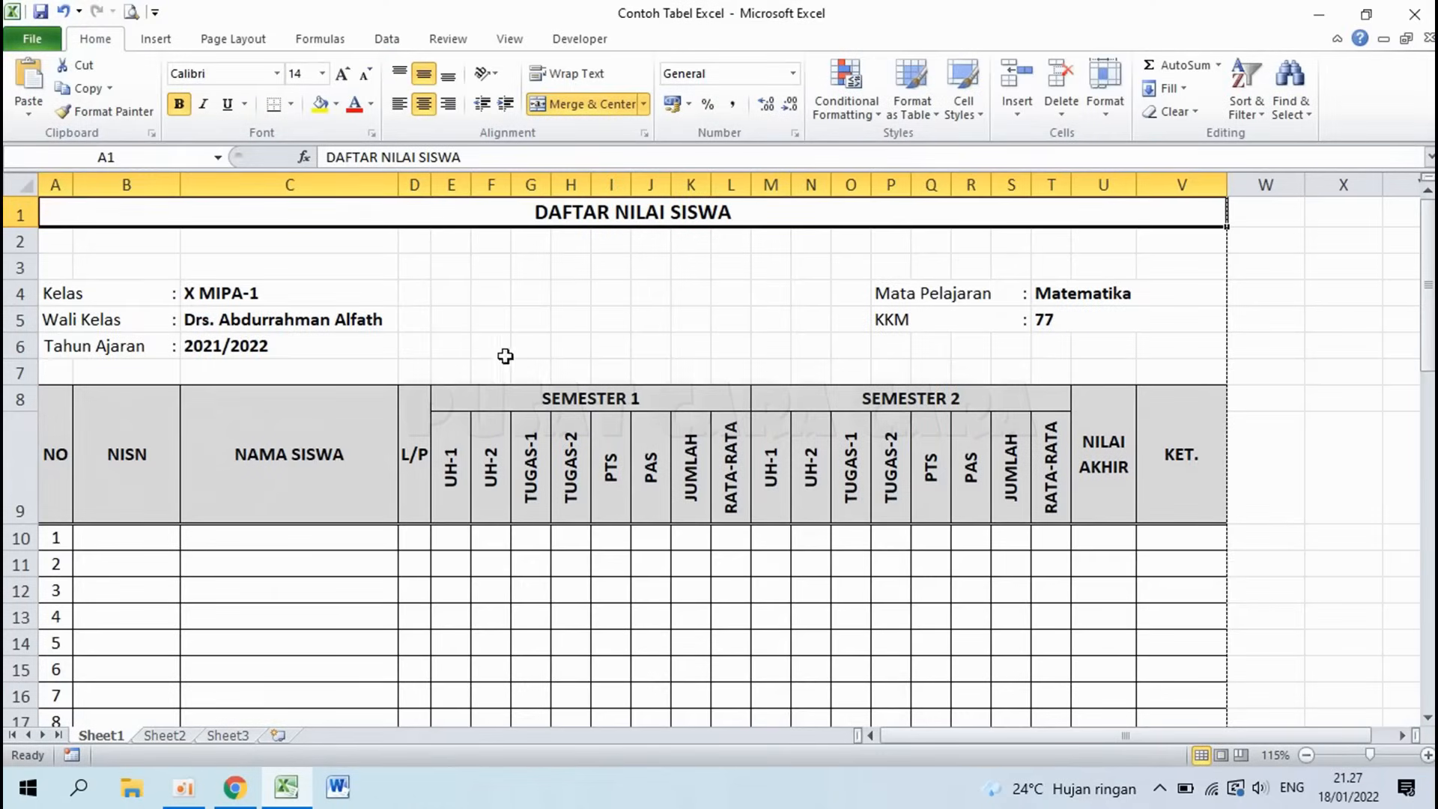
Step: Look over the example table's title and class info rows, then its signature block near row 52
click(555, 583)
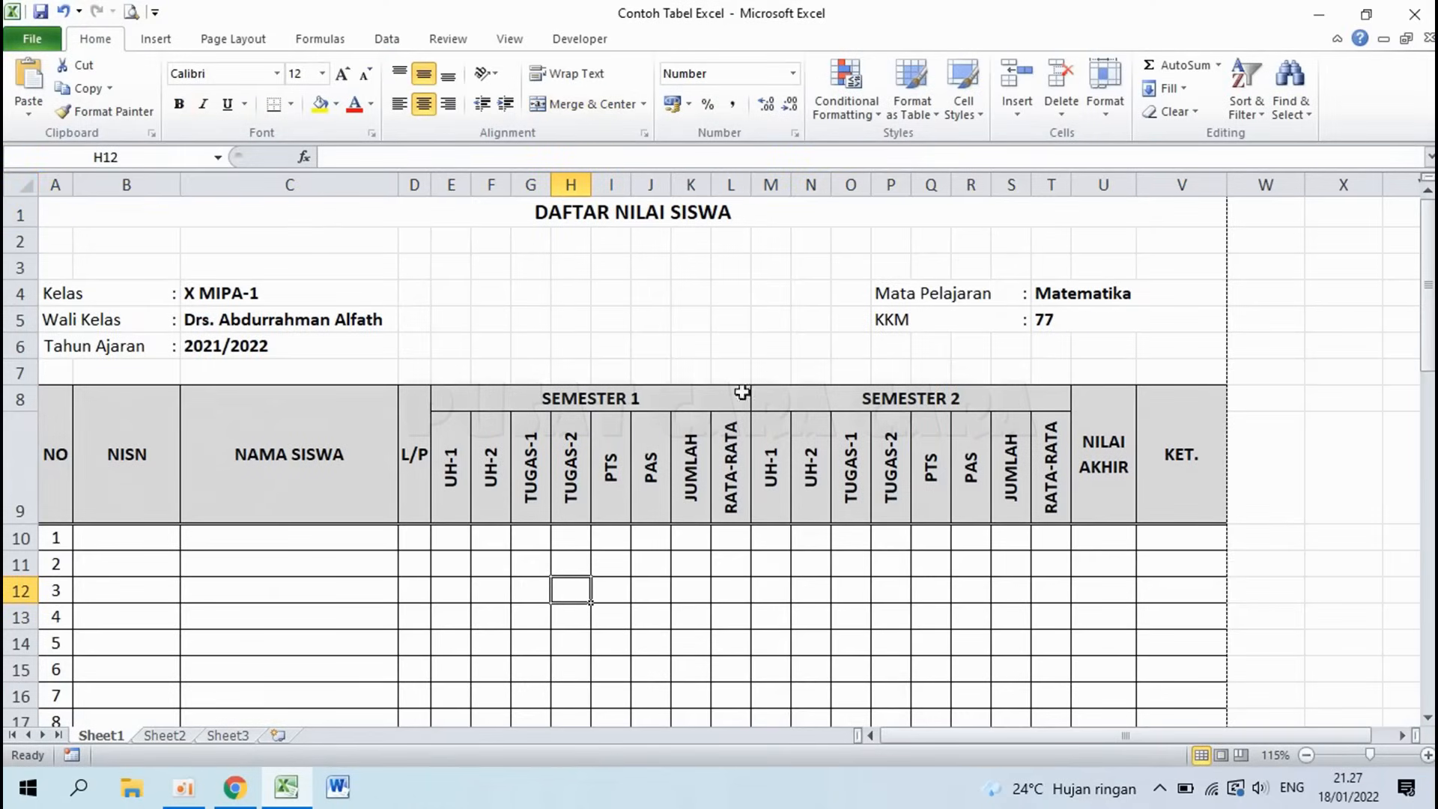
click(510, 215)
drag(510, 215, 513, 353)
scroll(514, 353, down, 10)
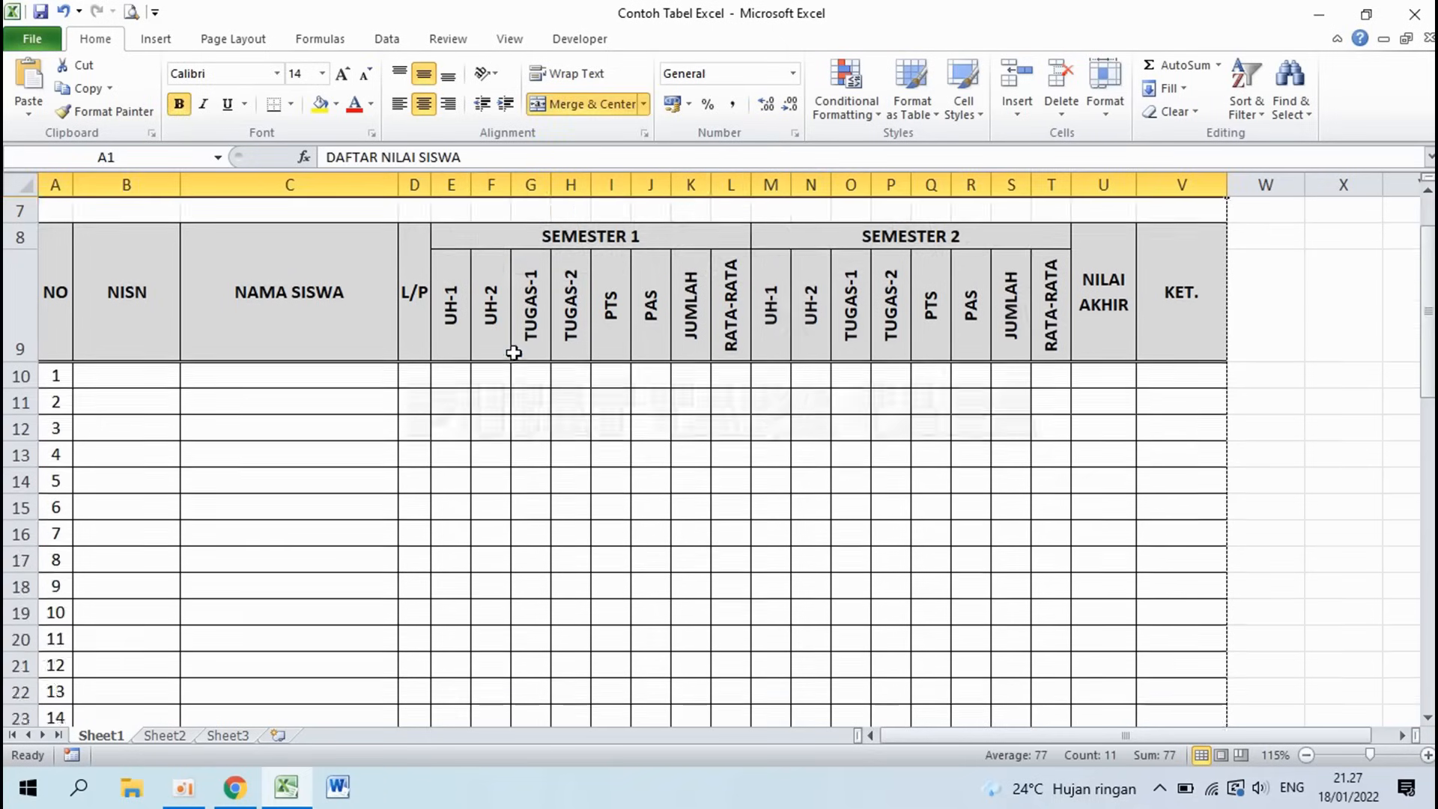
scroll(514, 352, down, 5)
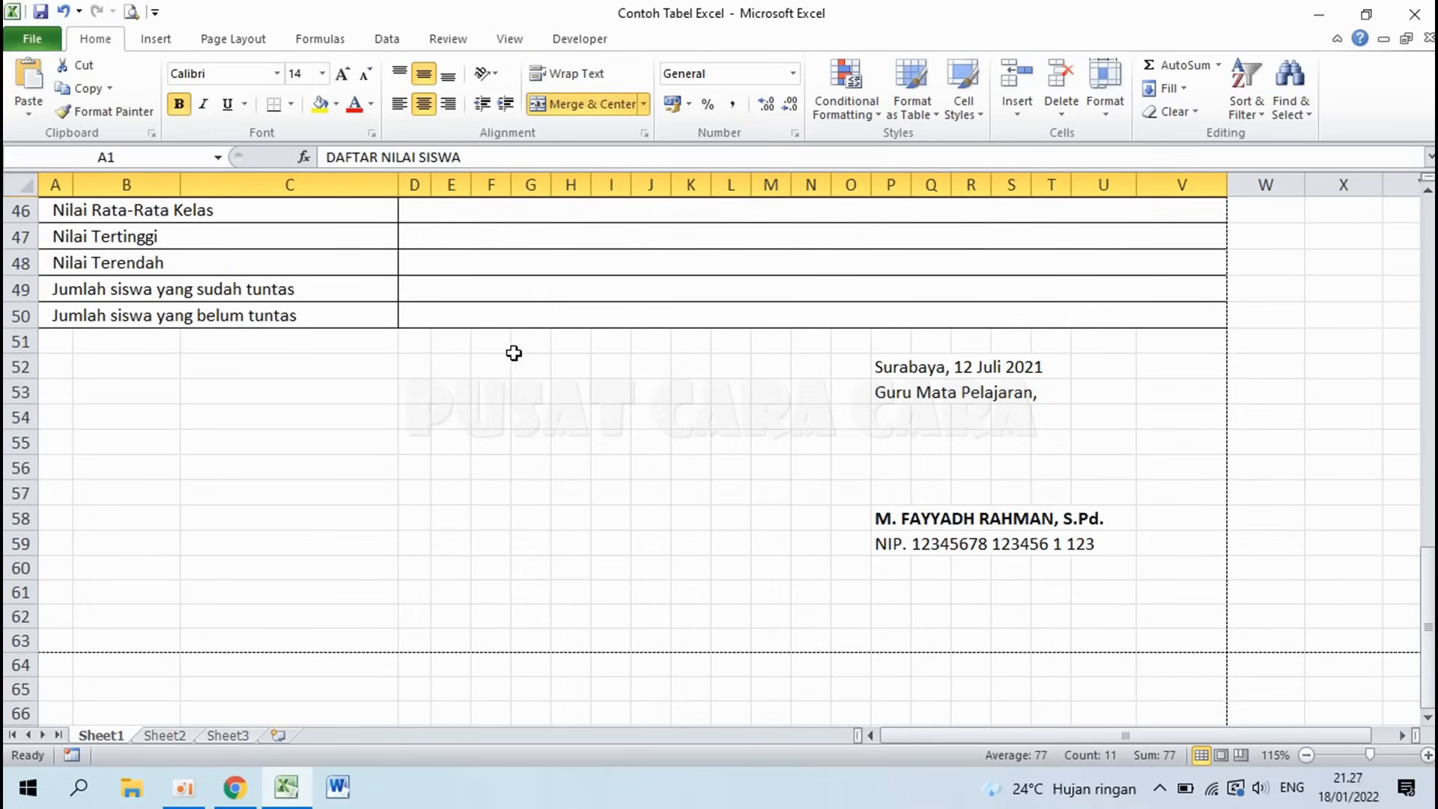
drag(896, 368, 898, 545)
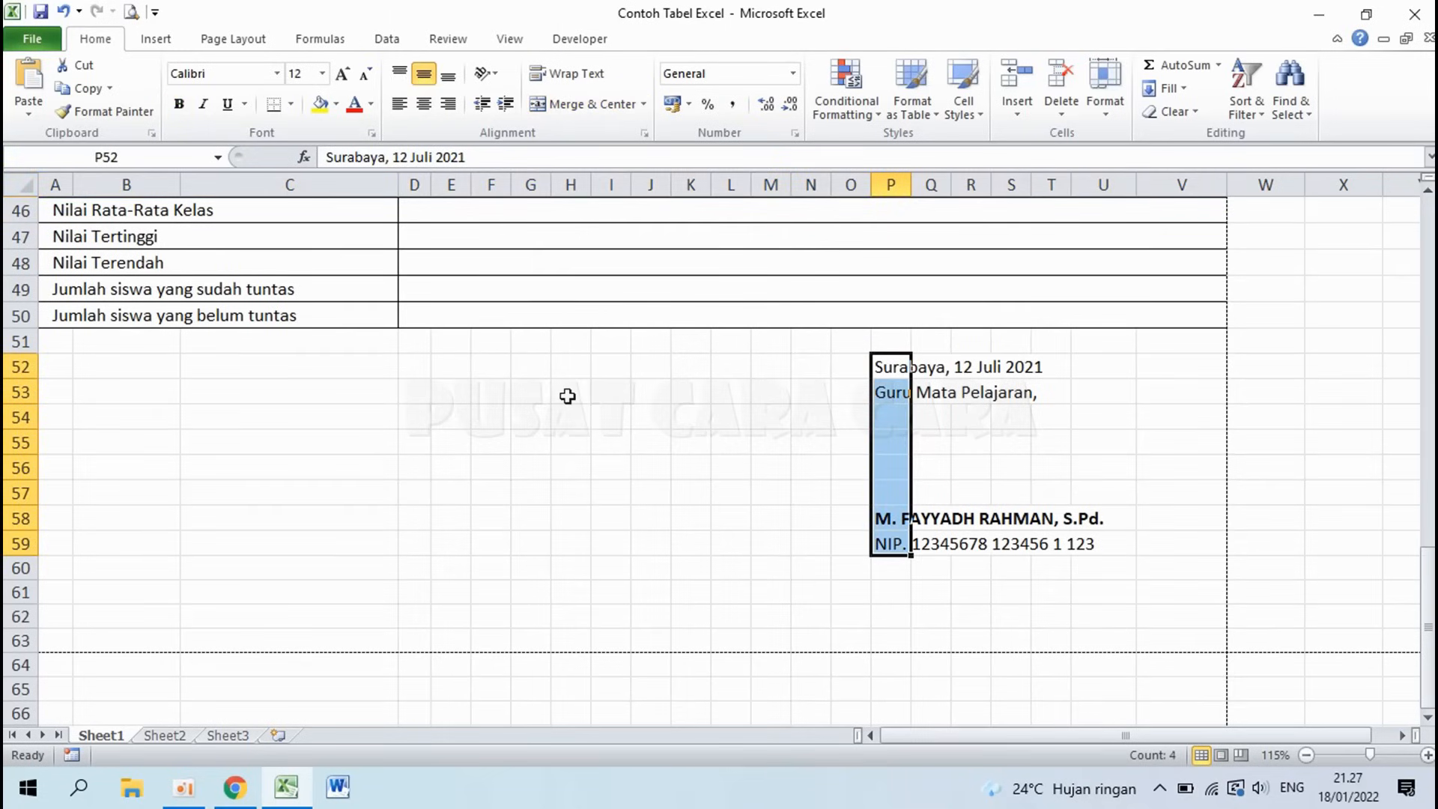
click(931, 592)
scroll(835, 489, up, 15)
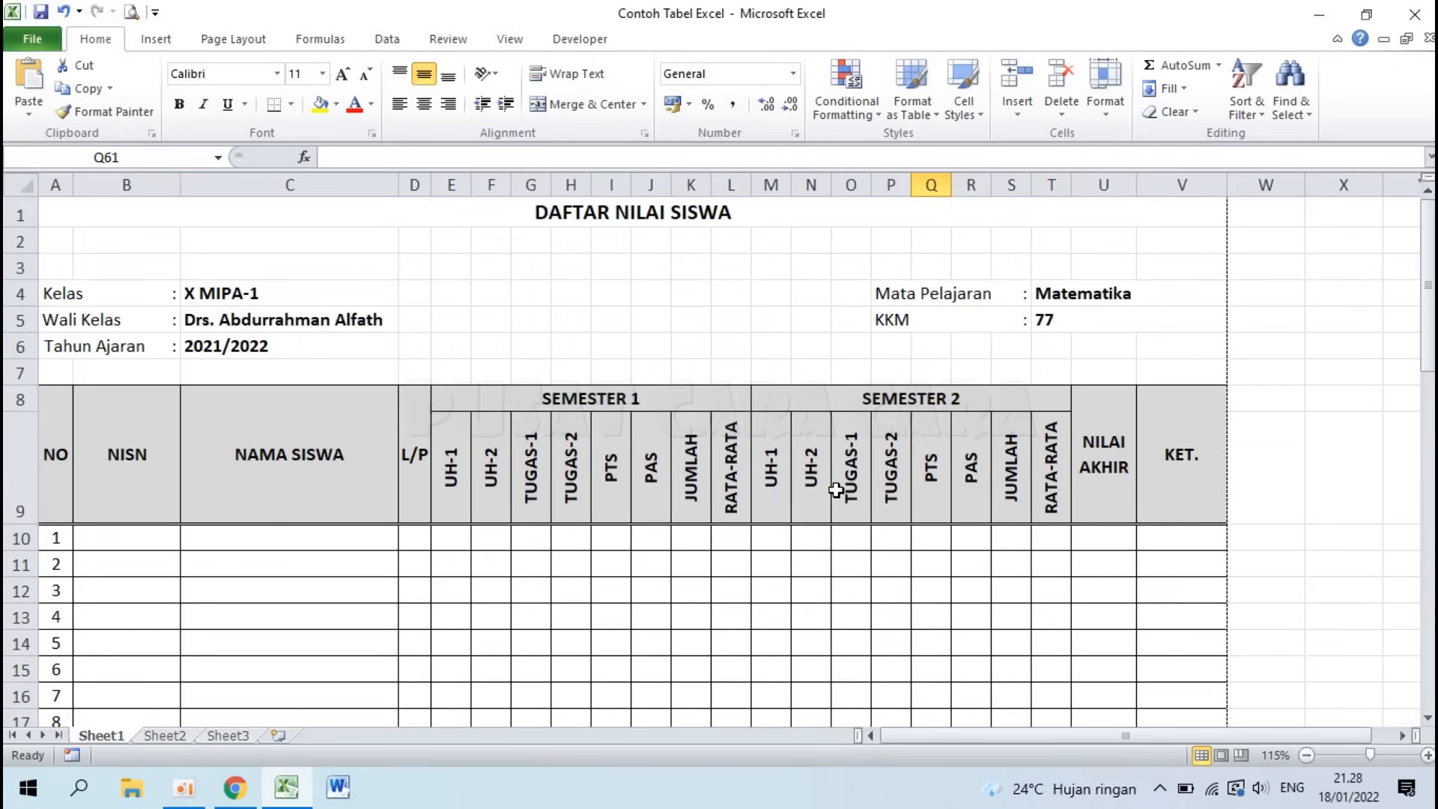
Step: Review the example's title rows 1–6 and its header block in rows 8–9
click(575, 222)
drag(574, 222, 571, 347)
click(68, 455)
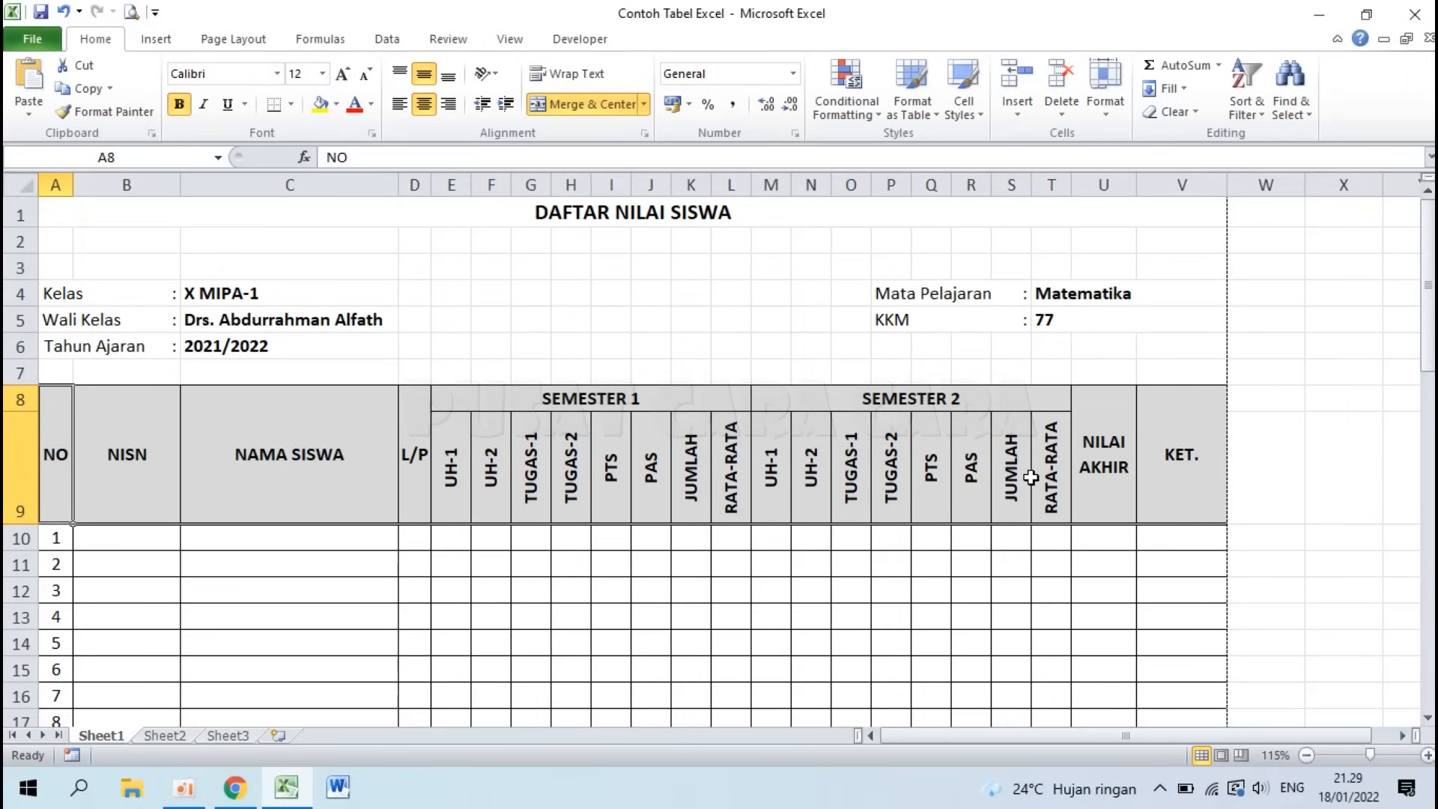
click(548, 216)
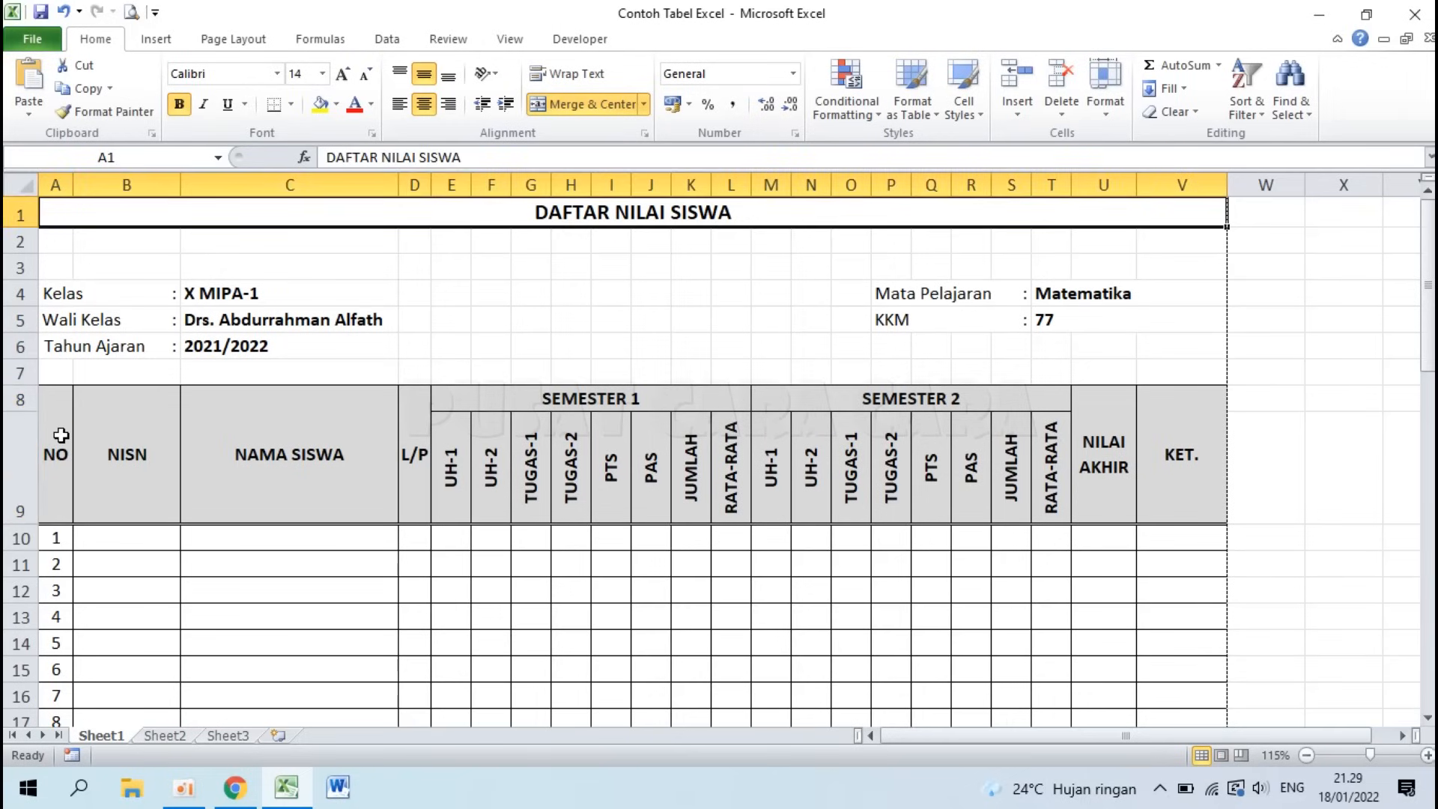
mouse_move(60, 435)
mouse_down()
mouse_move(62, 449)
mouse_move(1063, 397)
mouse_move(1144, 465)
mouse_up()
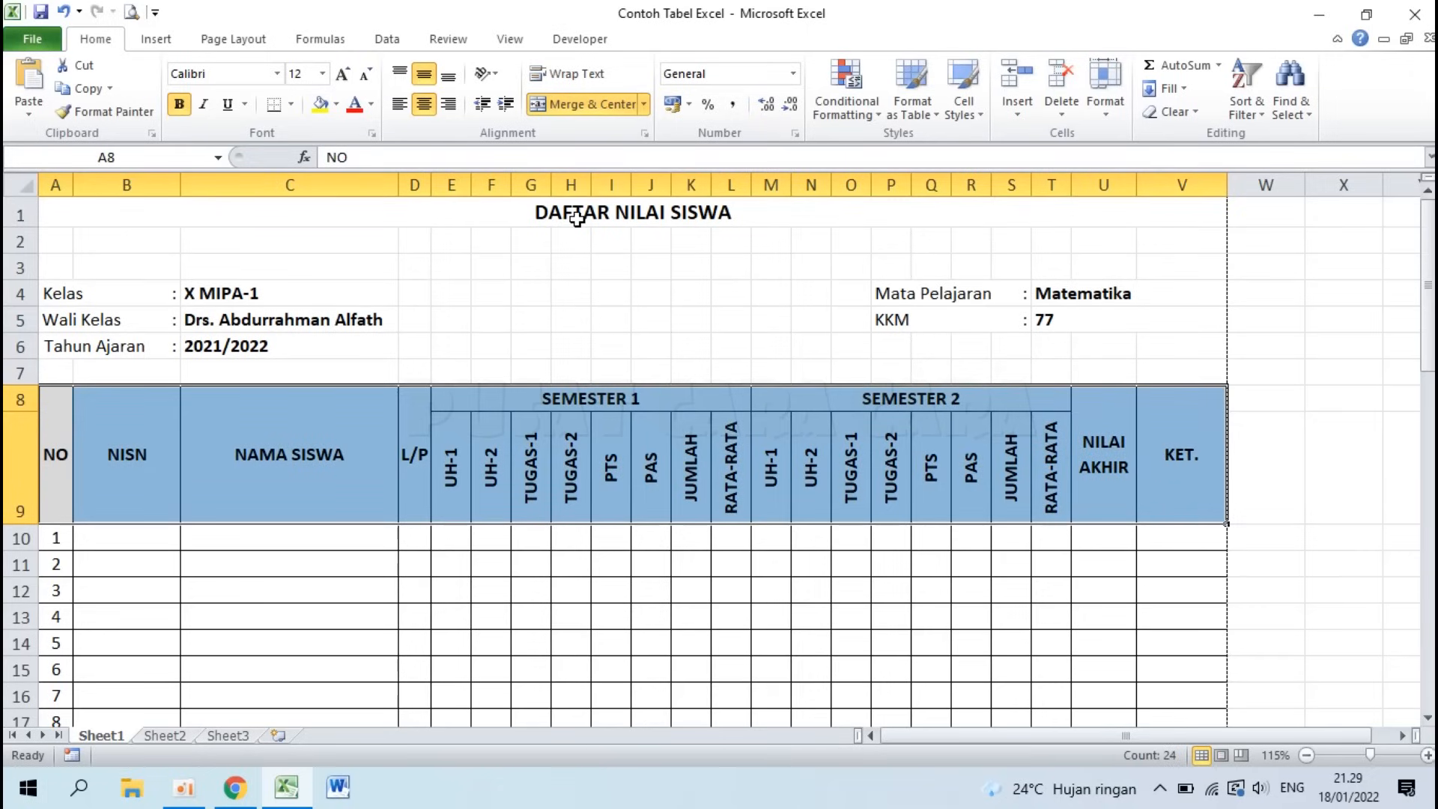
click(50, 448)
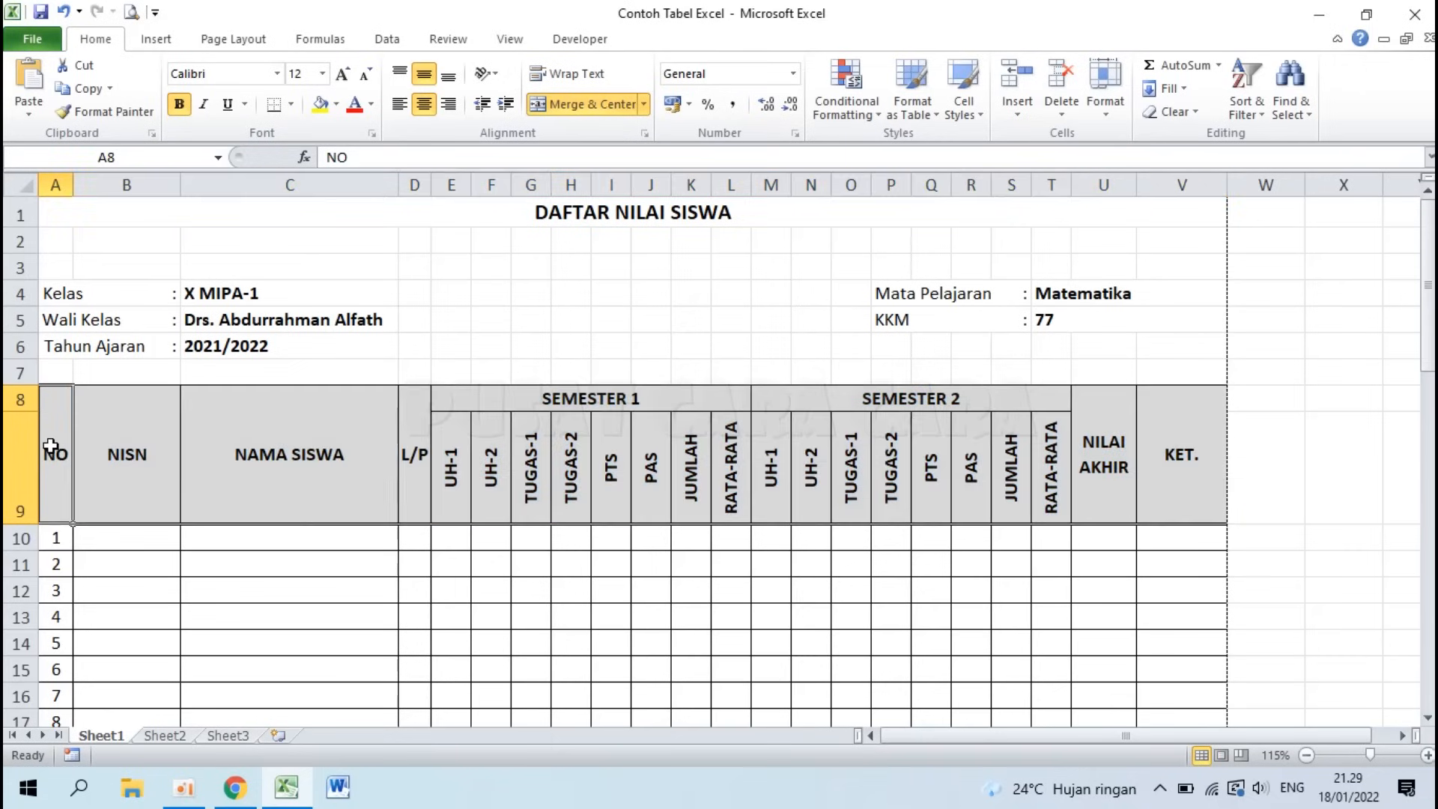
click(649, 218)
drag(649, 218, 666, 360)
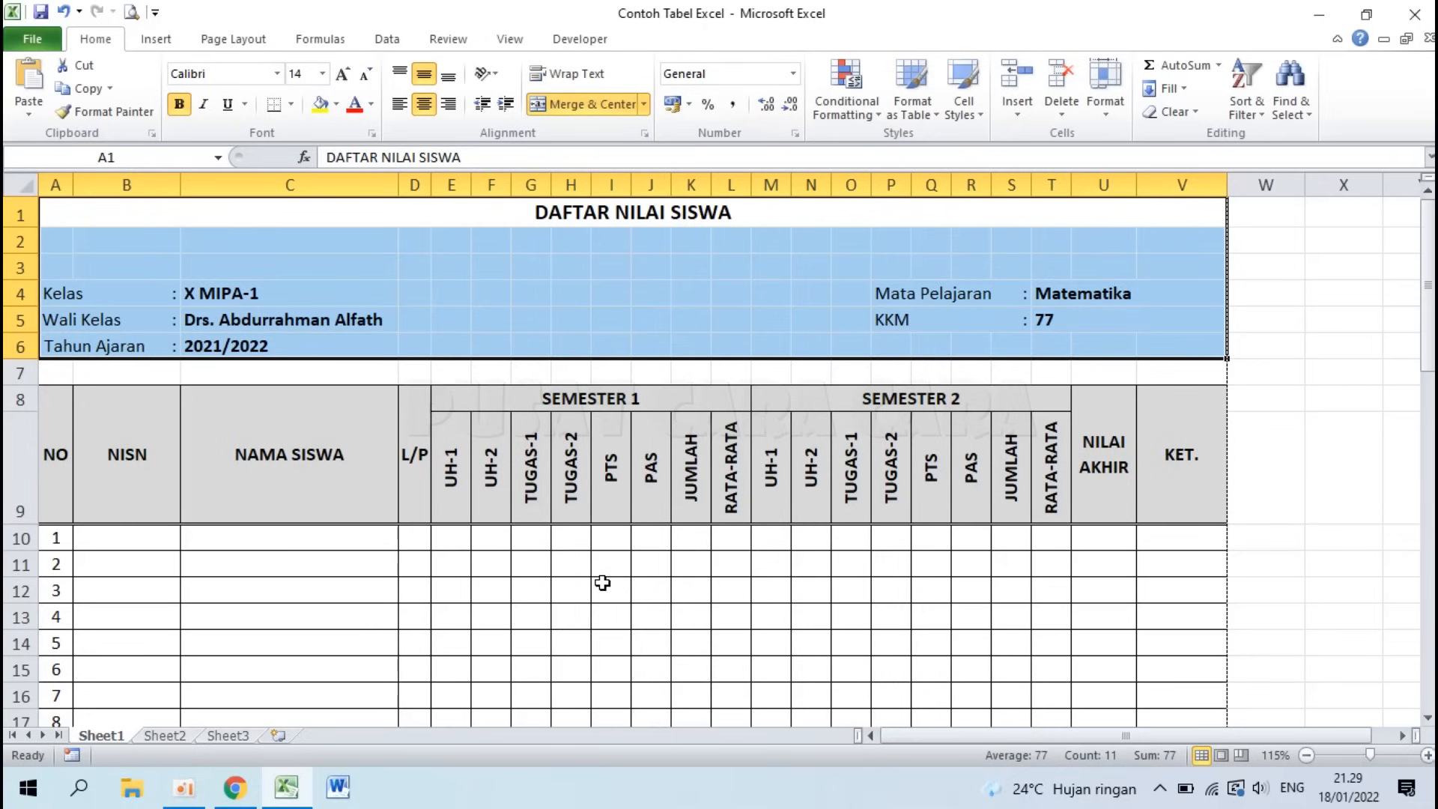
Step: Create a new blank workbook with Ctrl+N
key(ctrl+n)
click(382, 392)
scroll(178, 341, up, 5)
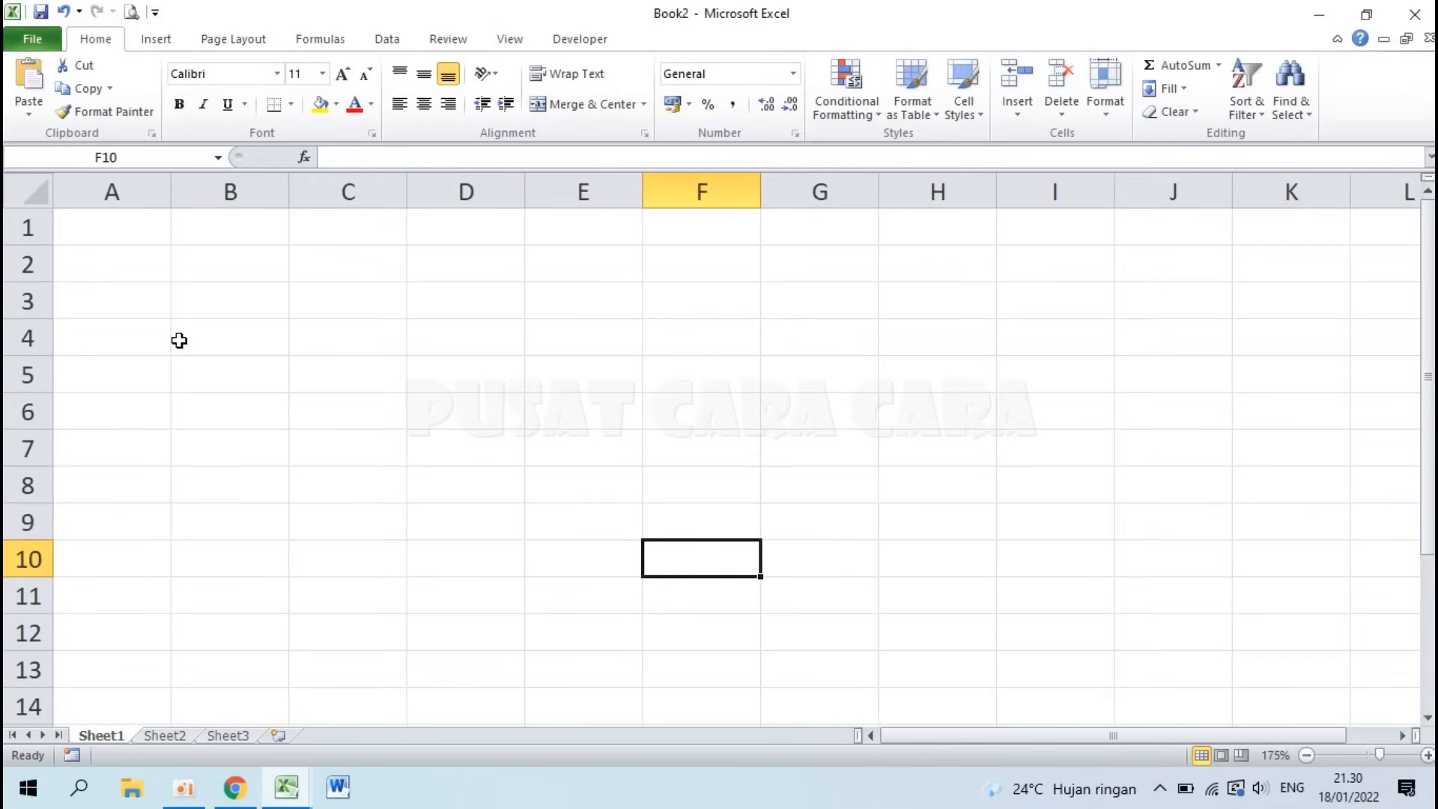
Step: Middle-align every cell on the sheet and enter NO in A1
click(29, 188)
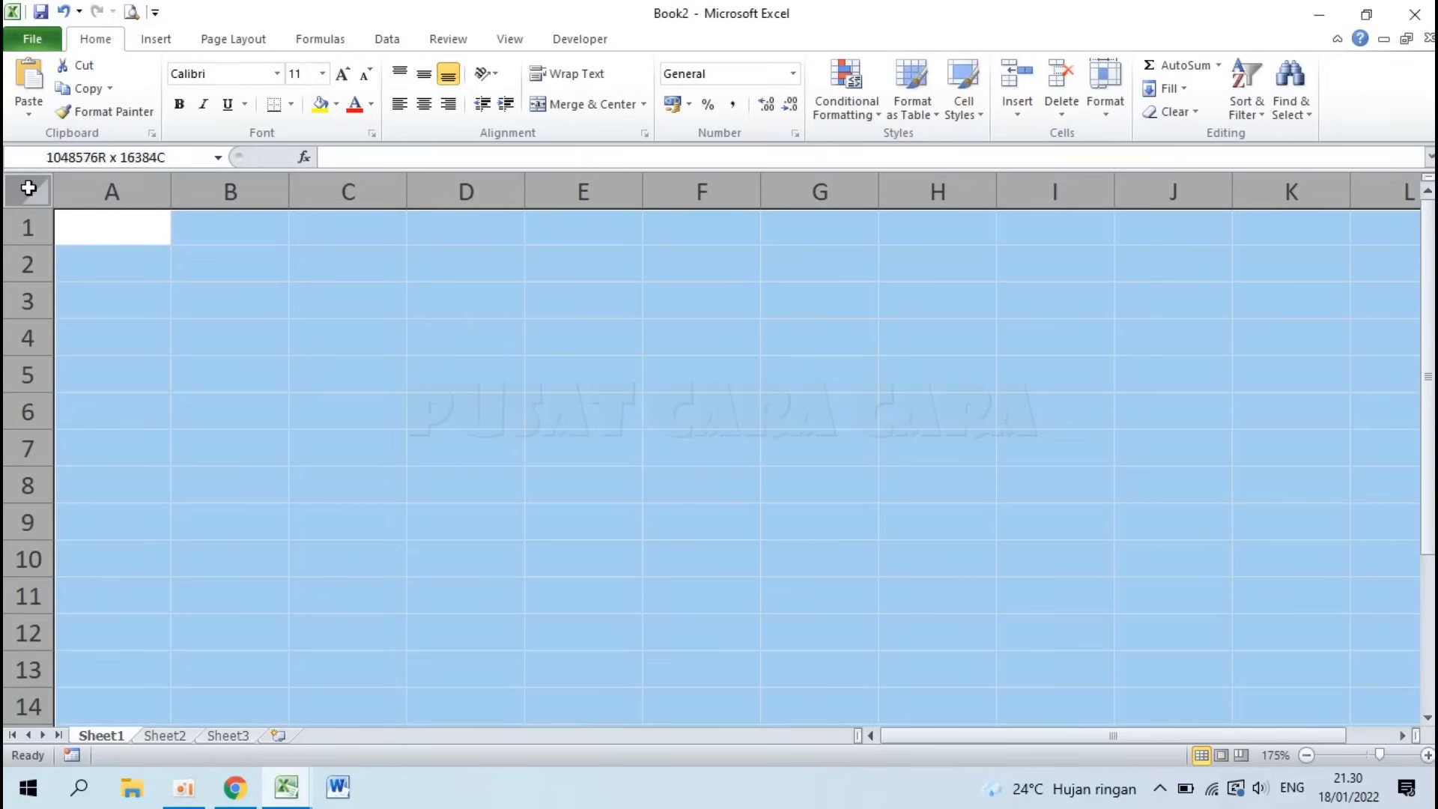
click(423, 88)
click(94, 237)
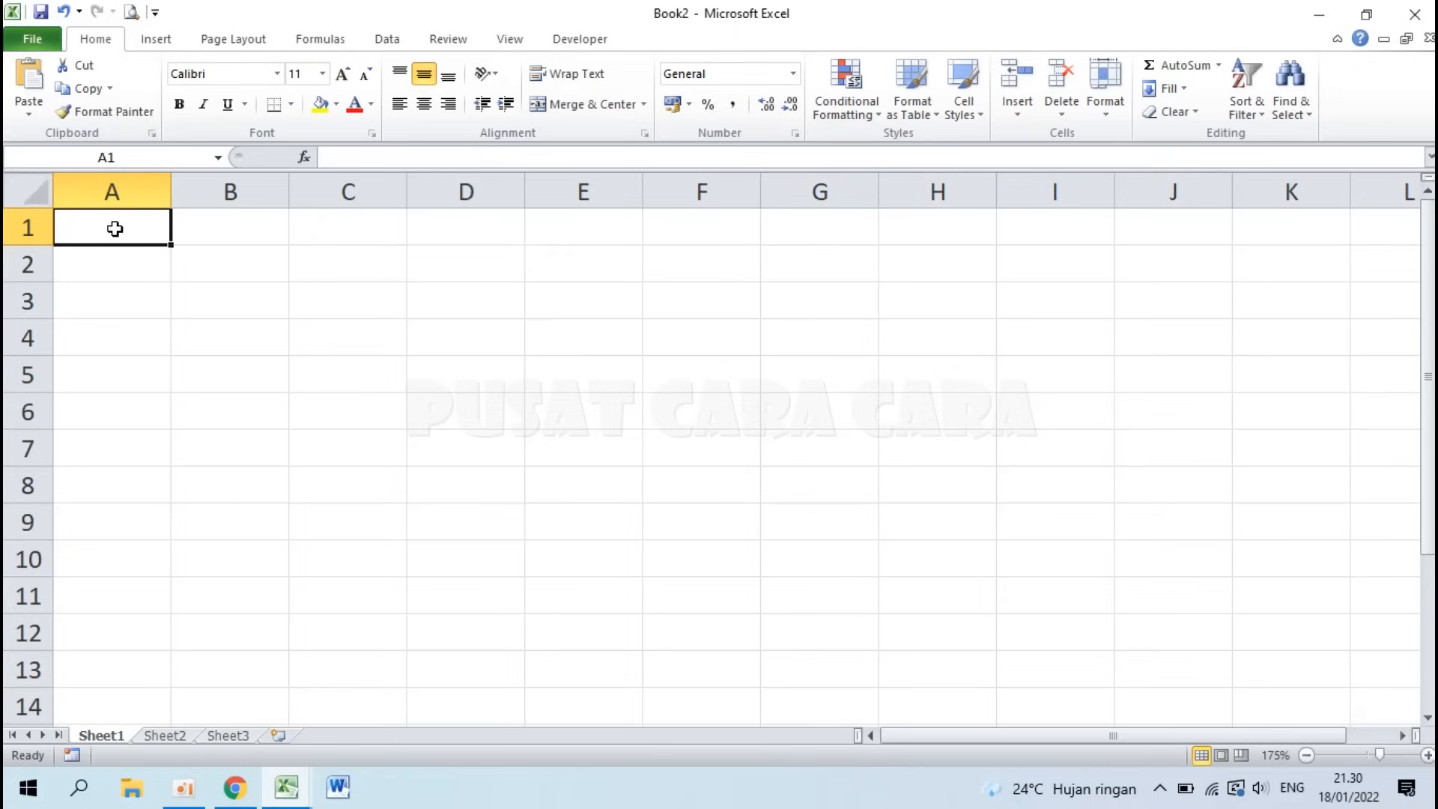
text(n)
key(BackSpace)
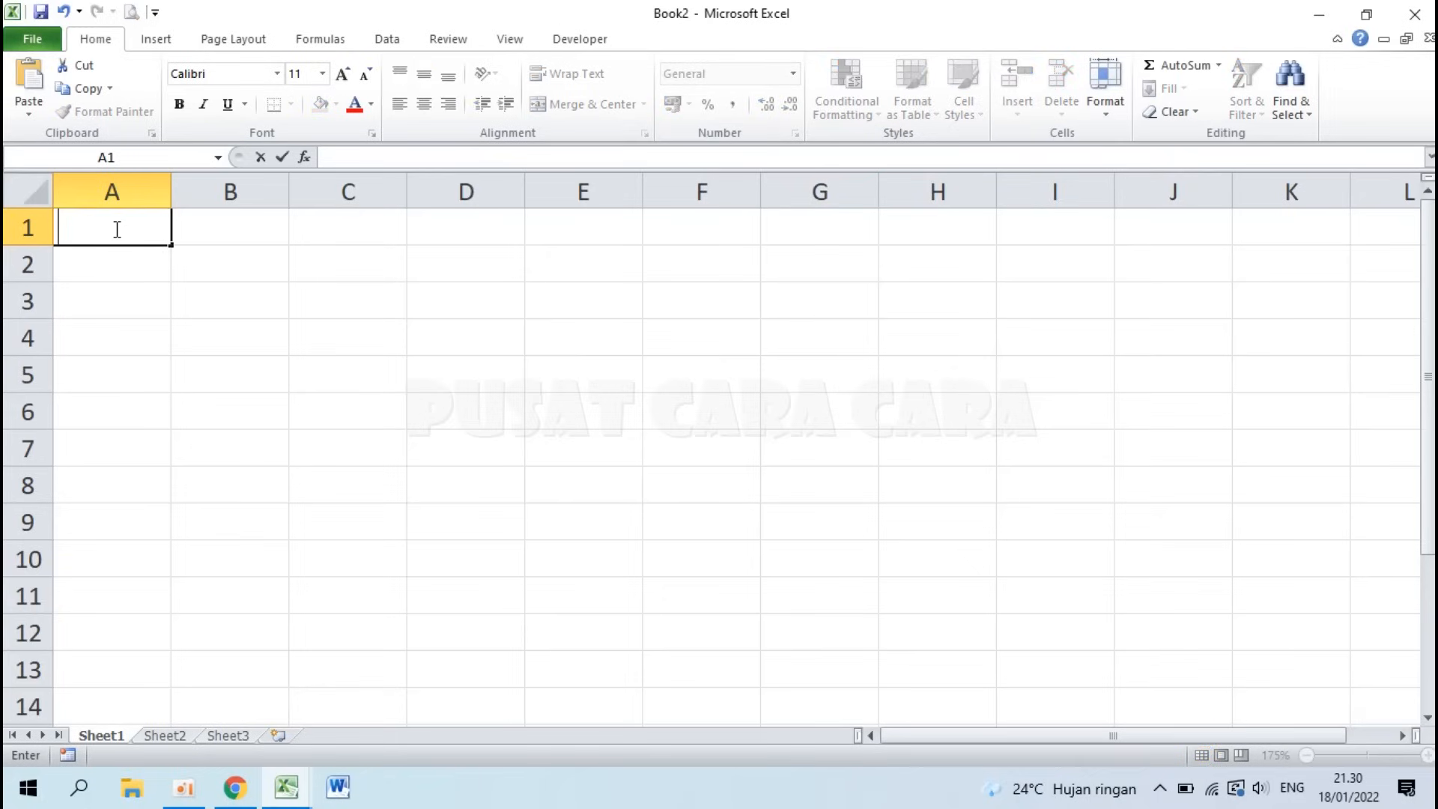
text(NO)
click(236, 226)
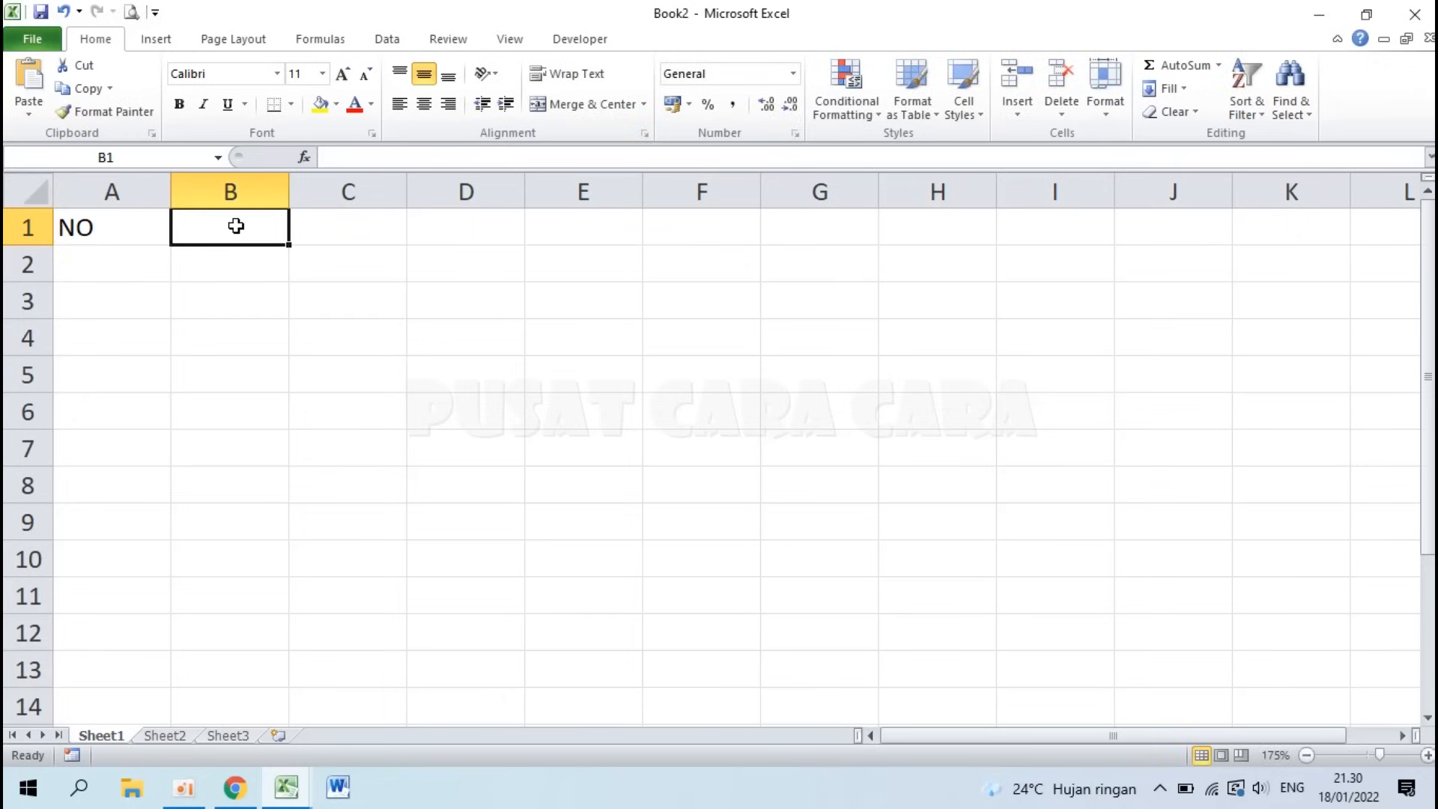
Step: Enter NISN, NAMA SISWA, L/P and SEMESTER 1 in B1 through E1
text(NISN)
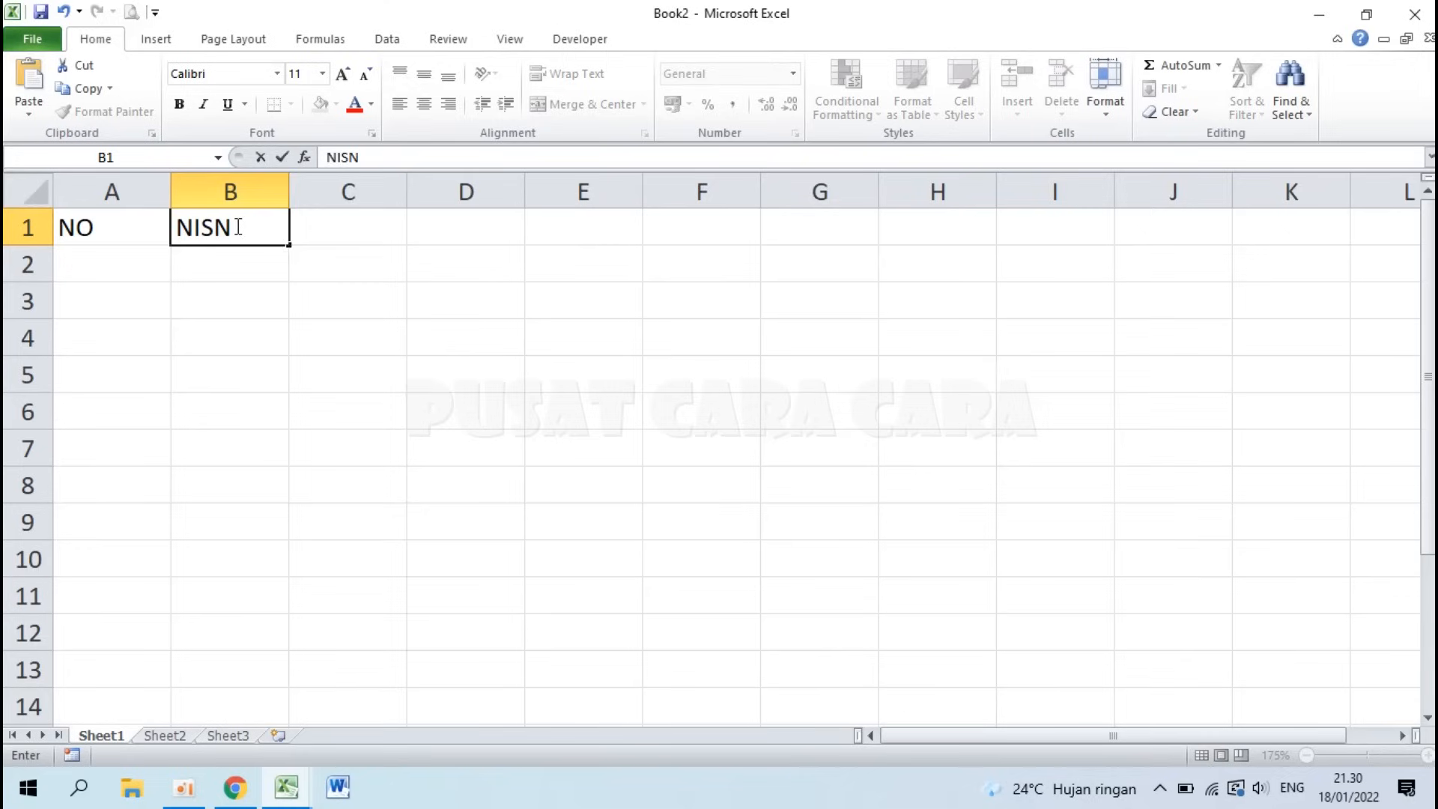
key(Tab)
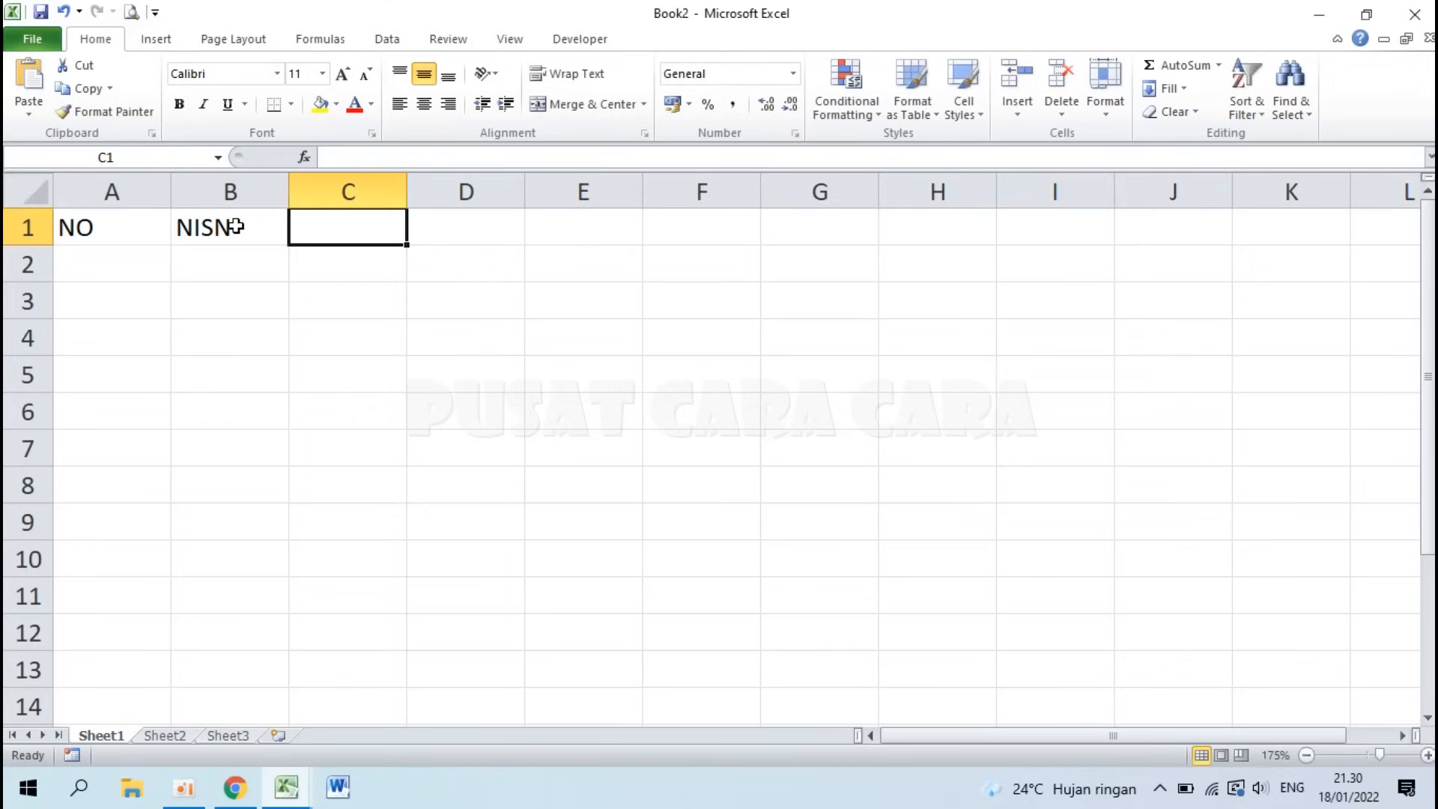
text(NAMA SISWA)
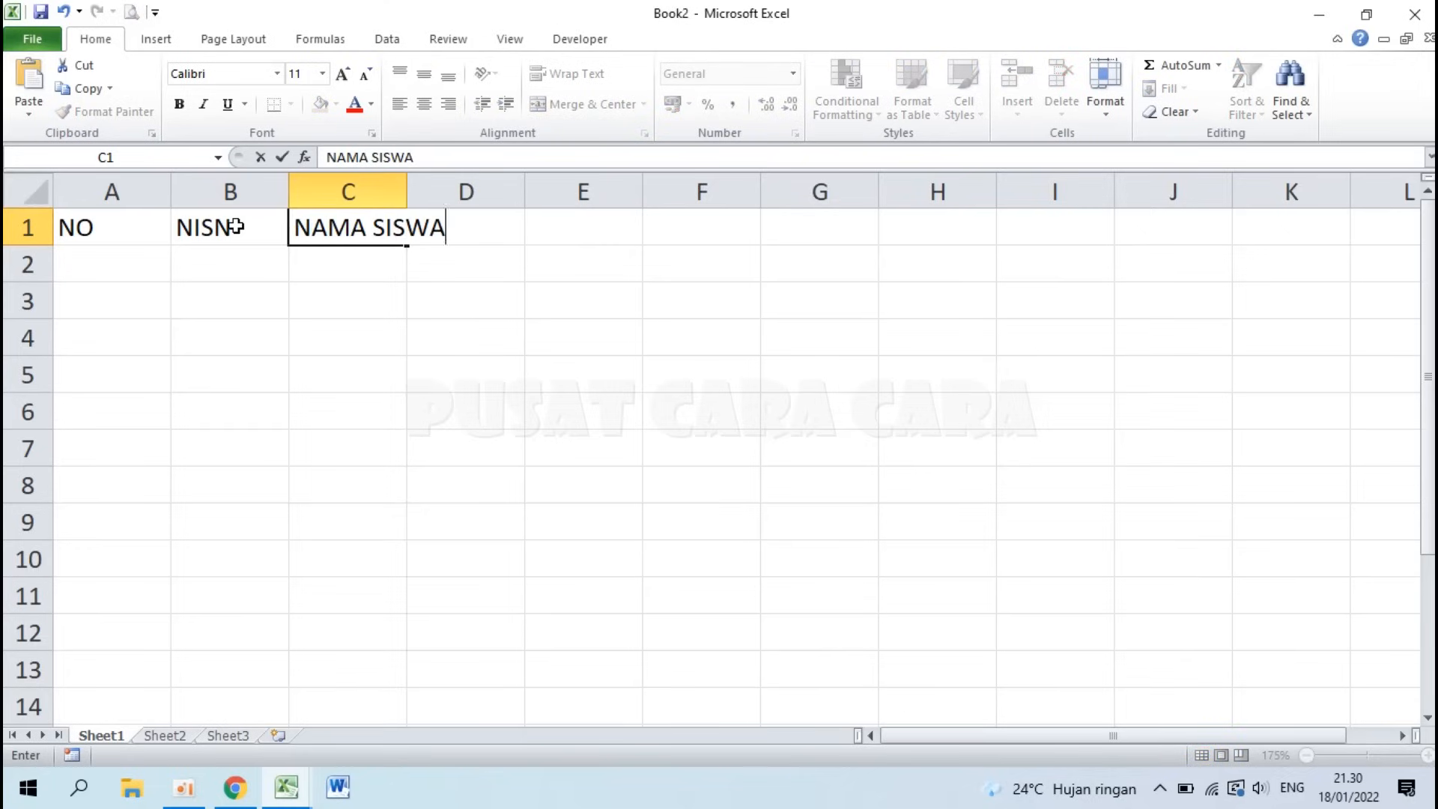
key(Tab)
text(L)
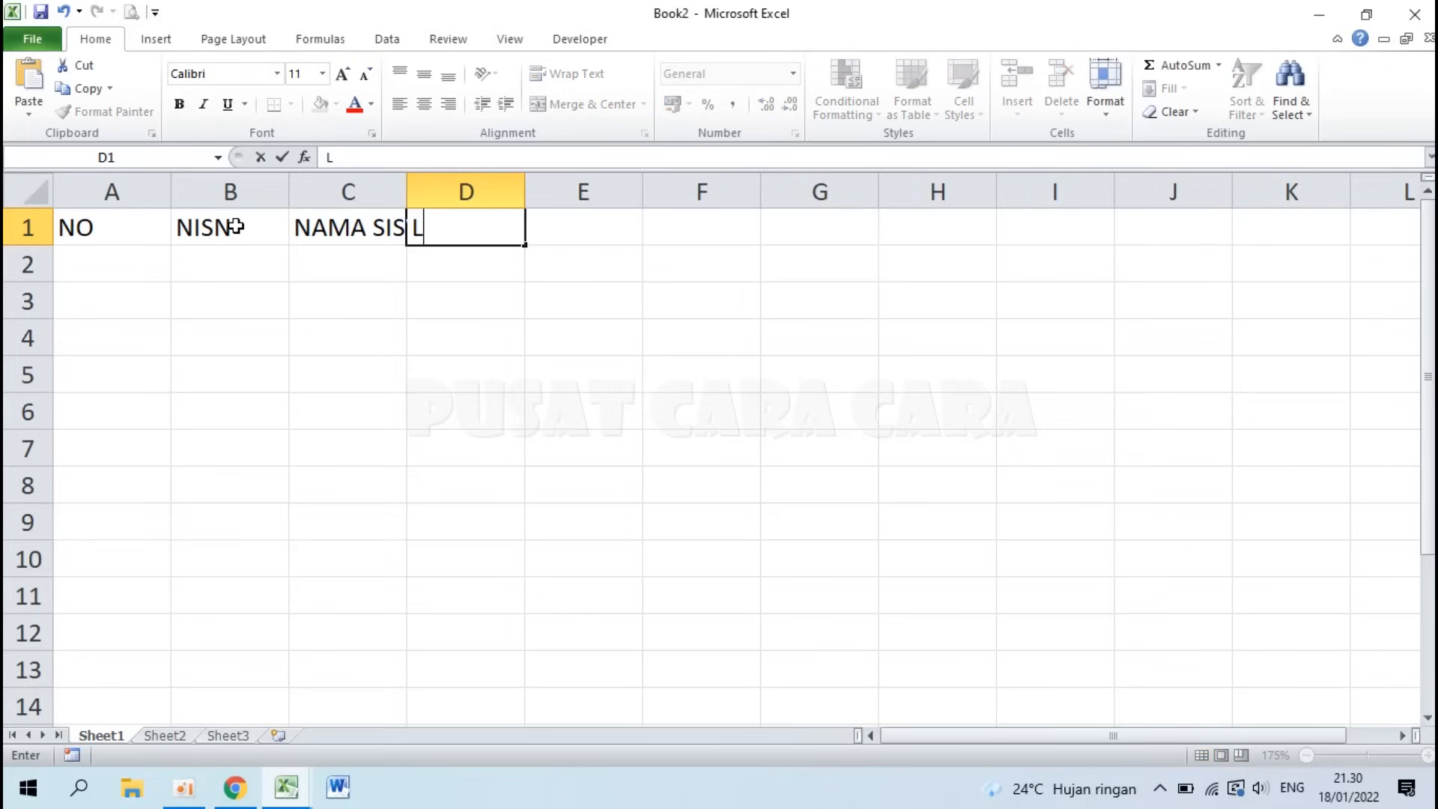
text(/P)
key(Tab)
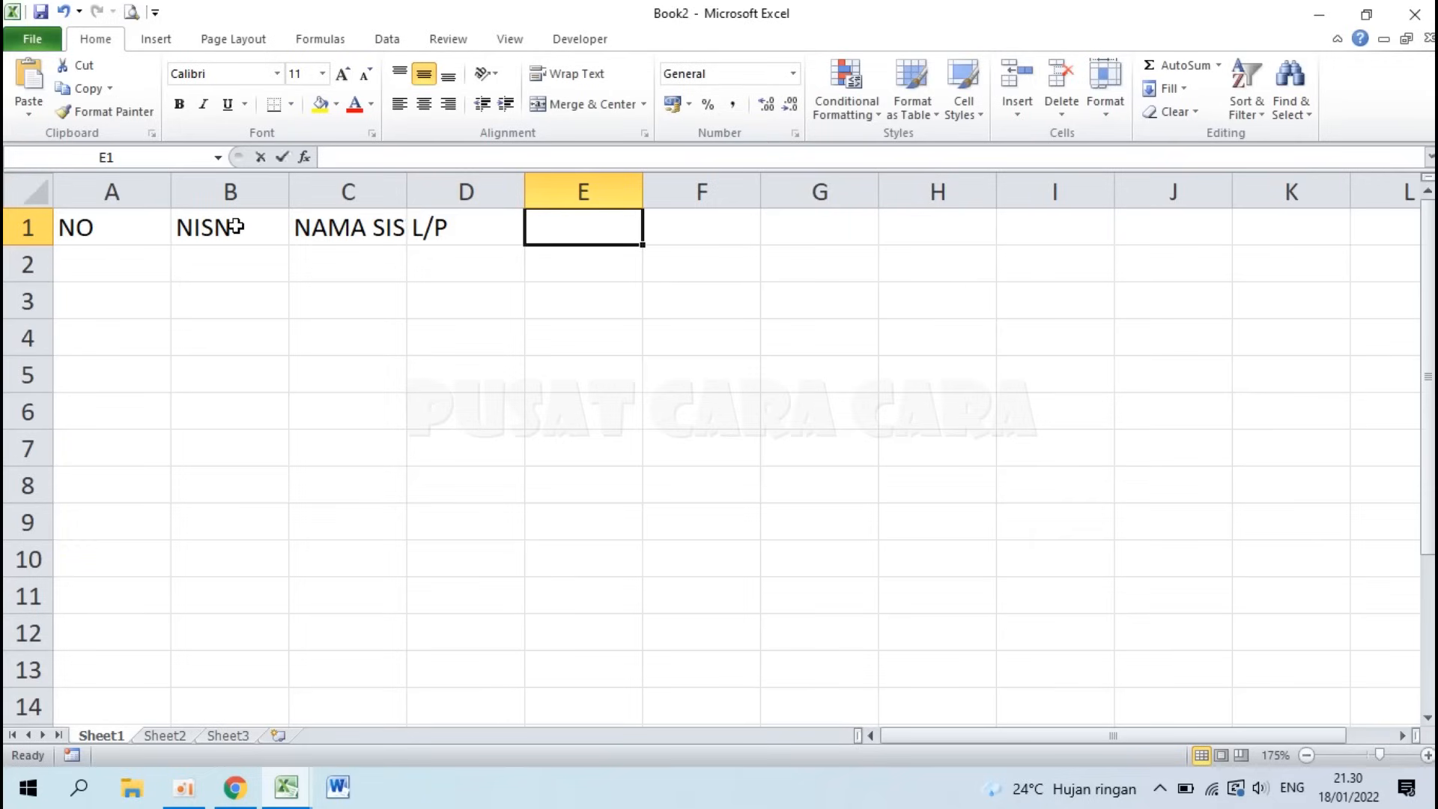
text(SEMESTER 1)
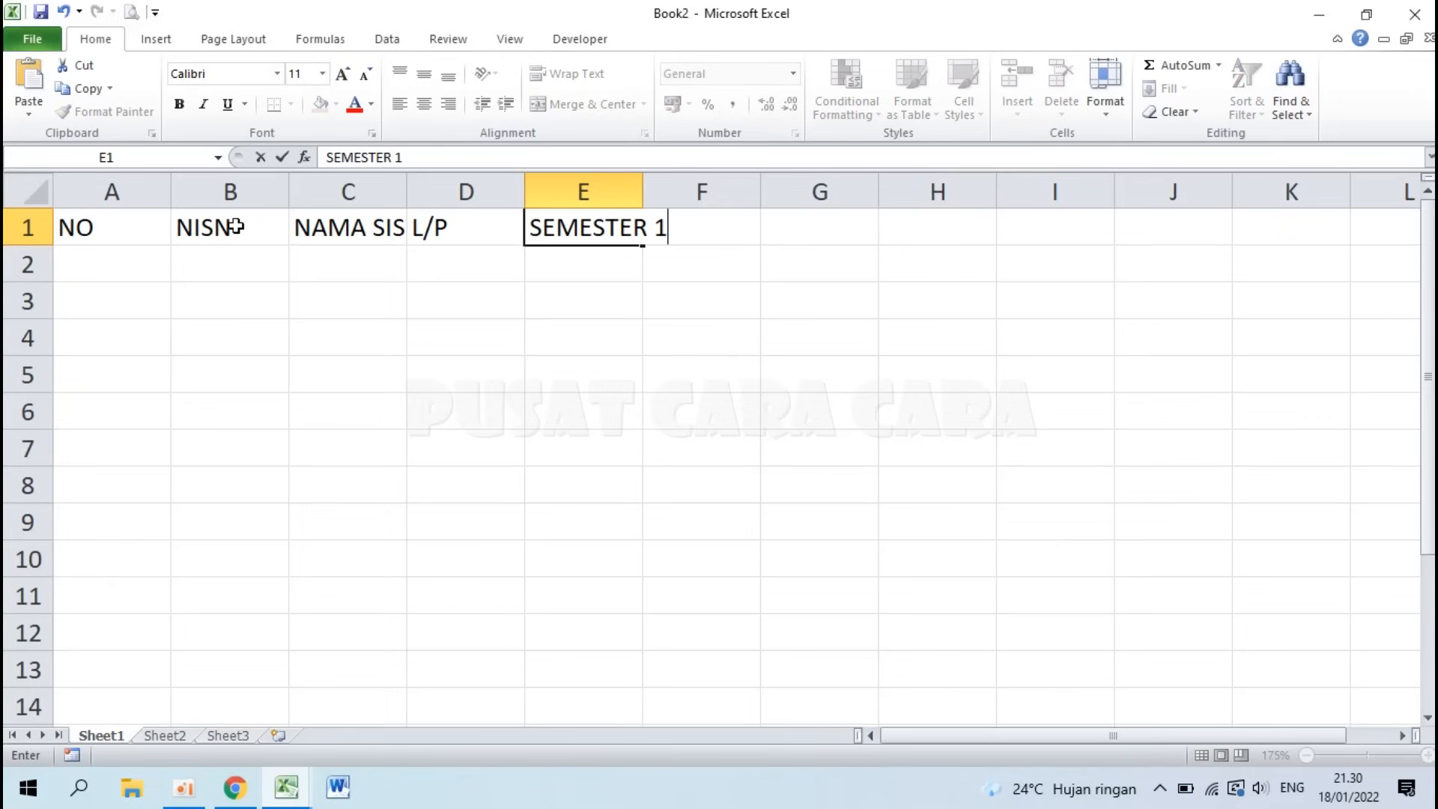
key(Return)
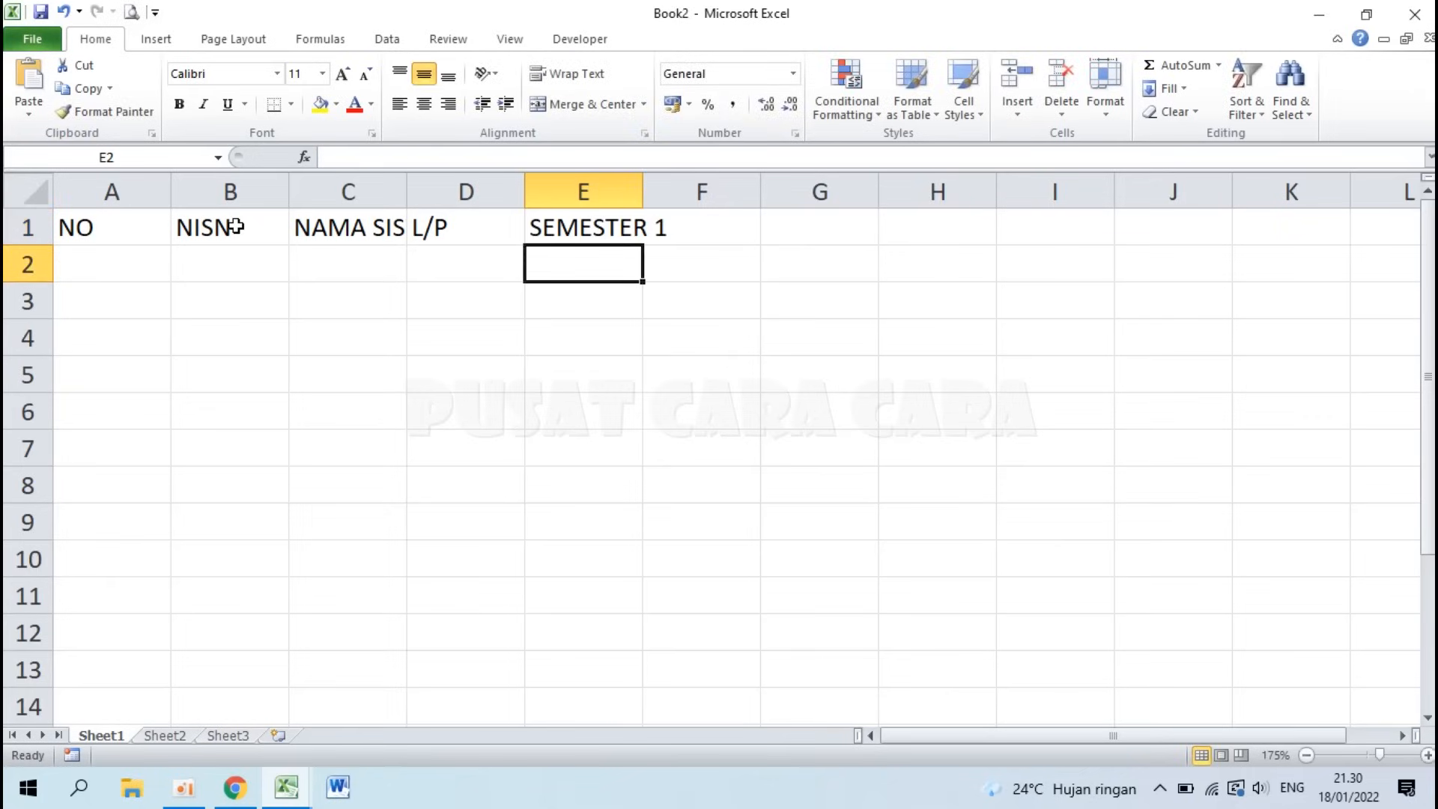
click(309, 793)
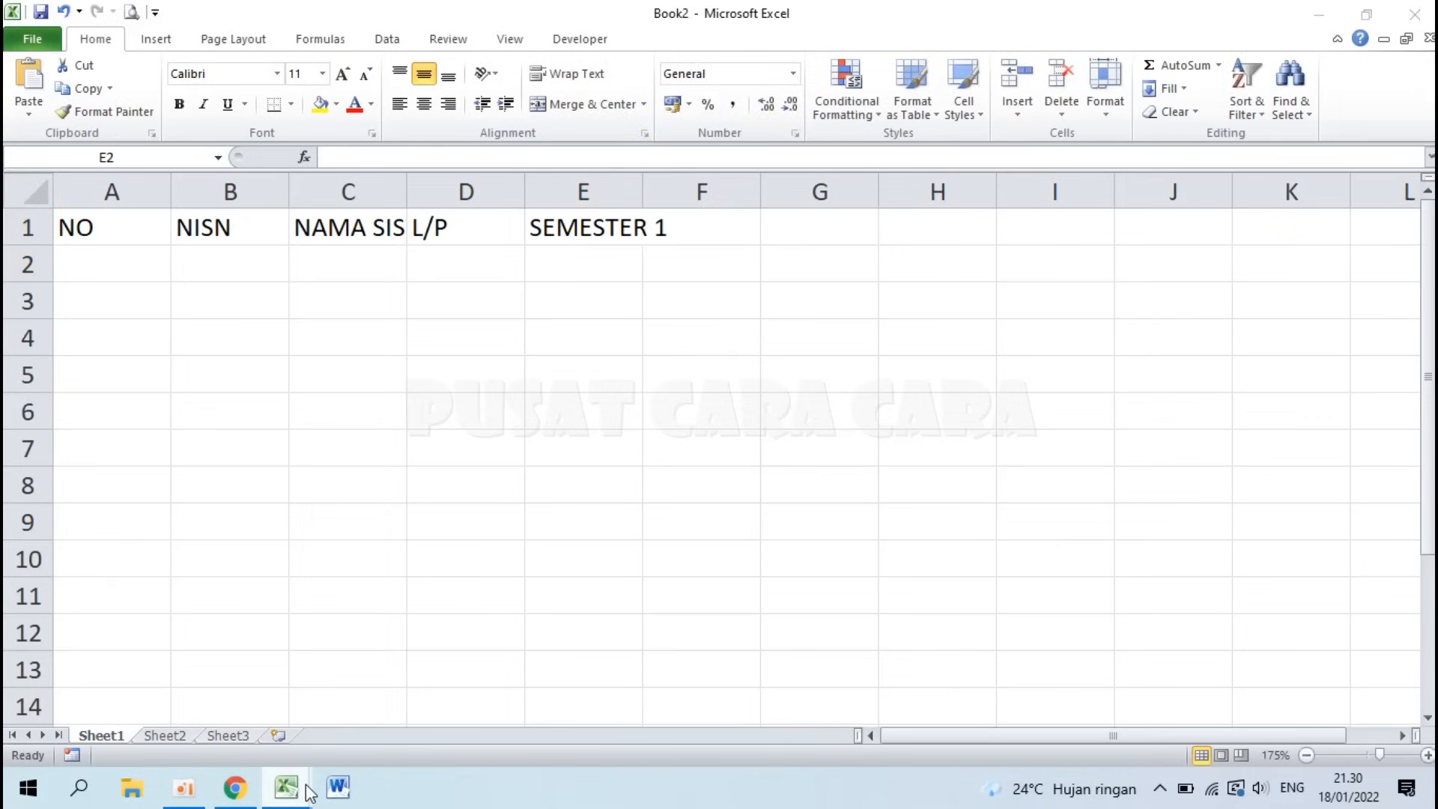
Step: Check the UH-1 and UH-2 headers in the Contoh Tabel Excel example, then return to Book2
click(210, 694)
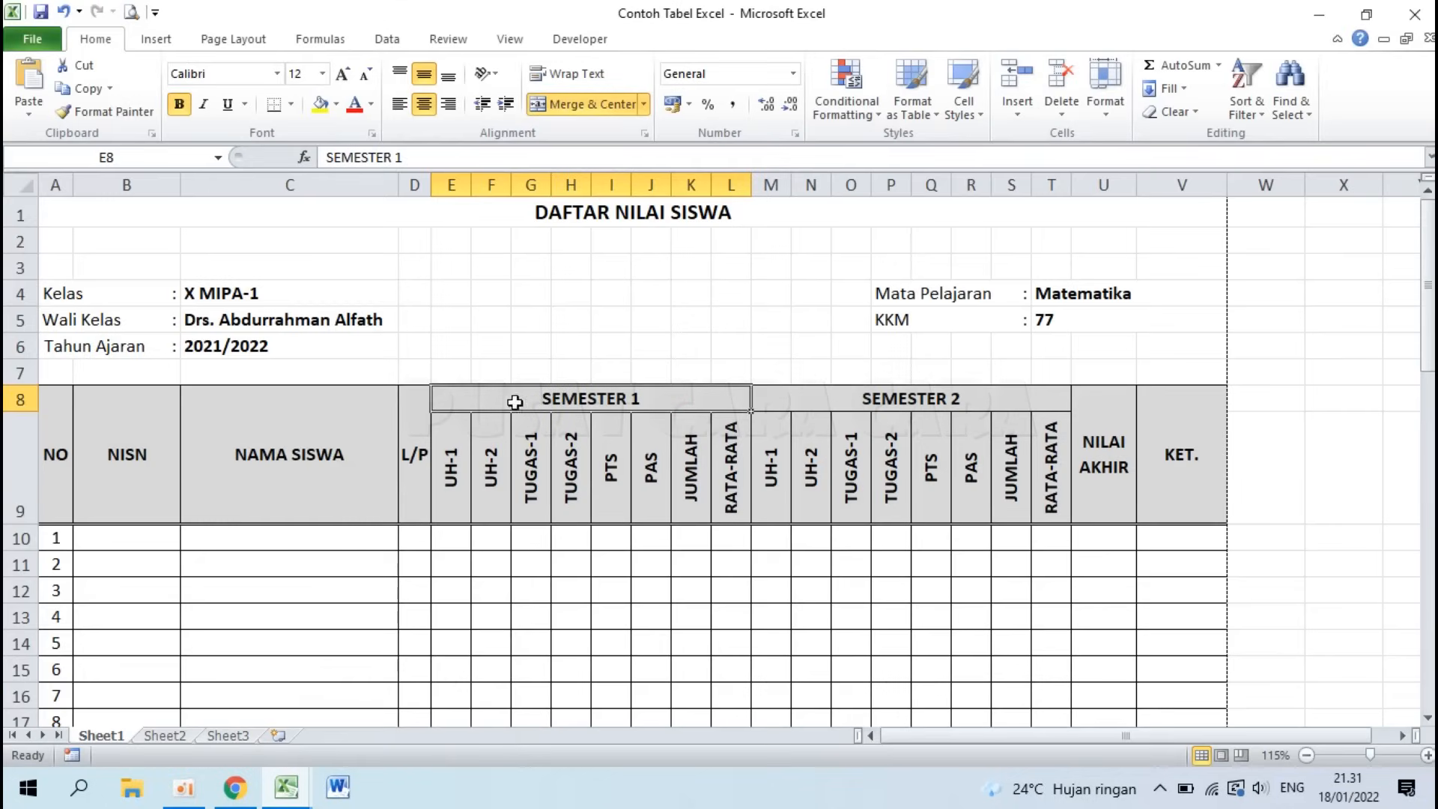
click(452, 431)
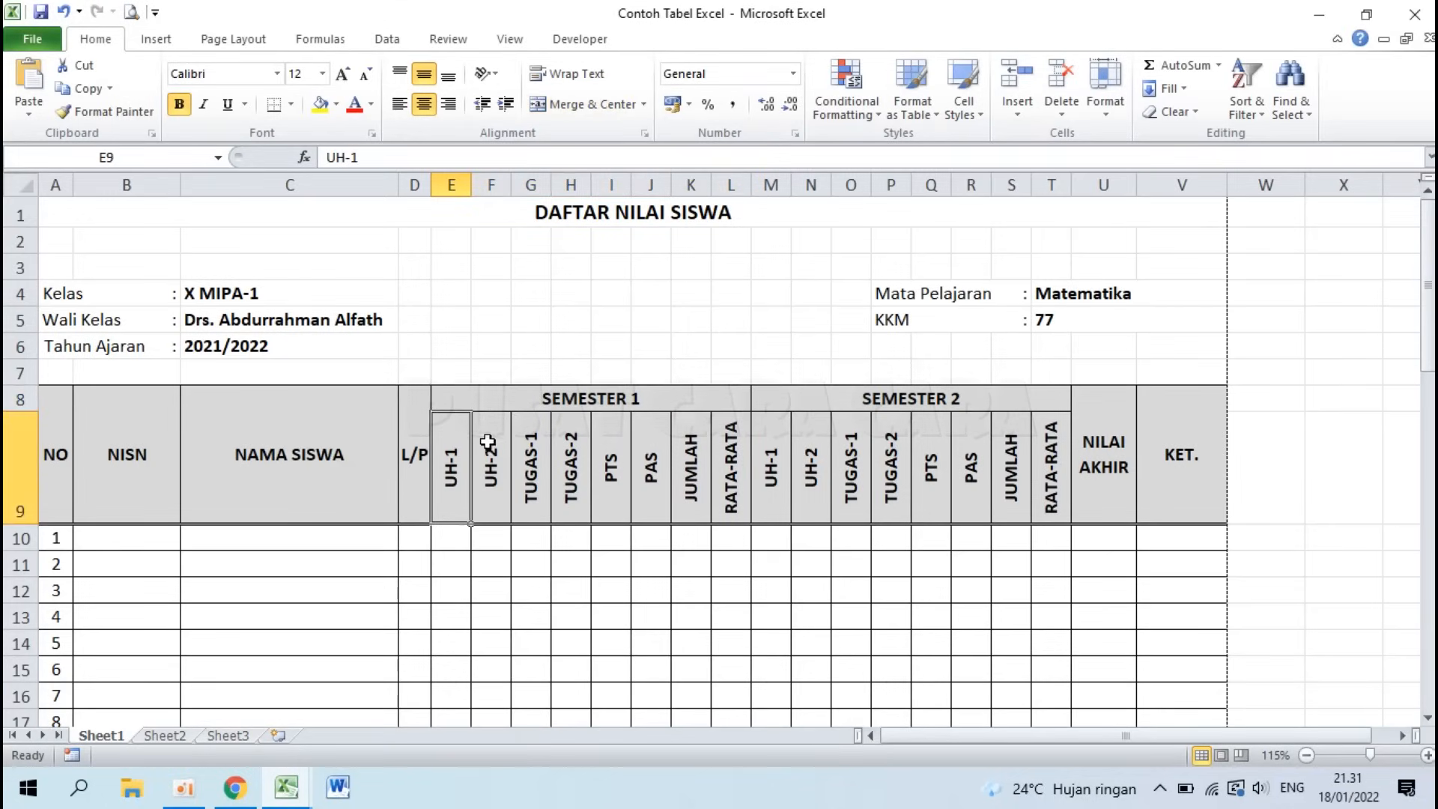
click(482, 440)
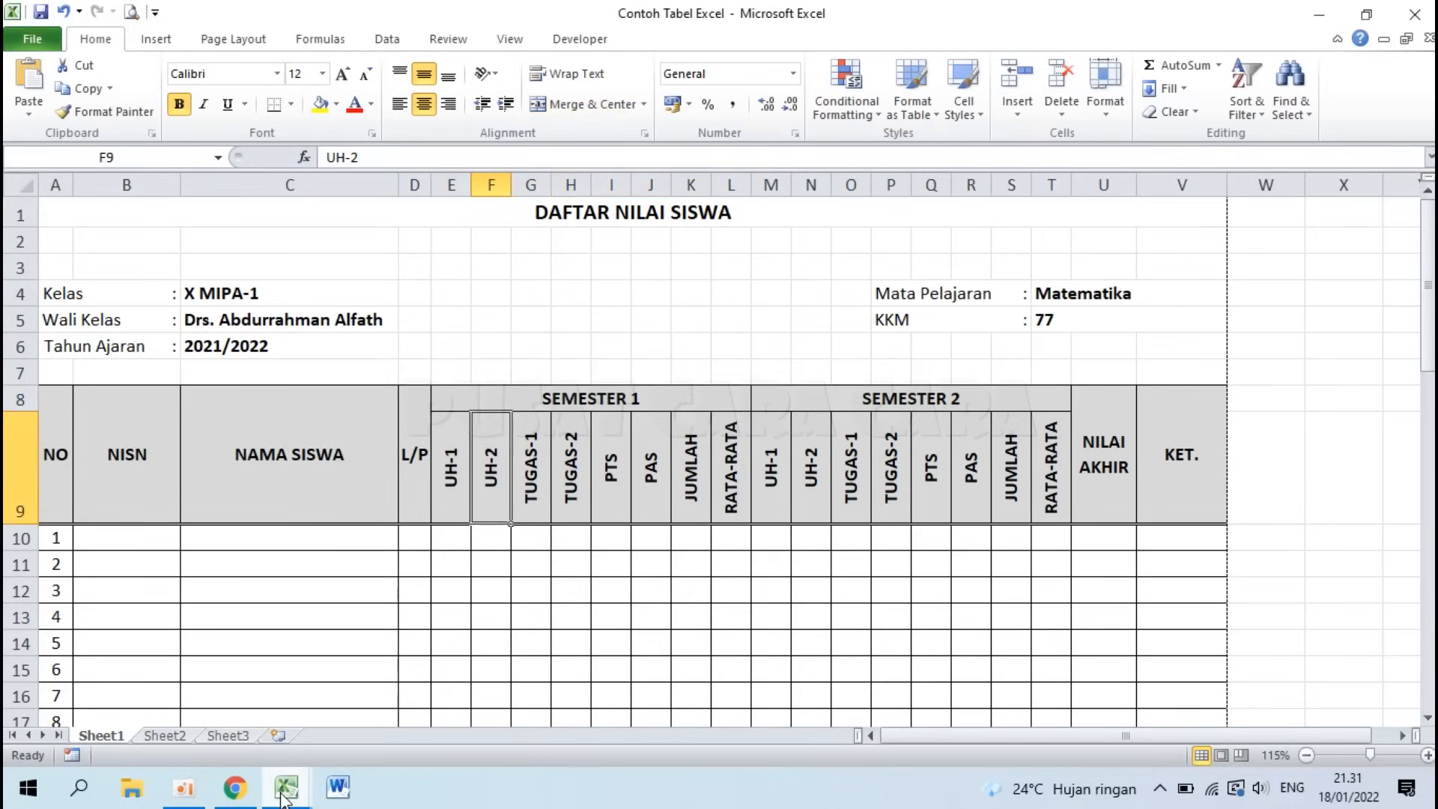
mouse_move(283, 795)
click(375, 706)
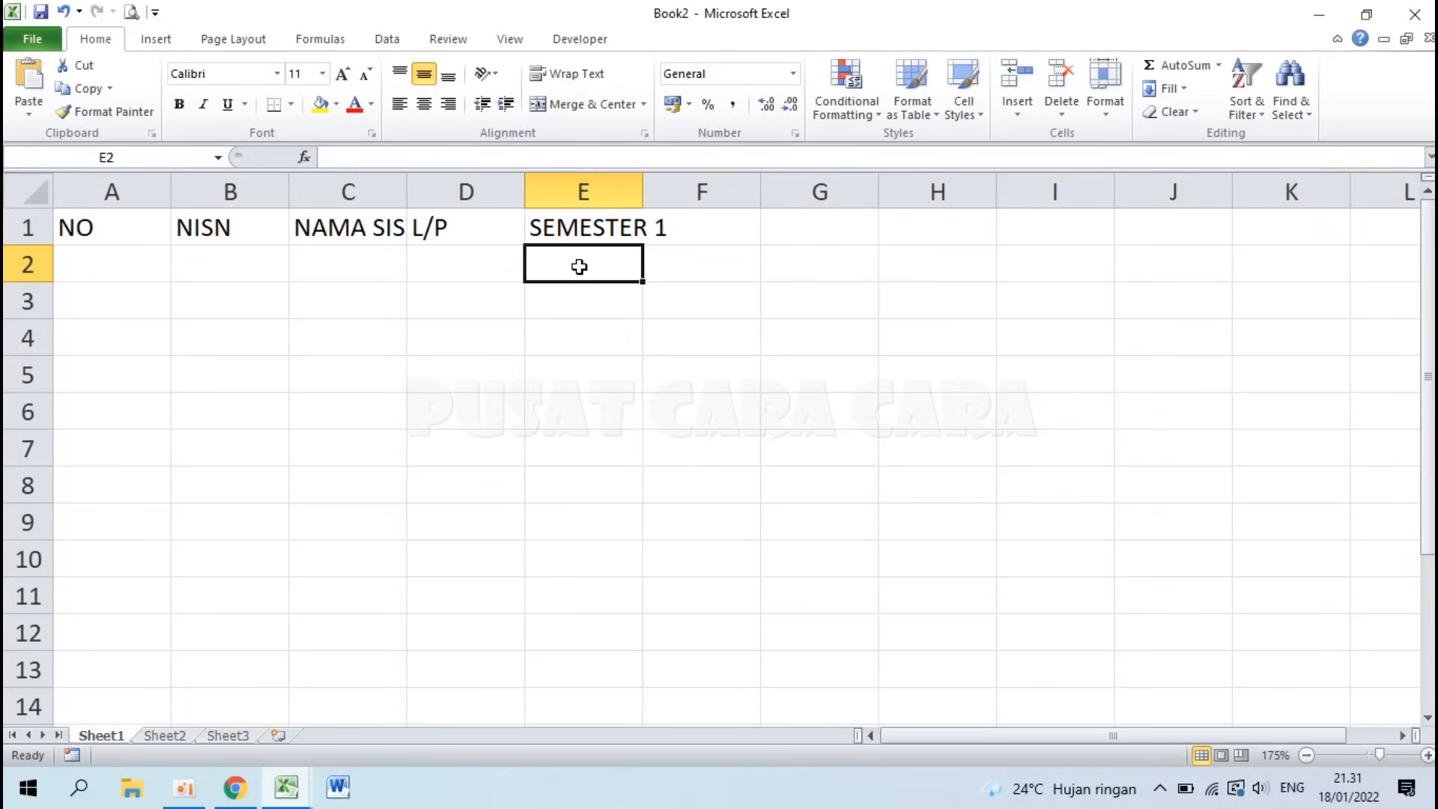
Step: Enter UH-1, UH-2, TUGAS-1 and TUGAS-2 as row 2 sub-headings
text(UH-1)
key(Tab)
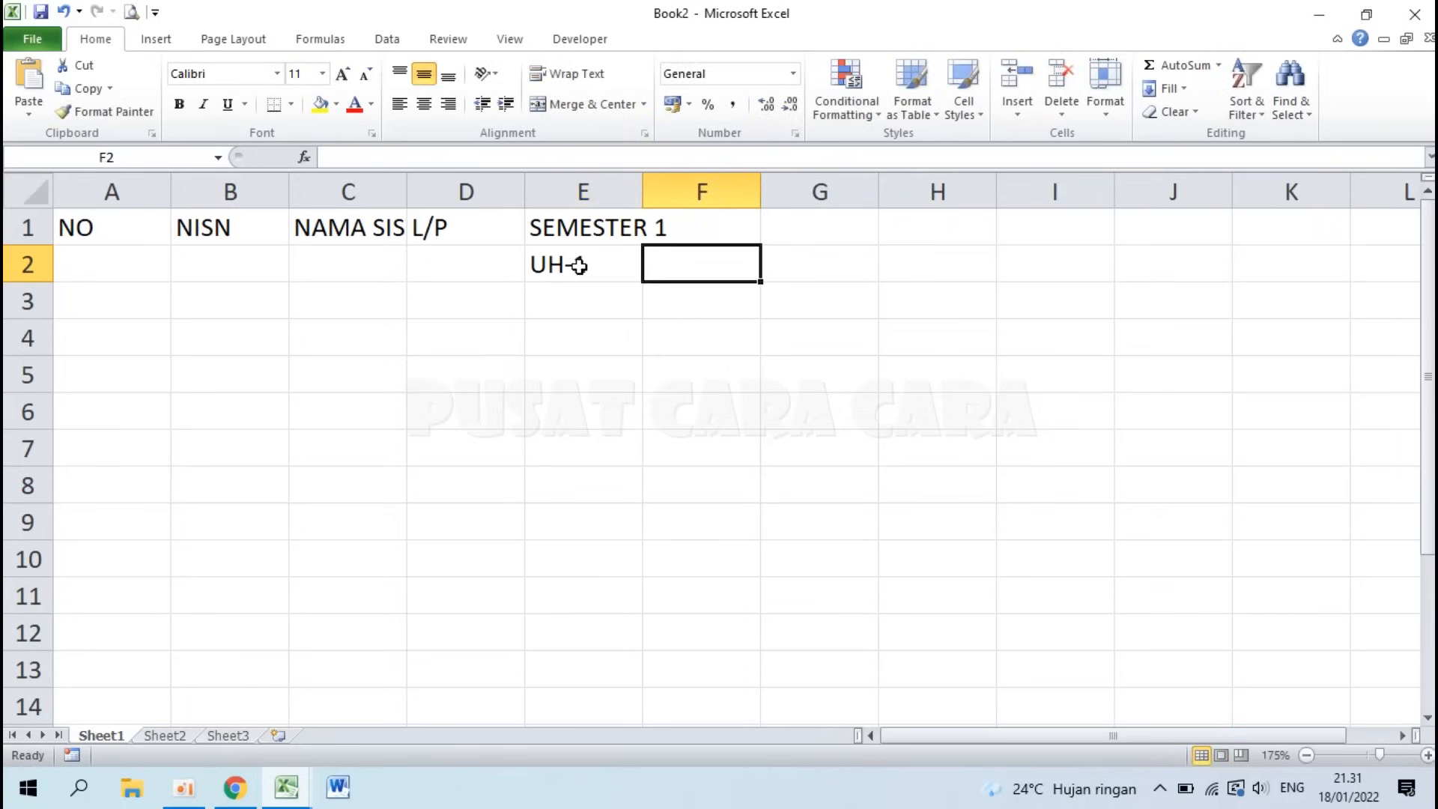
text(UH-2)
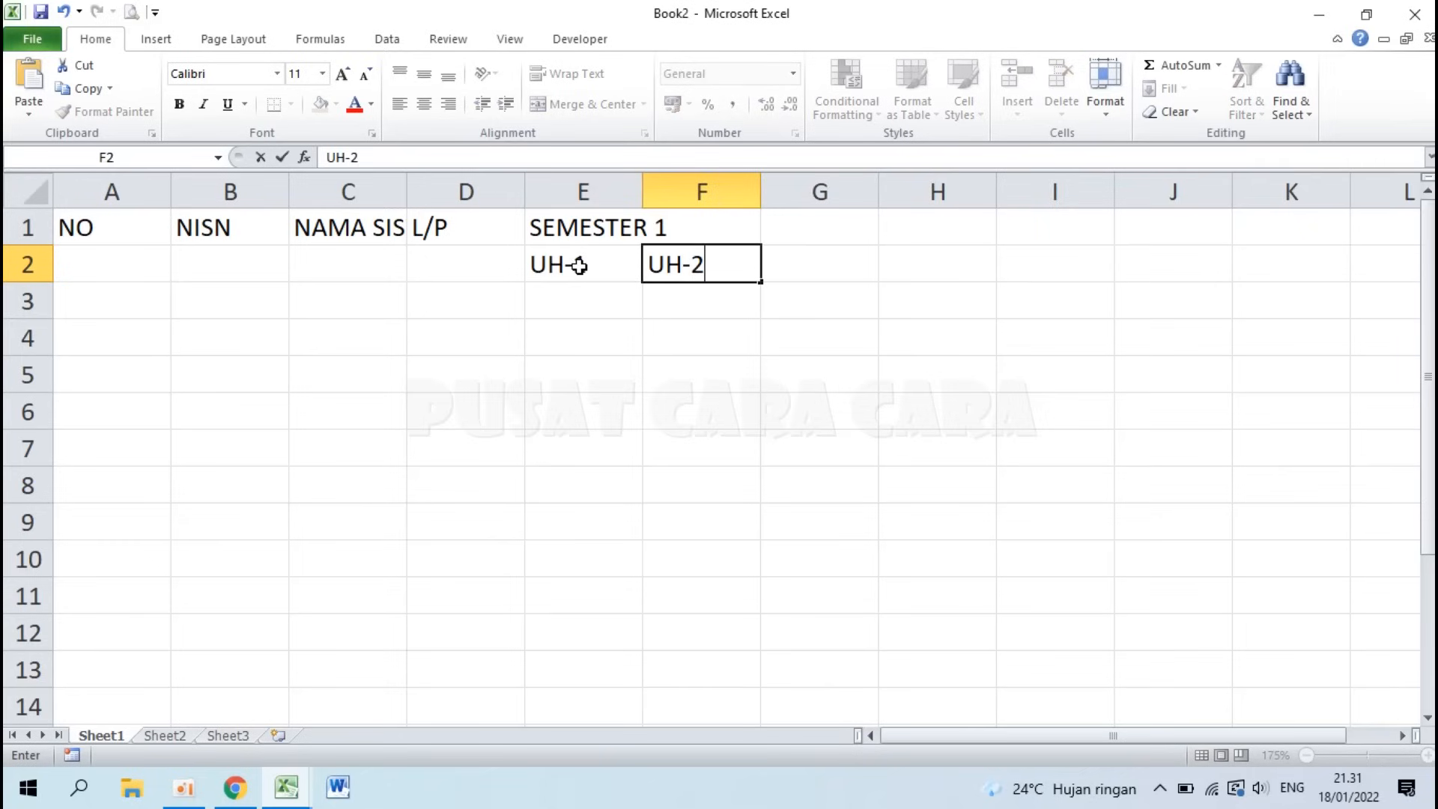
key(Tab)
text(TUGA)
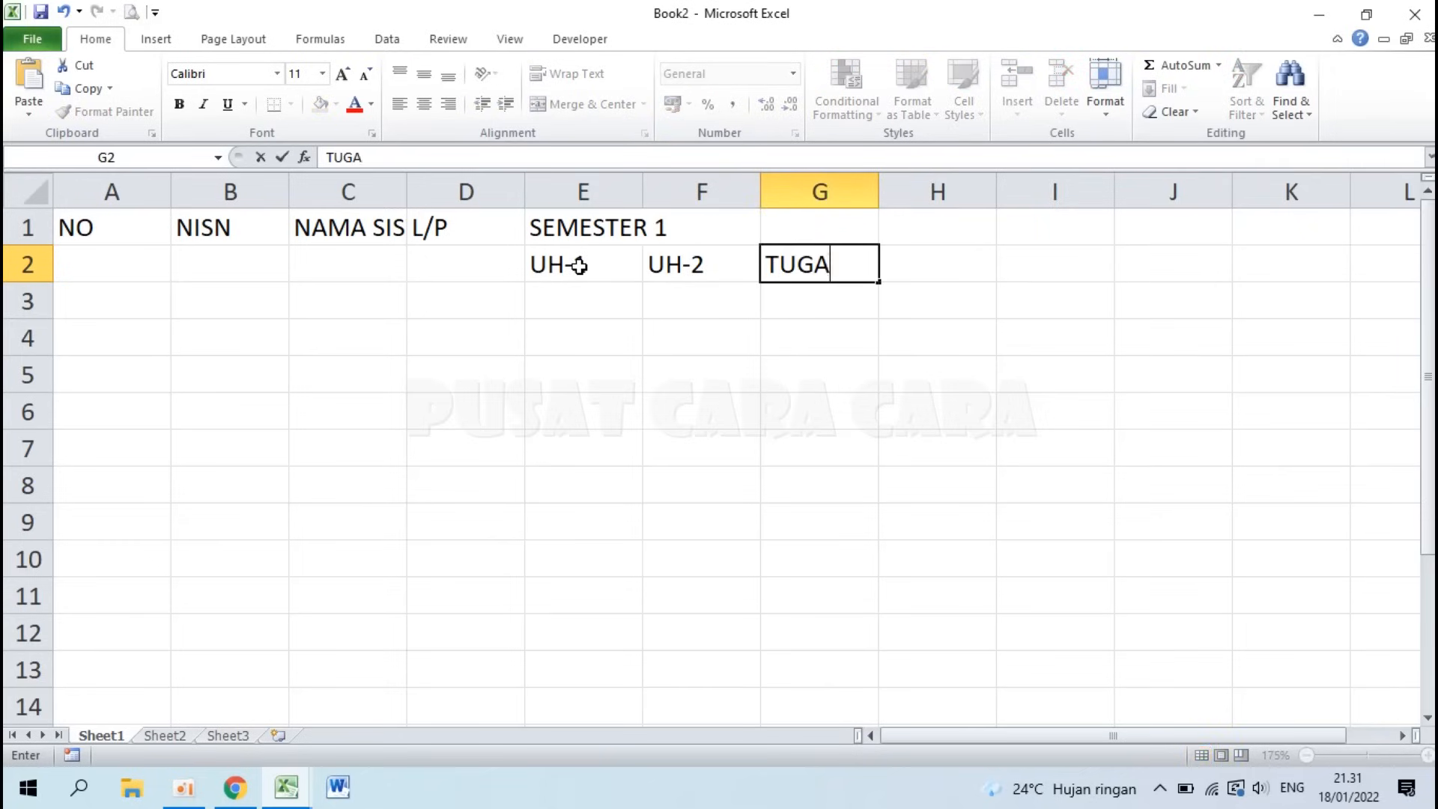
text(S-1)
key(Tab)
text(TUGAS-2)
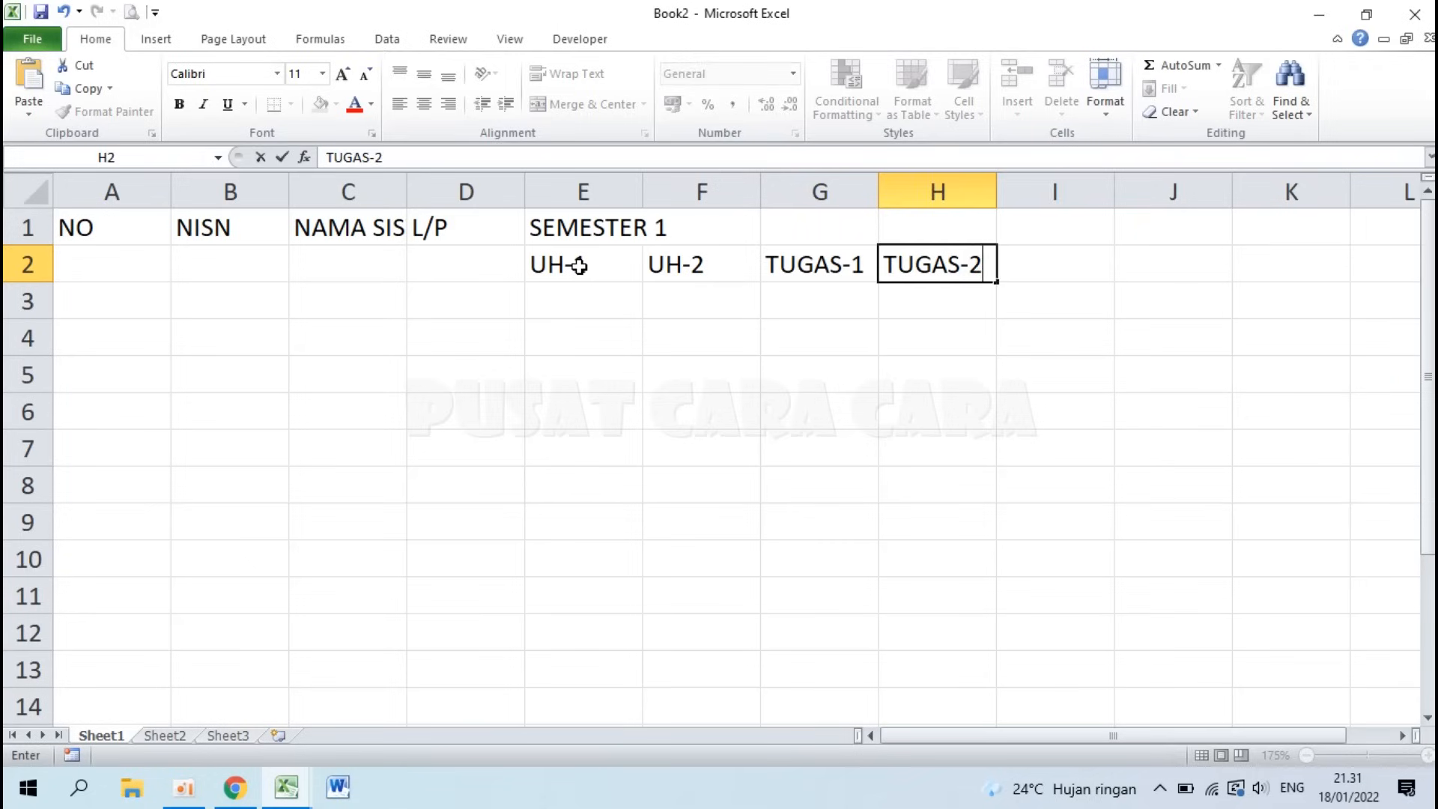
key(Tab)
Step: Continue row 2 with PTS, PAS, JUMLAH and RATA-RATA
text(PTS)
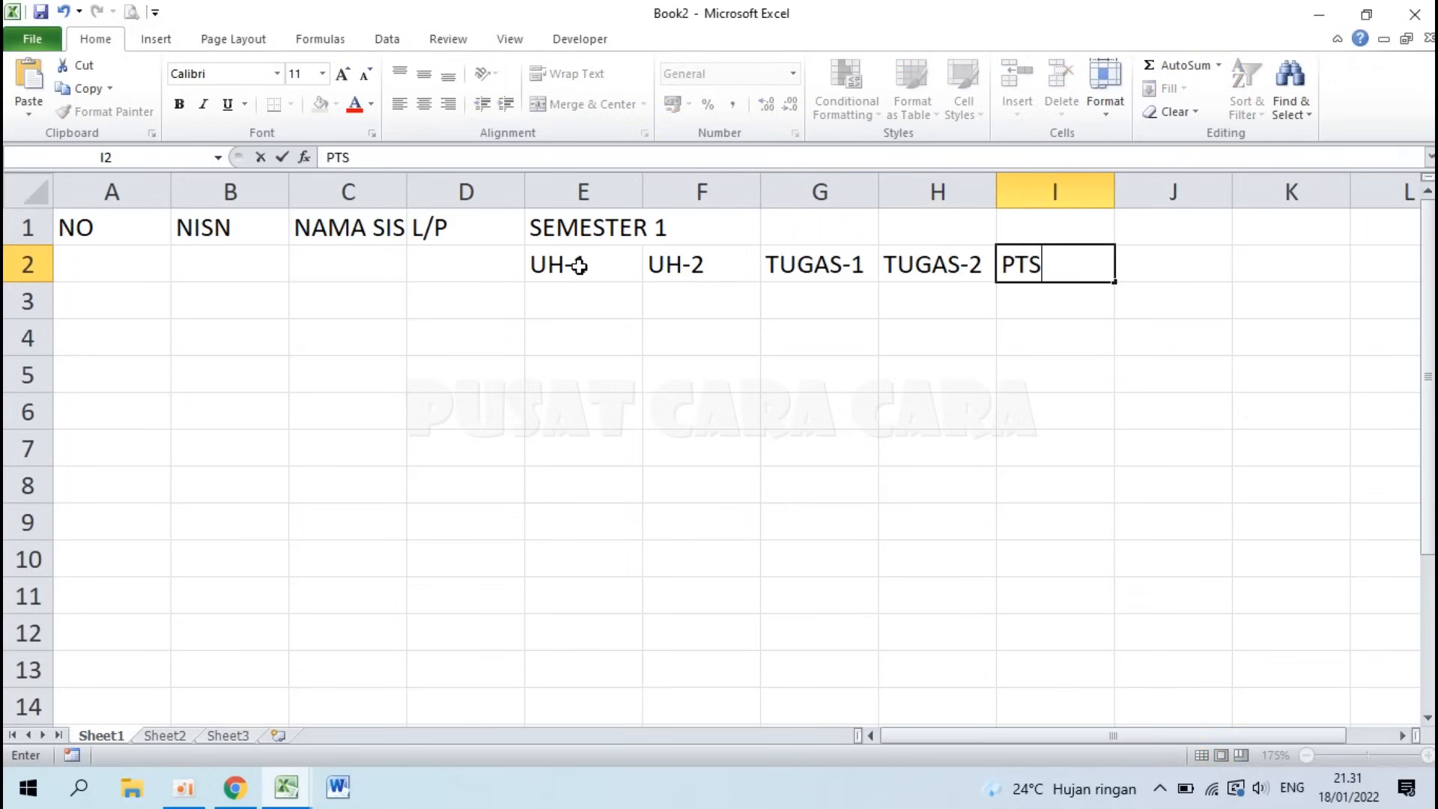
key(Tab)
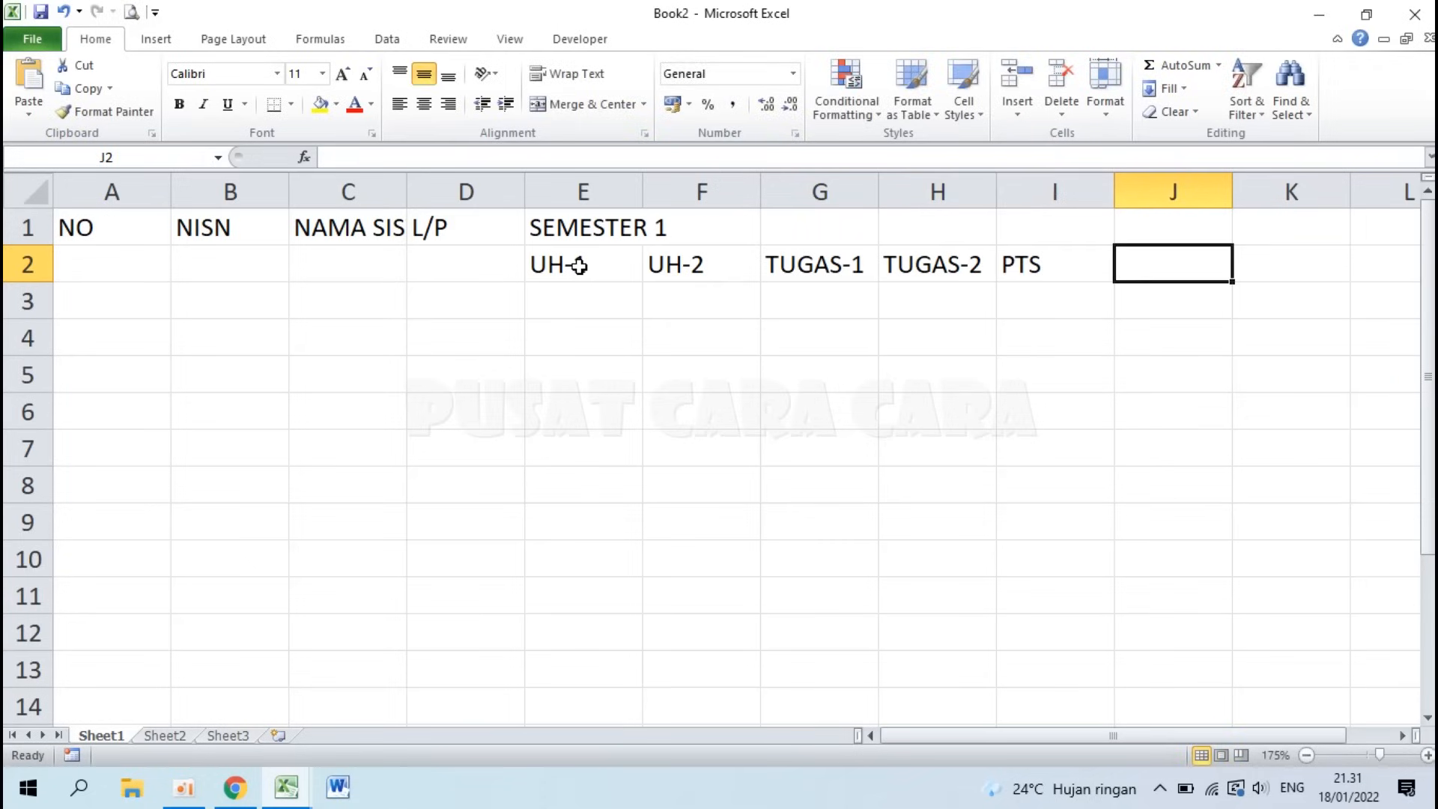
text(PAS)
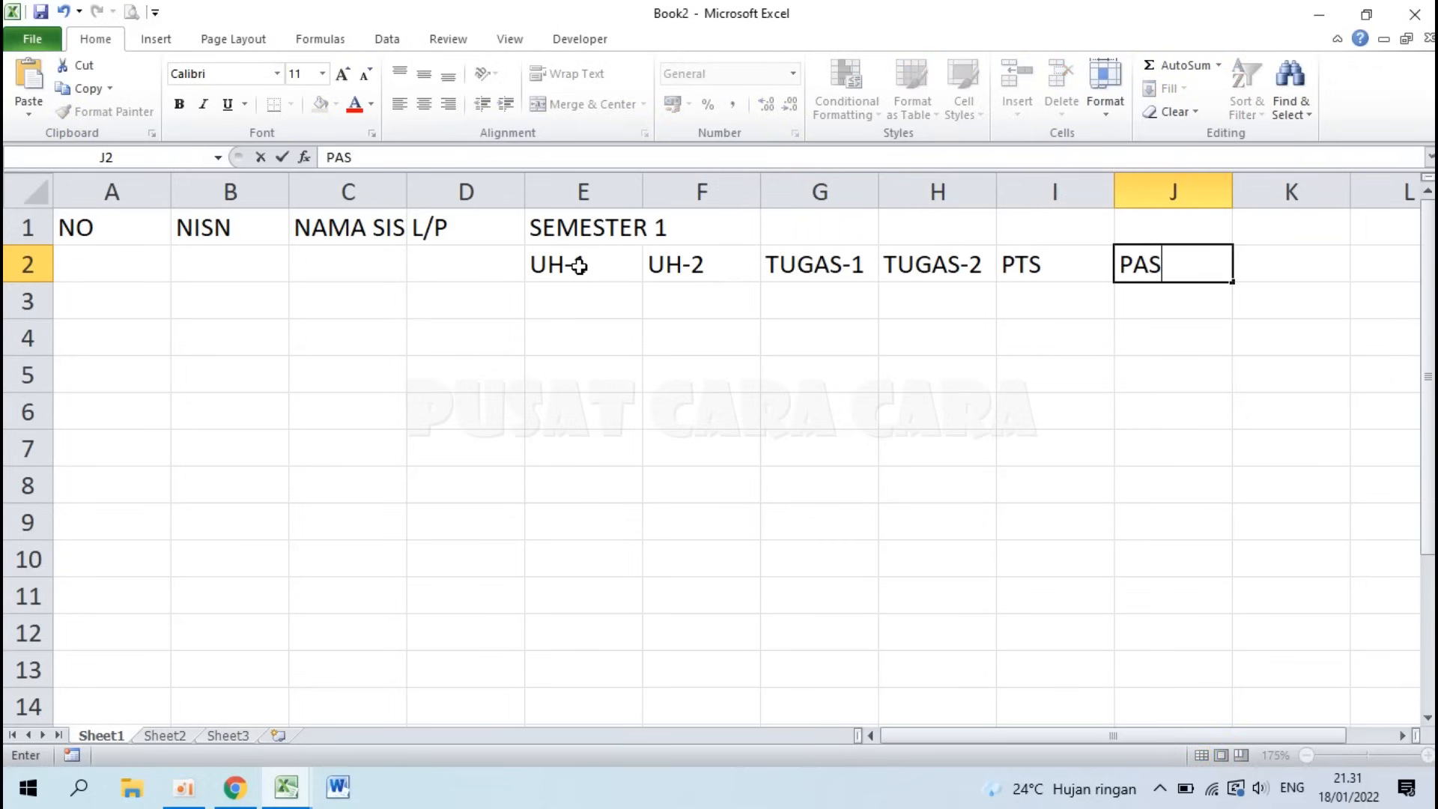
key(Tab)
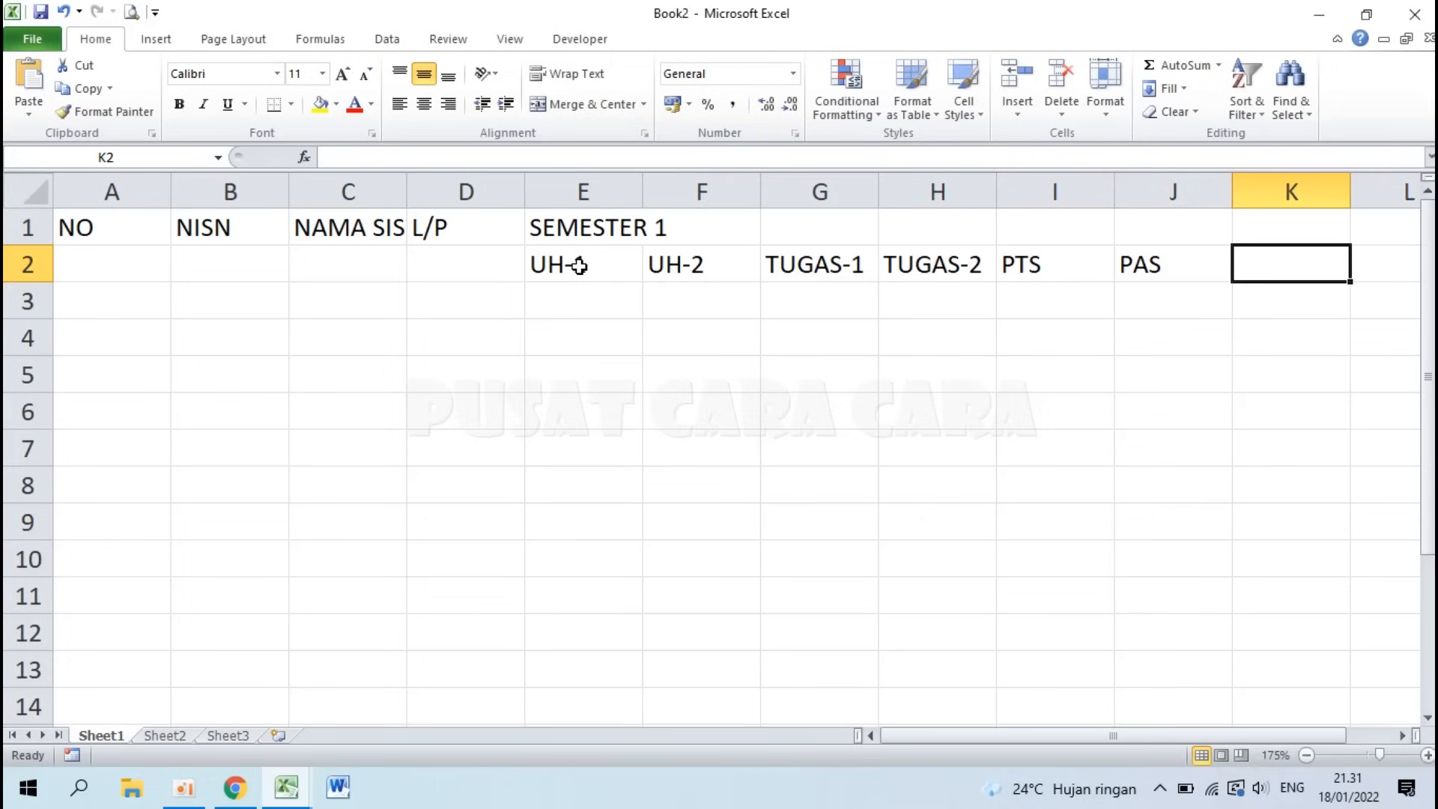
text(JUMLAH)
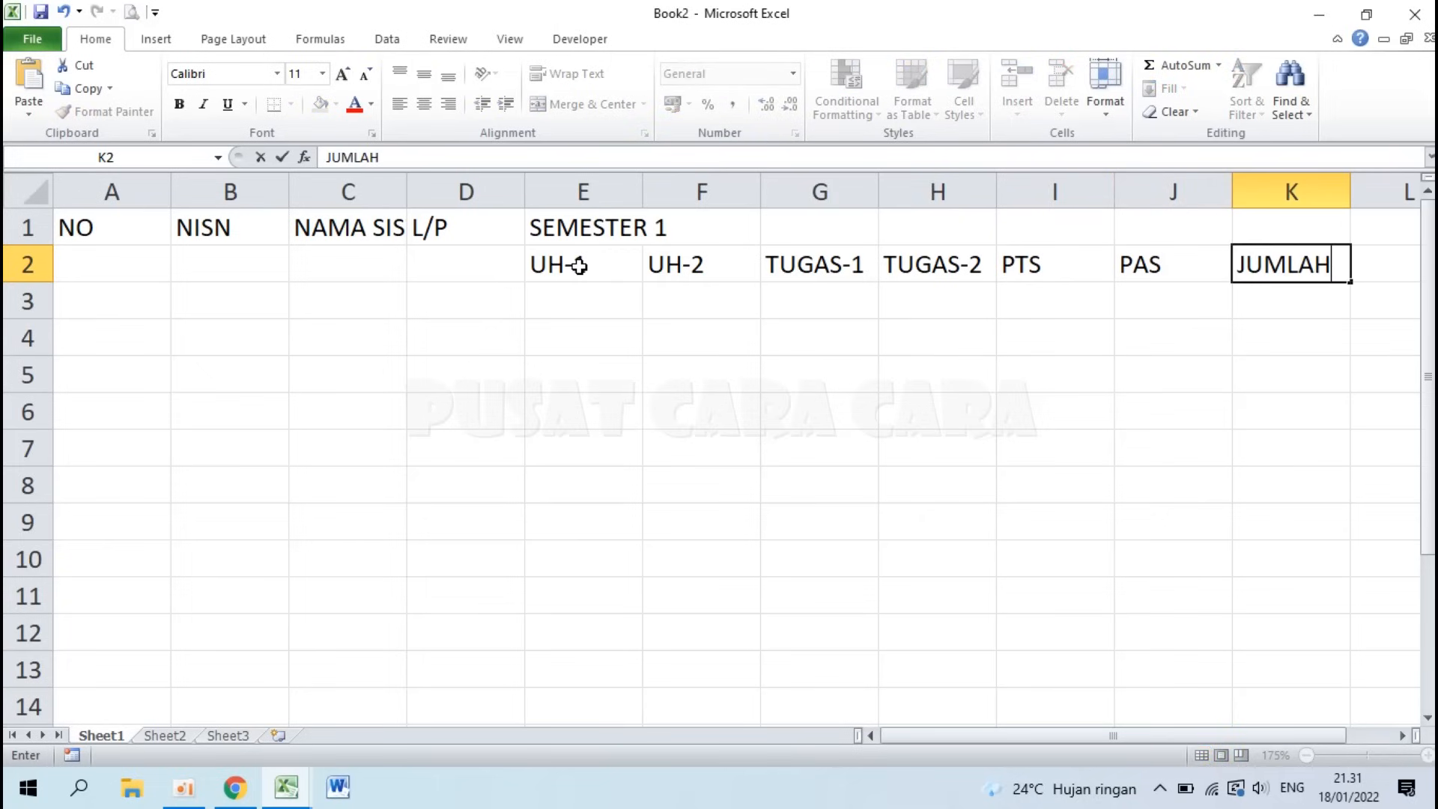
key(Tab)
text(R)
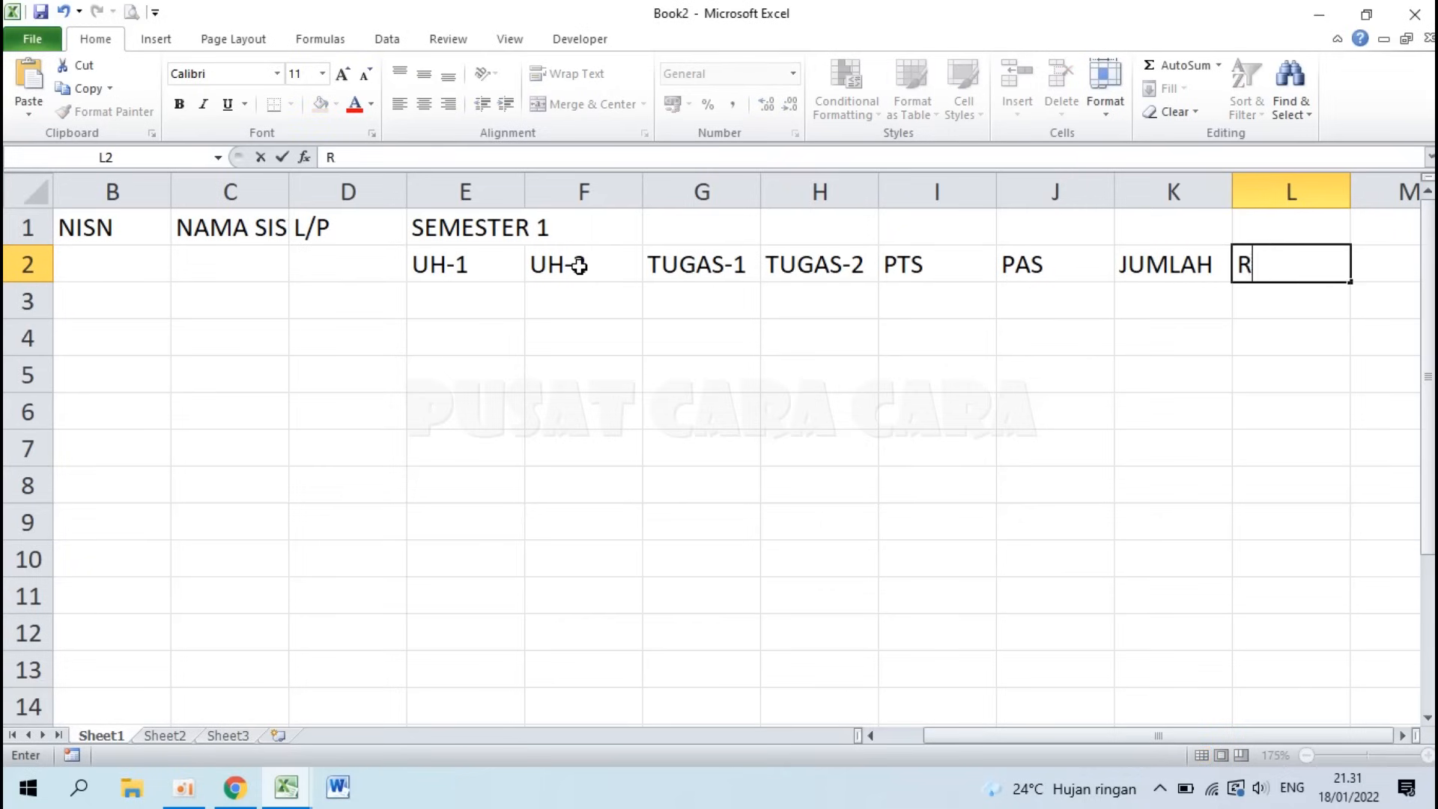
text(ATA-RATA)
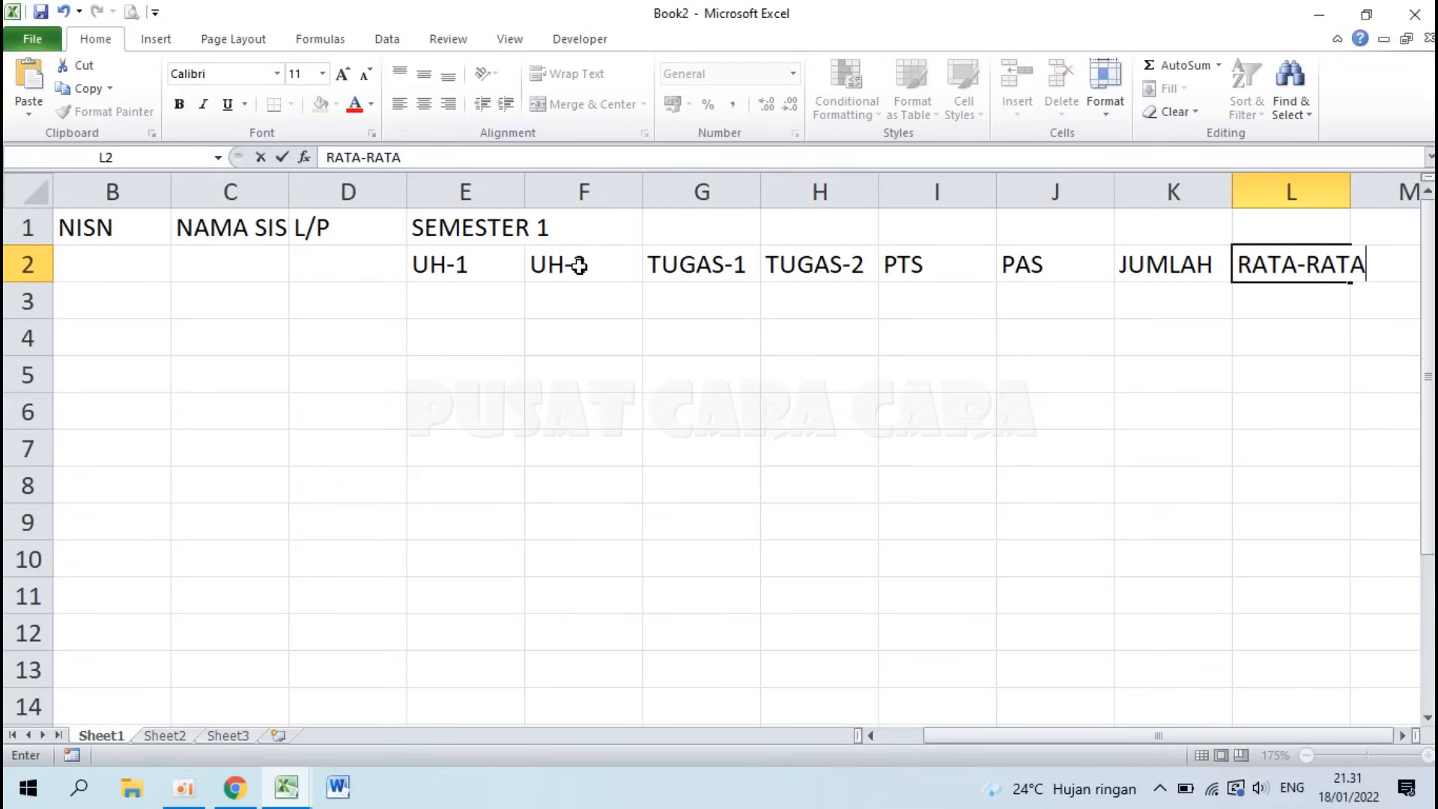
key(Return)
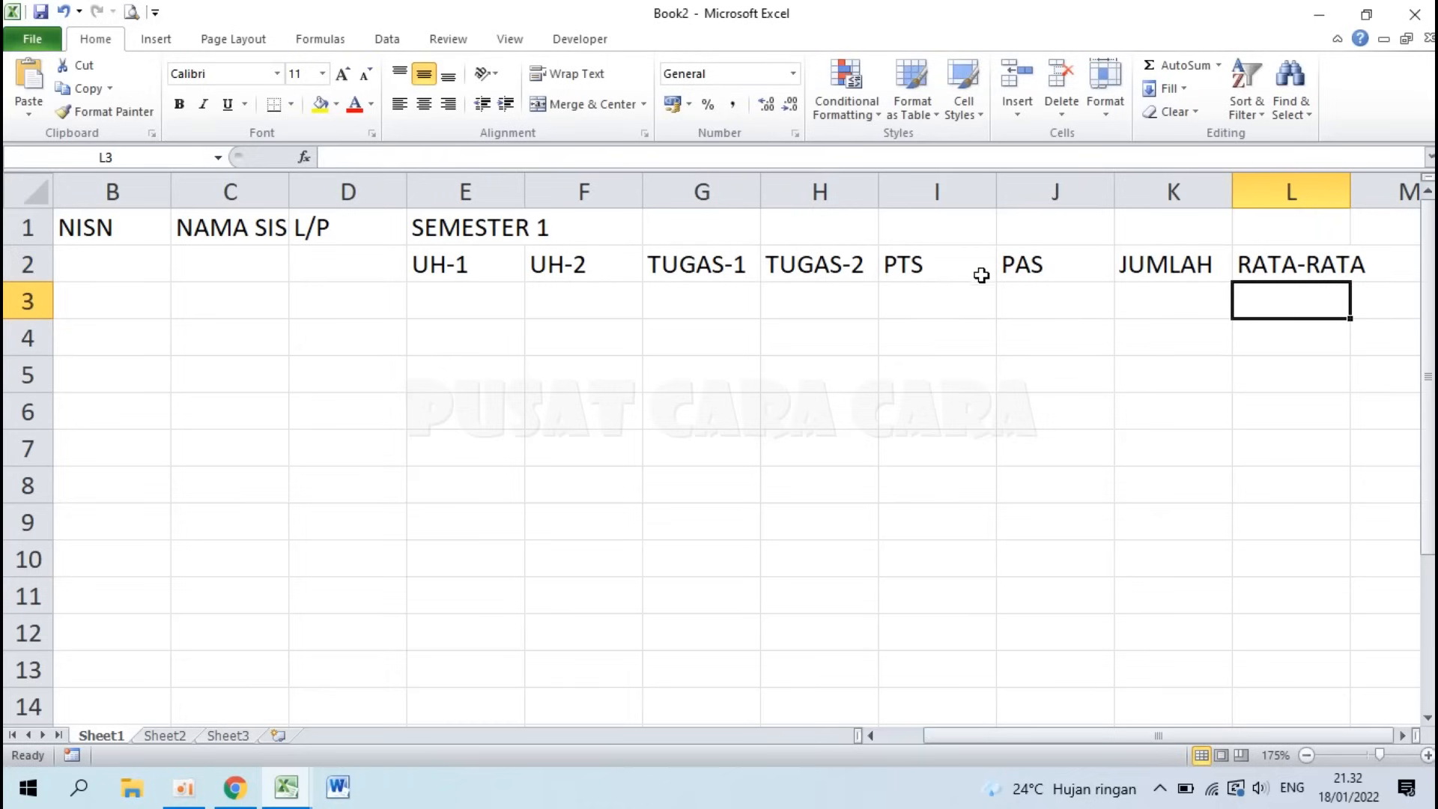
Step: Compare against the Contoh Tabel Excel reference workbook, then return to Book2
ctrl+scroll(549, 277, down, 1)
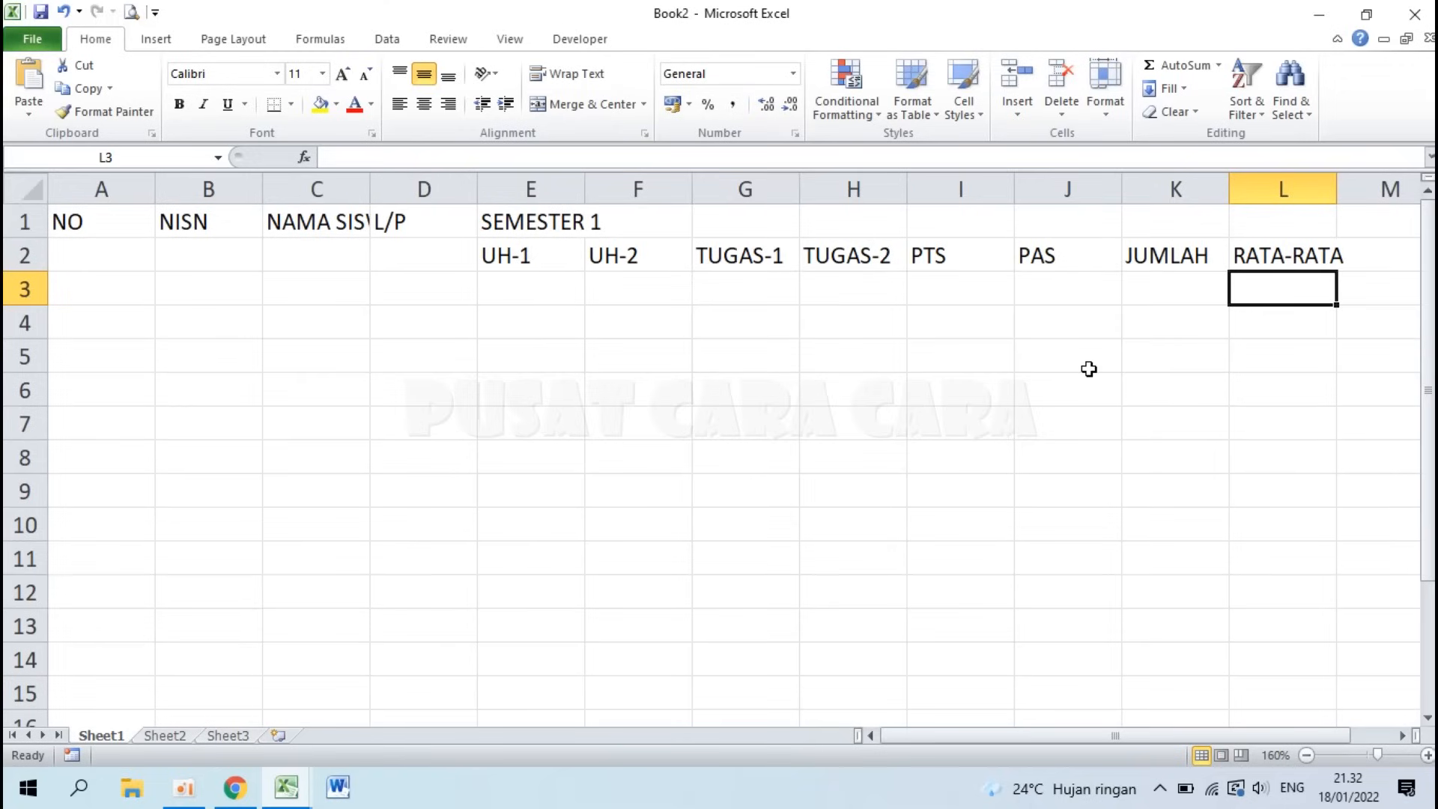
click(1358, 235)
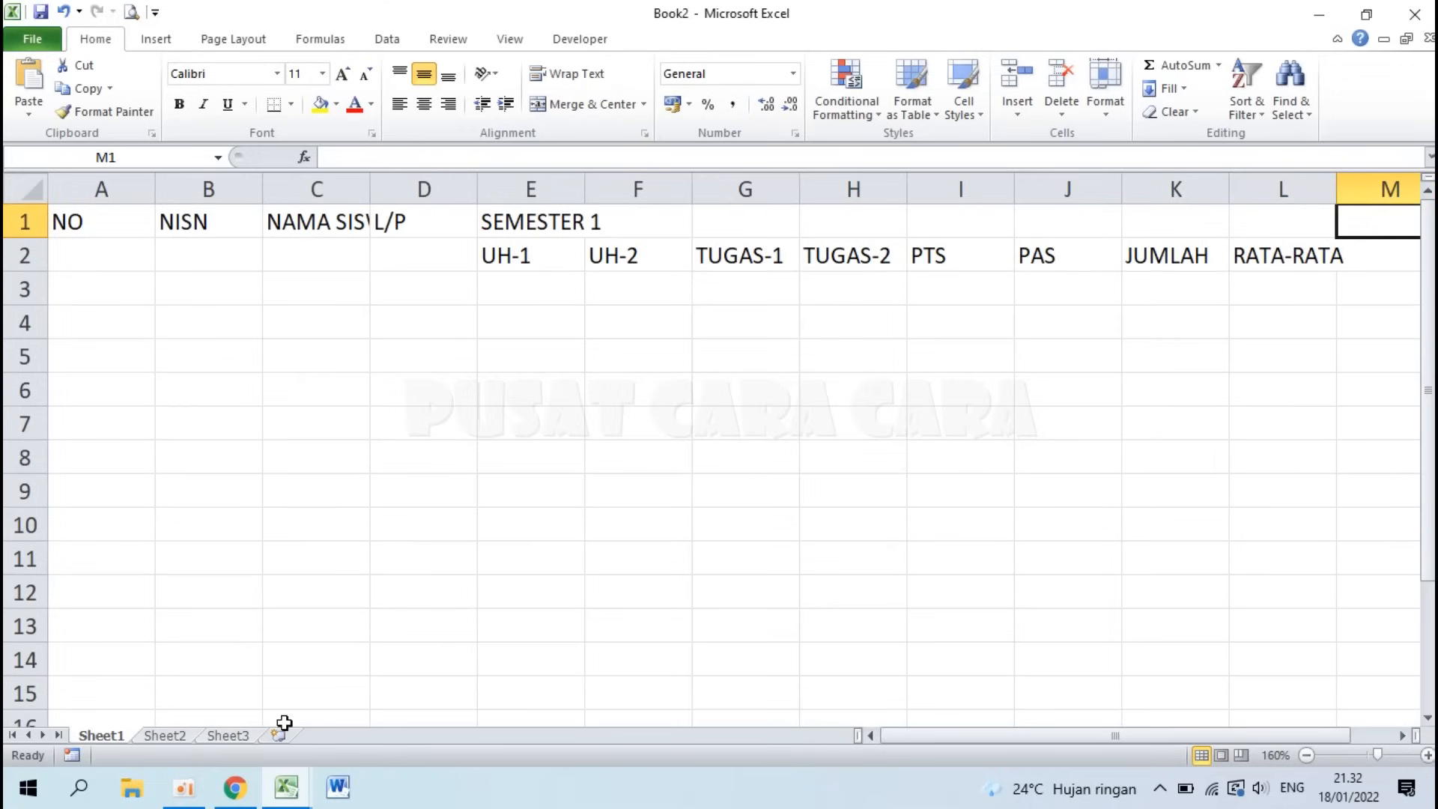
mouse_move(288, 798)
click(247, 727)
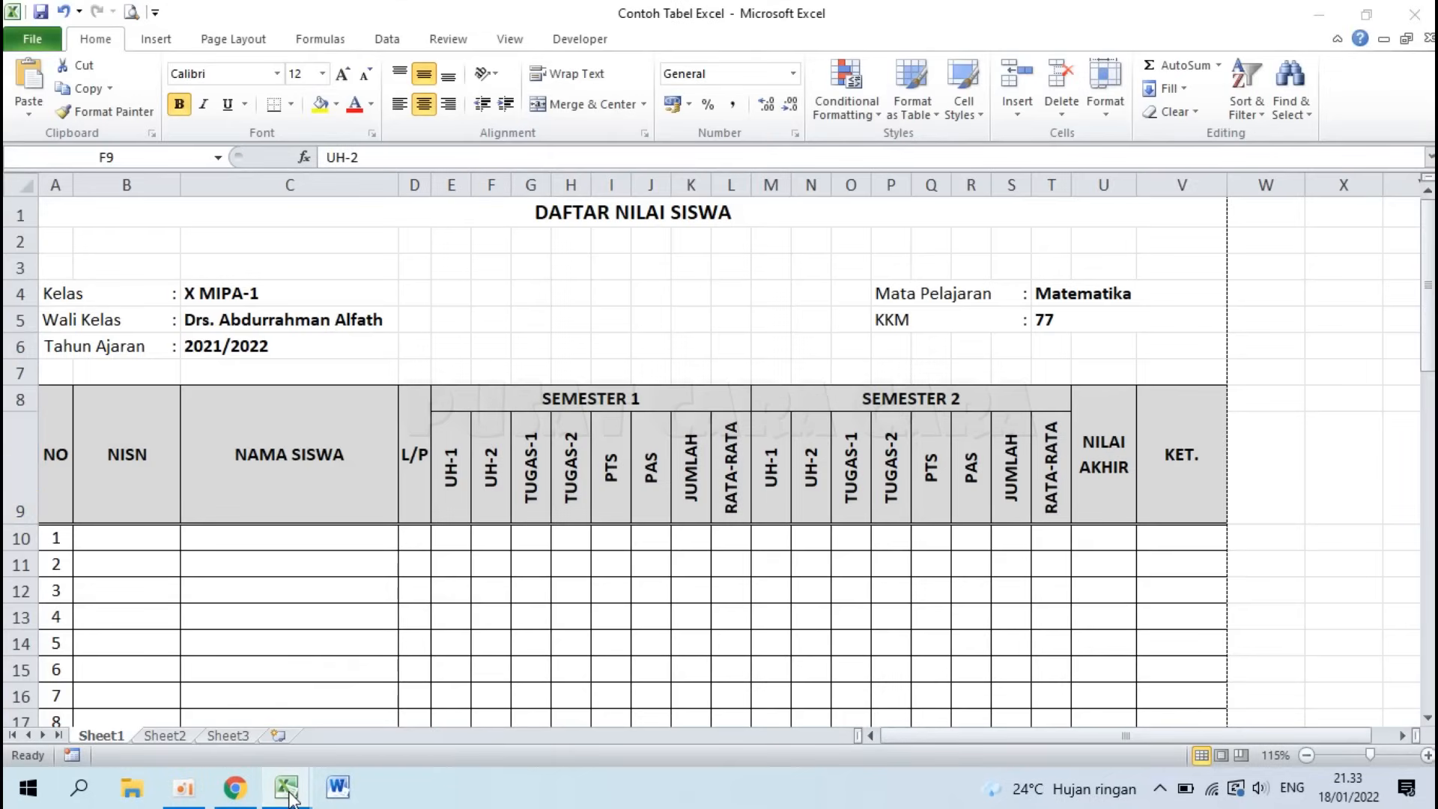
mouse_move(293, 799)
click(391, 693)
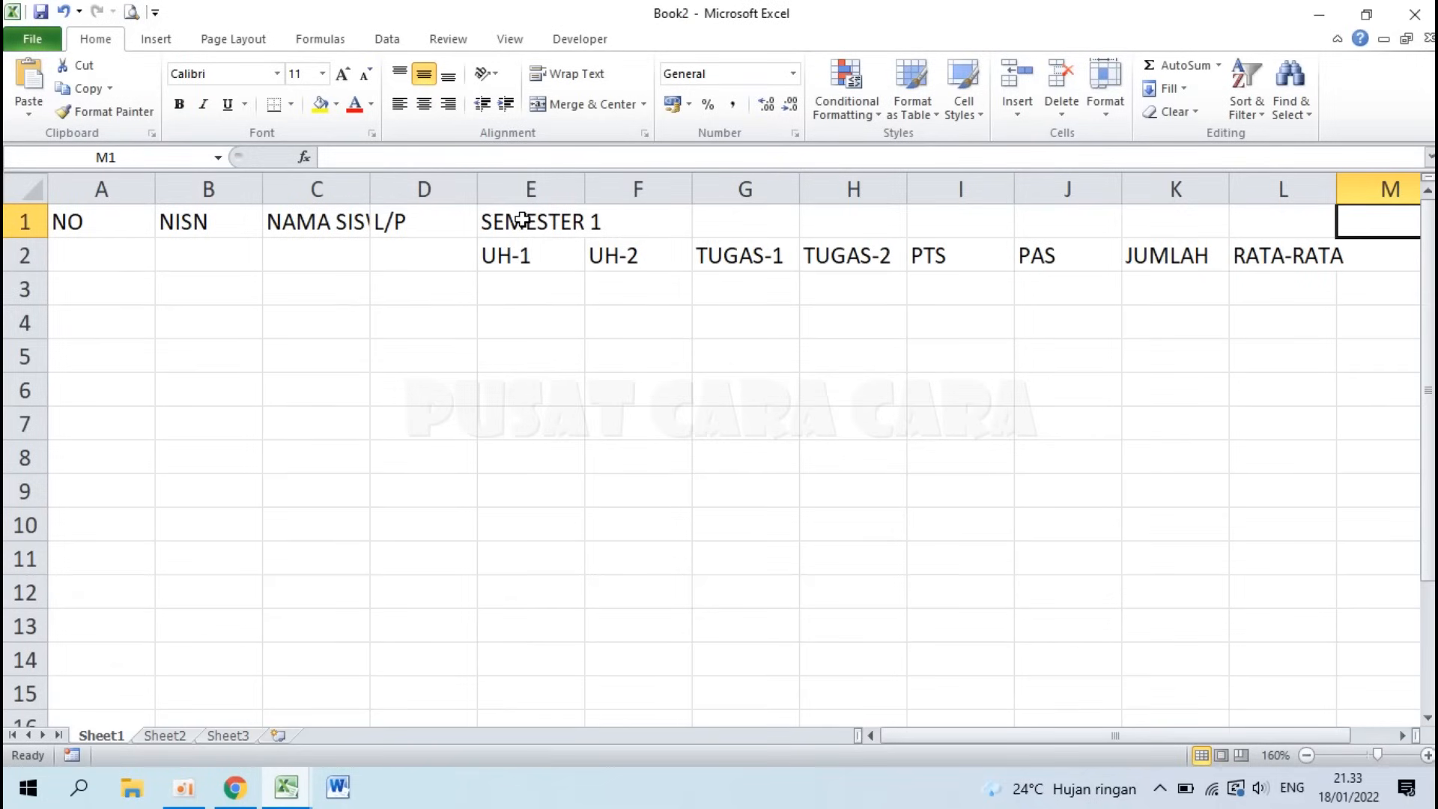
Step: Copy the E1:L2 heading block and paste it starting at M1
drag(522, 220, 1286, 253)
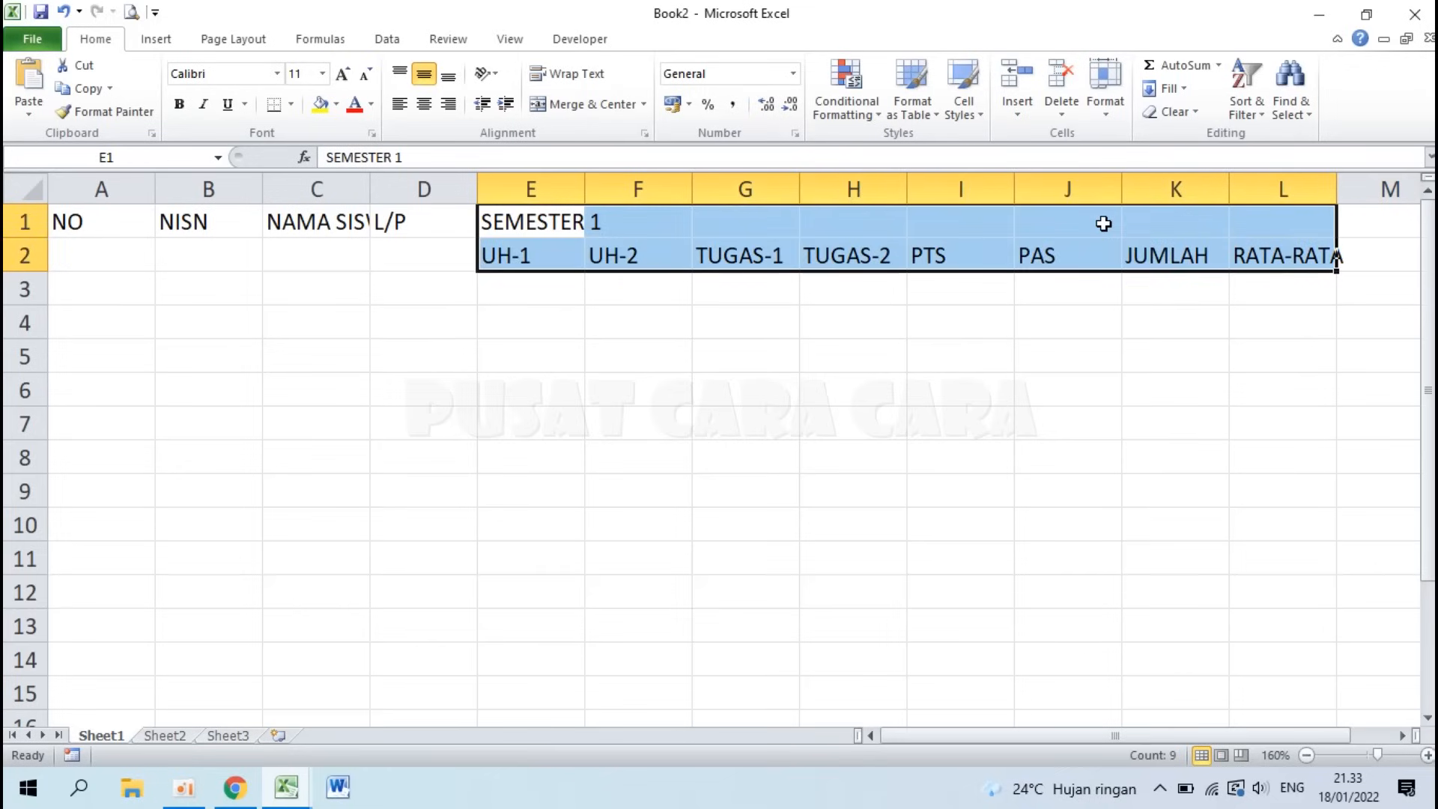
right_click(1103, 223)
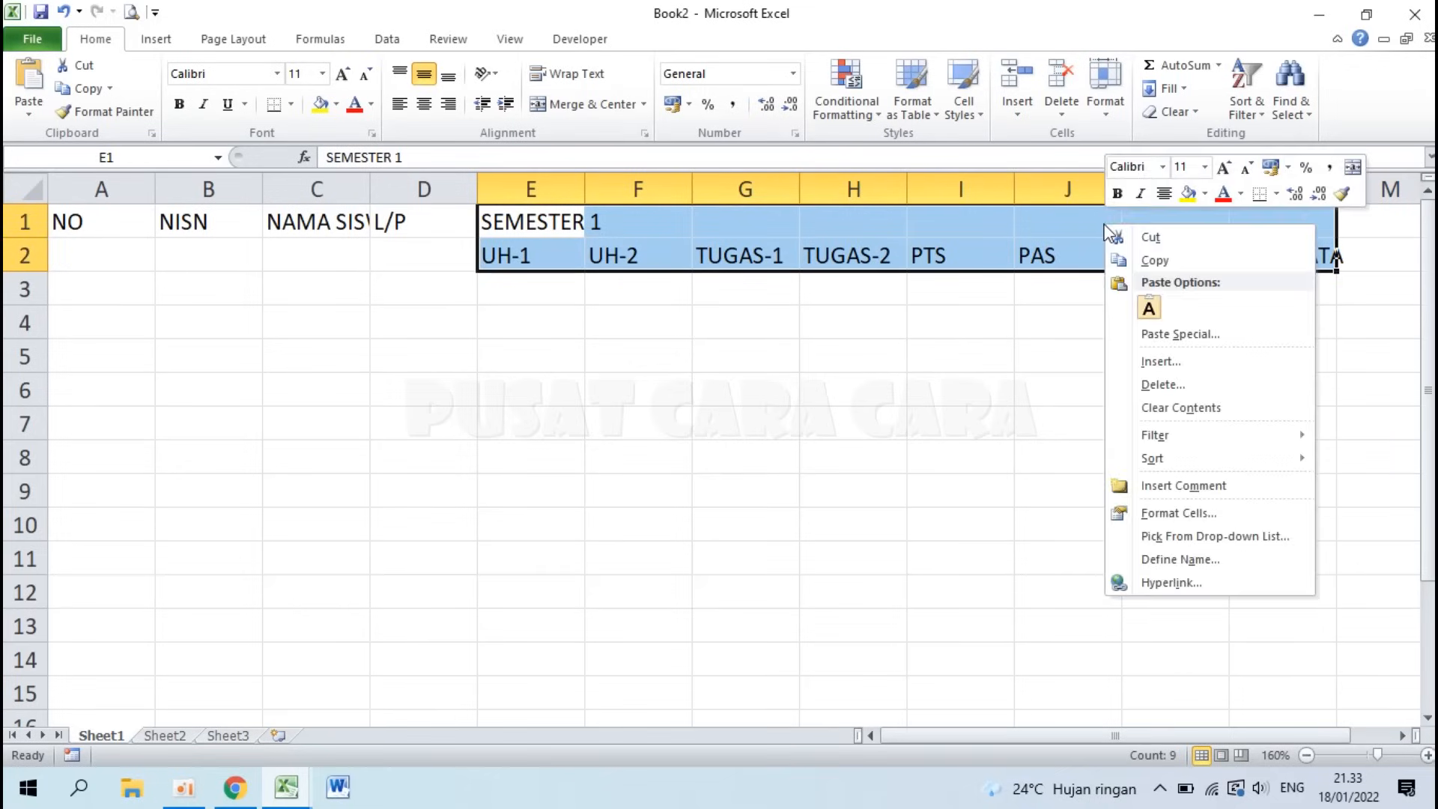
click(1144, 258)
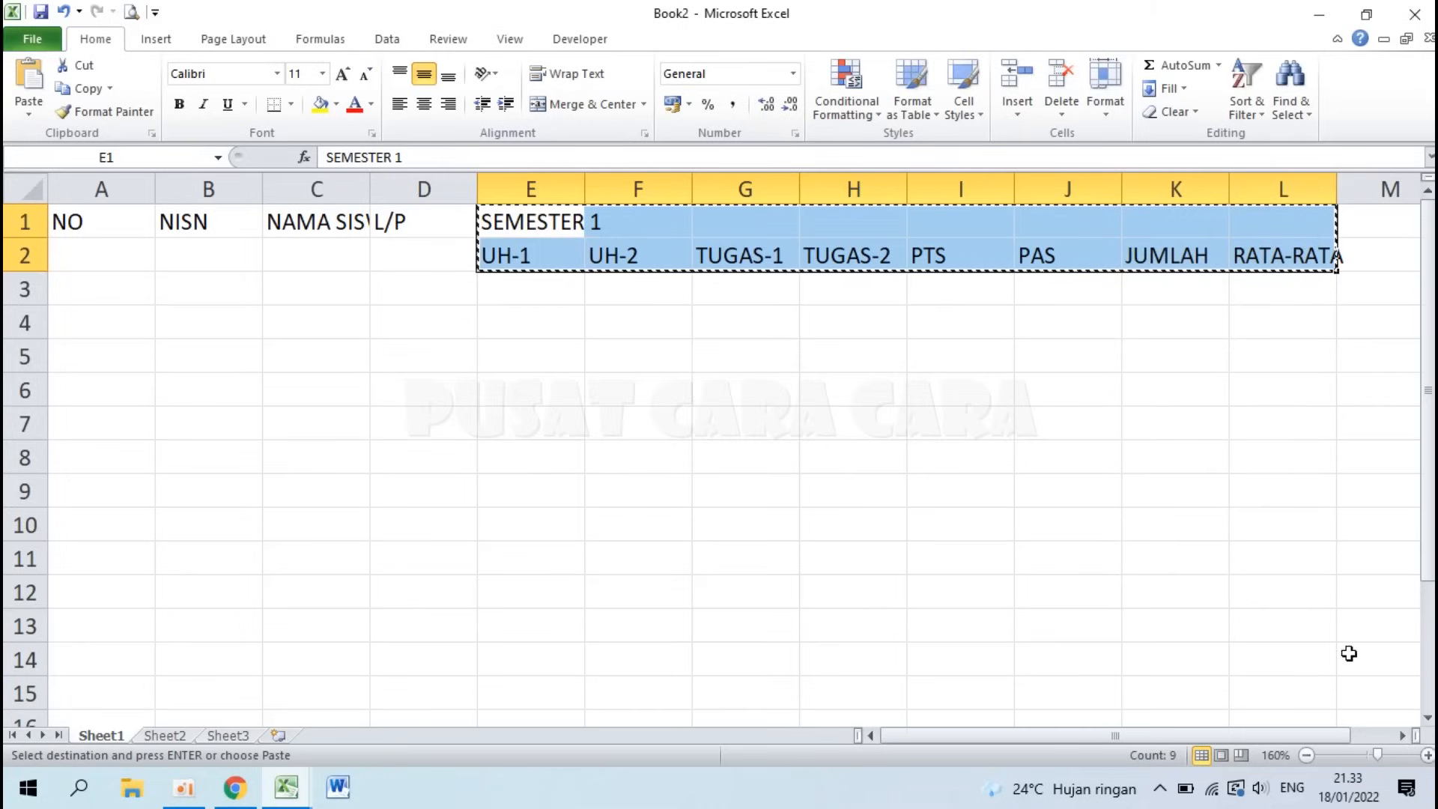
click(1402, 737)
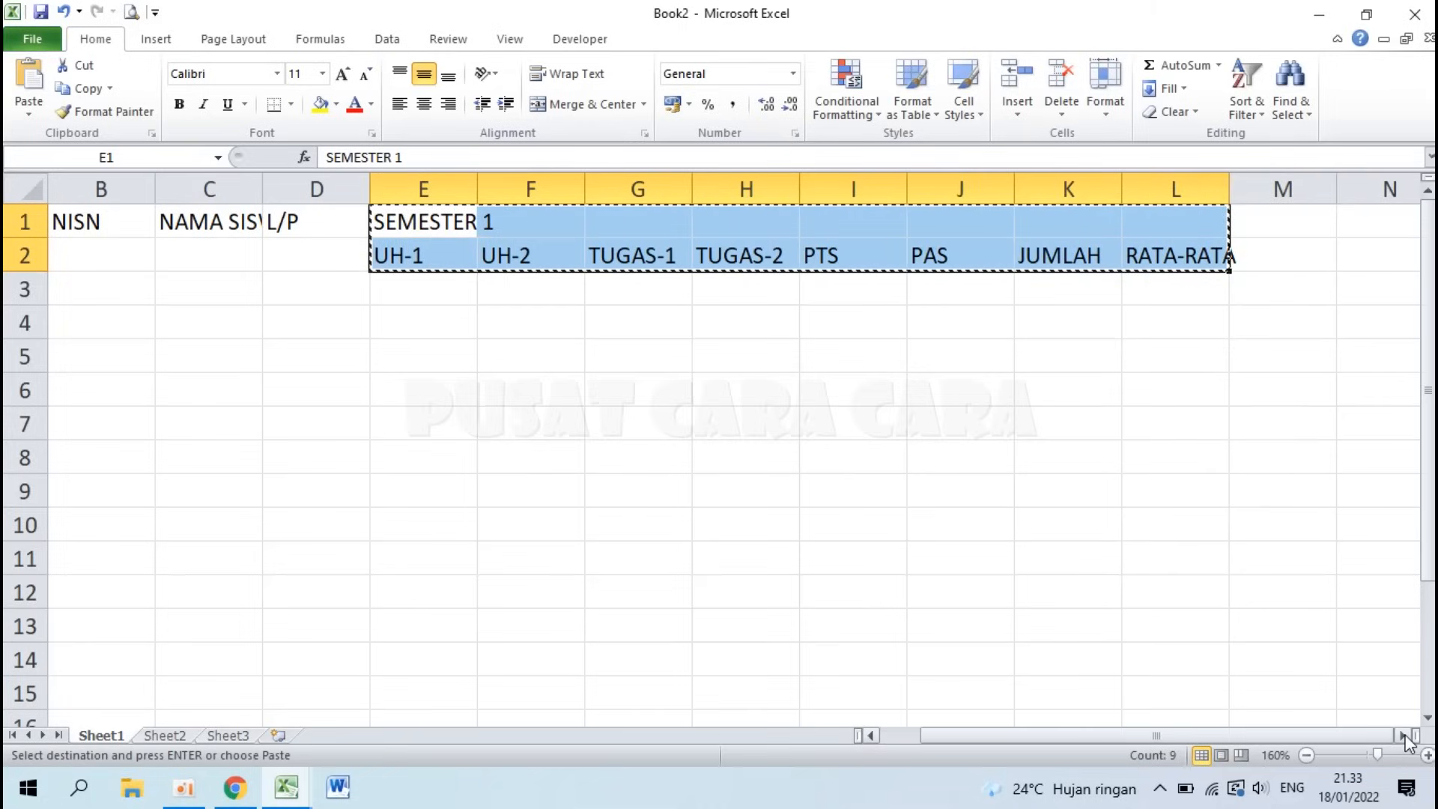
click(1403, 737)
click(1189, 220)
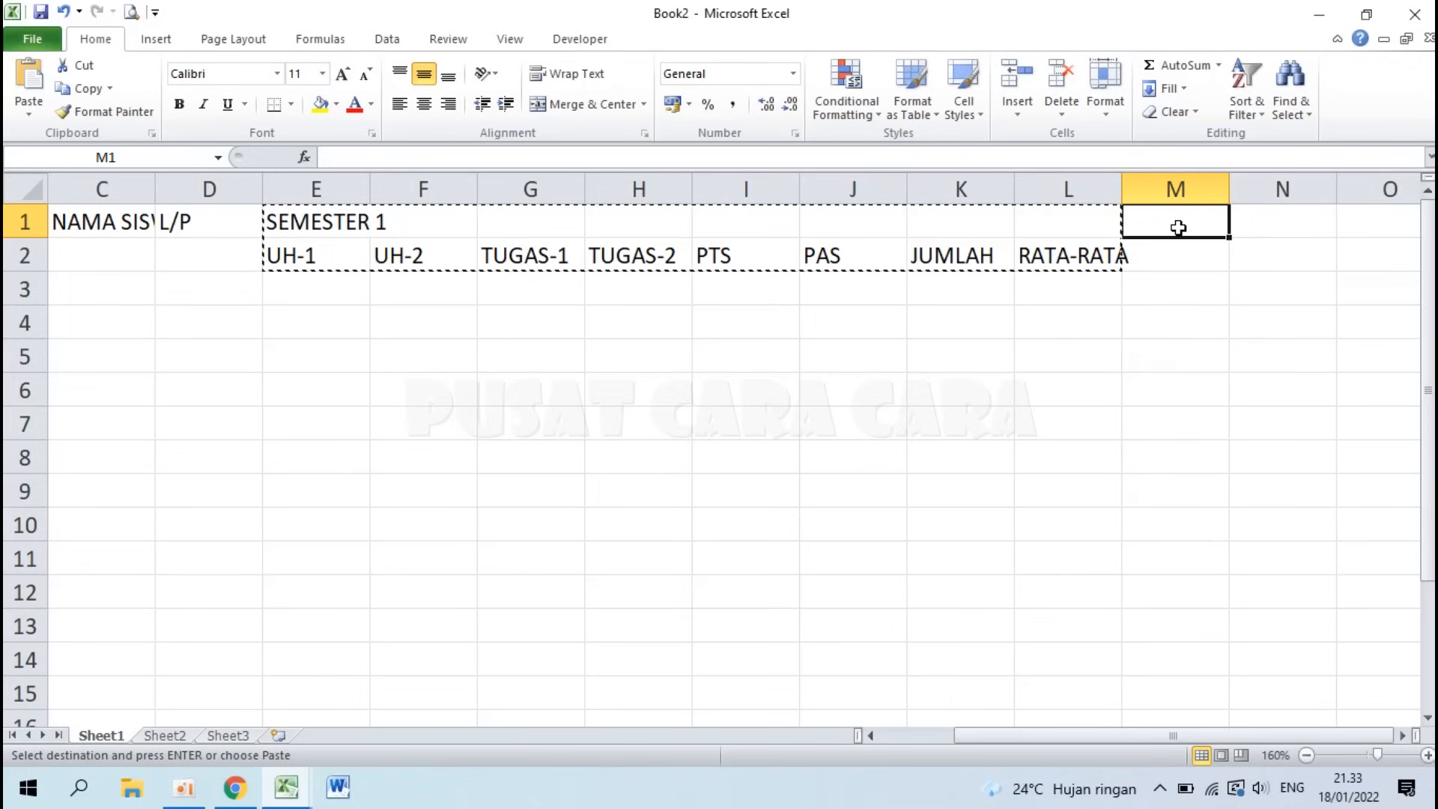
key(ctrl+v)
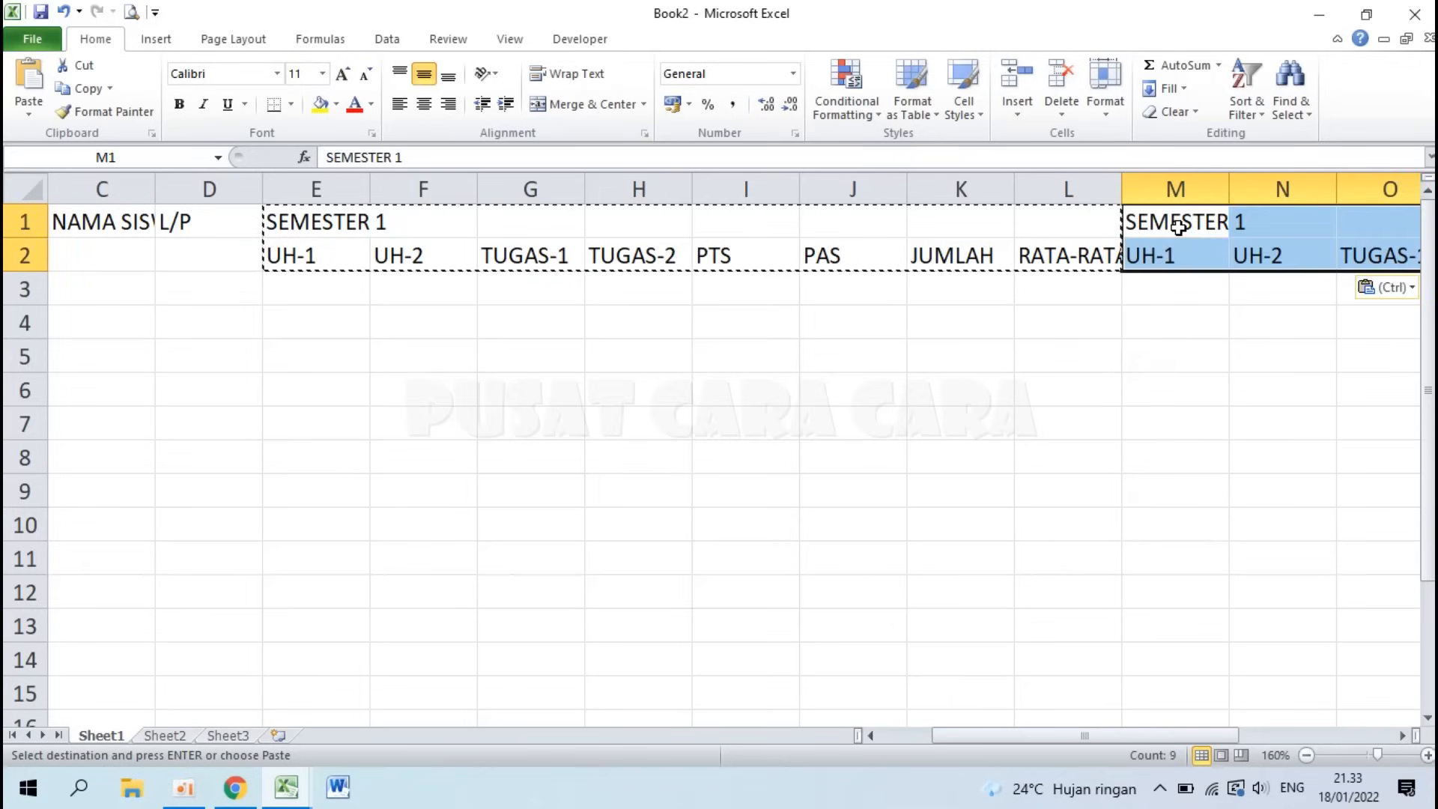
key(Escape)
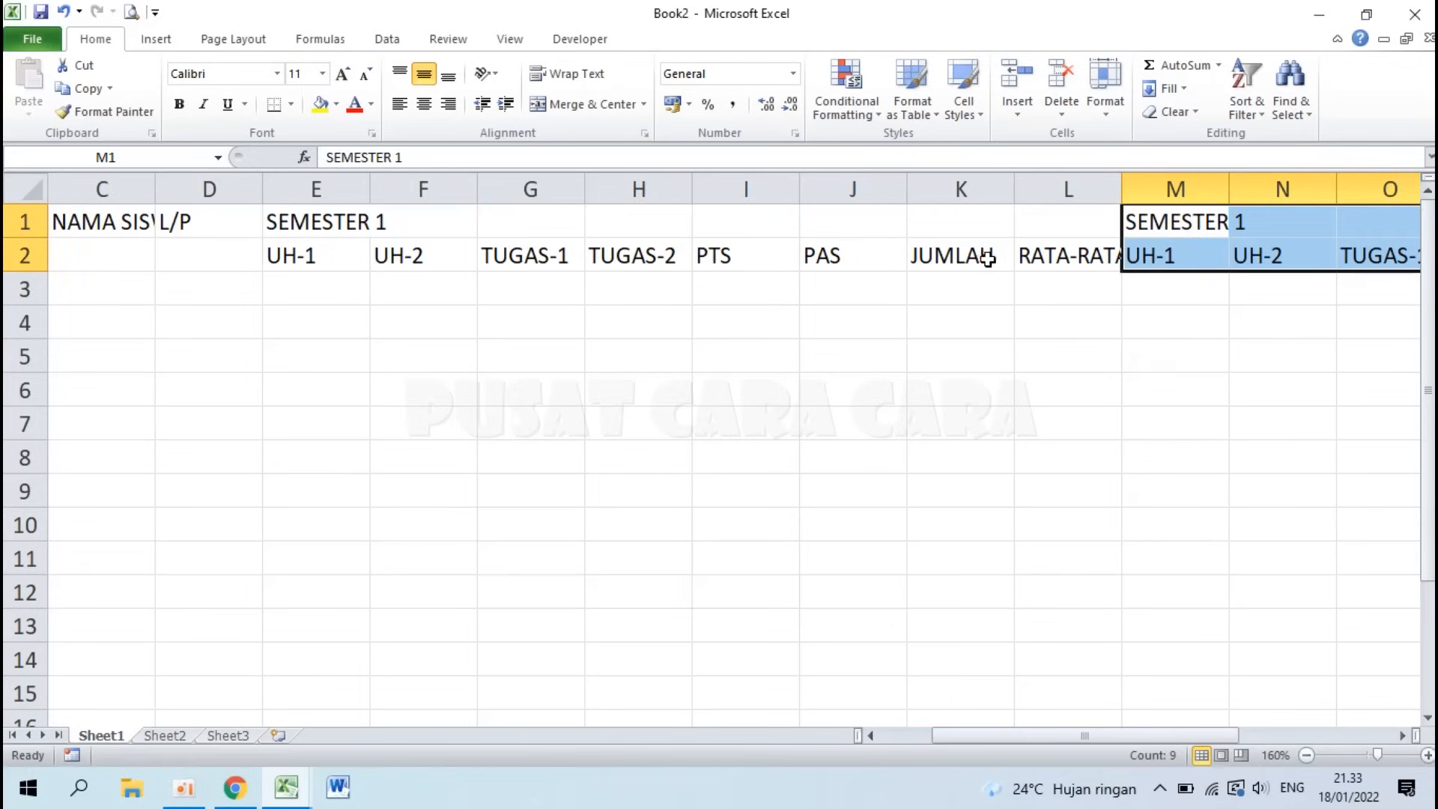
Step: Change the copied heading in M1 to SEMESTER 2
click(1178, 222)
click(1173, 246)
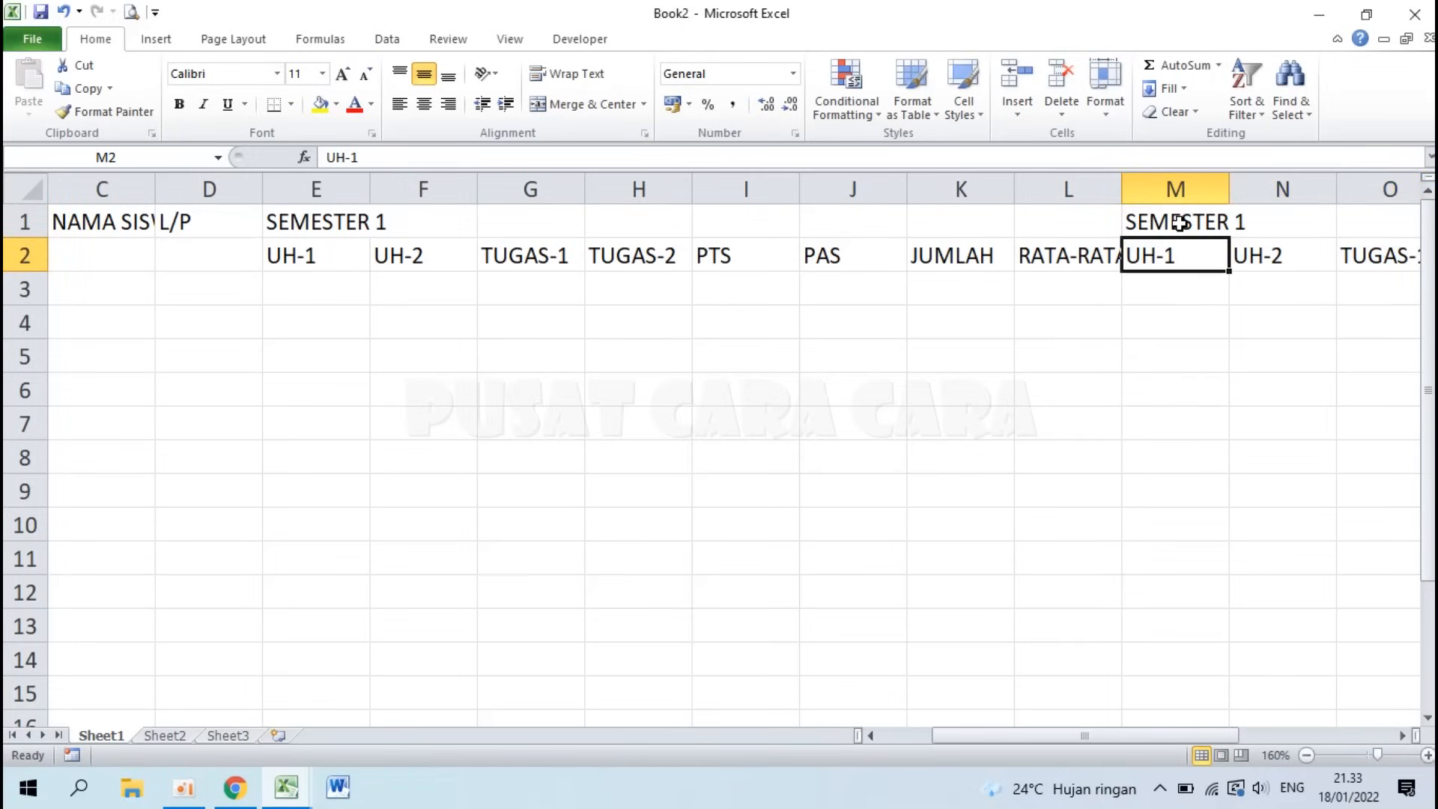
click(1179, 222)
key(F2)
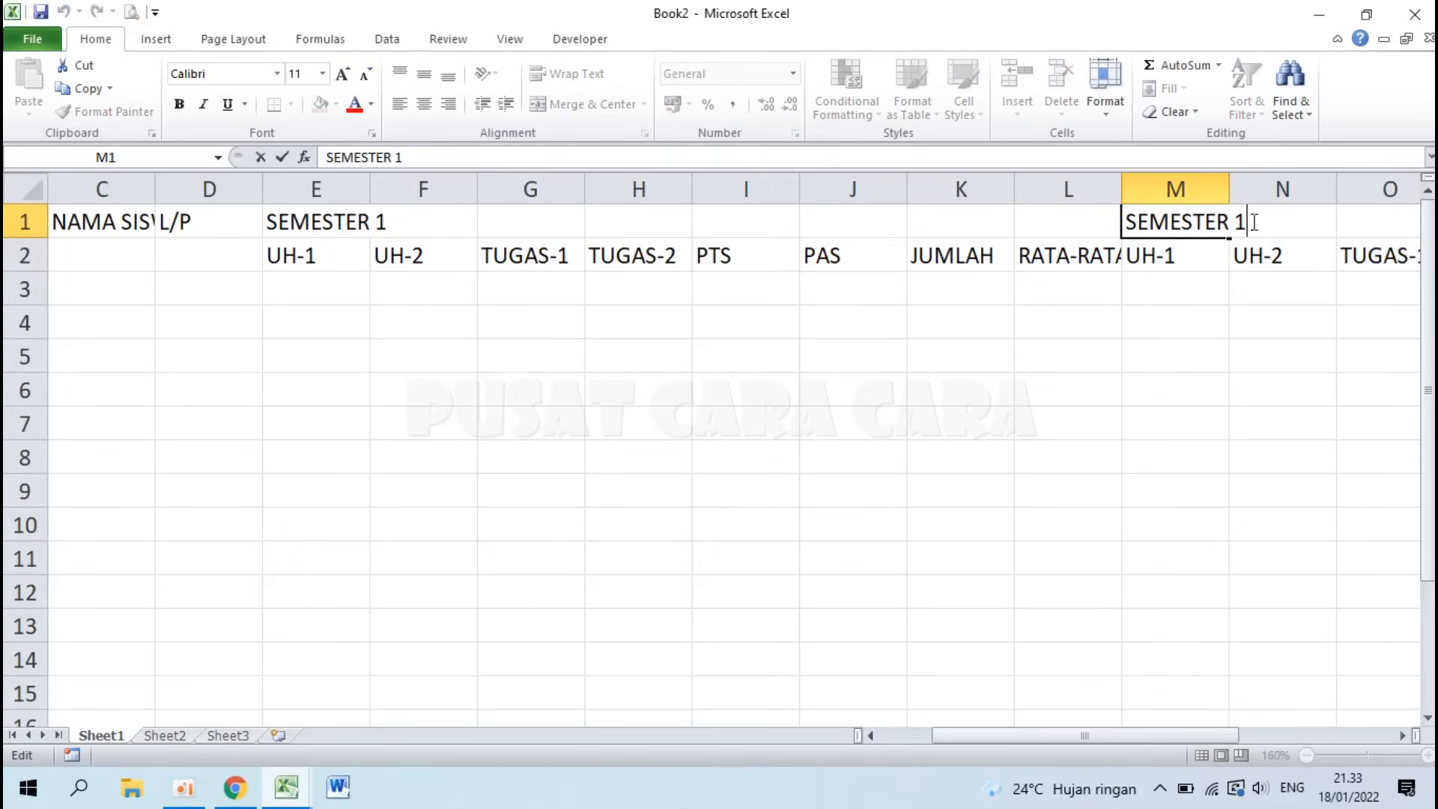
key(BackSpace)
text(2)
key(Return)
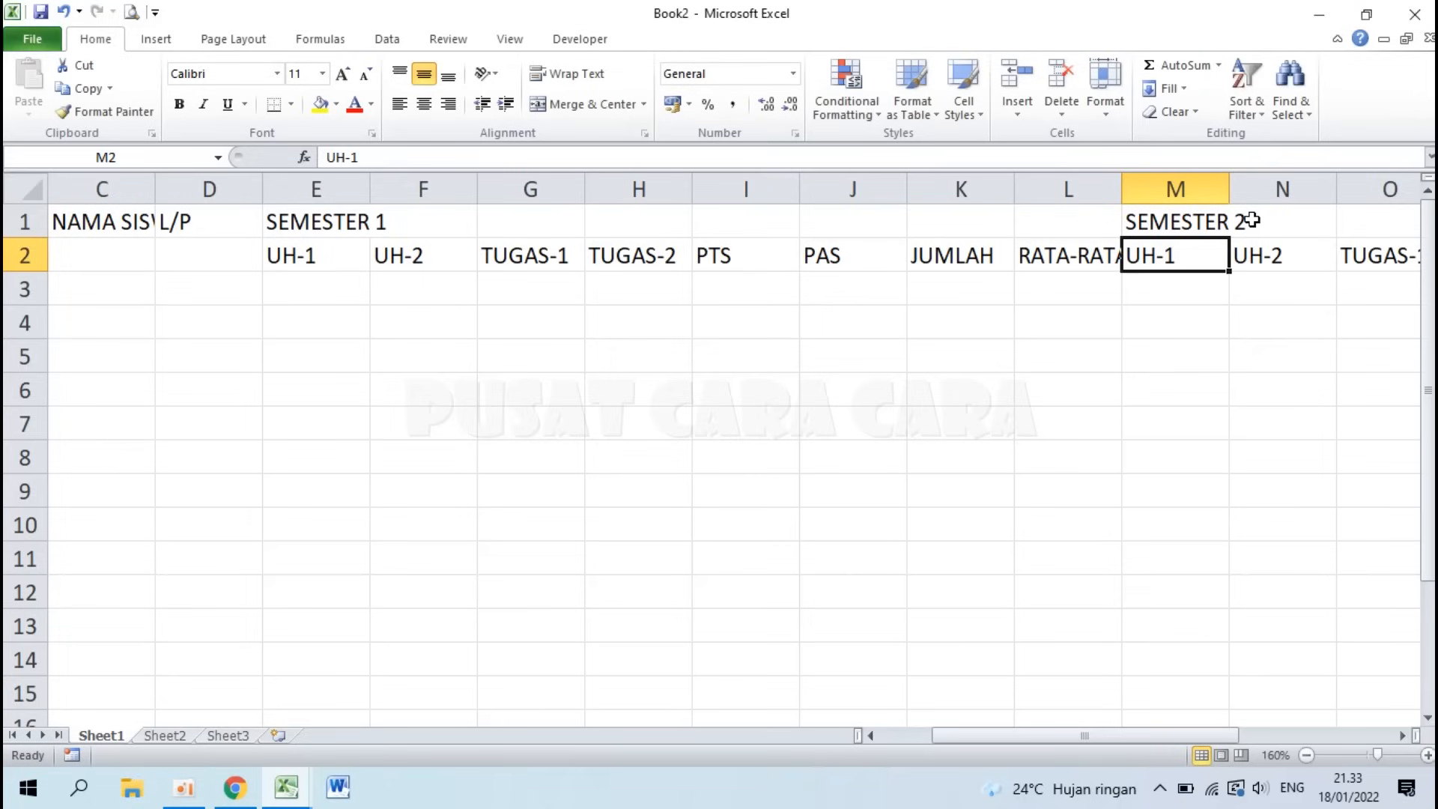
Step: Inspect the example's merged NO, NISN, L/P and SEMESTER headers, then return to Book2
click(282, 800)
click(182, 706)
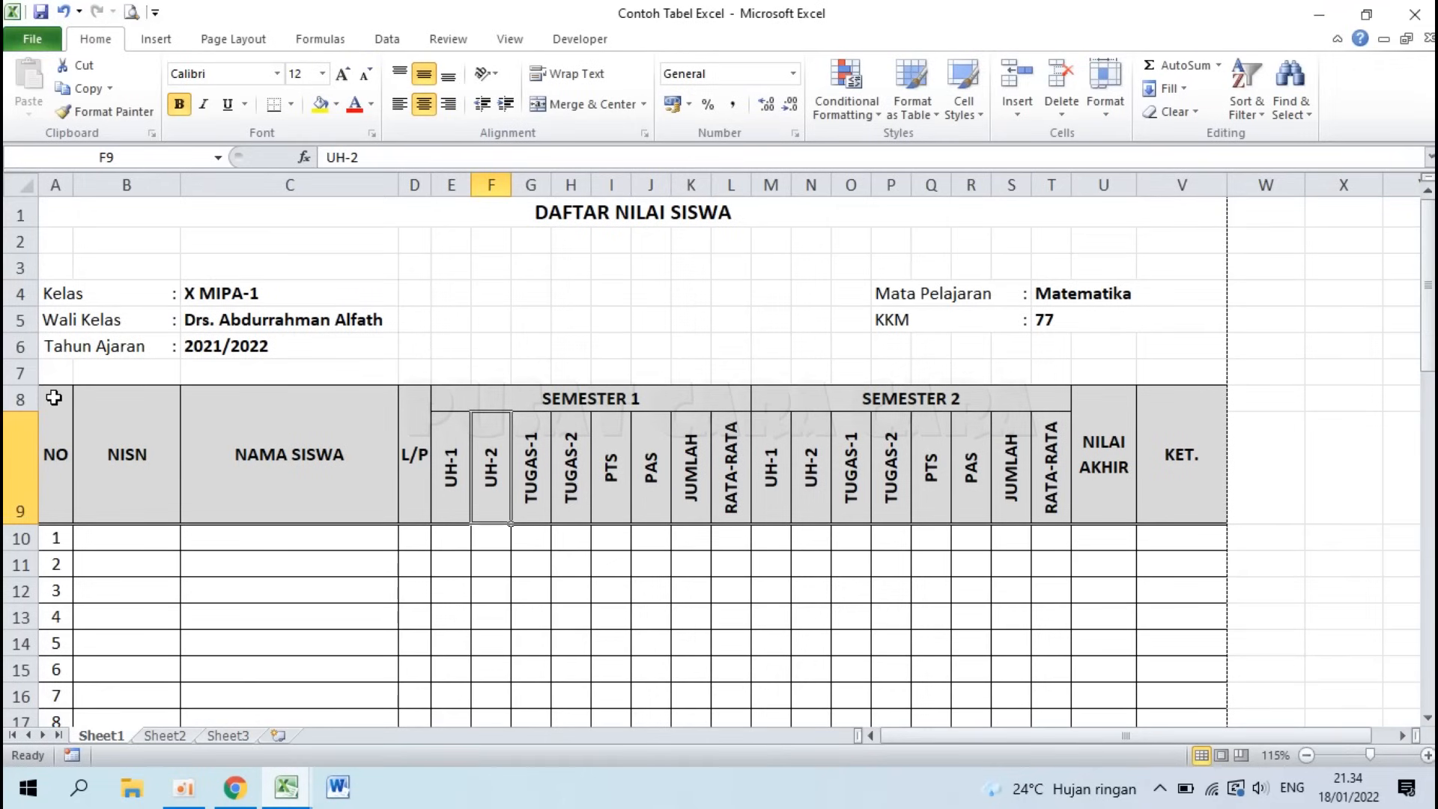
click(53, 397)
click(142, 419)
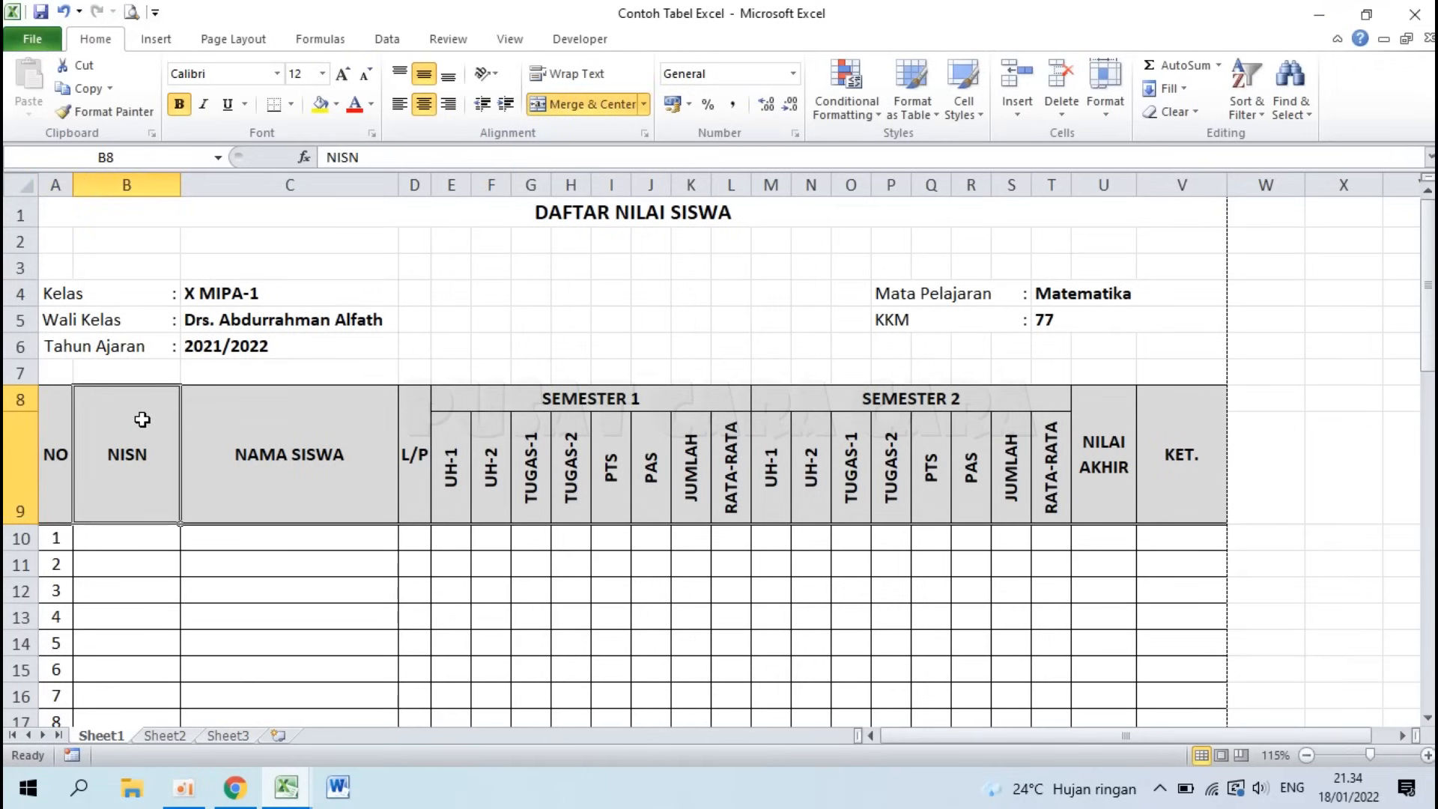
click(413, 438)
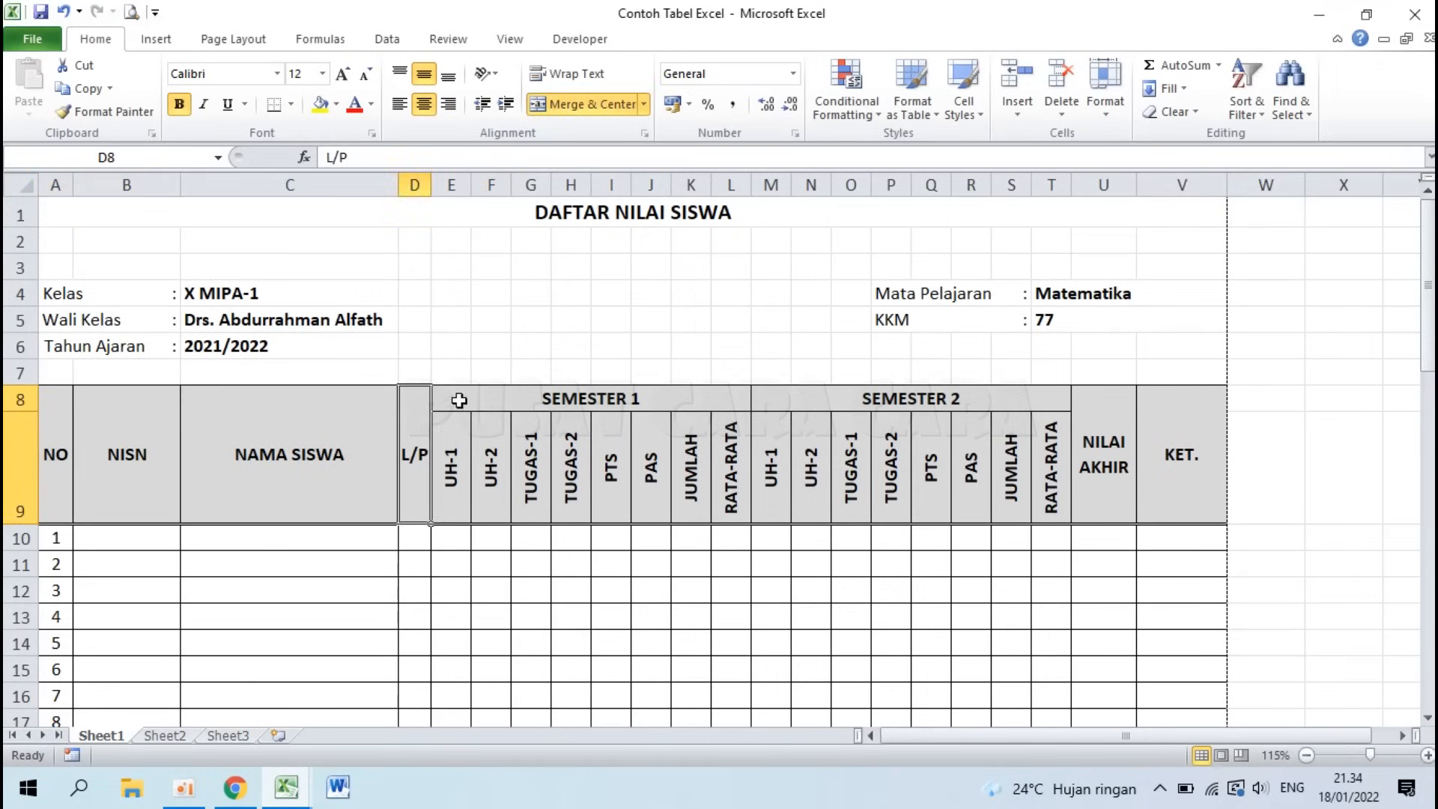
click(817, 398)
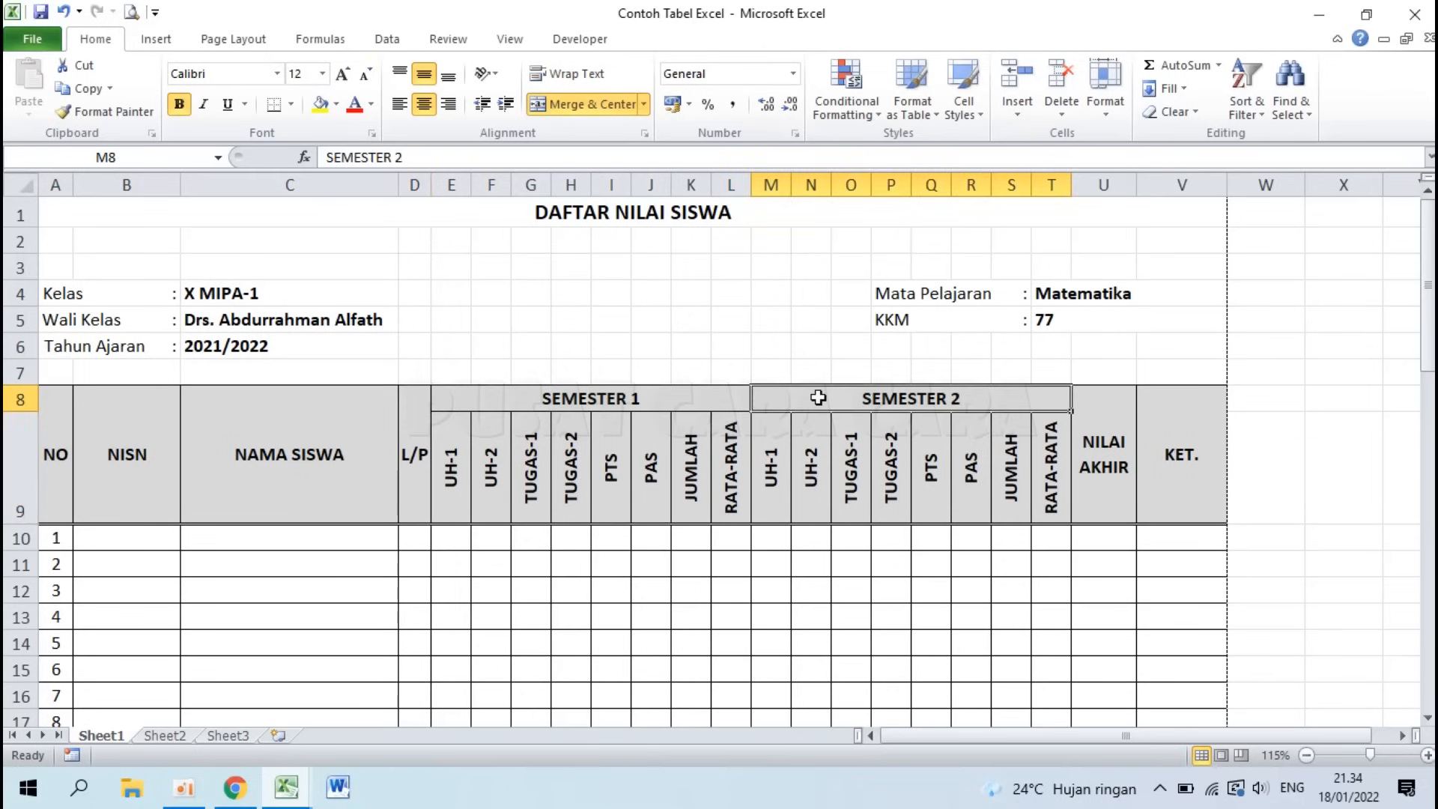
click(446, 398)
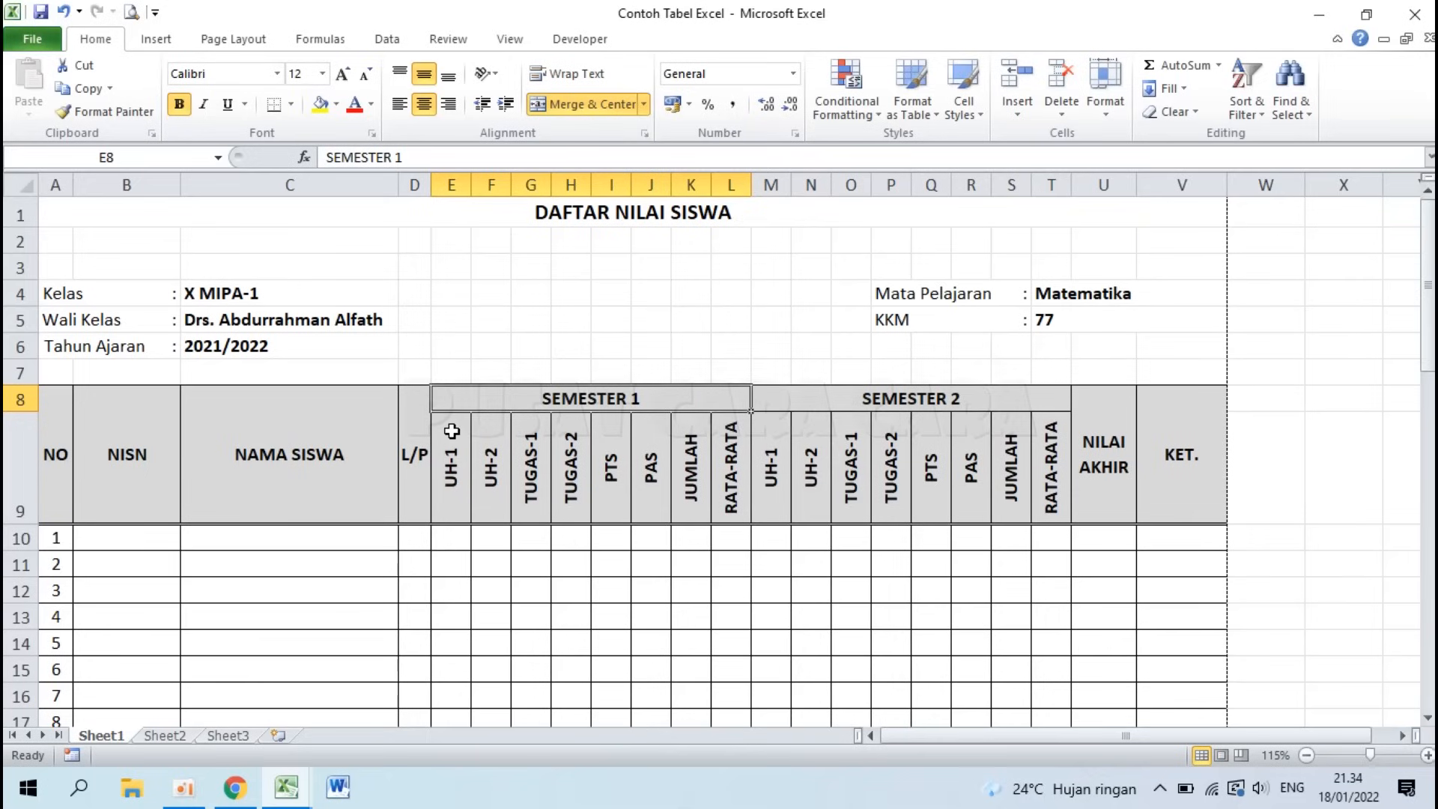
mouse_move(286, 786)
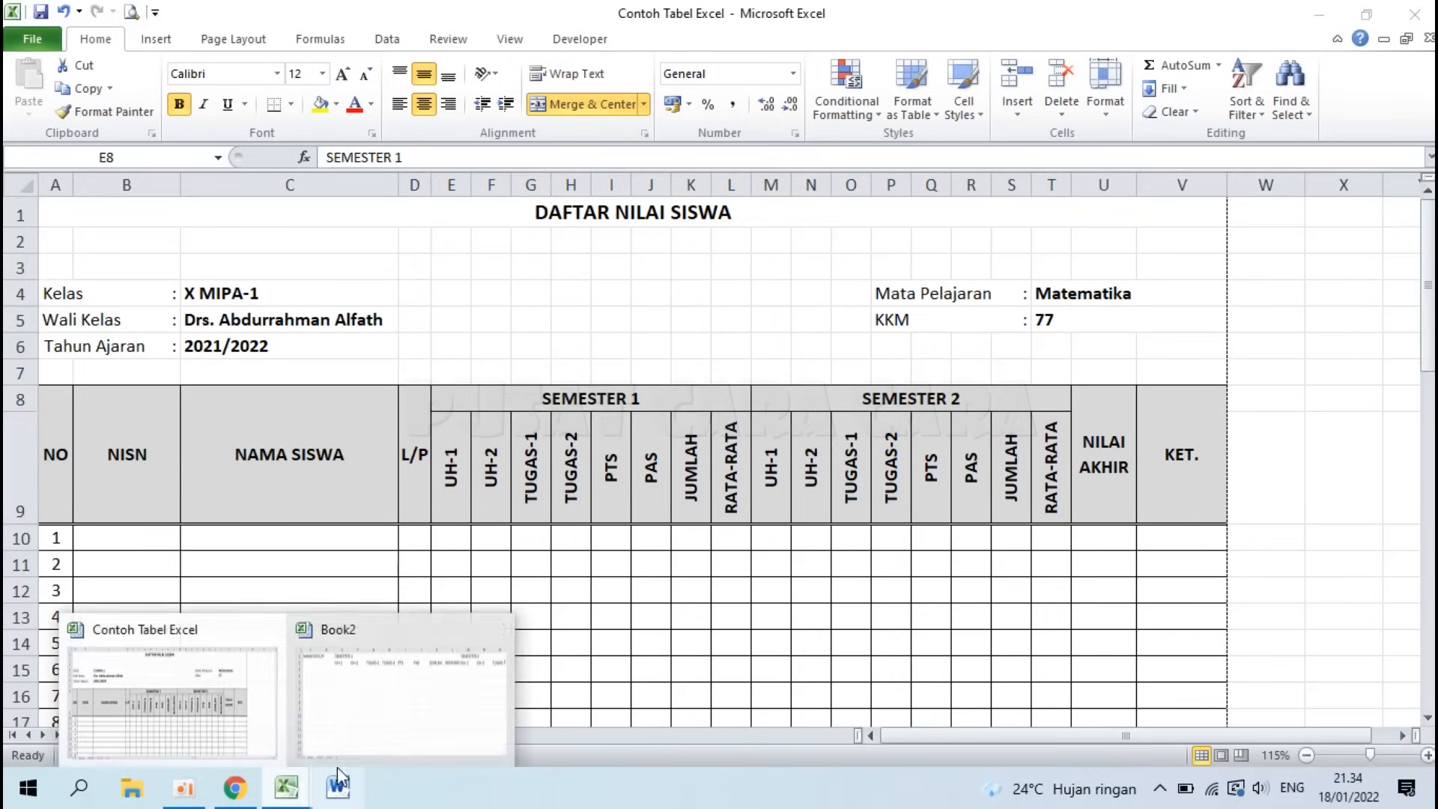
click(425, 732)
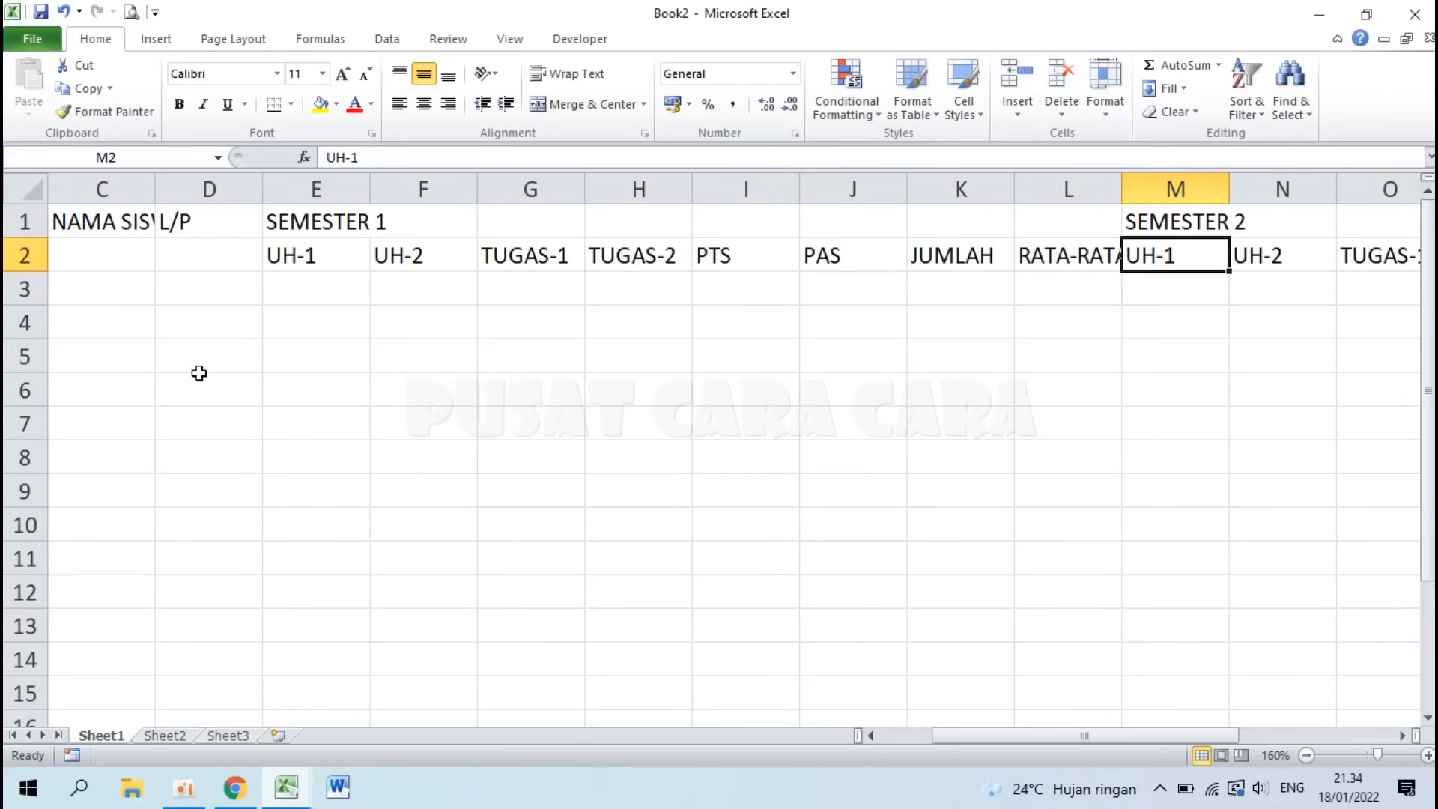
Step: Merge and center the NO header across A1:A2
click(900, 738)
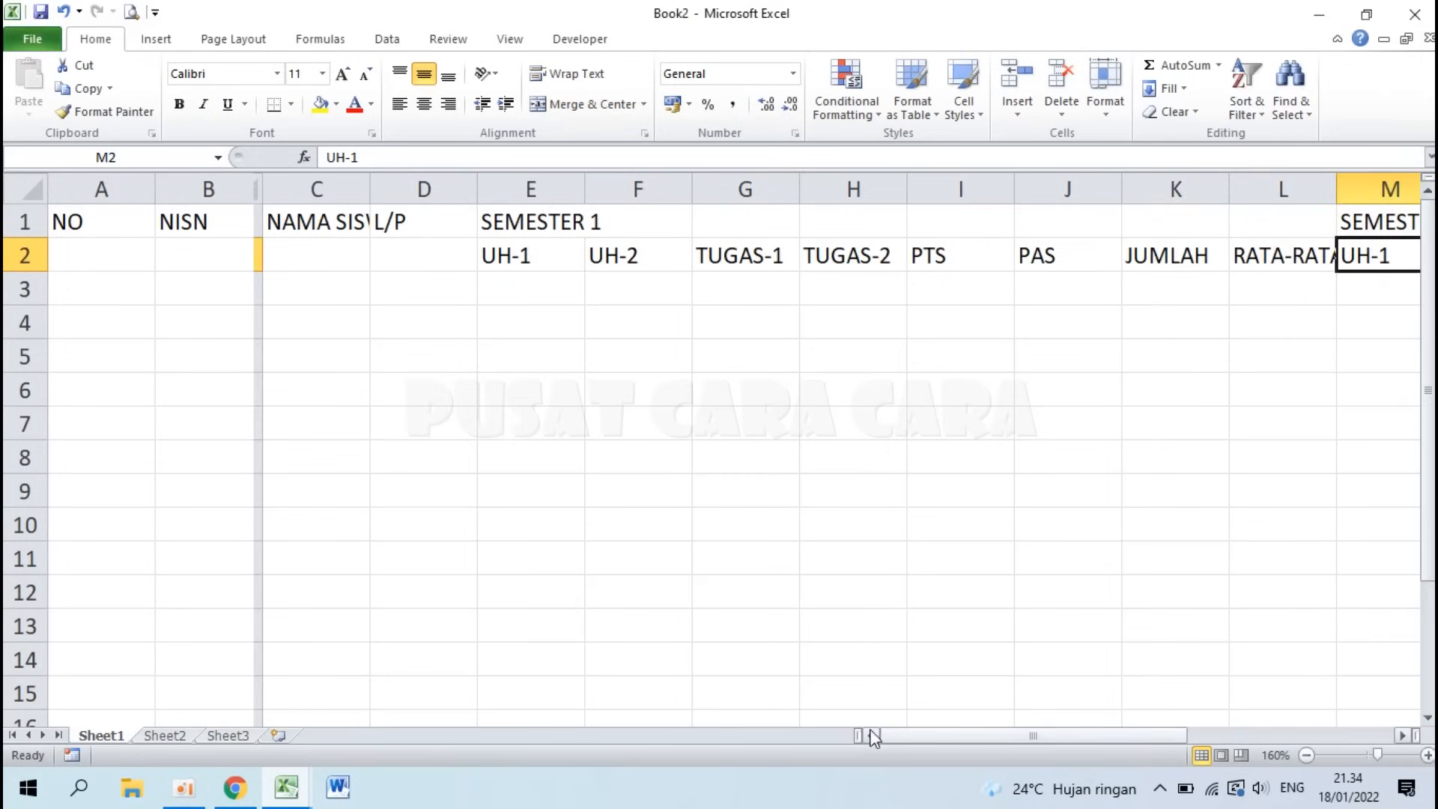
click(286, 321)
click(659, 316)
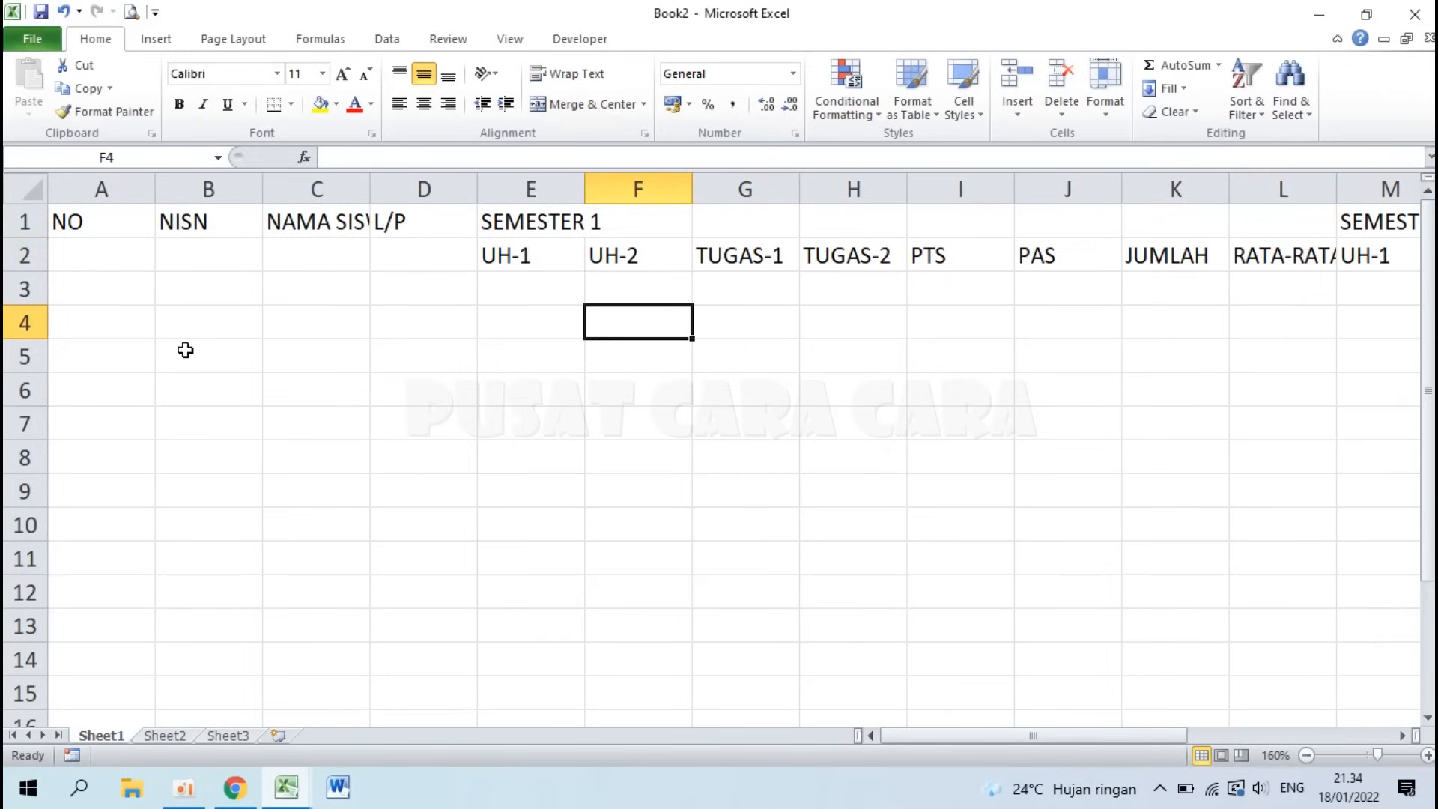
scroll(185, 350, up, 2)
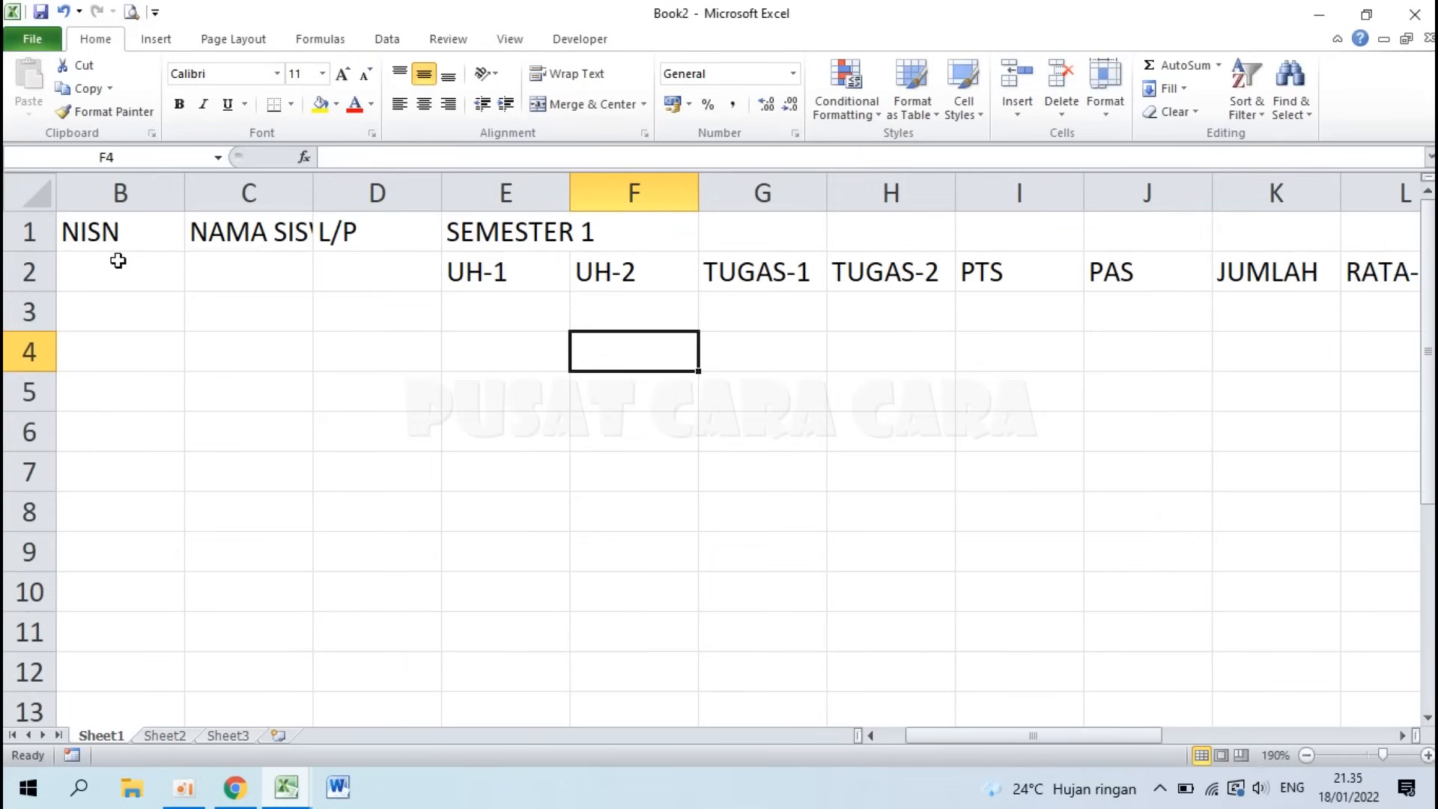
key(Home)
drag(117, 227, 119, 267)
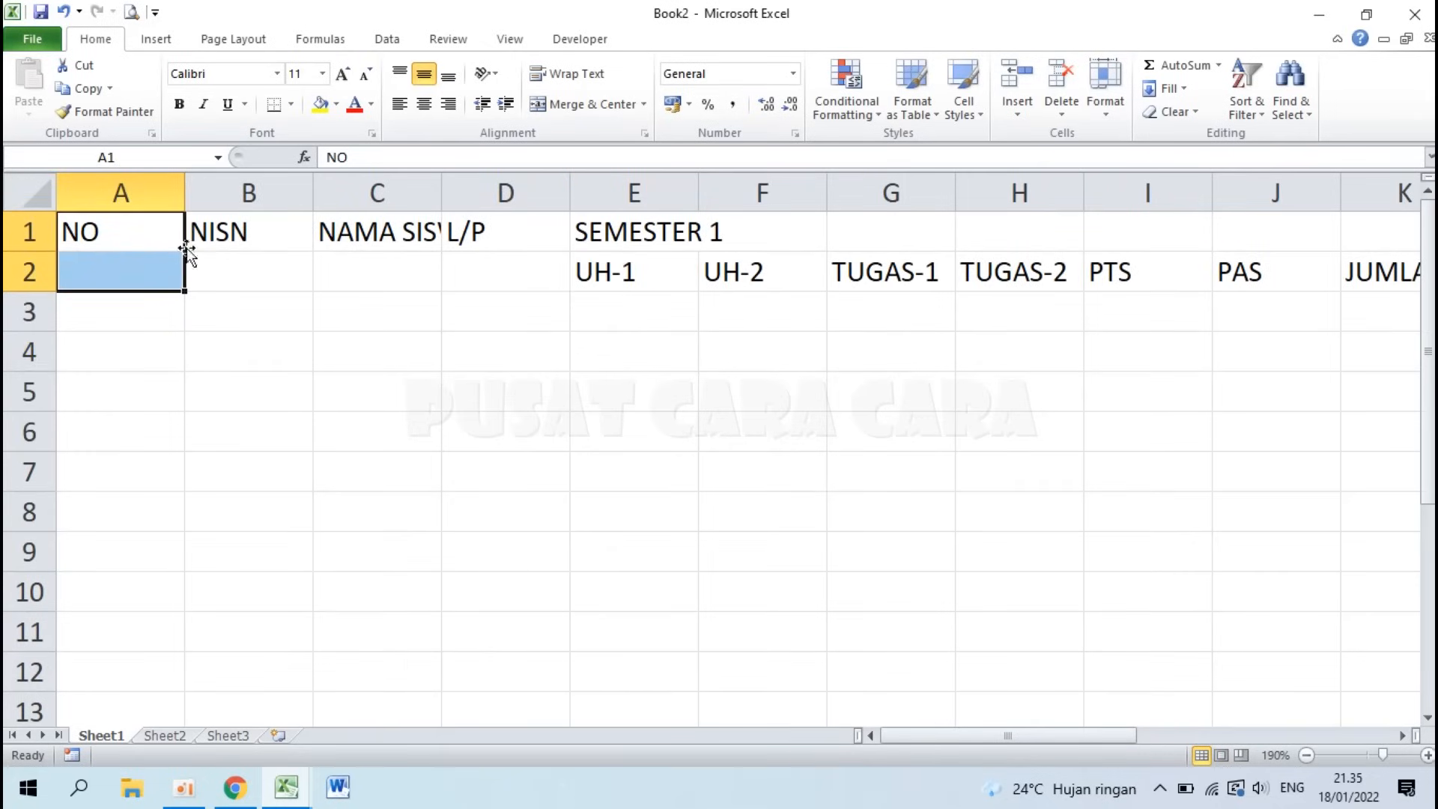
click(579, 102)
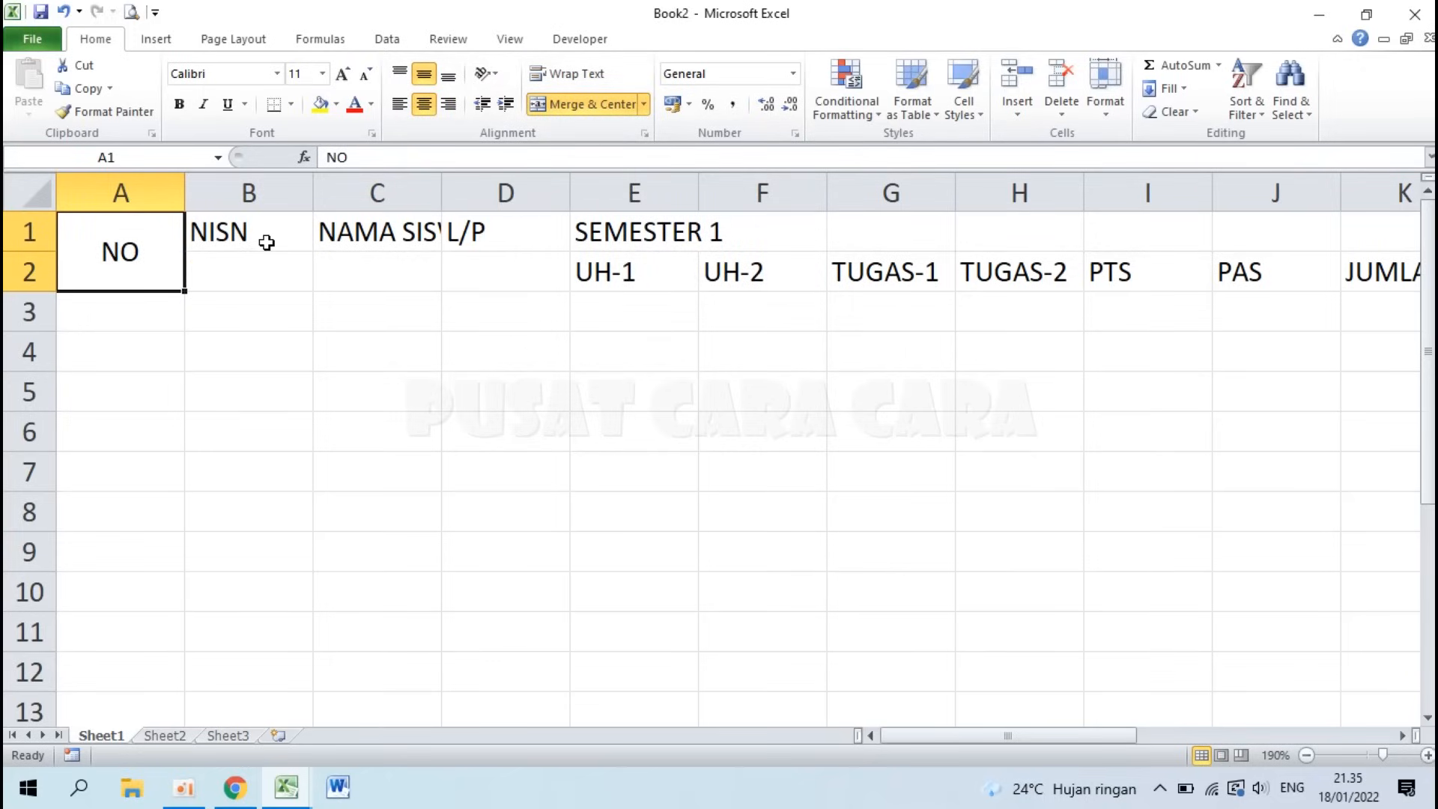
Step: Try merging NISN across B1:B2, then undo that merge
drag(266, 239, 299, 257)
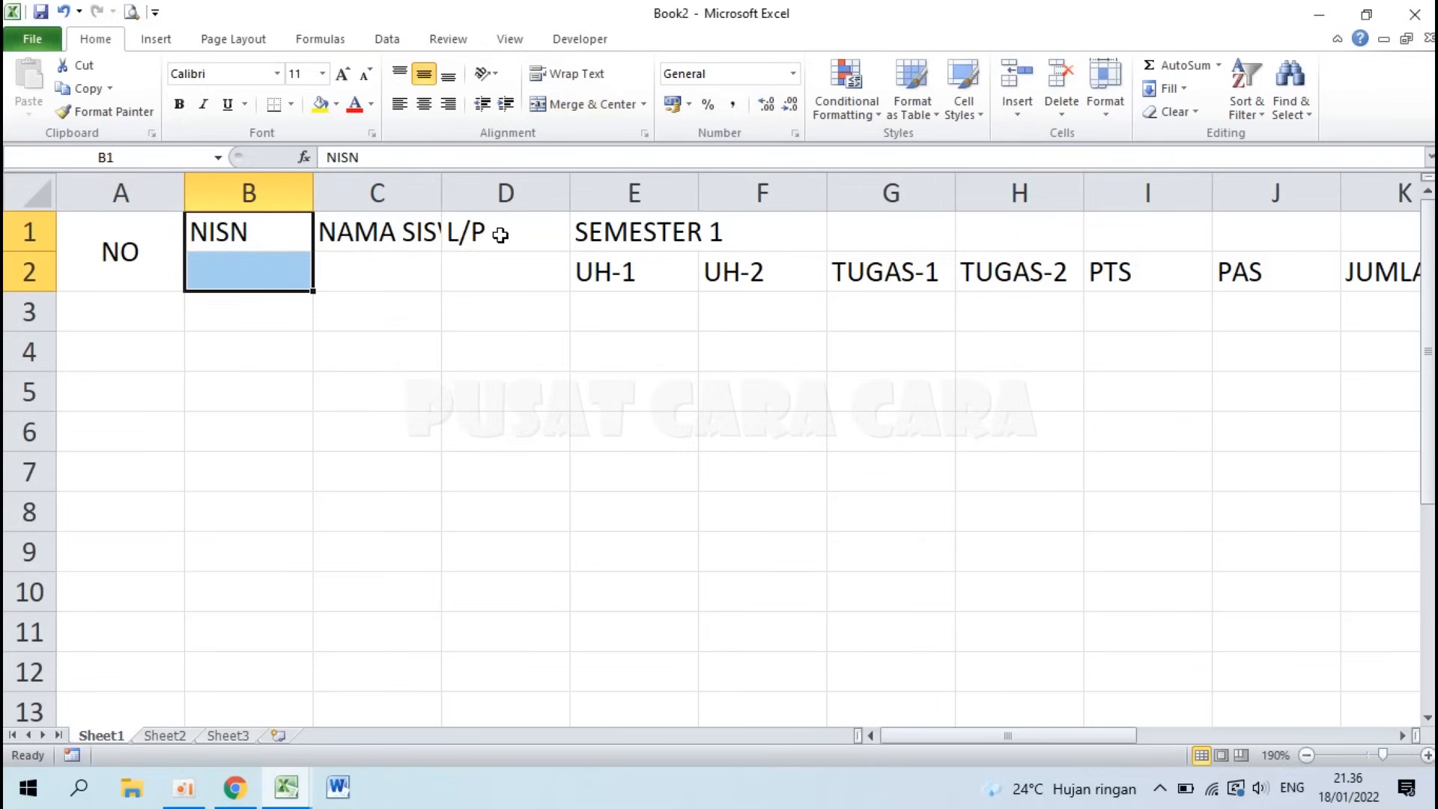
click(237, 259)
drag(237, 232, 243, 264)
click(606, 104)
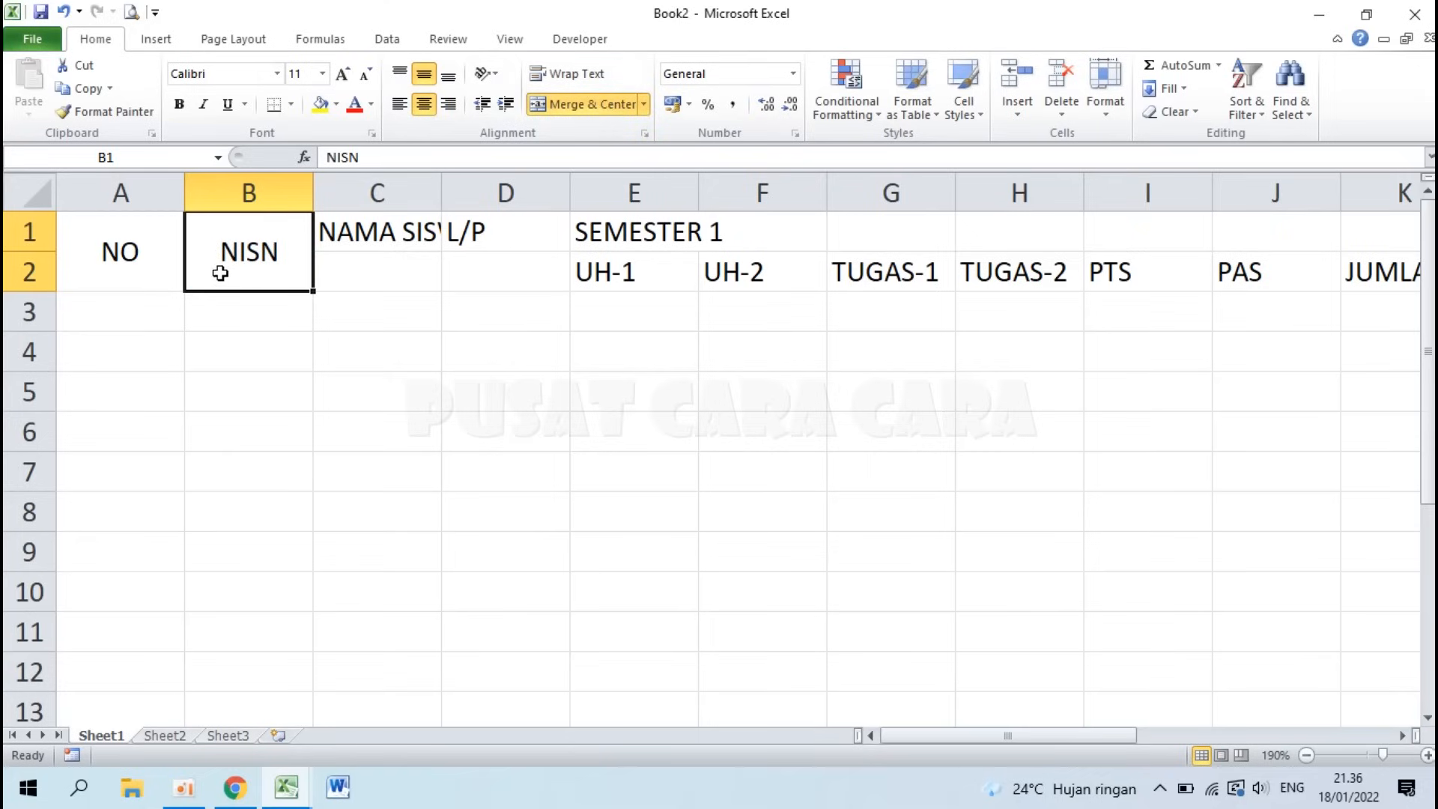
key(ctrl+z)
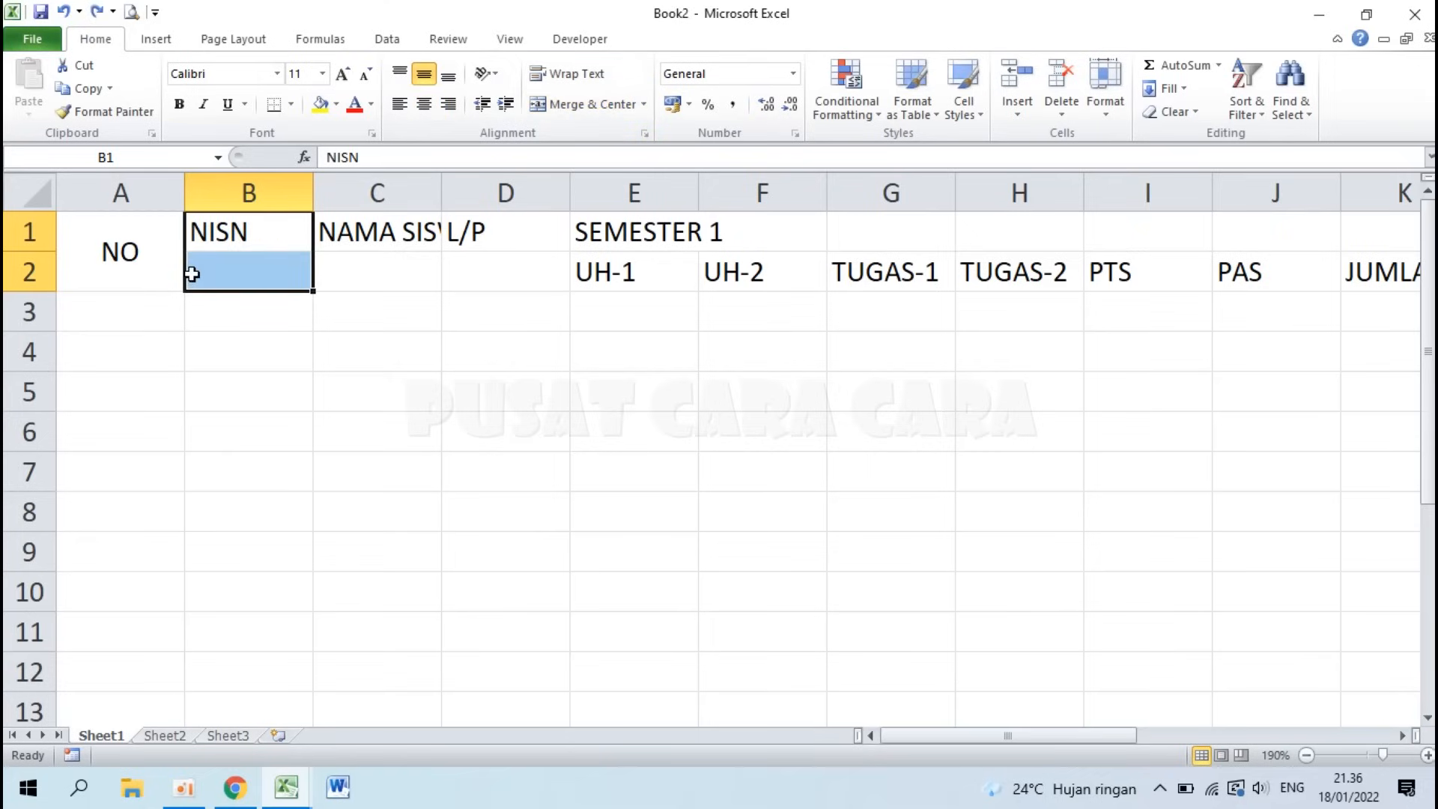
click(126, 253)
click(301, 339)
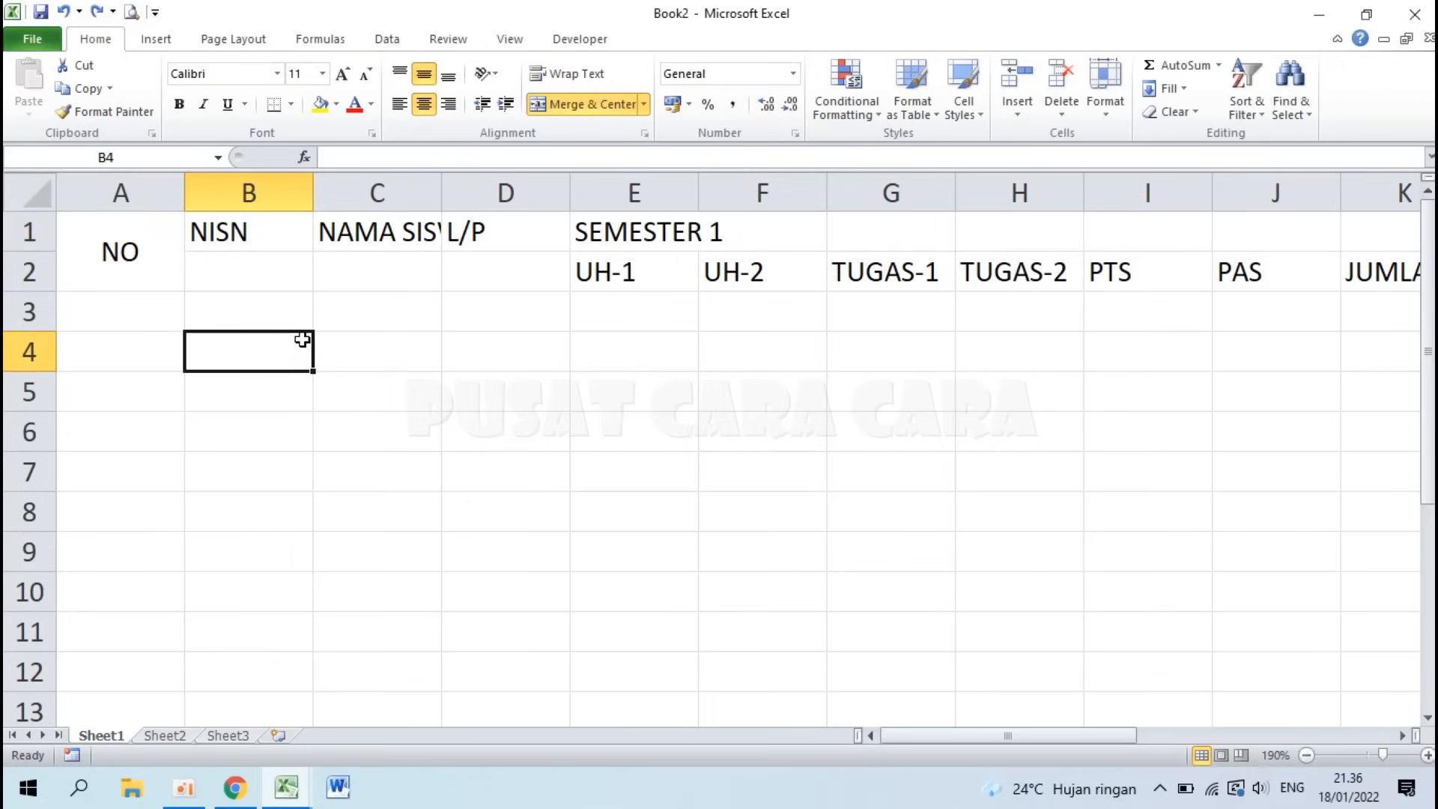
Step: Use Format Painter to give NISN, NAMA SISWA and L/P the merged two-row format
click(120, 248)
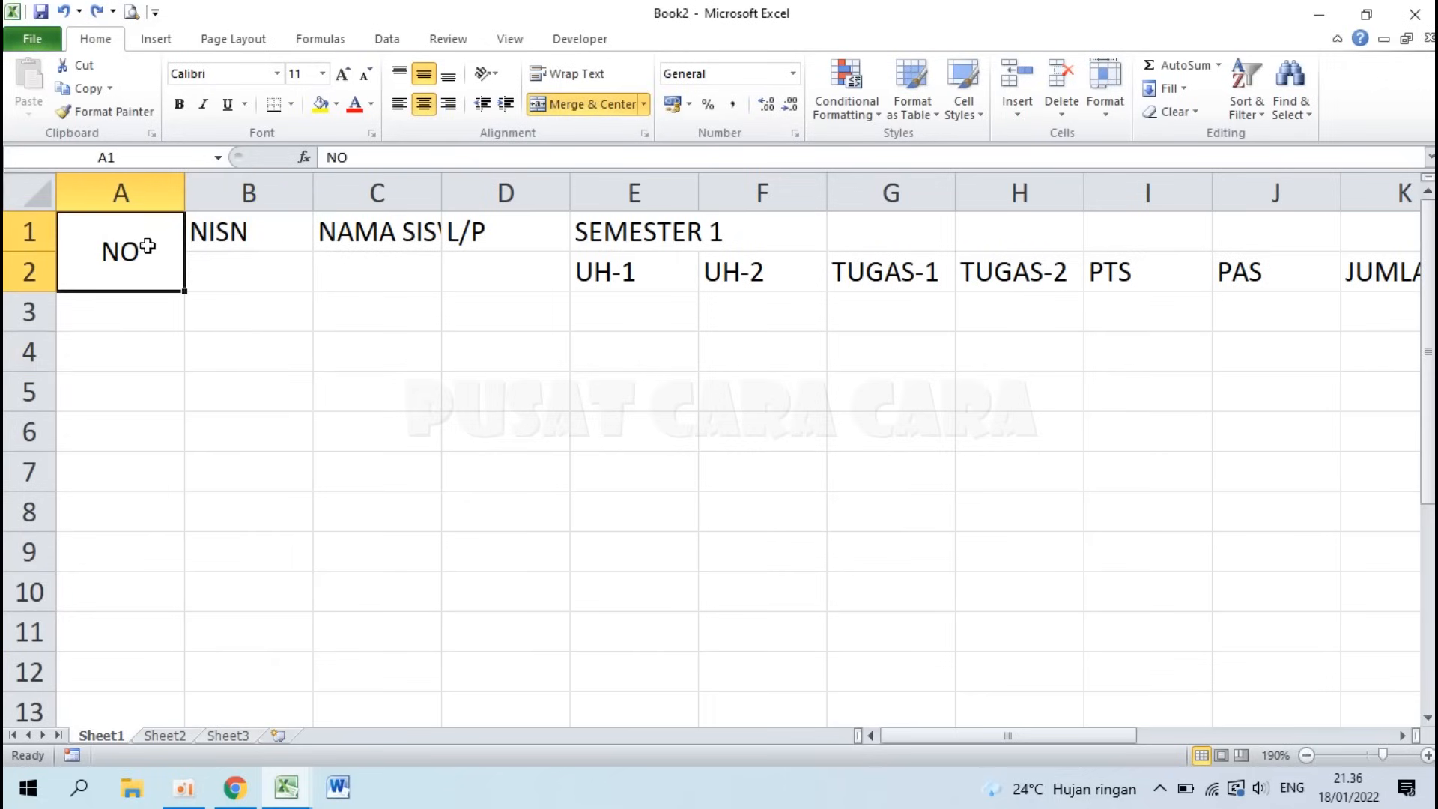
click(114, 111)
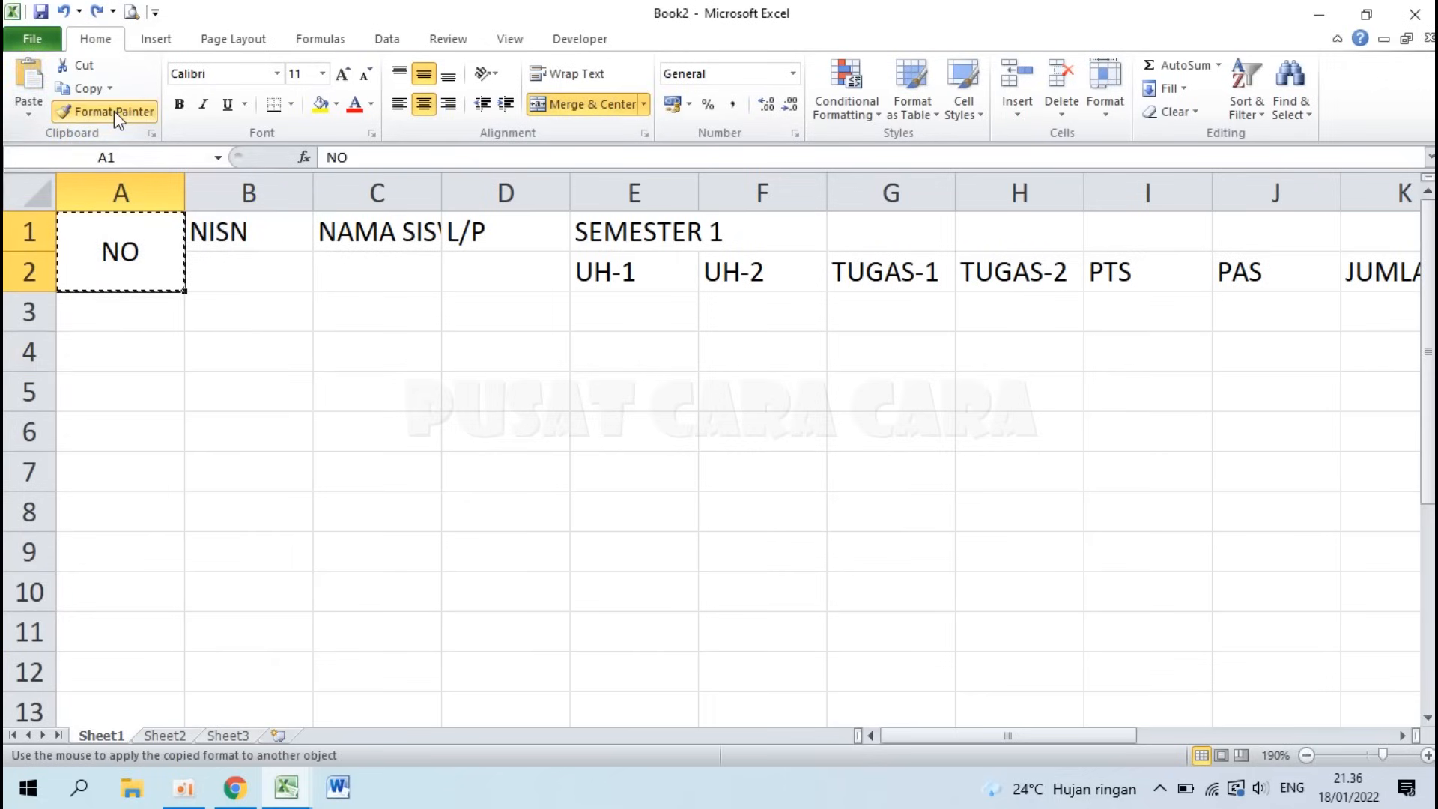
click(243, 234)
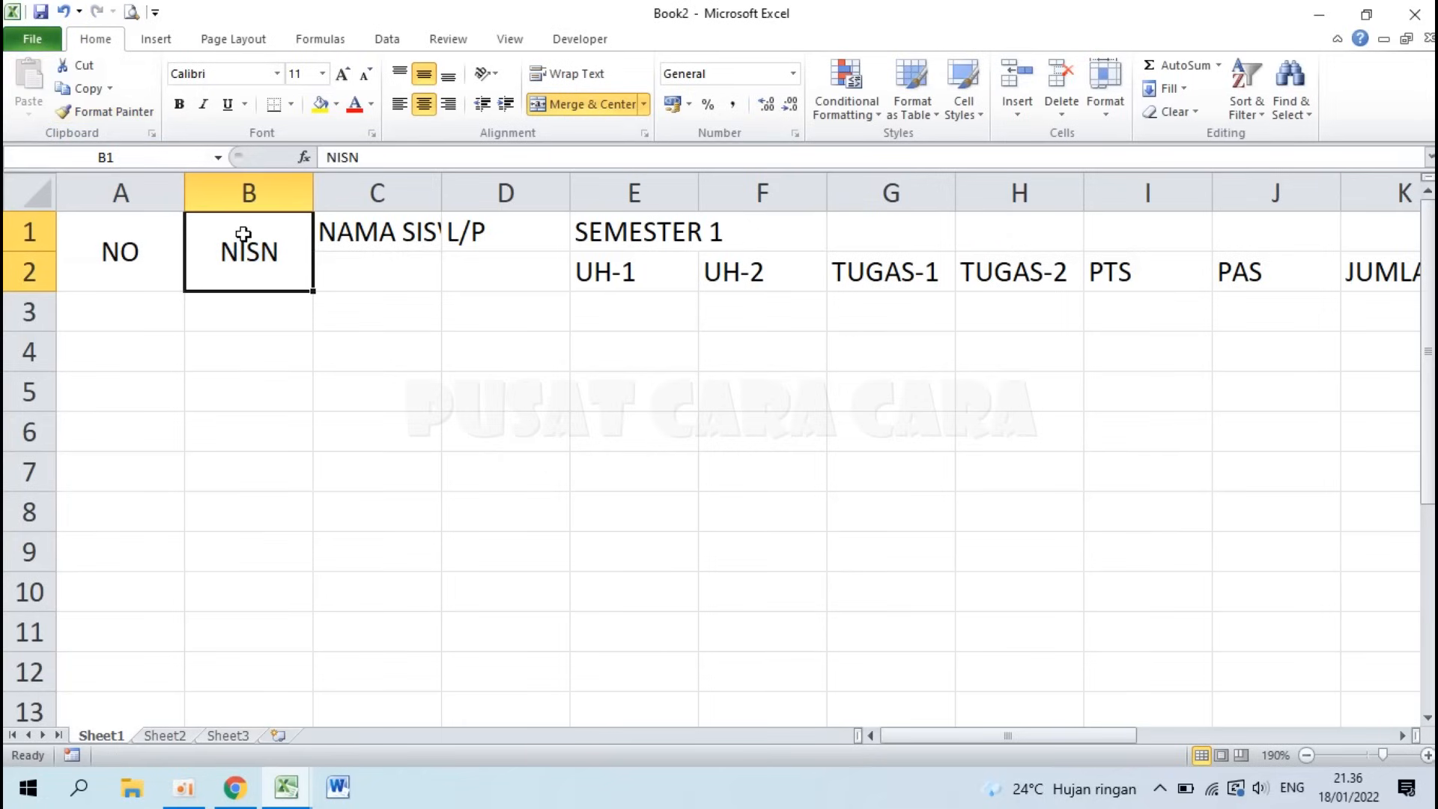
click(114, 111)
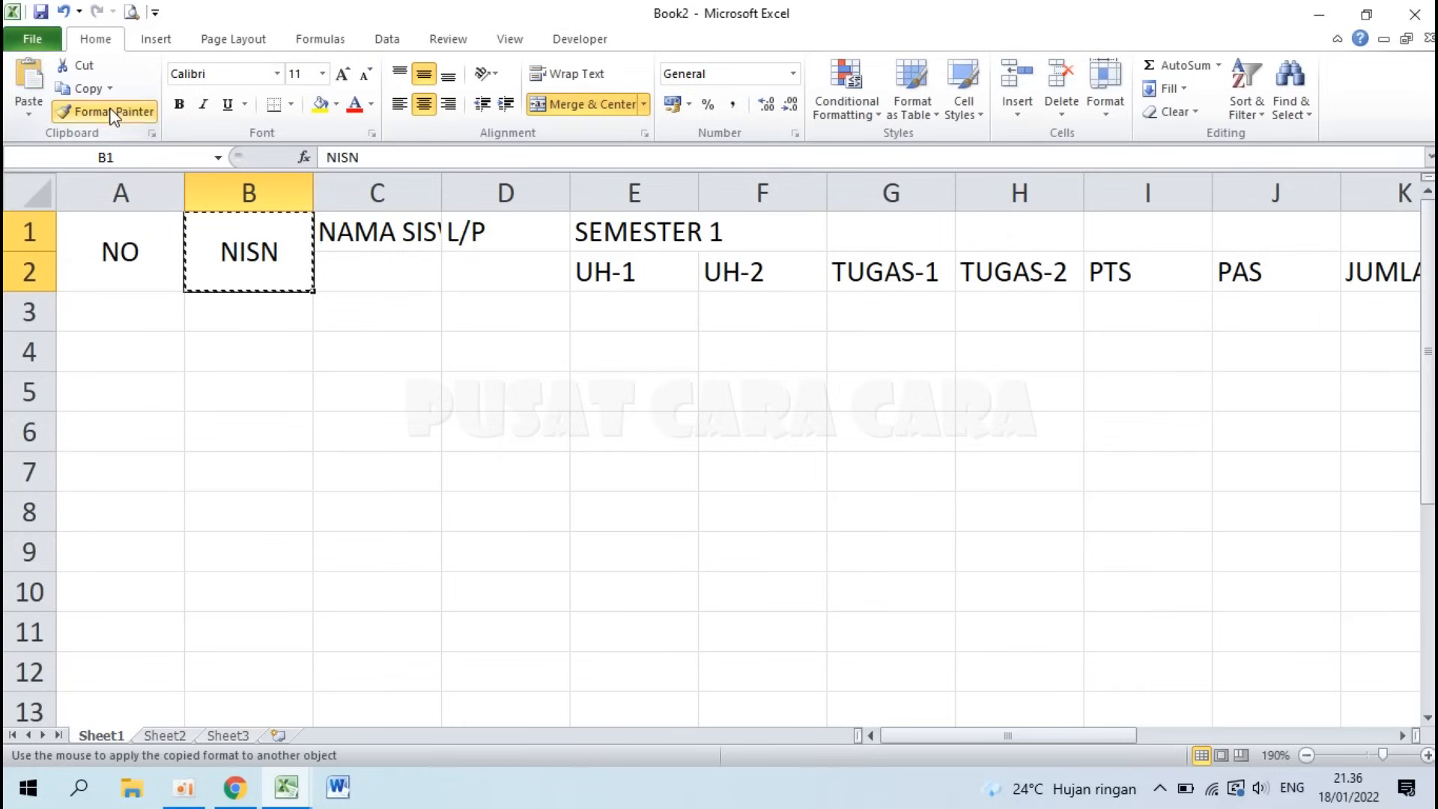
click(384, 217)
click(114, 110)
click(481, 226)
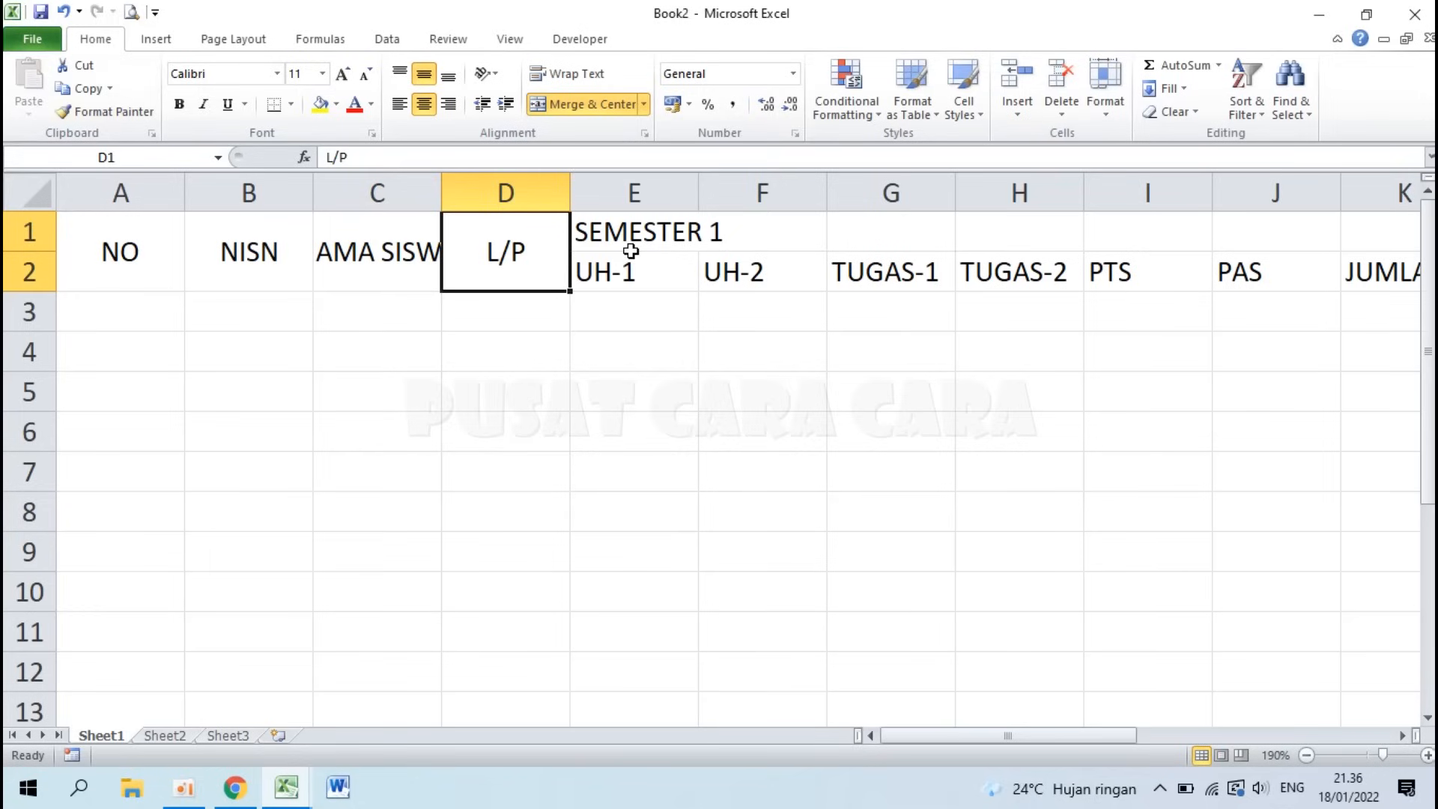
Step: Merge and center SEMESTER 1 over E1:L1 and paint the same format onto M1:T1
drag(629, 232, 1157, 226)
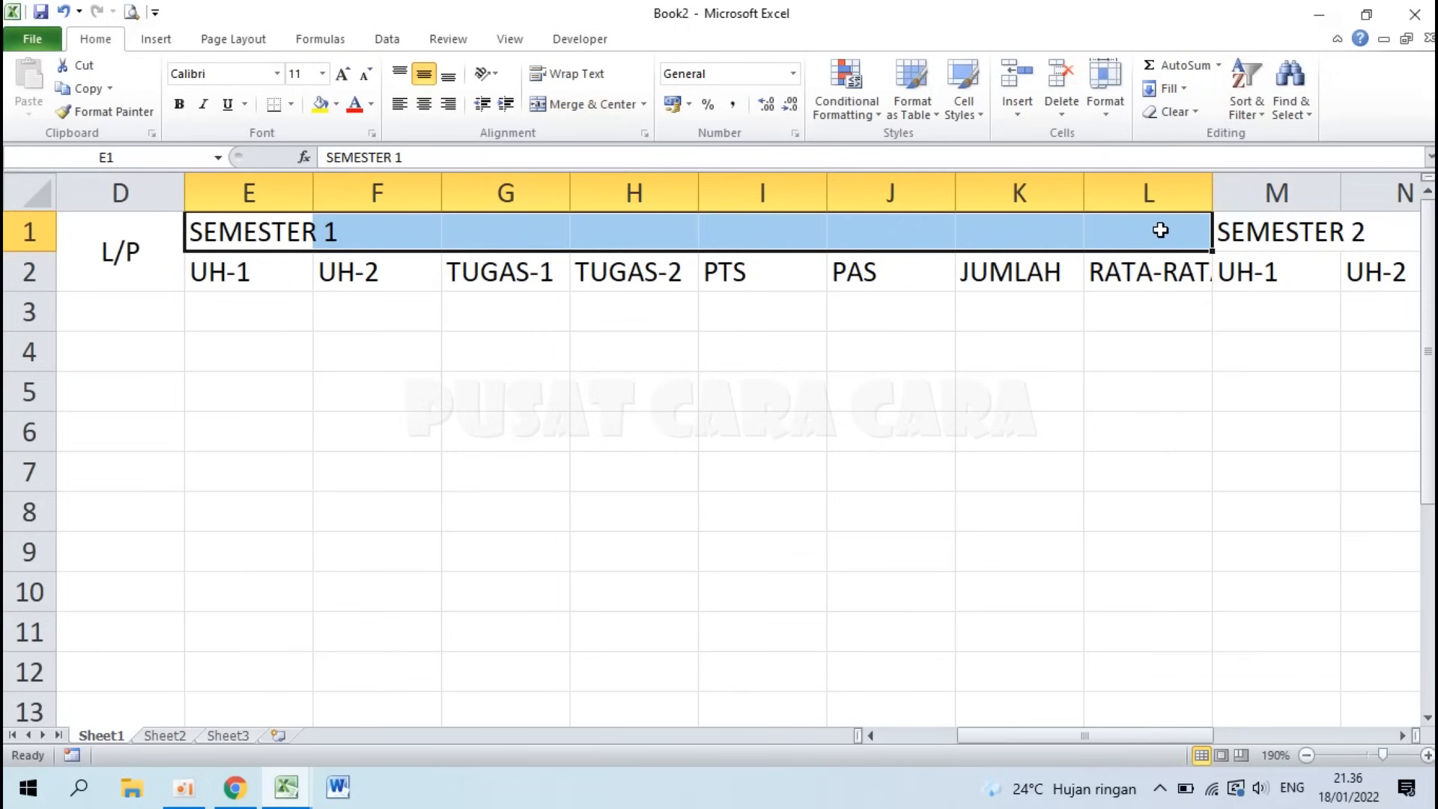
click(589, 105)
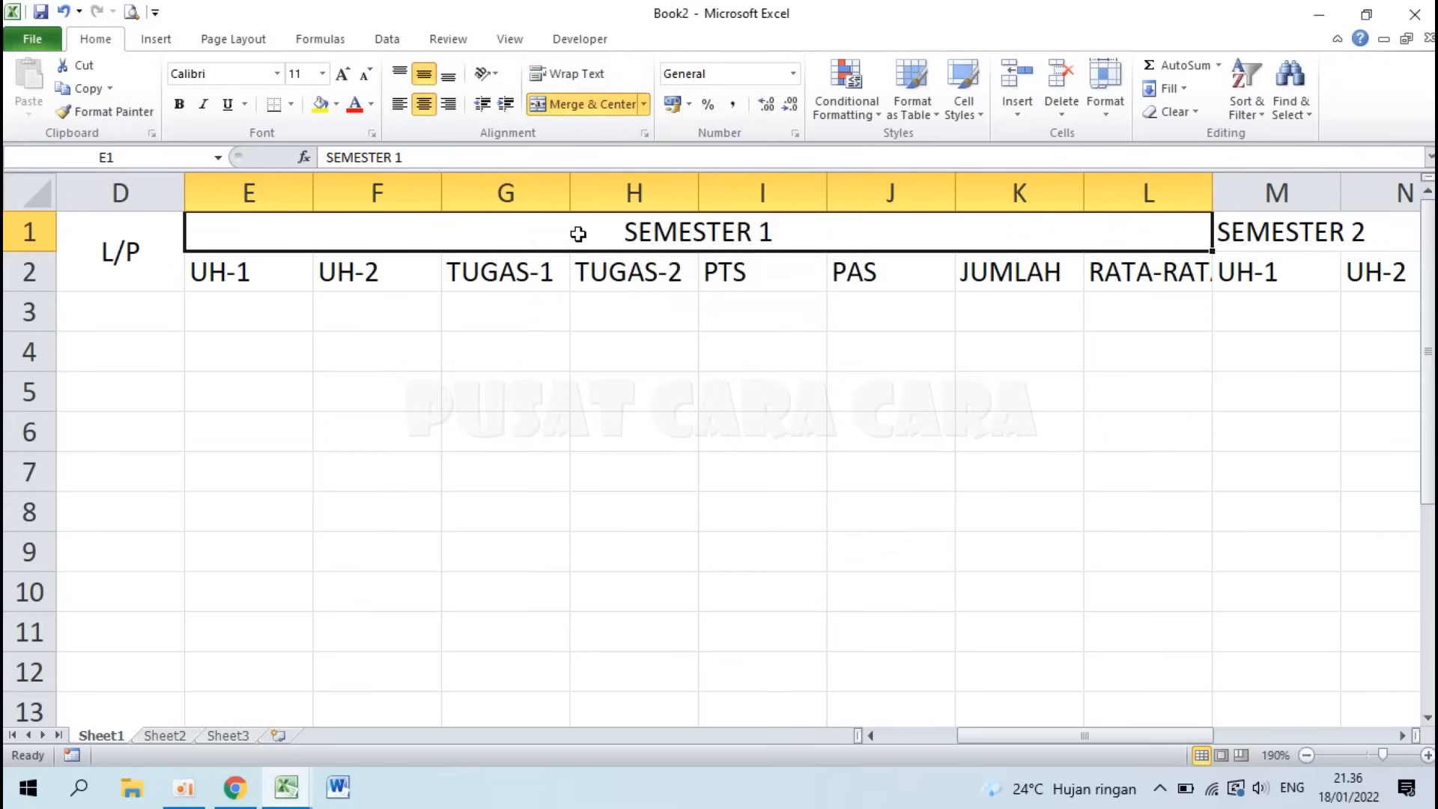
click(132, 111)
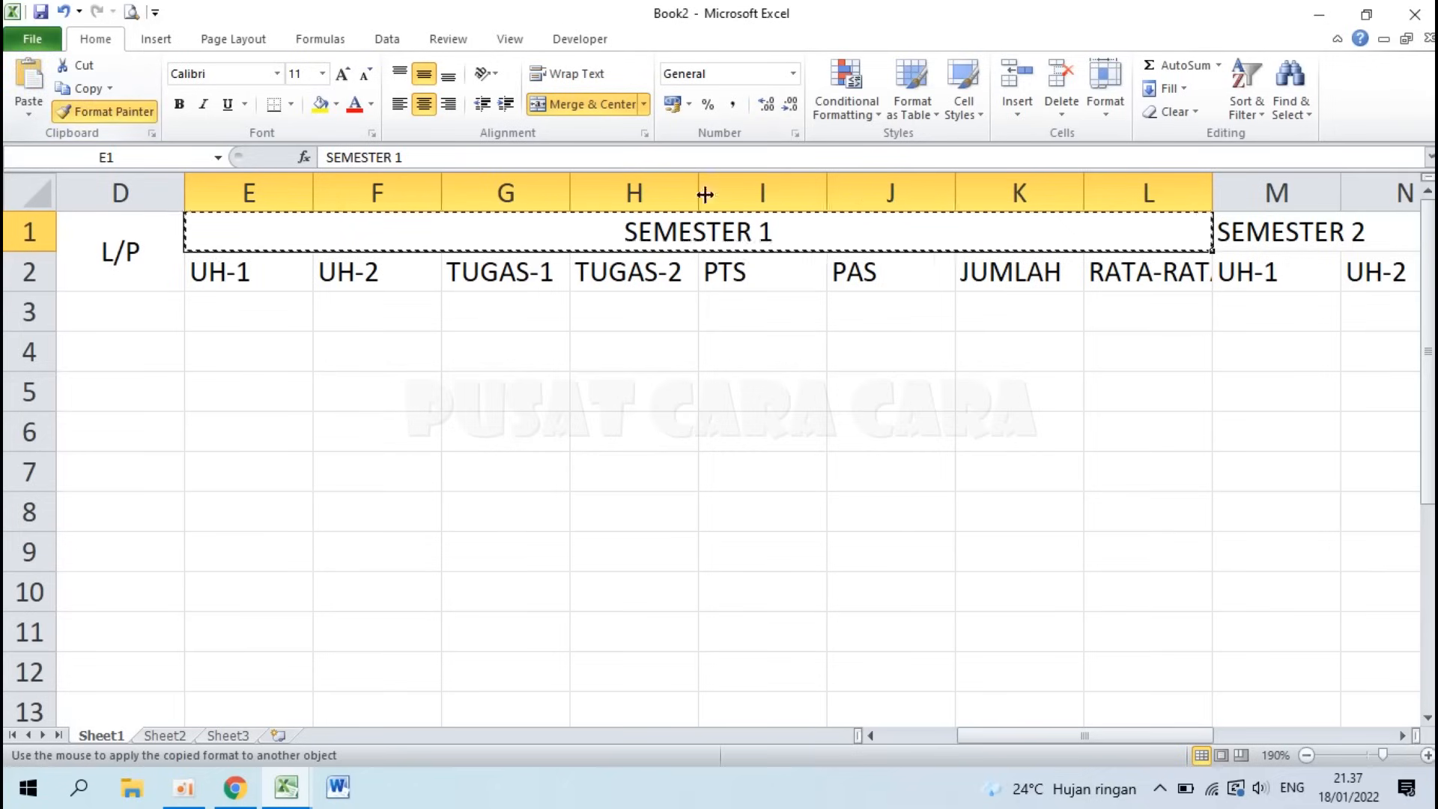
click(1281, 231)
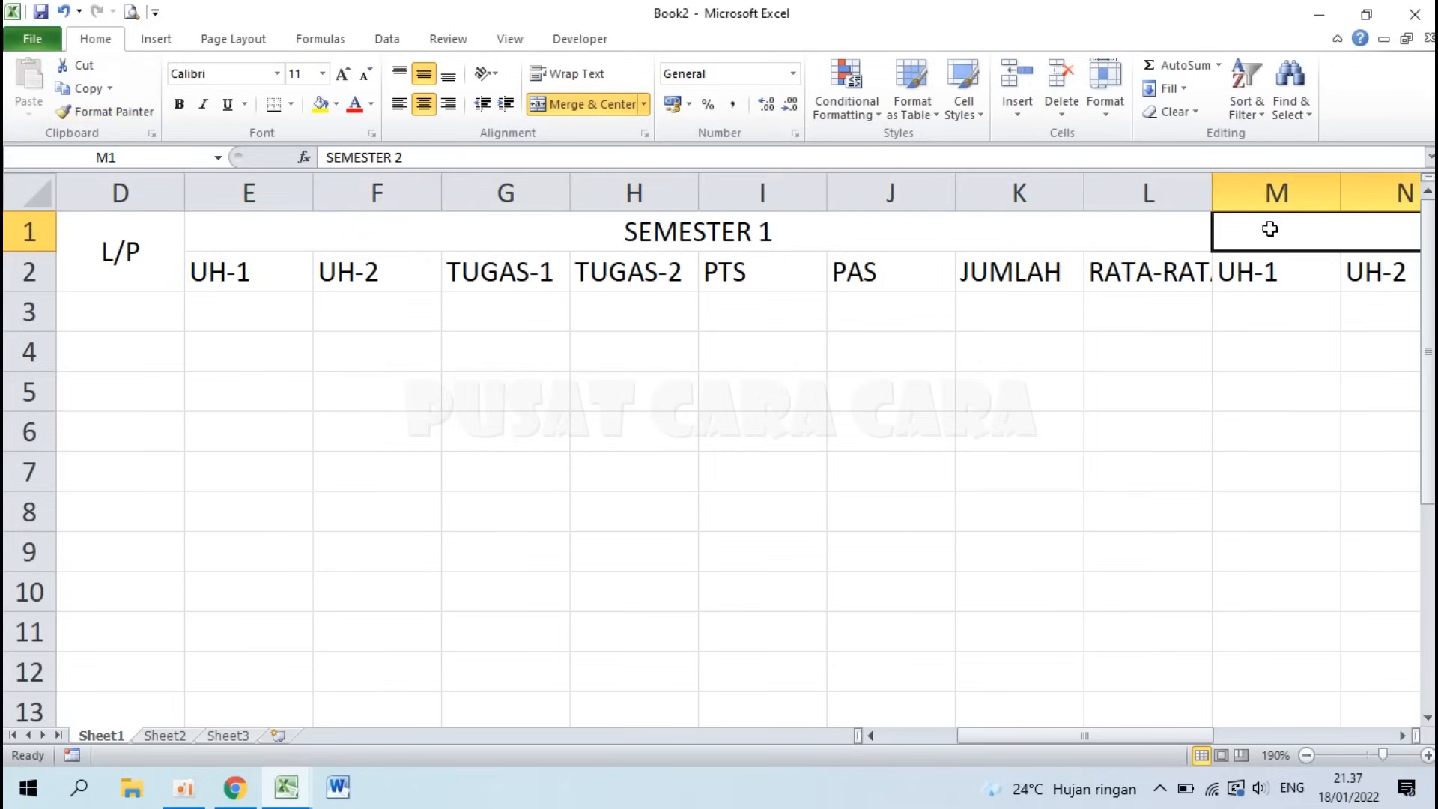
scroll(1036, 356, down, 4)
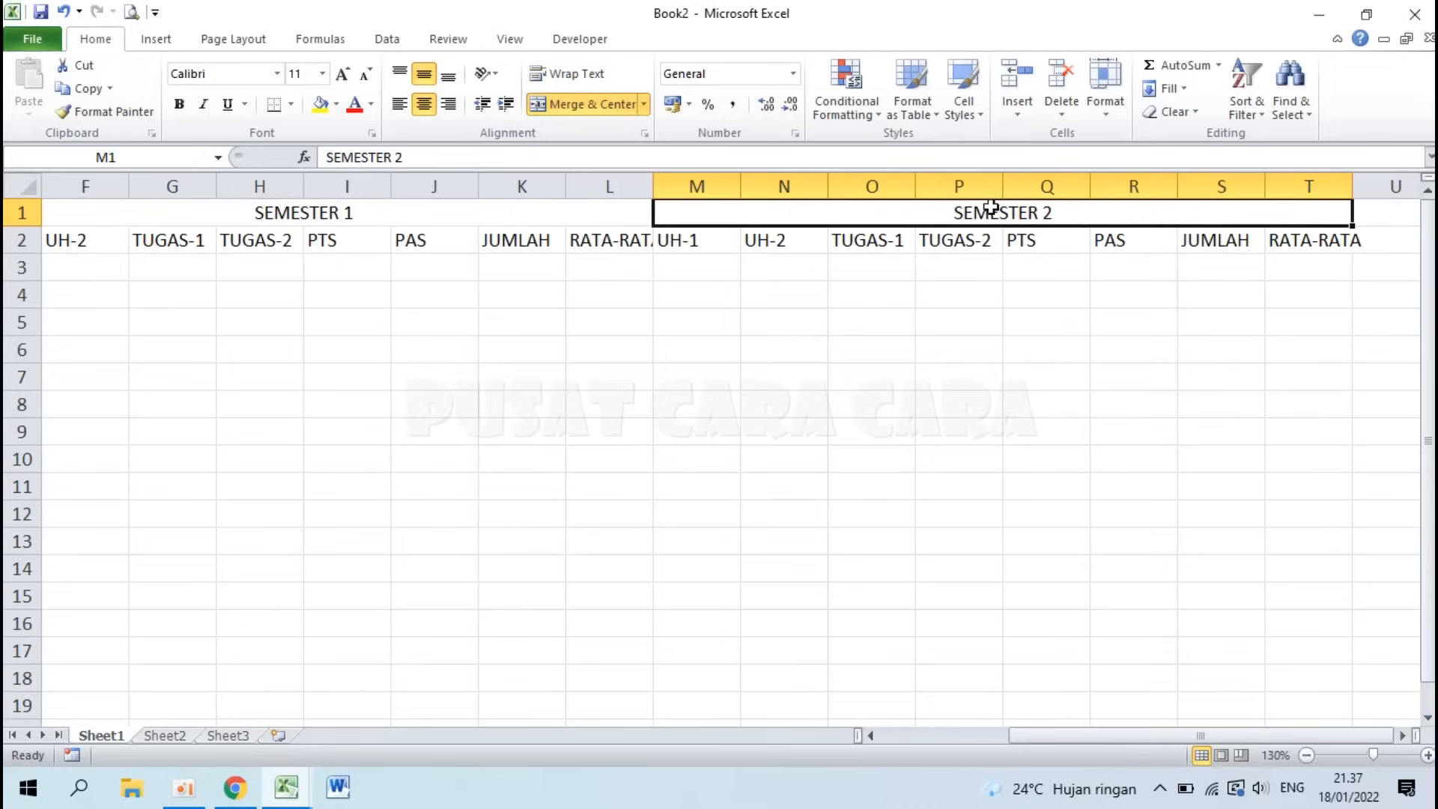
click(455, 215)
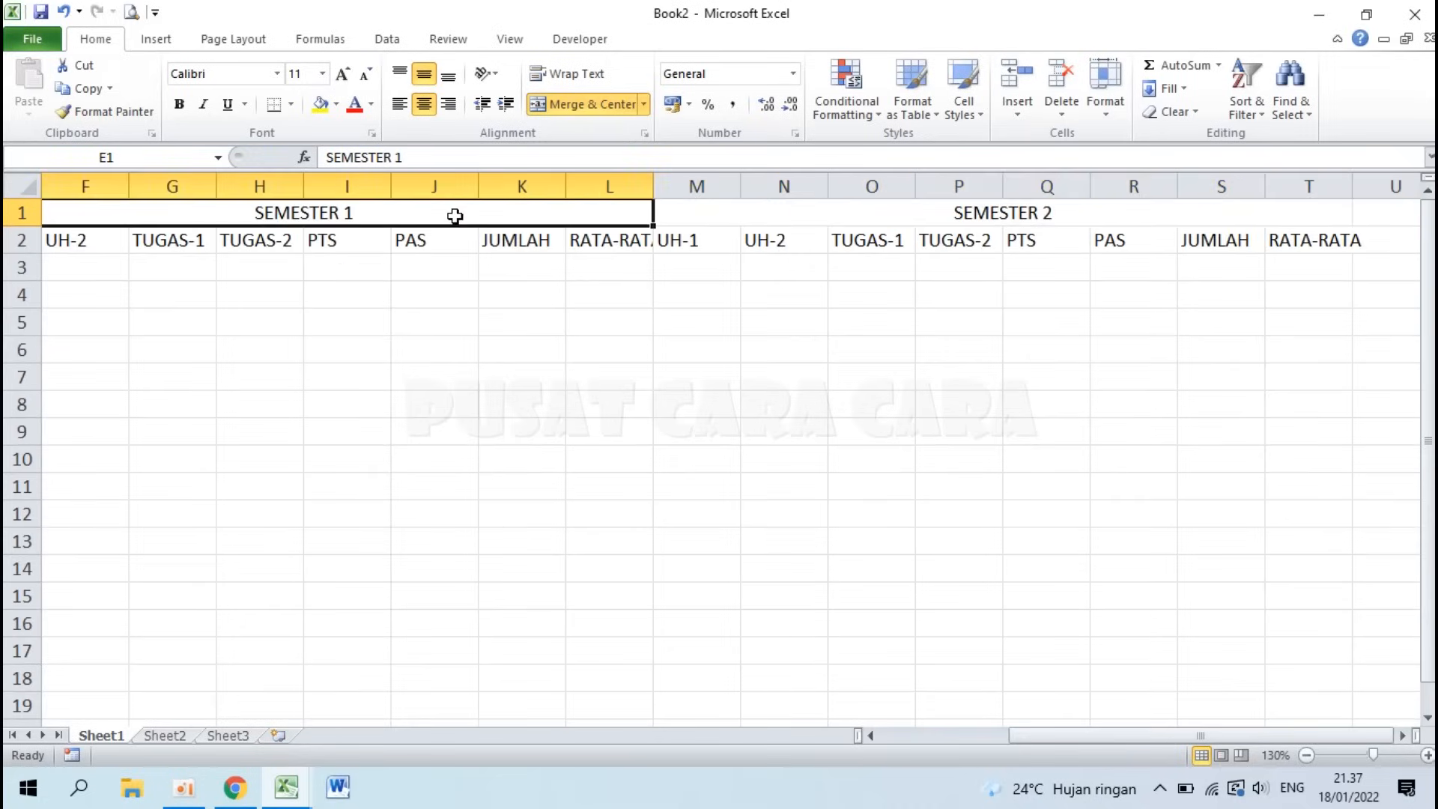
key(ctrl+Home)
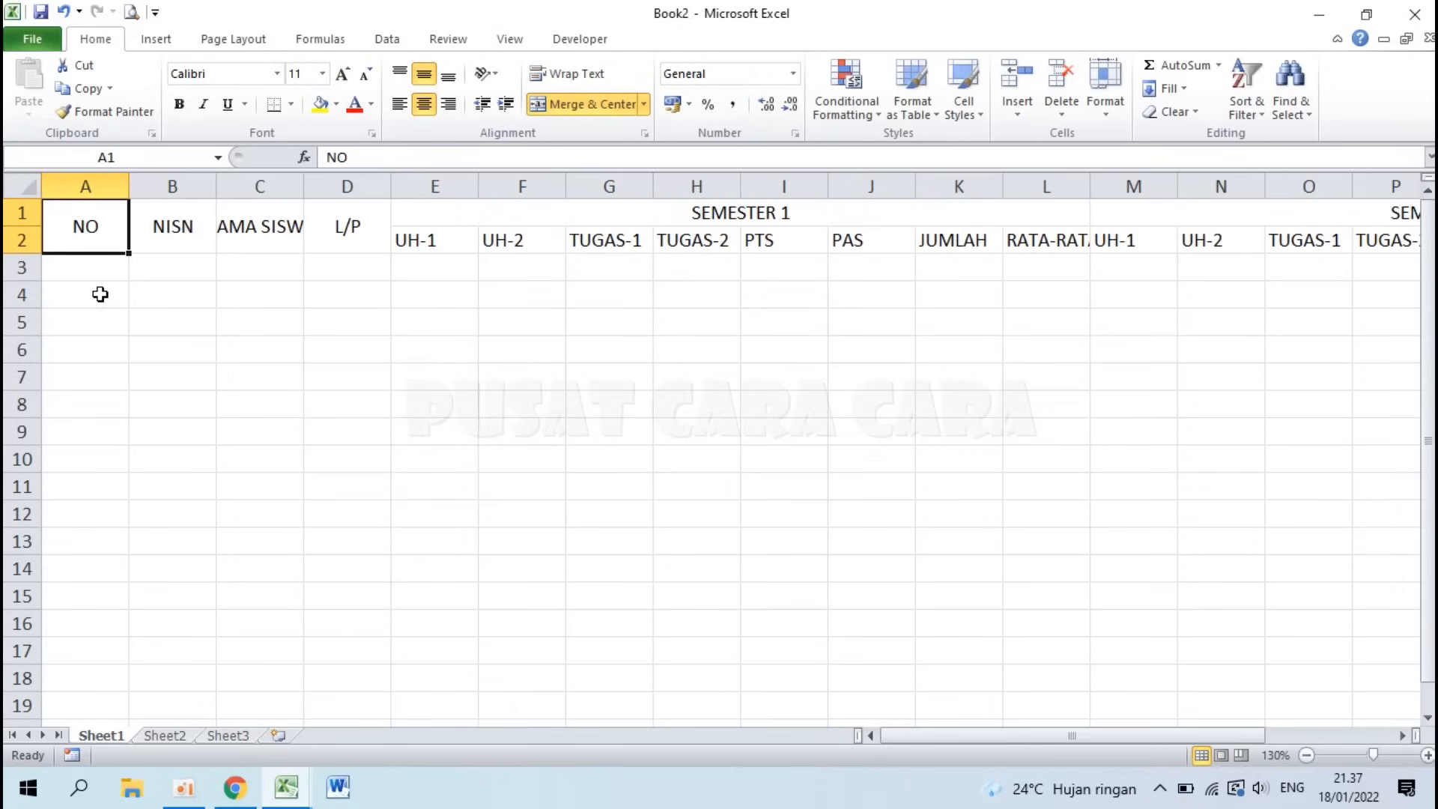
Step: Drag column A narrow to fit NO and column B narrower to fit NISN
ctrl+scroll(99, 295, up, 2)
ctrl+scroll(109, 259, up, 4)
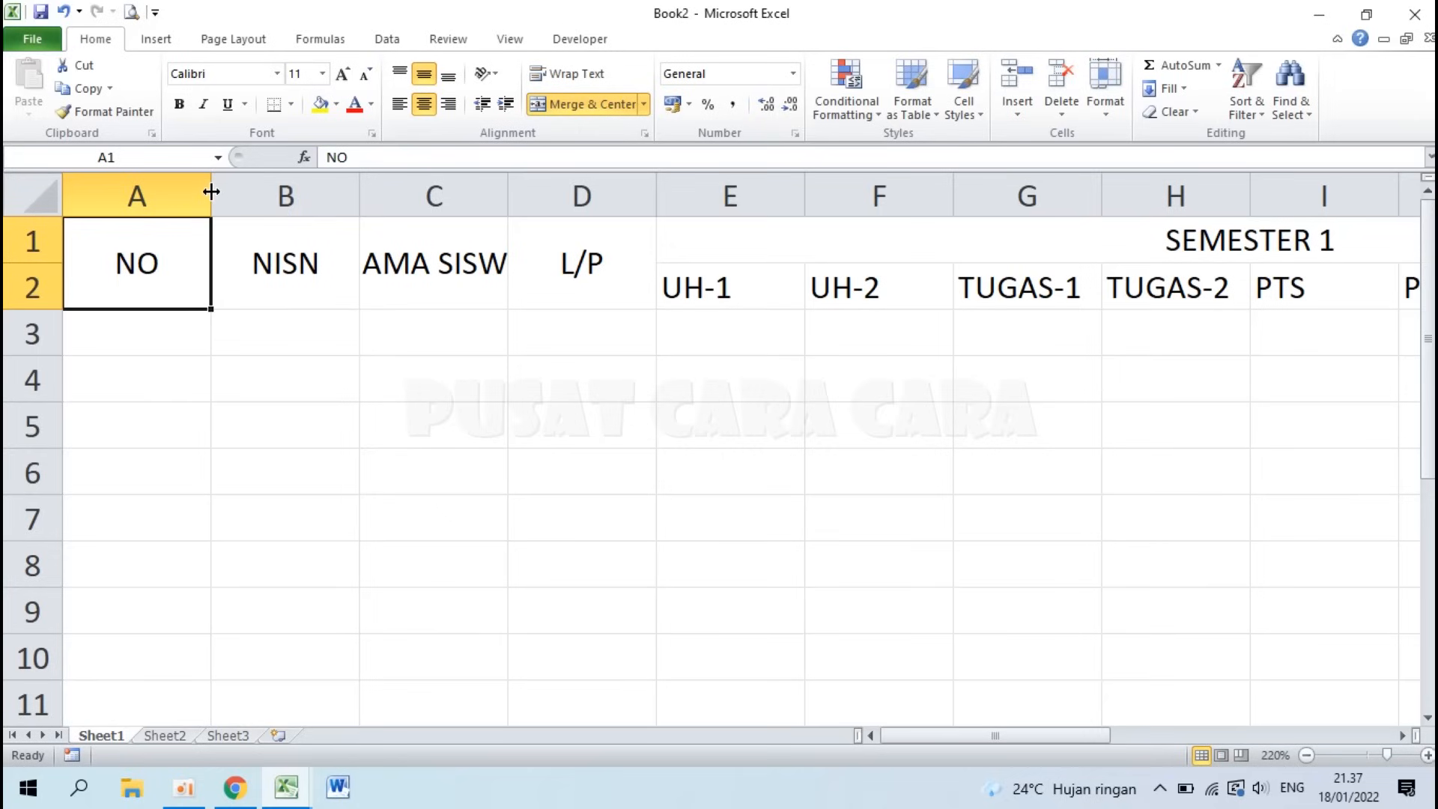
drag(211, 192, 290, 206)
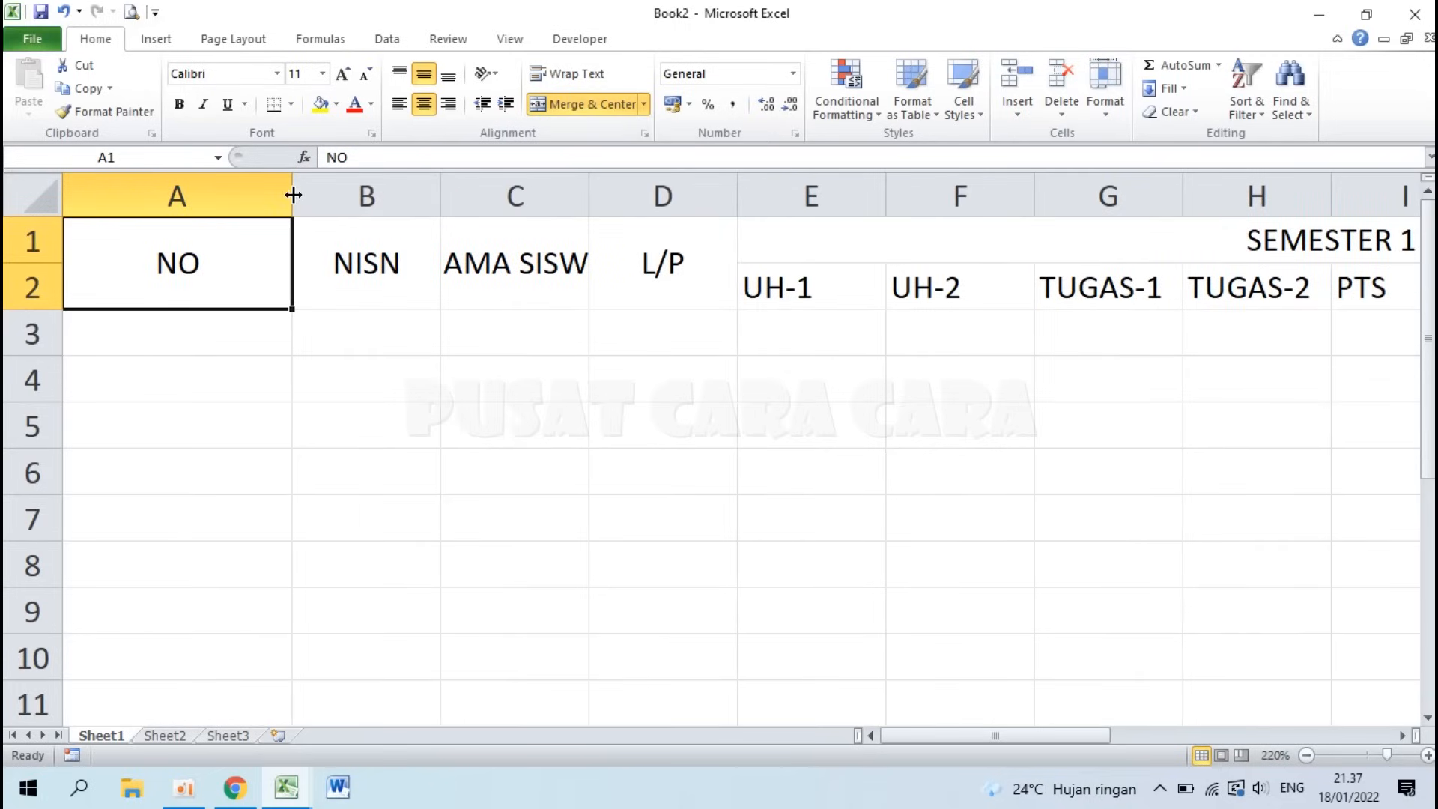
drag(289, 194, 124, 195)
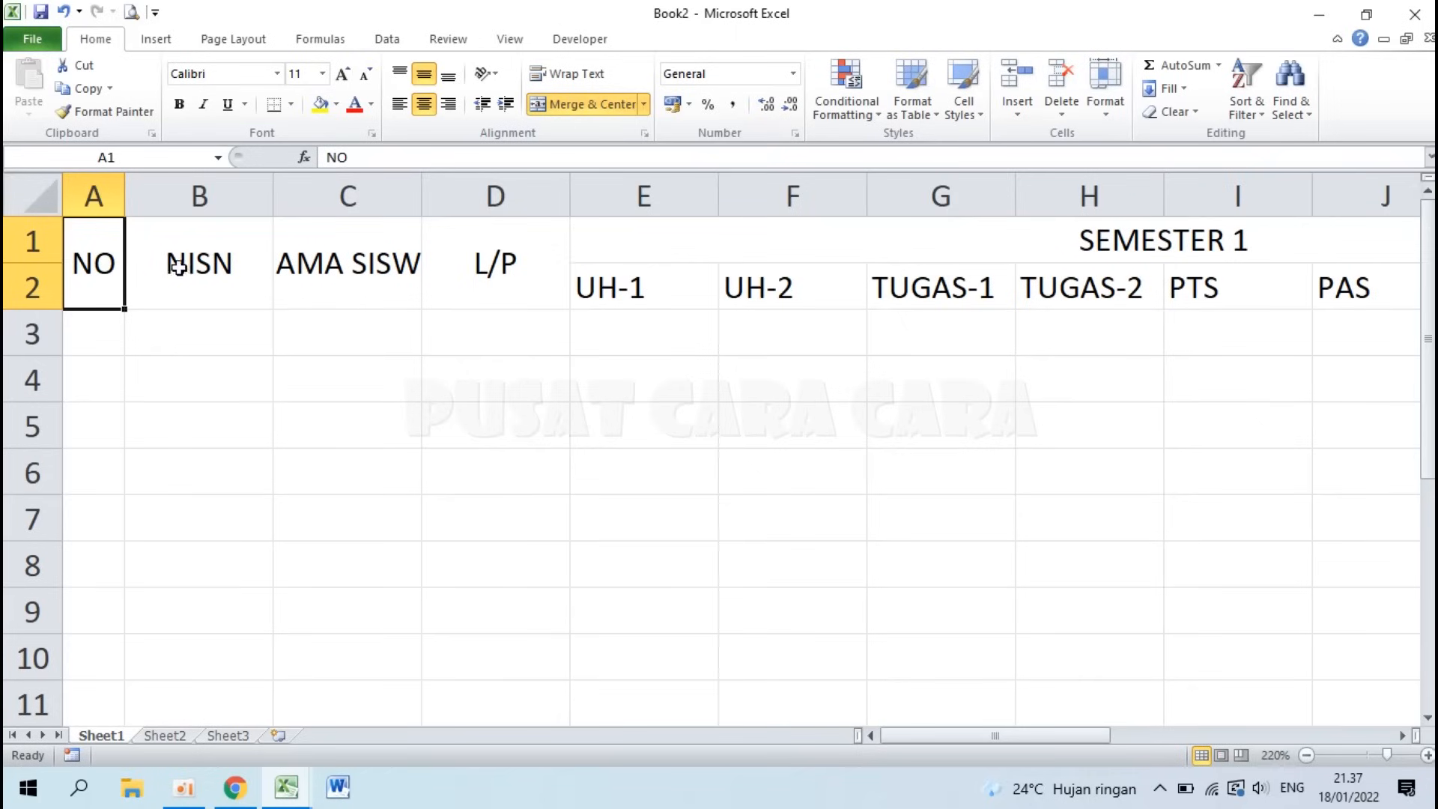
drag(273, 195, 214, 195)
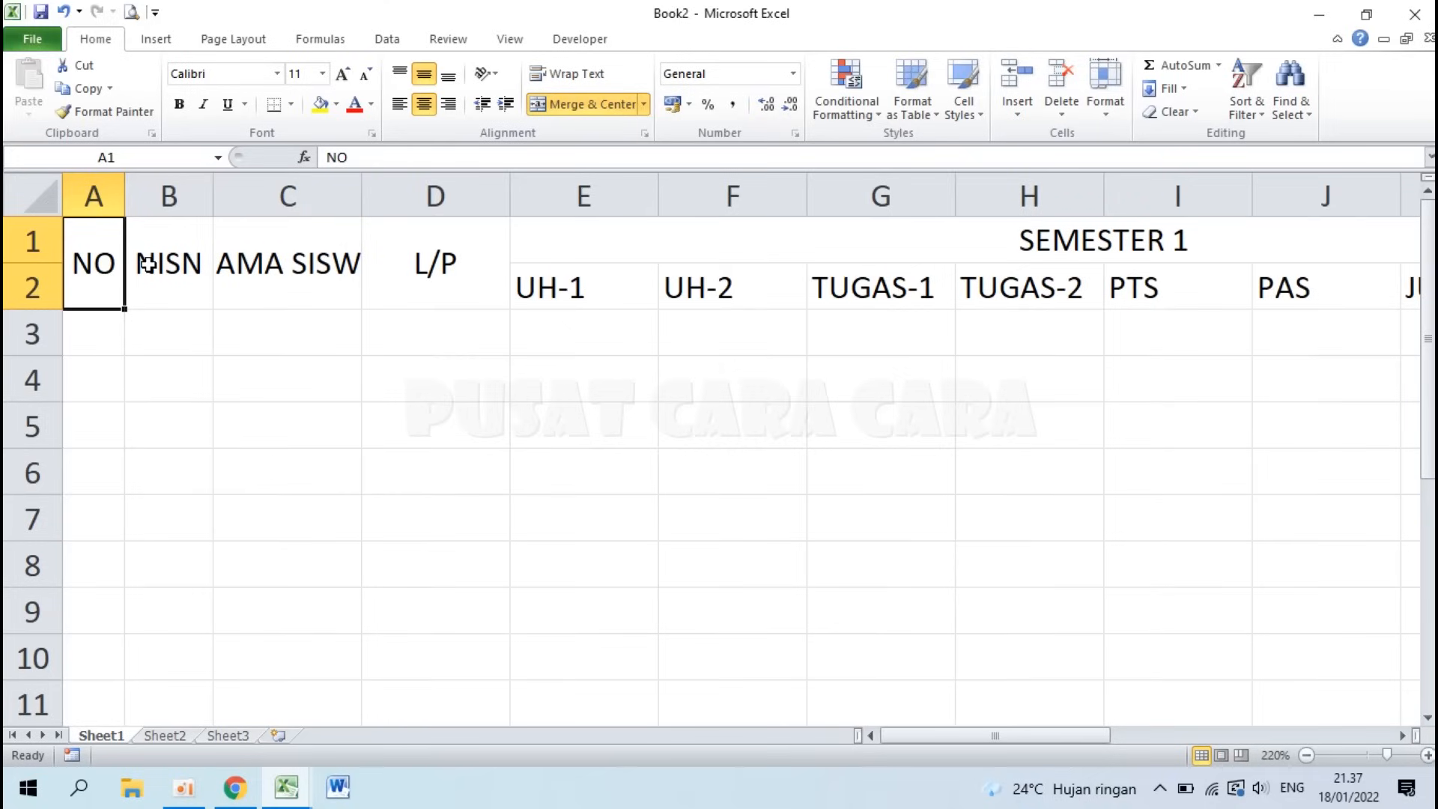
Step: Set the NISN column (B) width to 12
right_click(171, 192)
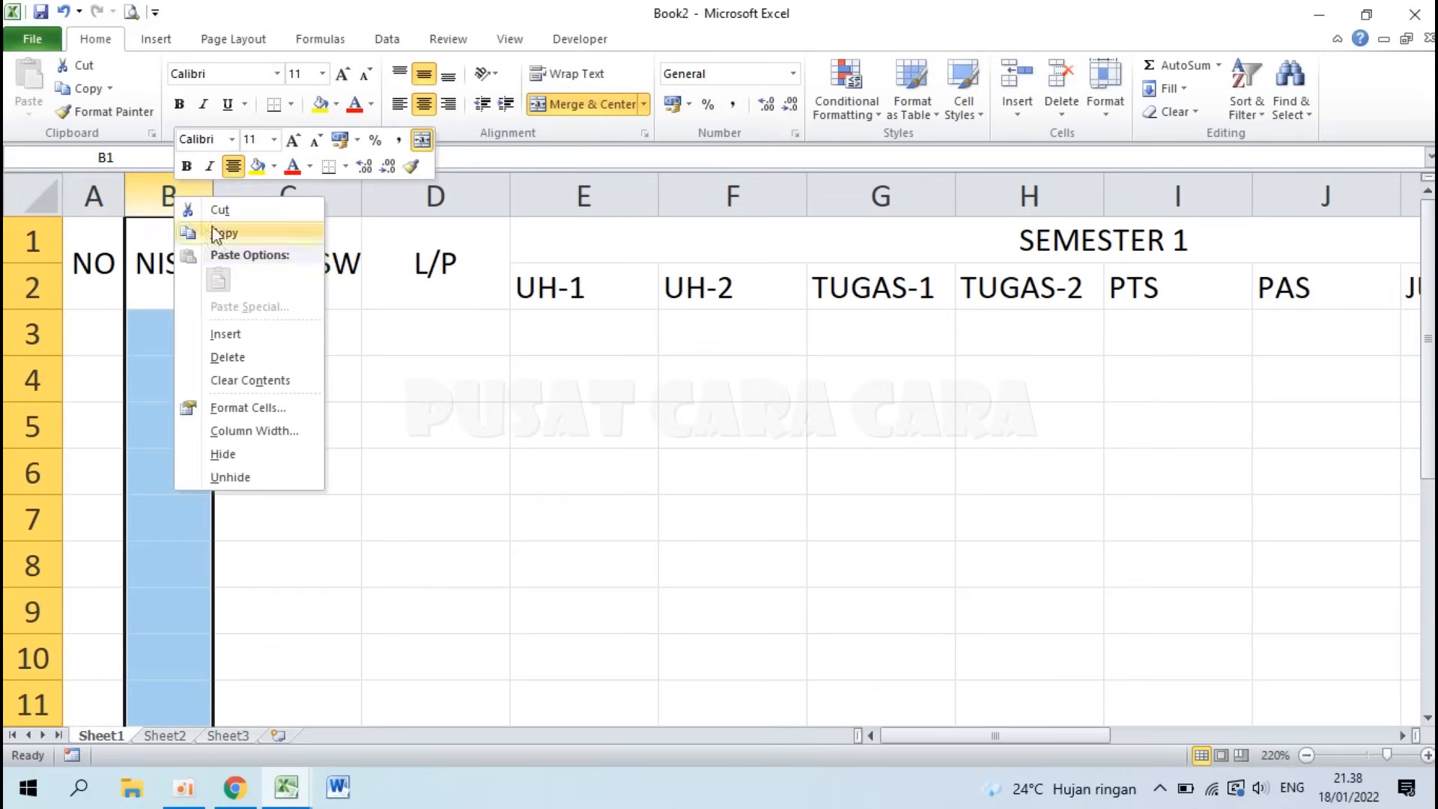
click(268, 432)
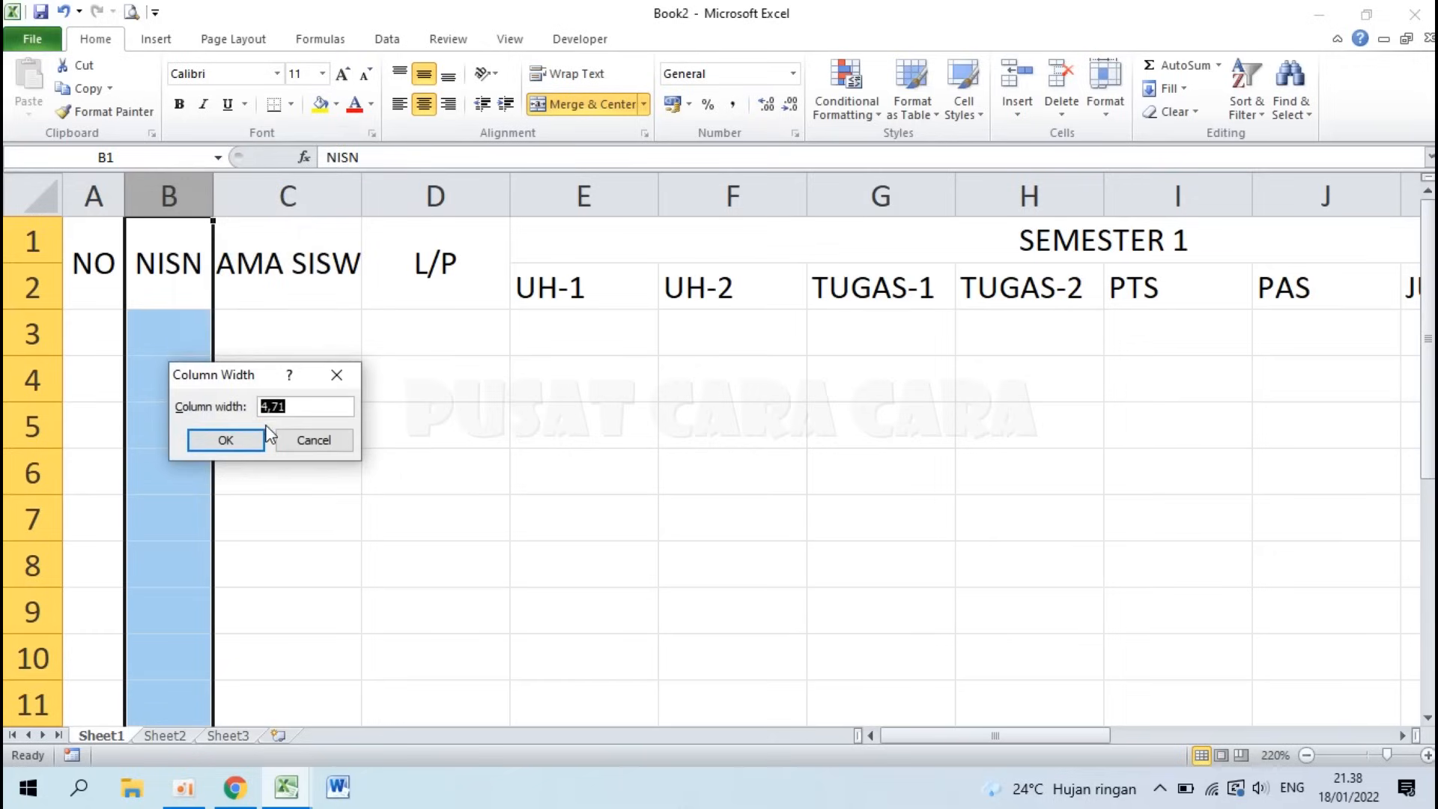
text(12)
key(Return)
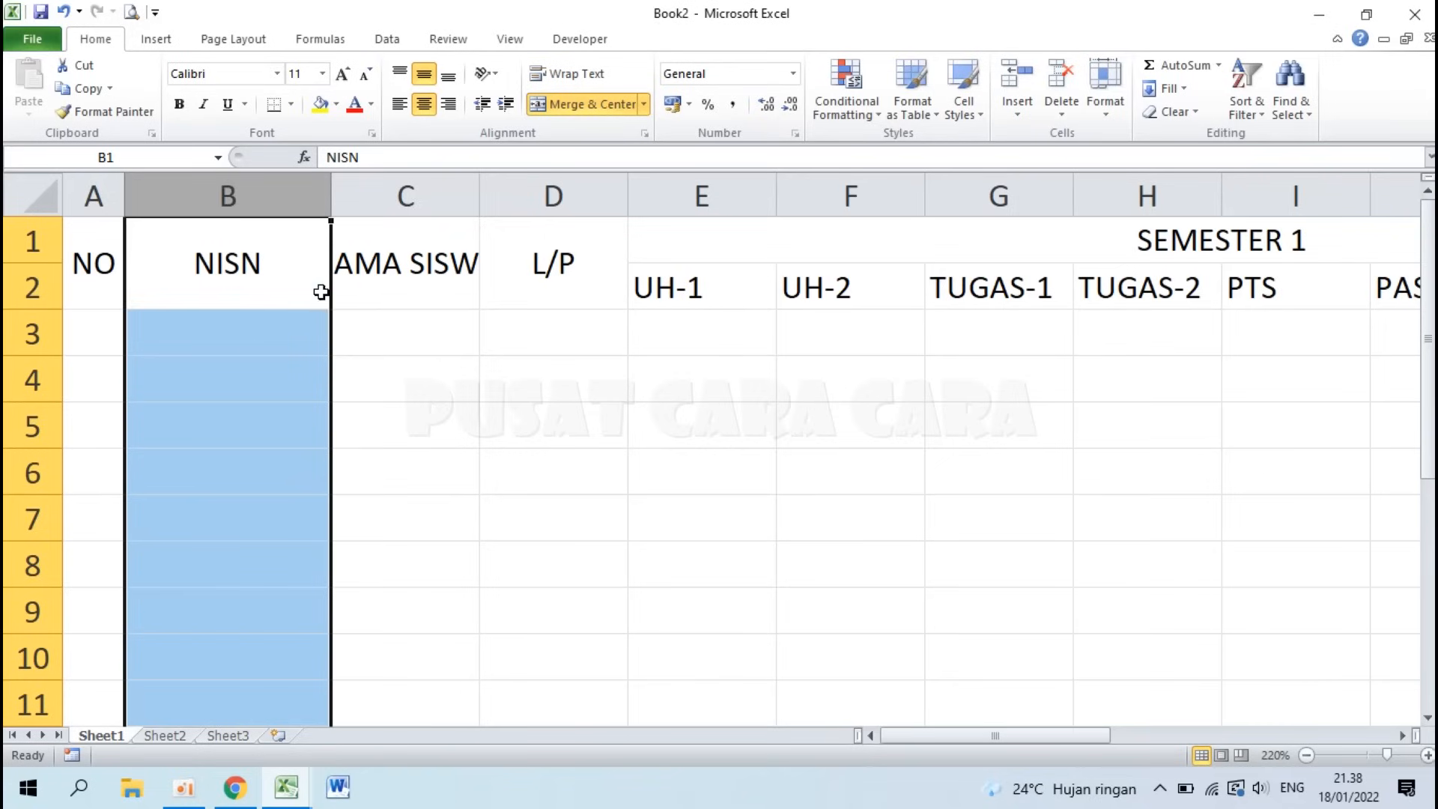
Step: Set the NAMA SISWA column (C) width to 25
right_click(409, 196)
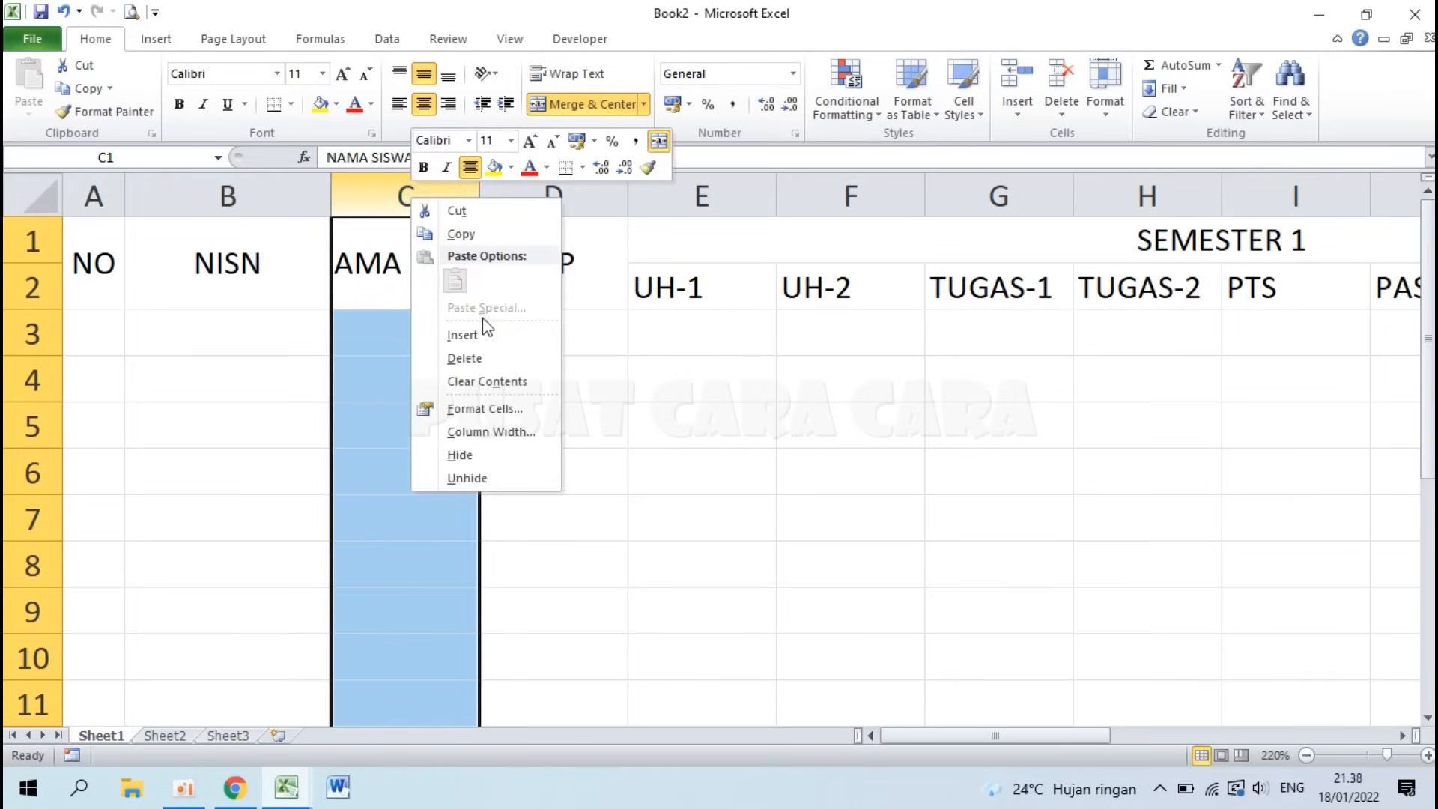
click(490, 432)
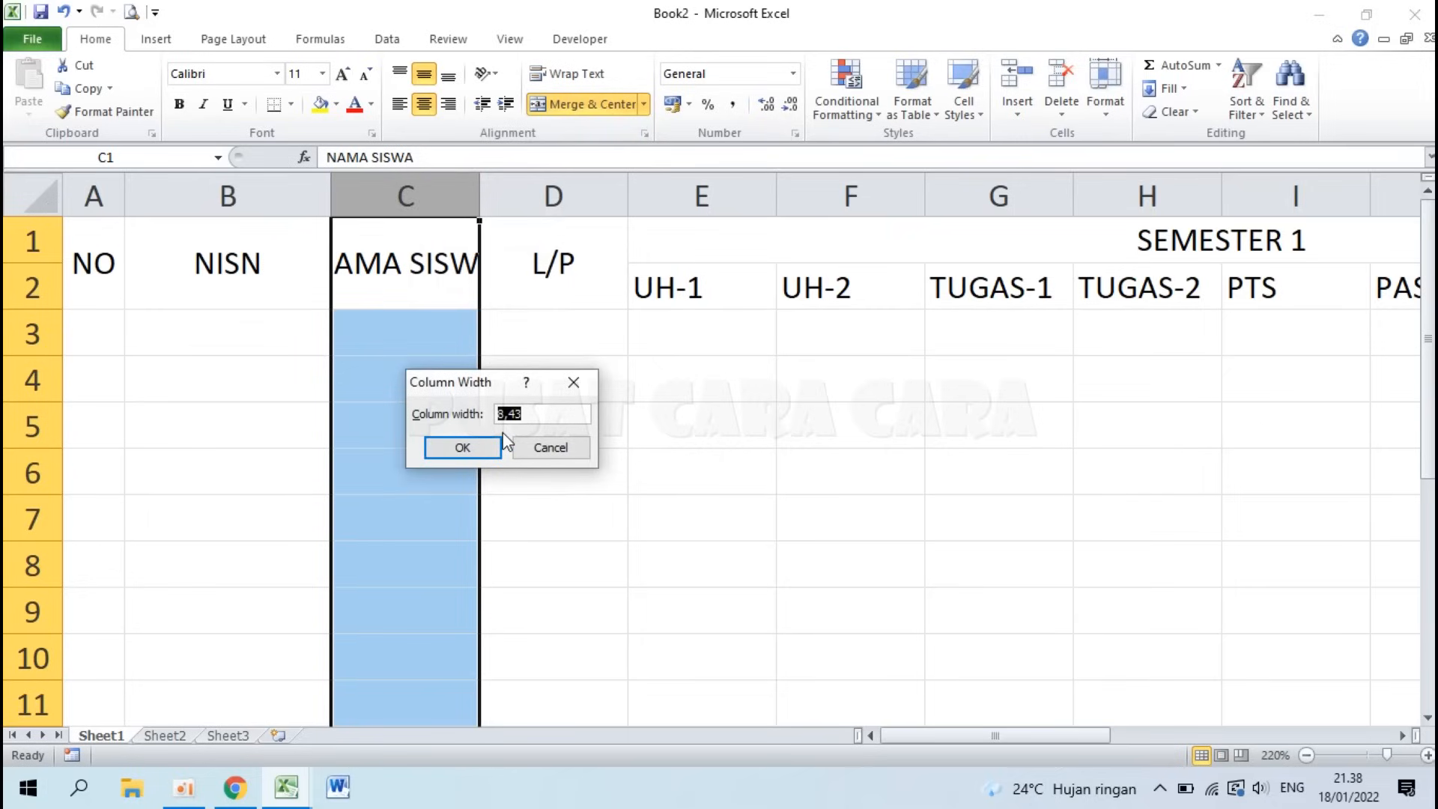
text(25)
key(Return)
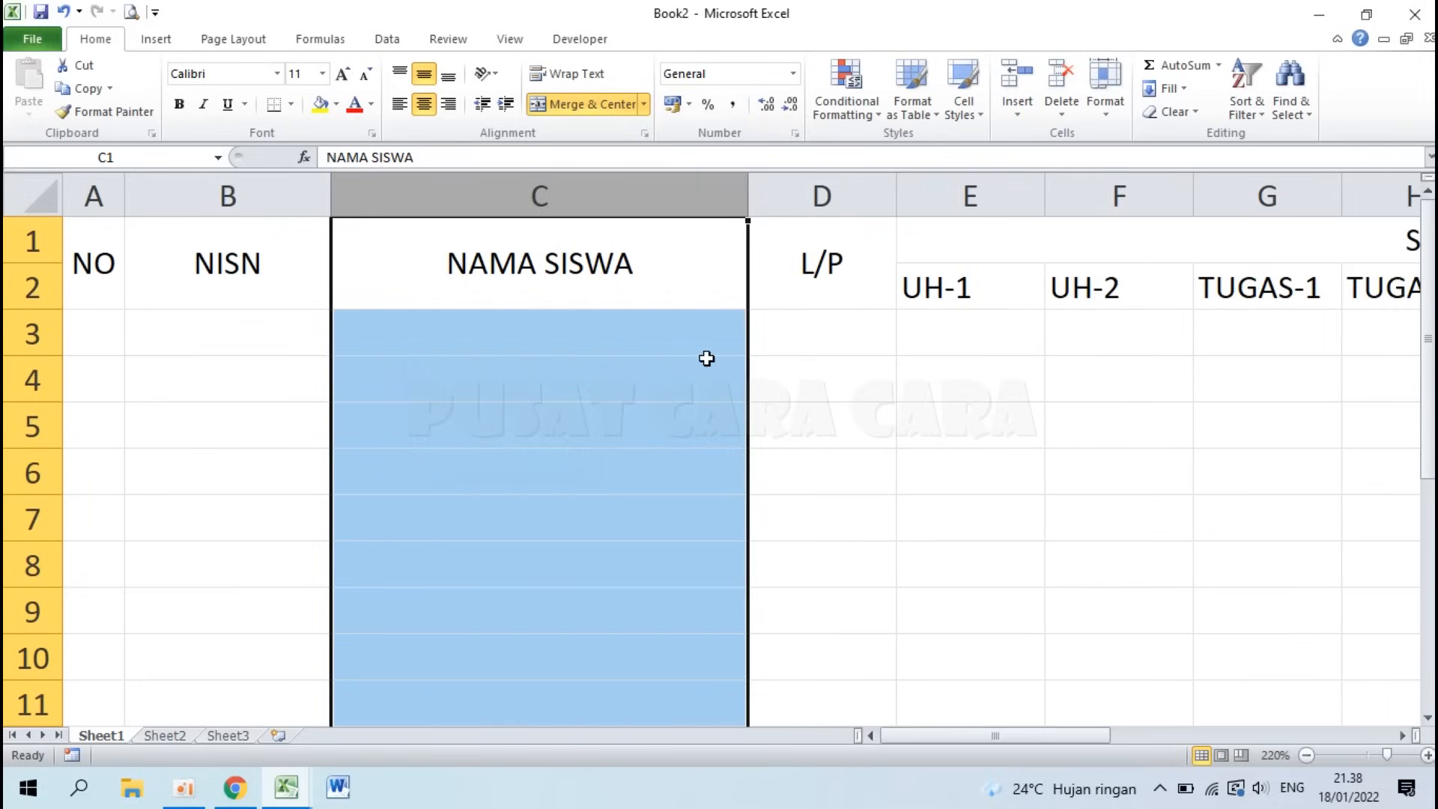
click(870, 292)
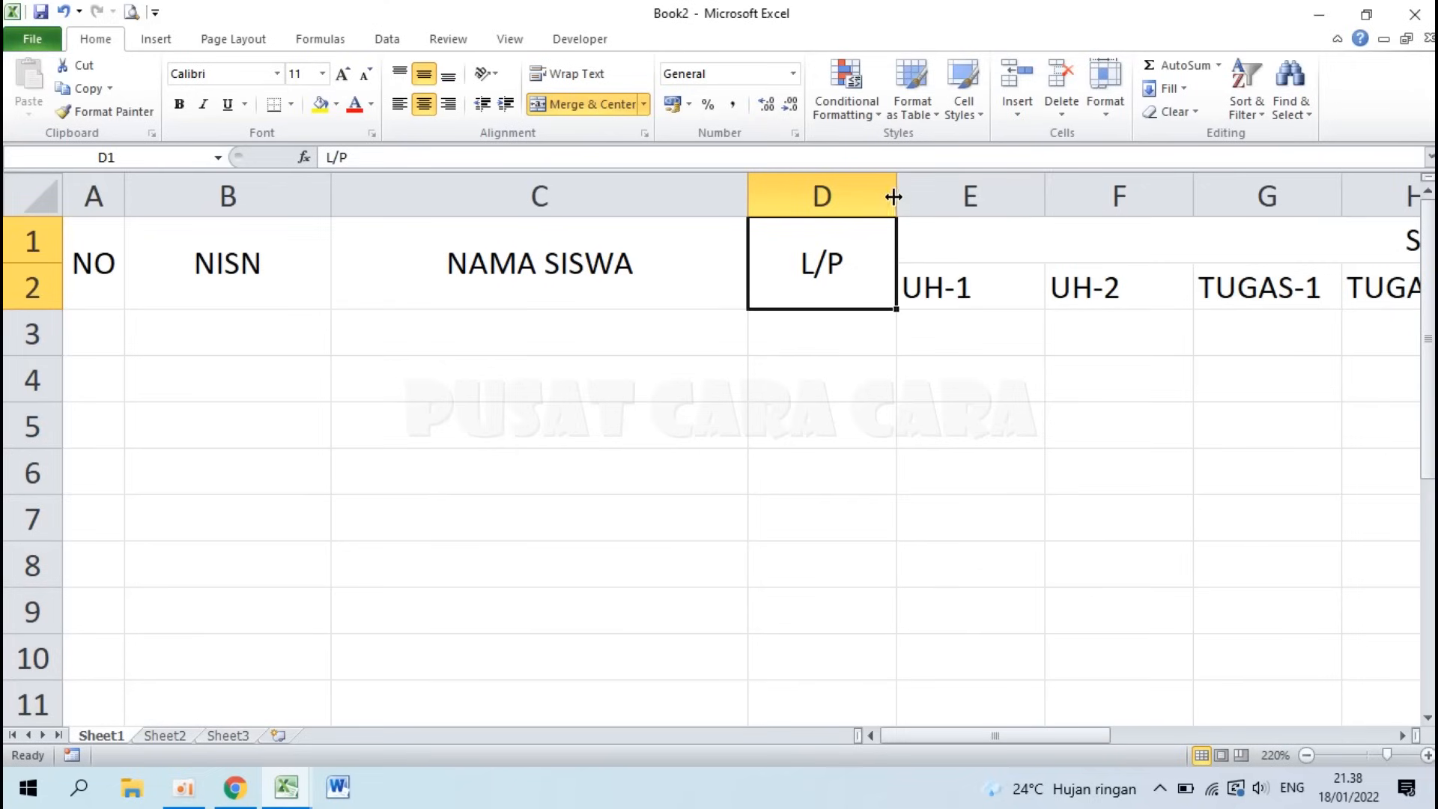
Step: Drag column D narrower to just fit the L/P header
drag(894, 195, 810, 195)
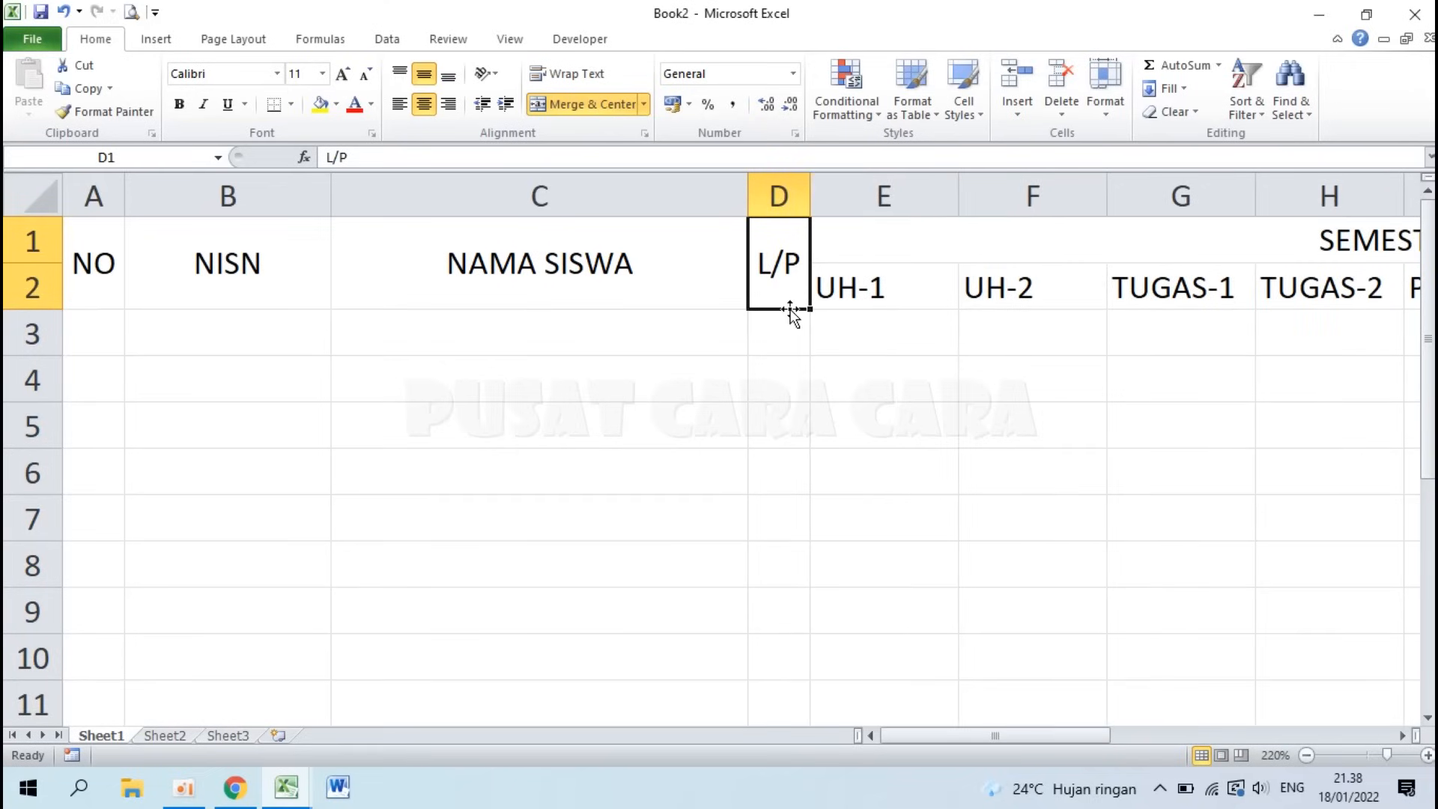
scroll(825, 363, down, 4)
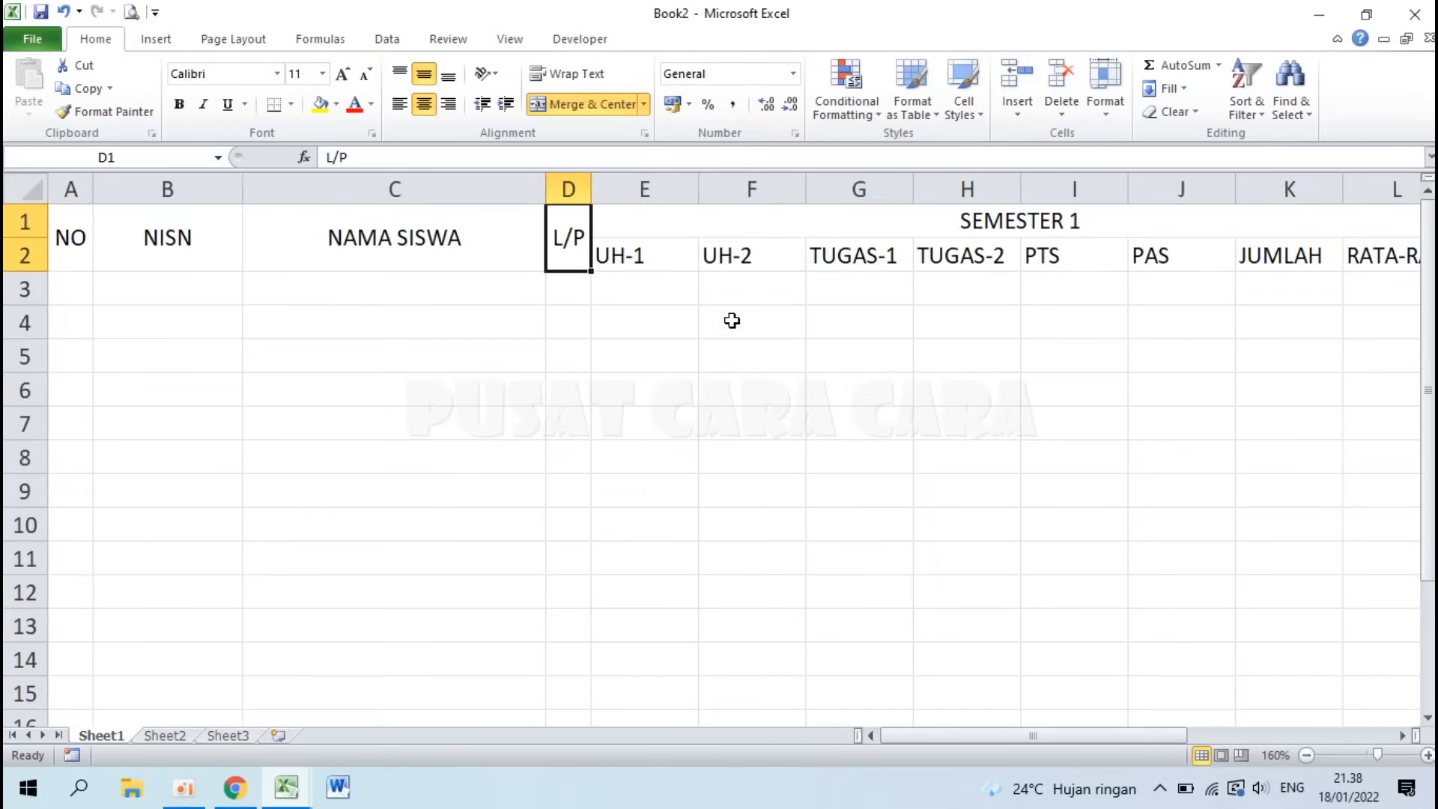
click(640, 253)
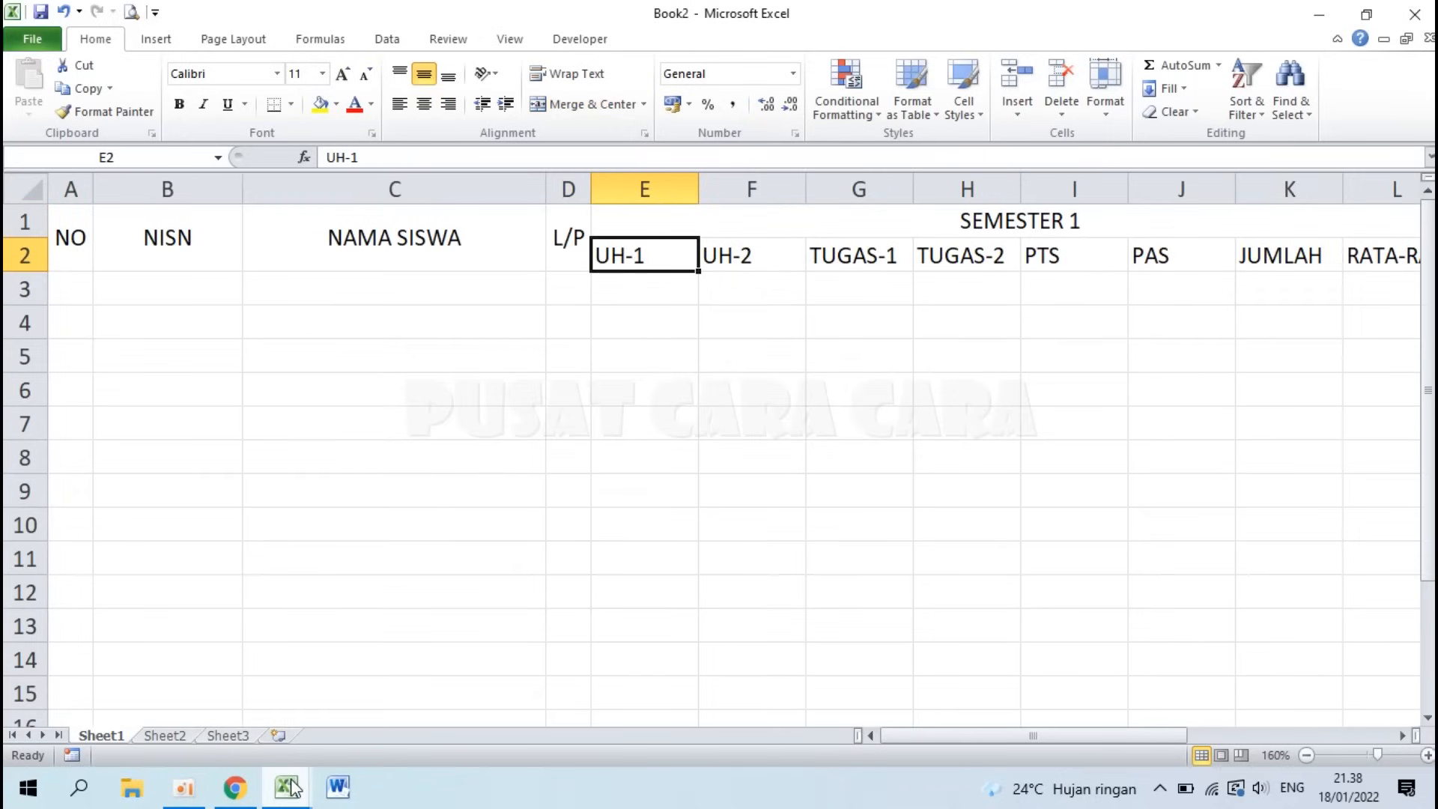
Step: Compare with the Contoh Tabel Excel example, then return to Book2
mouse_move(292, 788)
click(236, 719)
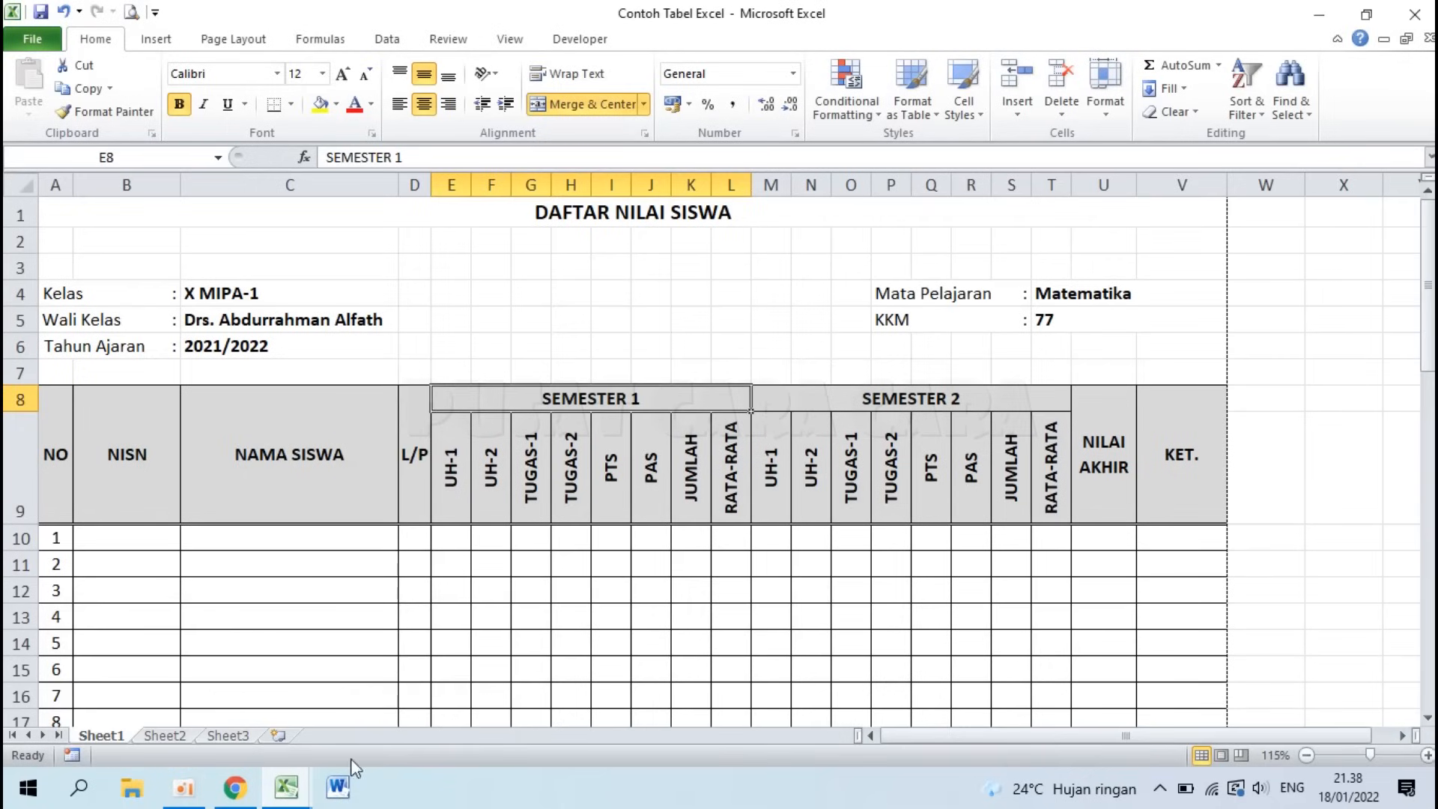
mouse_move(292, 790)
click(434, 704)
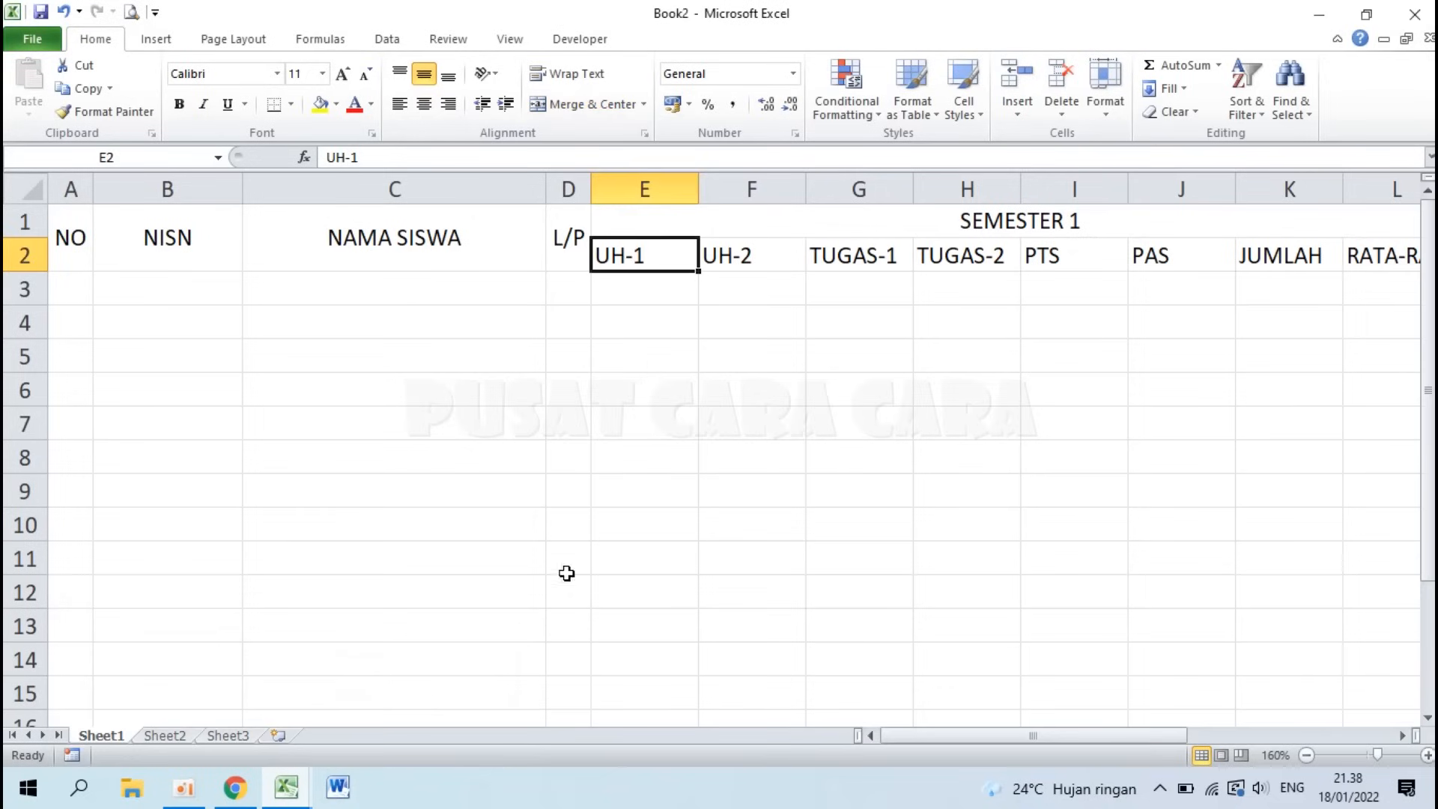
scroll(643, 256, down, 3)
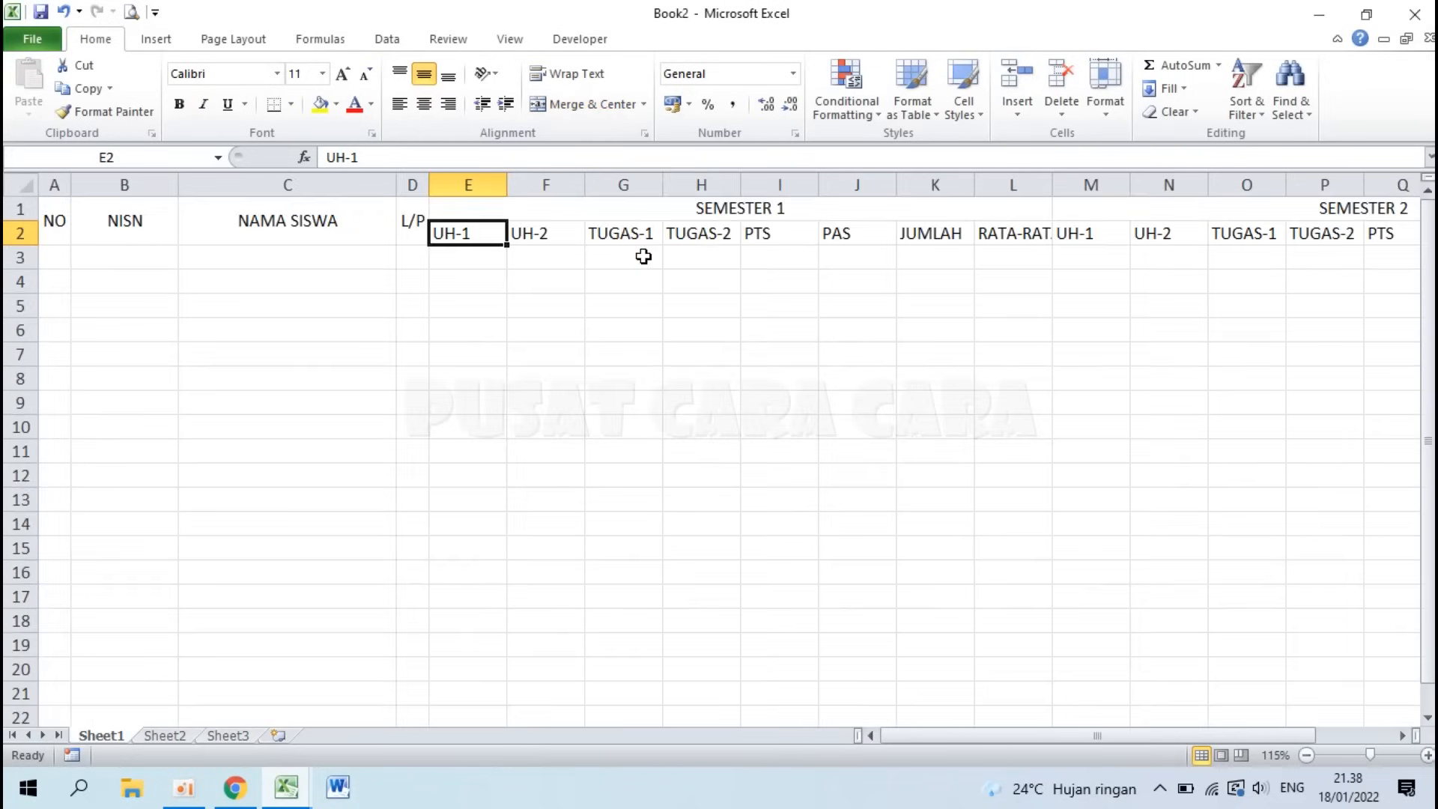
drag(490, 230, 1269, 232)
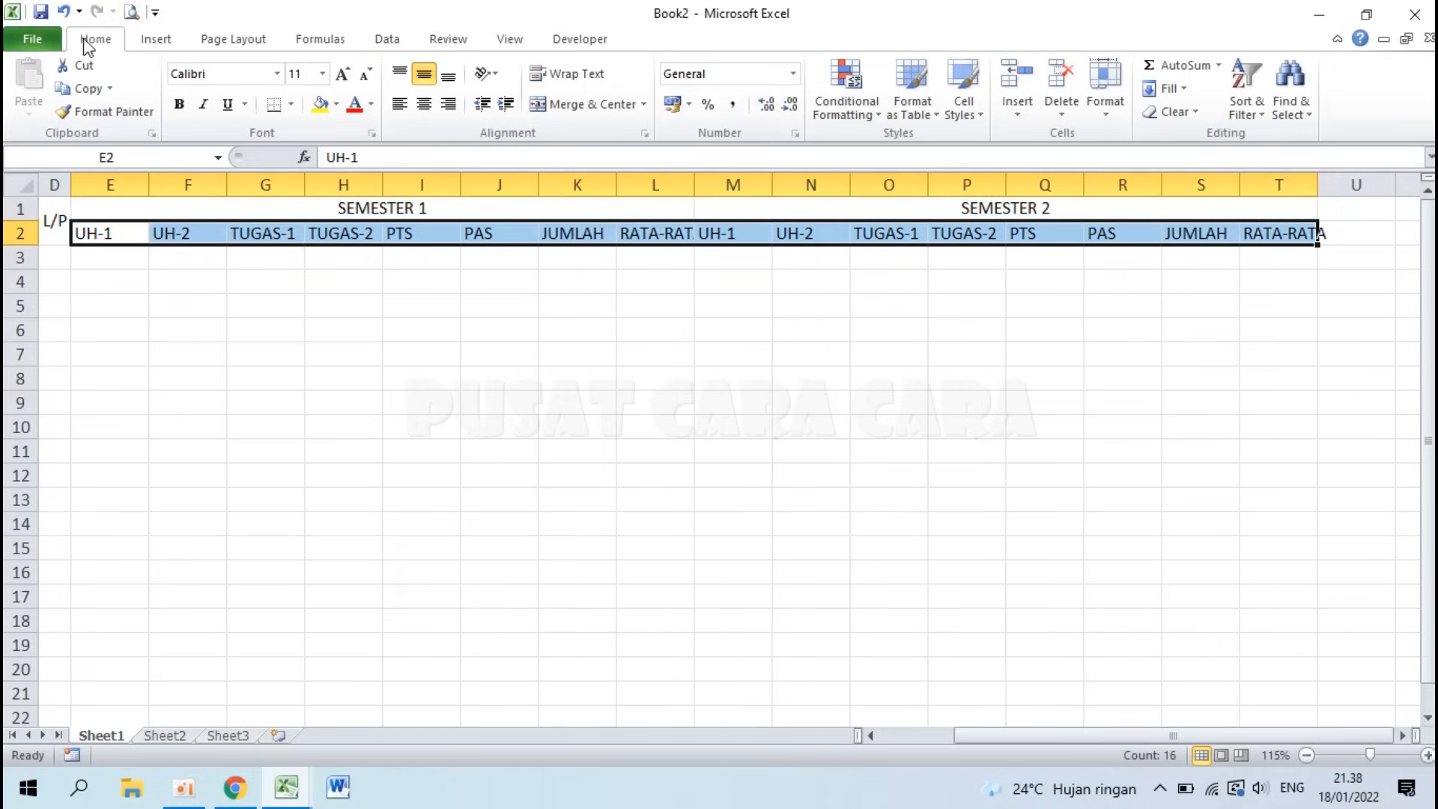
click(494, 75)
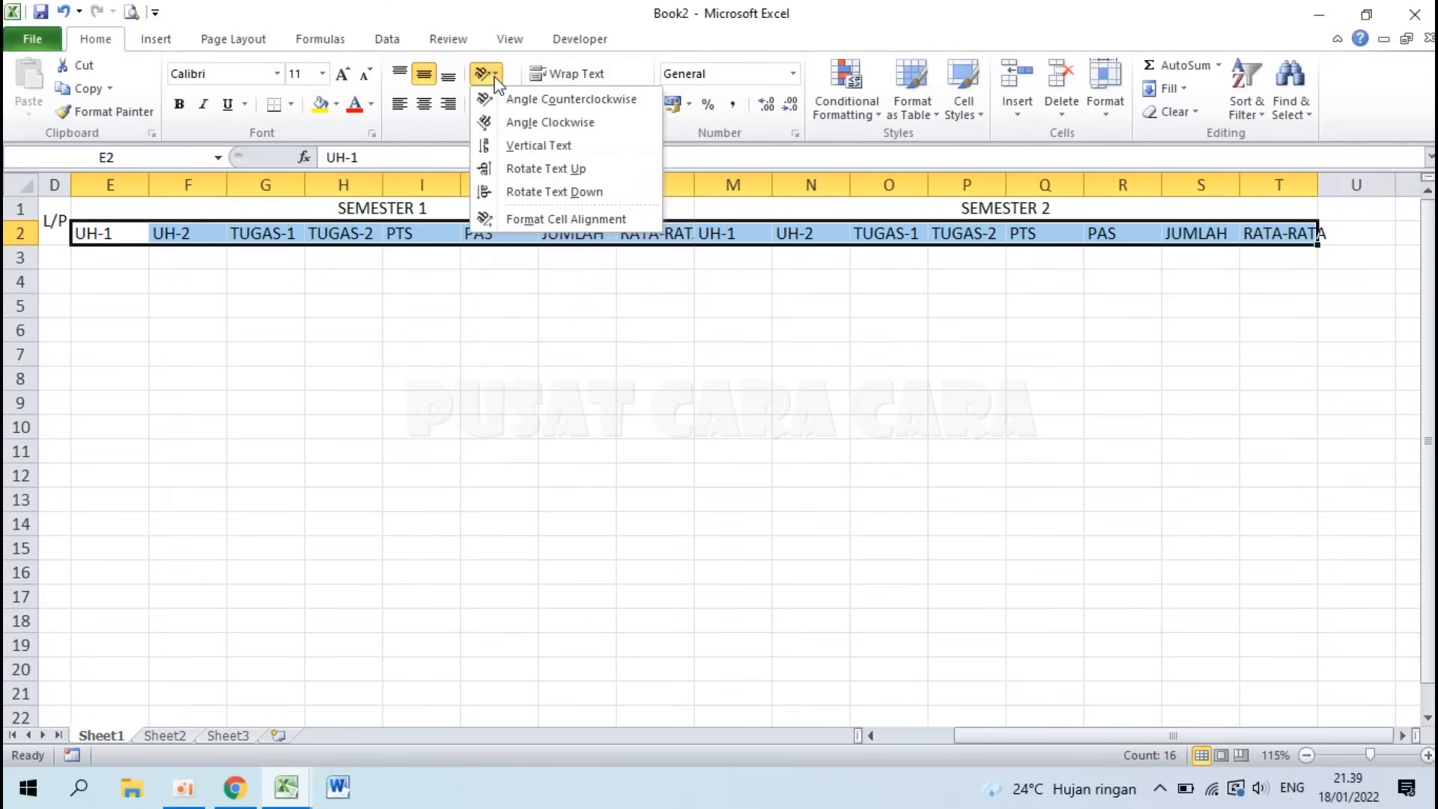
click(581, 173)
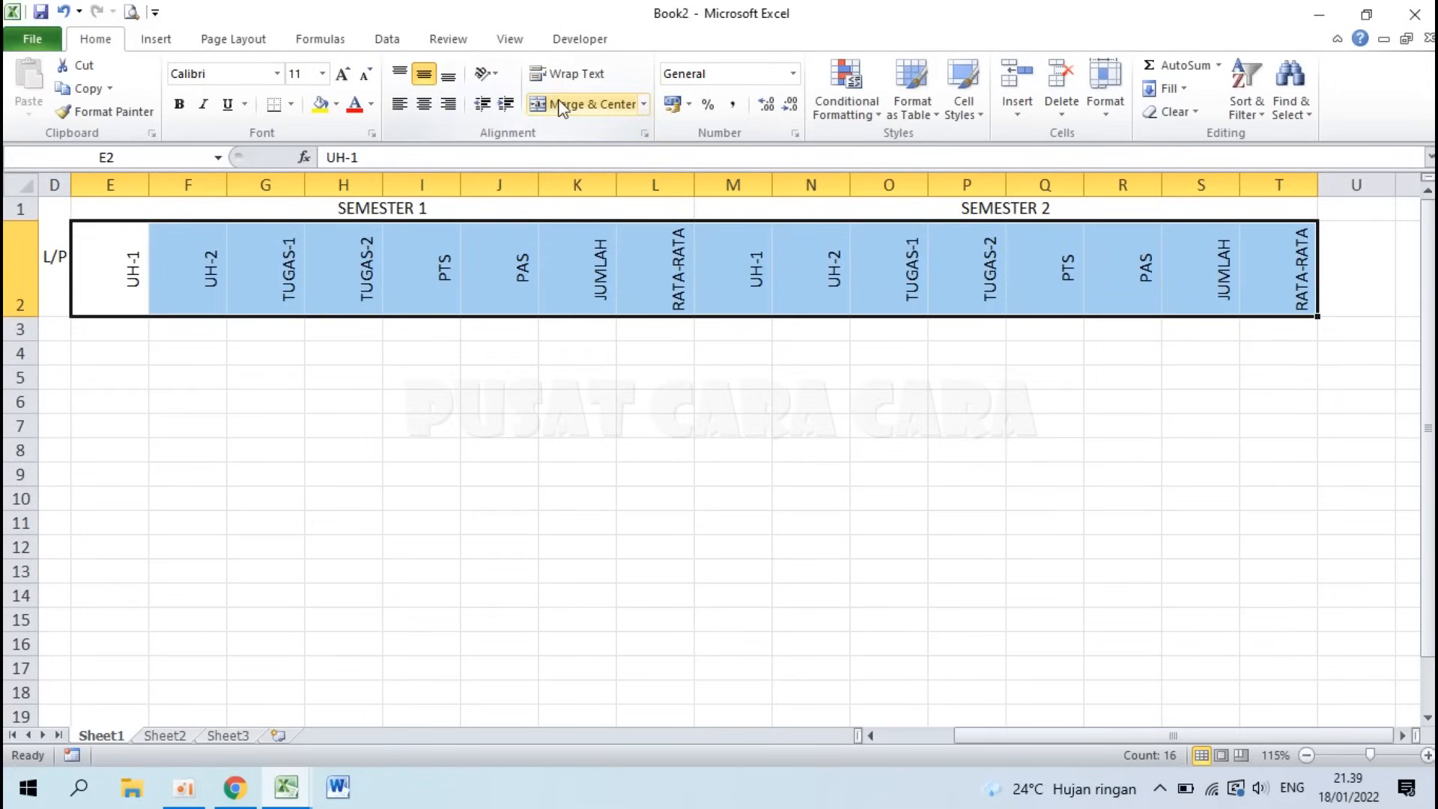
key(ctrl+z)
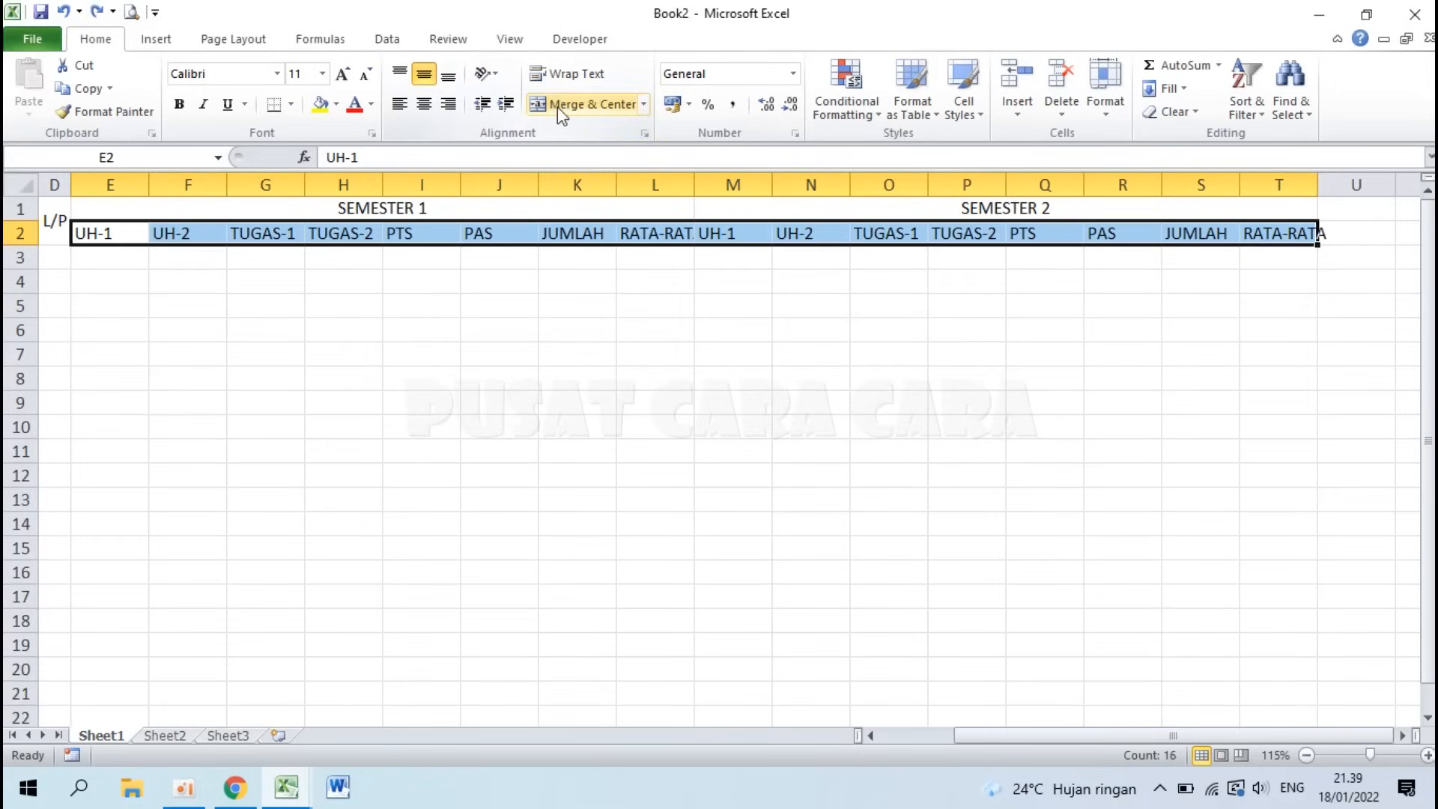
Step: Rotate the E2:T2 score sub-headers to 90 degrees and centre them horizontally
right_click(550, 234)
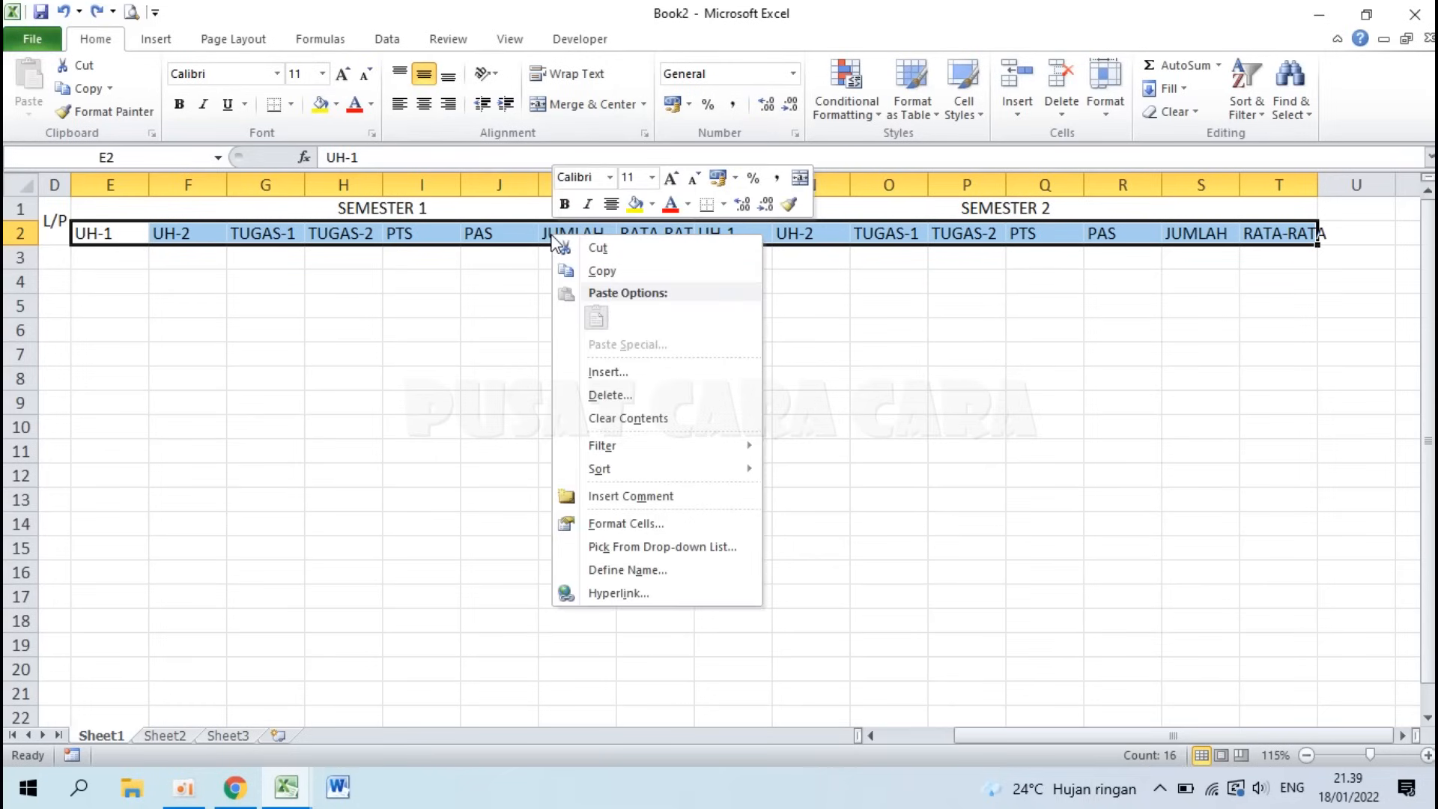
click(624, 522)
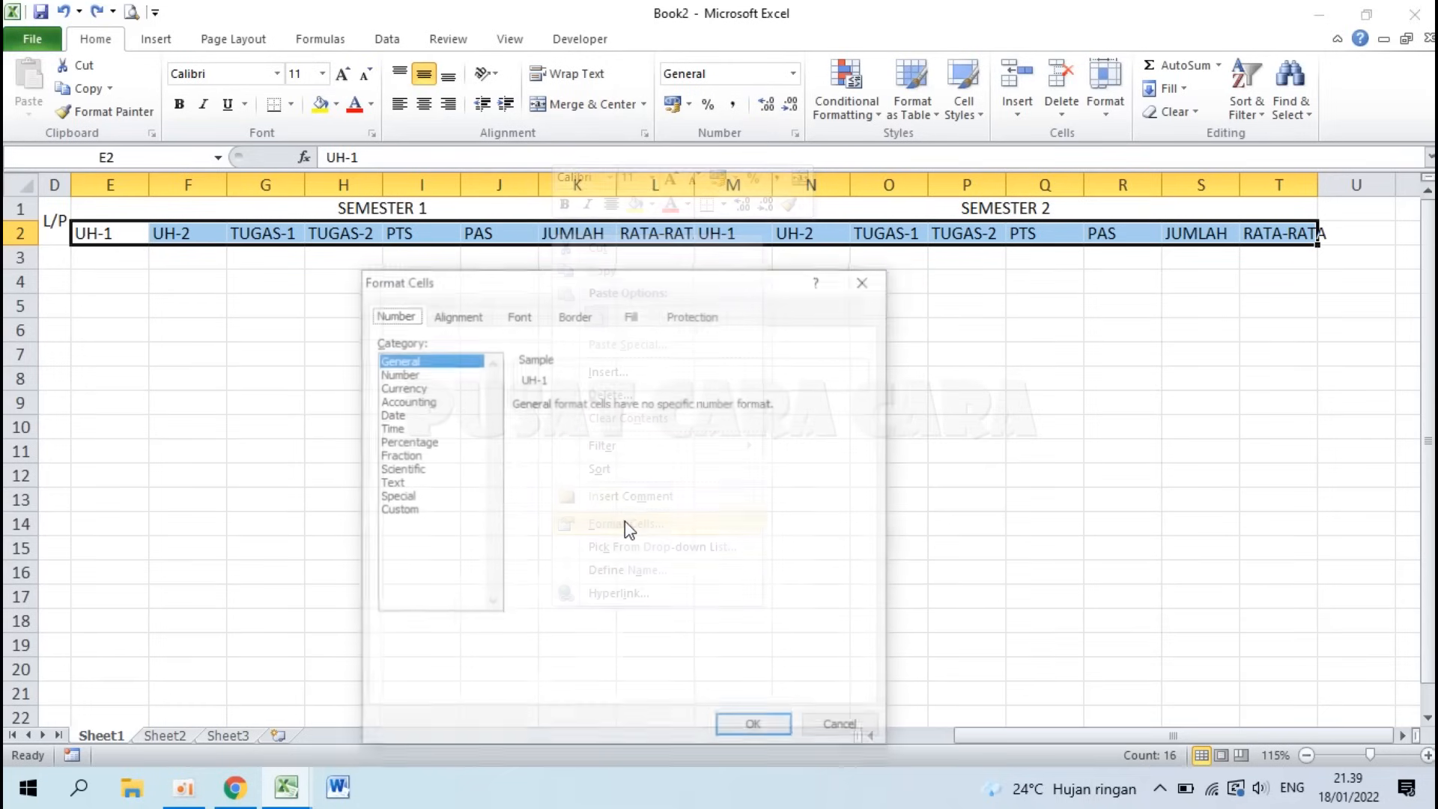
click(453, 315)
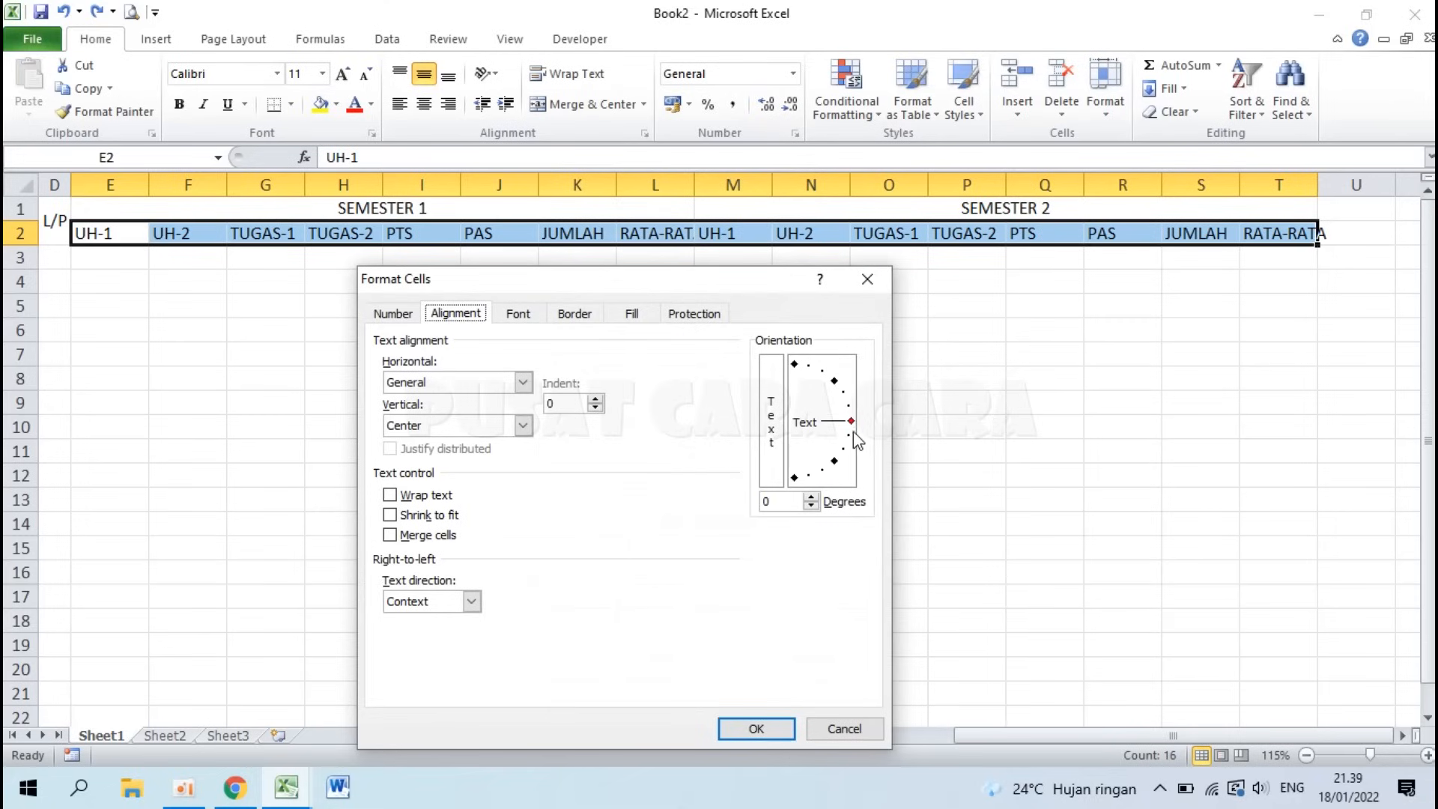
drag(850, 421, 788, 361)
click(839, 377)
drag(835, 381, 793, 517)
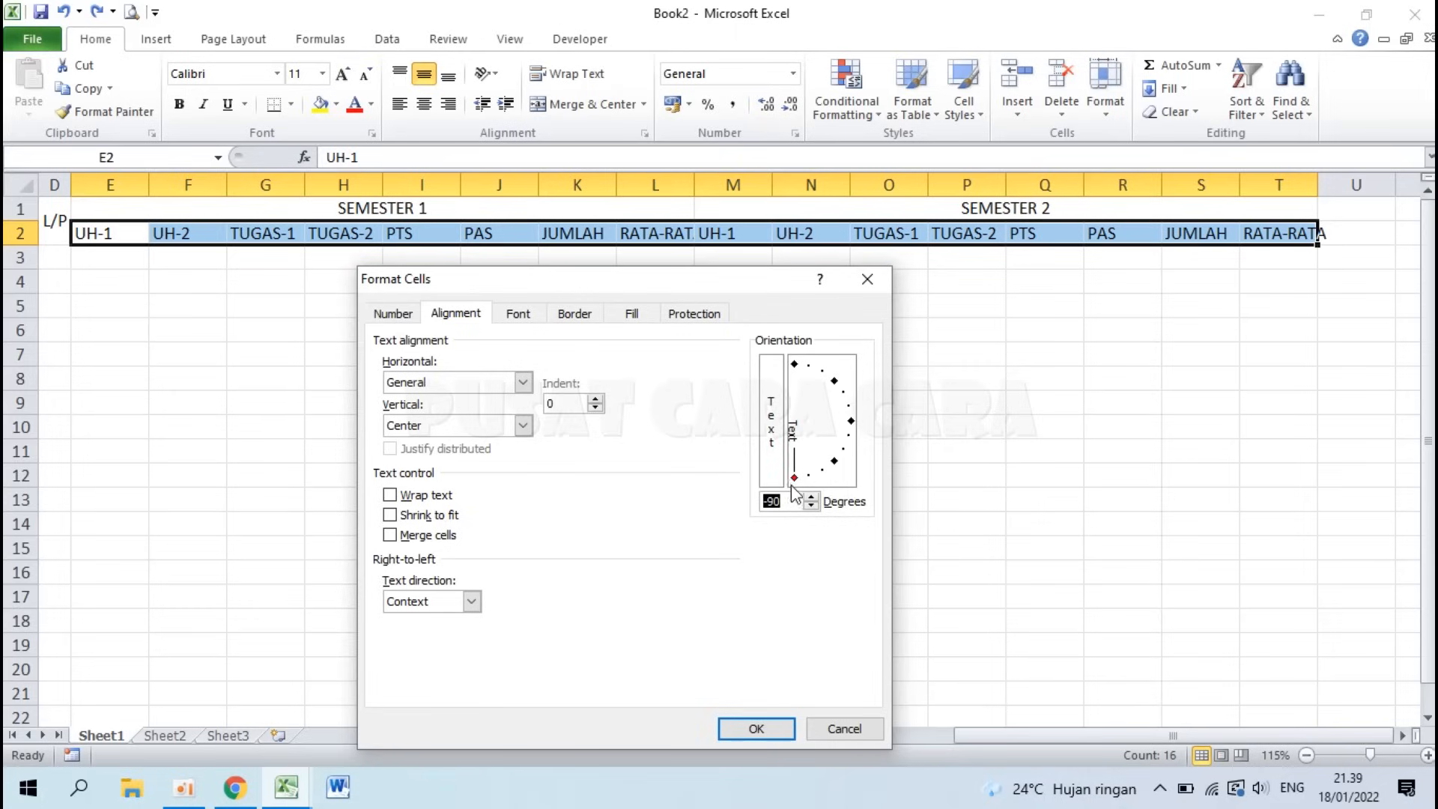
drag(853, 421, 794, 352)
click(754, 728)
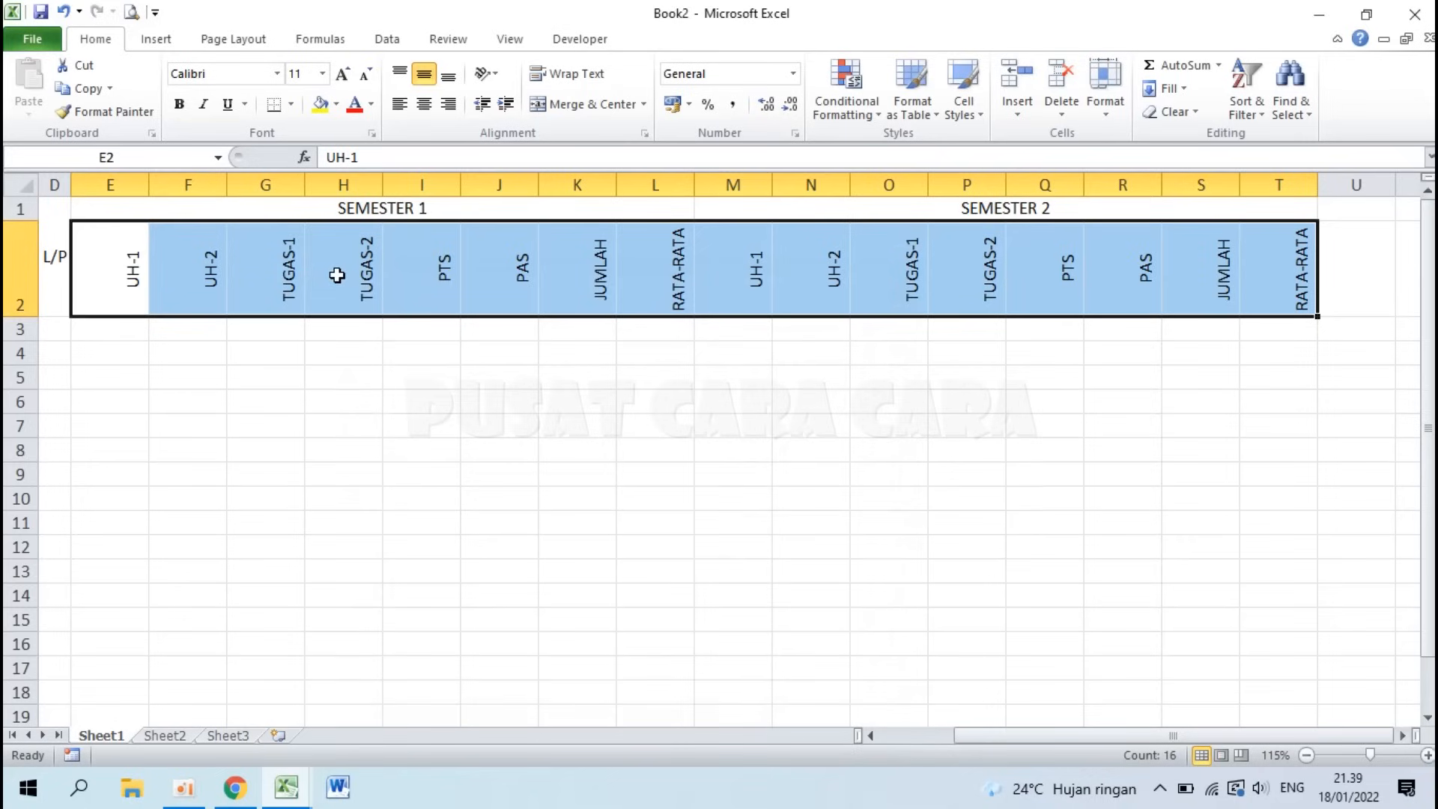
click(425, 110)
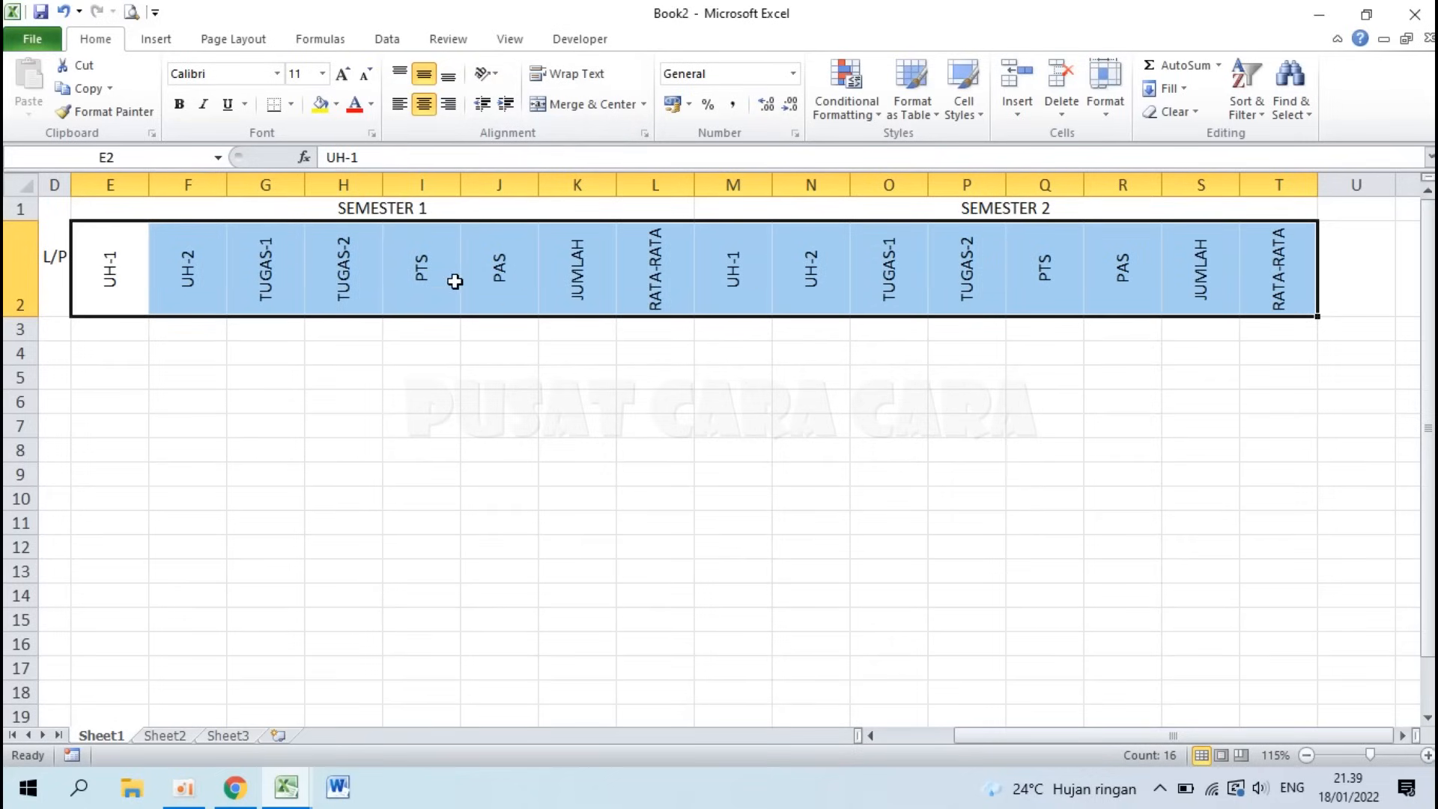
click(434, 460)
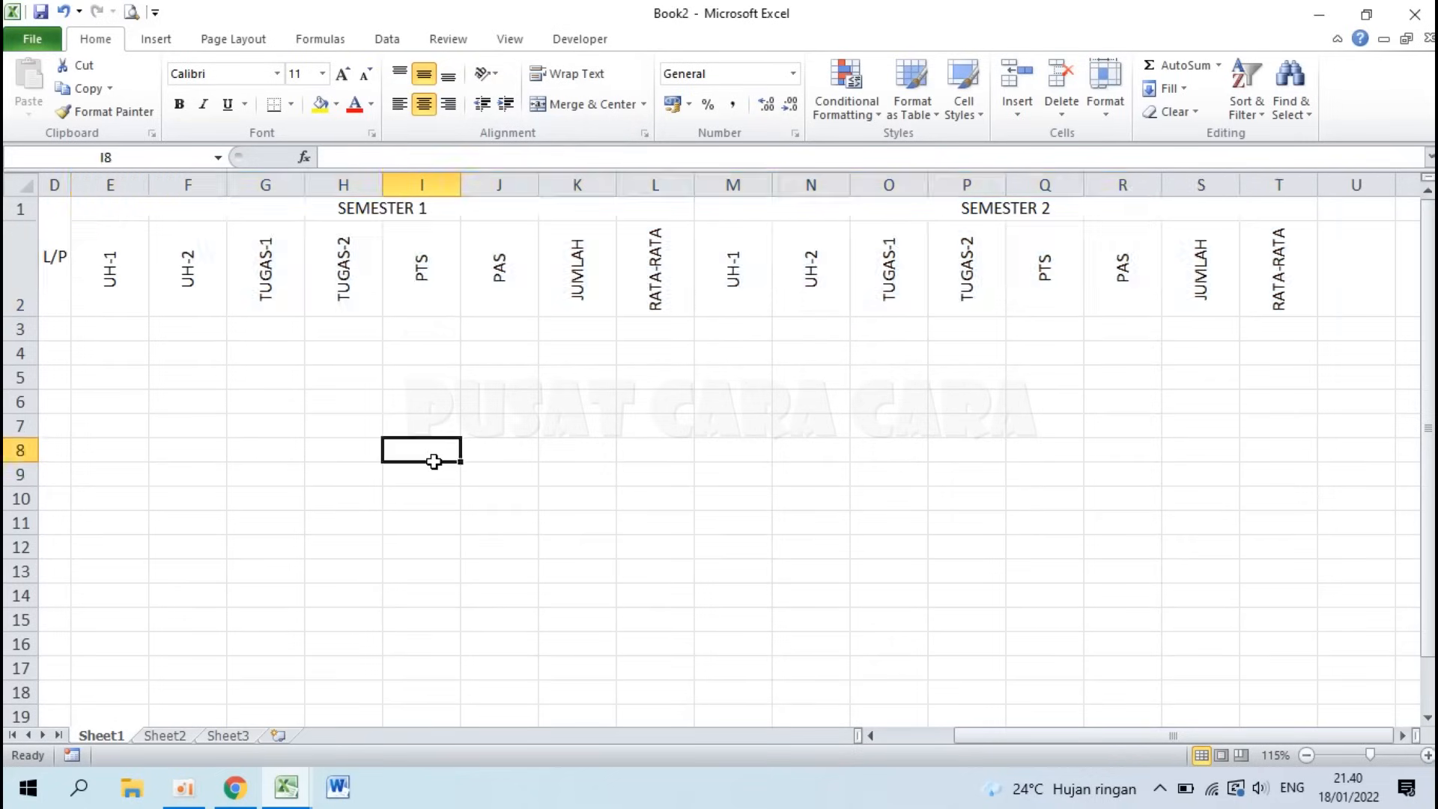
Step: Set columns E through T to a column width of 4
click(118, 173)
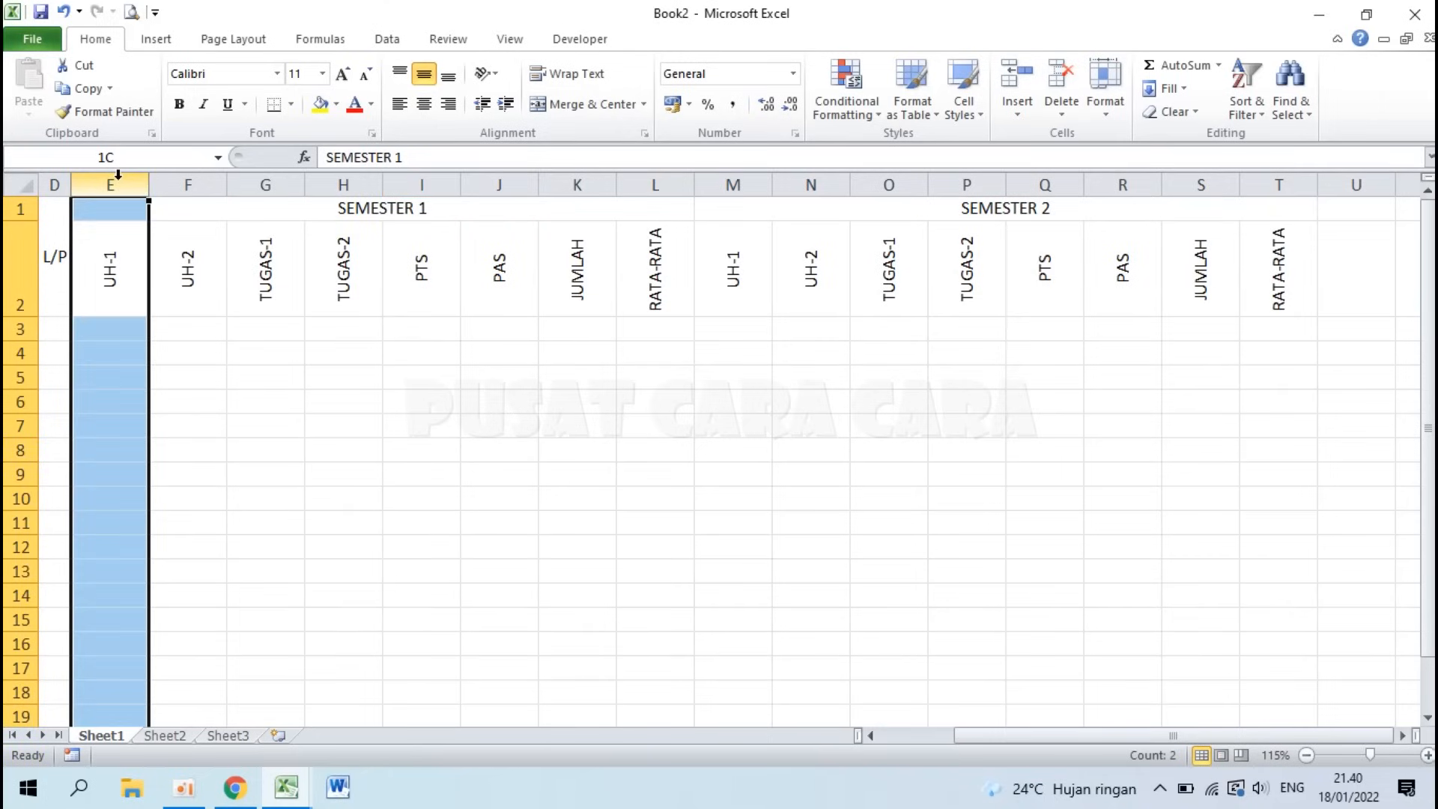
drag(117, 179, 1283, 169)
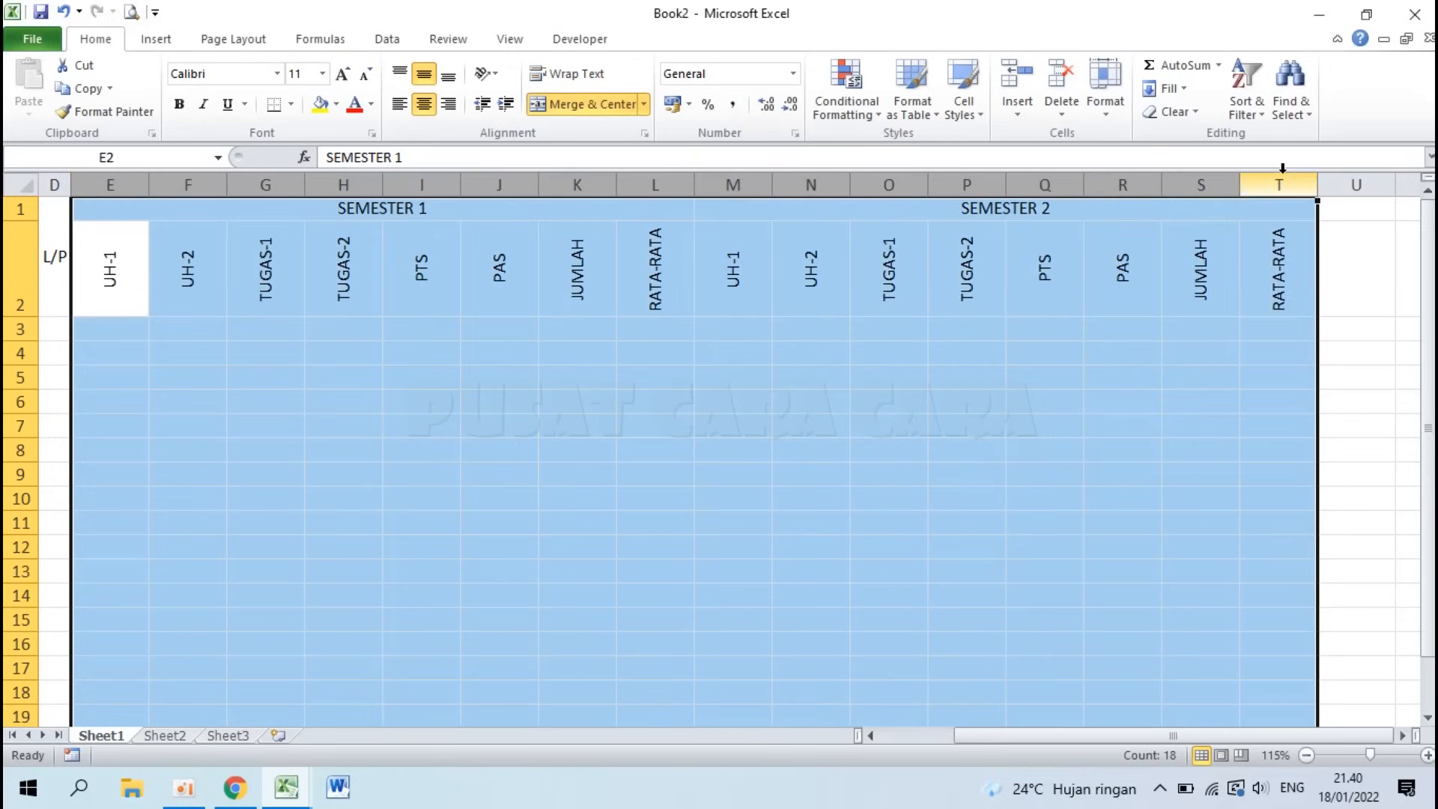
right_click(1192, 183)
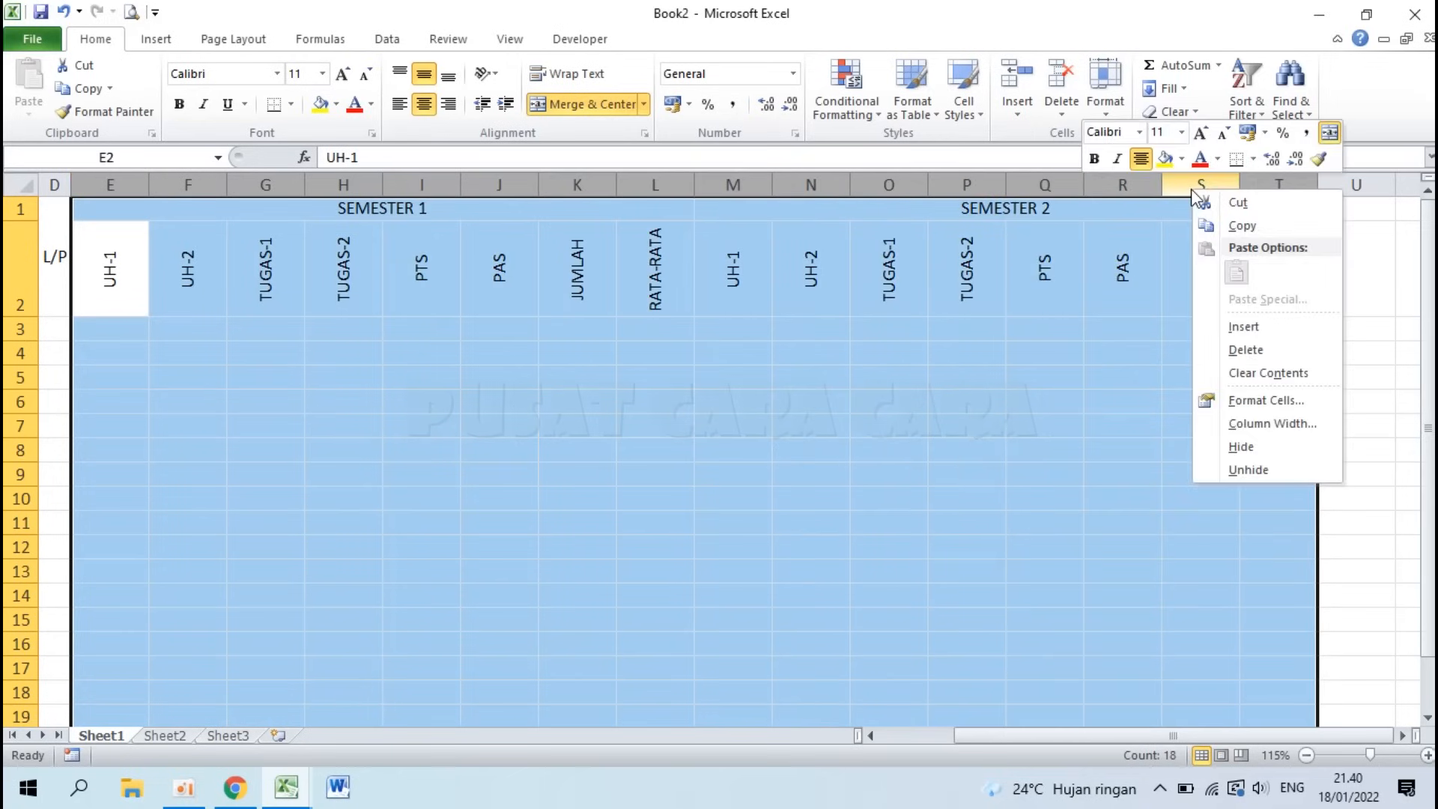
click(1271, 424)
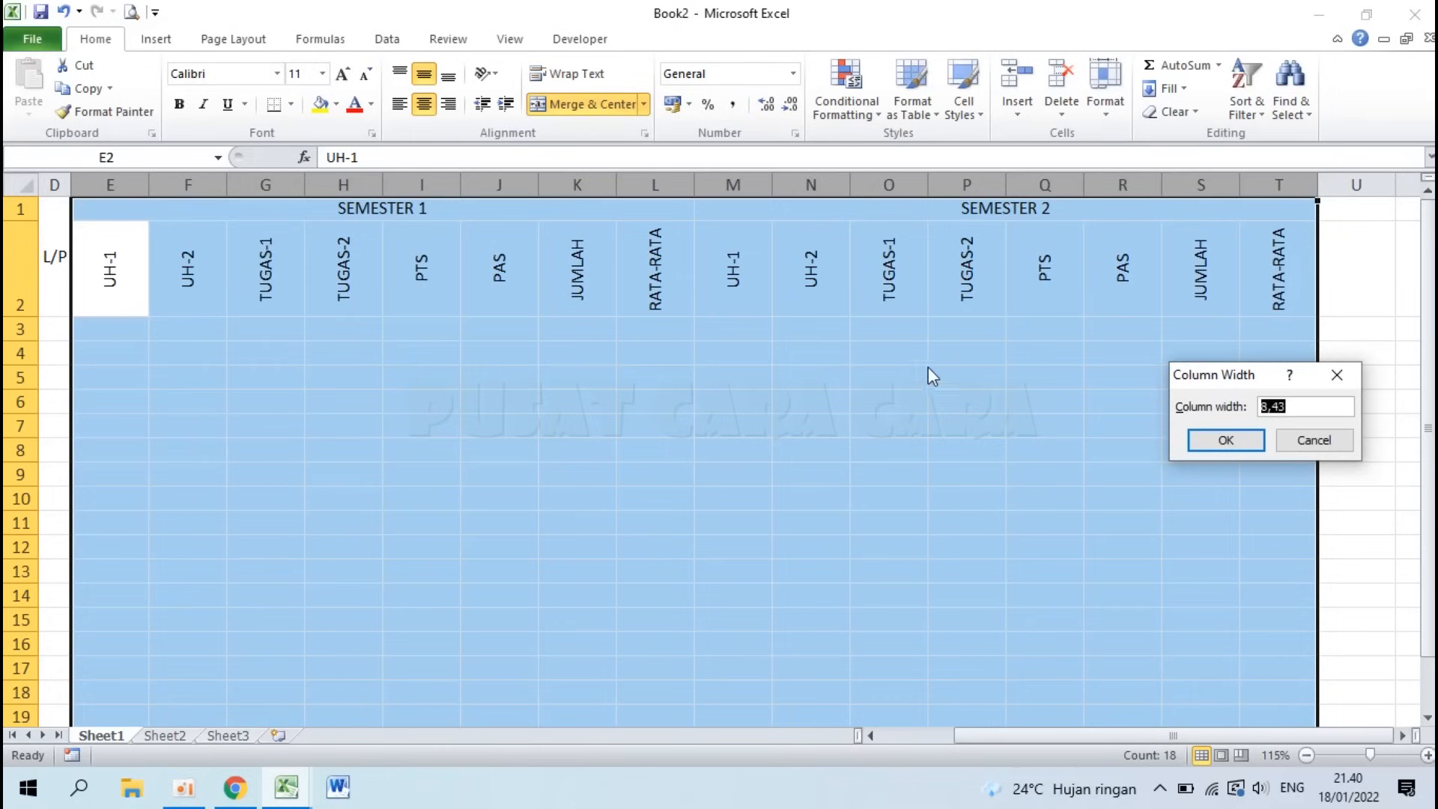
text(4)
key(Return)
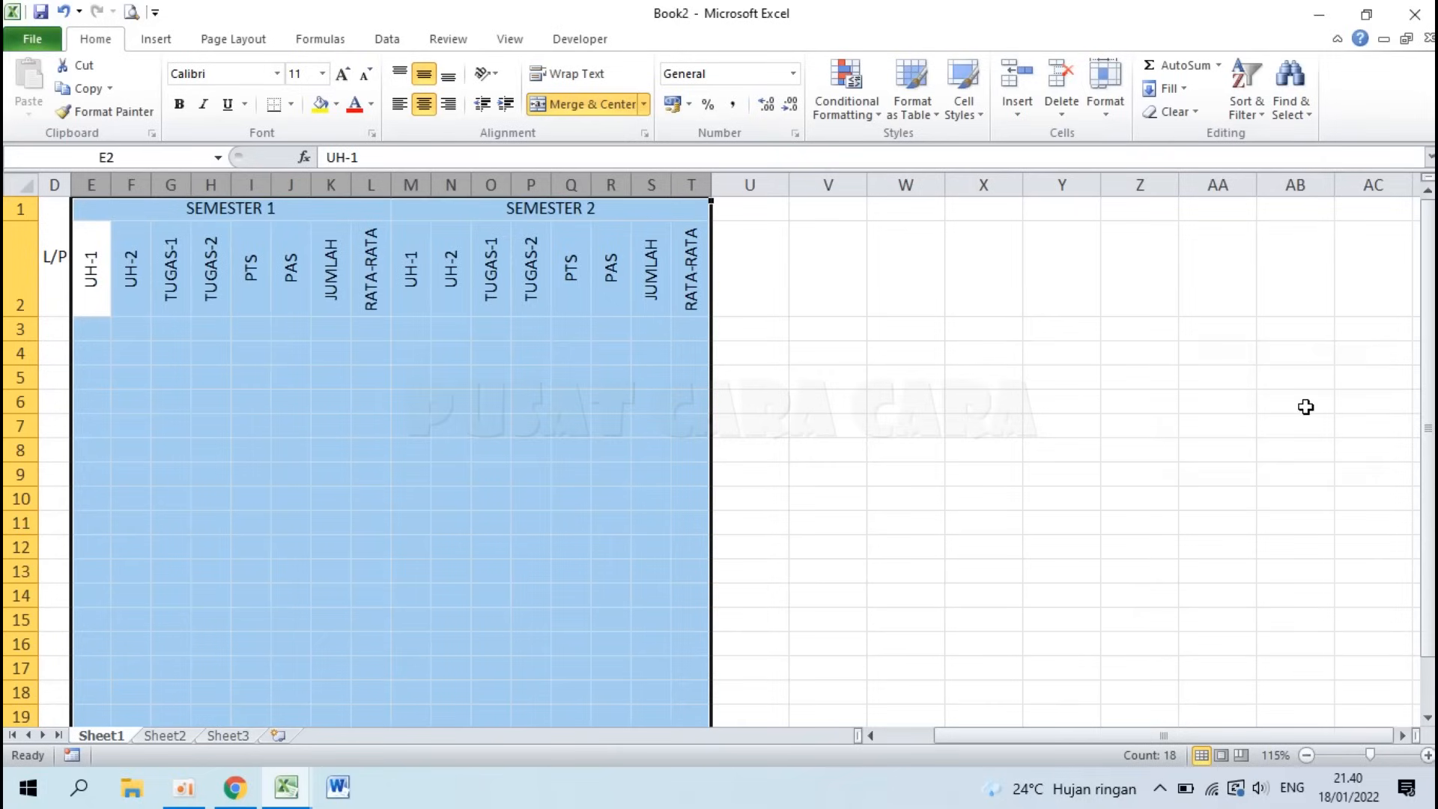
click(546, 395)
click(759, 214)
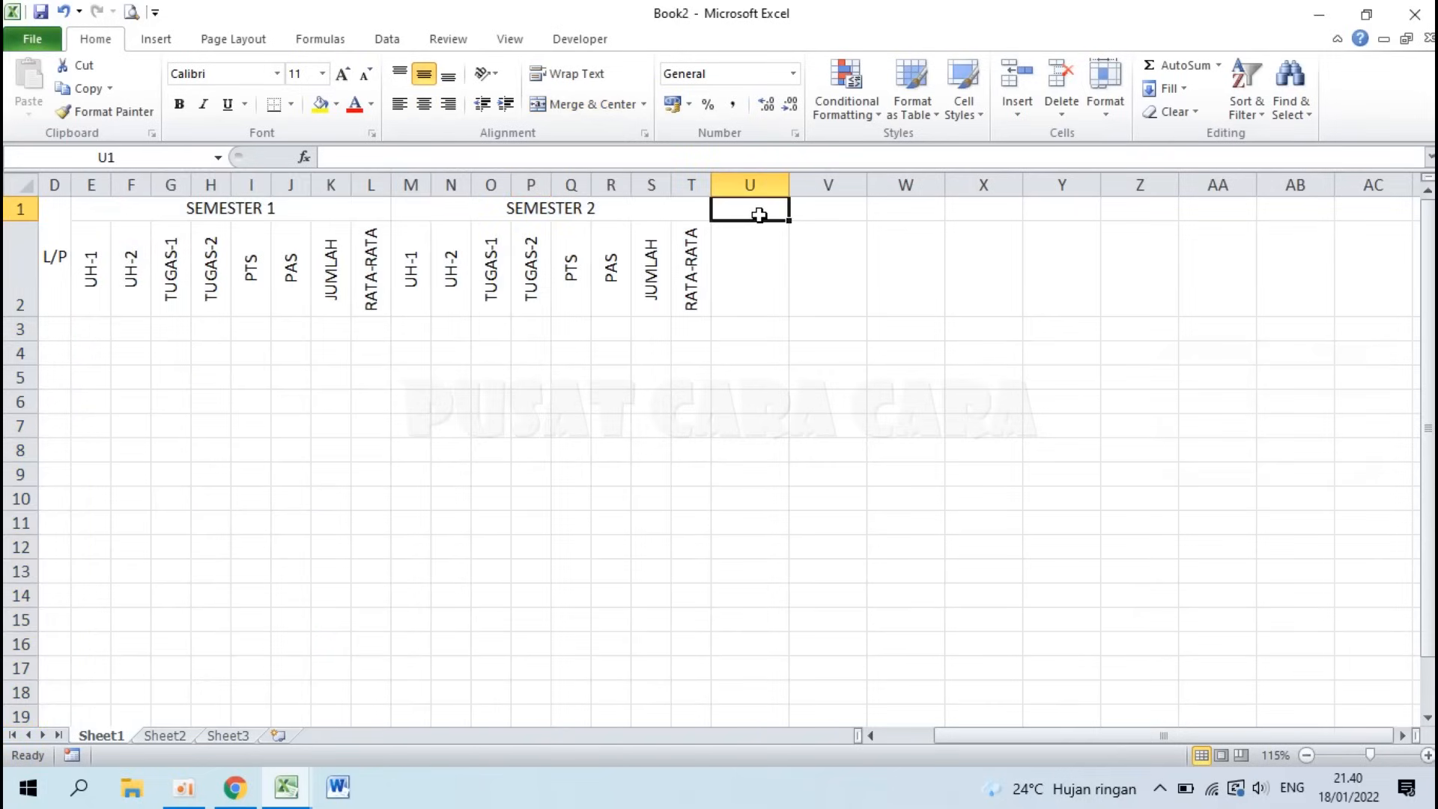
click(287, 786)
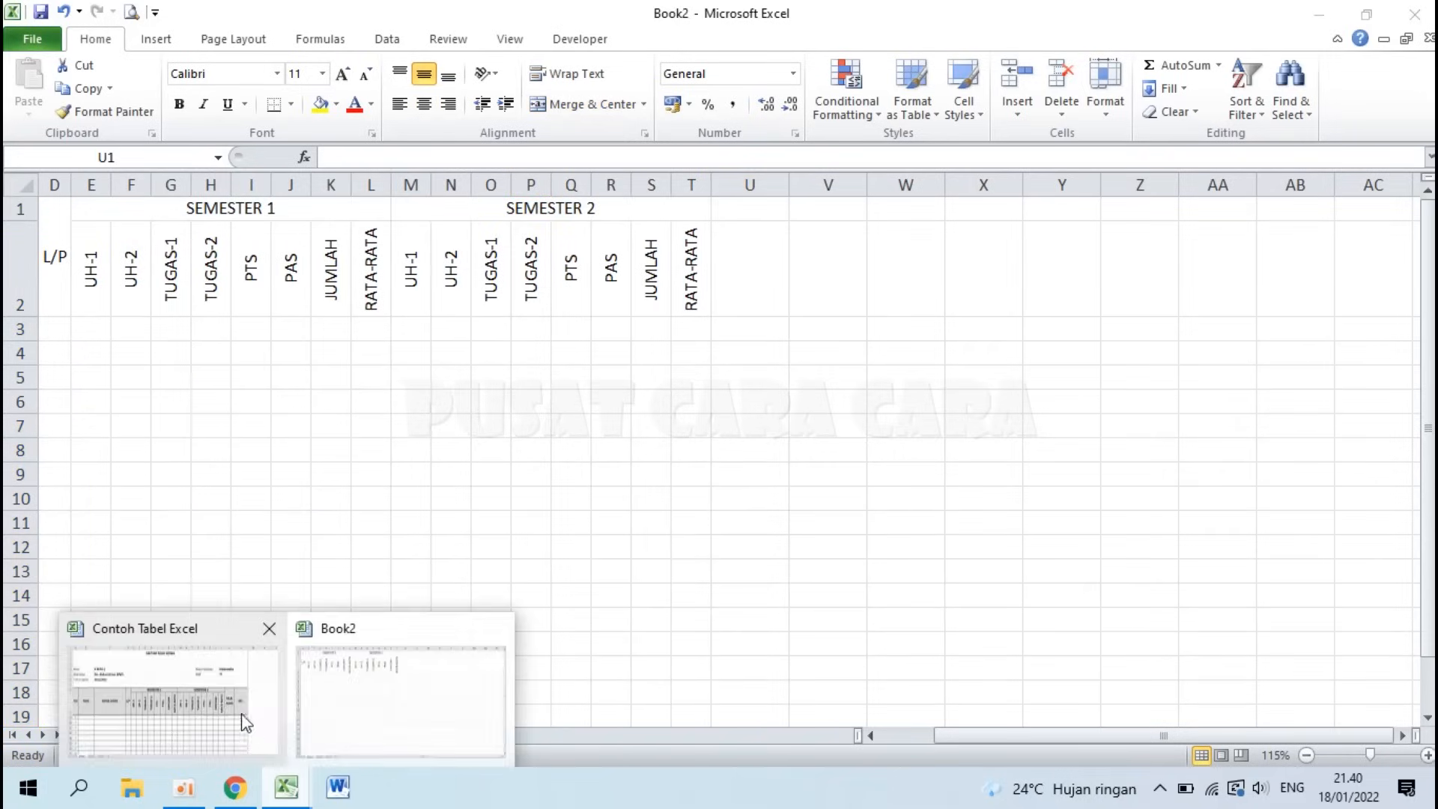
click(255, 730)
click(1083, 442)
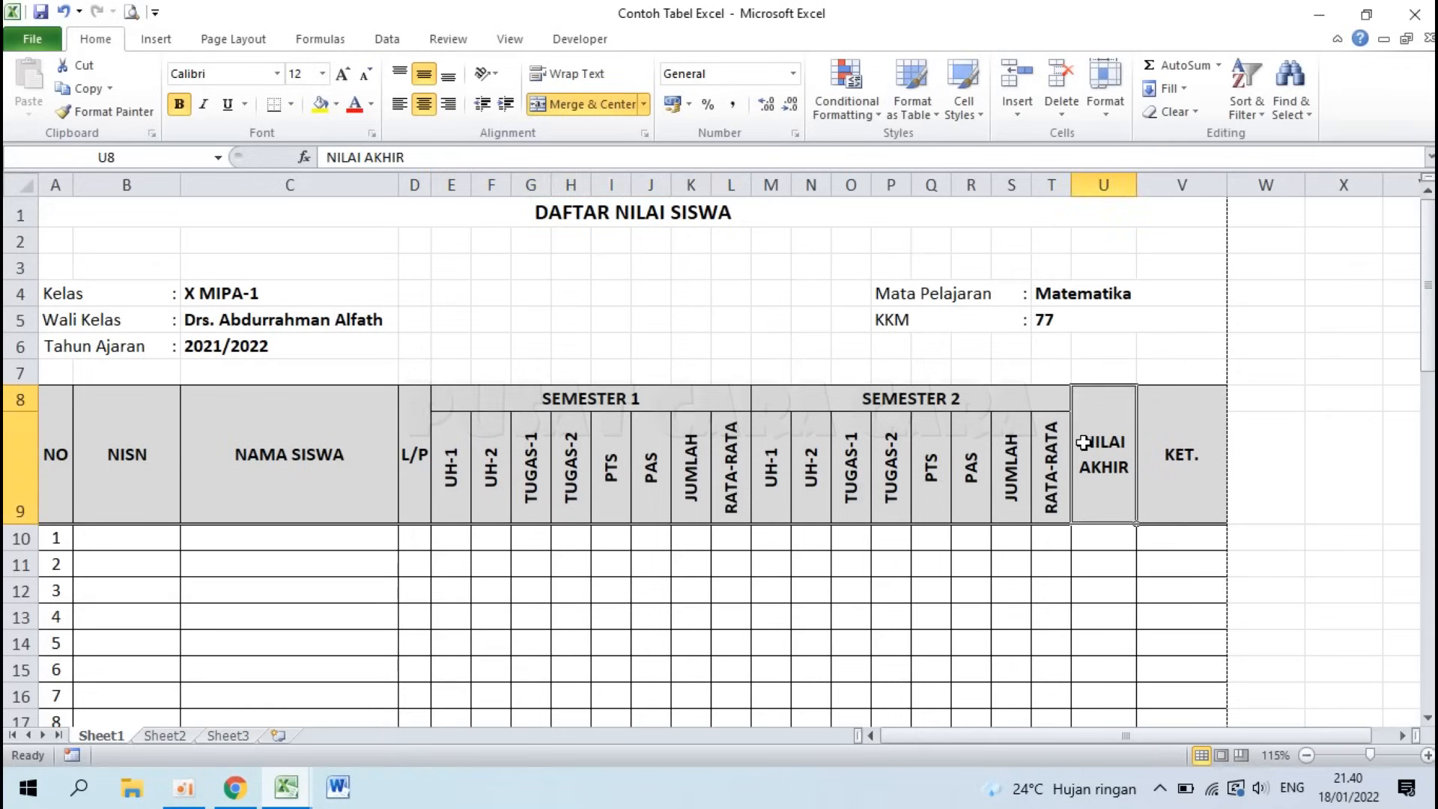
click(1160, 442)
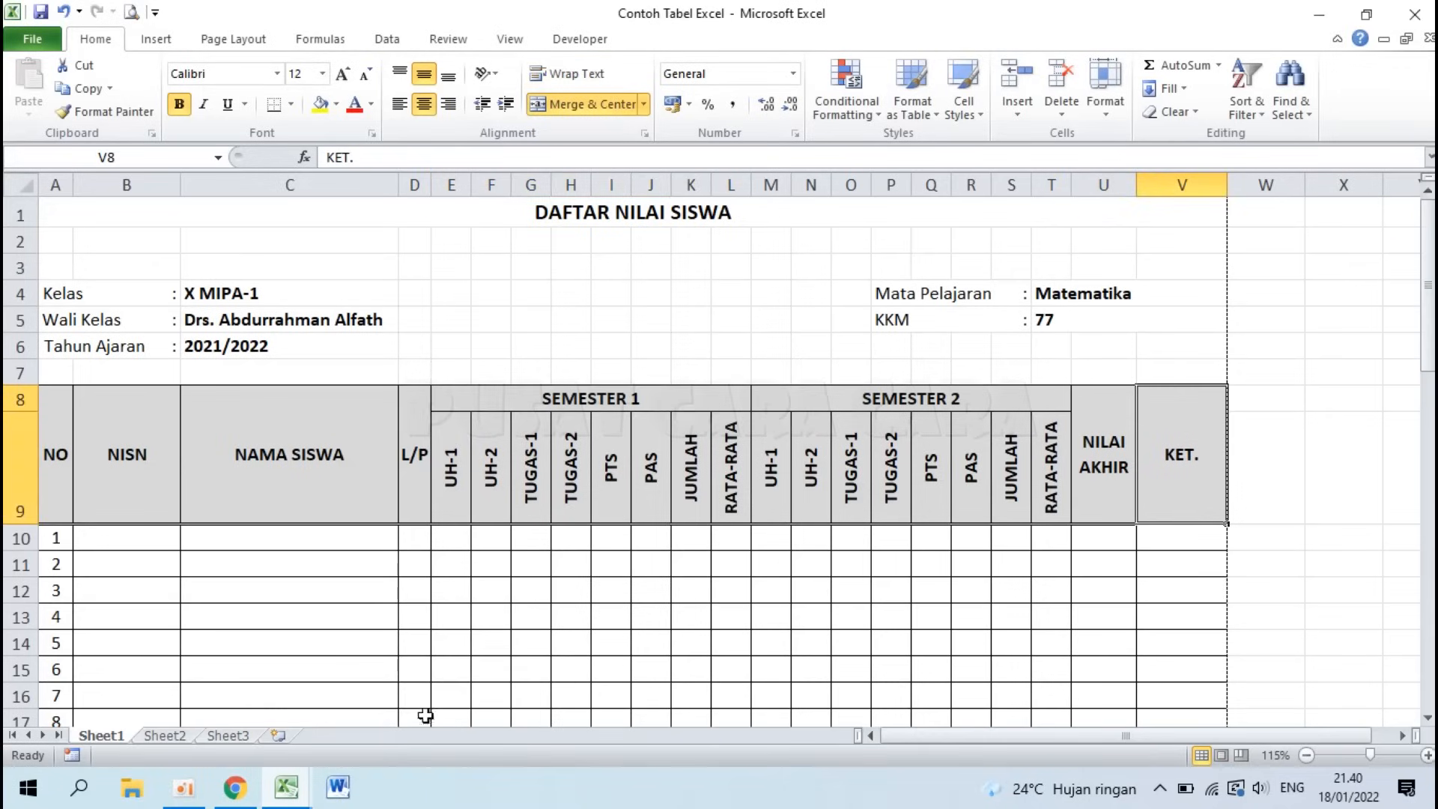
click(286, 786)
click(399, 681)
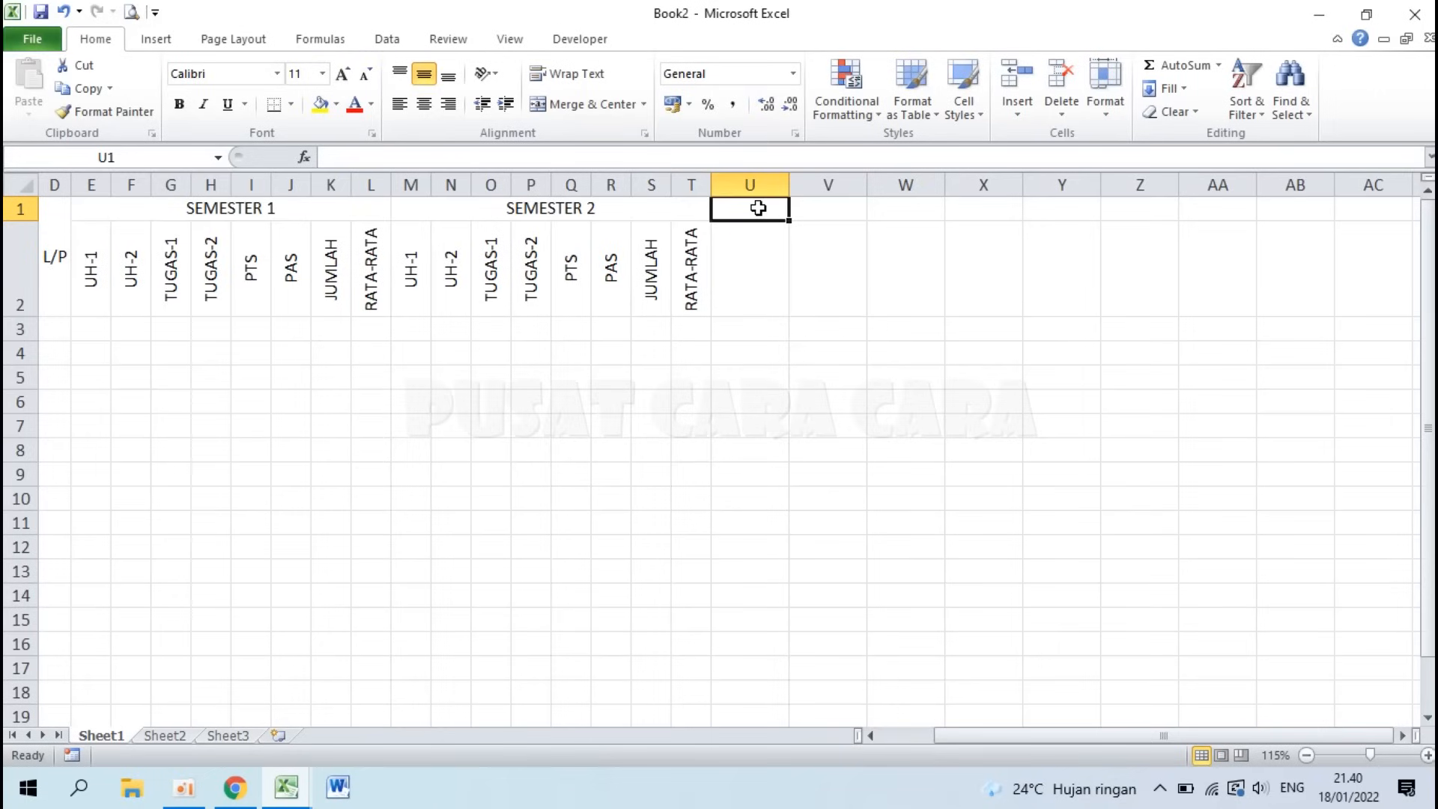
Step: Enter NILAI AKHIR in U1 and KET. in V1
text(NILAI AKHIR)
key(Tab)
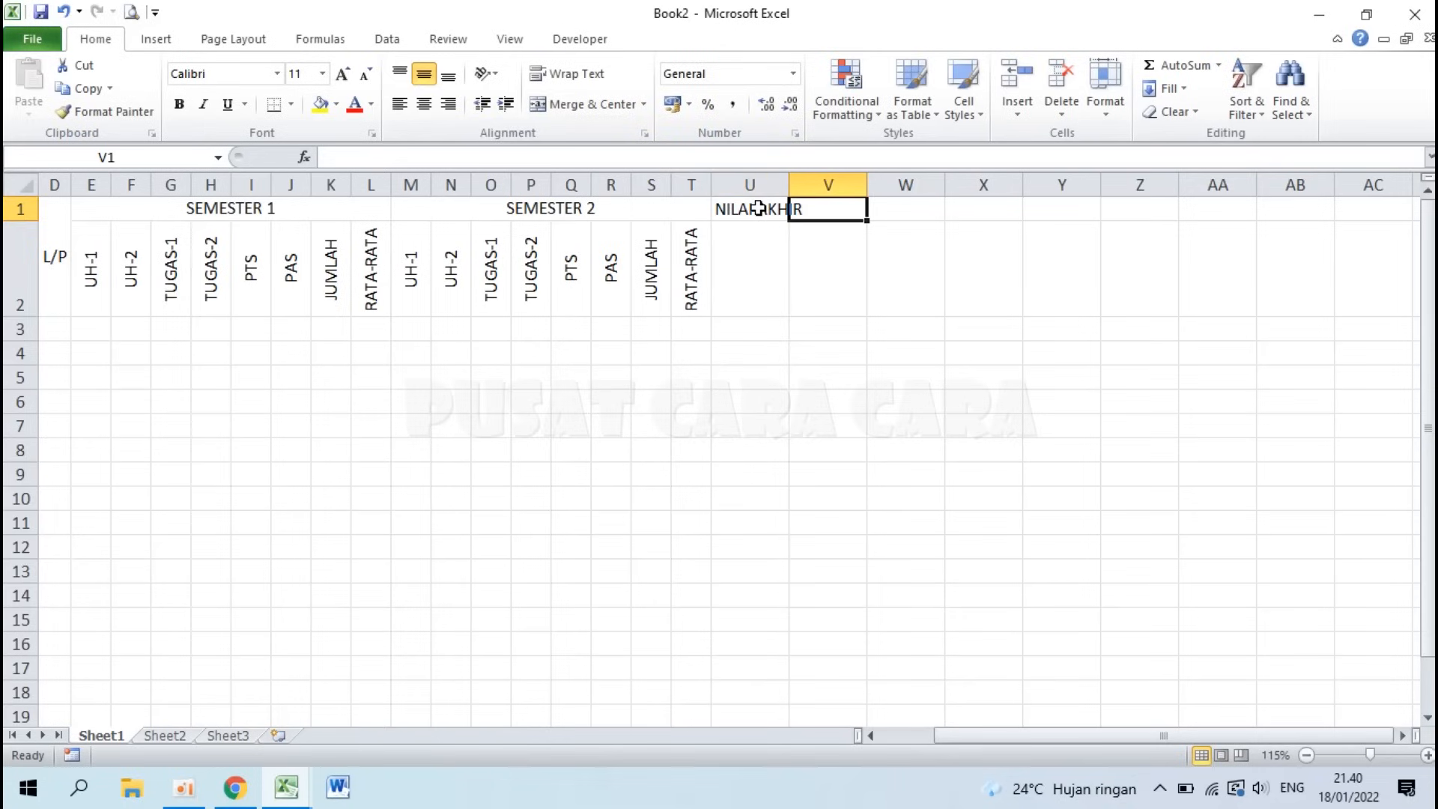
text(KET)
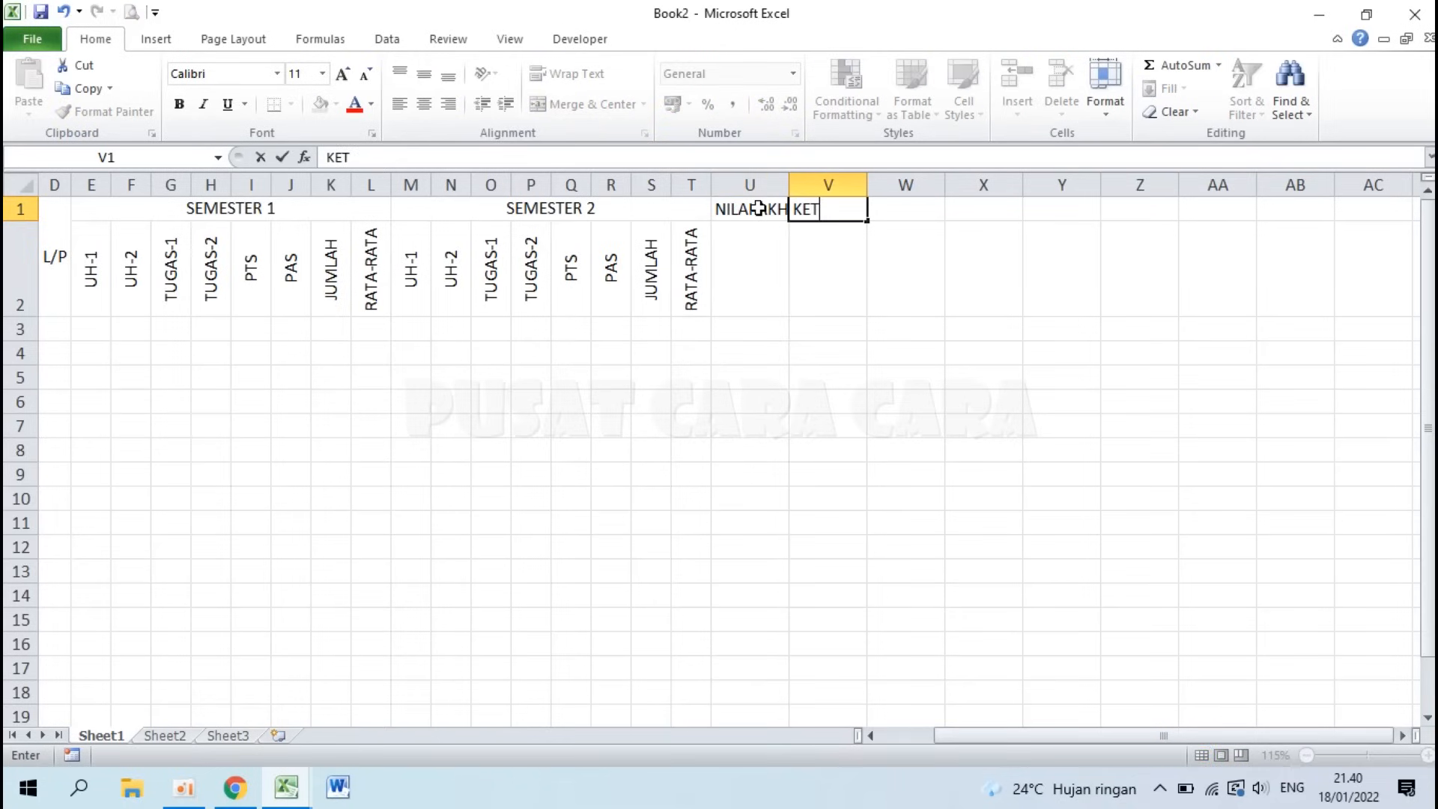
text(.)
key(Return)
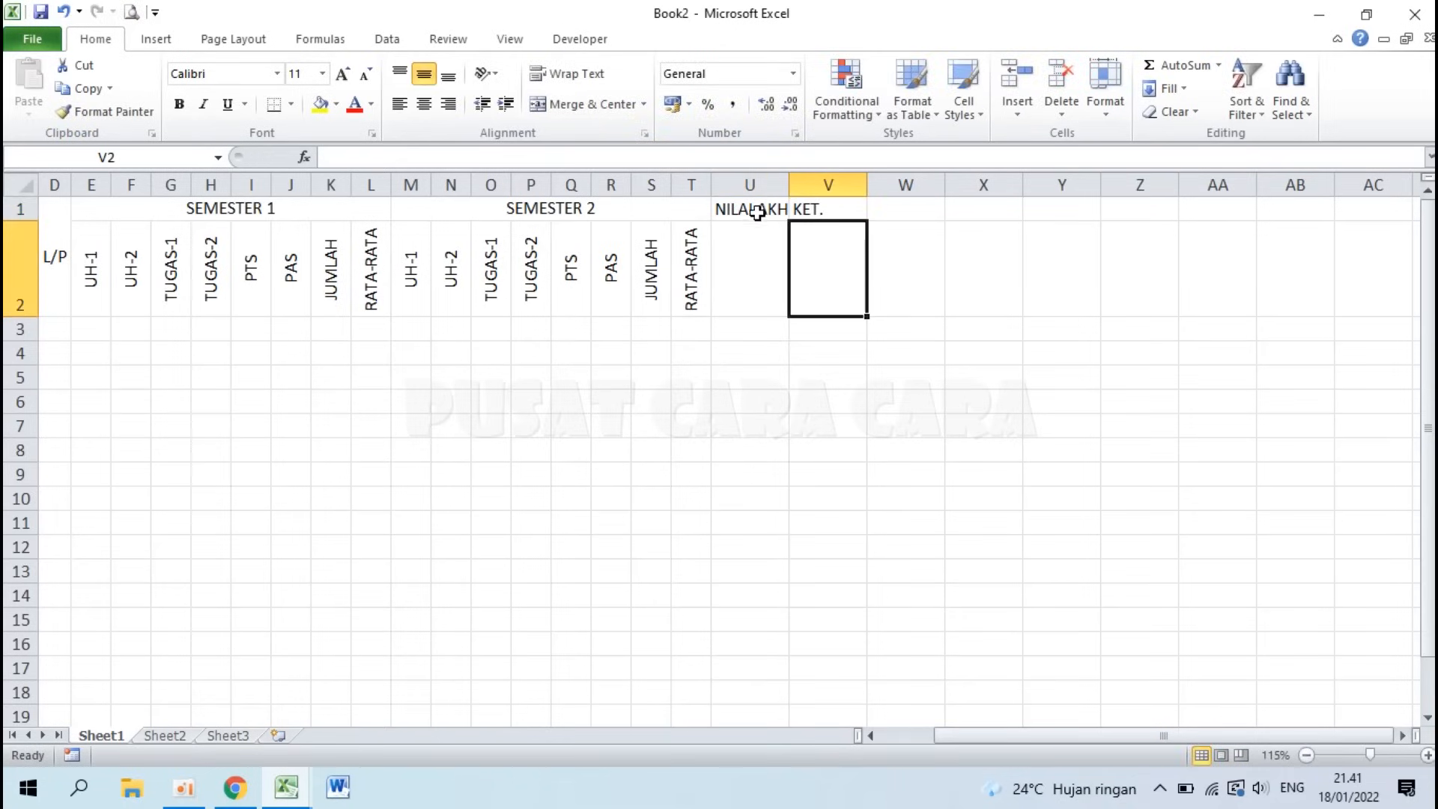
Step: Merge and centre U1:U2, then copy that format onto the KET. header in V1
drag(749, 209, 750, 245)
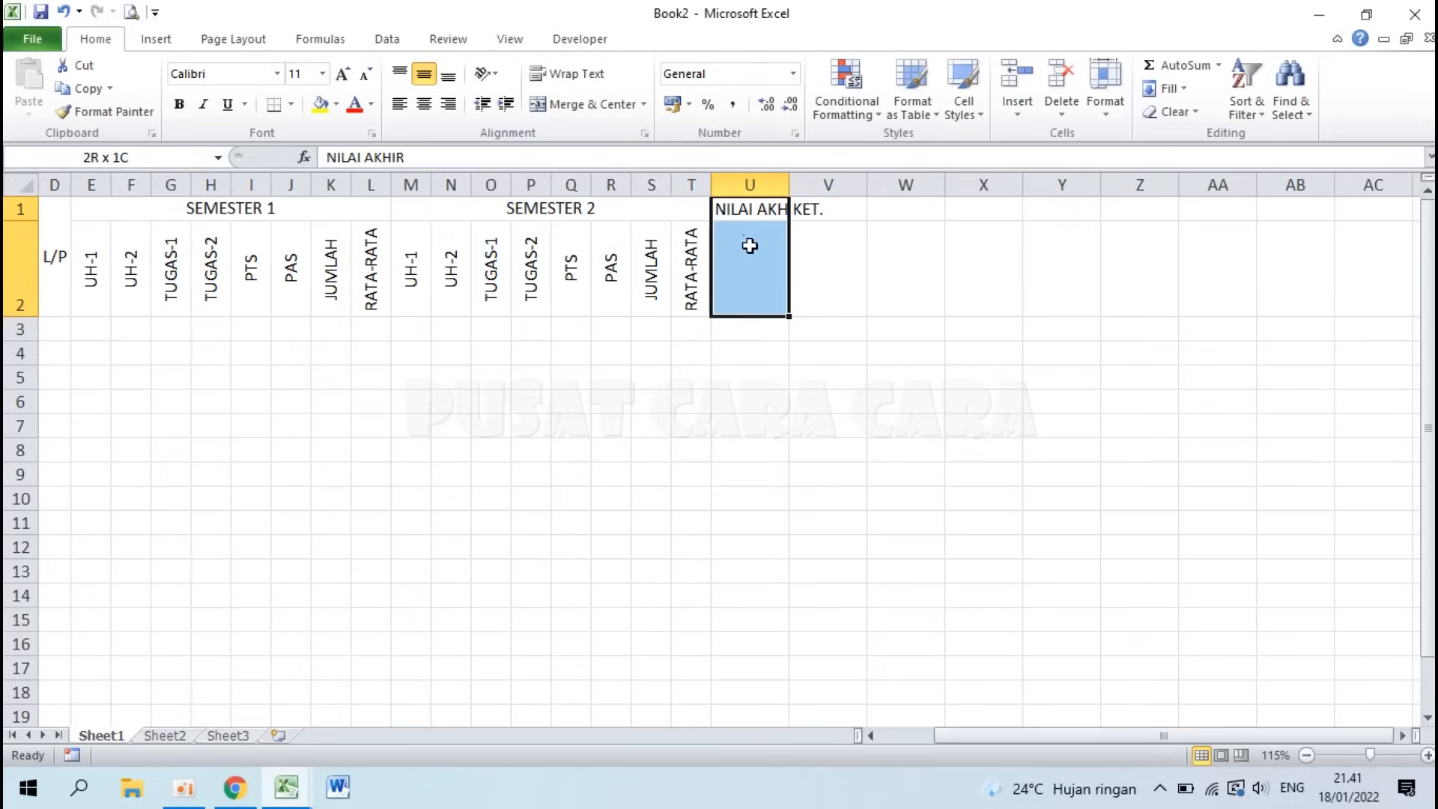
click(600, 113)
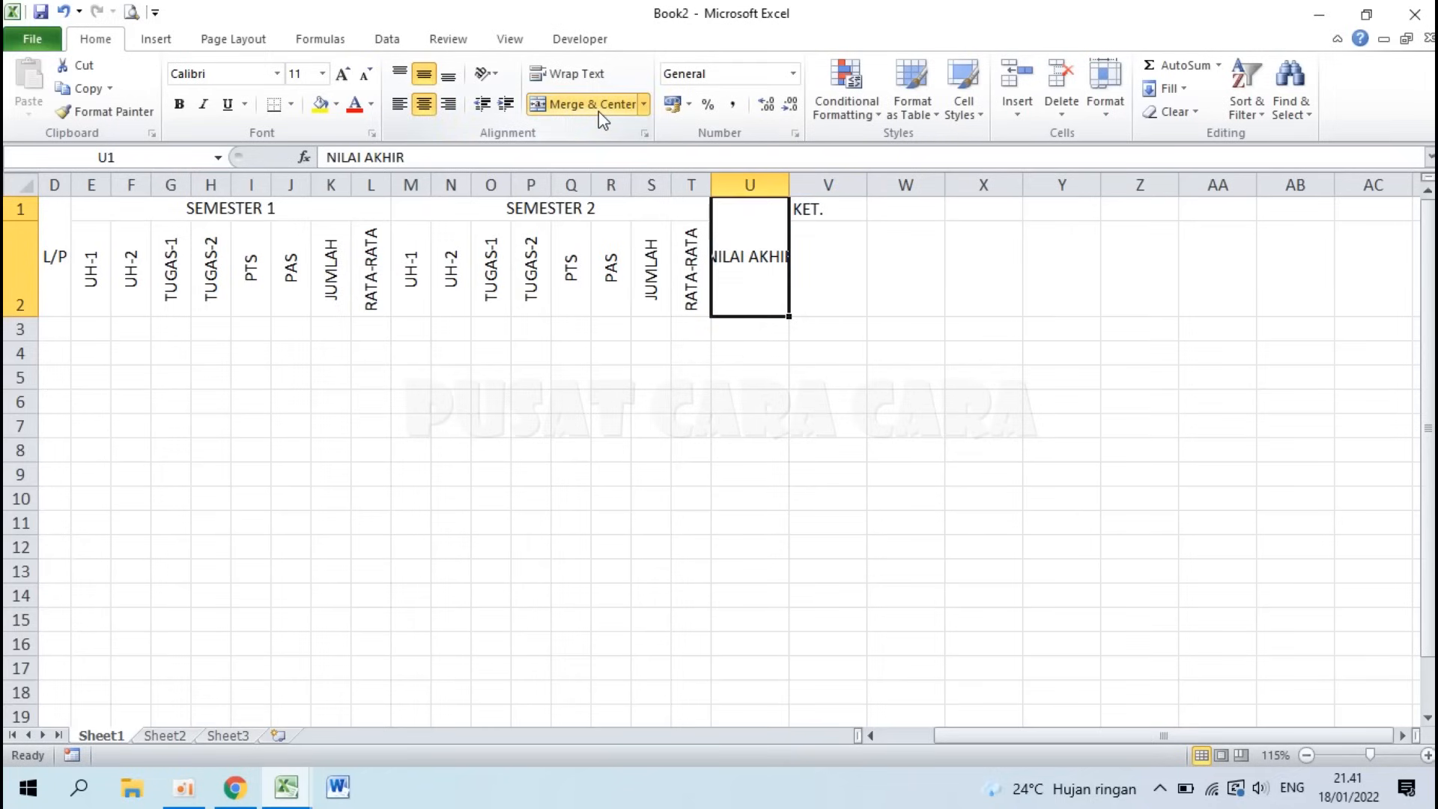
click(144, 112)
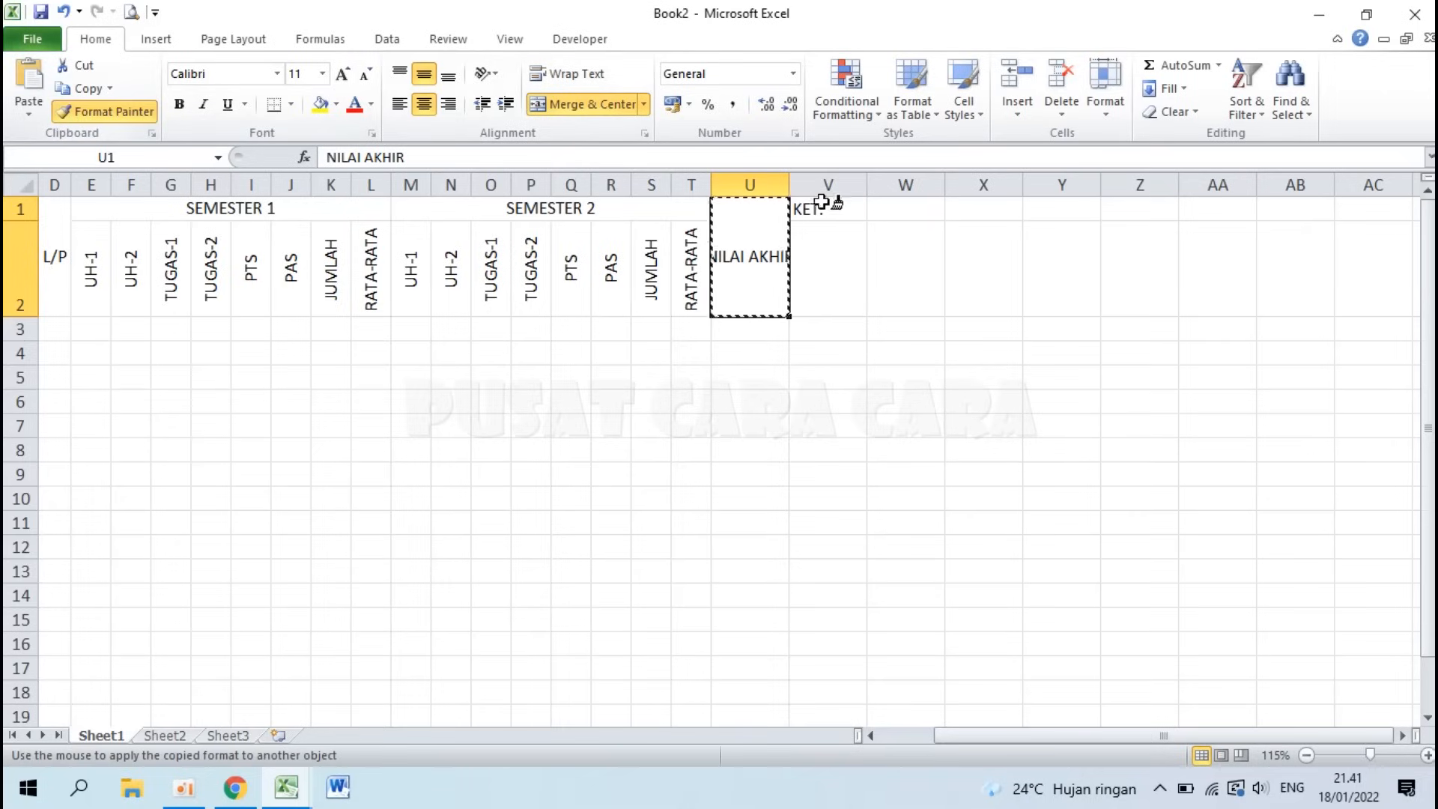
click(825, 210)
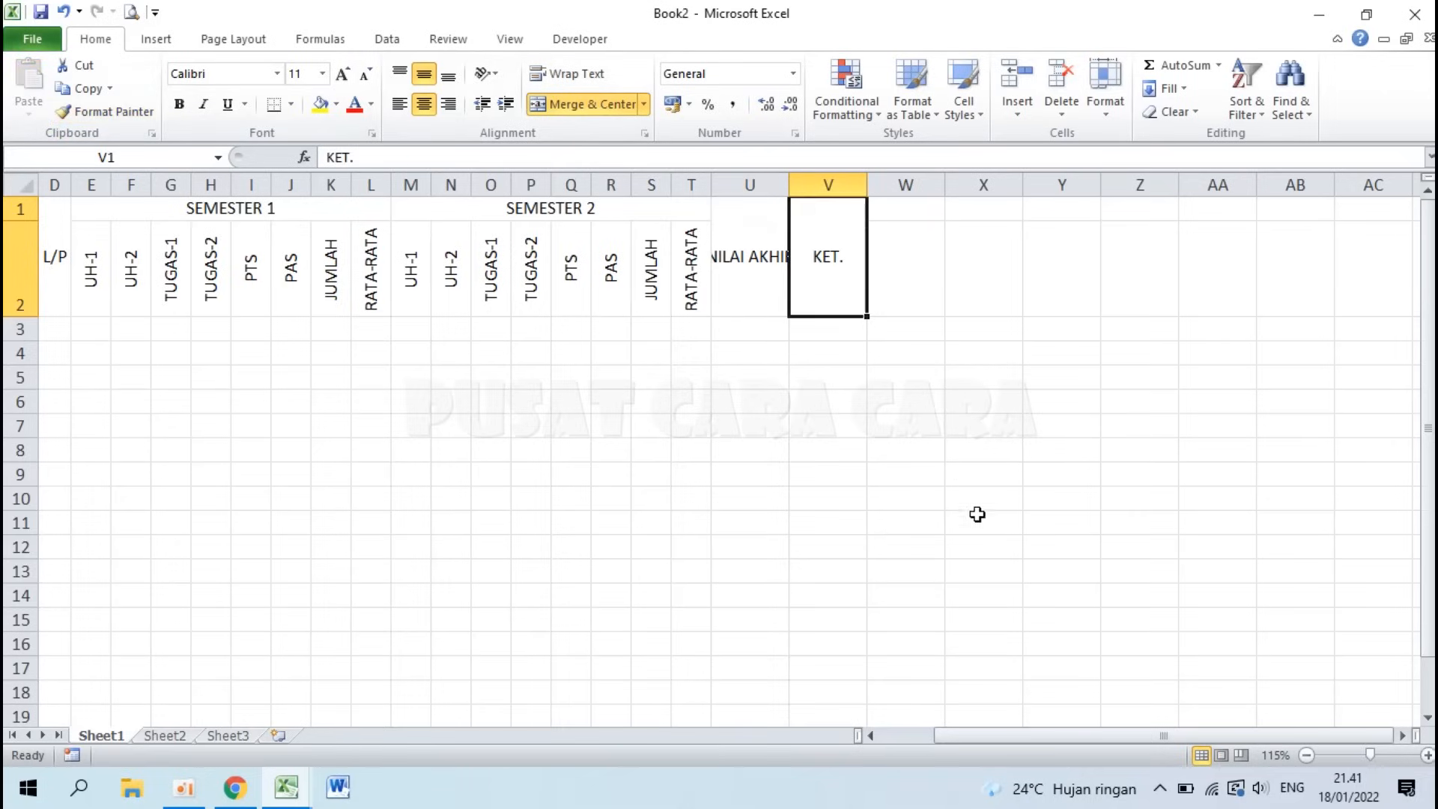
click(750, 250)
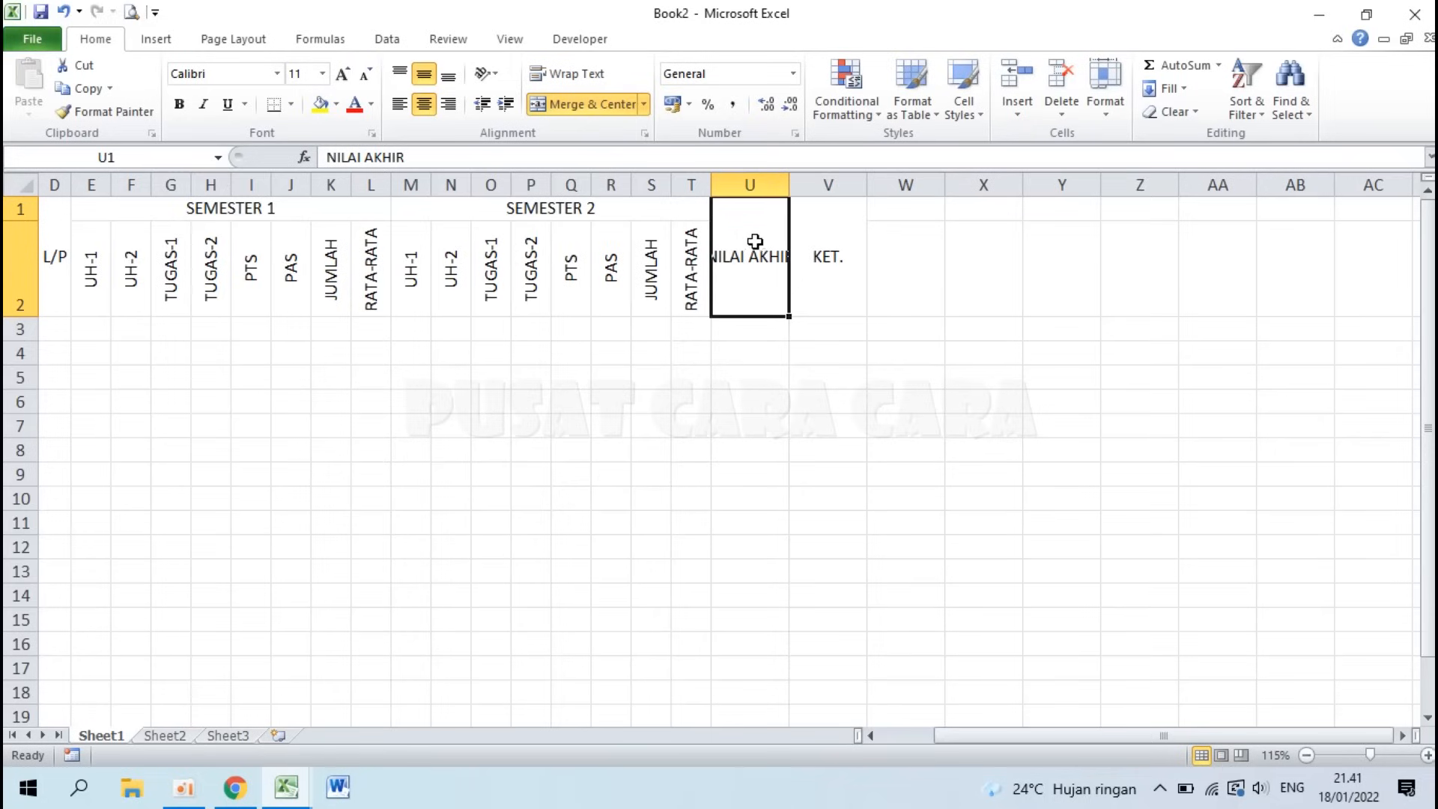
click(573, 76)
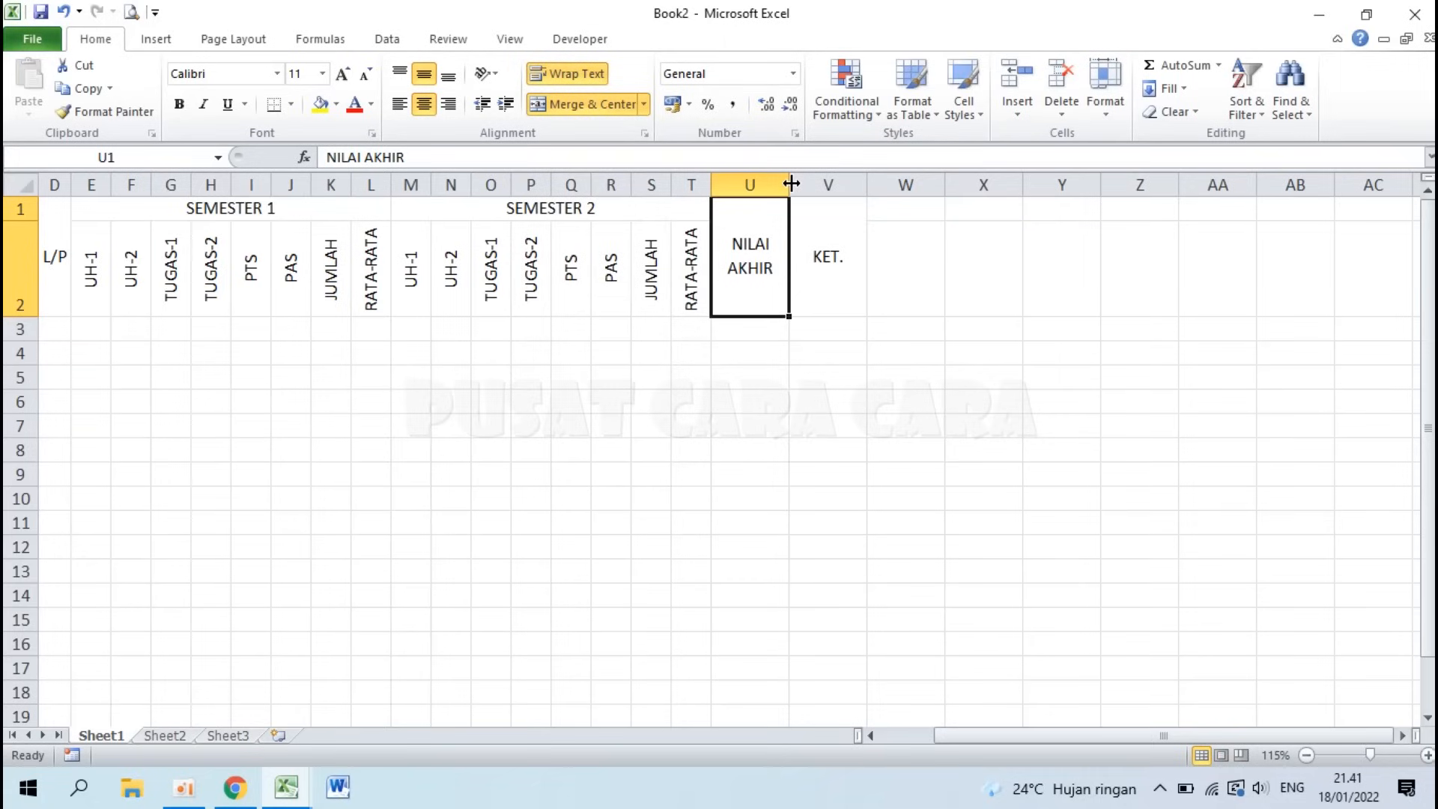
drag(791, 184, 911, 183)
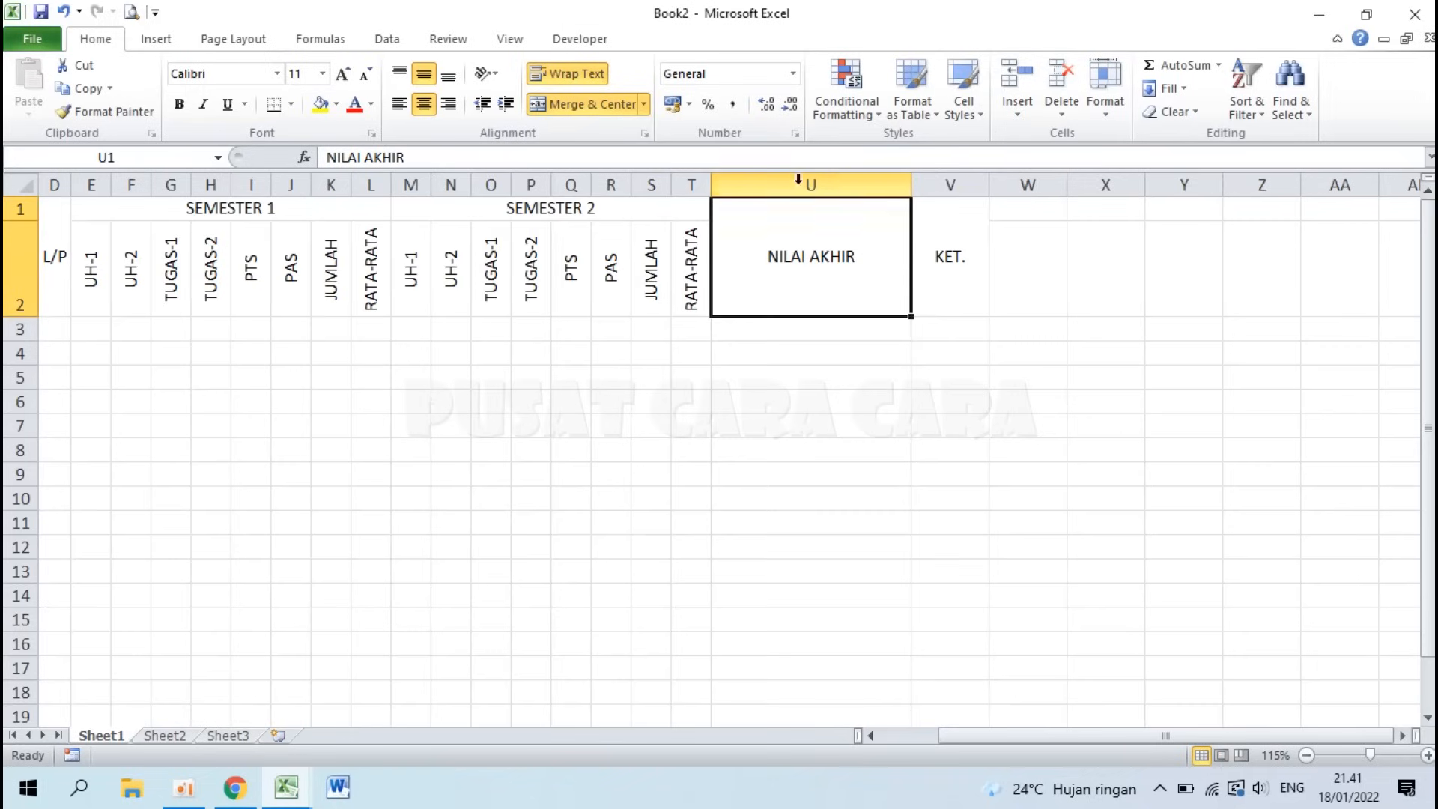
drag(911, 183, 773, 196)
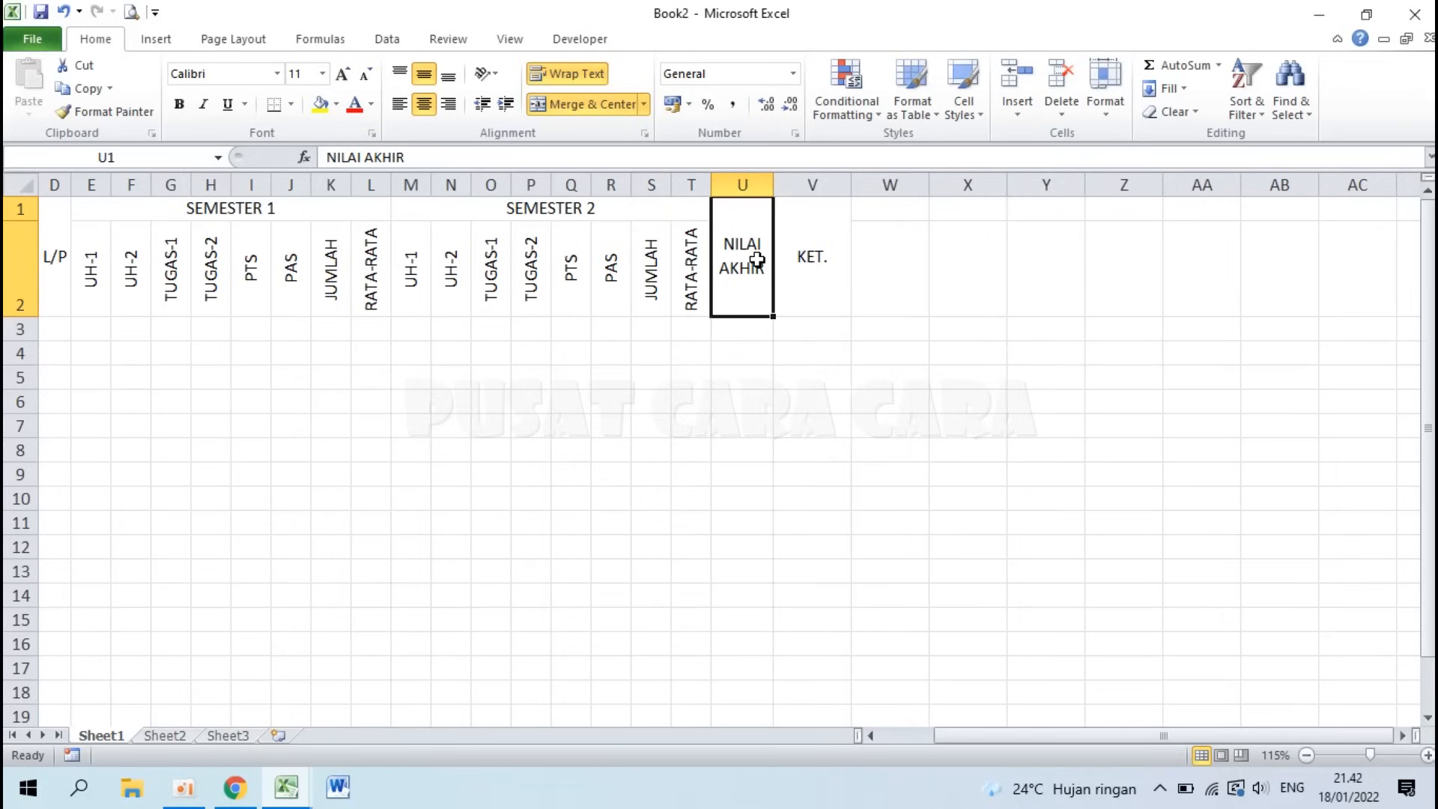
key(ctrl+z)
key(ctrl+z)
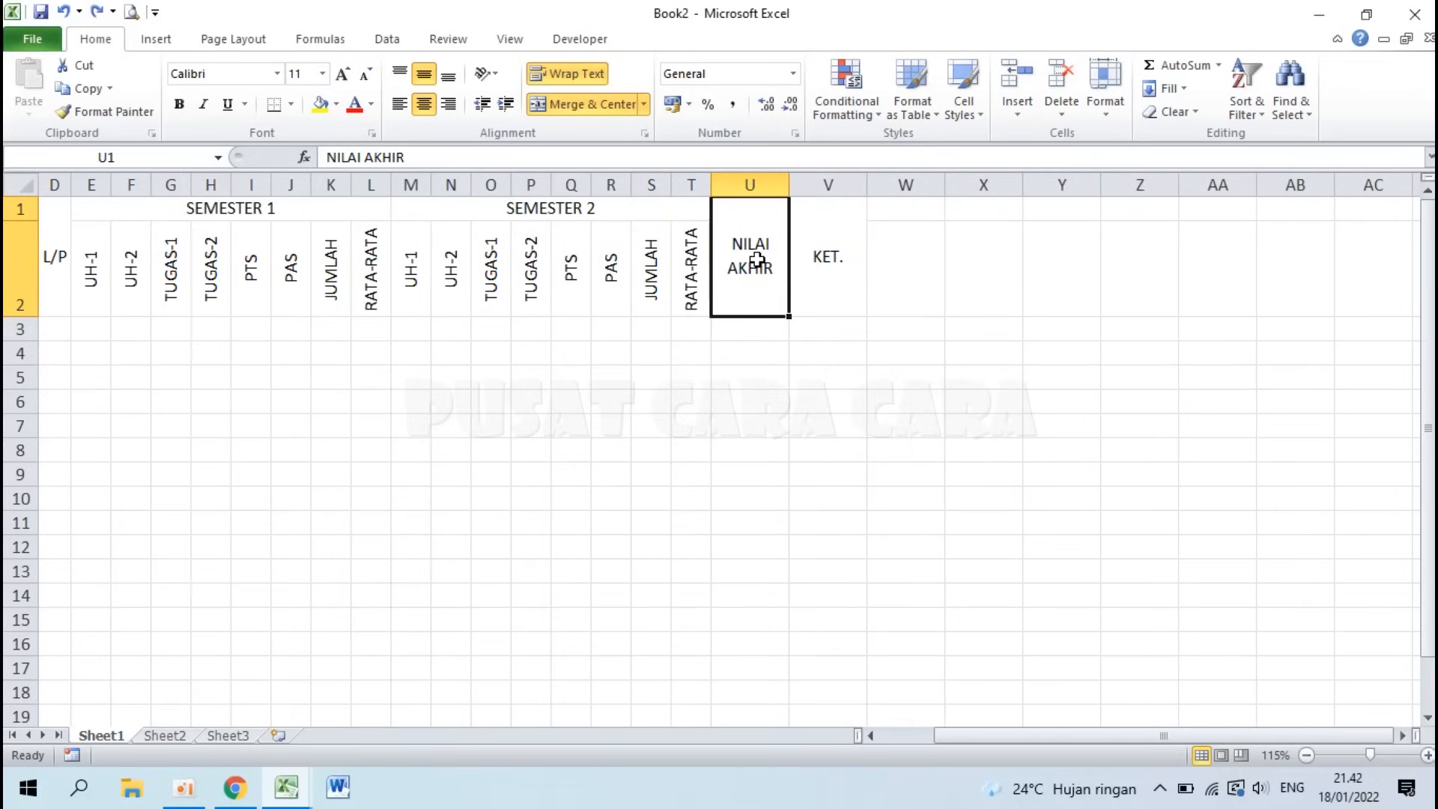
key(ctrl+z)
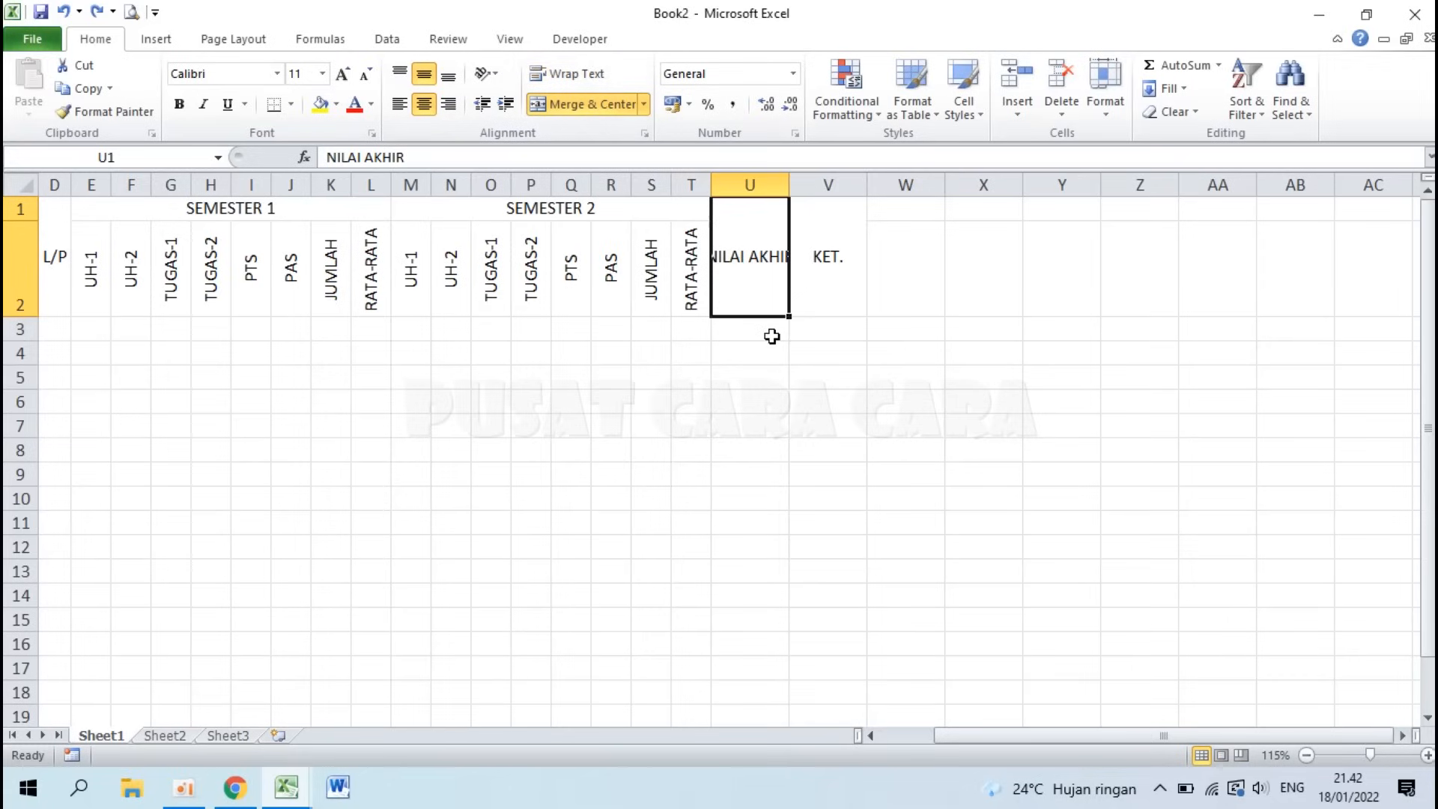
Step: Split the U1 header so NILAI and AKHIR sit on separate lines, then widen column U
double_click(761, 255)
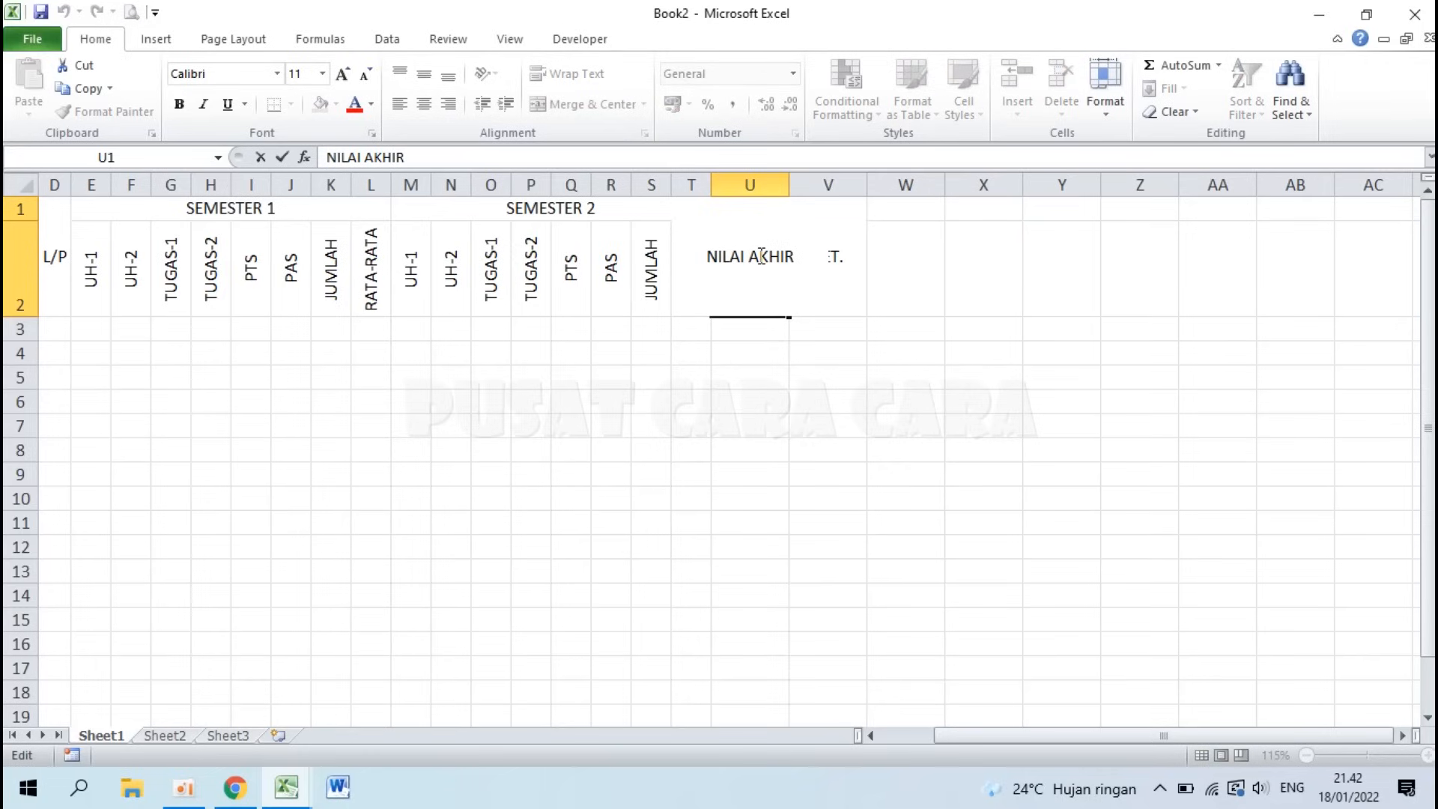
key(alt)
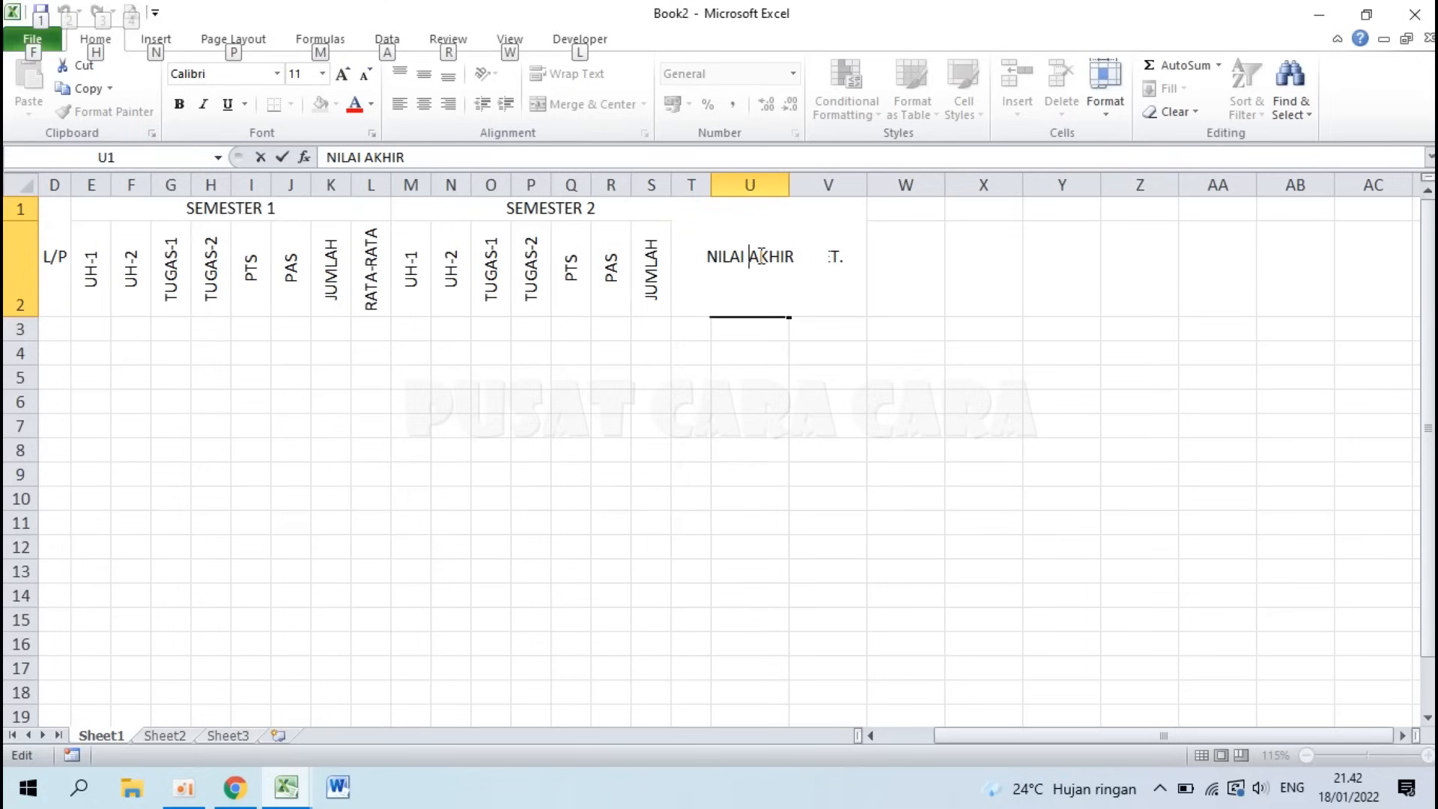
key(alt+Return)
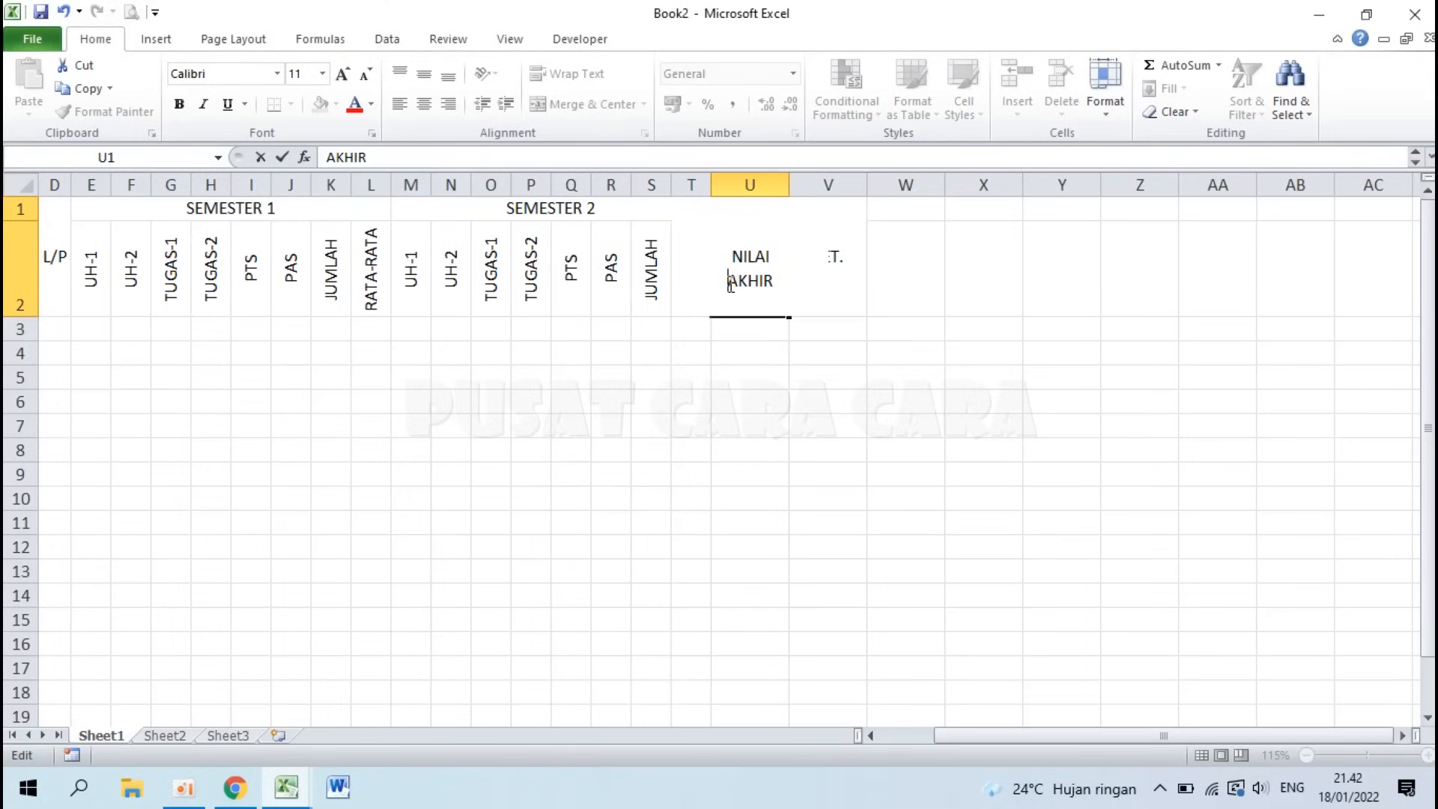
key(Return)
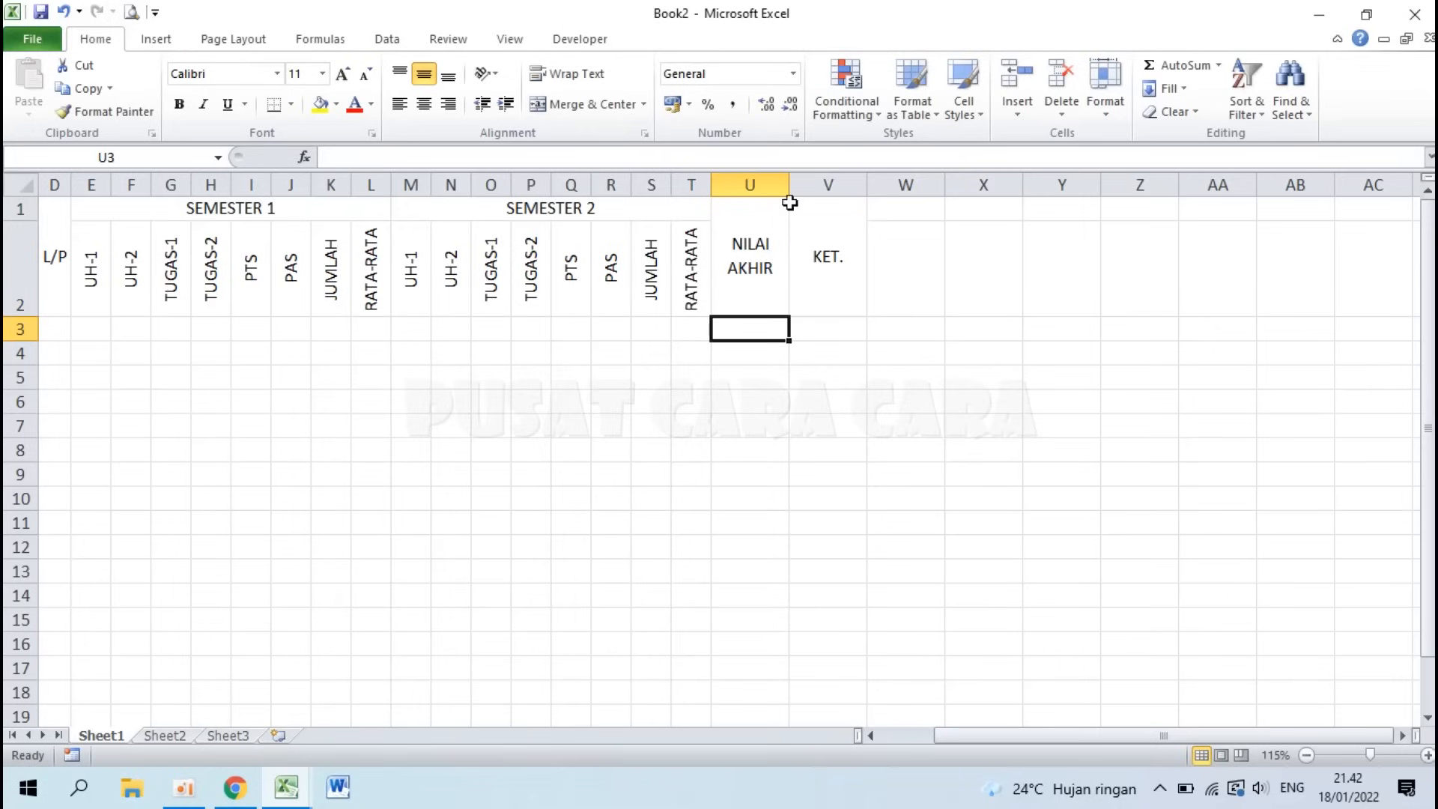
drag(789, 184, 1015, 186)
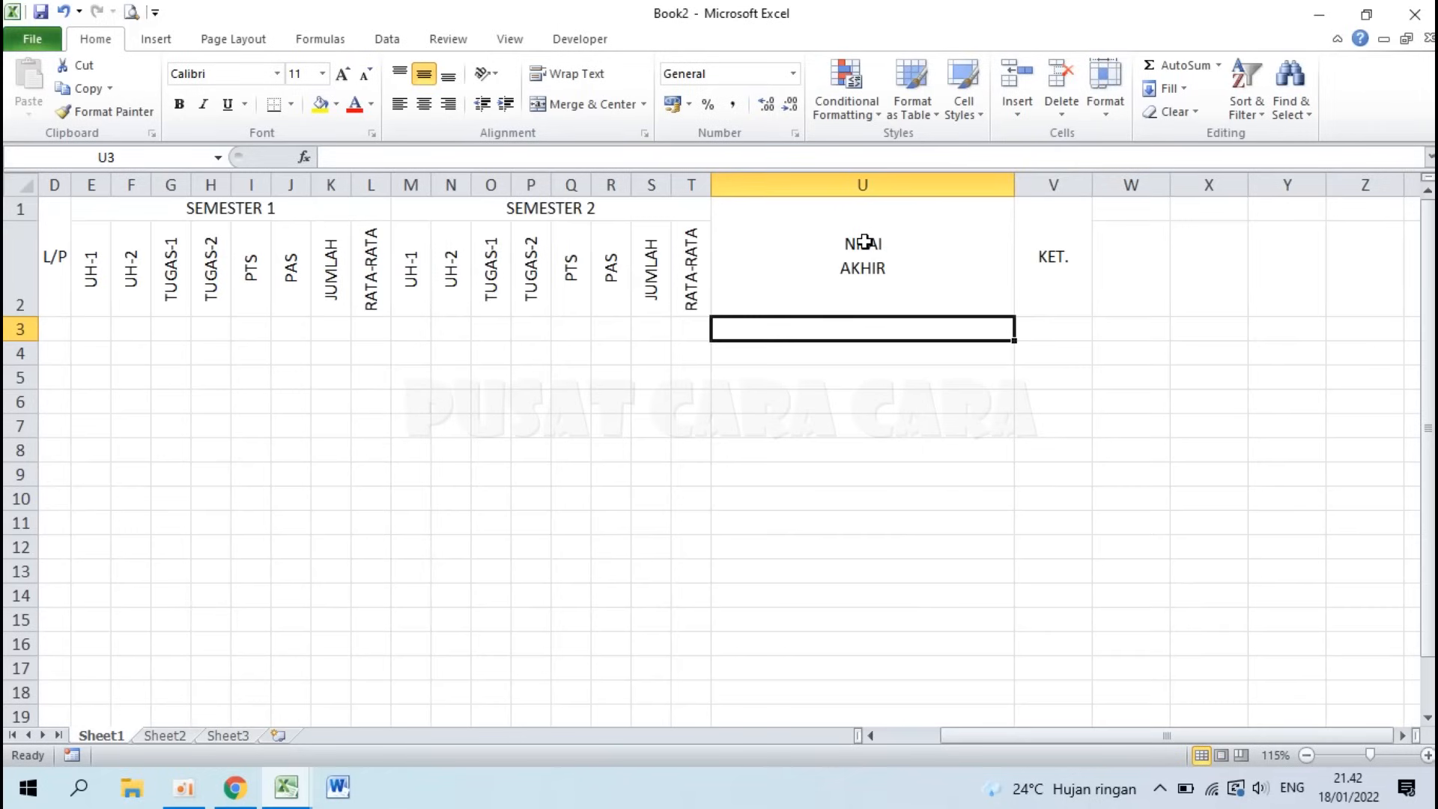
Step: Undo the column U widening and set column U to width 7
key(ctrl+z)
key(ctrl+z)
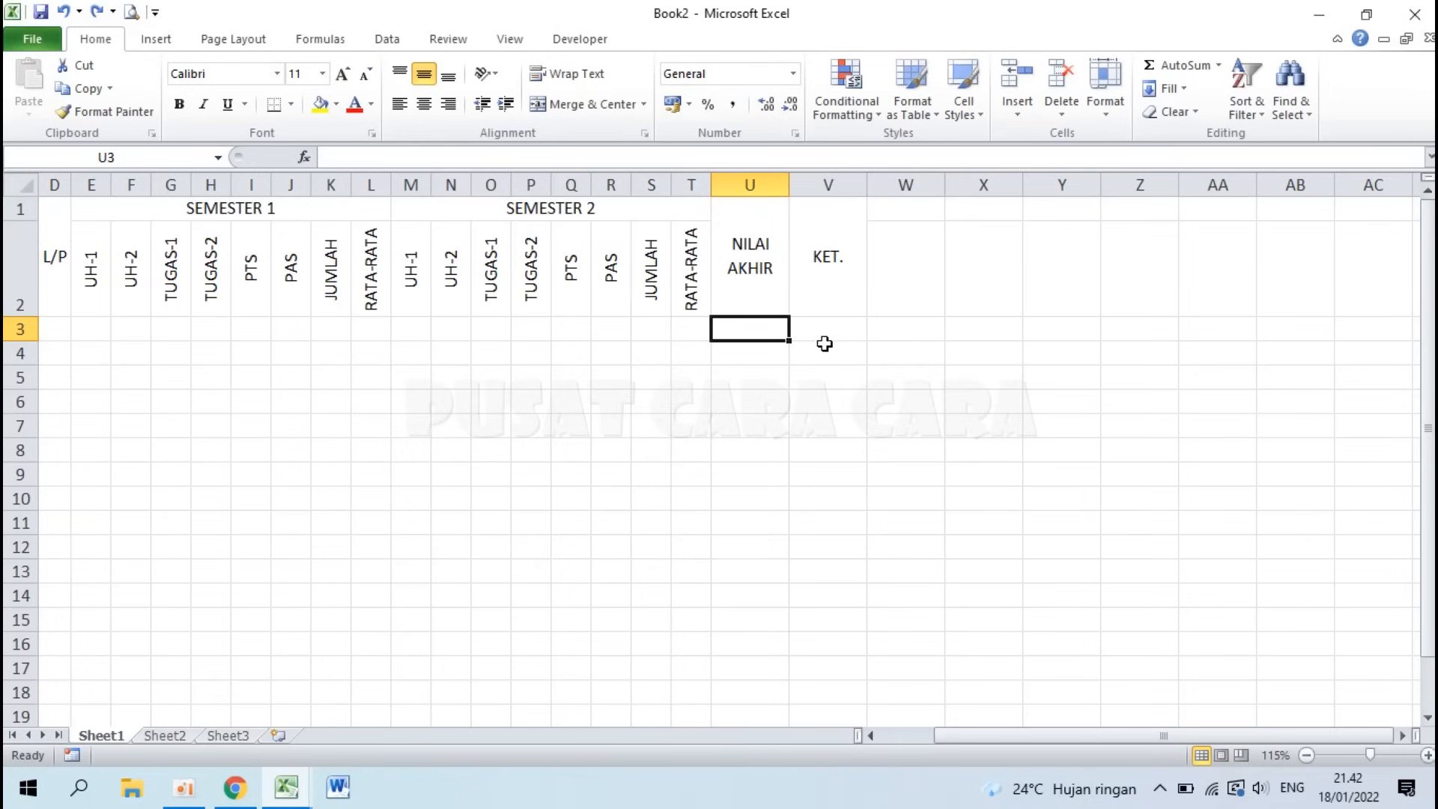
right_click(747, 184)
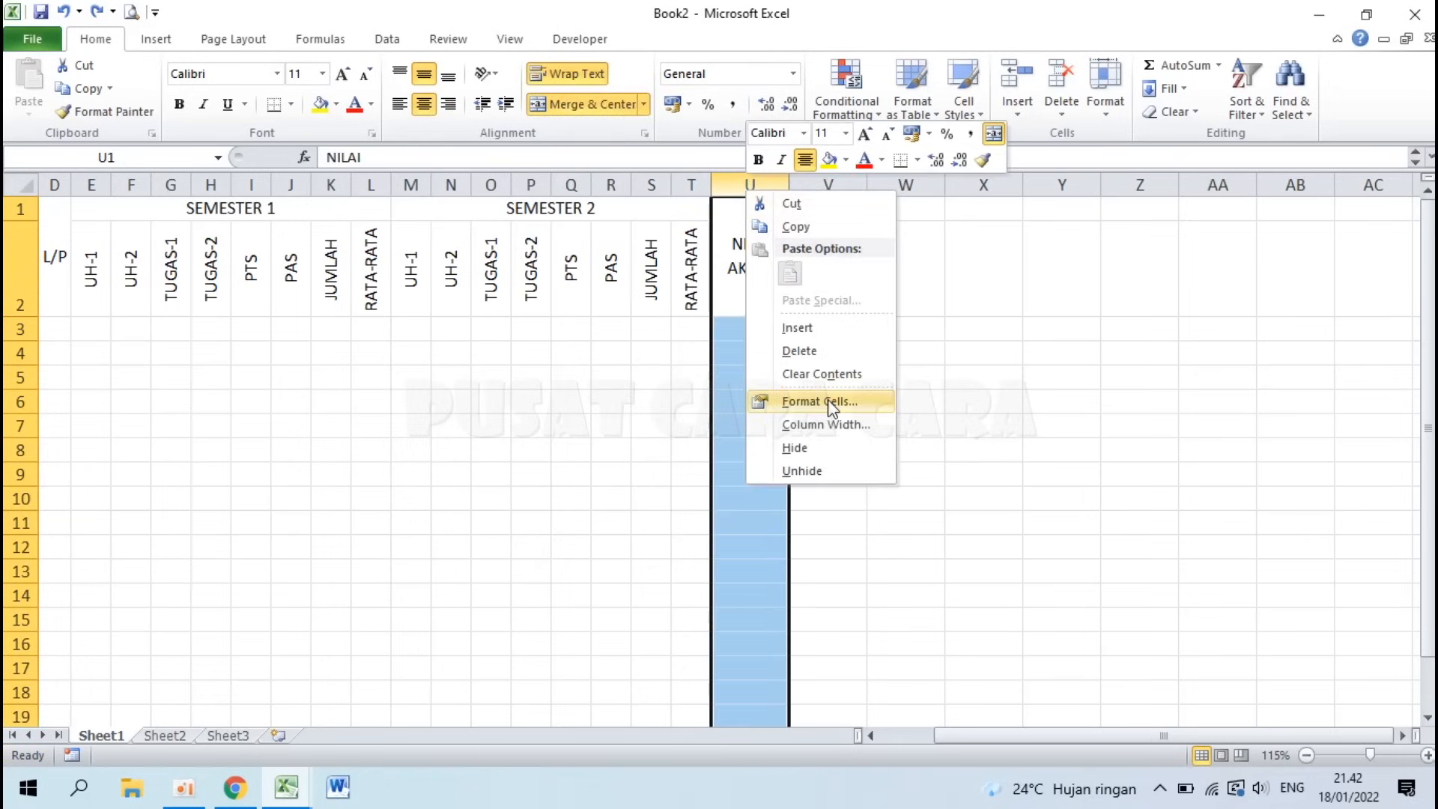
click(831, 424)
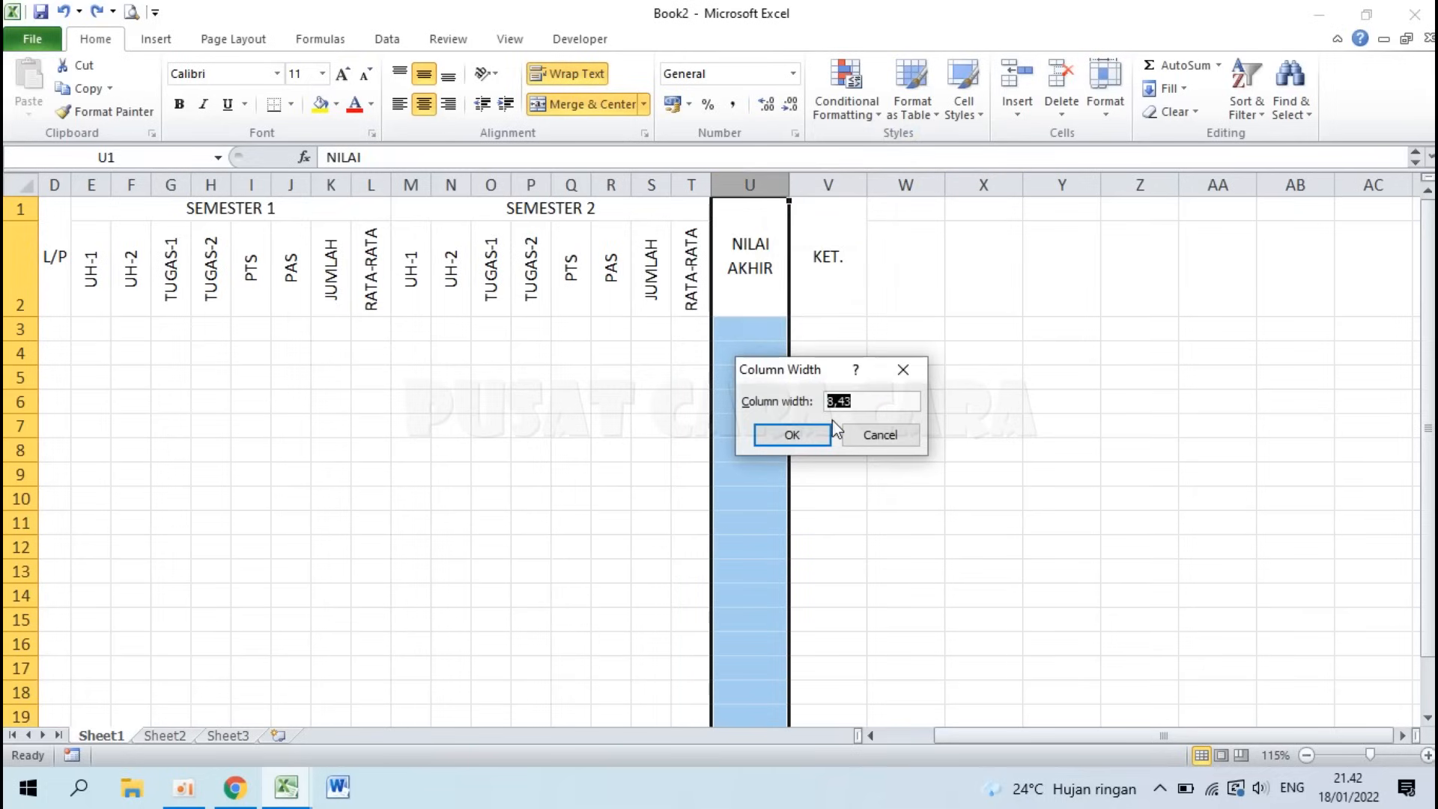
text(7)
click(827, 431)
Step: Give column V a larger width for the KET. header and return to A1
right_click(816, 181)
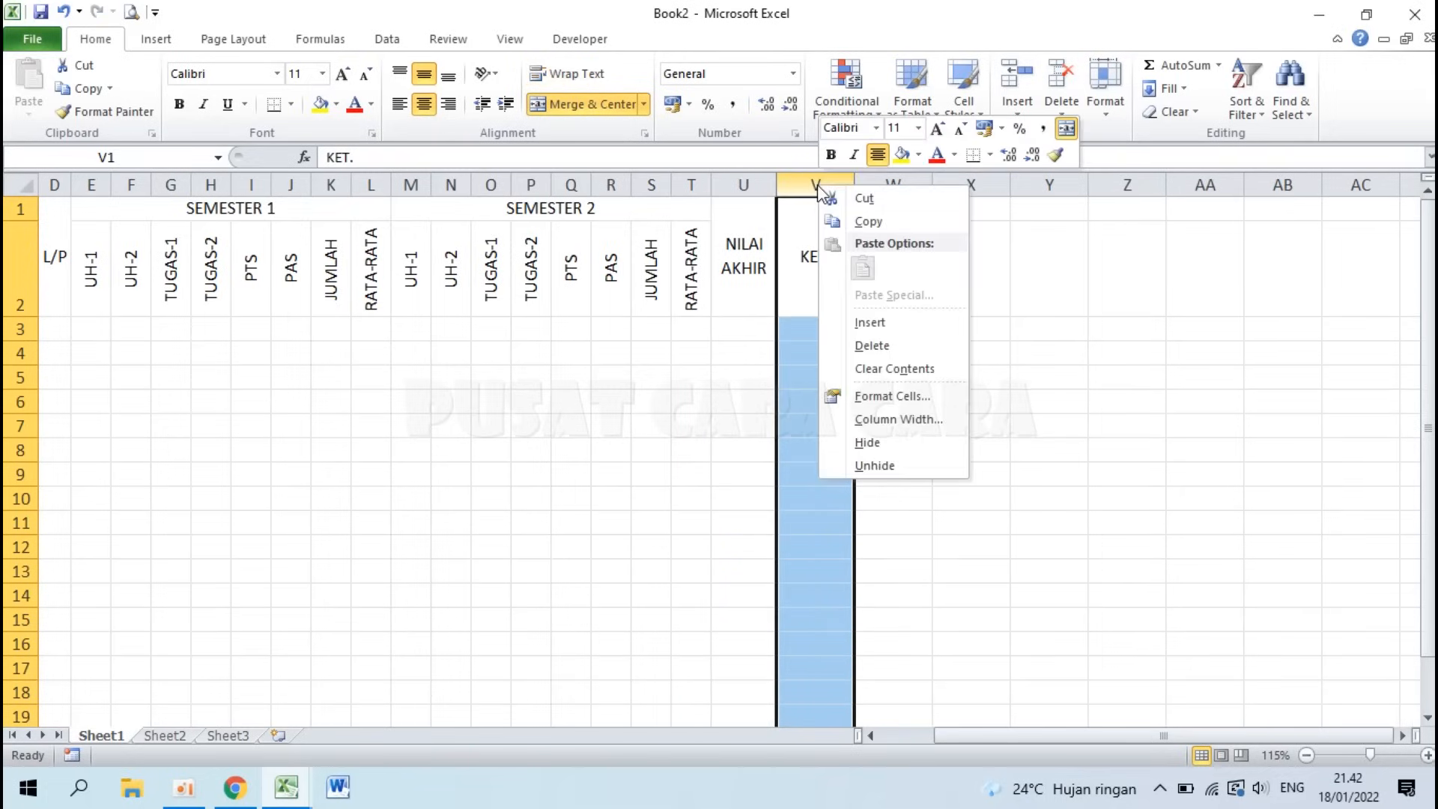
click(898, 420)
text(10)
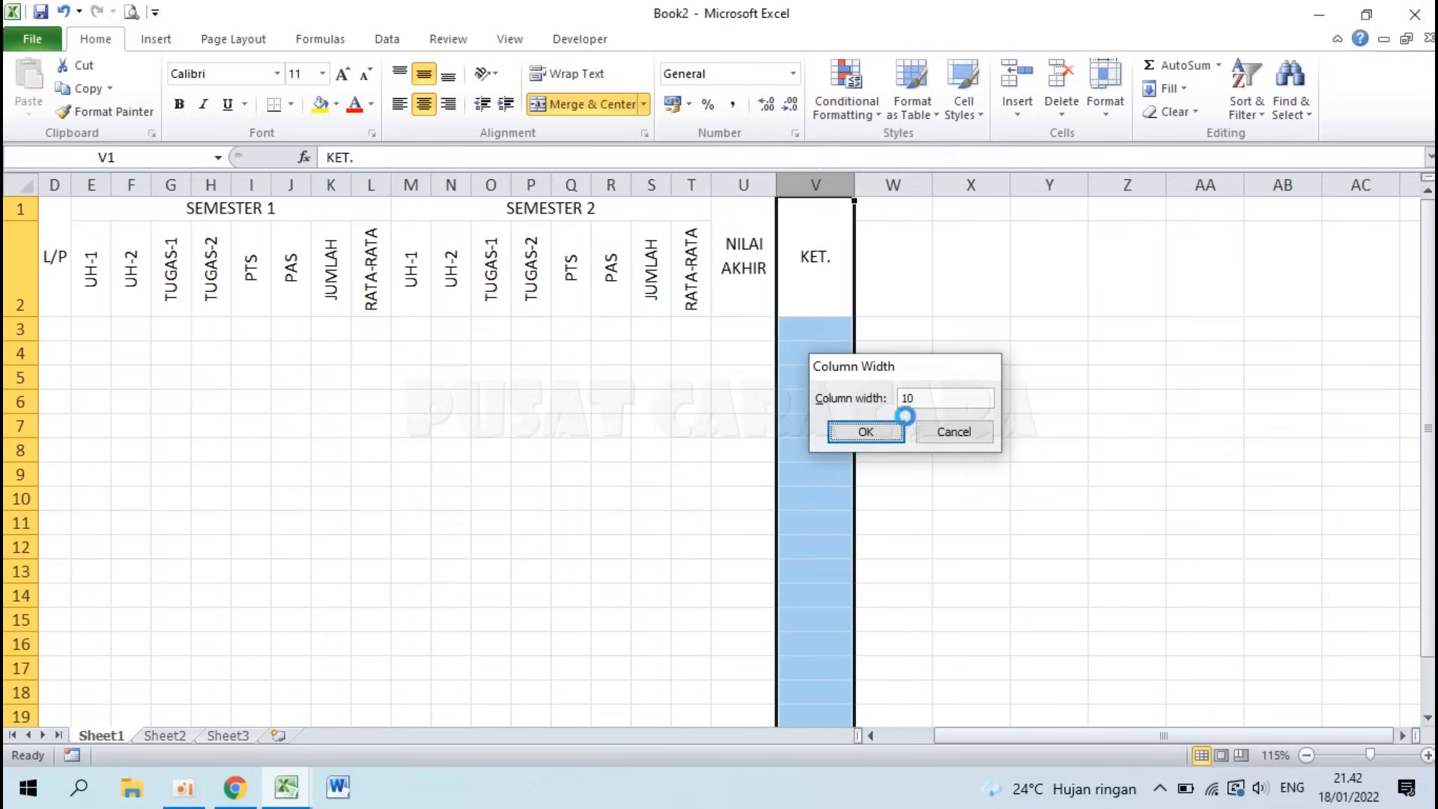
click(898, 426)
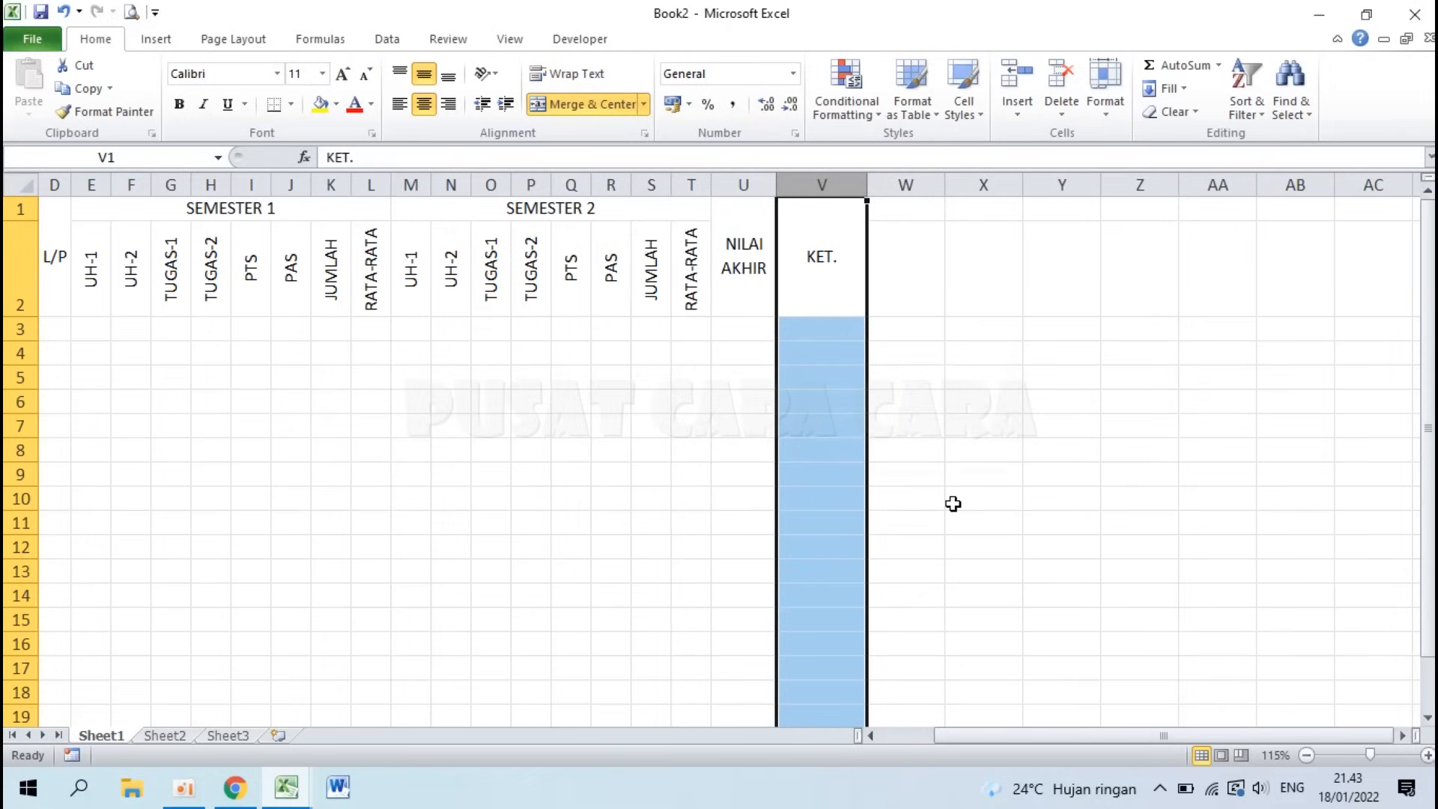
key(ctrl+Home)
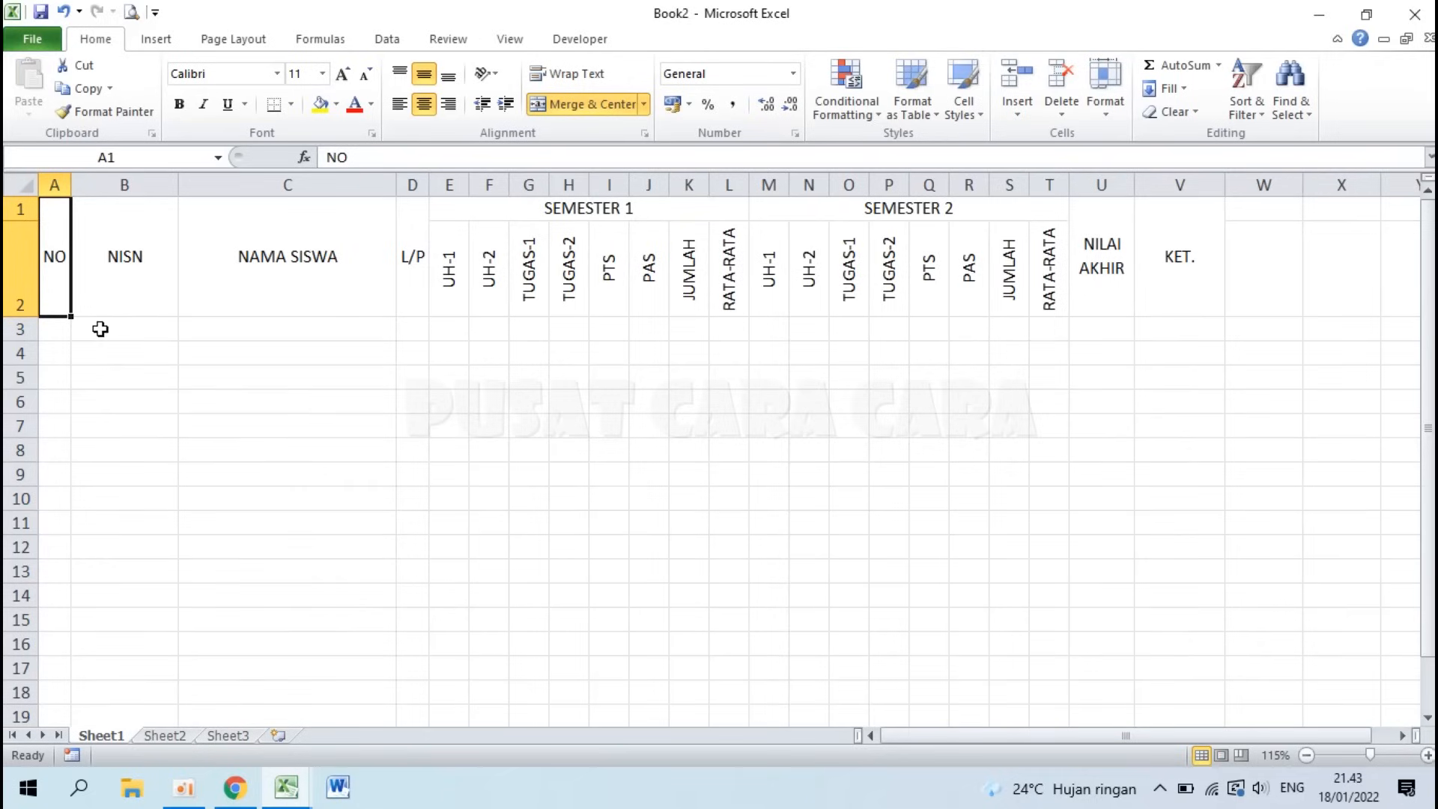
Step: Enter 1 in A3 and 2 in A4 to start the NO sequence
click(53, 329)
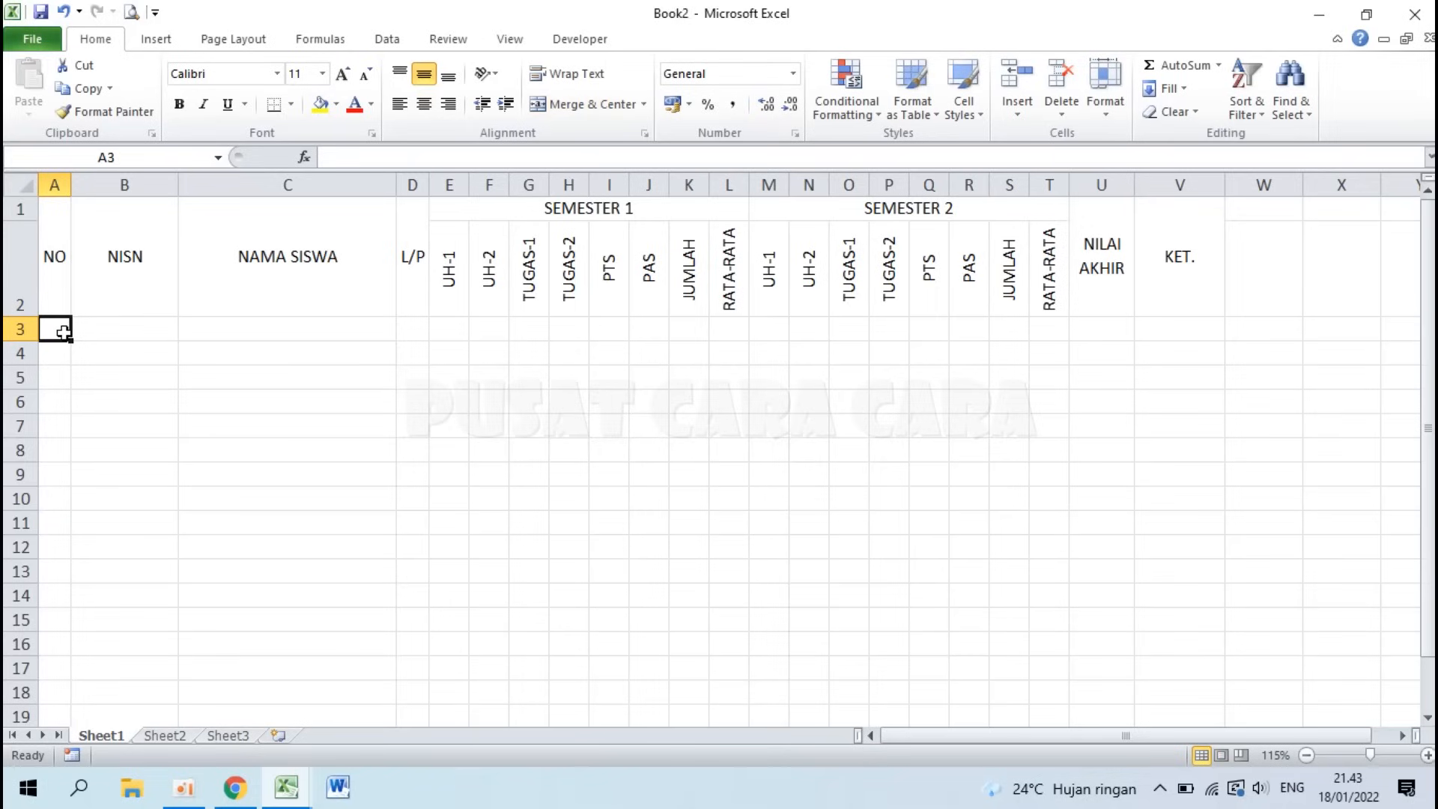
text(1)
key(Return)
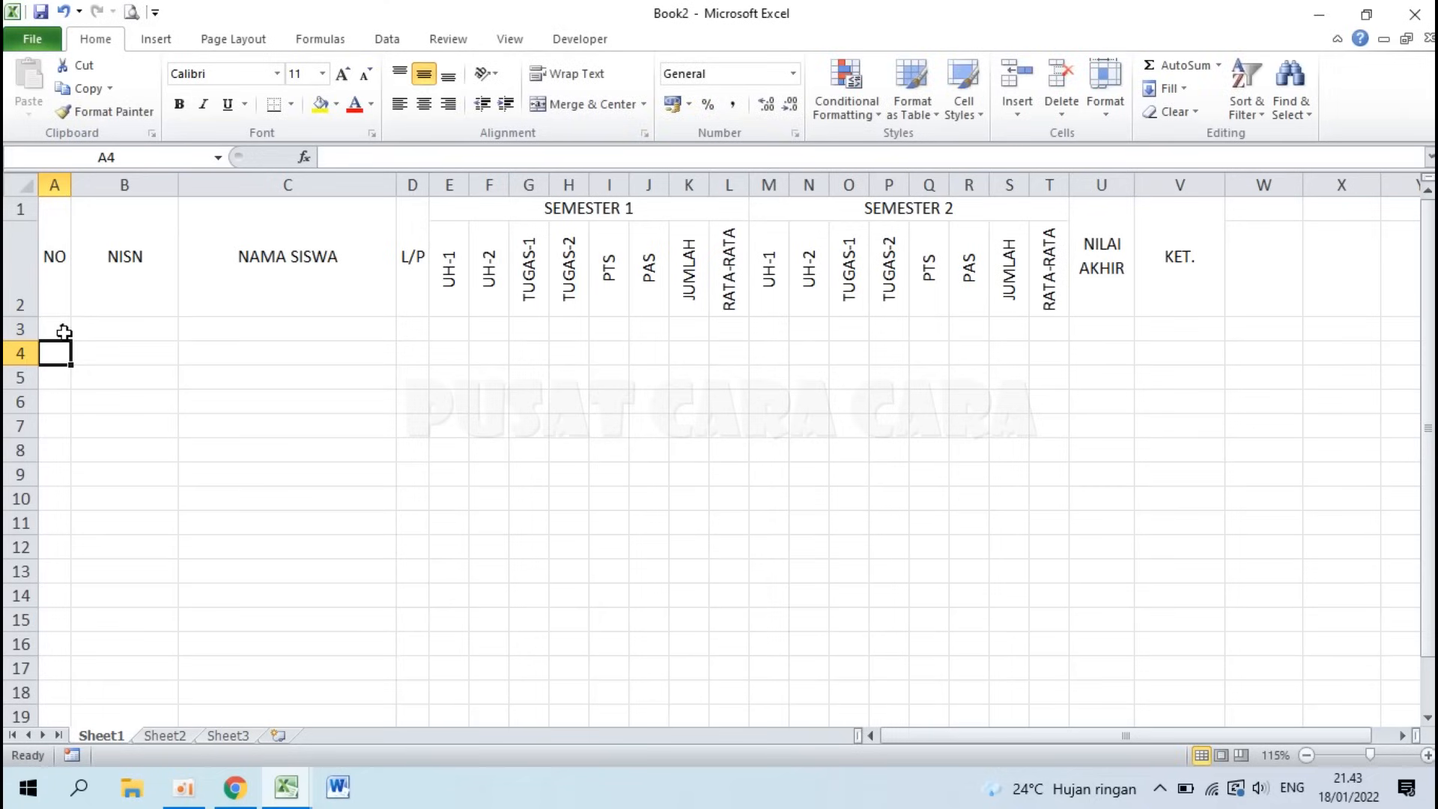
text(2)
key(Return)
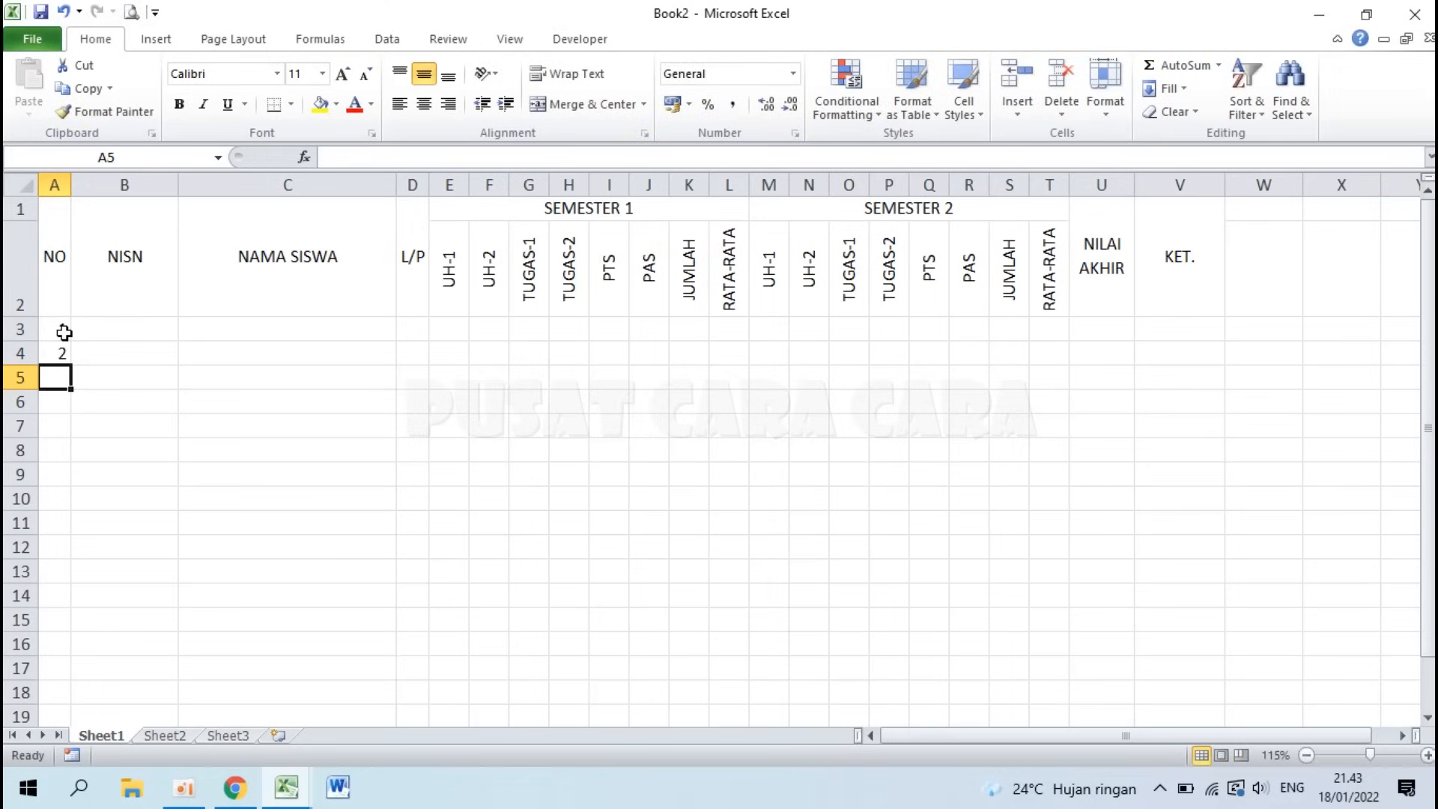
Step: Fill the NO series down to row 38 (1–36) and centre the numbers
scroll(103, 369, up, 4)
scroll(104, 371, up, 2)
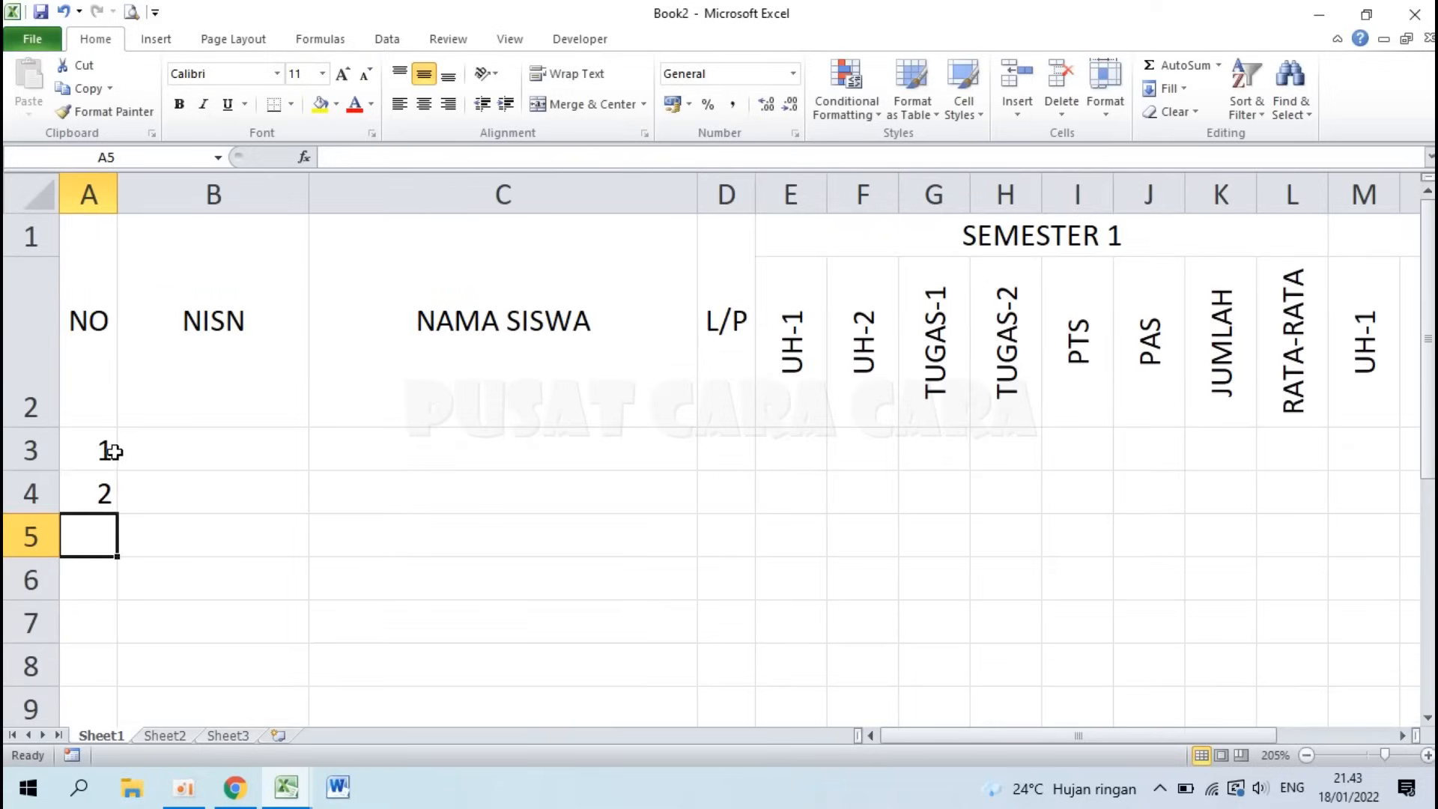
drag(105, 451, 99, 485)
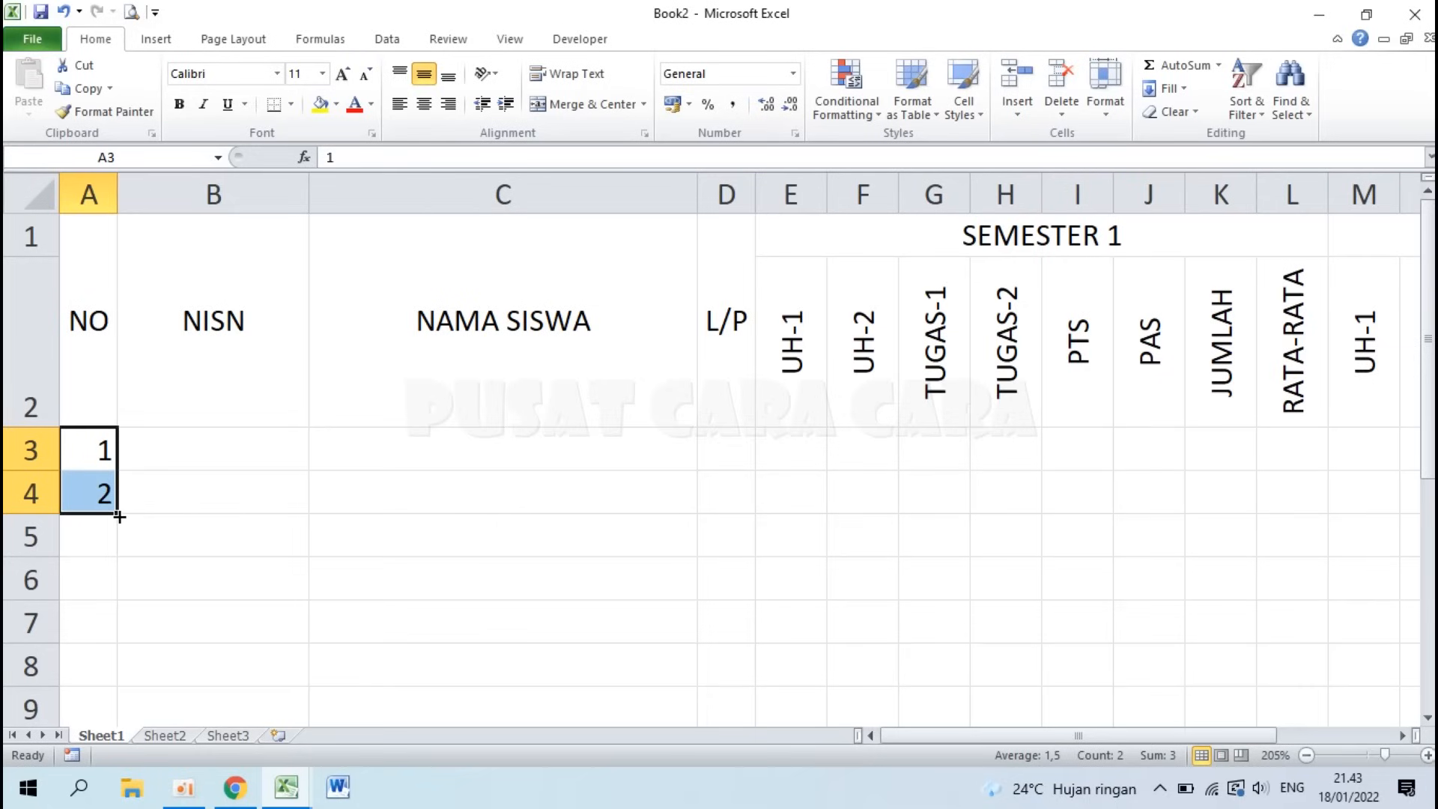
drag(119, 516, 131, 636)
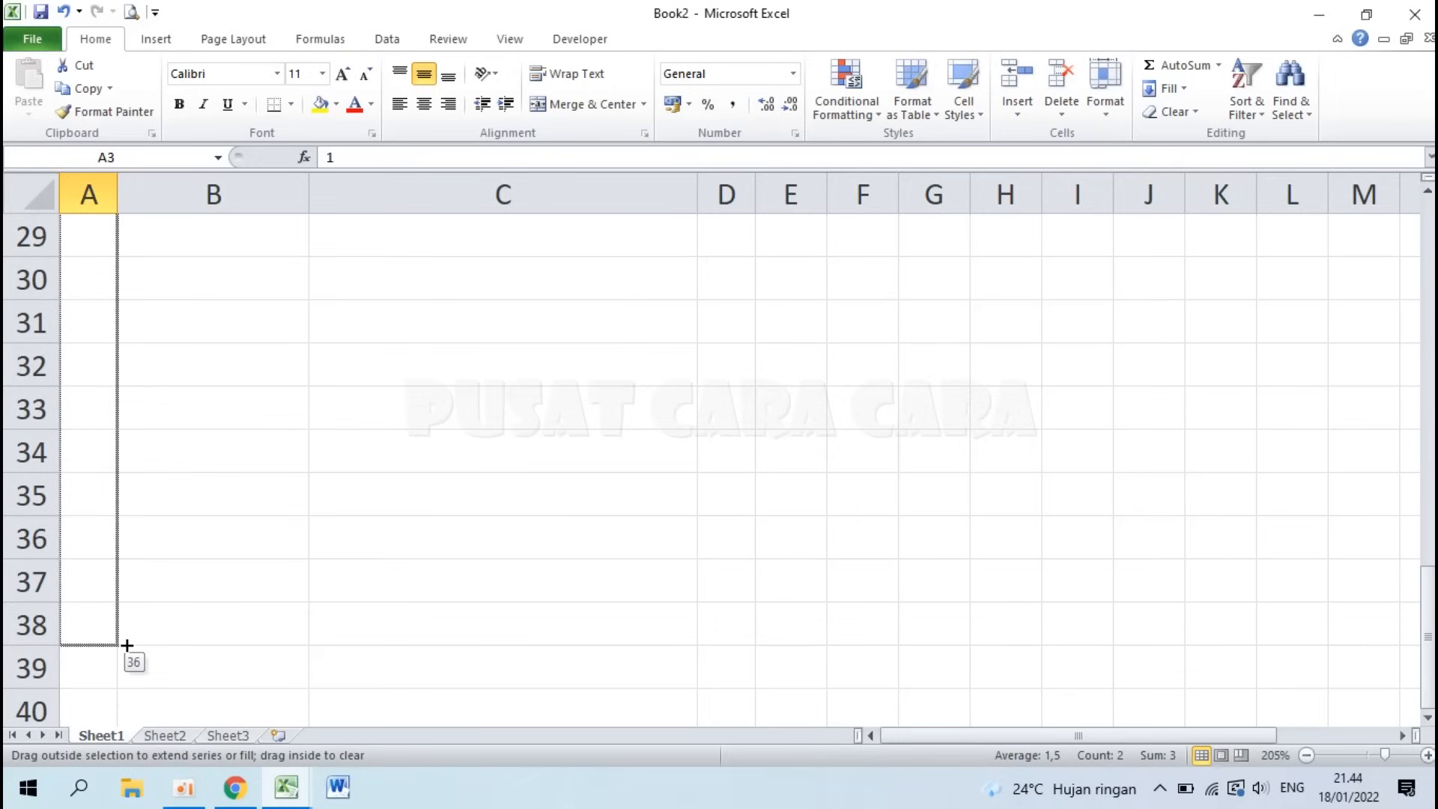
drag(127, 645, 128, 645)
ctrl+scroll(223, 576, down, 1)
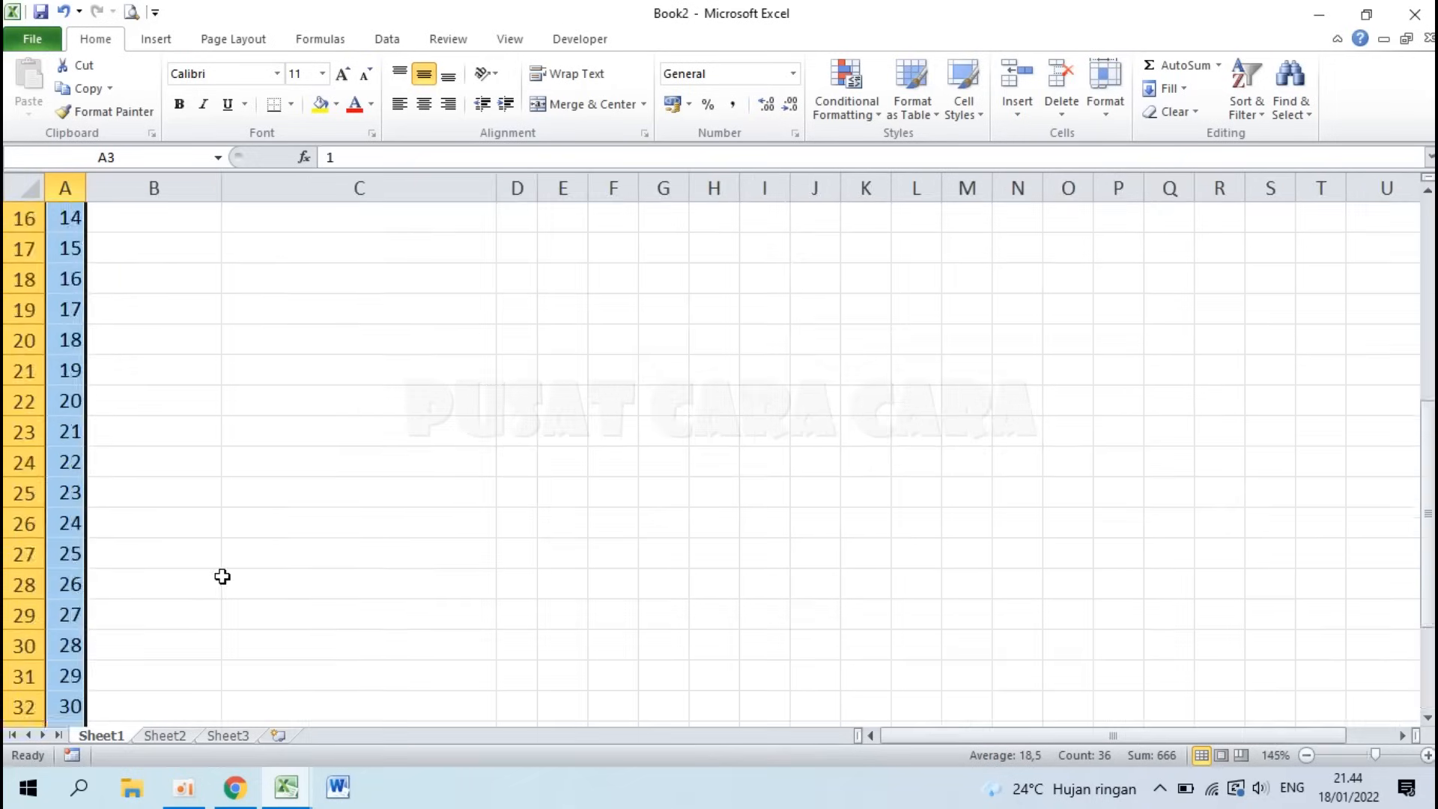
scroll(222, 576, up, 5)
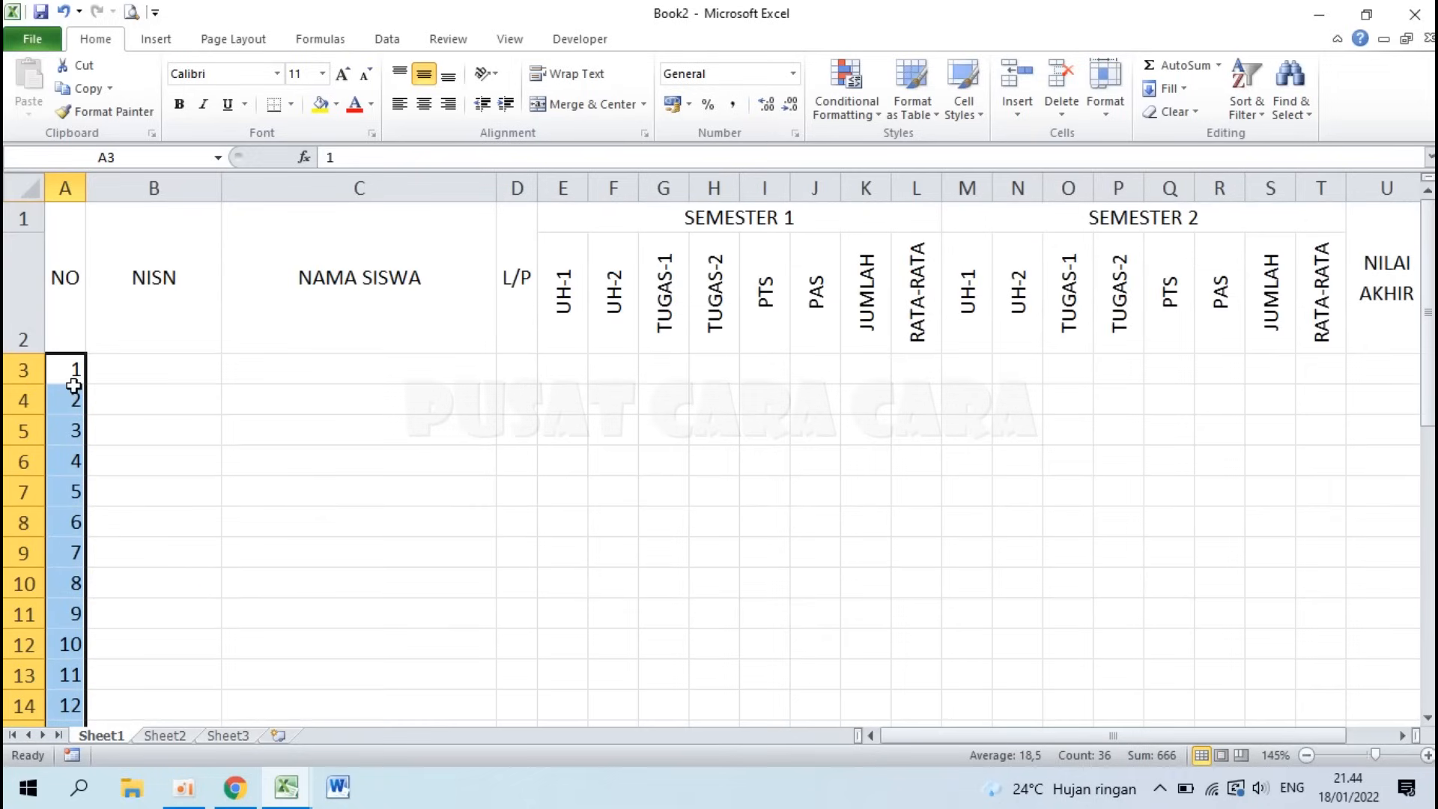
click(426, 108)
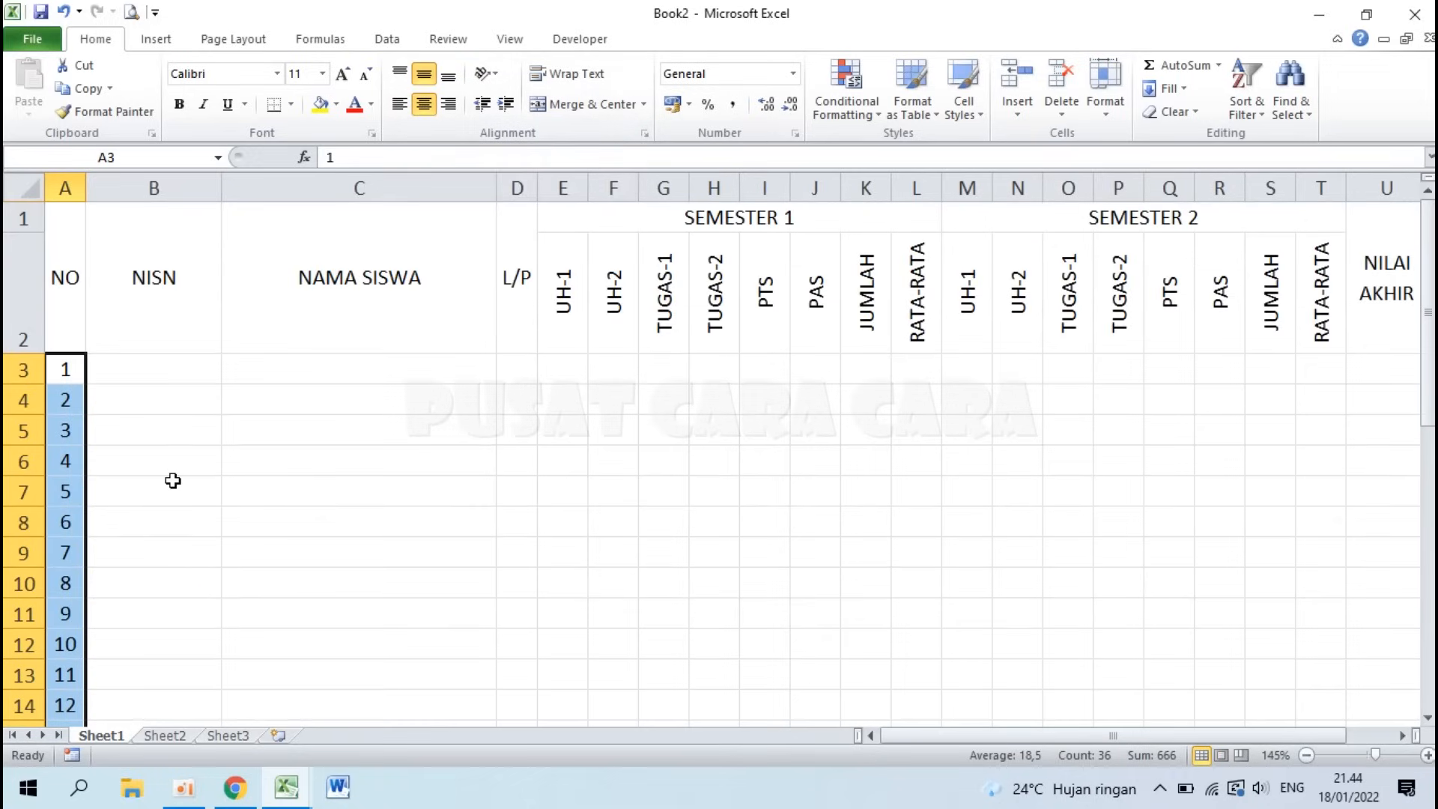
ctrl+scroll(106, 311, down, 2)
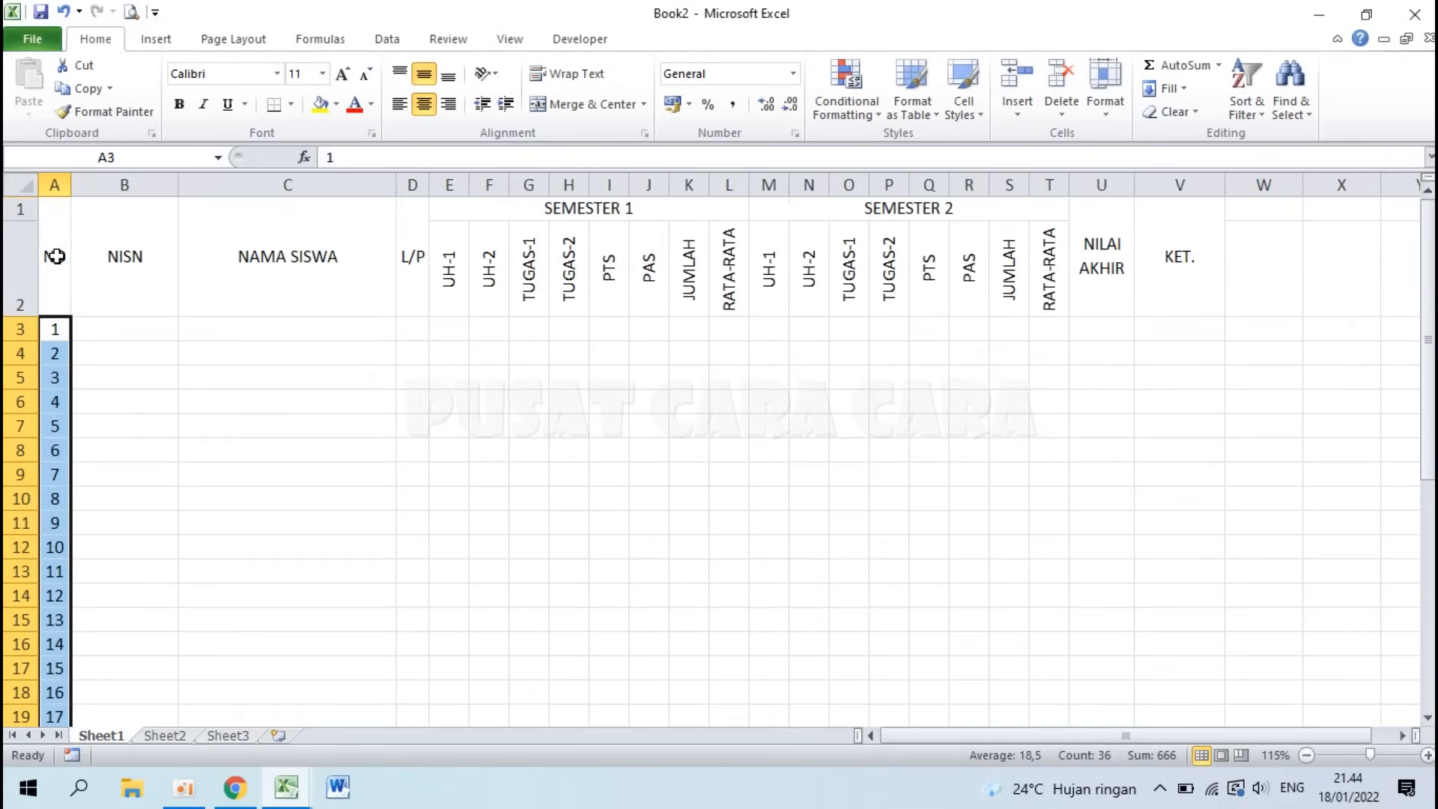
click(54, 256)
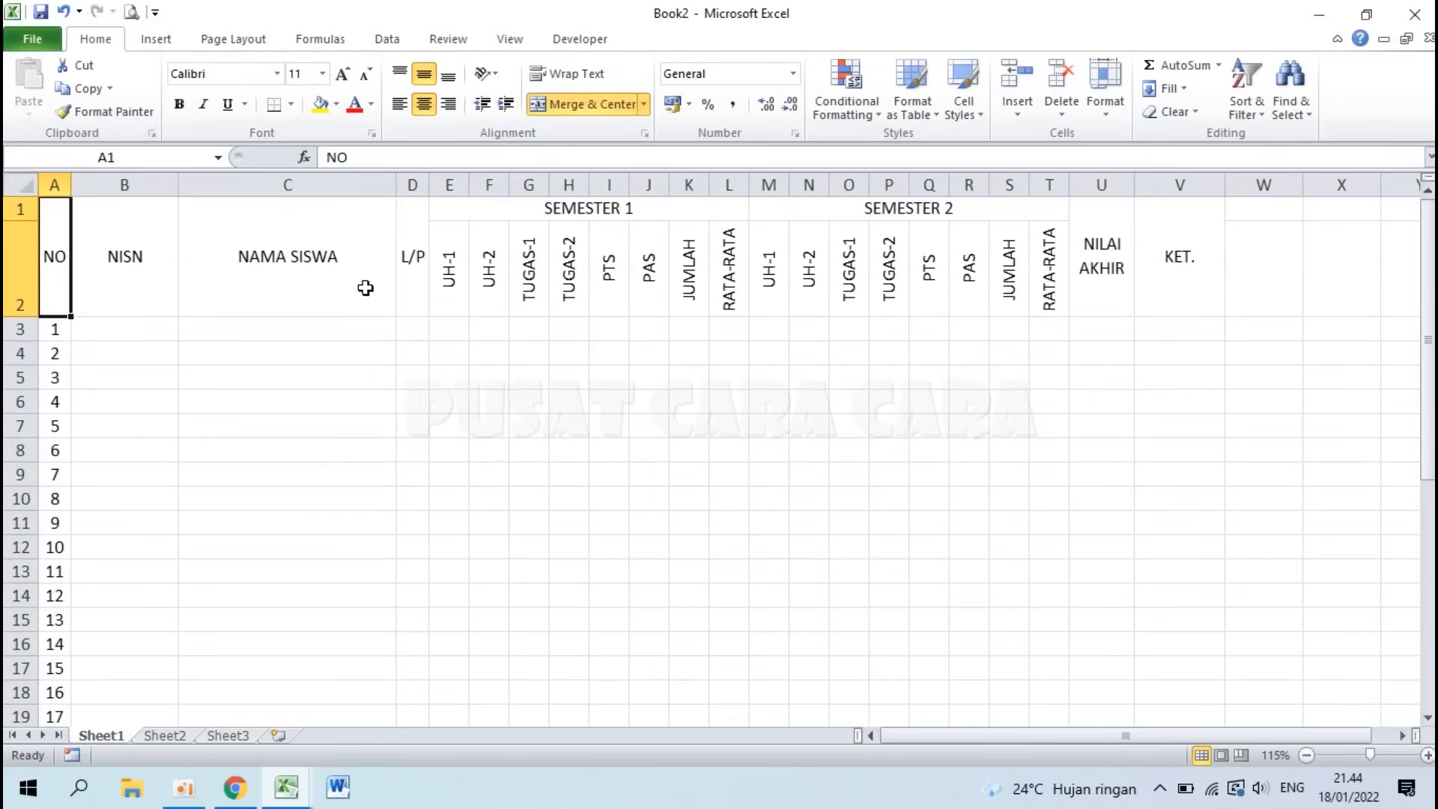
click(127, 293)
click(536, 397)
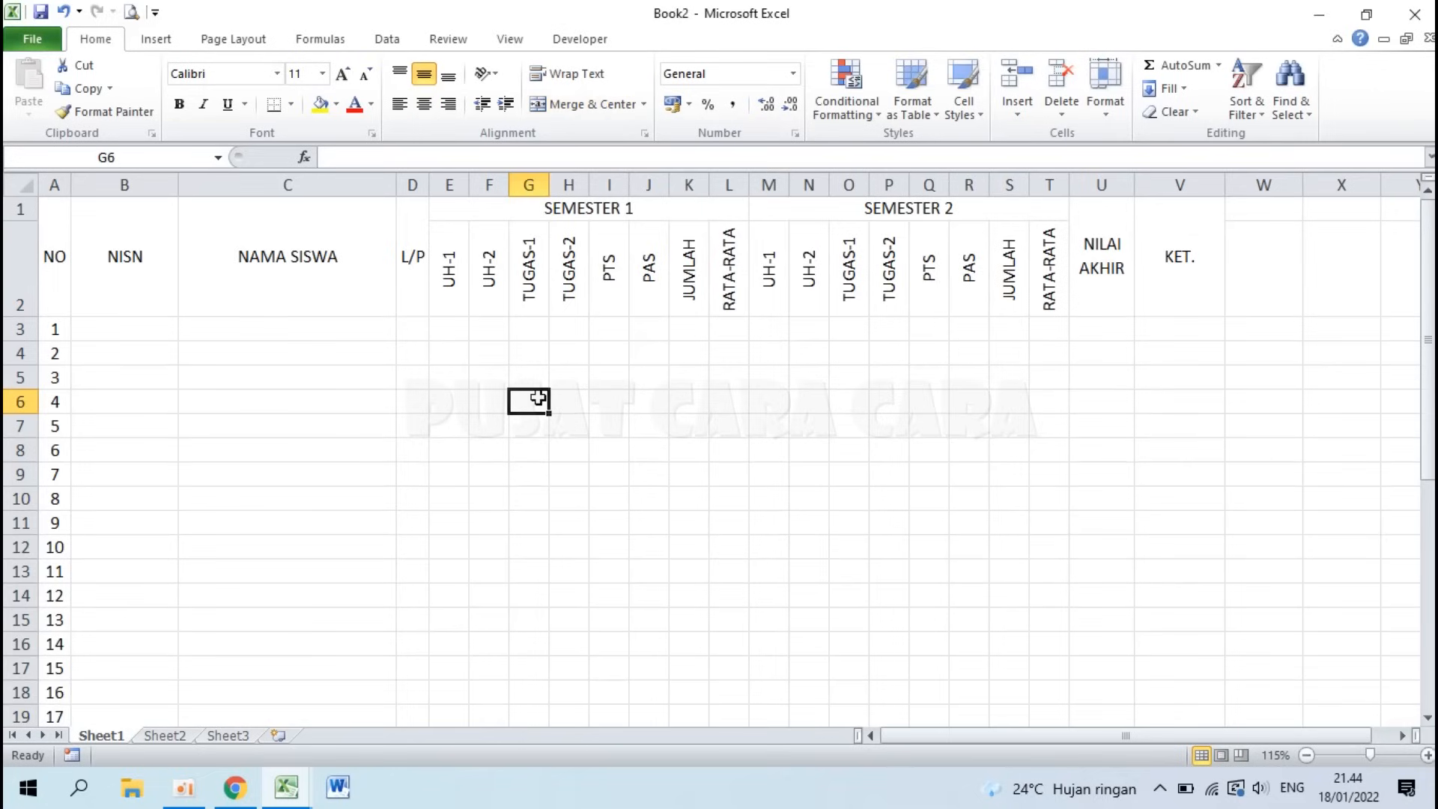
click(383, 268)
click(348, 442)
drag(58, 267, 1196, 627)
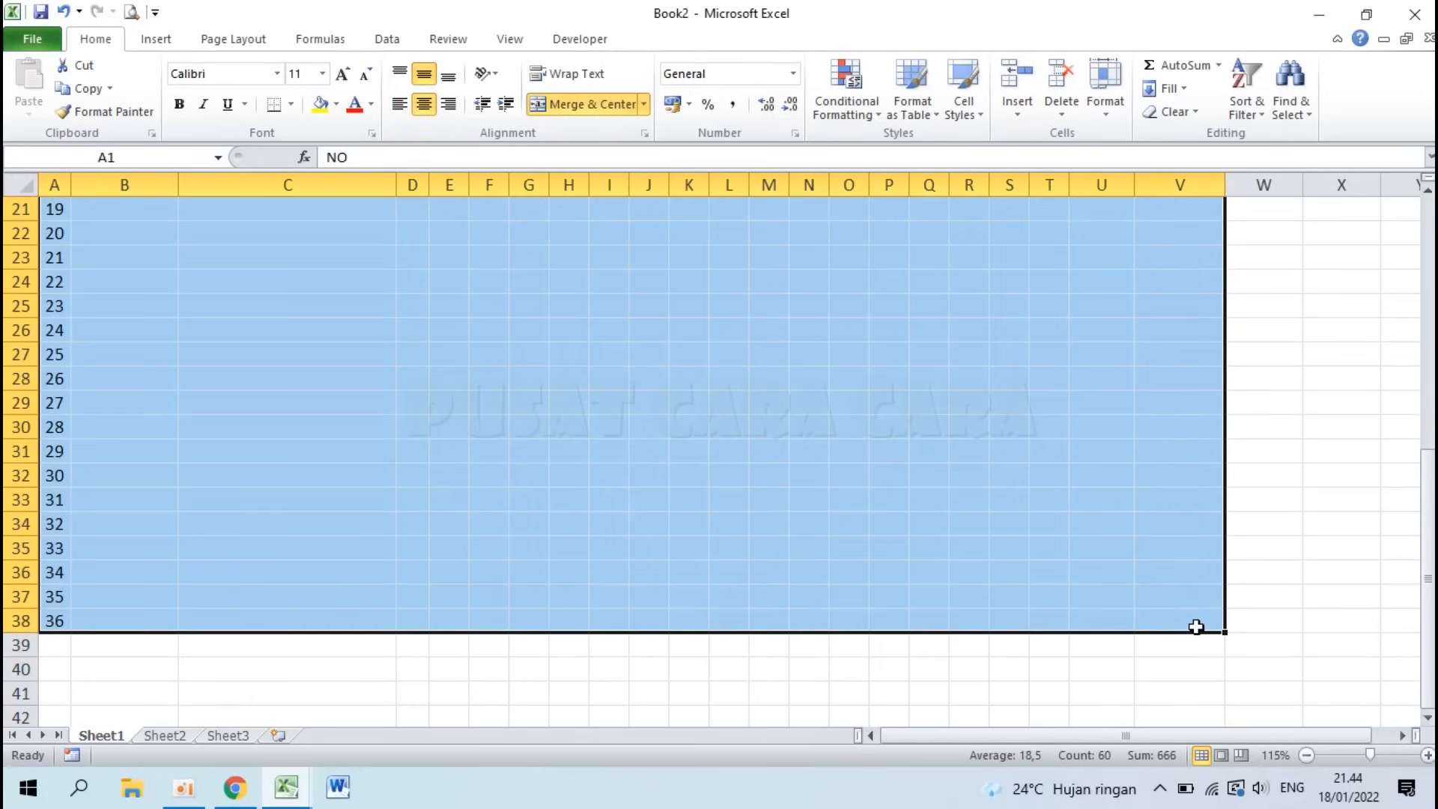
scroll(131, 463, up, 7)
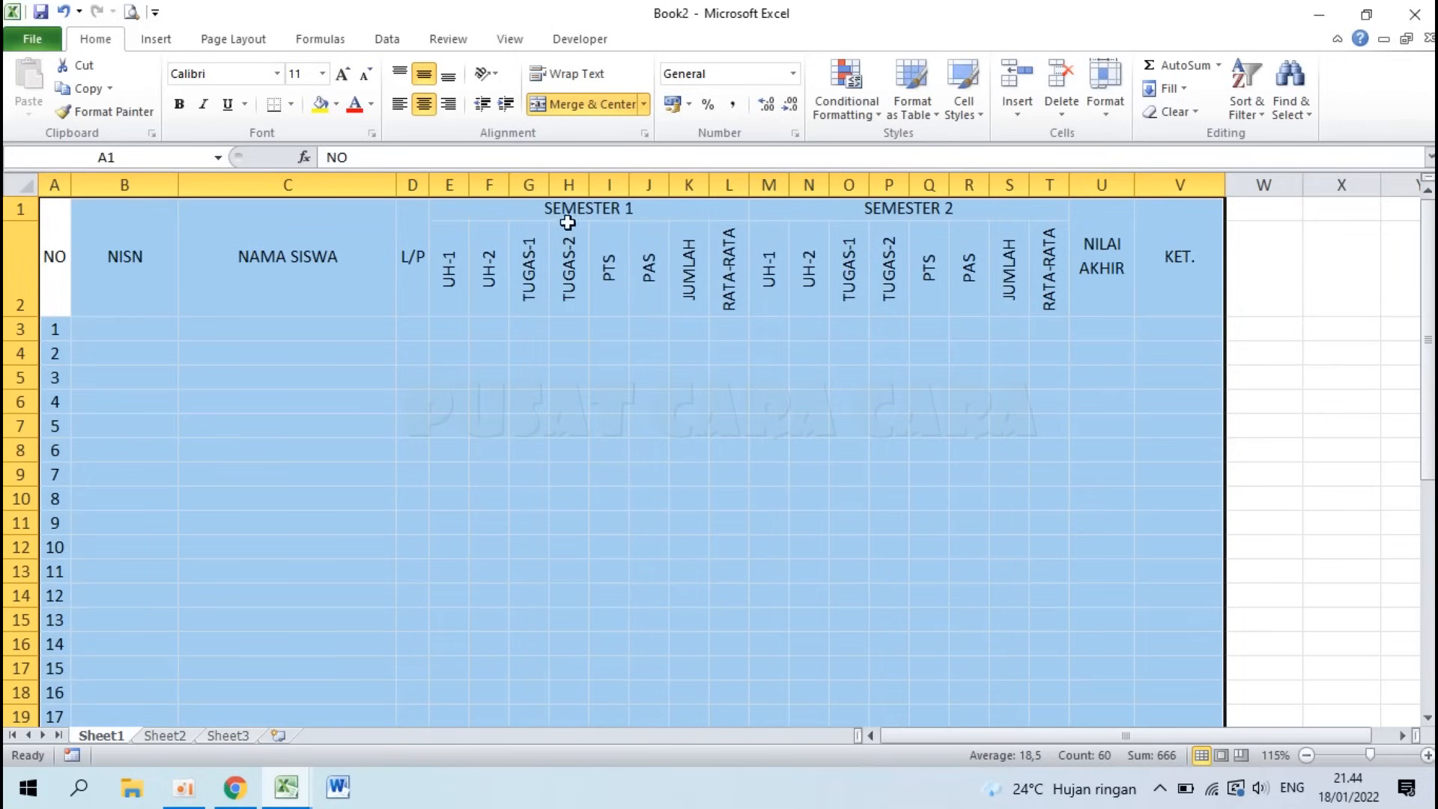
click(292, 105)
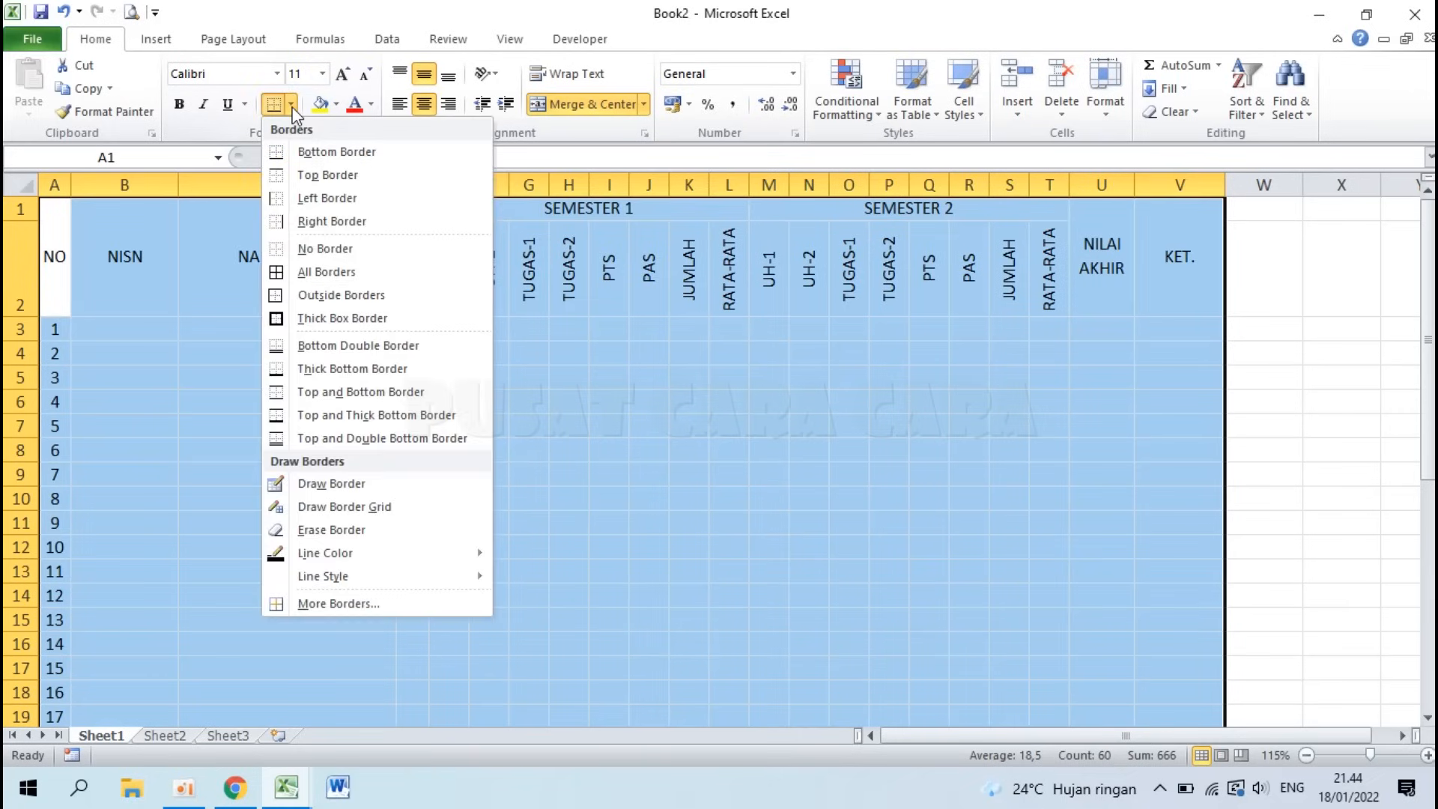
click(318, 277)
click(573, 572)
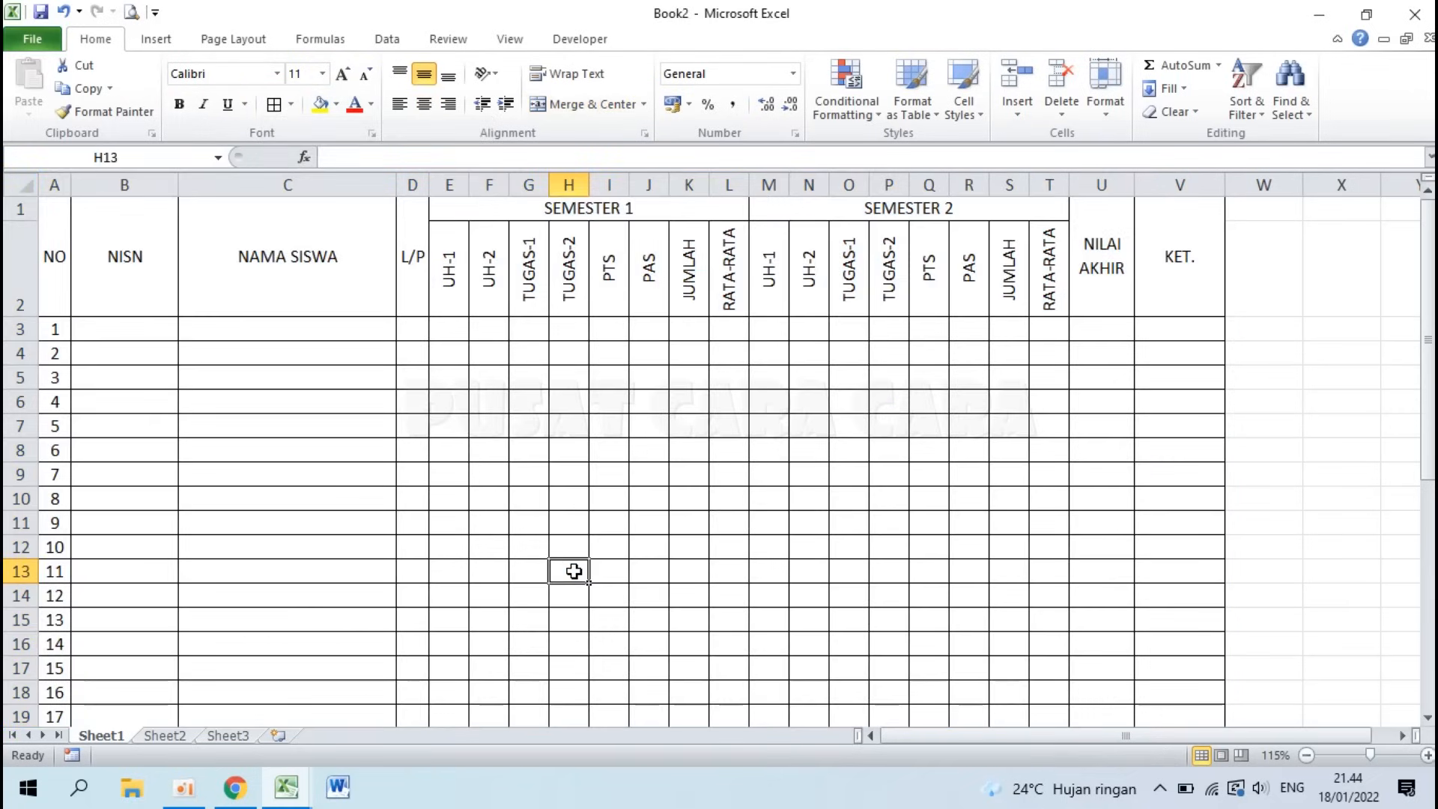
key(ctrl+z)
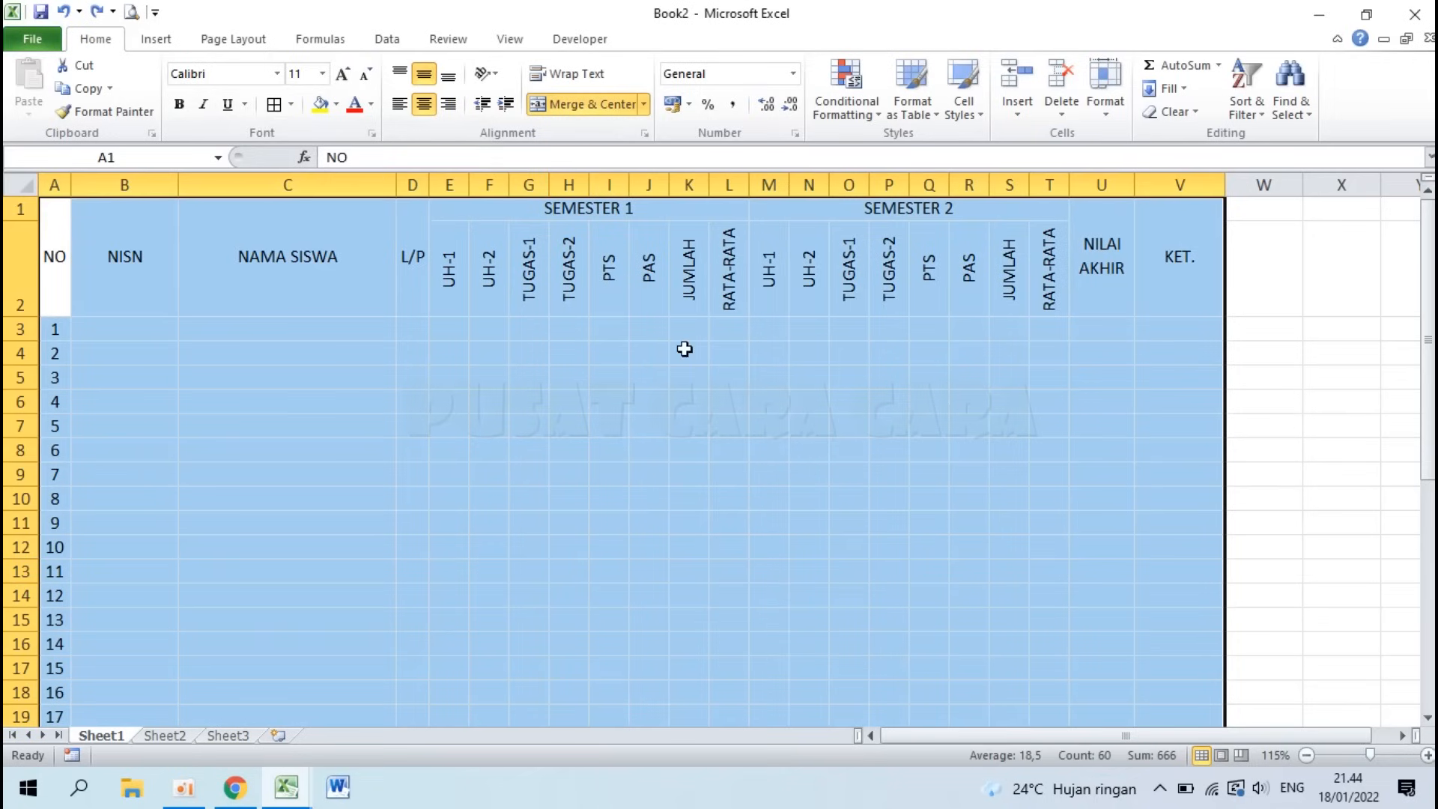
Step: Apply thin solid outline and inside borders to A1:V38 via More Borders
click(290, 105)
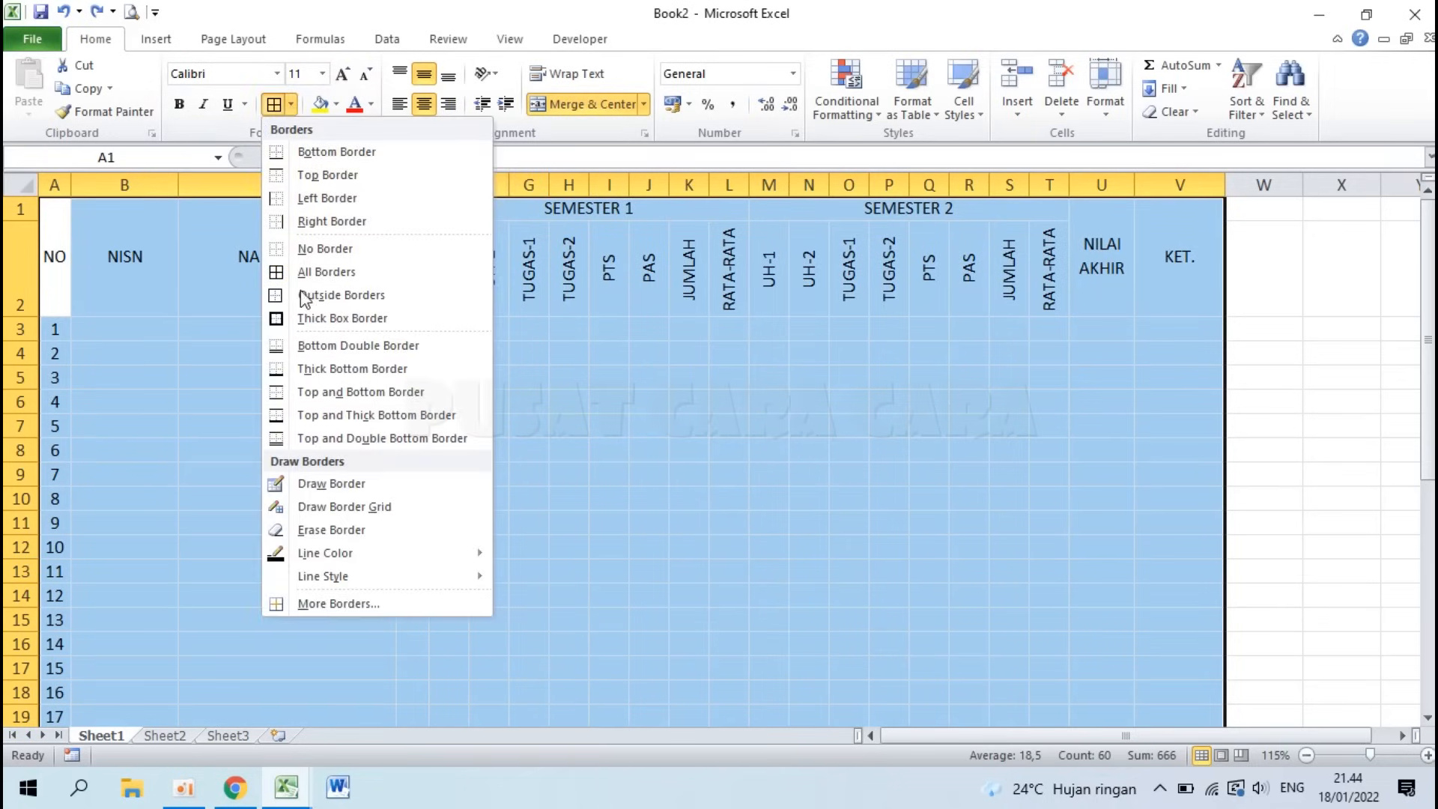
click(332, 603)
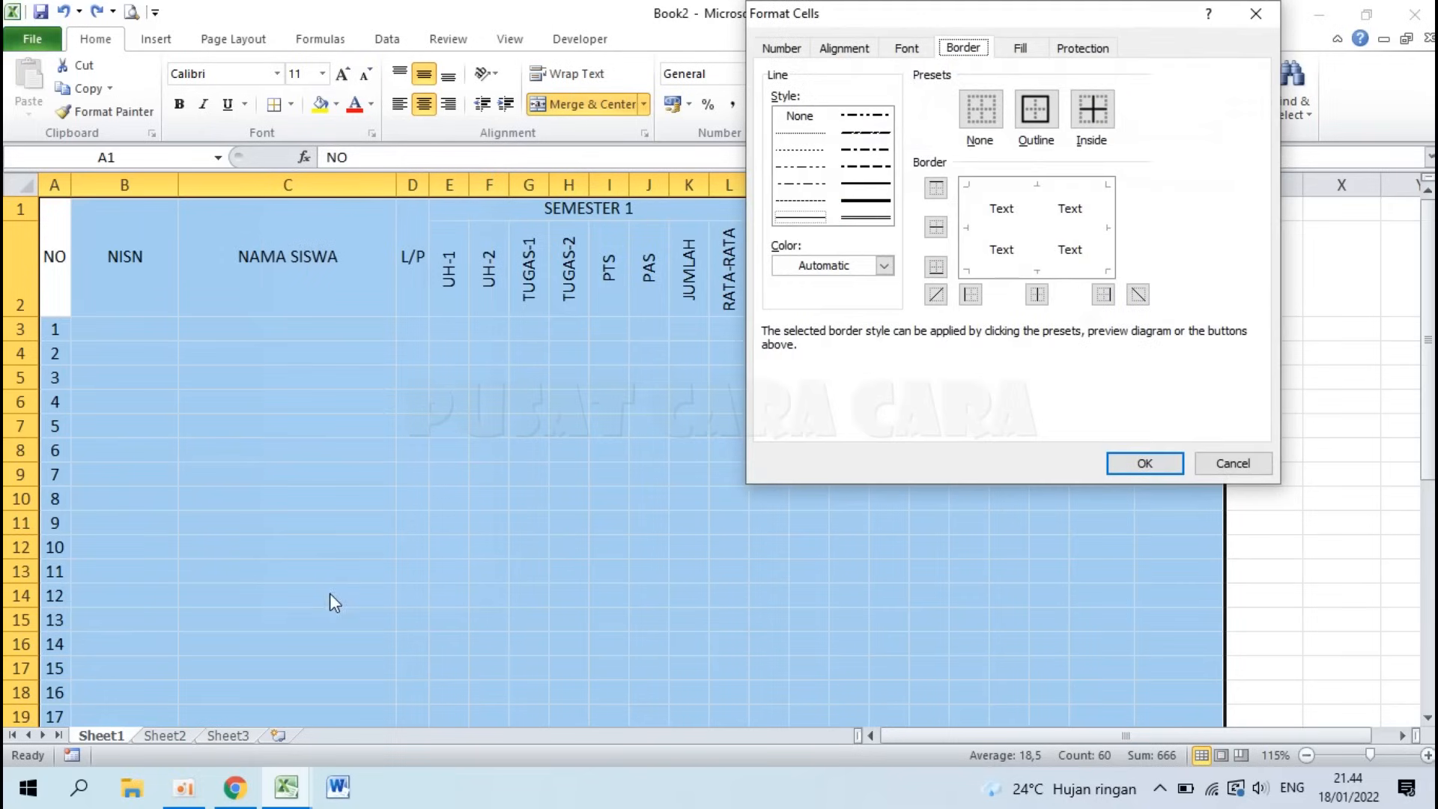
click(806, 200)
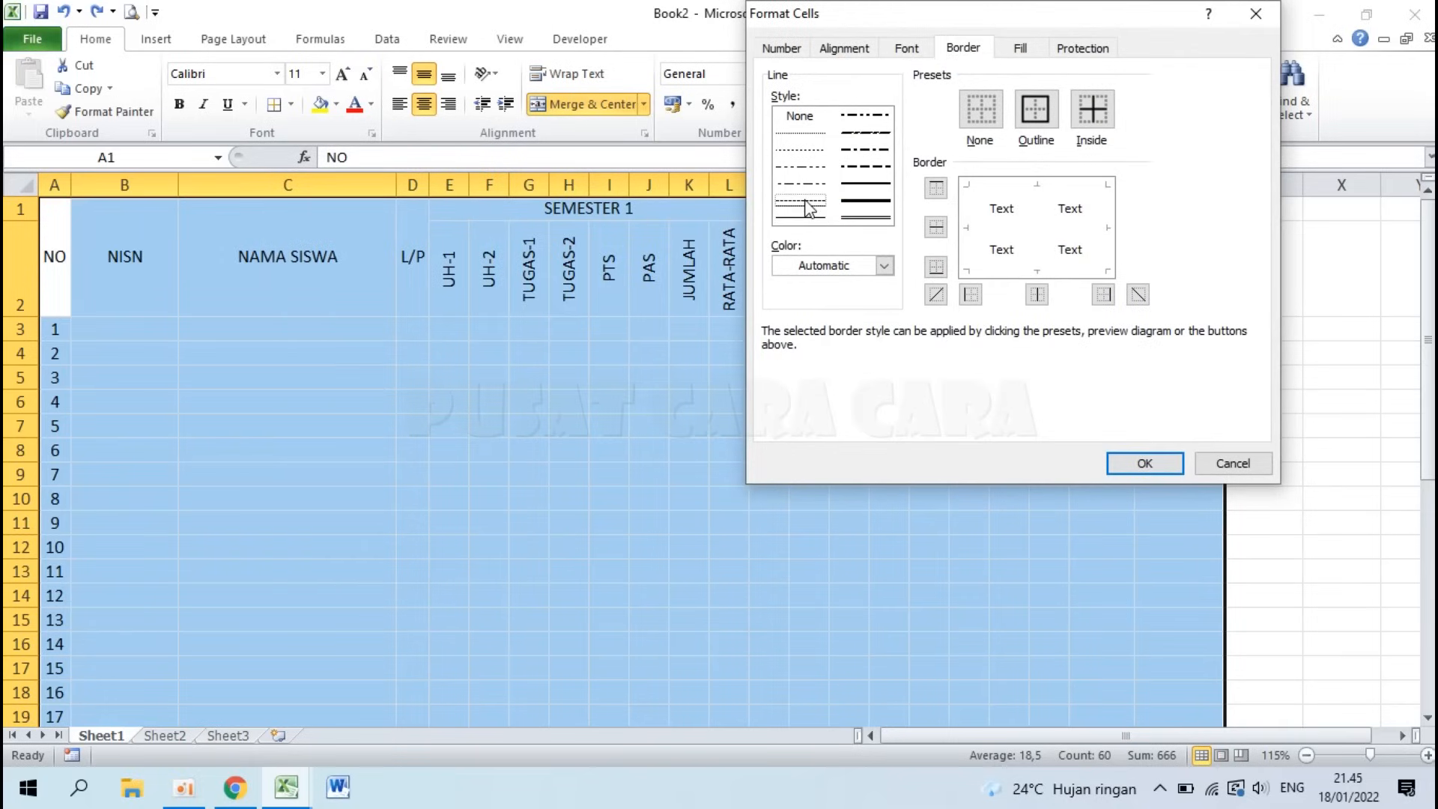
click(803, 216)
click(860, 185)
click(803, 218)
click(1038, 122)
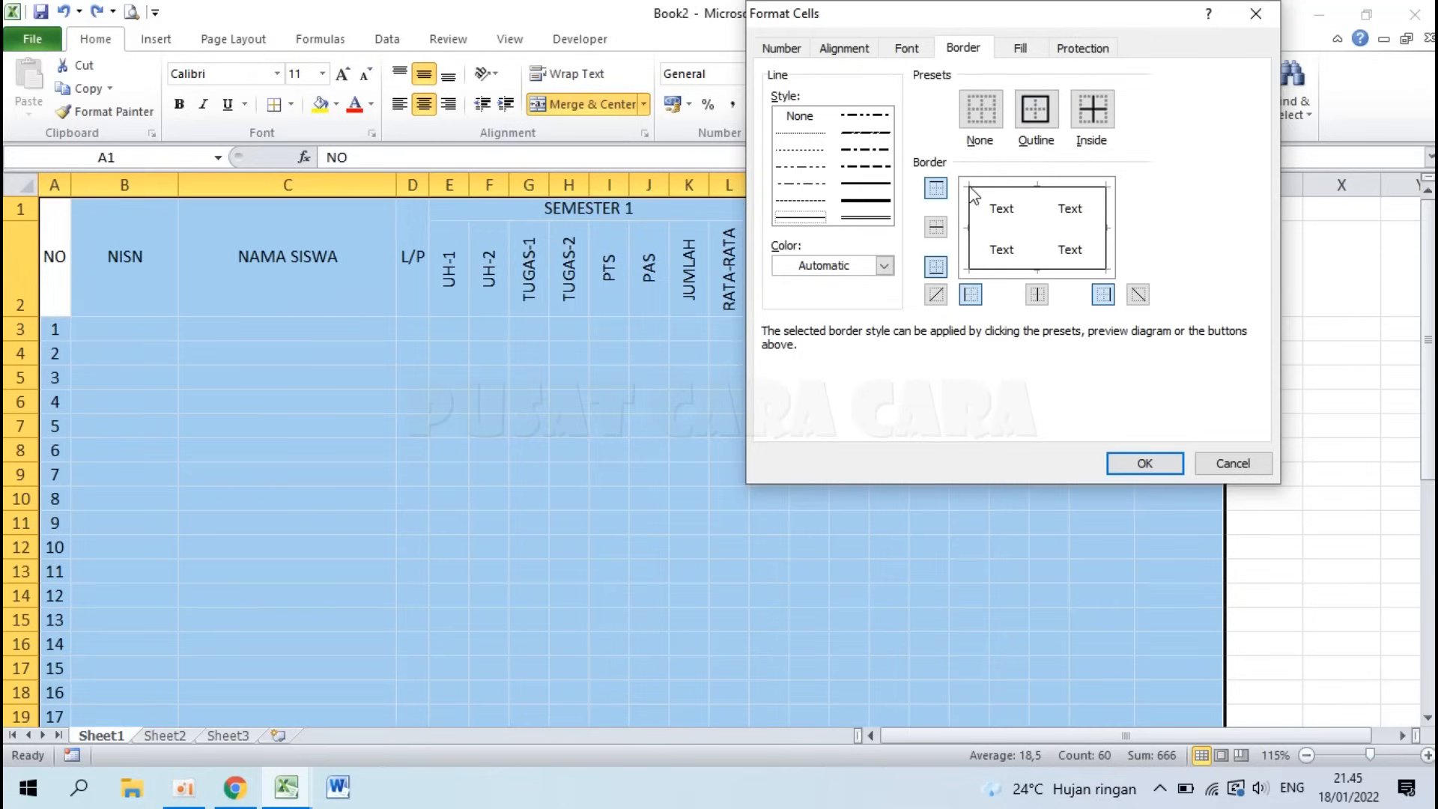
click(1087, 118)
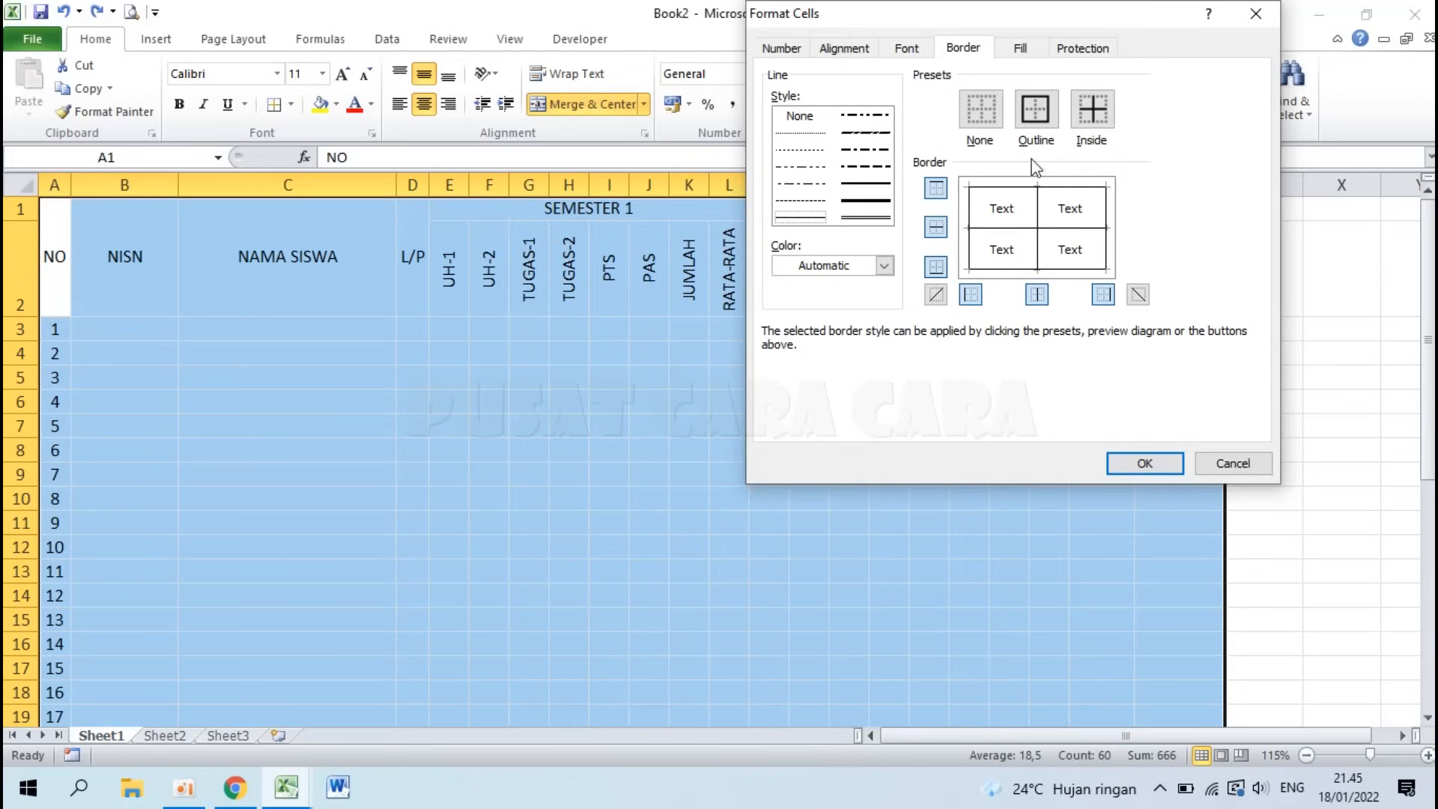
click(1043, 118)
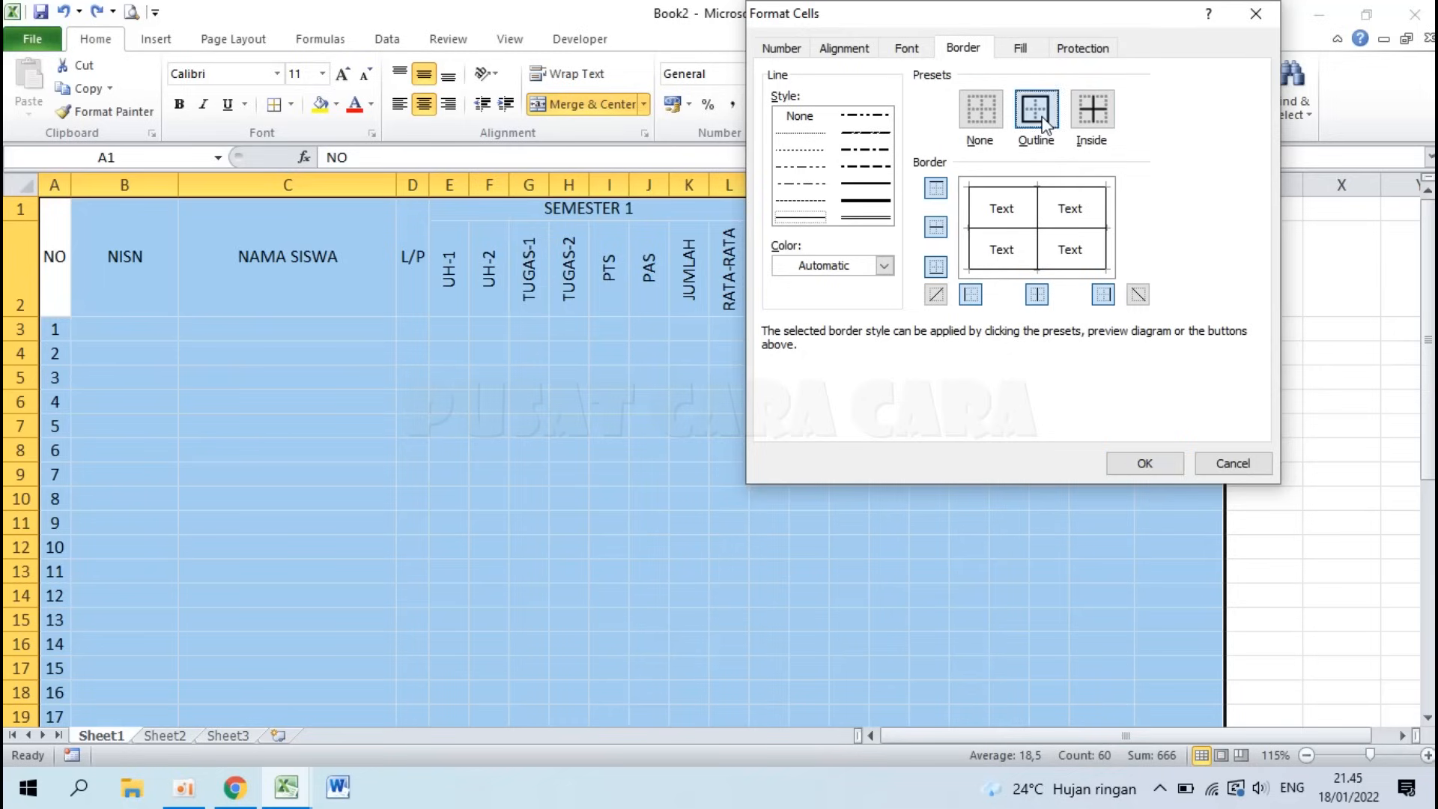
click(1089, 125)
click(1152, 468)
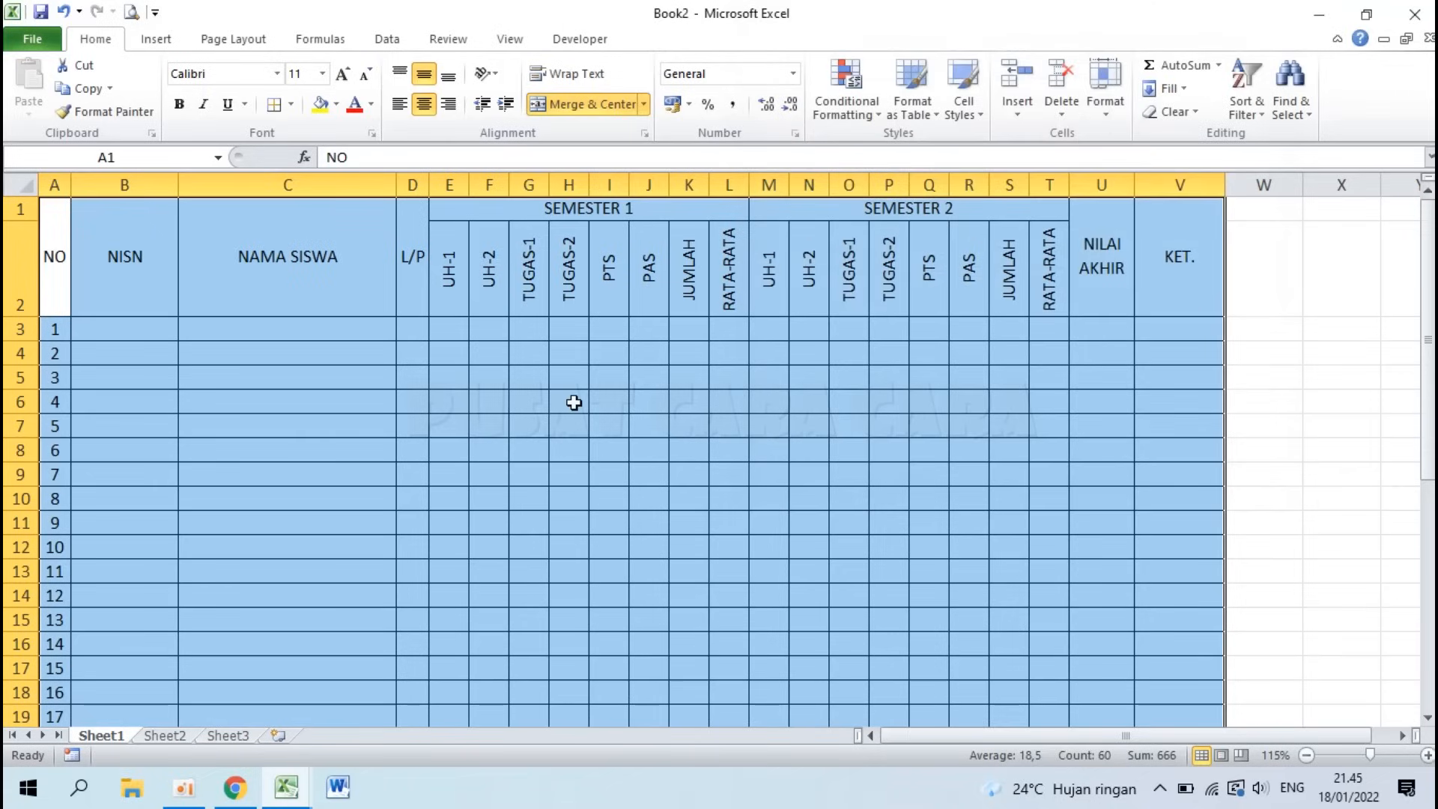
click(616, 473)
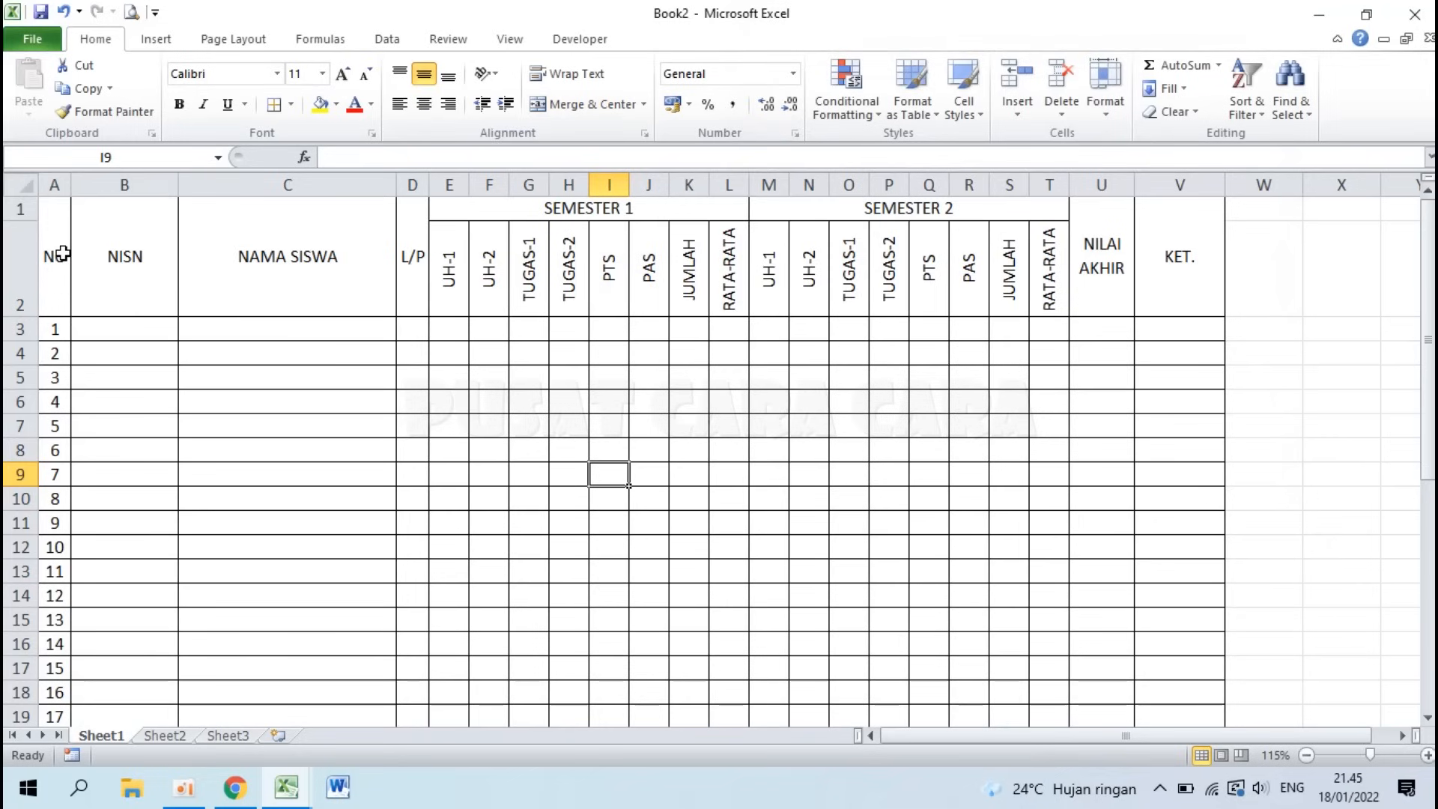
Step: Add a bottom double border under header rows A1:V2
click(358, 458)
drag(42, 265, 1170, 259)
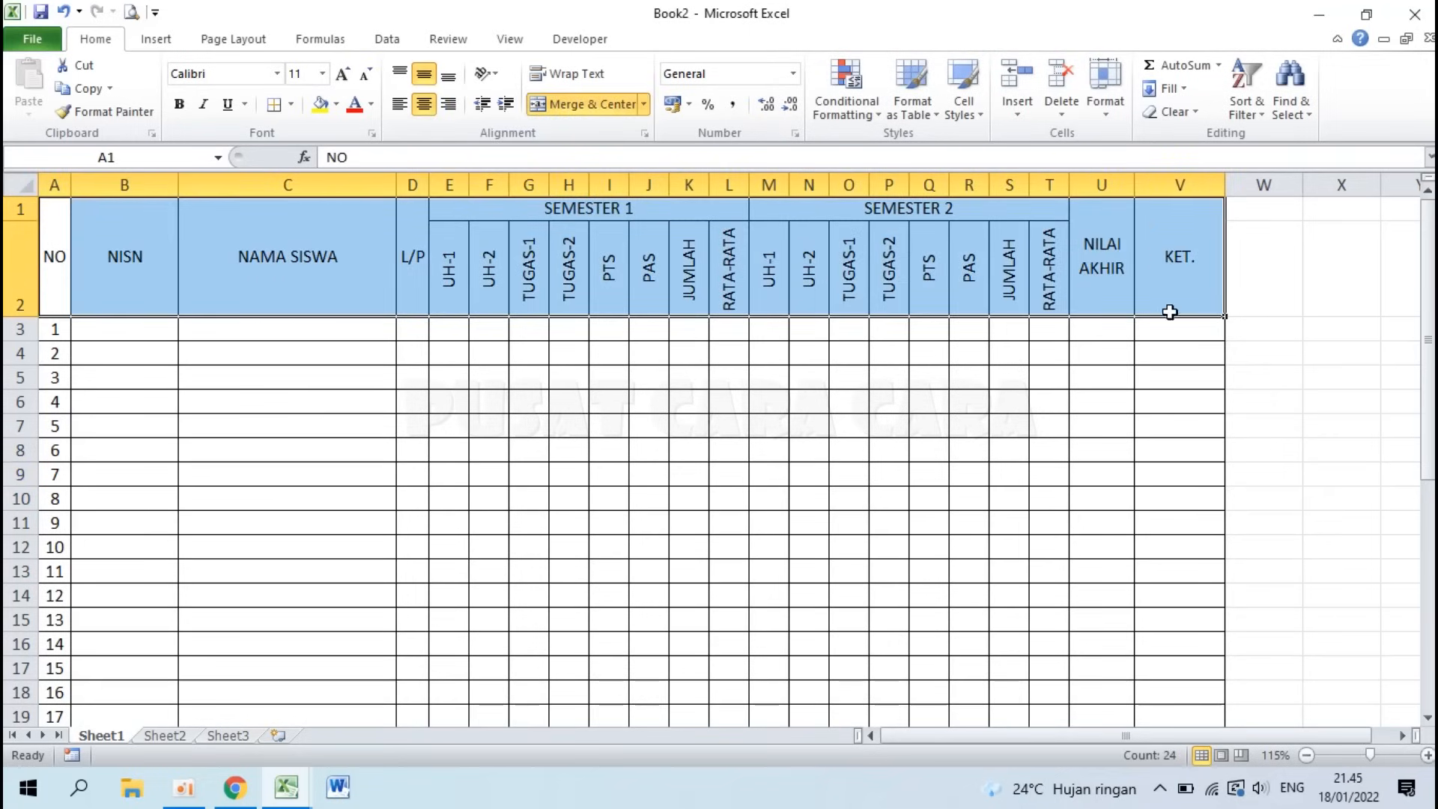
click(293, 103)
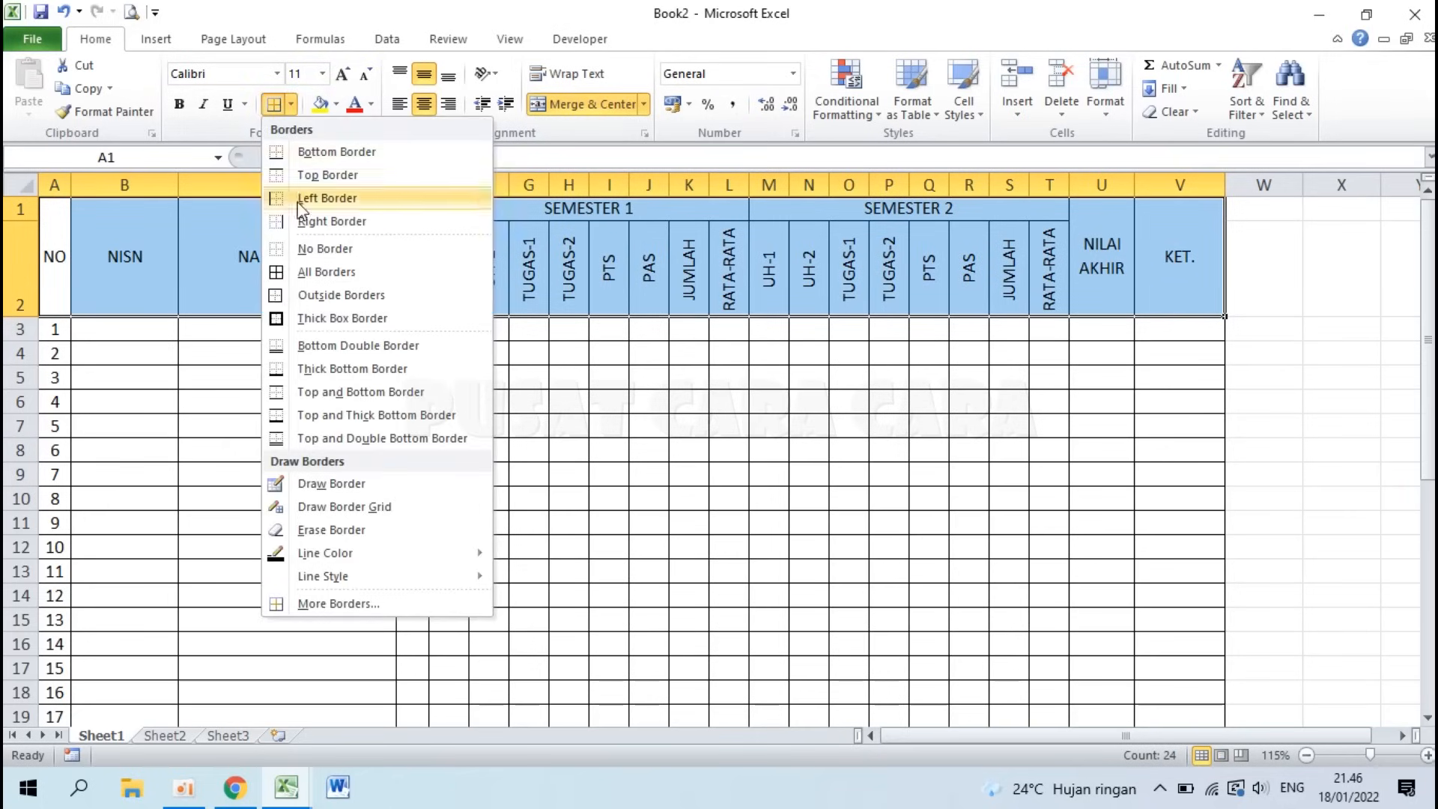
click(309, 349)
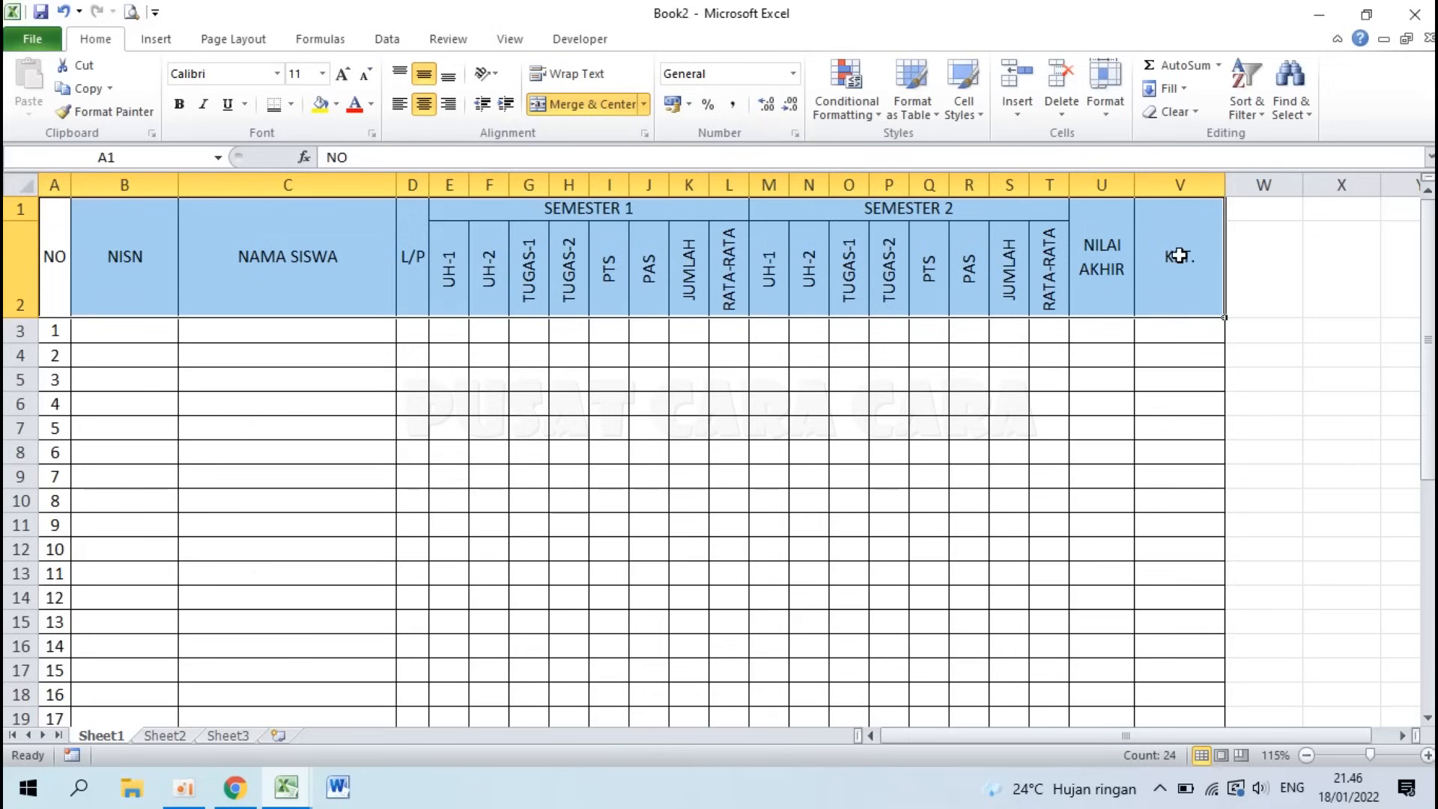
click(571, 380)
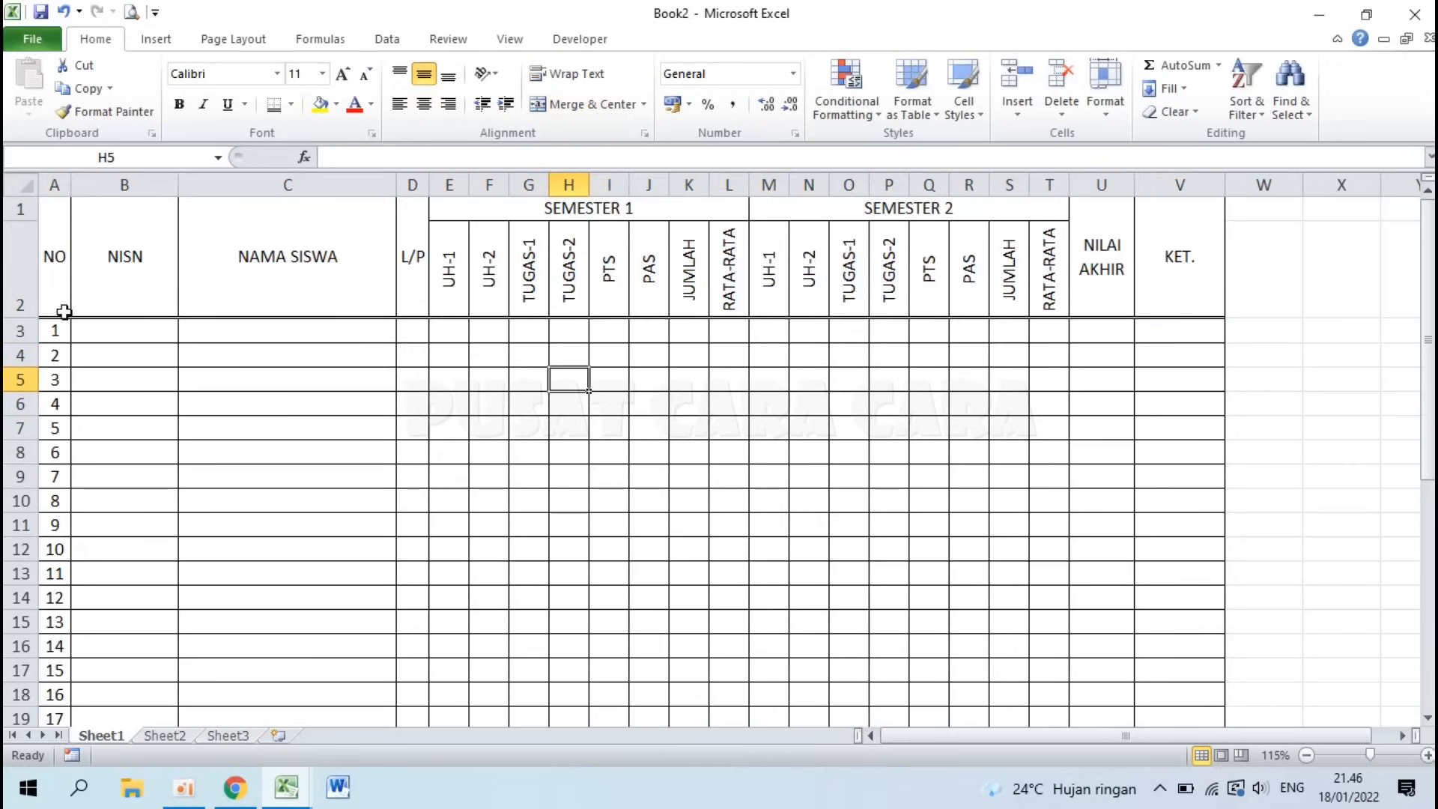
click(1173, 330)
drag(58, 263, 1168, 272)
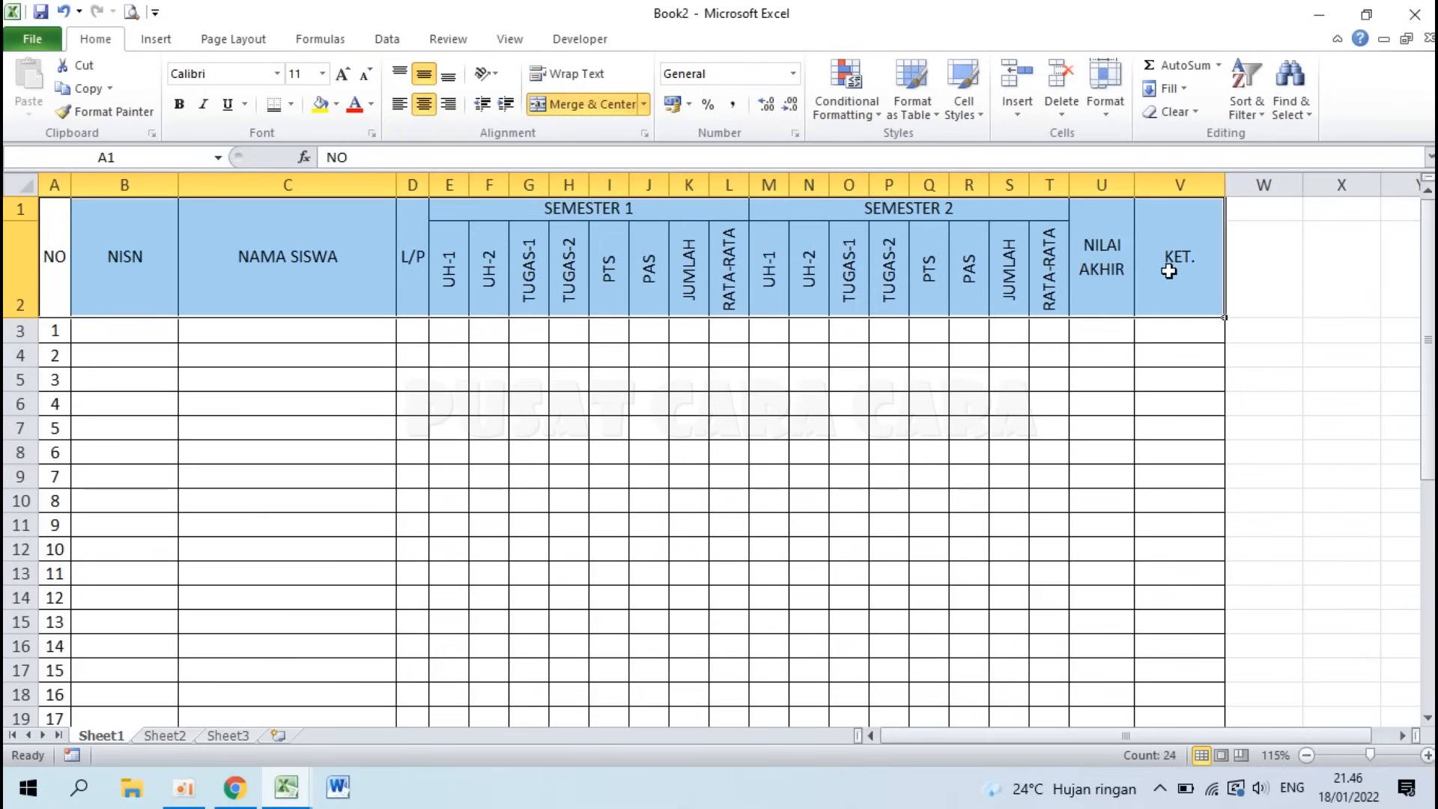
Step: Make the header text bold at 12 pt
click(181, 105)
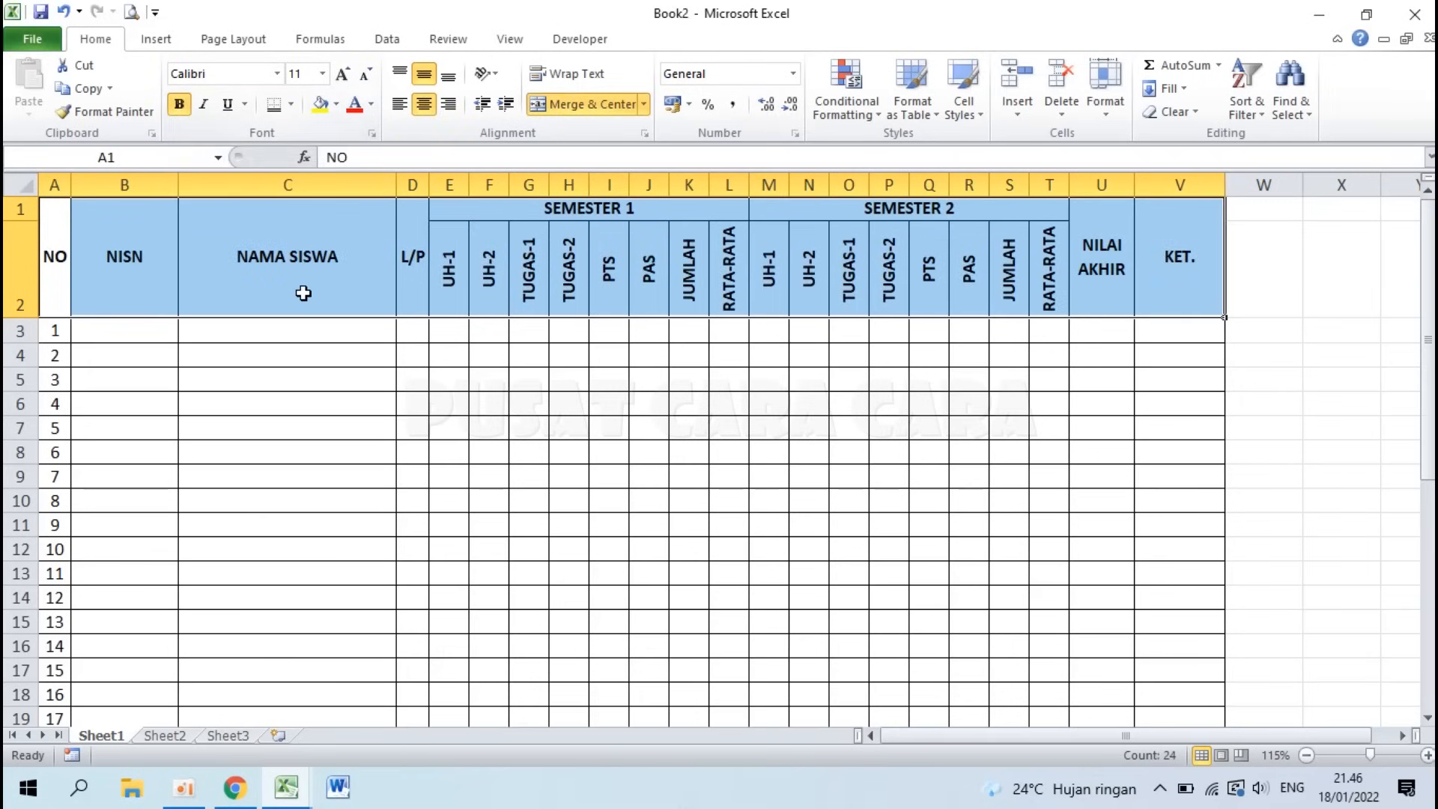
click(324, 73)
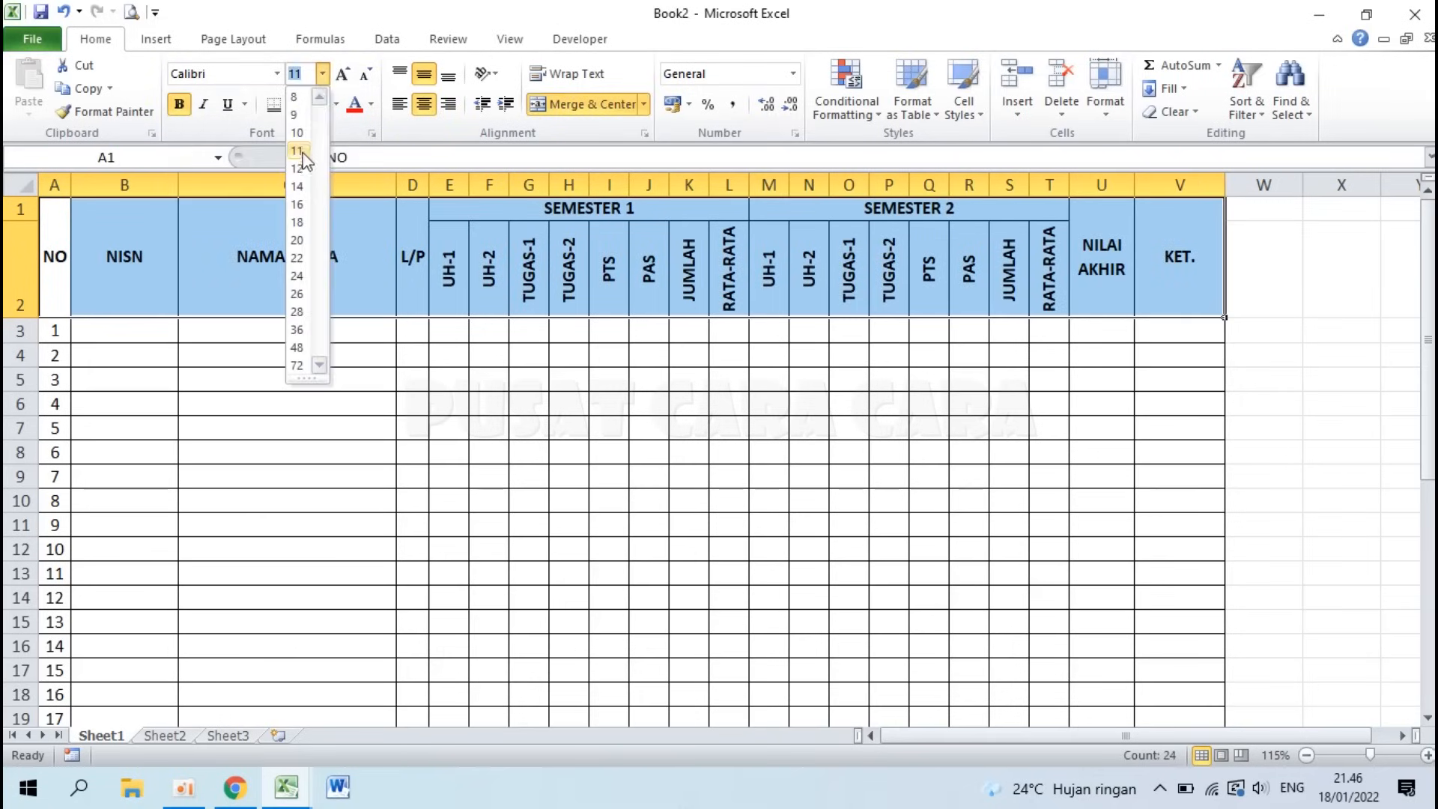
key(Escape)
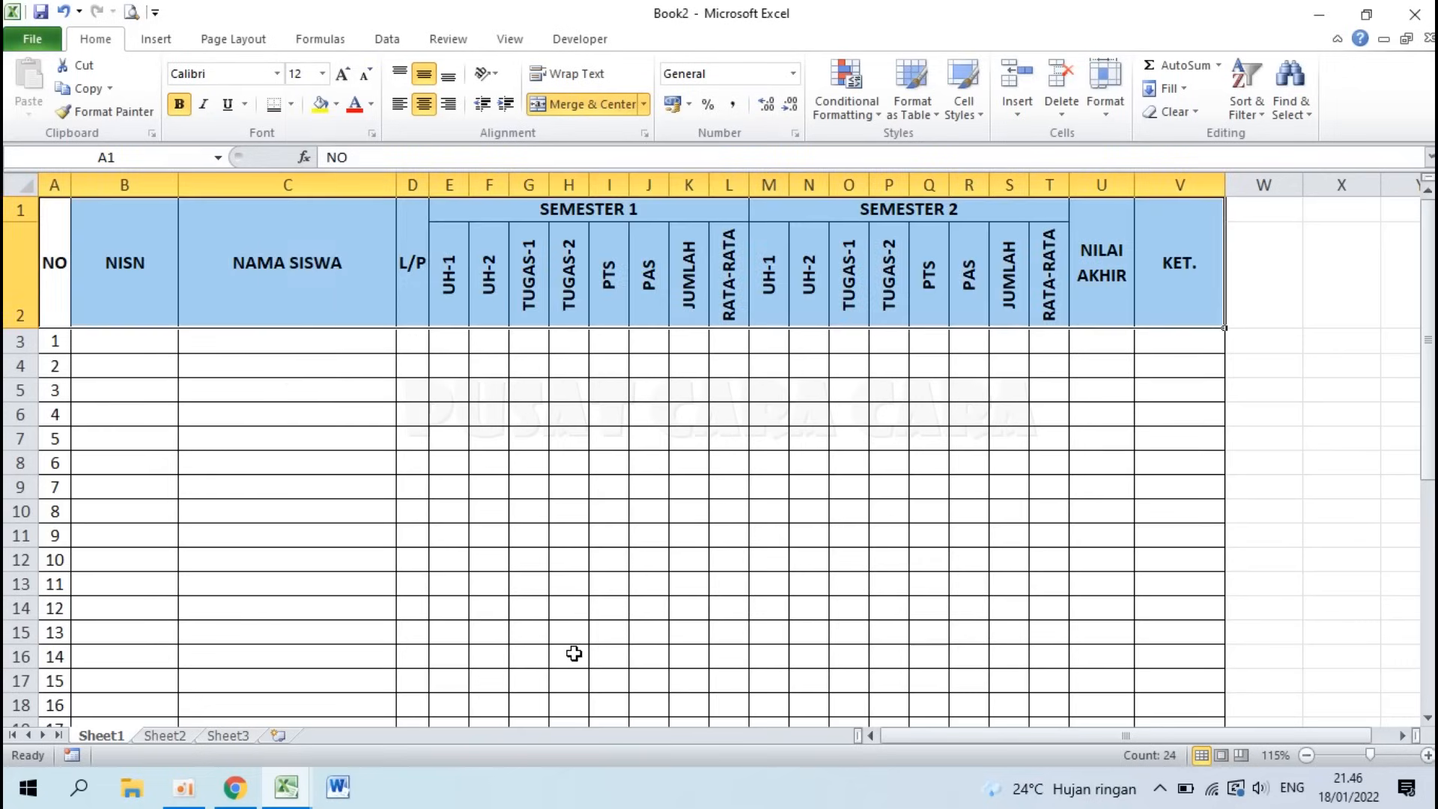
click(508, 439)
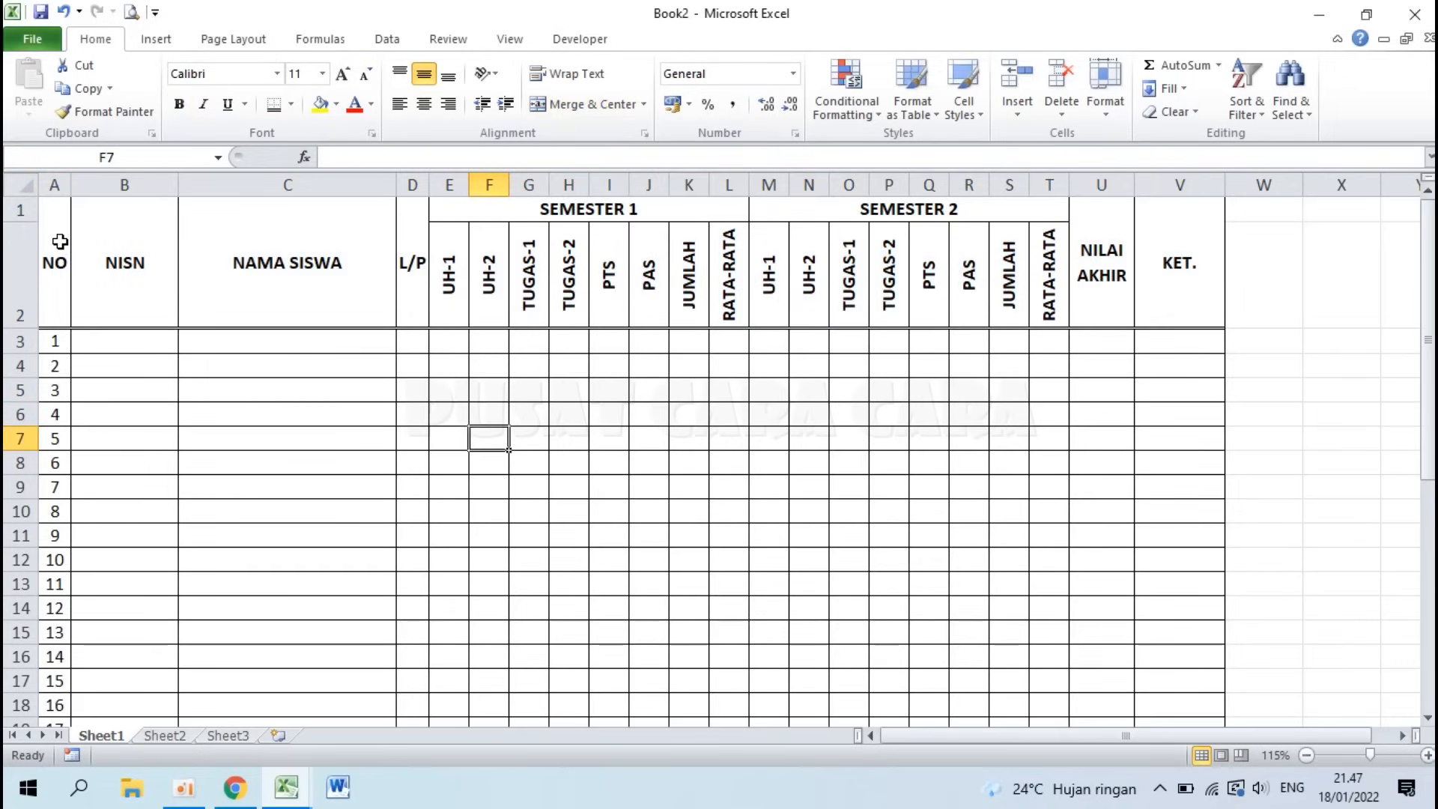
Step: Apply a light blue fill colour to the A1:V2 header block
drag(60, 241, 1171, 251)
click(896, 421)
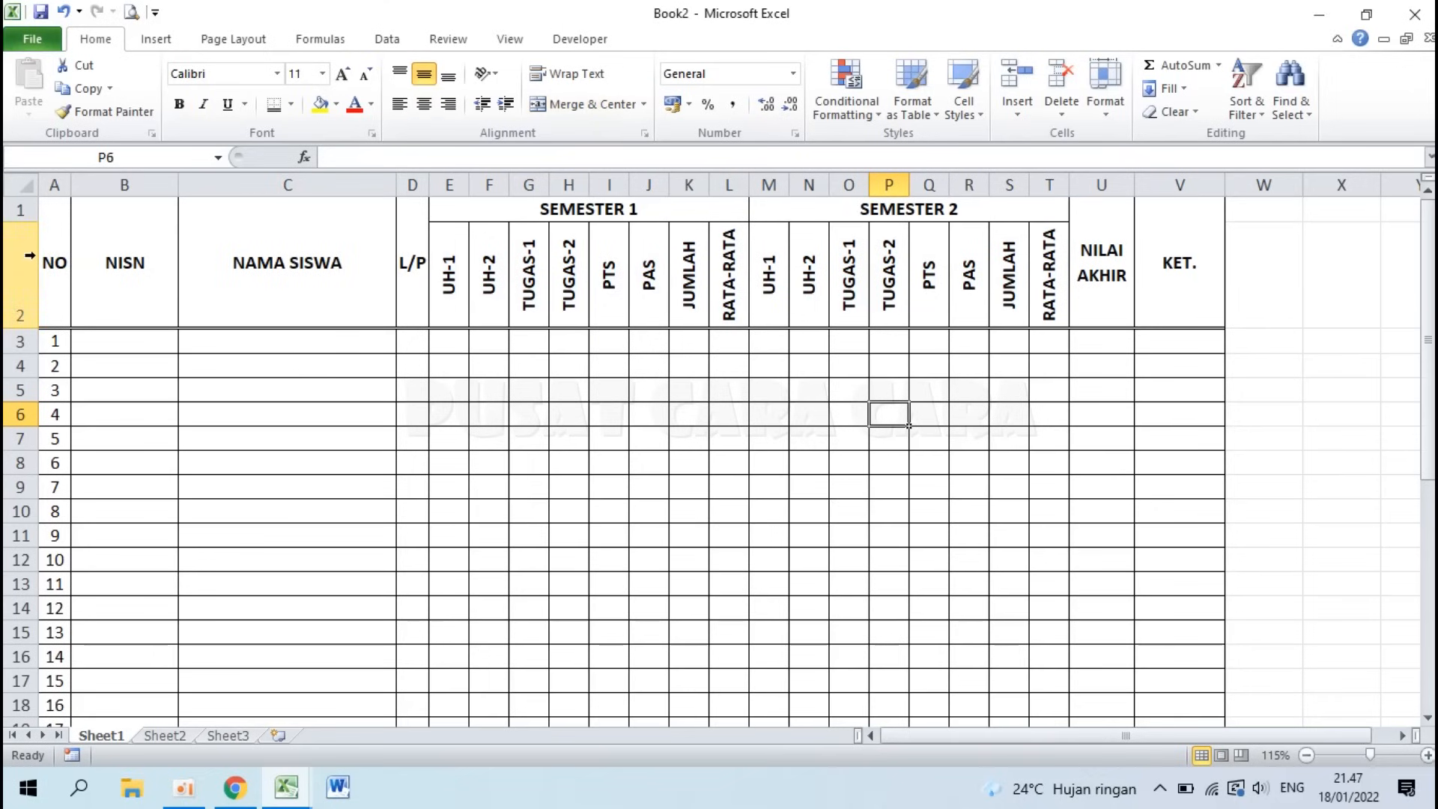
click(57, 255)
drag(58, 255, 1160, 257)
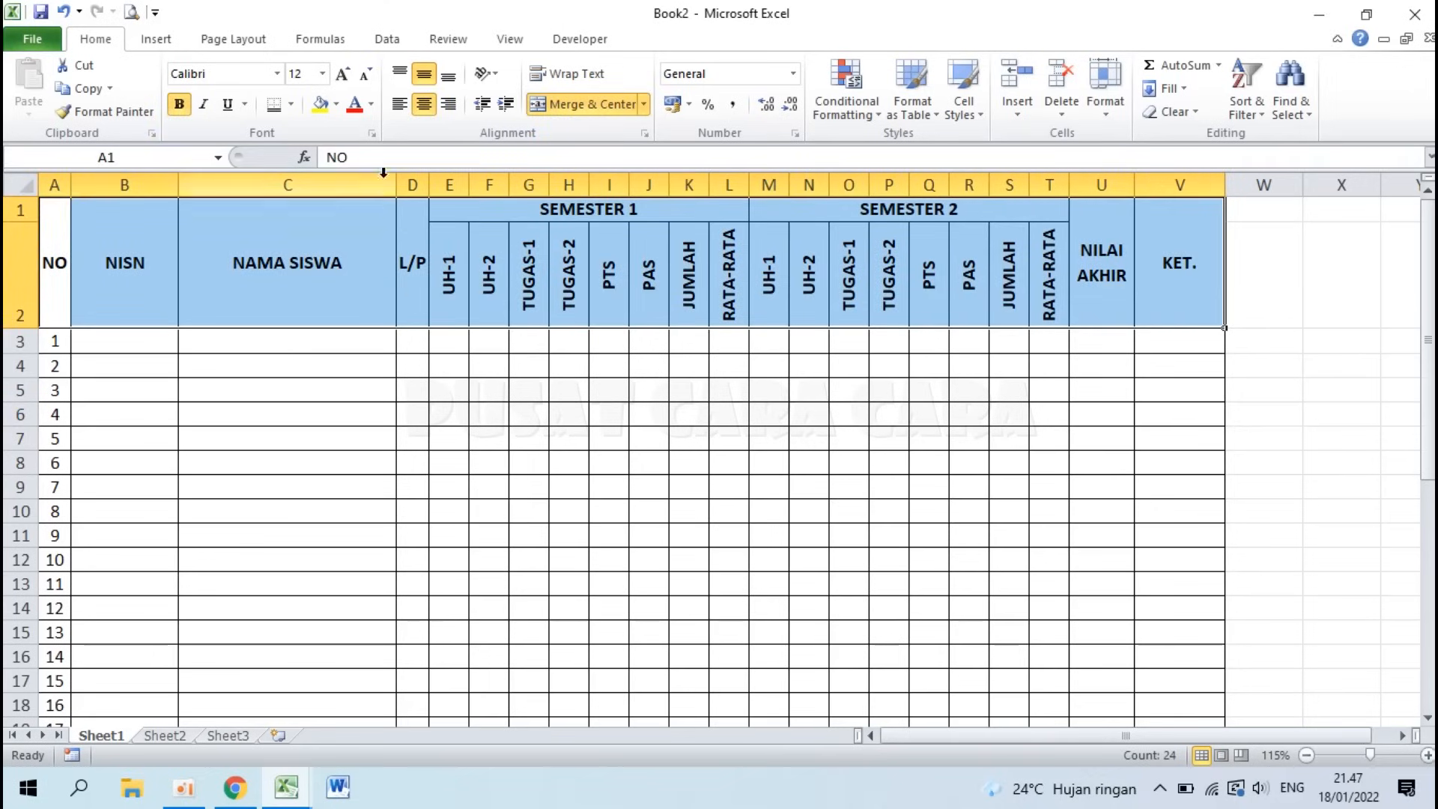
click(338, 105)
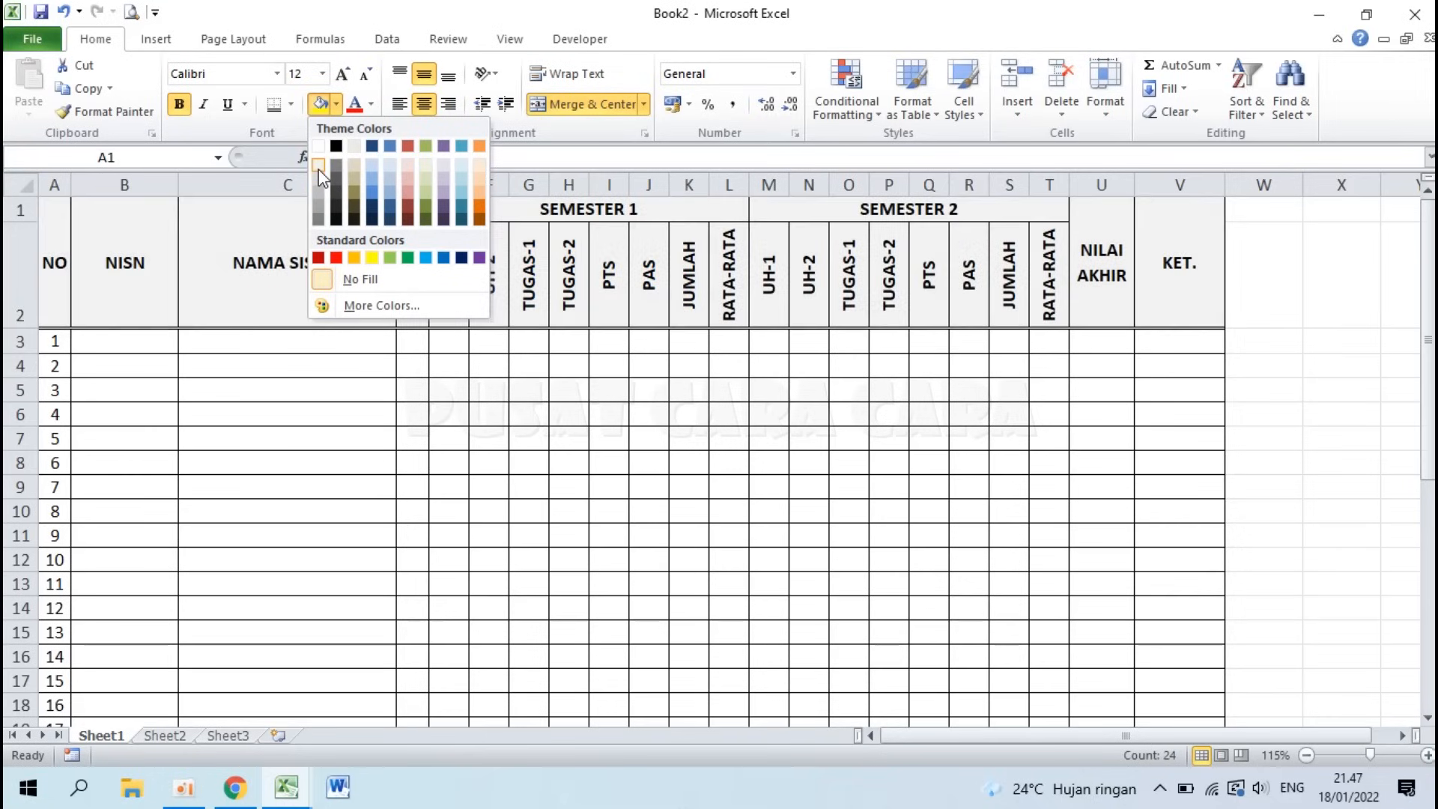
click(319, 169)
click(597, 434)
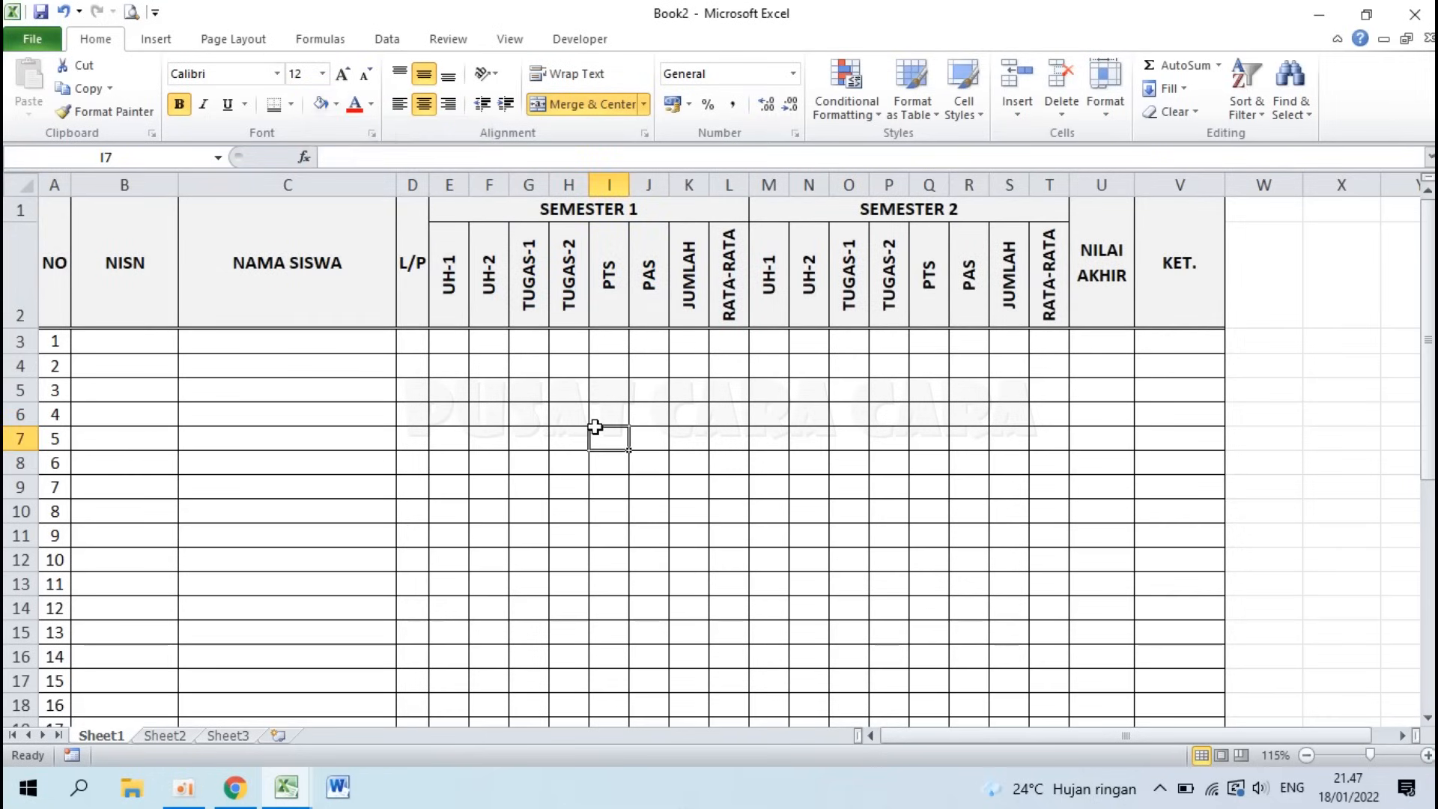
drag(52, 270, 1198, 272)
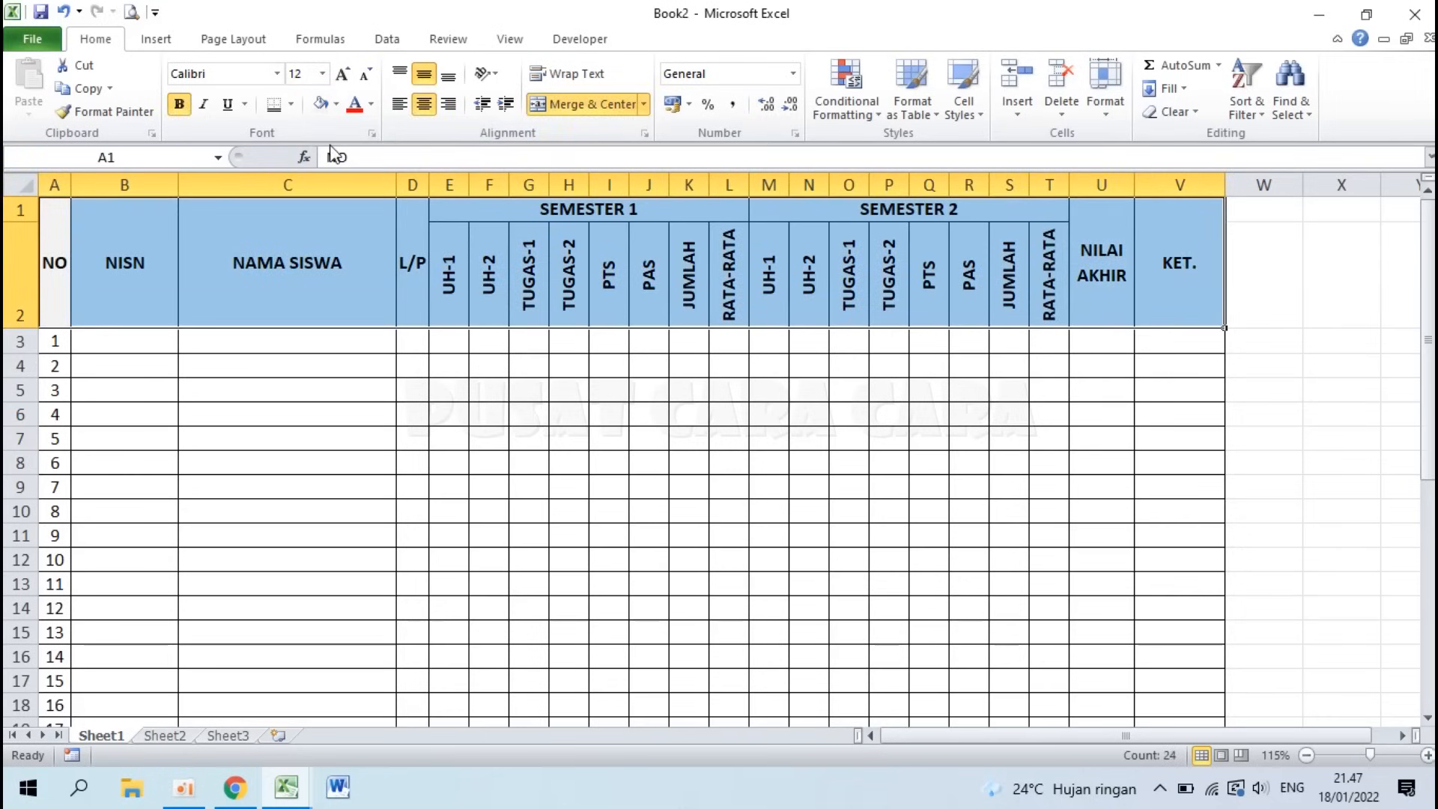
click(336, 105)
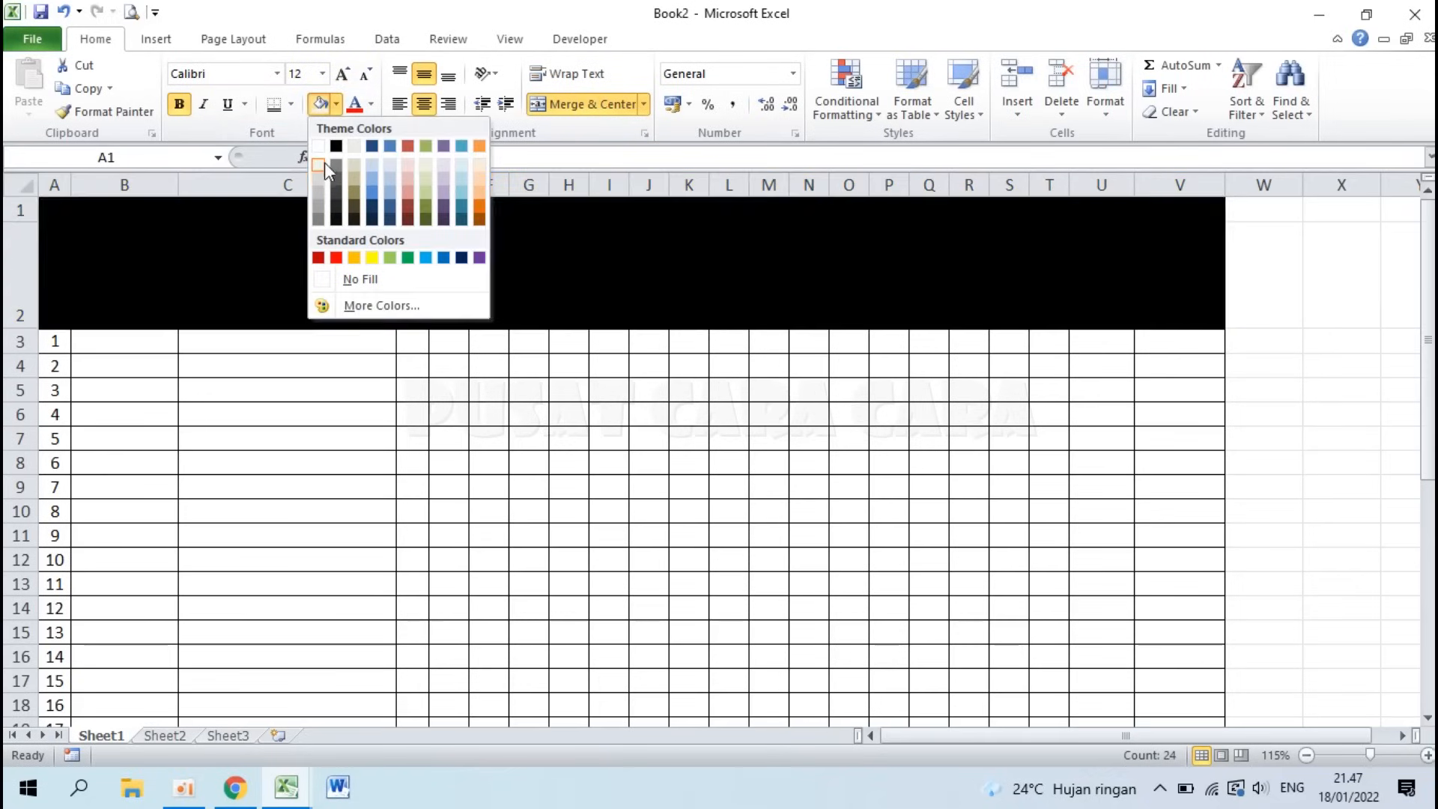
Step: Change the header block fill from light blue to light grey
click(319, 176)
click(504, 462)
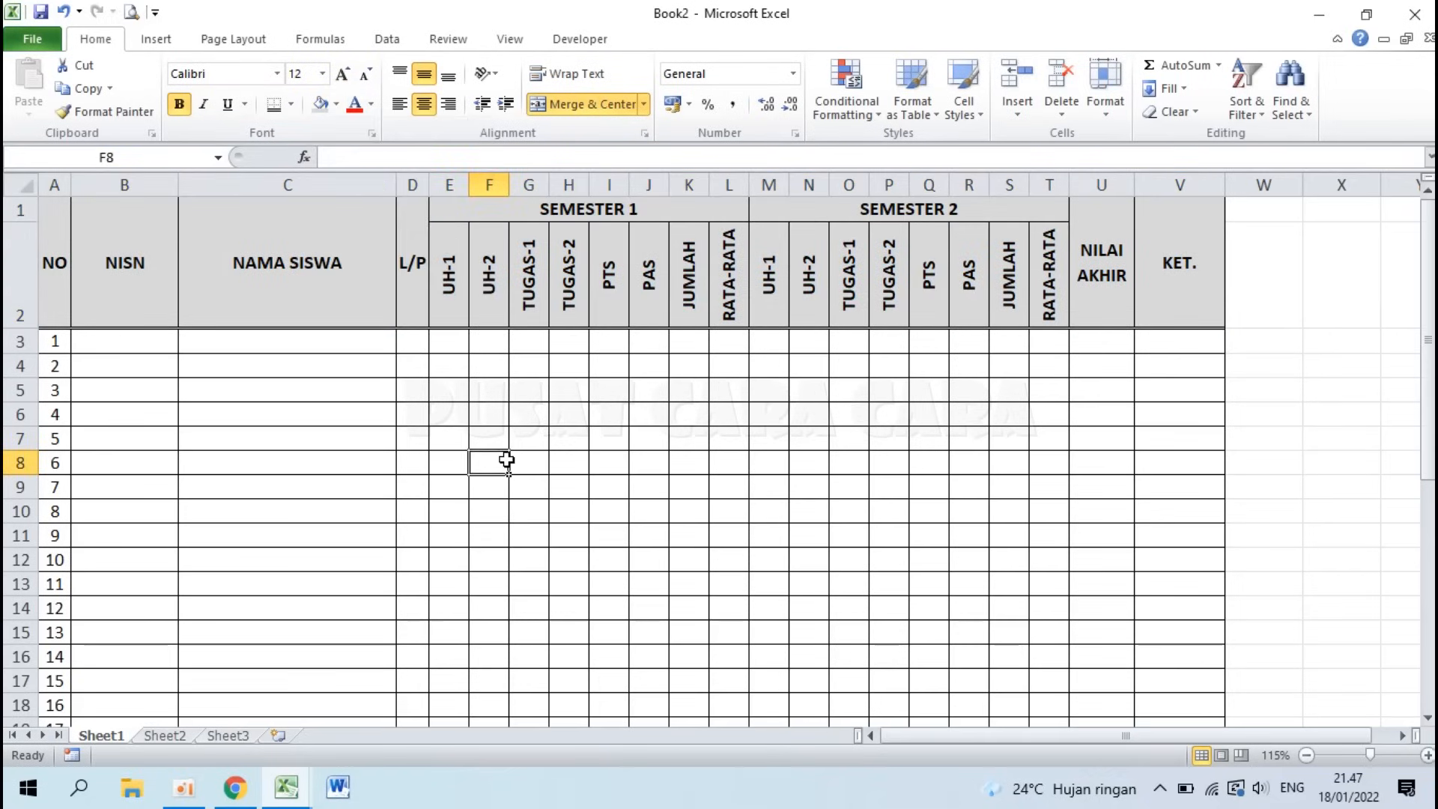
click(236, 397)
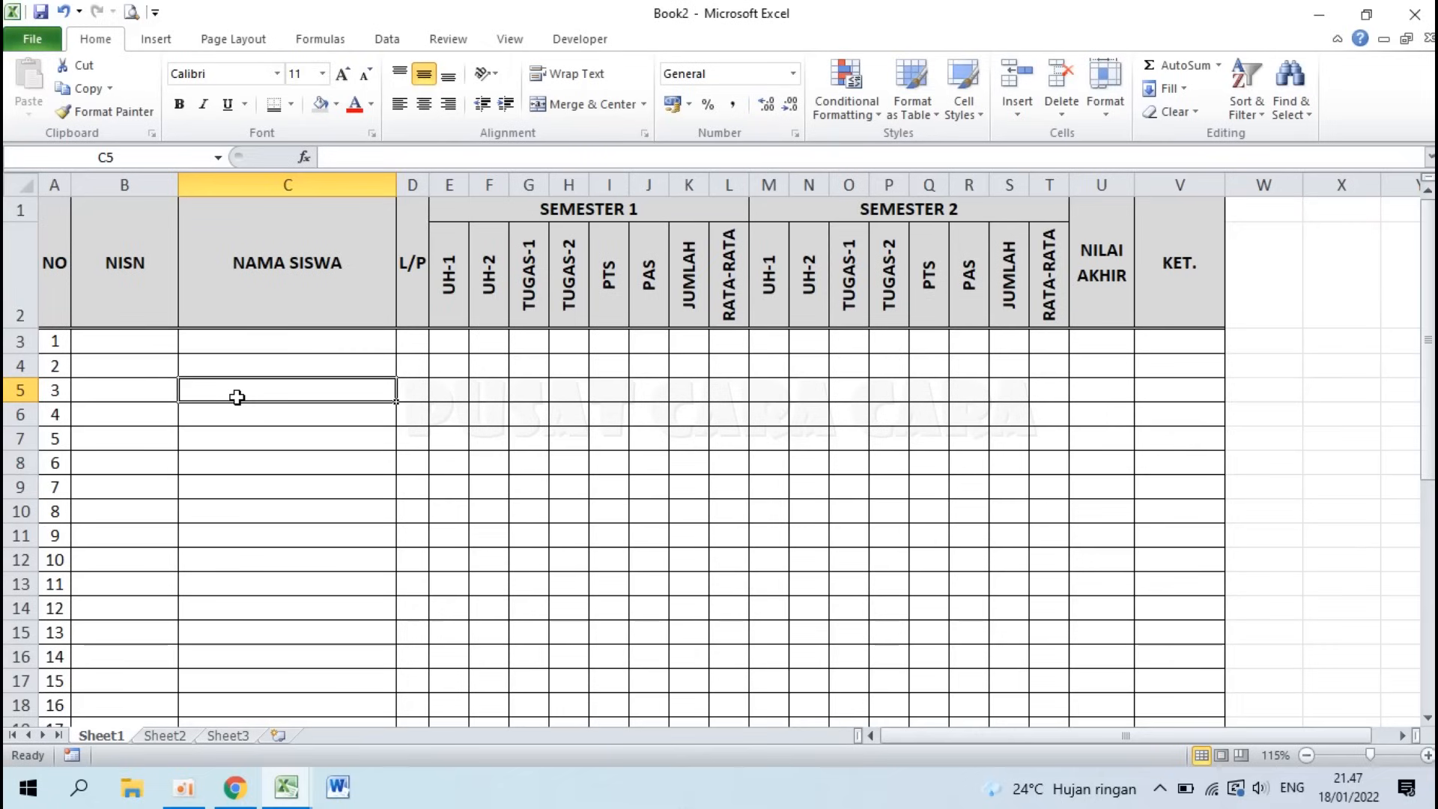
drag(135, 341, 663, 636)
click(128, 343)
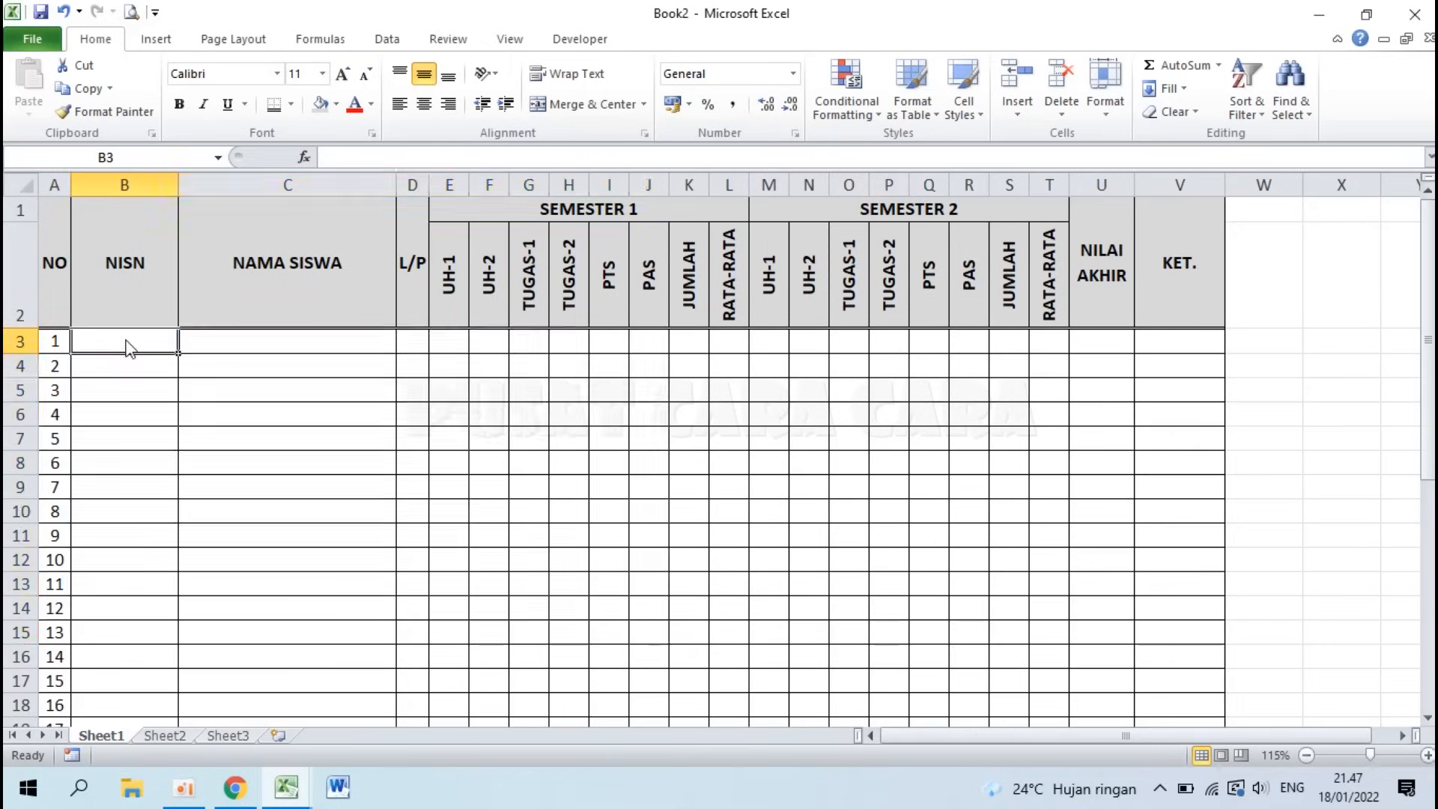
text(0012345678)
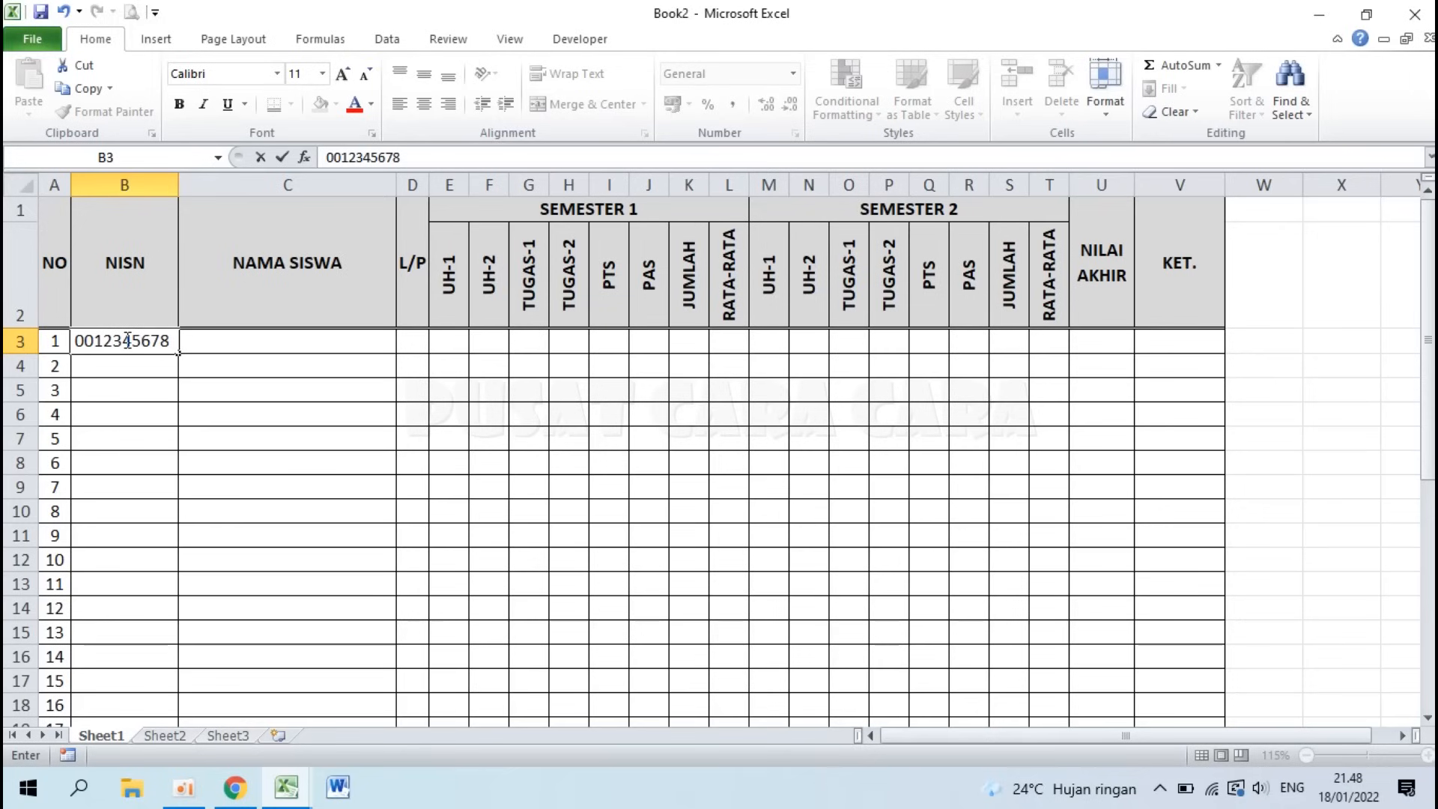
key(Return)
click(143, 341)
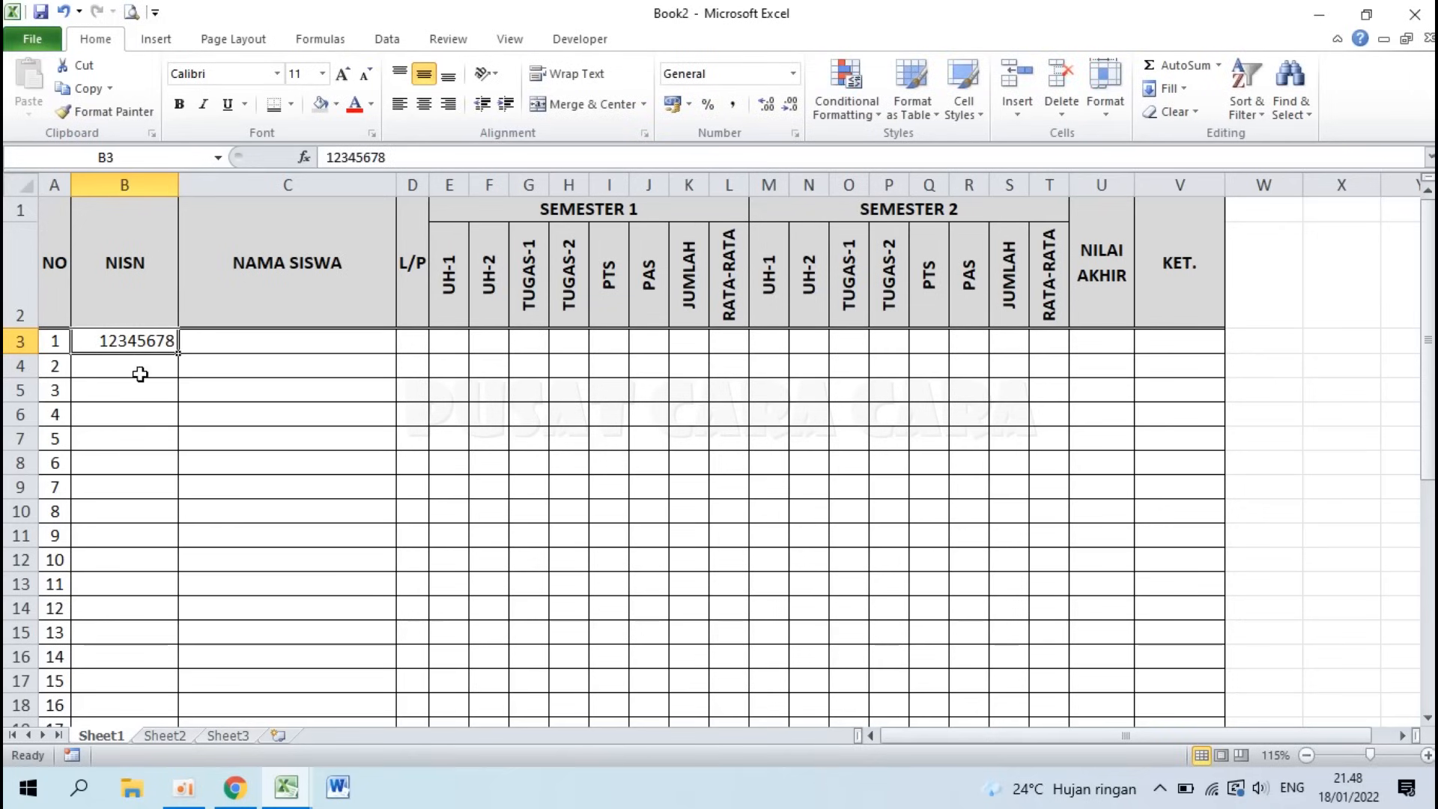
key(Delete)
click(207, 405)
Step: Format the NISN cells B3:B38 as Text
drag(122, 345, 122, 669)
scroll(128, 509, up, 6)
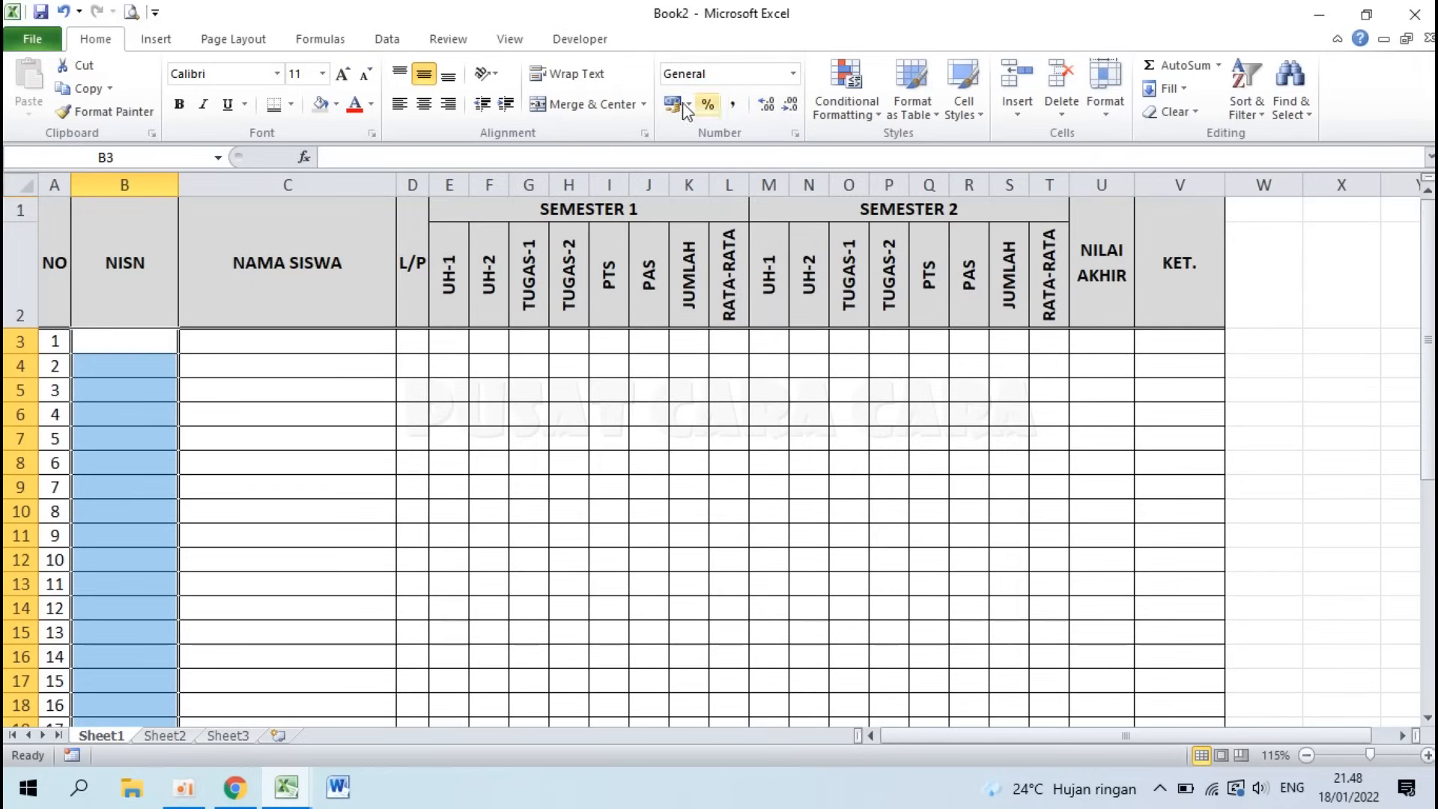
click(793, 73)
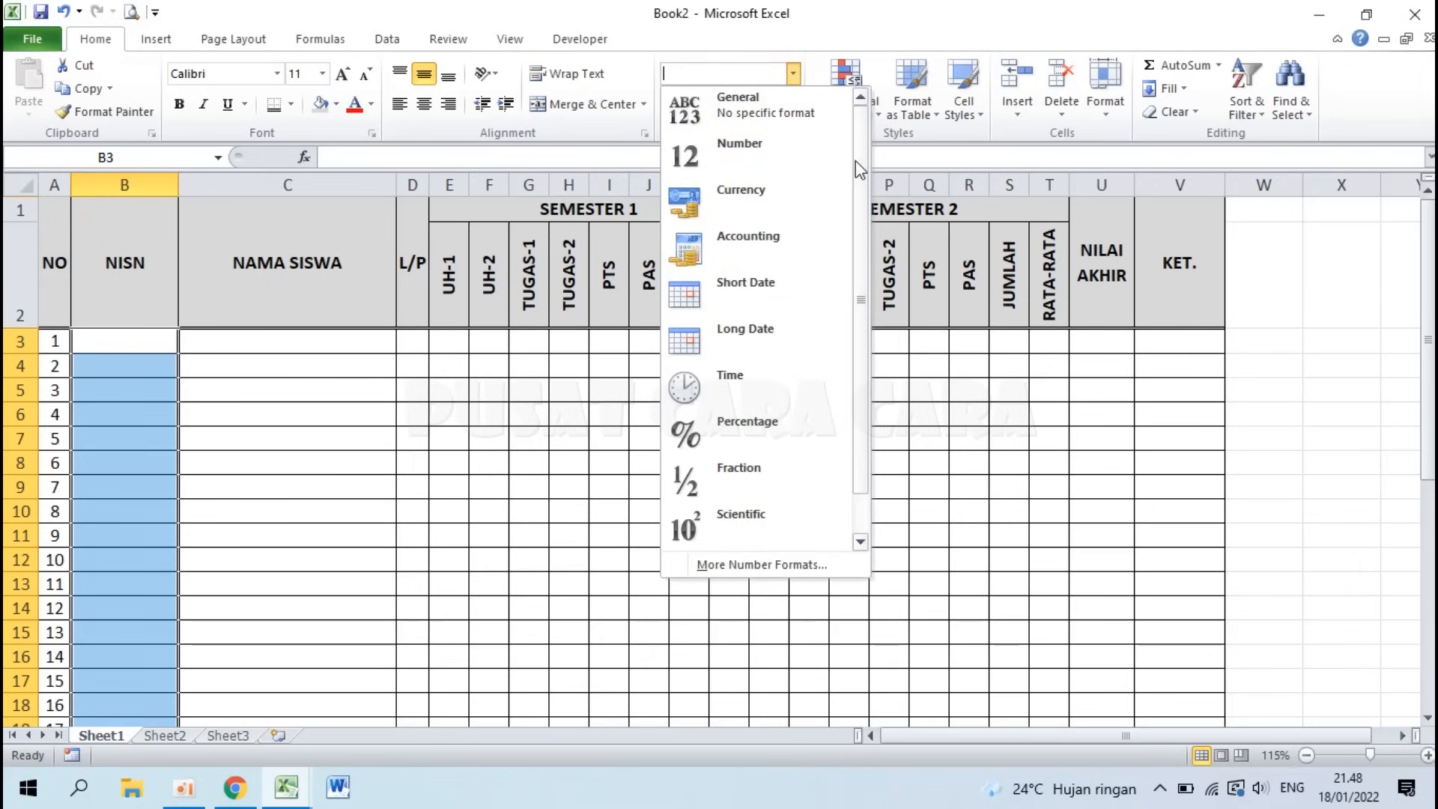
drag(857, 163, 871, 370)
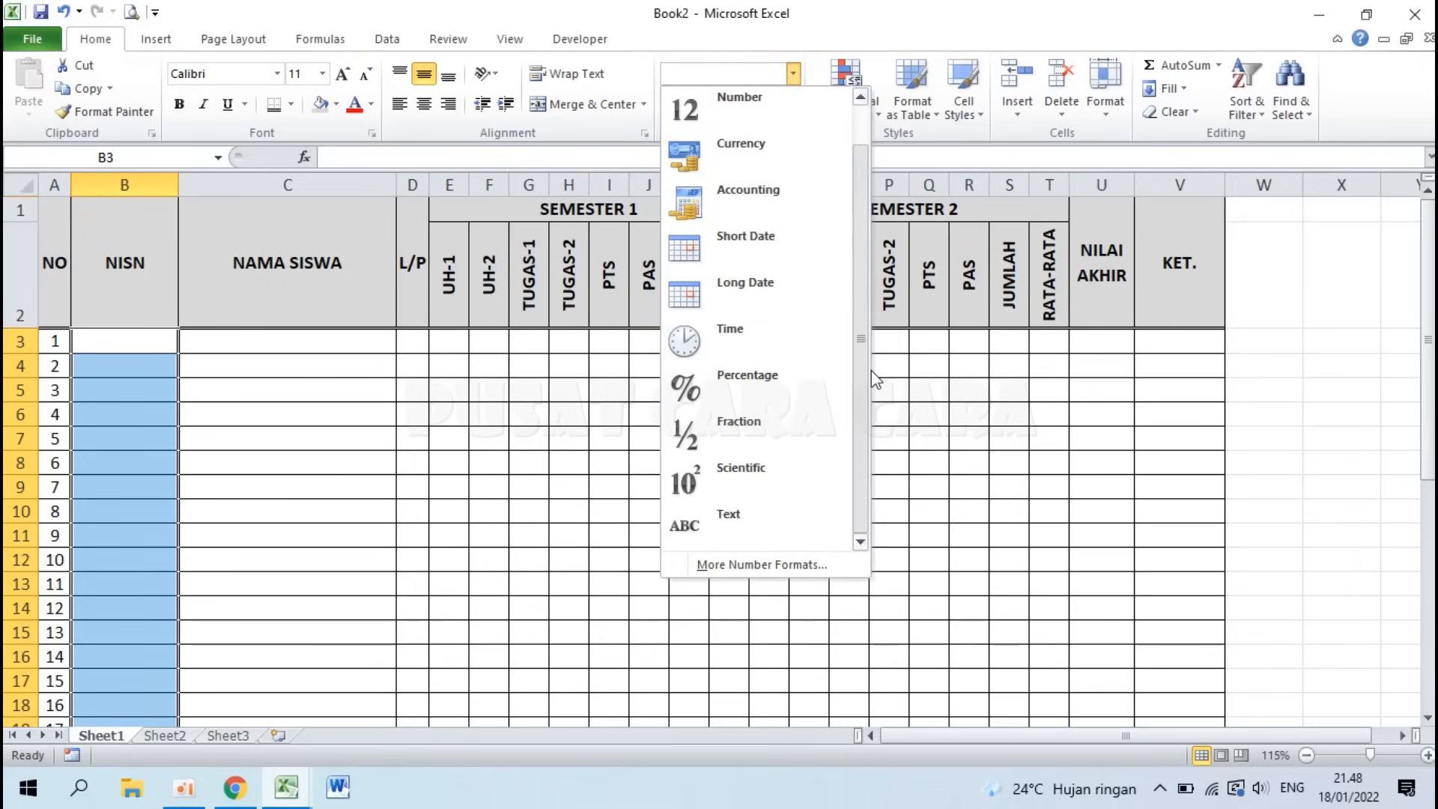
click(734, 515)
click(234, 430)
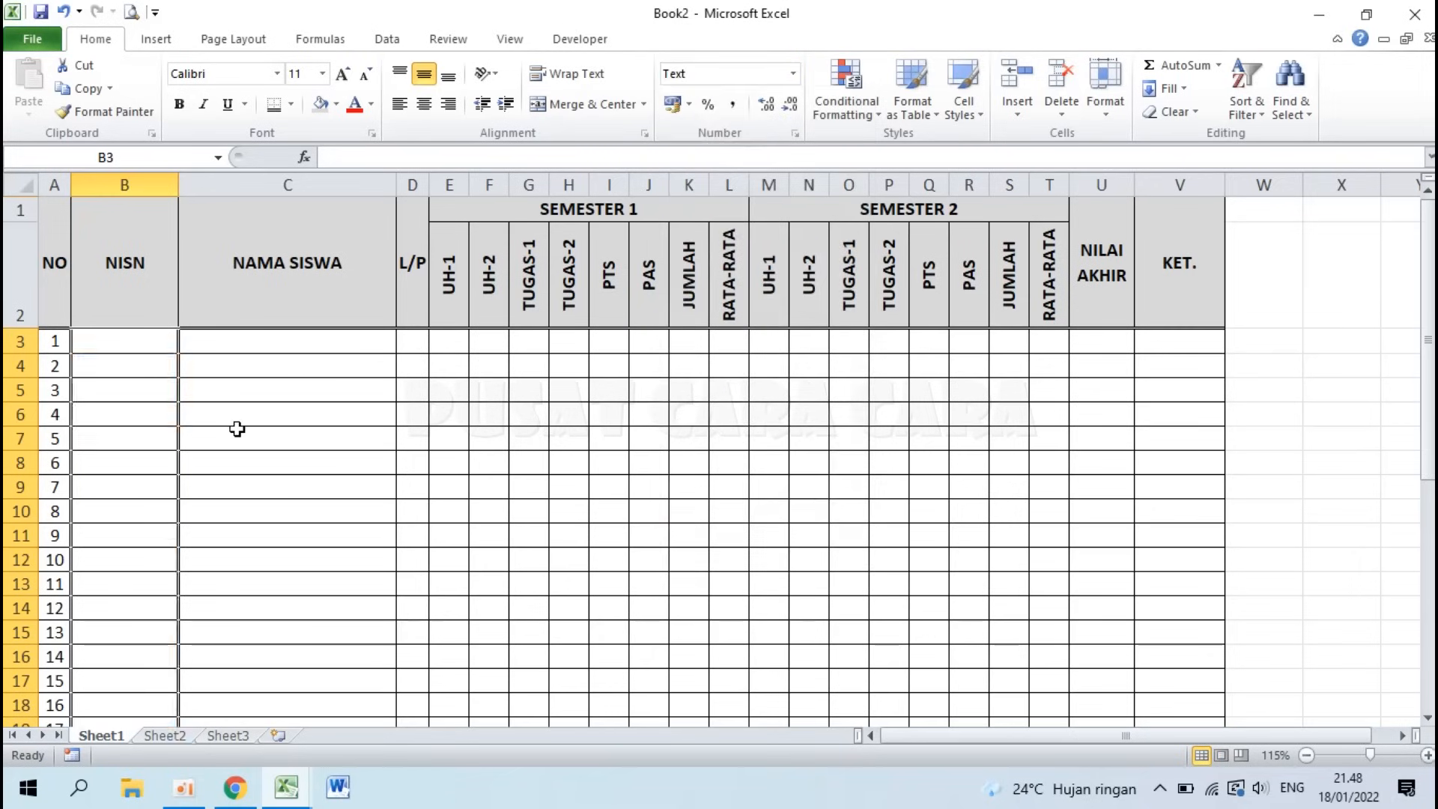
Step: Enter test NISN 000123456 in B3, check the leading zeros remain, then delete it
click(137, 334)
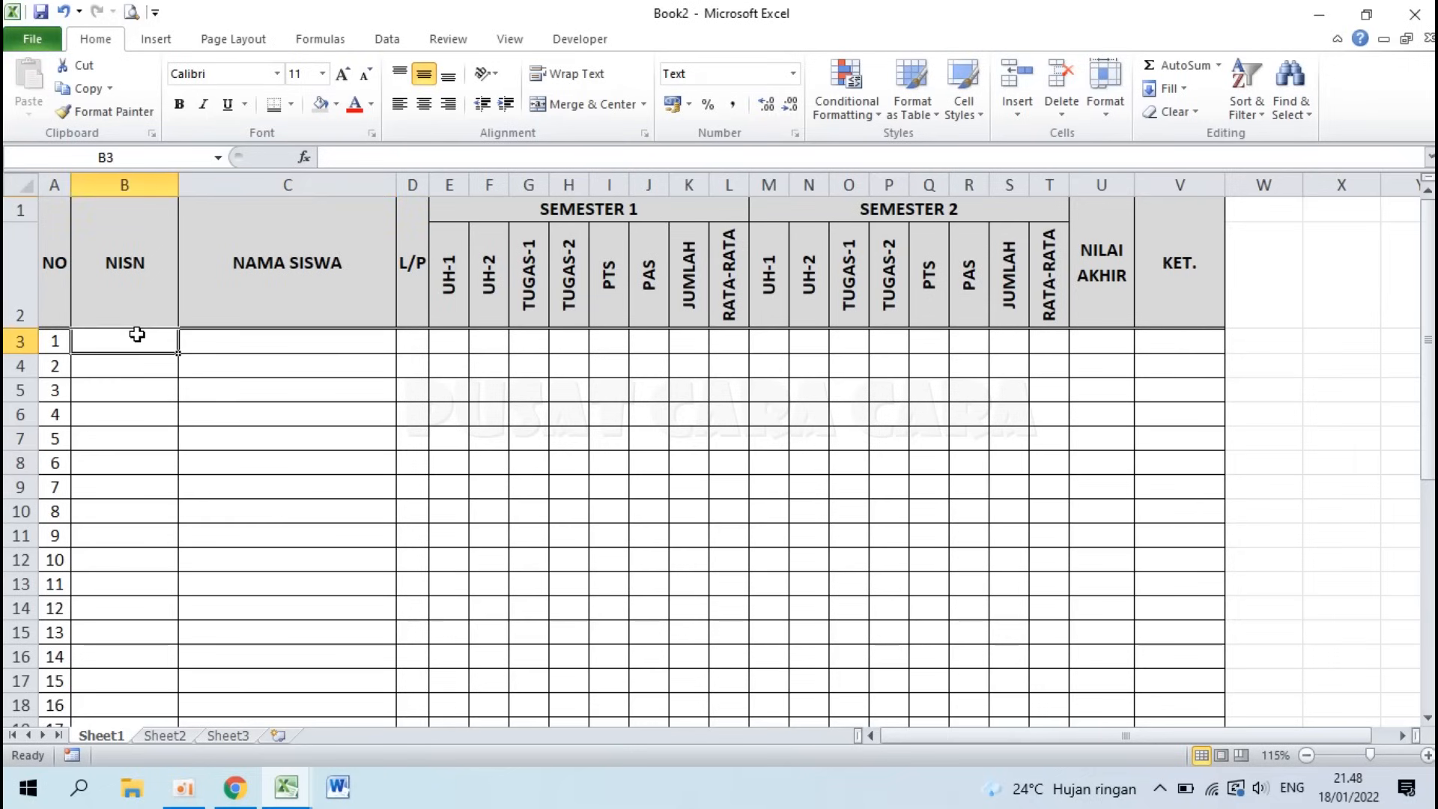
text(000123456)
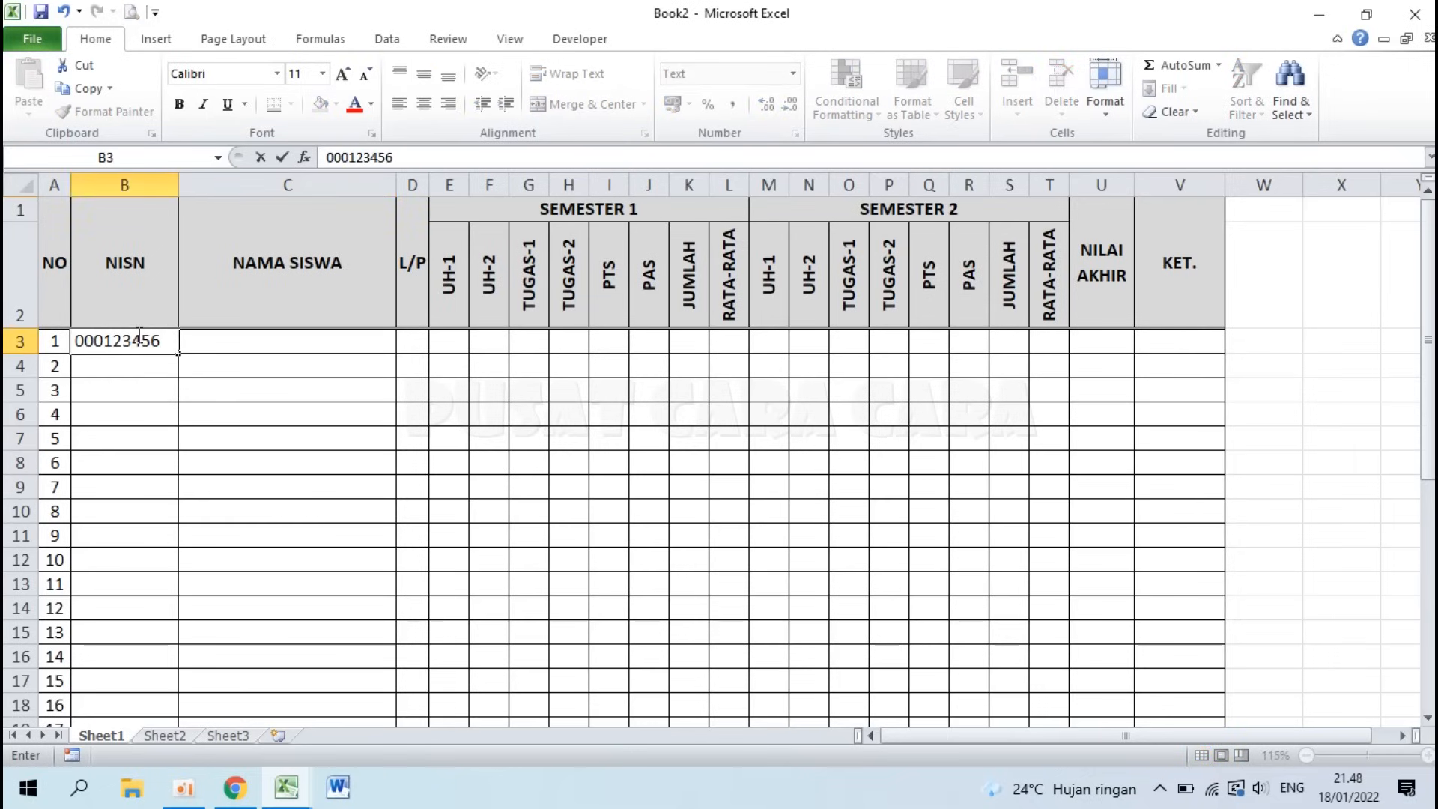
key(Return)
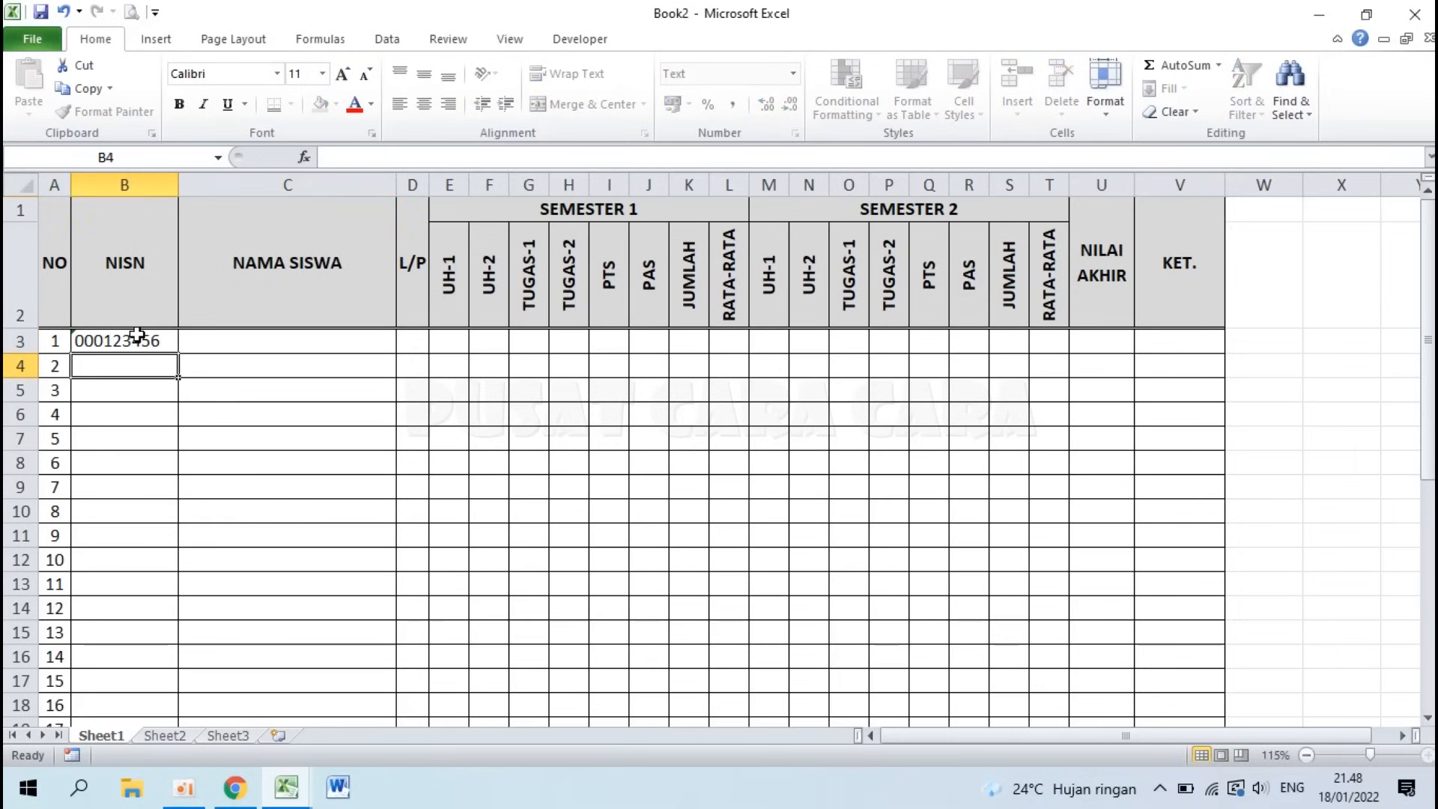
click(118, 341)
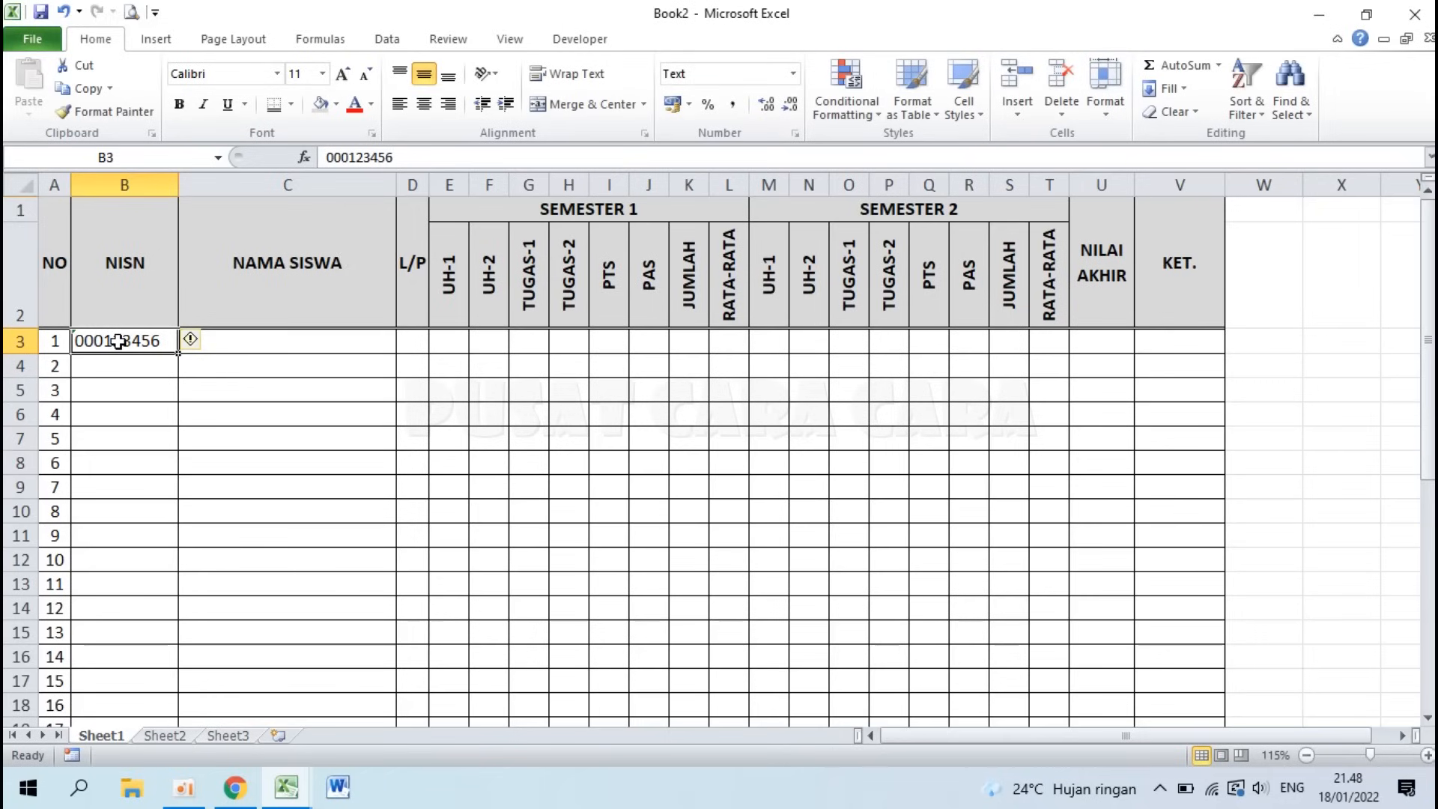
drag(119, 434, 117, 669)
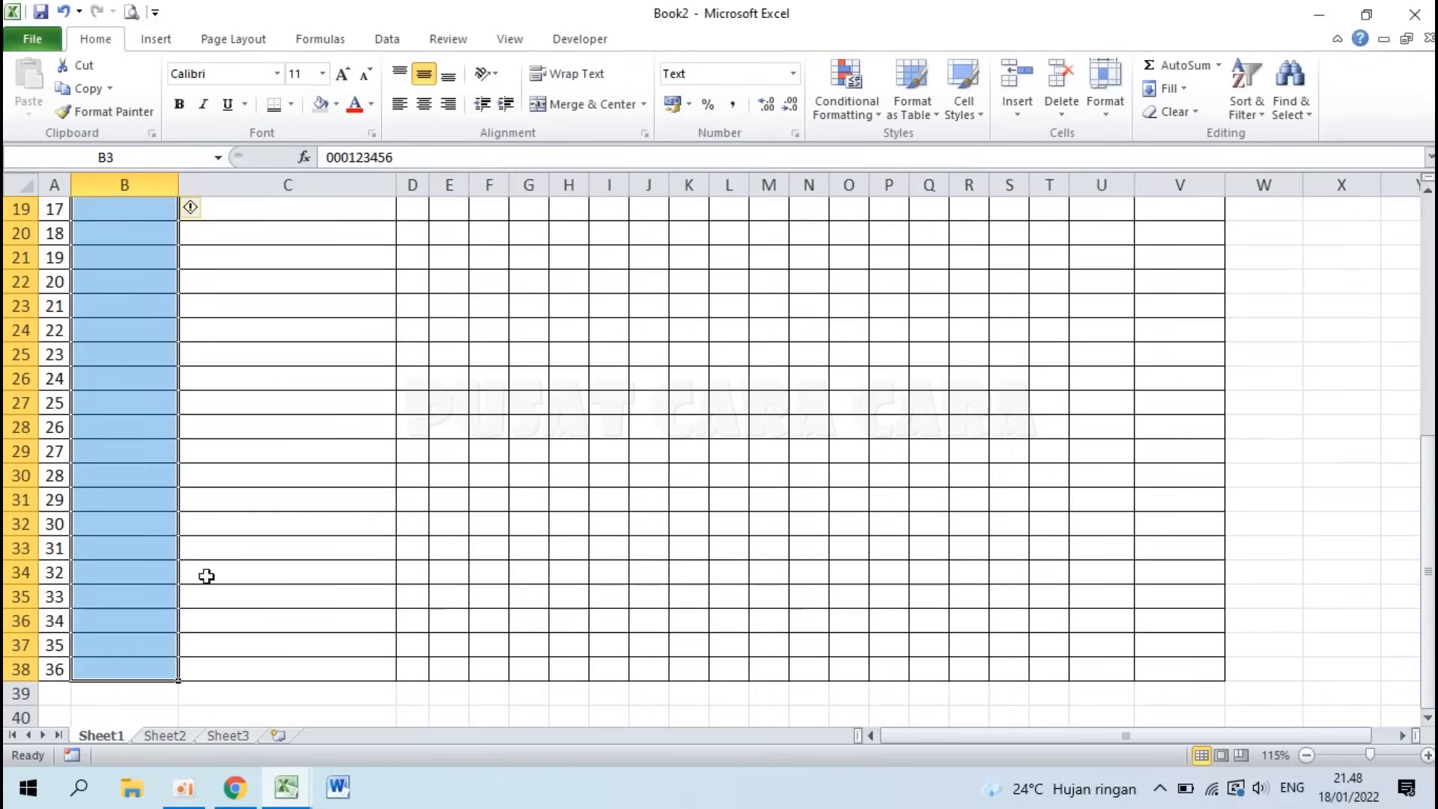
click(431, 116)
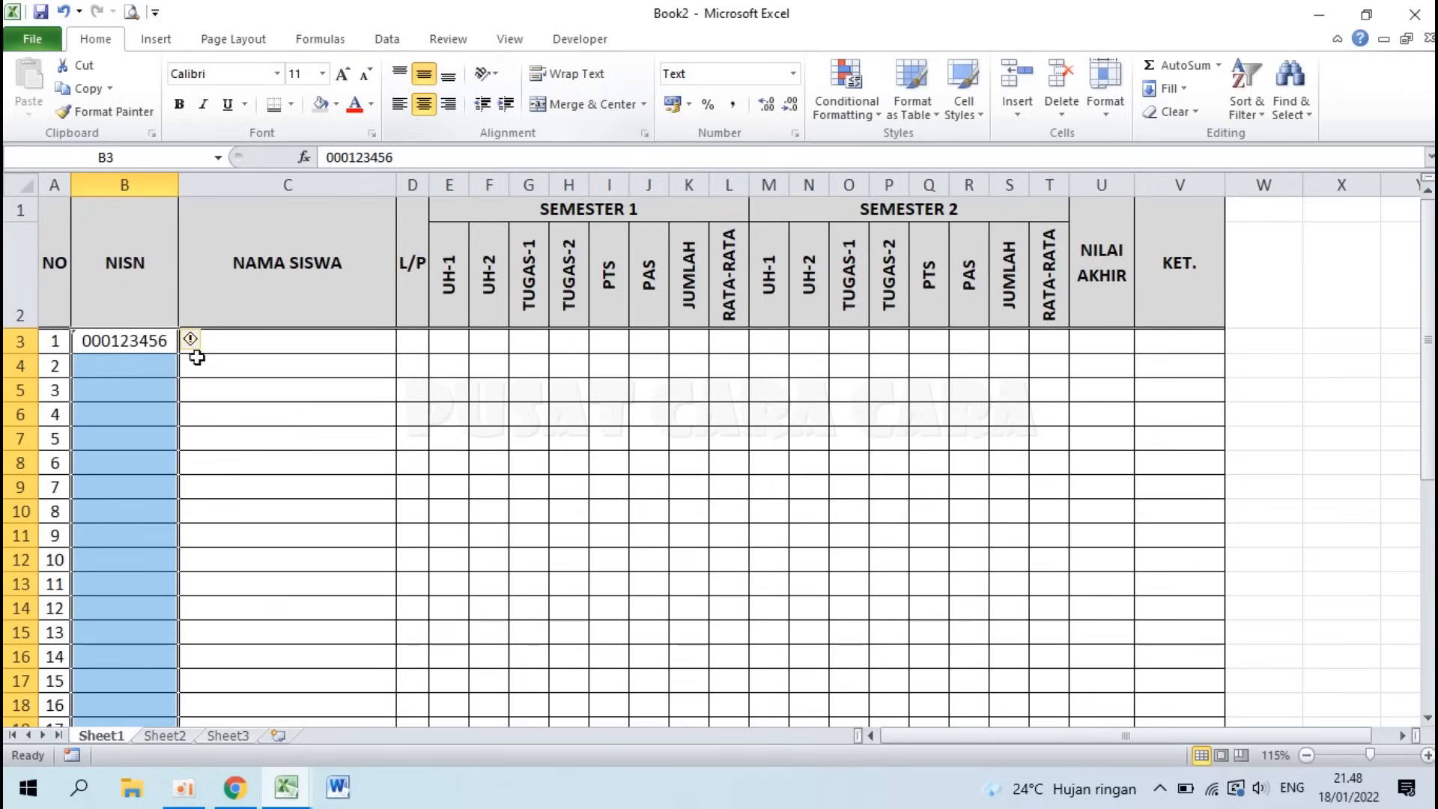
click(132, 340)
key(Delete)
Step: Enter test names SDFSDFSF, SDFSDFSFGGHFGH and DFGDFG in C3:C5
click(306, 343)
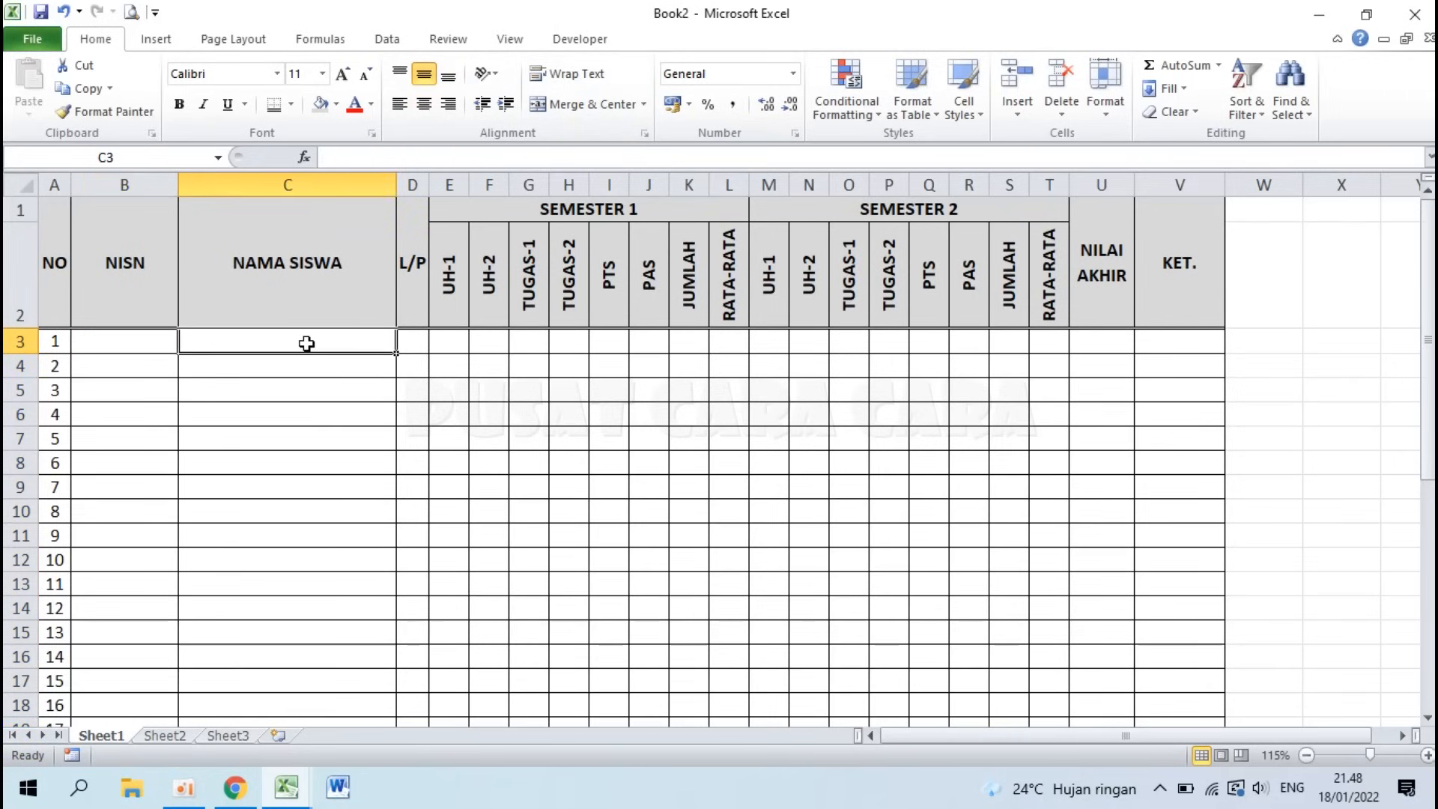
text(SDFSDFSF)
key(Return)
text(SDFSDFSFGGHFGH)
key(Return)
text(DFGDFG)
key(Return)
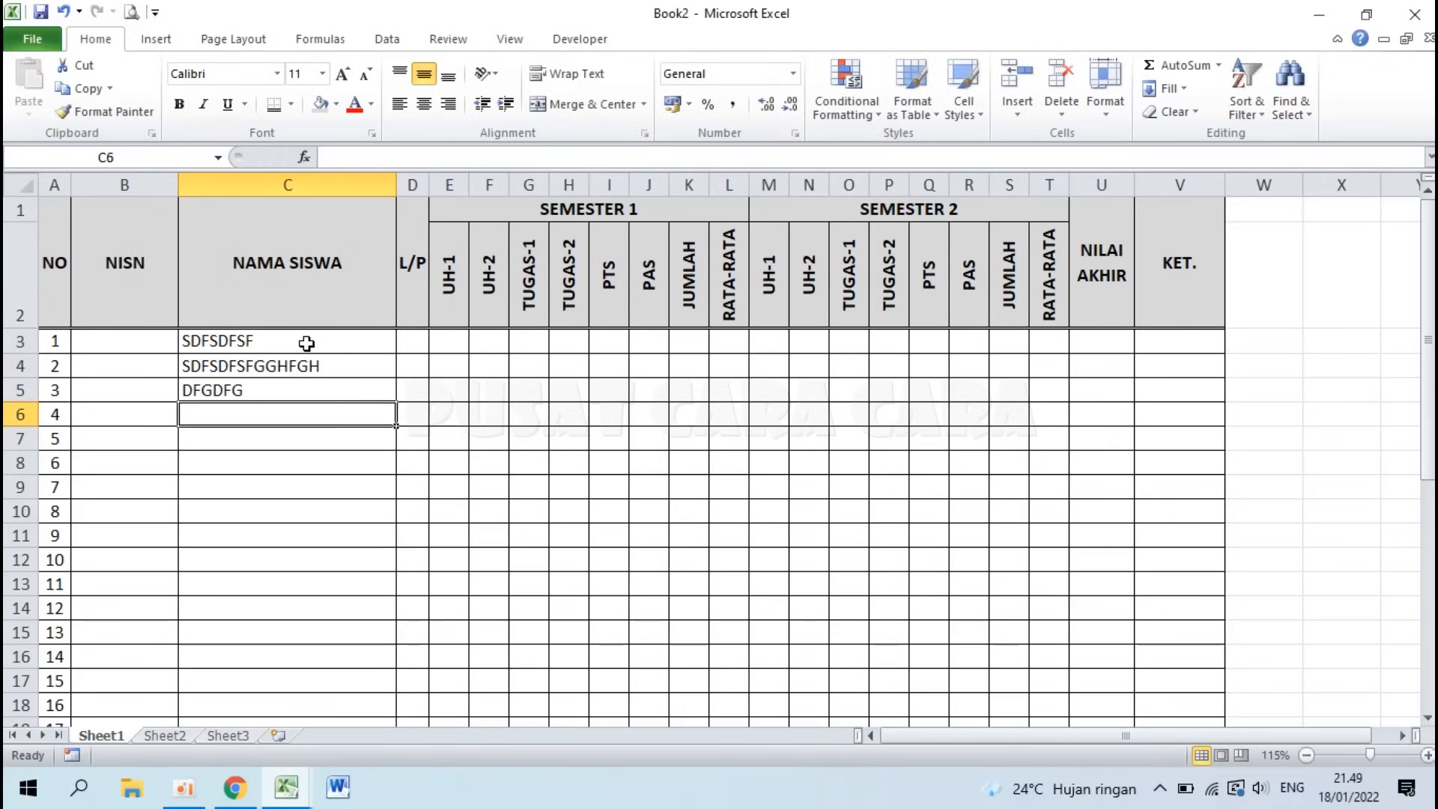
Step: Select the NAMA SISWA cells from C3 downward
click(201, 343)
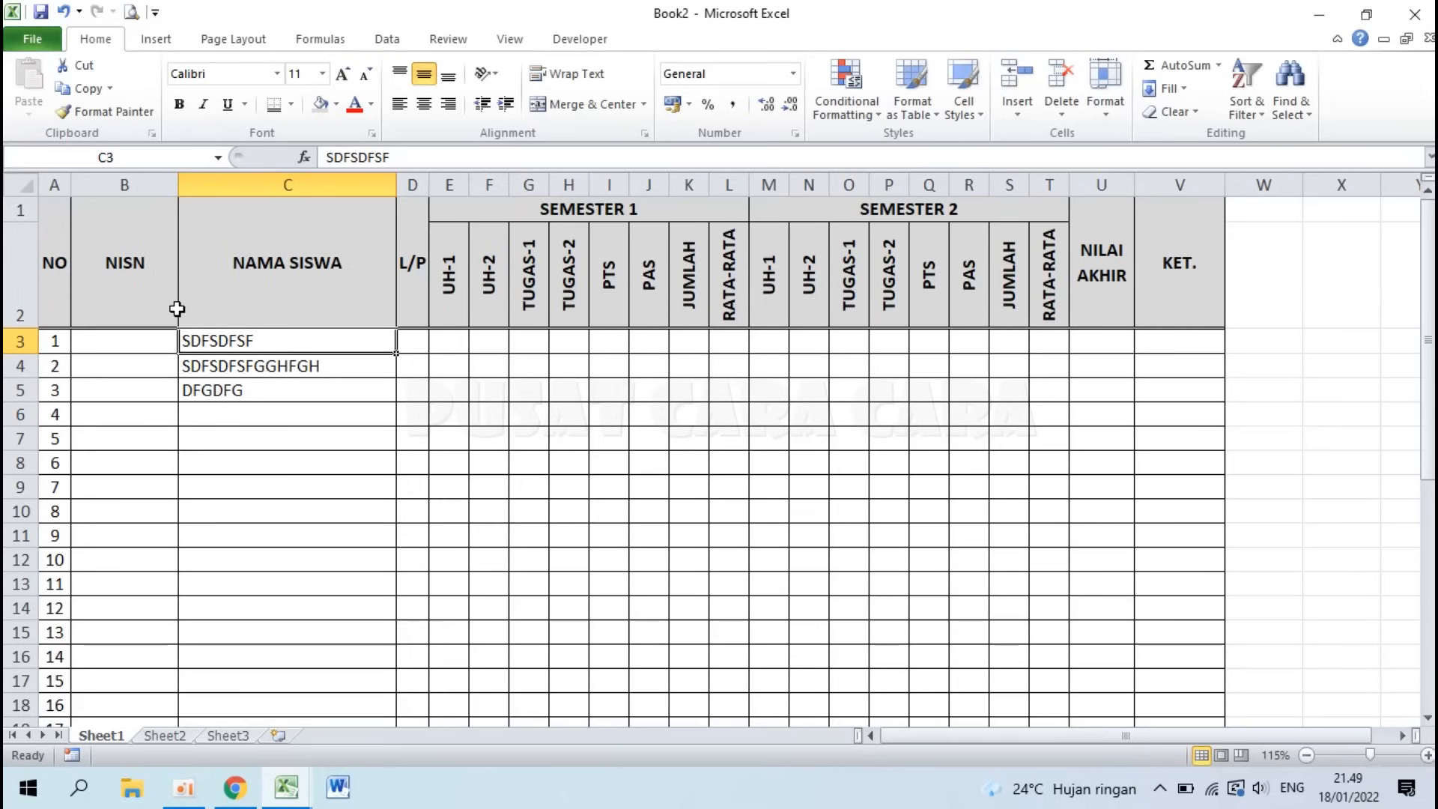
click(252, 432)
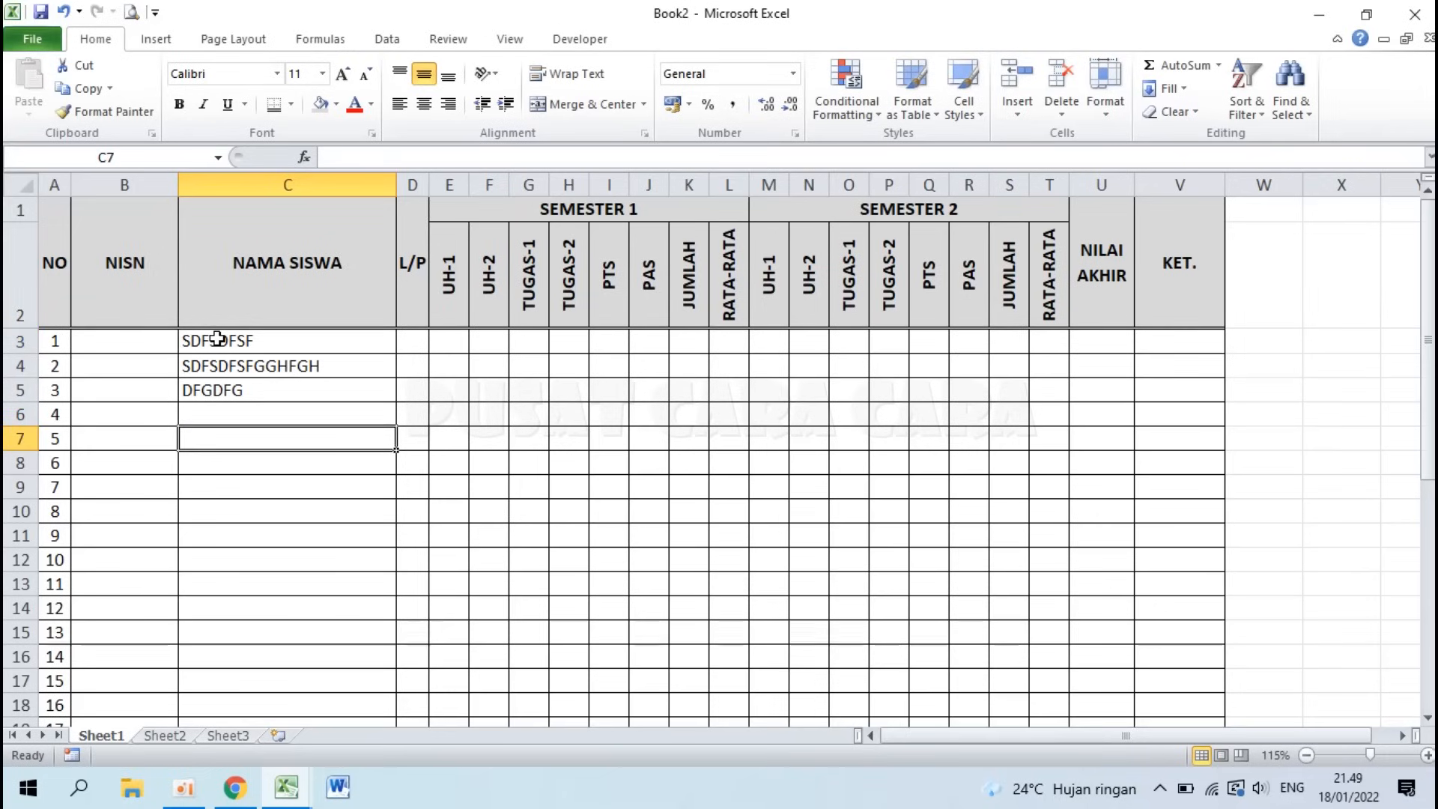
drag(217, 339, 255, 236)
scroll(238, 247, up, 12)
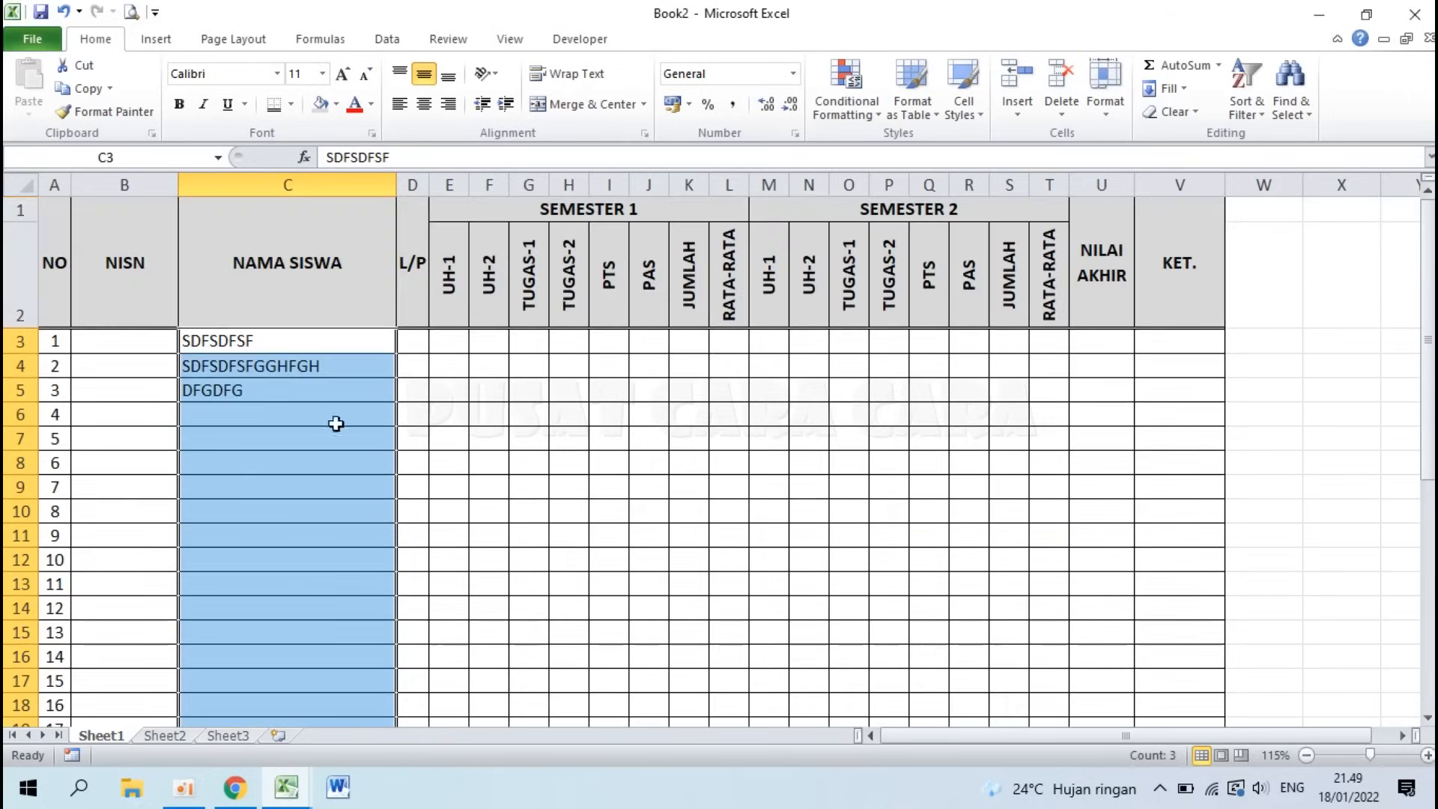
Step: Give the NAMA SISWA cells Left (Indent) alignment with indent 1
right_click(315, 459)
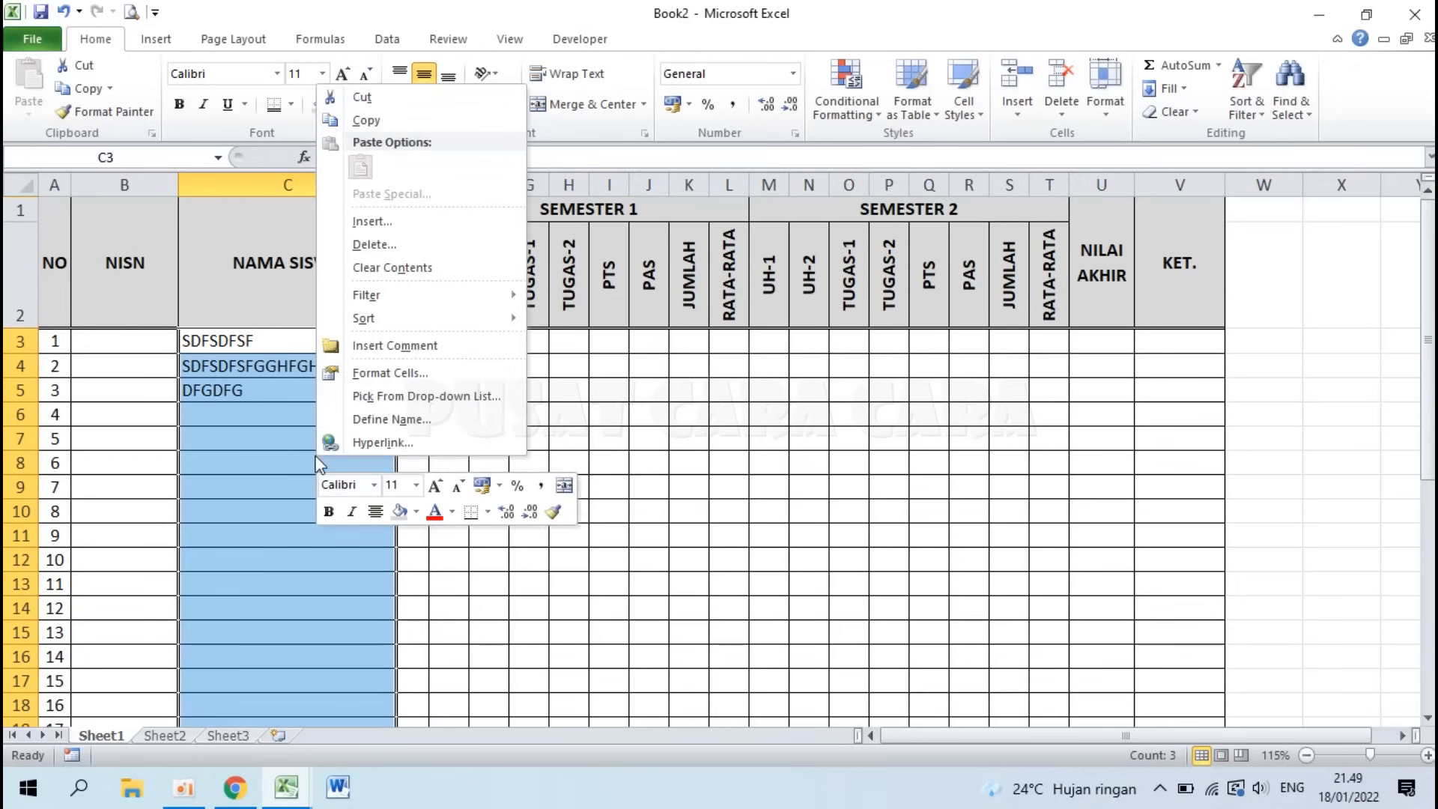
click(402, 371)
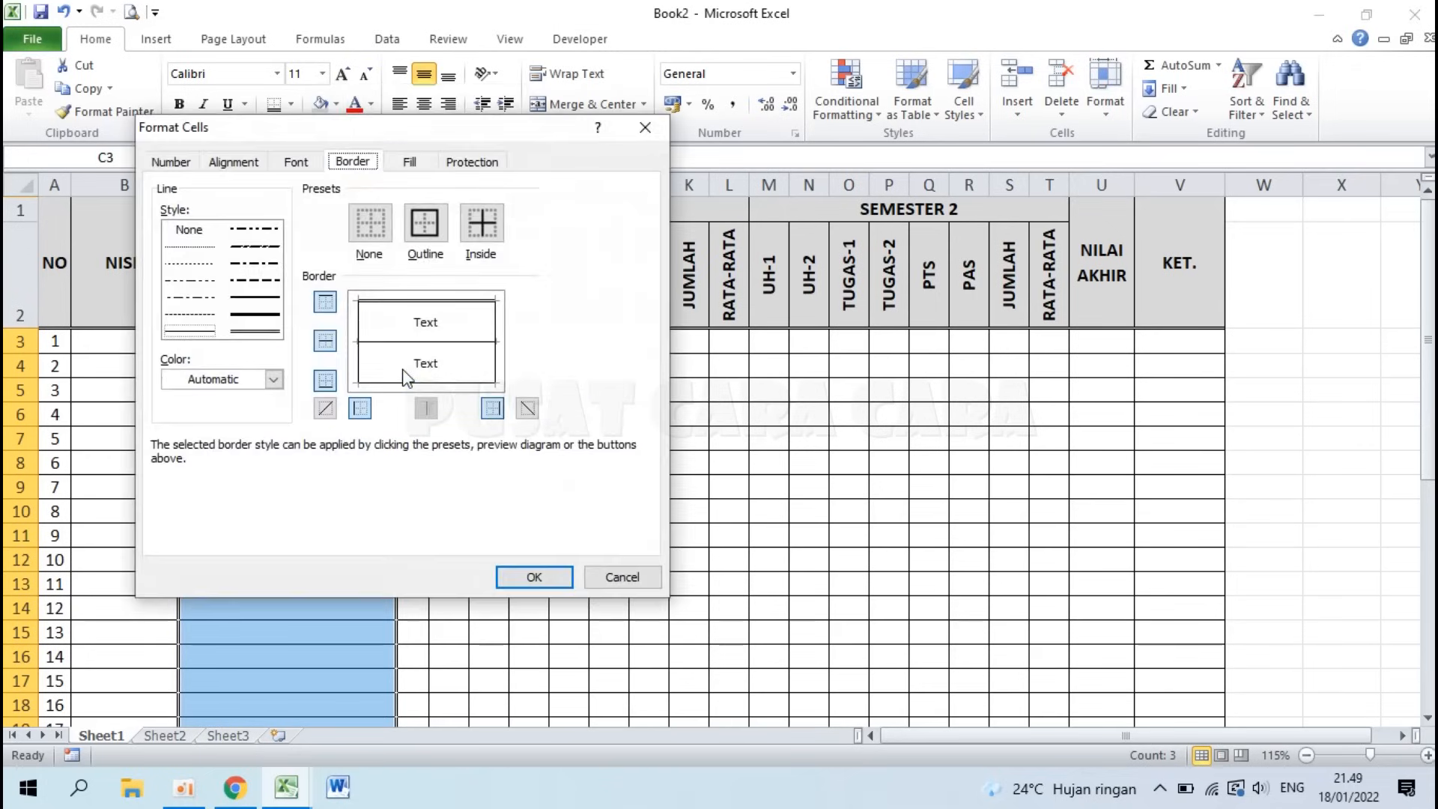
click(234, 162)
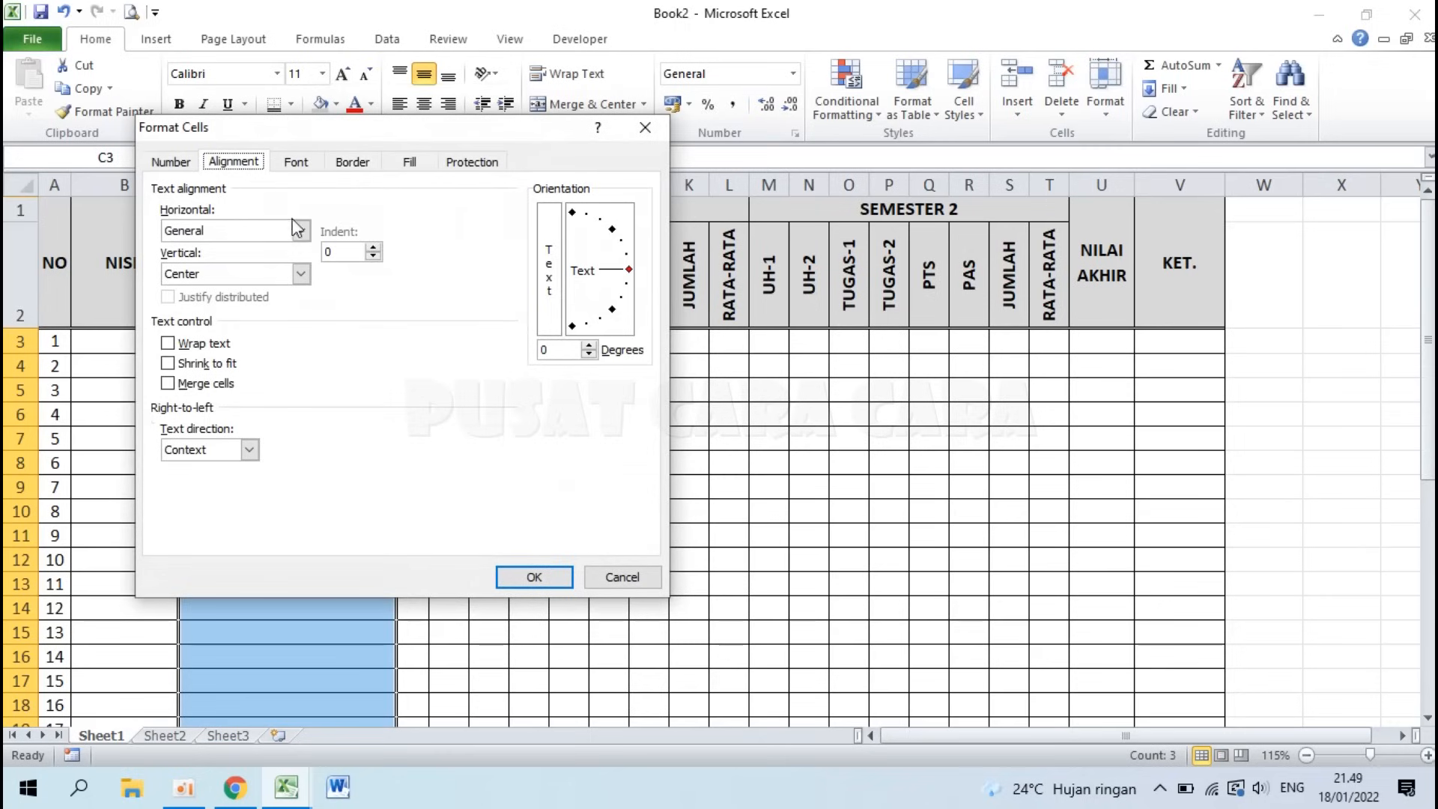
click(373, 248)
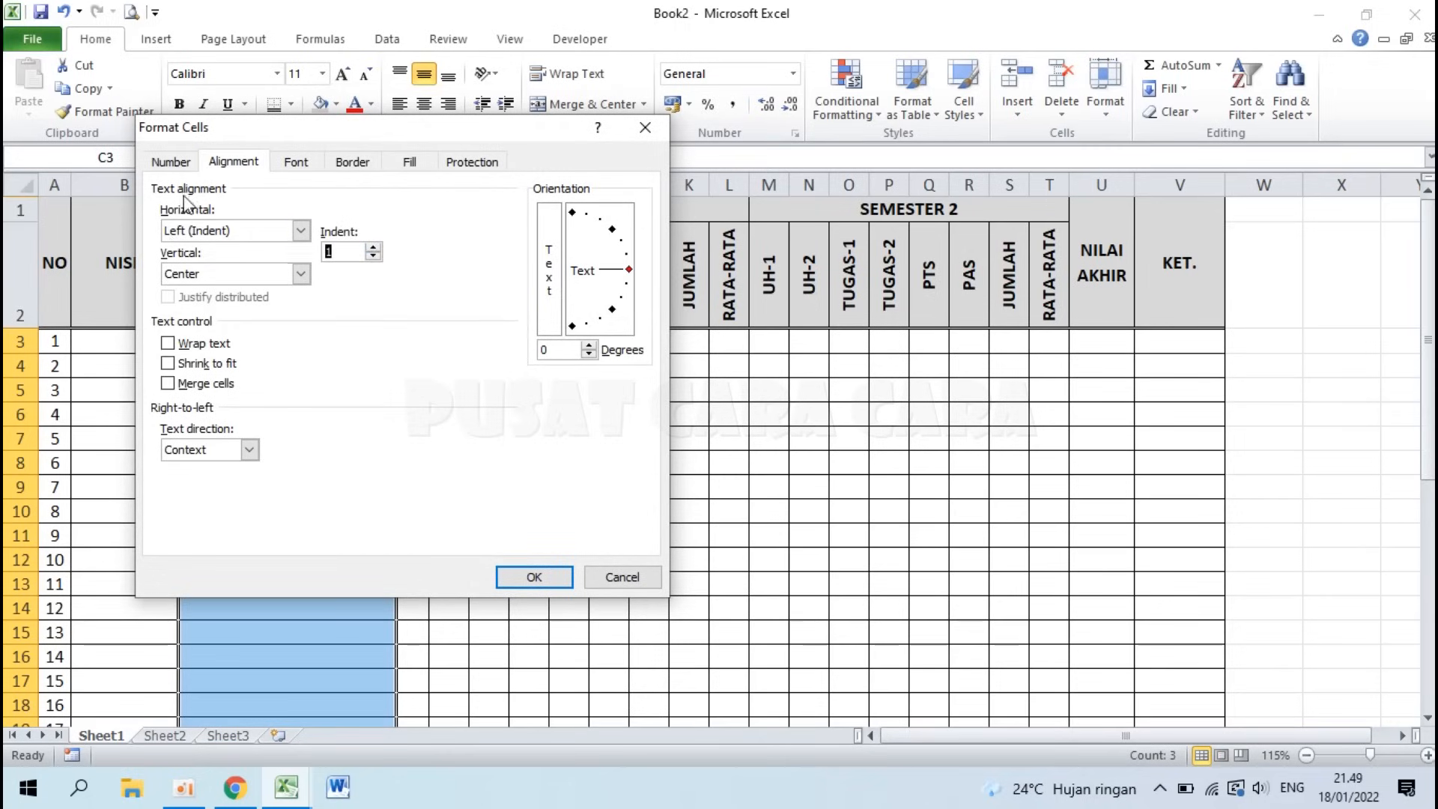
click(508, 573)
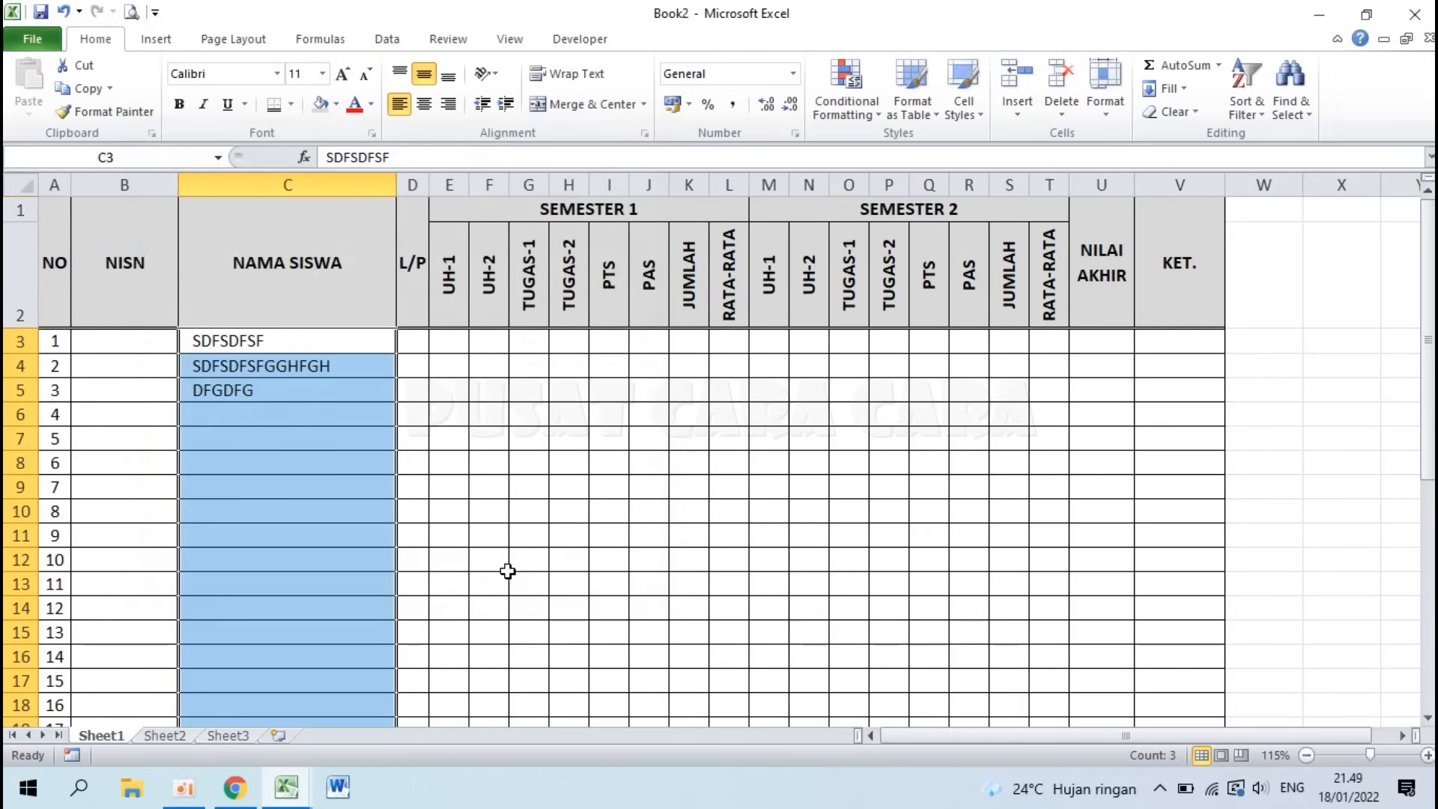
Step: Delete the three sample names in C3:C5
click(224, 390)
drag(229, 352, 226, 389)
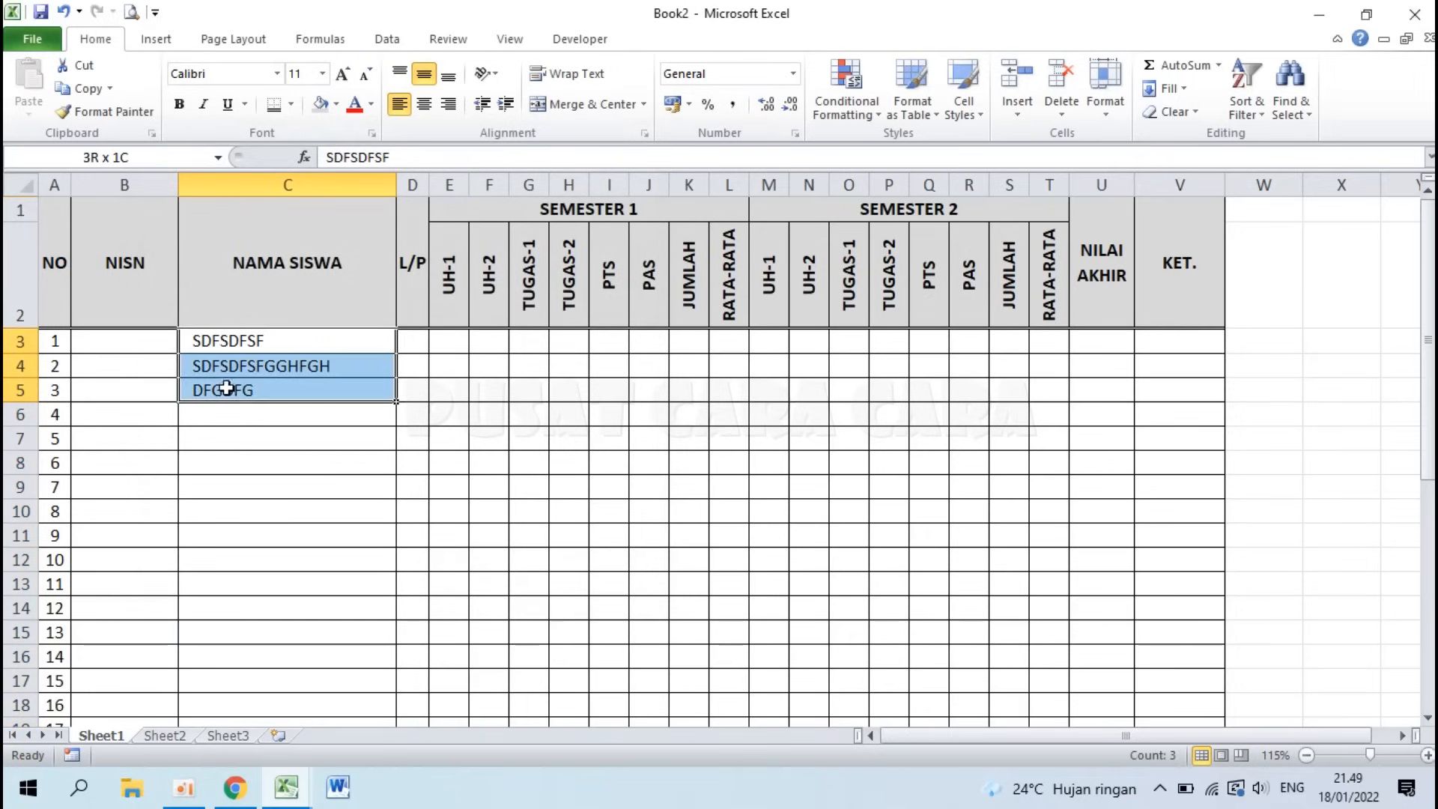
key(Delete)
key(Down)
key(Down)
key(Down)
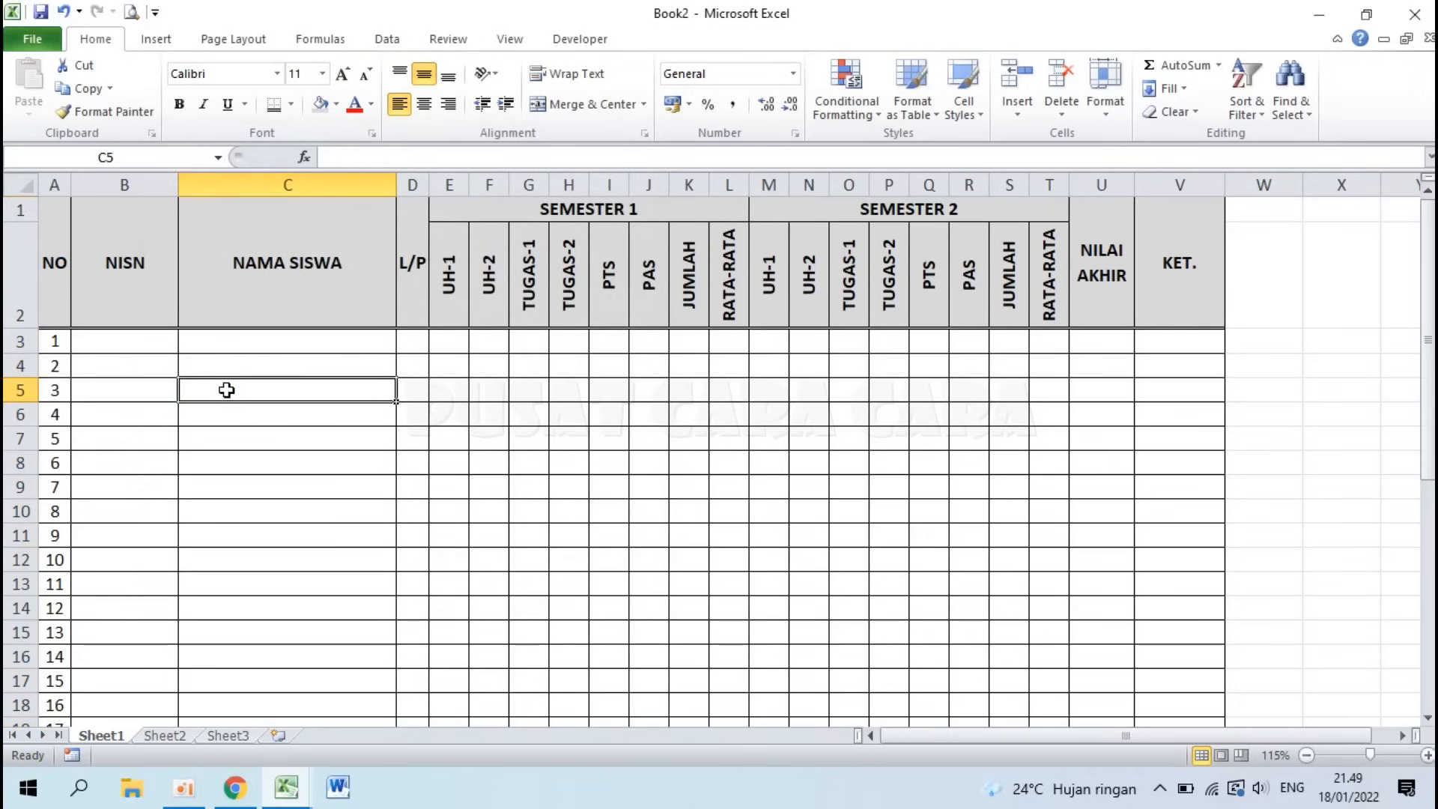
Step: Enter test names GDFGFGHFGH, DFHFGJGH and KHJKHKL in C6:C8, then delete them
text(GDFGFGHFGH)
key(Return)
text(DFHFGJGH)
key(Return)
text(KHJKHKL)
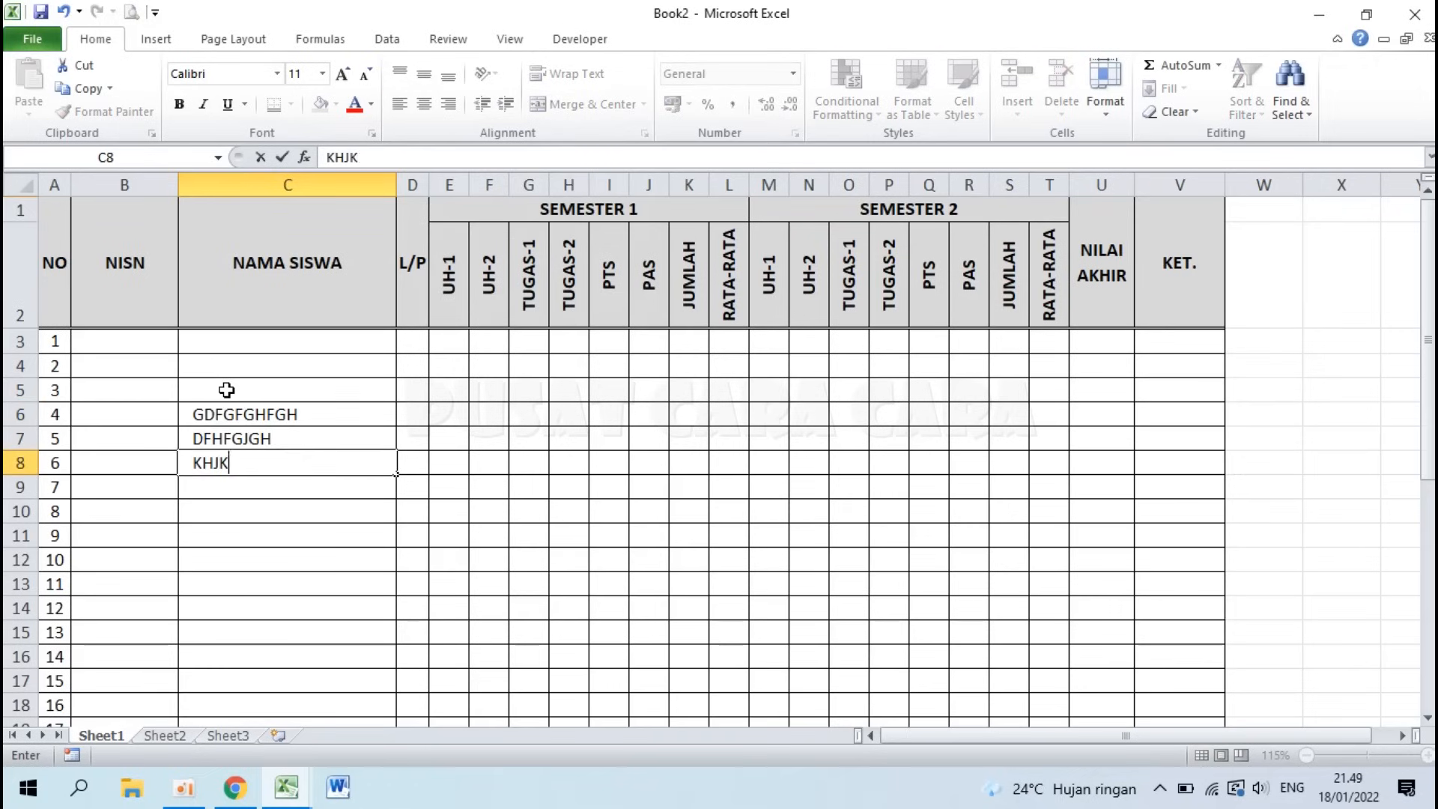
key(Return)
key(Up)
key(Up)
key(Up)
key(shift+Down)
key(shift+Down)
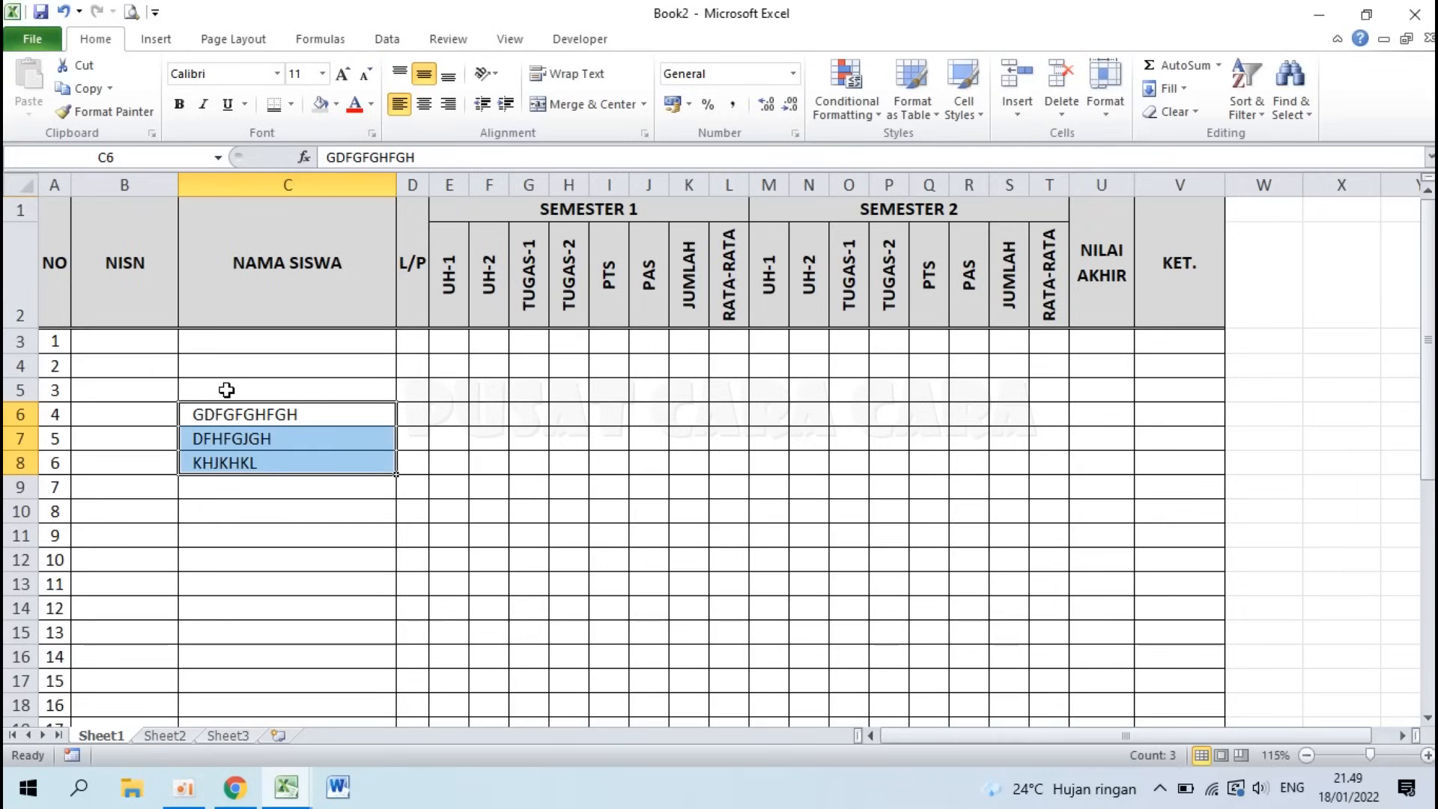
key(Delete)
click(419, 344)
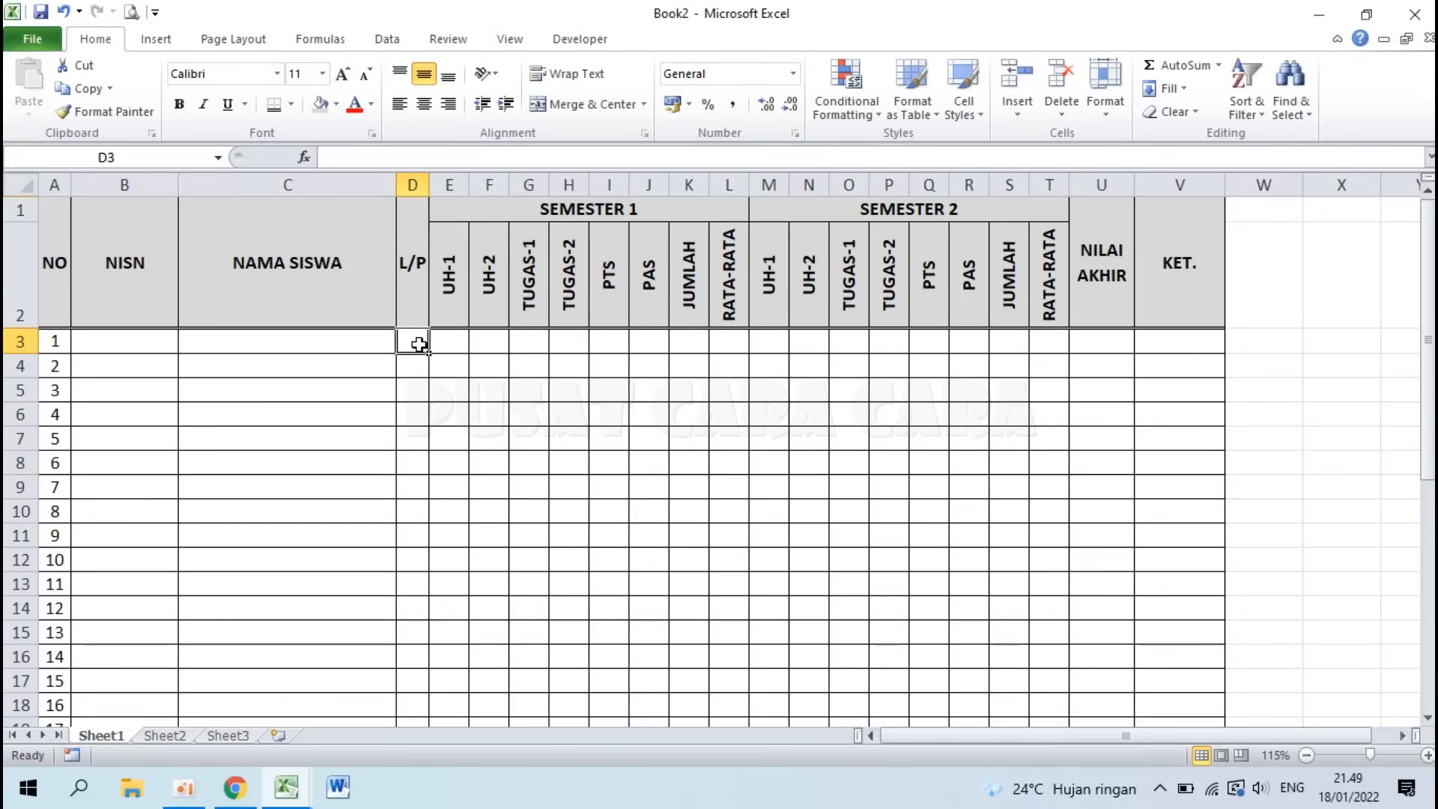
Step: Center the L/P cells D3:D38, then select the score cells E3:T38
drag(419, 345, 418, 666)
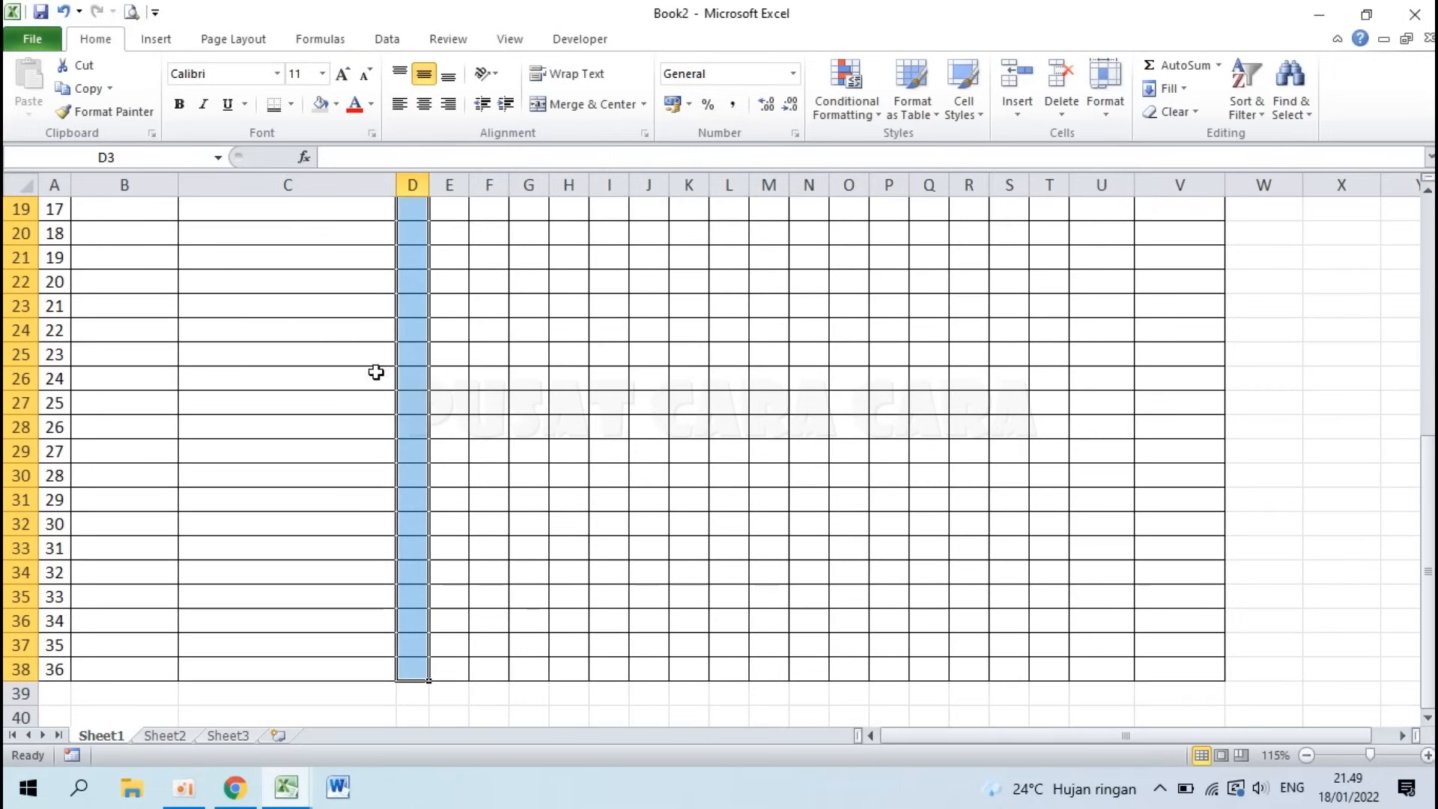
click(427, 109)
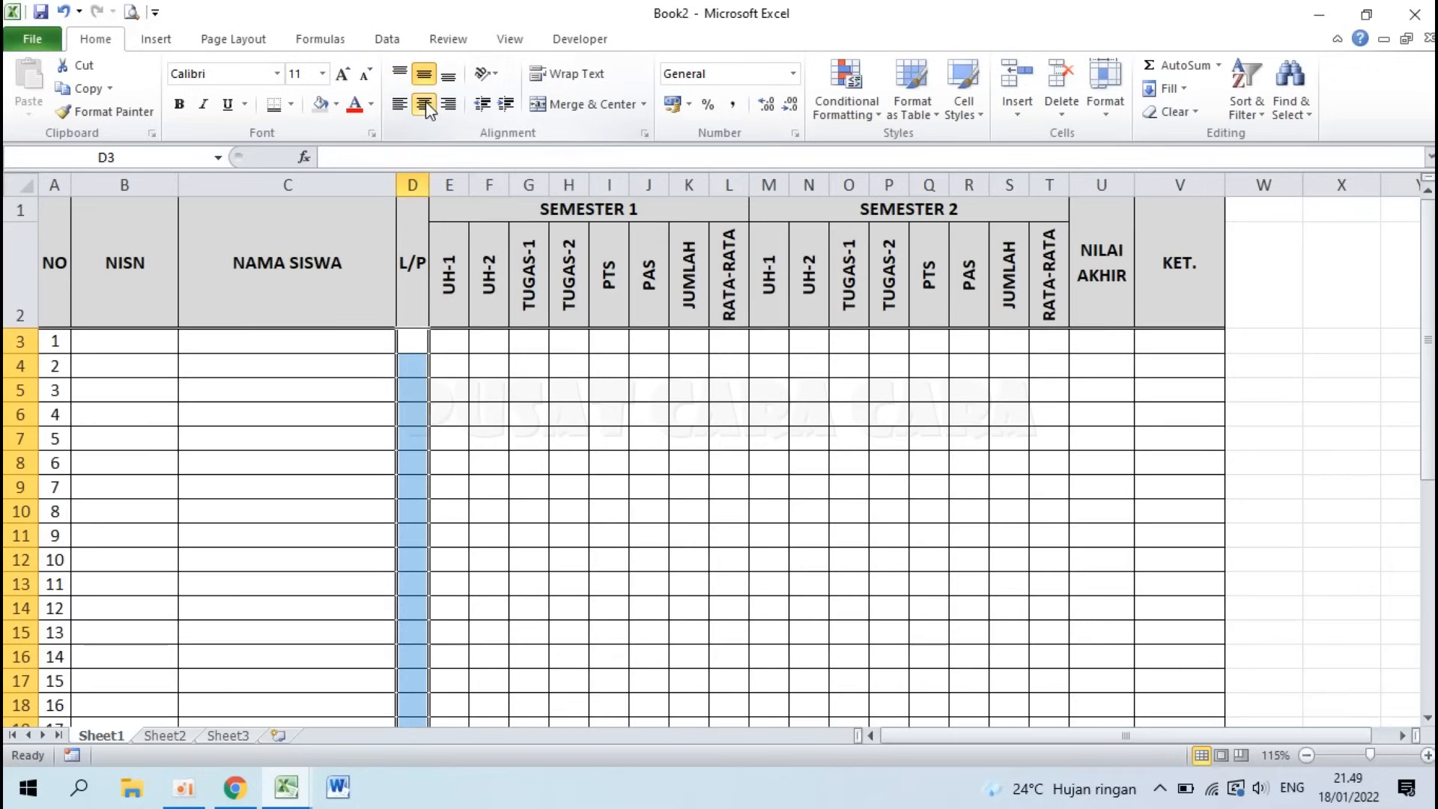
click(490, 441)
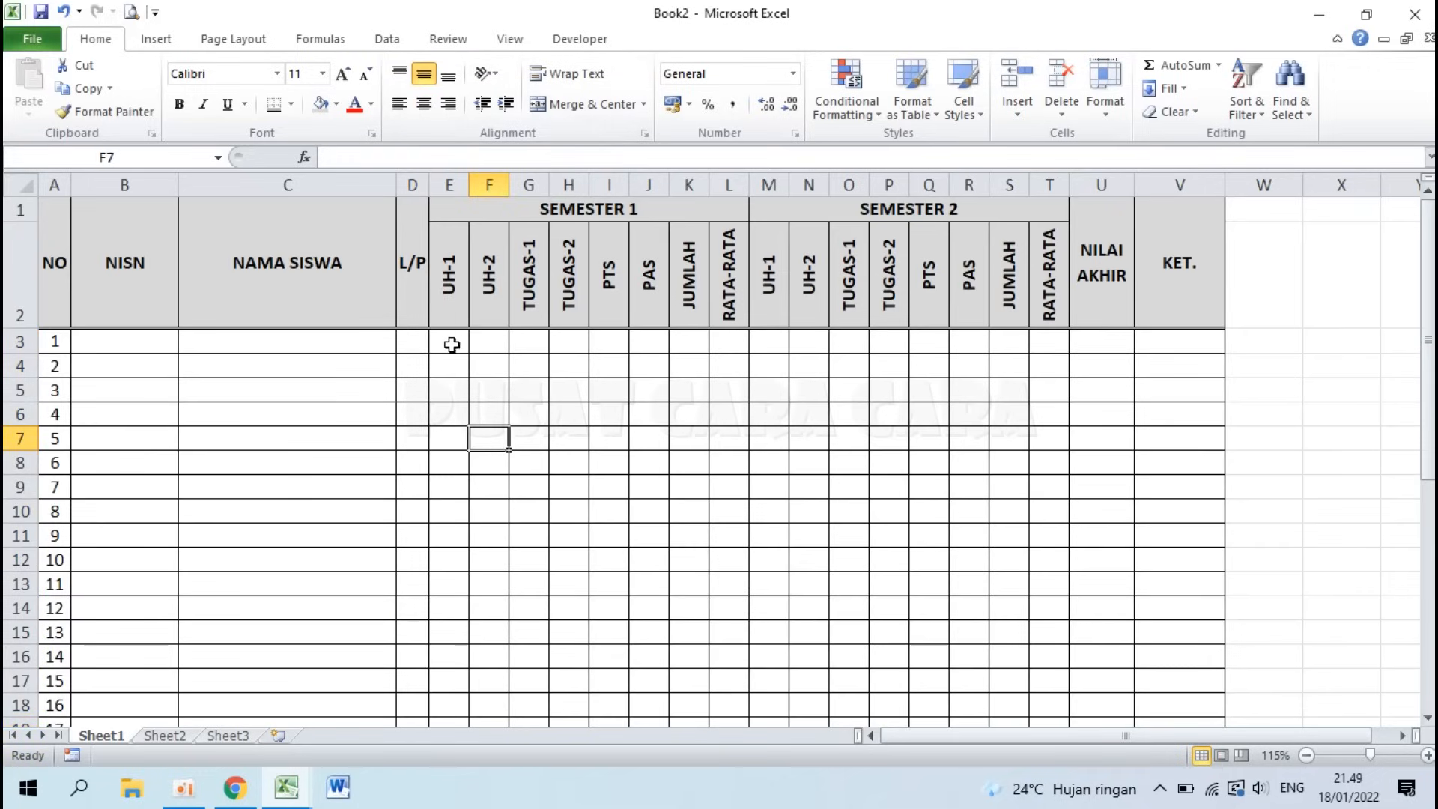
drag(450, 345, 1043, 649)
Step: Extend the selection to E3:U38 and format it as Number with 0 decimal places
scroll(816, 452, up, 6)
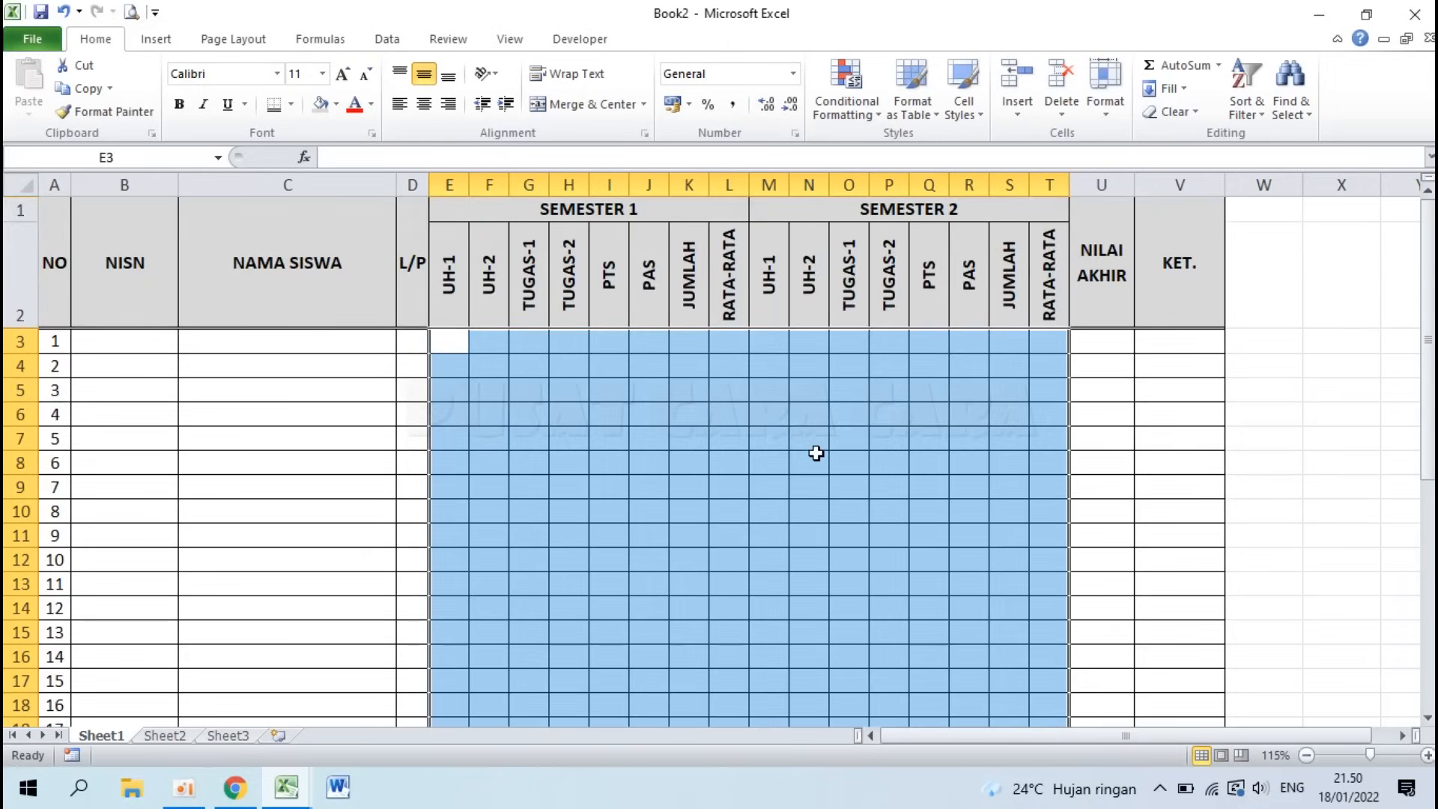
scroll(1075, 596, down, 8)
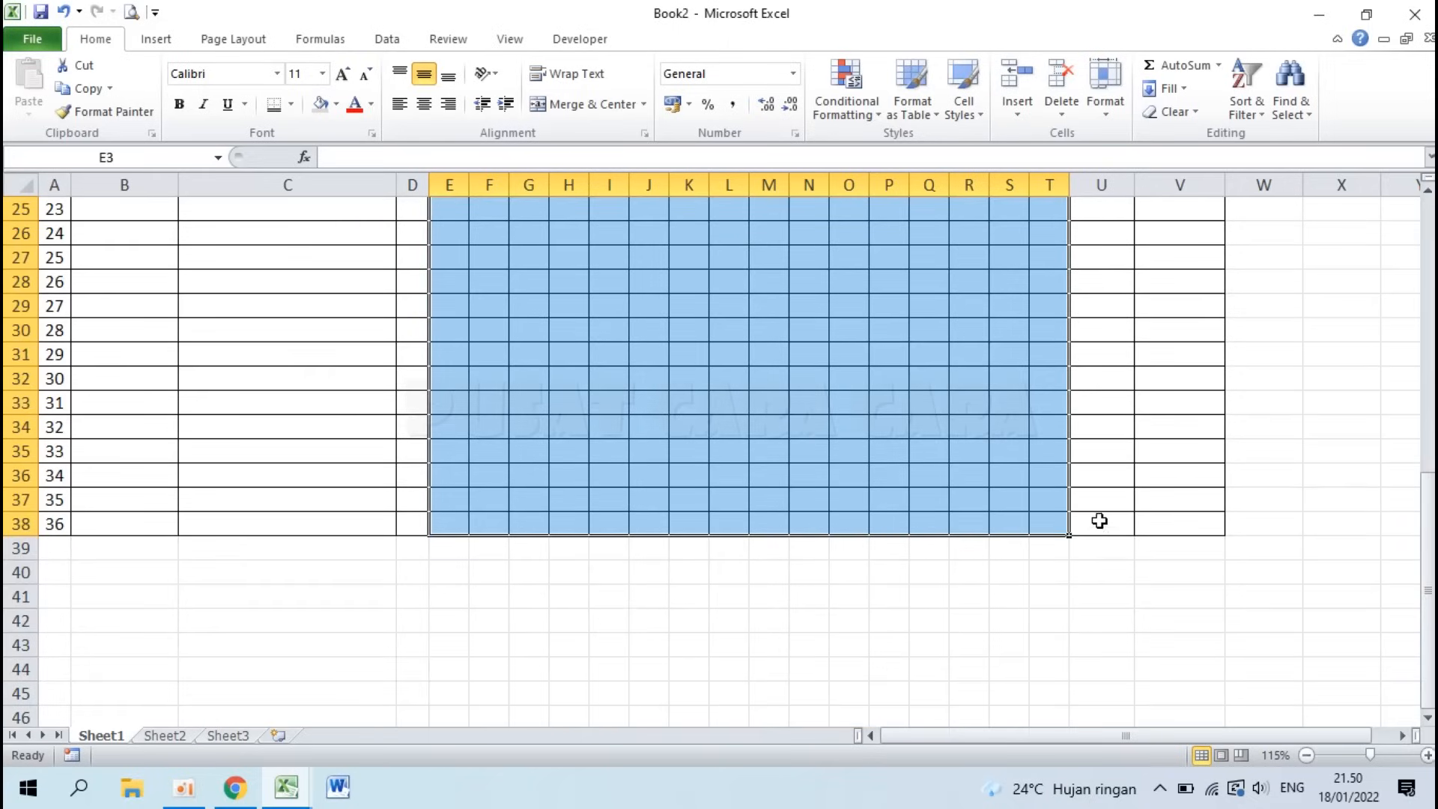
shift+click(1100, 519)
scroll(988, 424, up, 8)
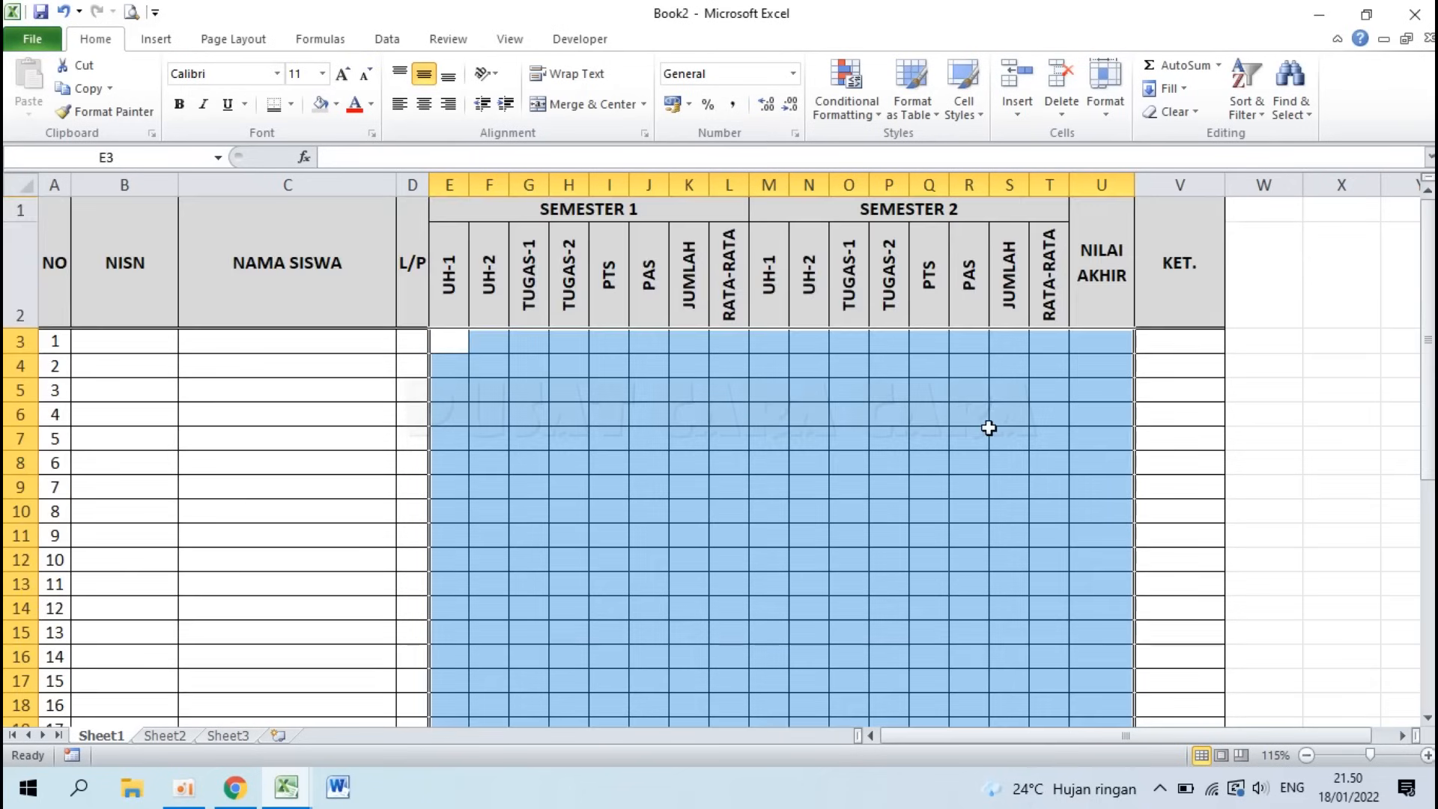
scroll(989, 427, down, 10)
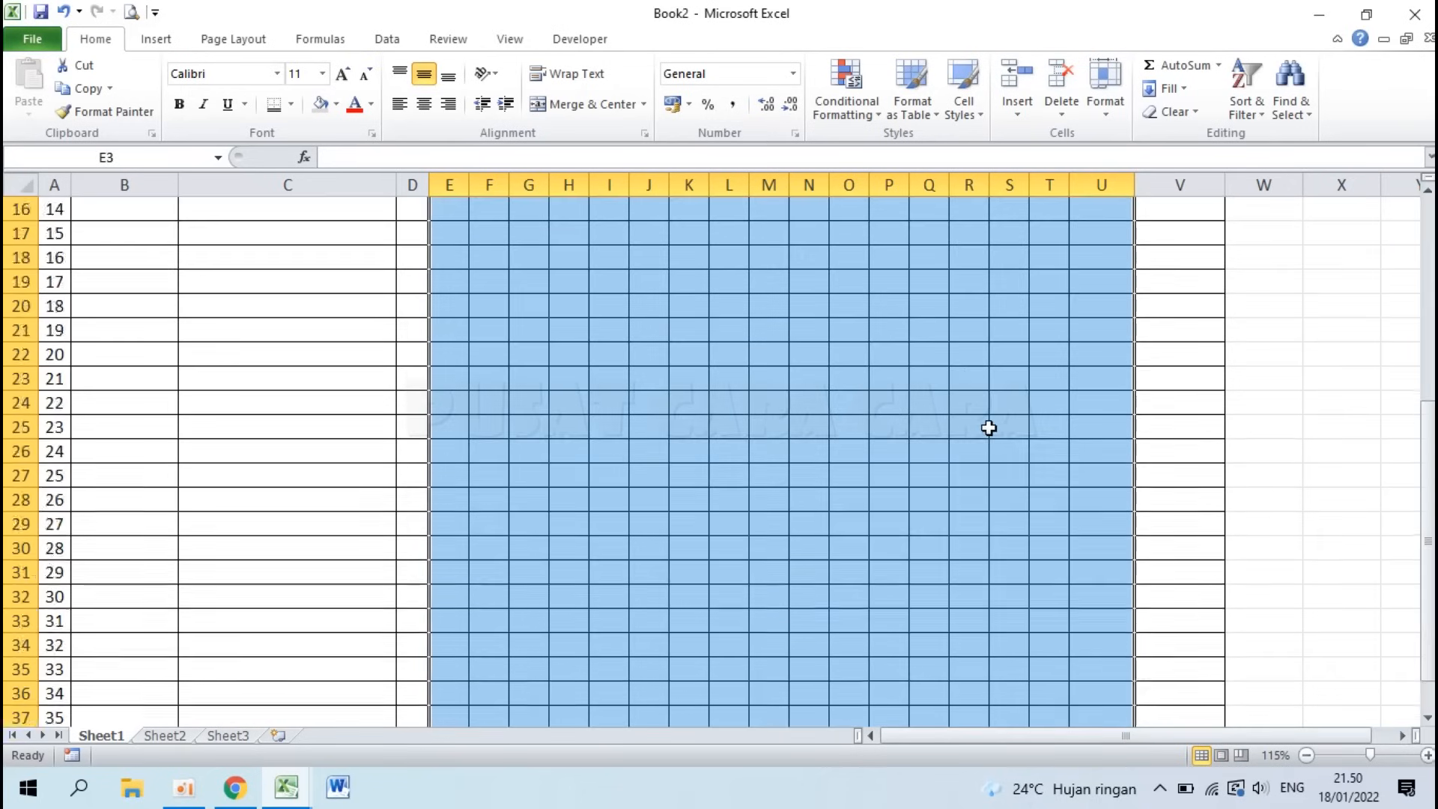
scroll(989, 427, up, 10)
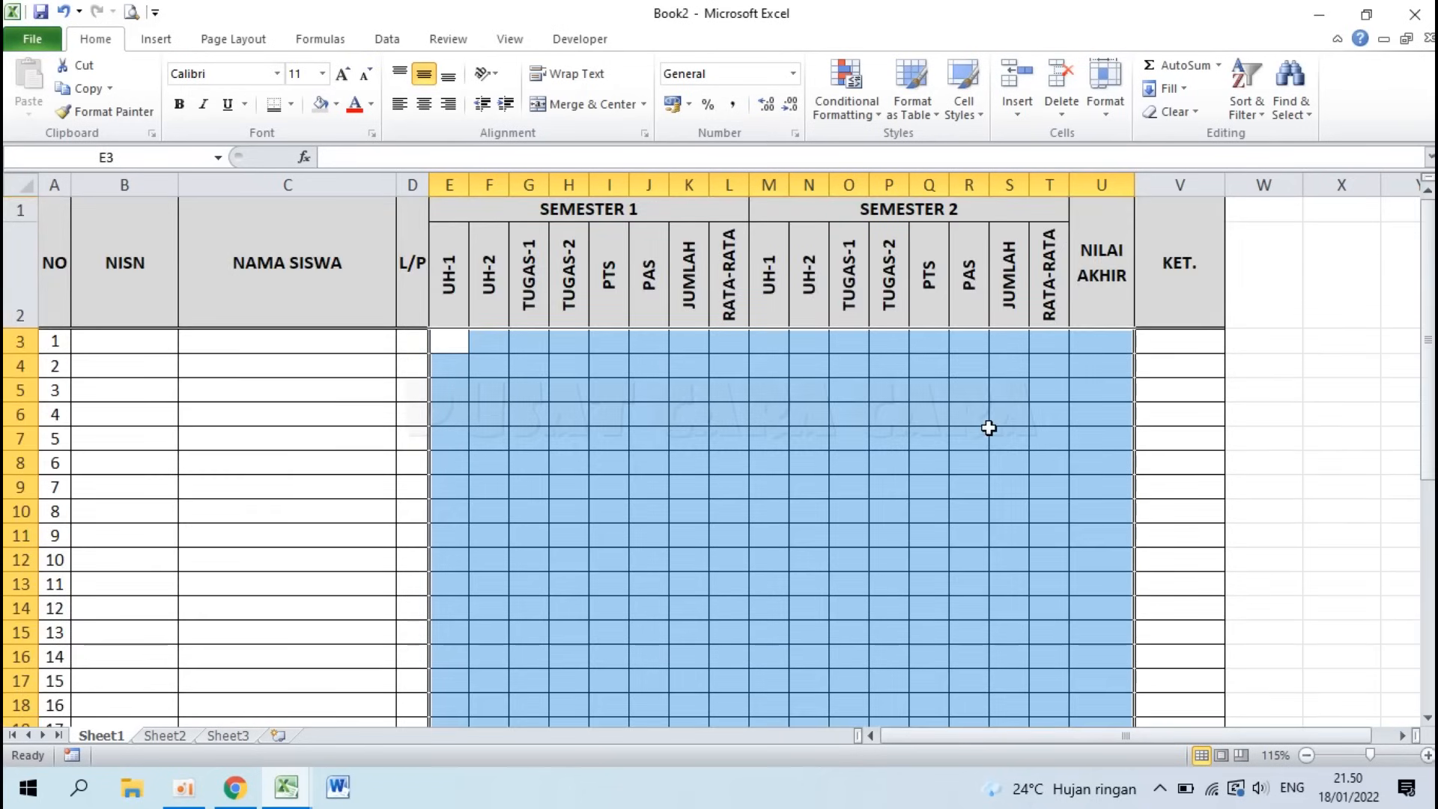
right_click(791, 424)
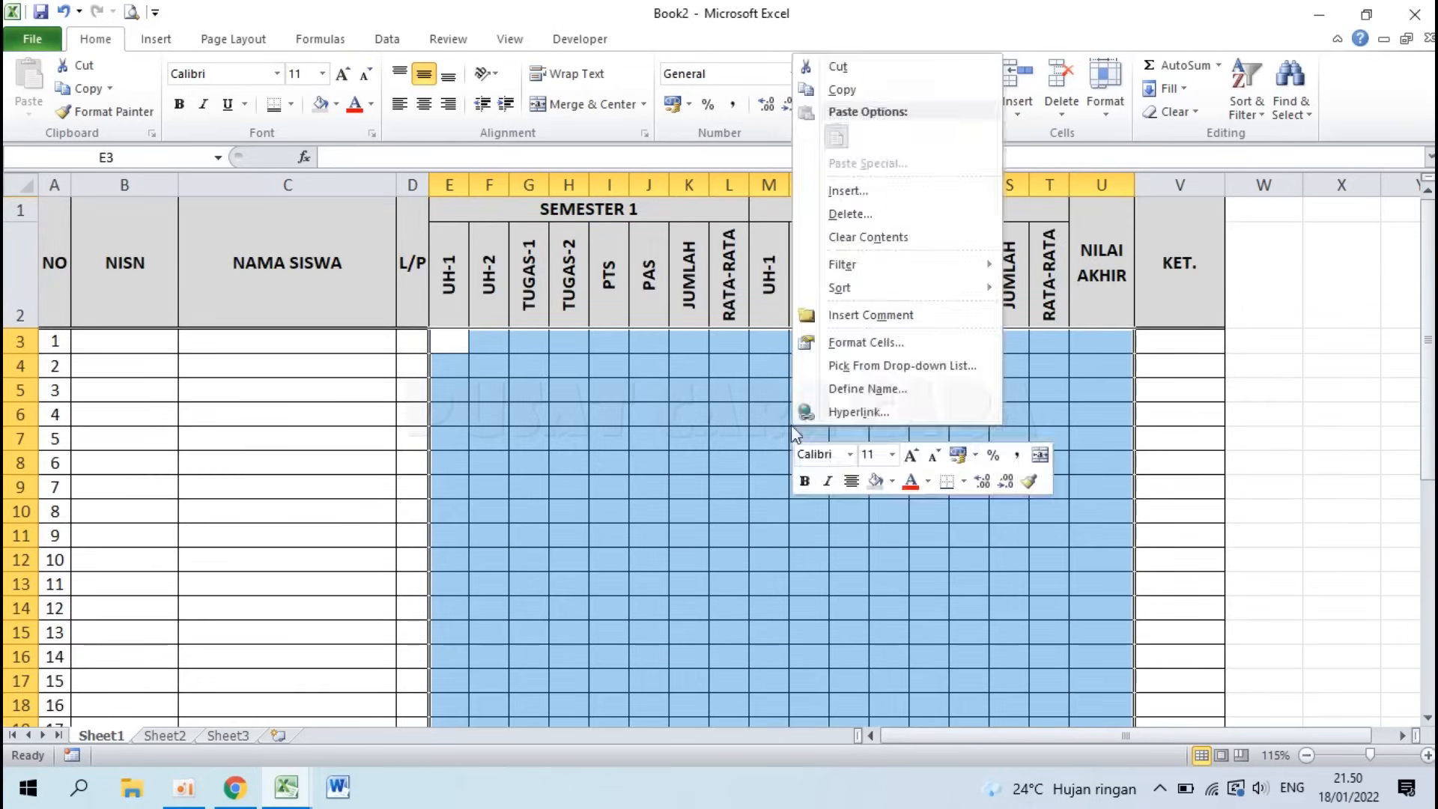
click(871, 342)
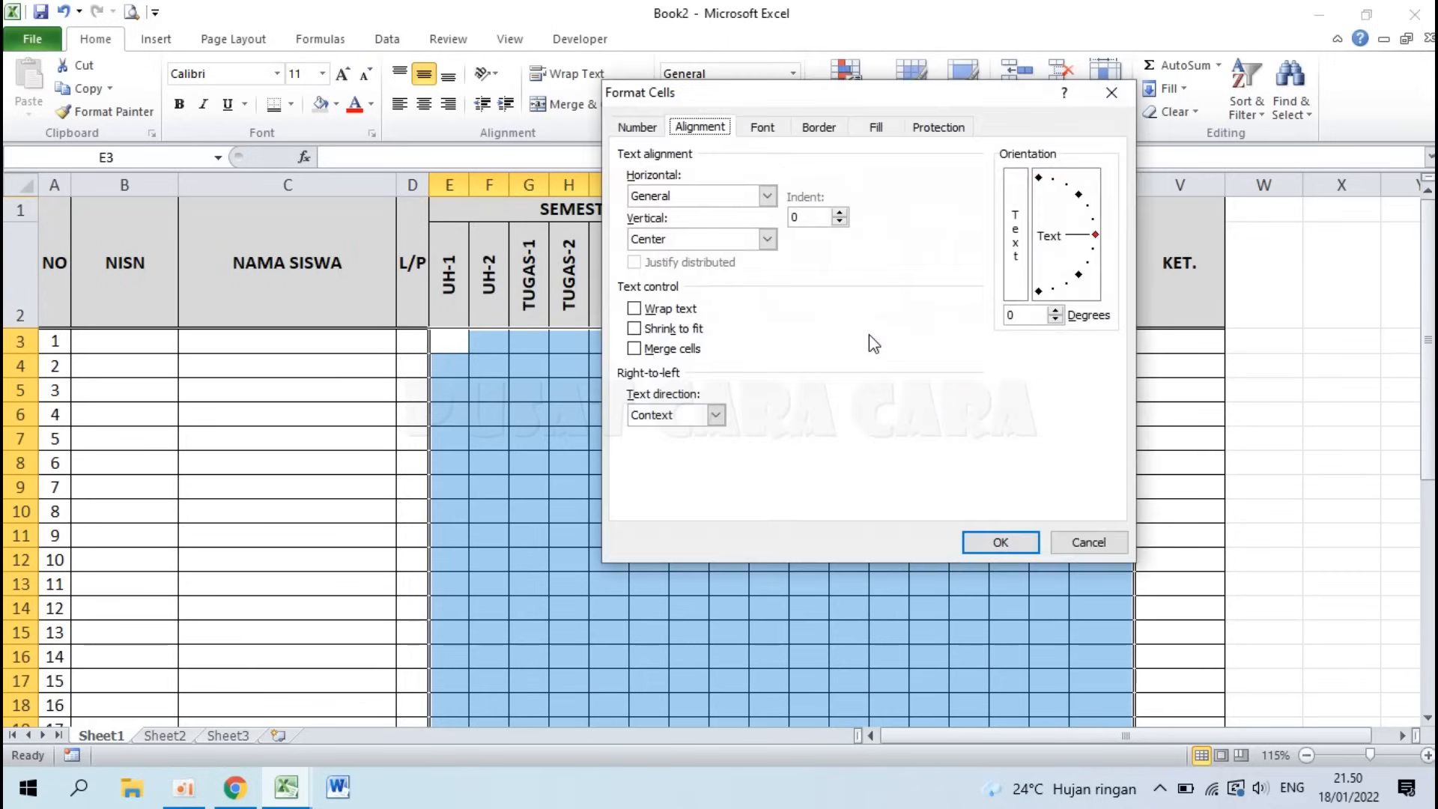
click(637, 129)
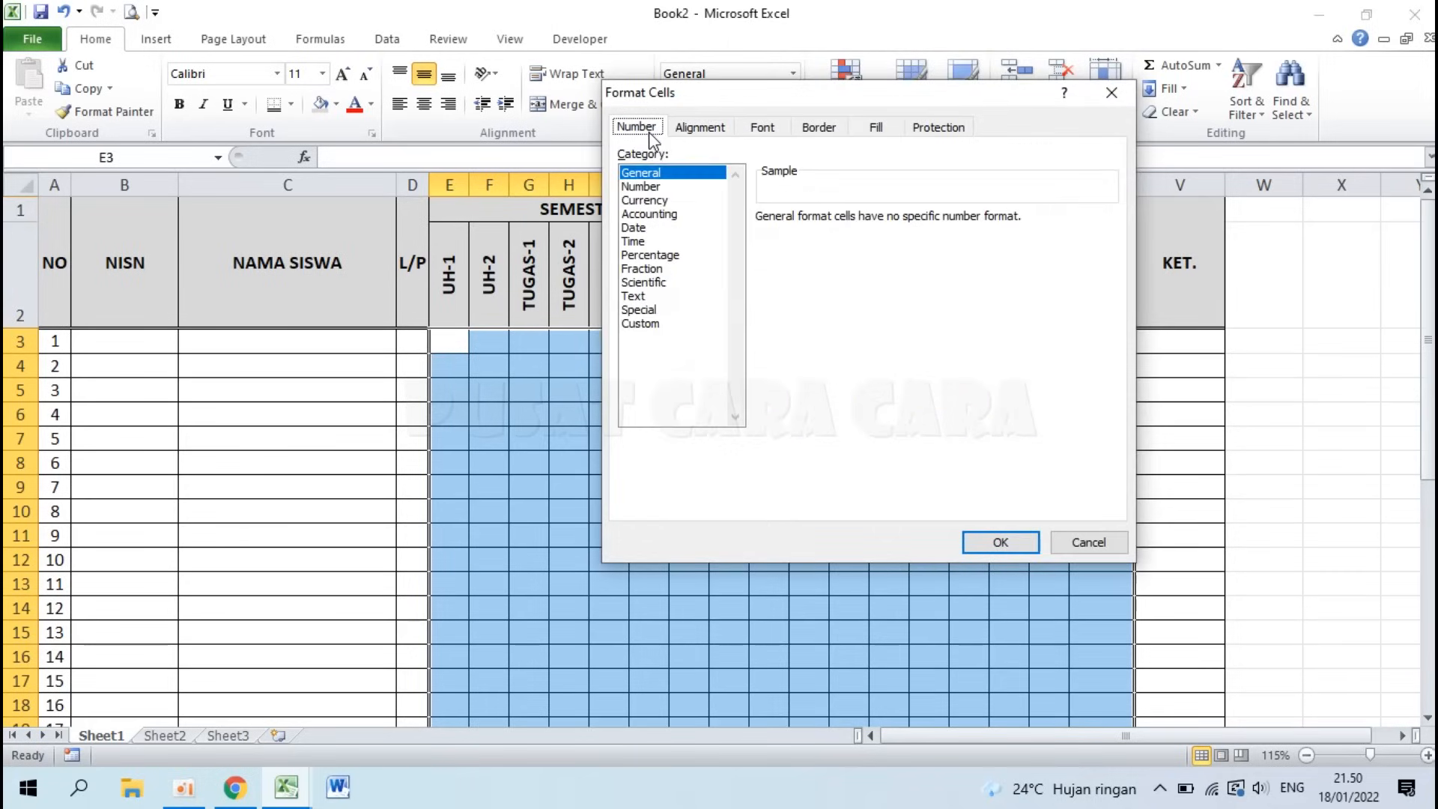
click(647, 191)
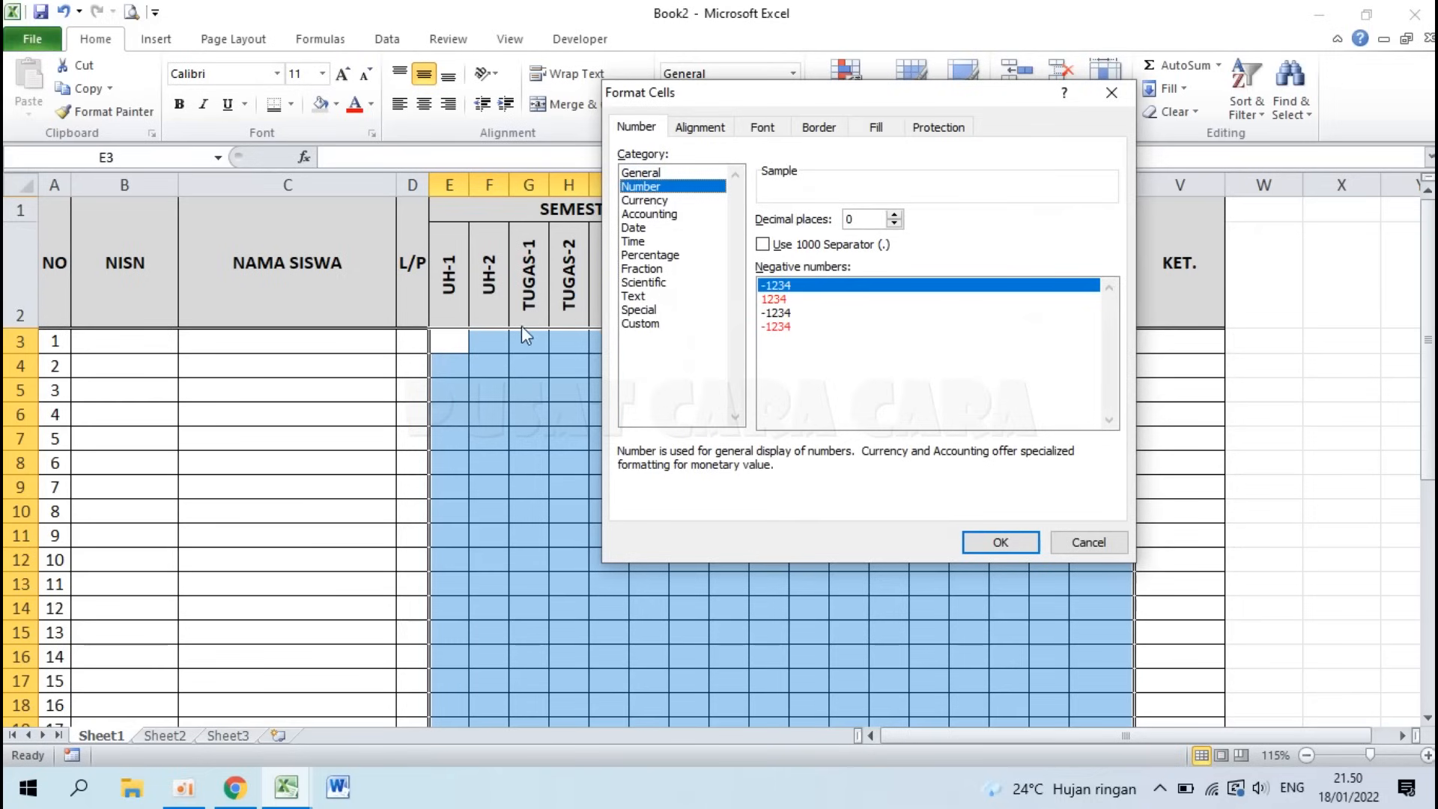
Step: Format score cells E3:U38 as Number with 0 decimal places and centre them
click(893, 215)
click(893, 215)
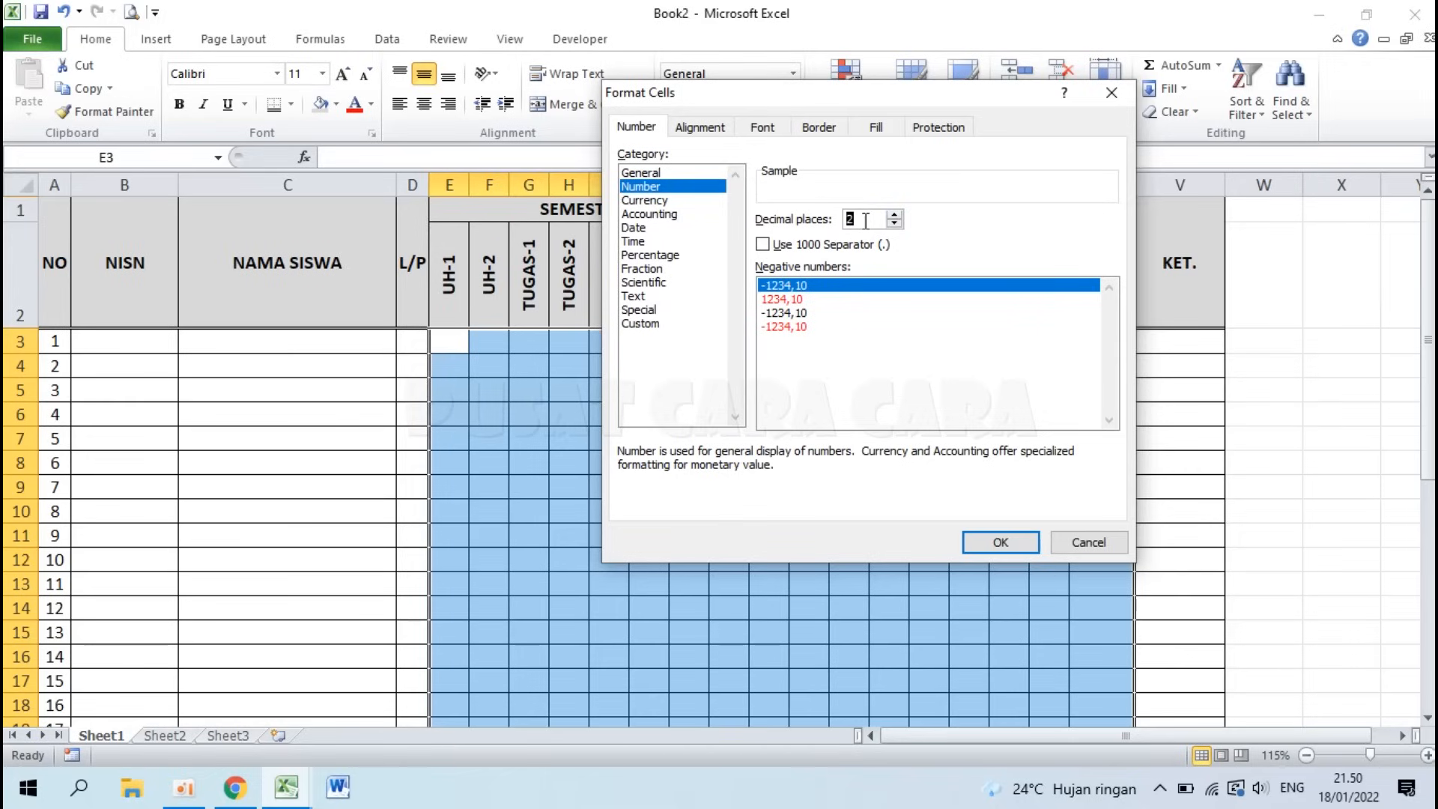
click(895, 223)
click(895, 223)
click(999, 542)
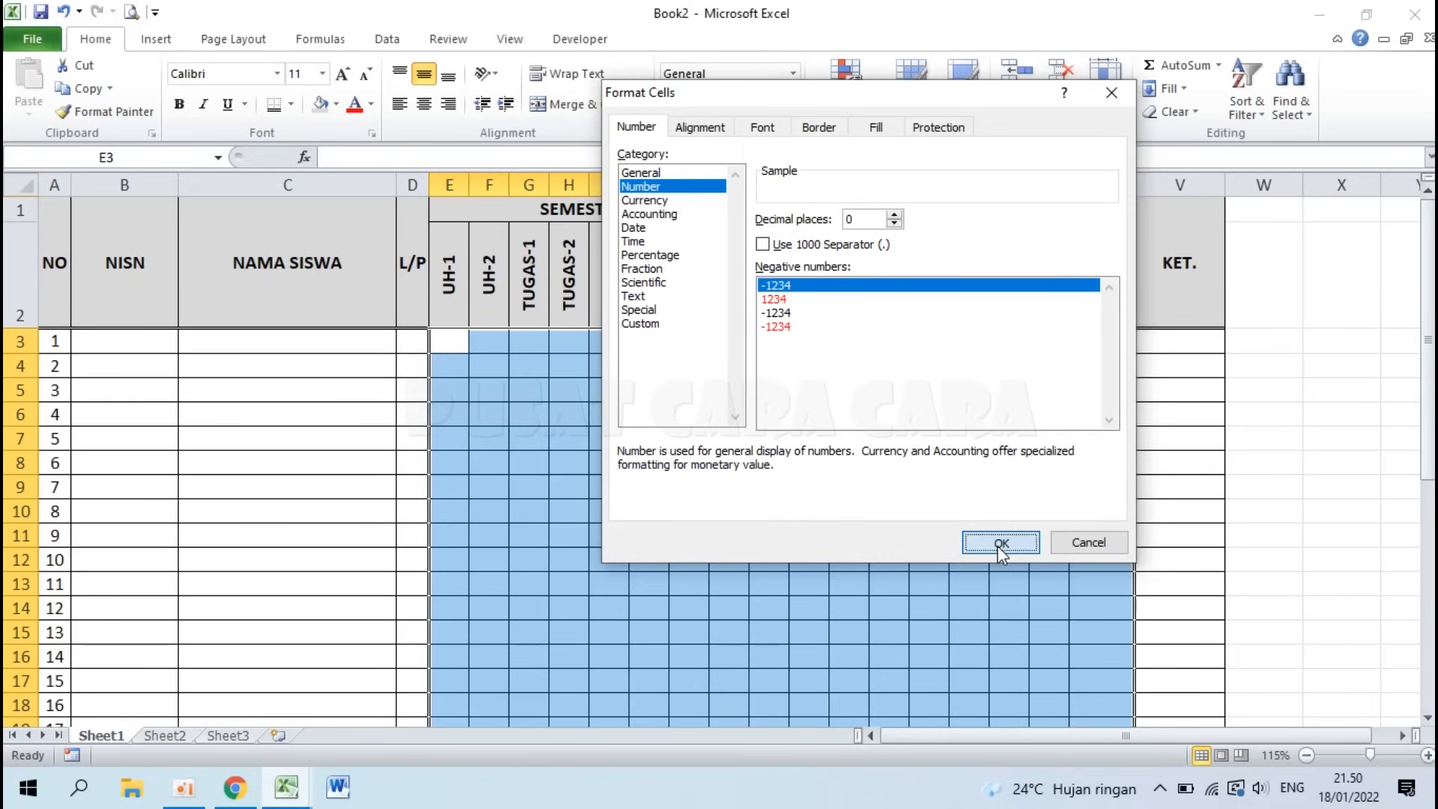
click(424, 104)
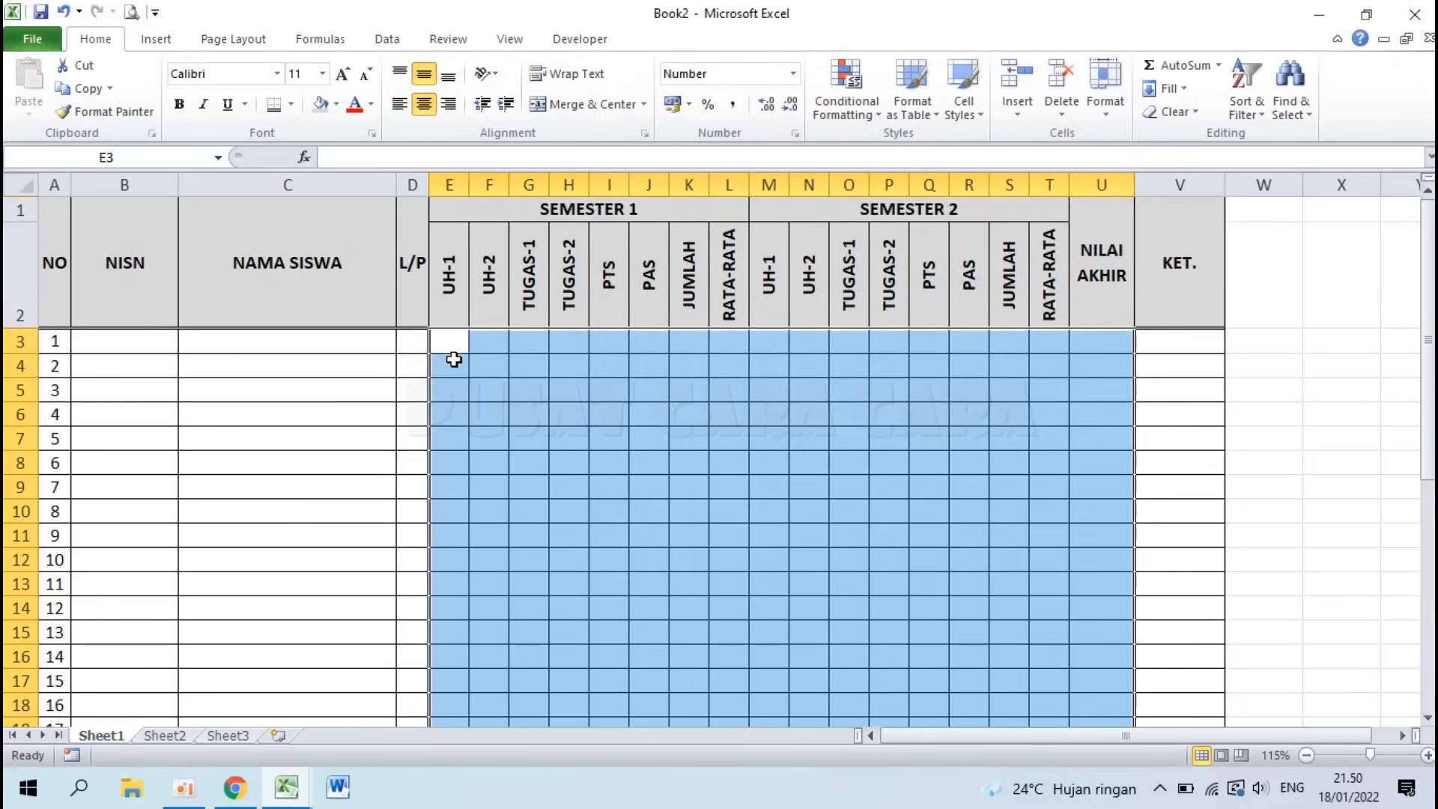
Step: Left-align the KET. column cells V3:V38
click(846, 435)
drag(1194, 342, 1171, 662)
scroll(1043, 489, up, 6)
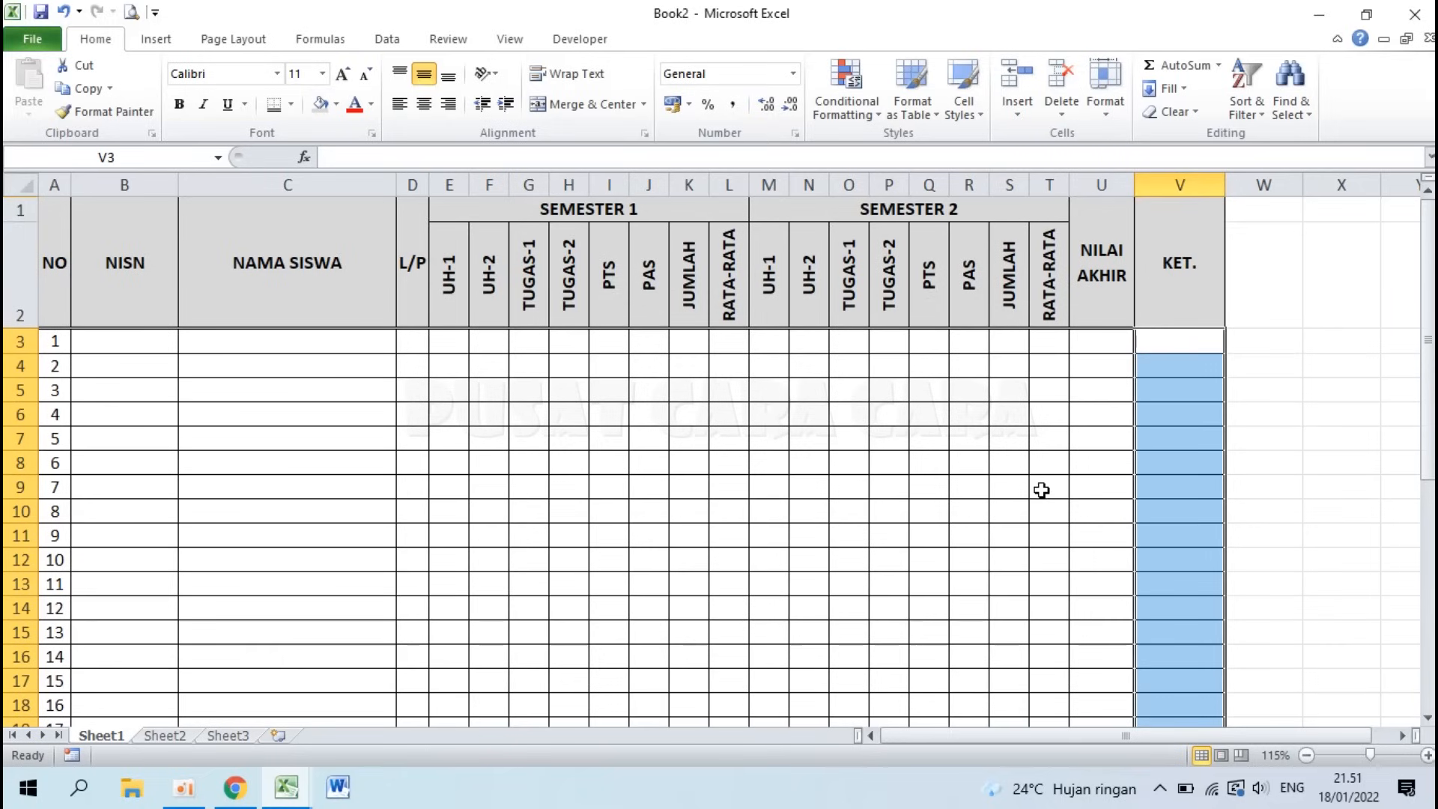
click(400, 104)
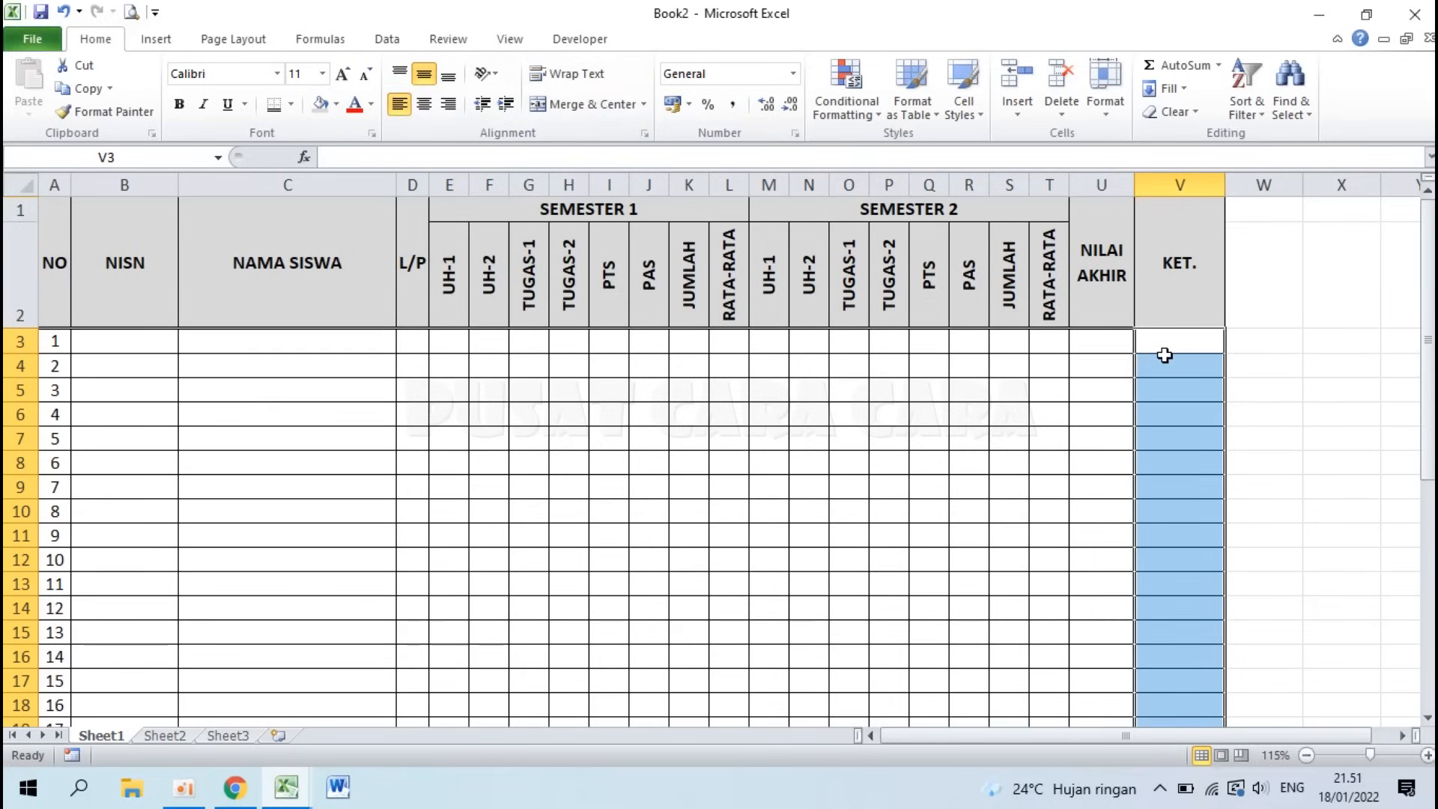
click(649, 445)
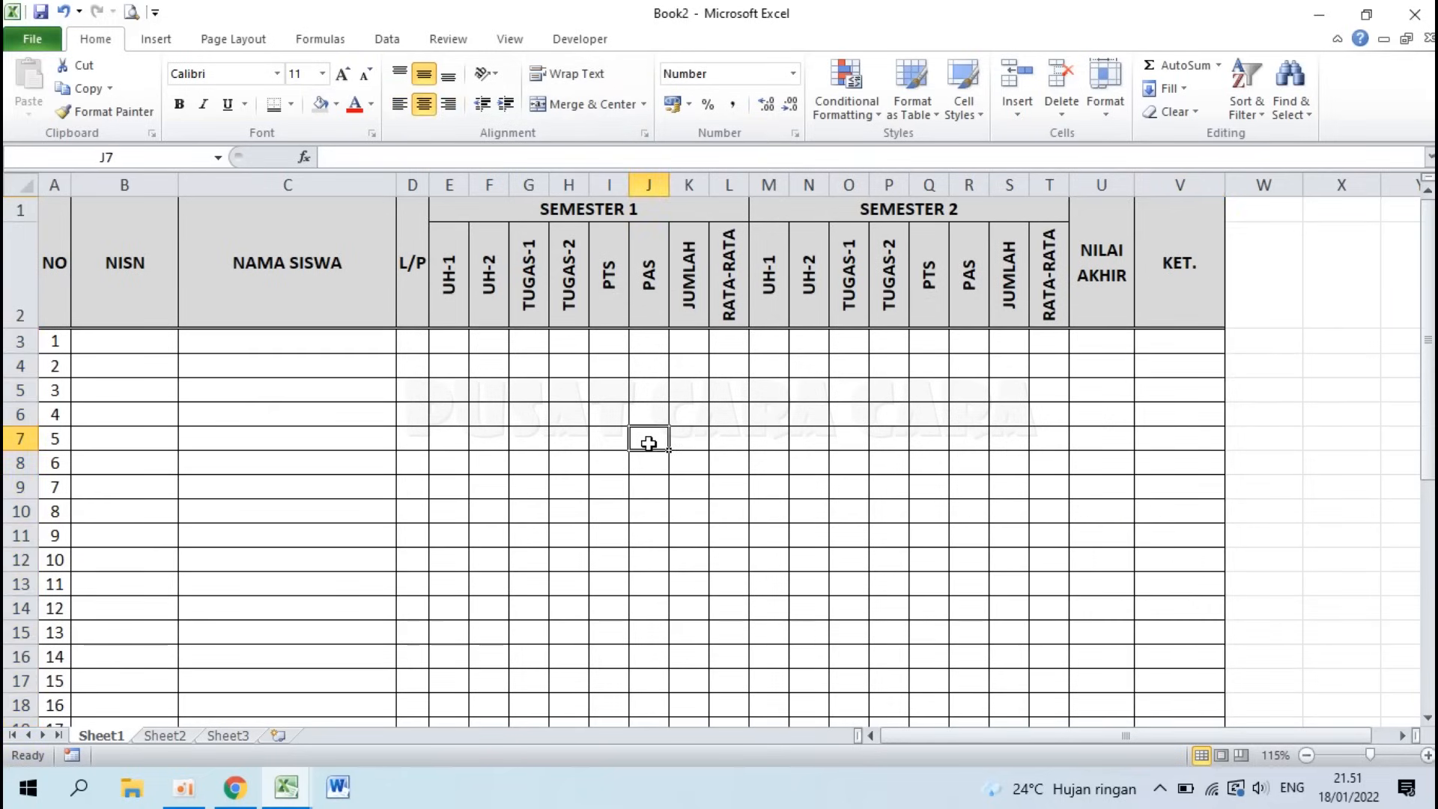
scroll(649, 444, down, 8)
scroll(649, 444, down, 2)
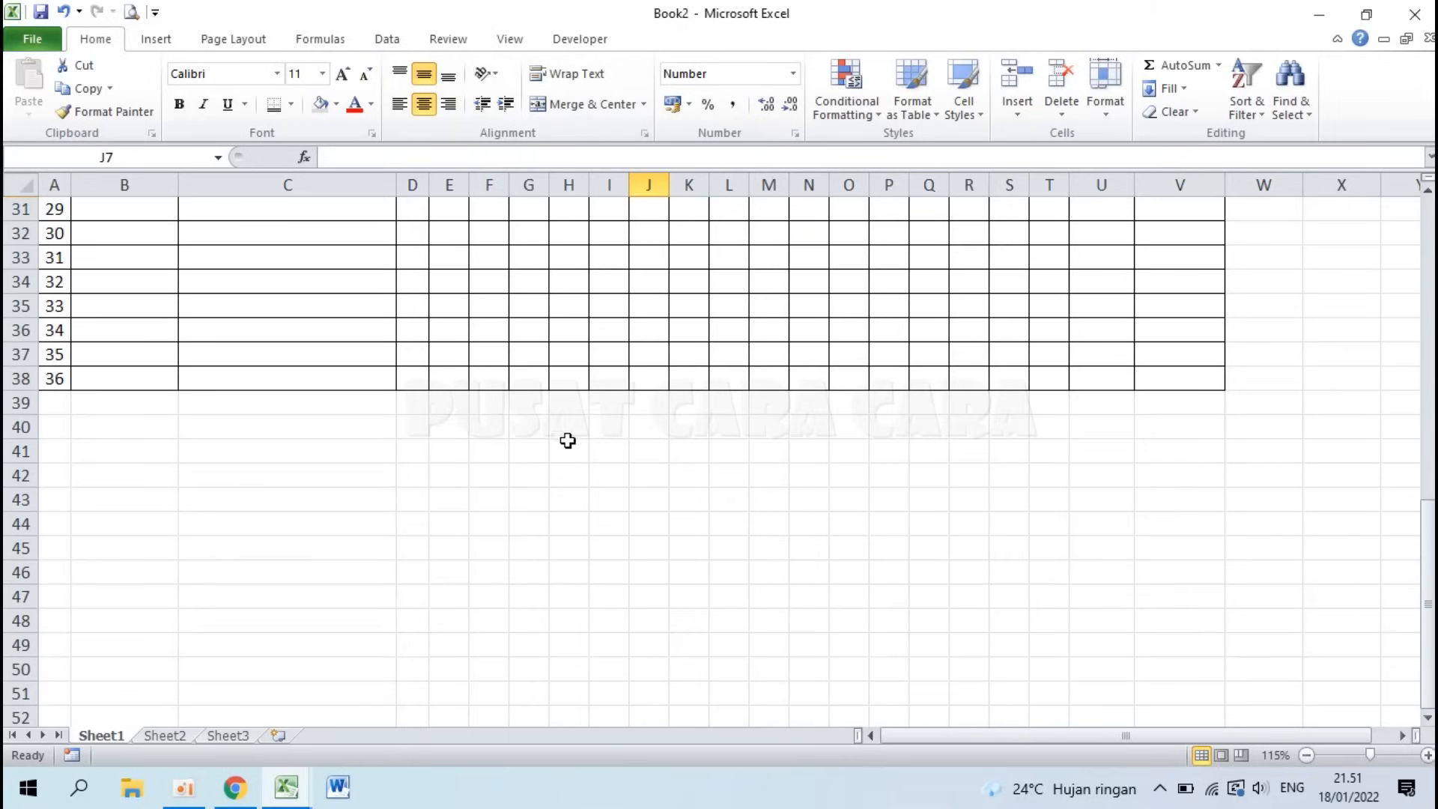
Step: Check the summary rows 46–47 in Contoh Tabel Excel, then return to Book2
click(287, 788)
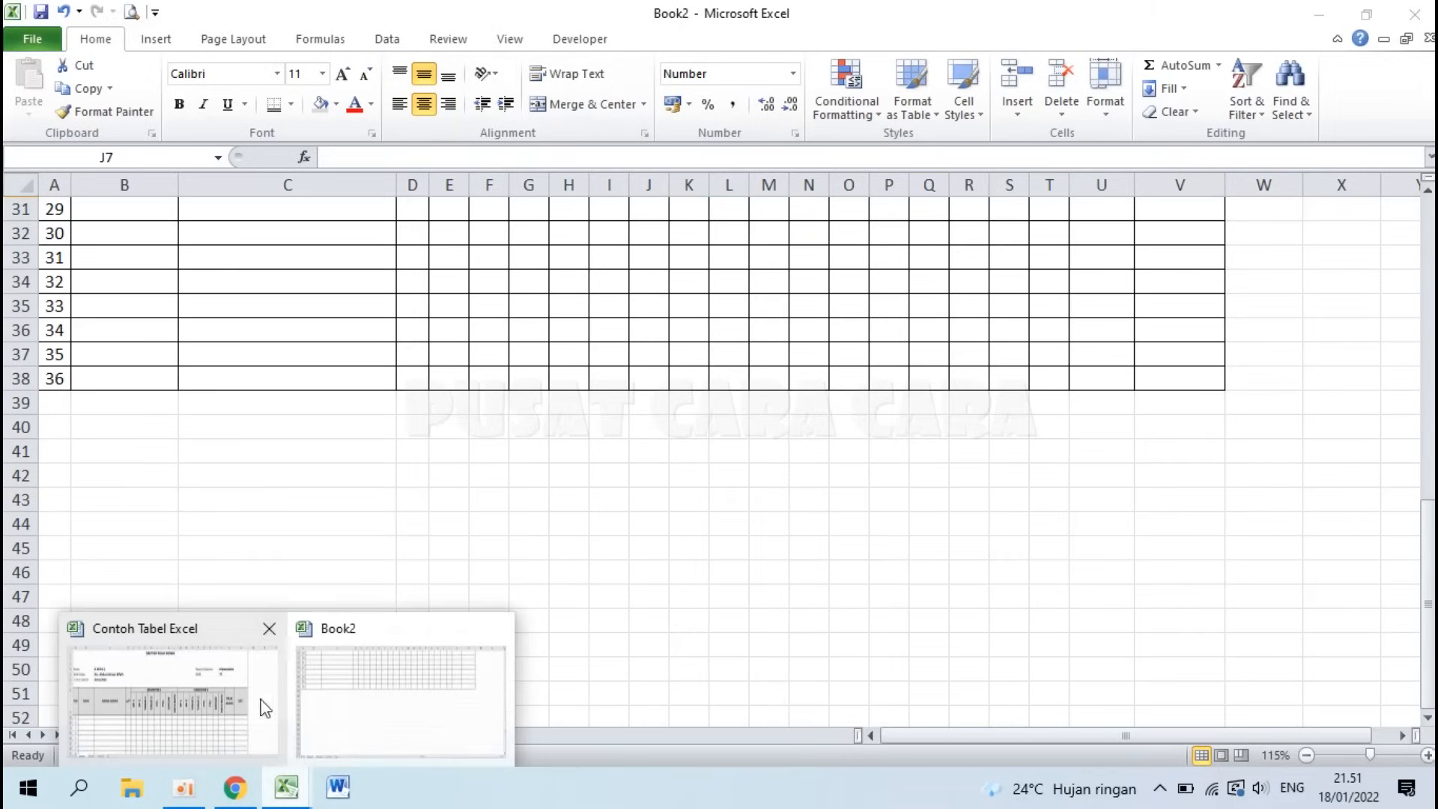
click(210, 692)
scroll(266, 519, down, 8)
scroll(265, 518, down, 7)
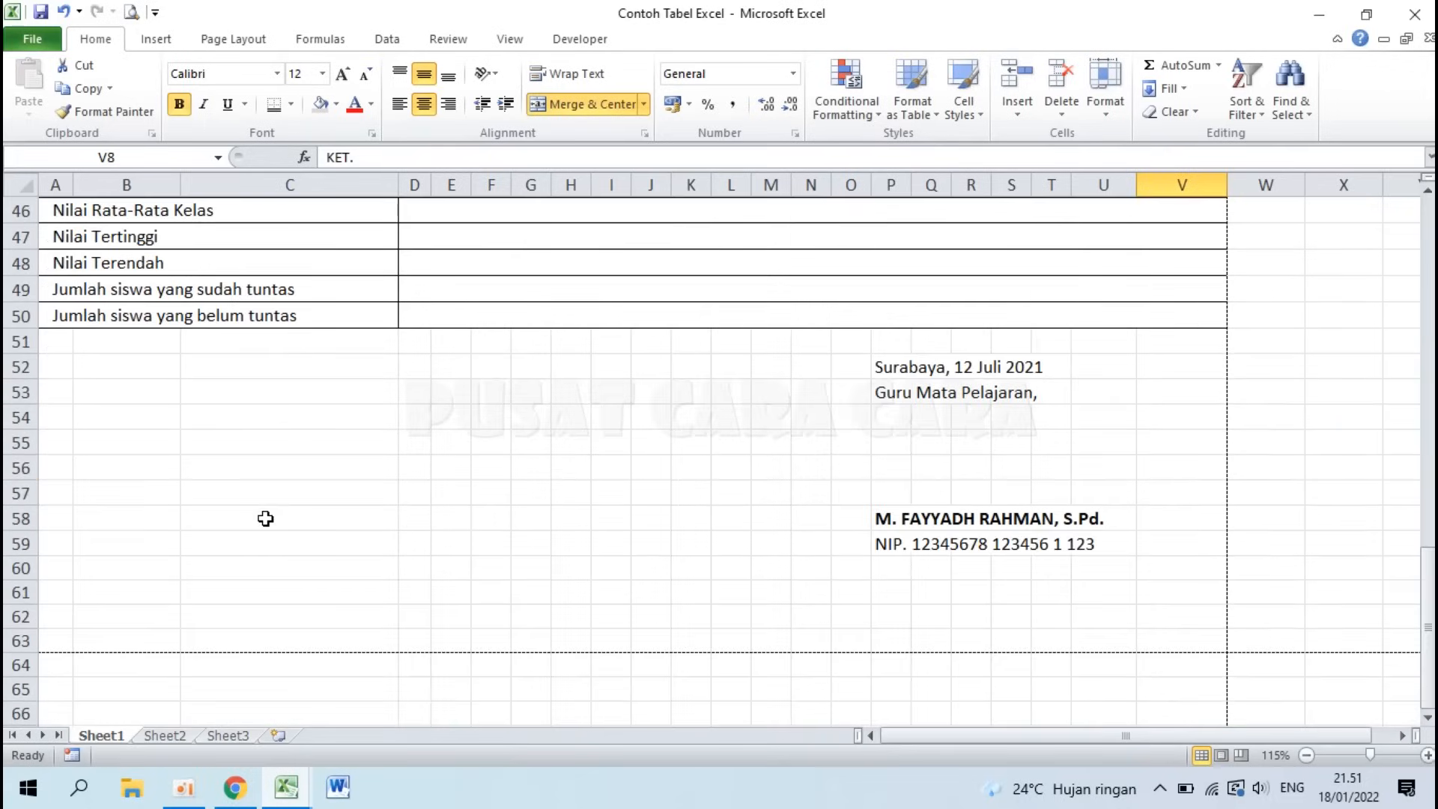
scroll(265, 519, up, 2)
click(73, 369)
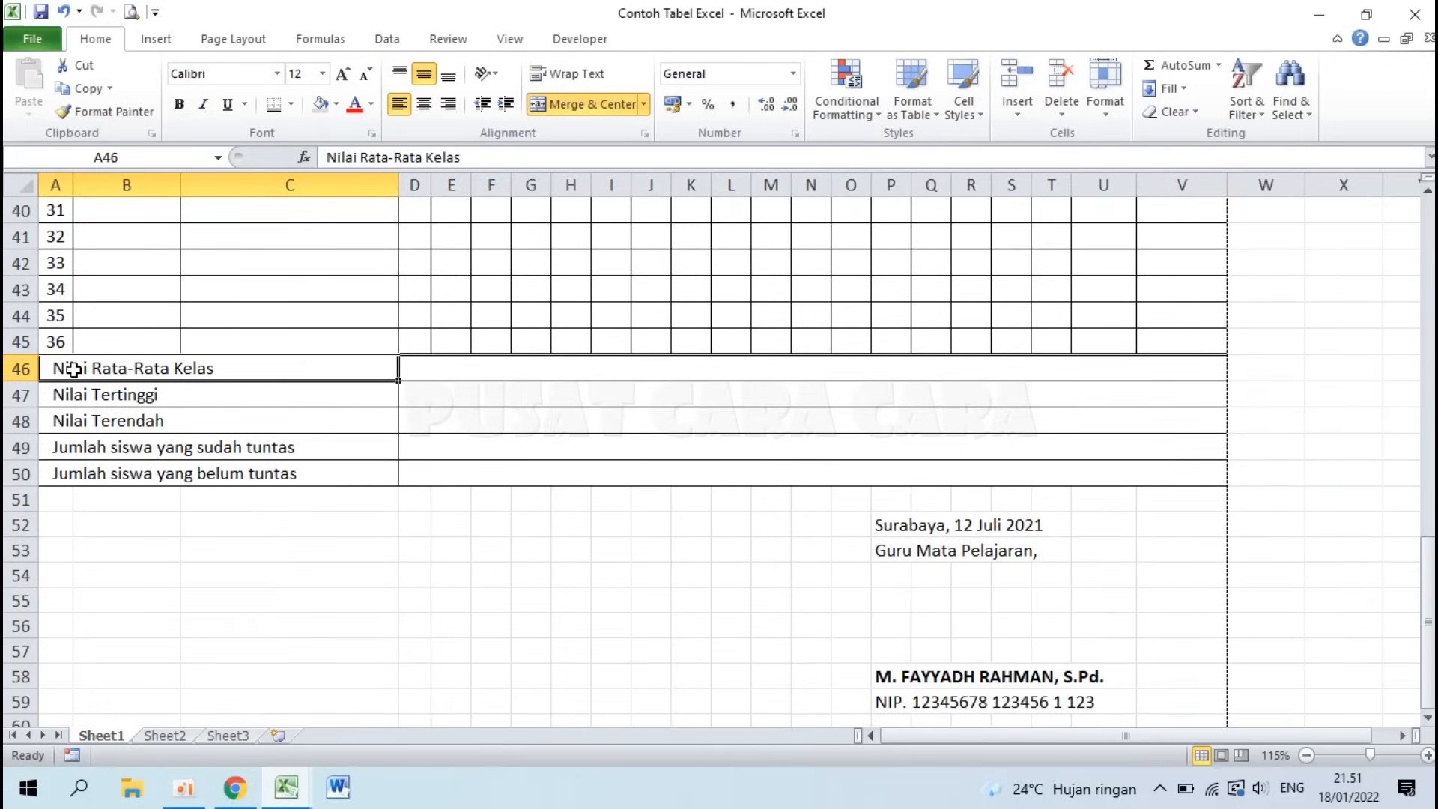
click(91, 398)
click(296, 787)
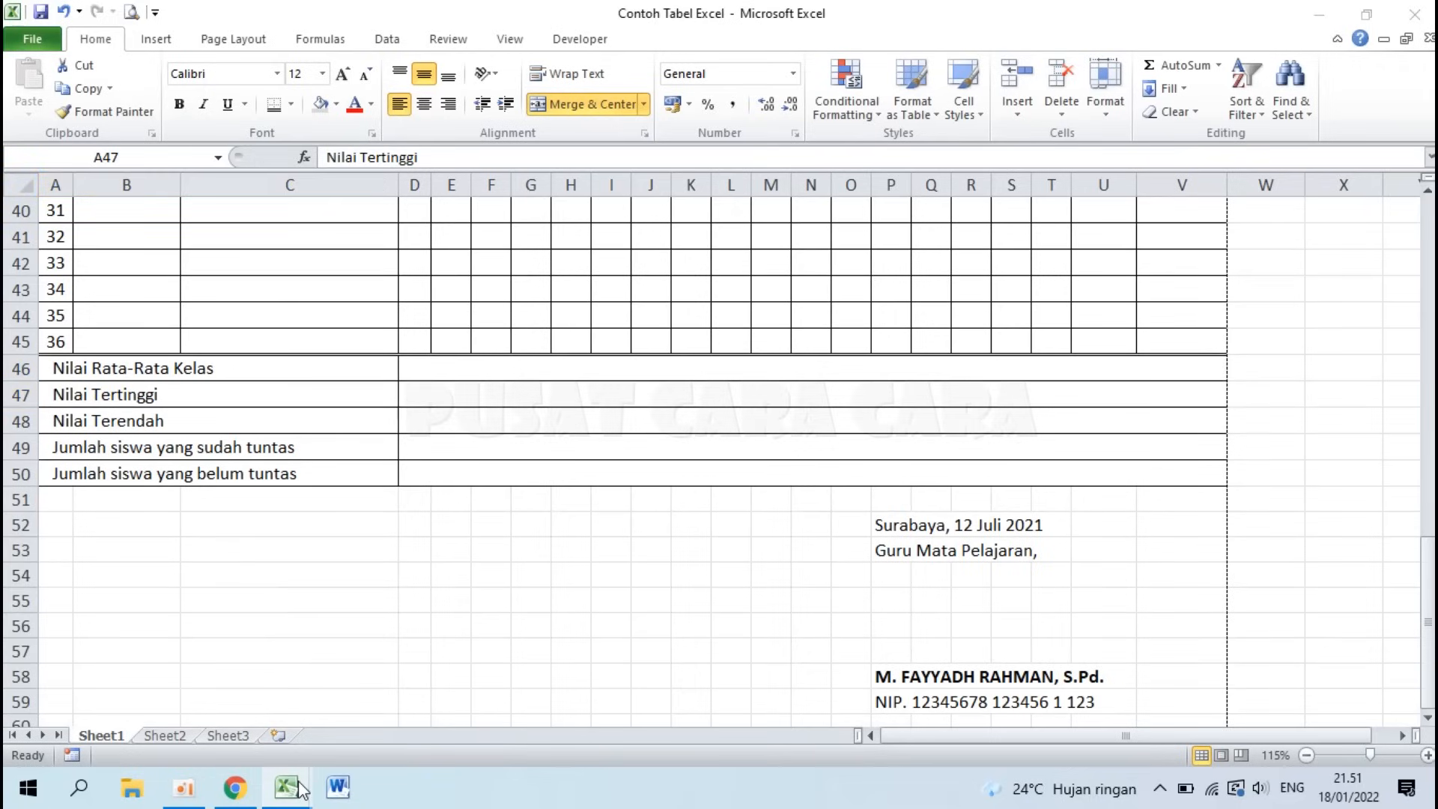
click(380, 693)
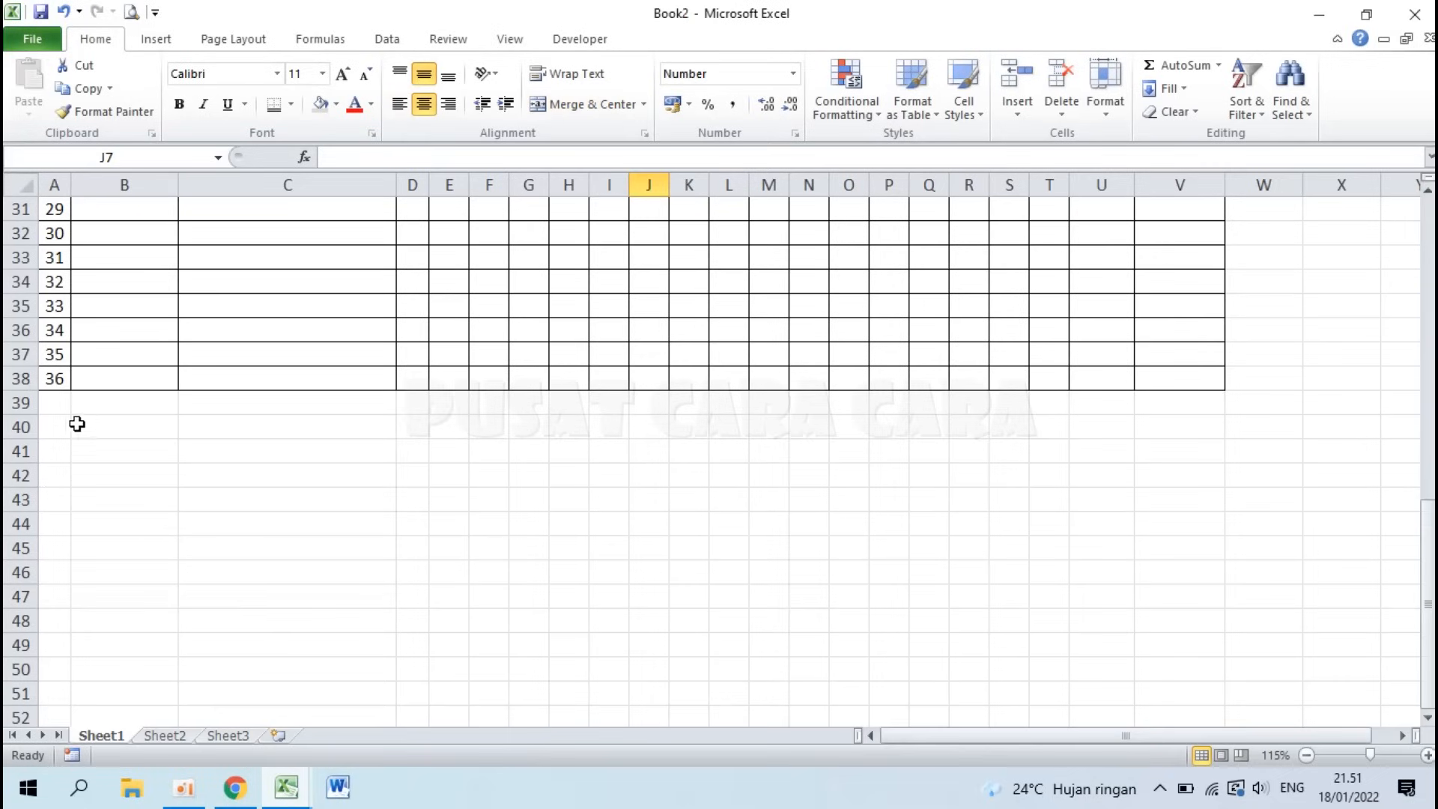
Step: Enter Nilai Rata-Rata Kelas, Nilai Tertinggi, Nilai Terendah and both Jumlah siswa labels in A39:A43
click(56, 406)
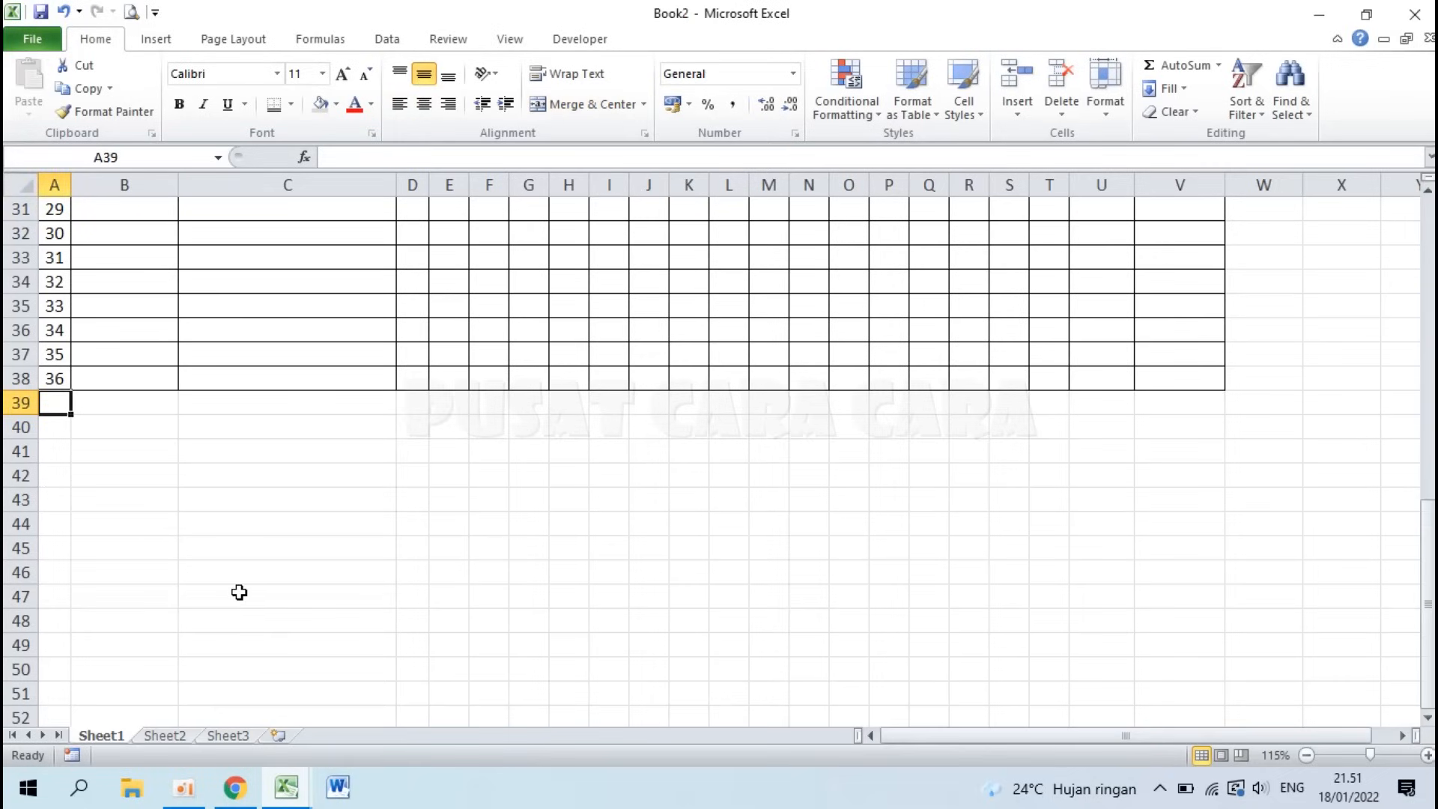
text(Nilai)
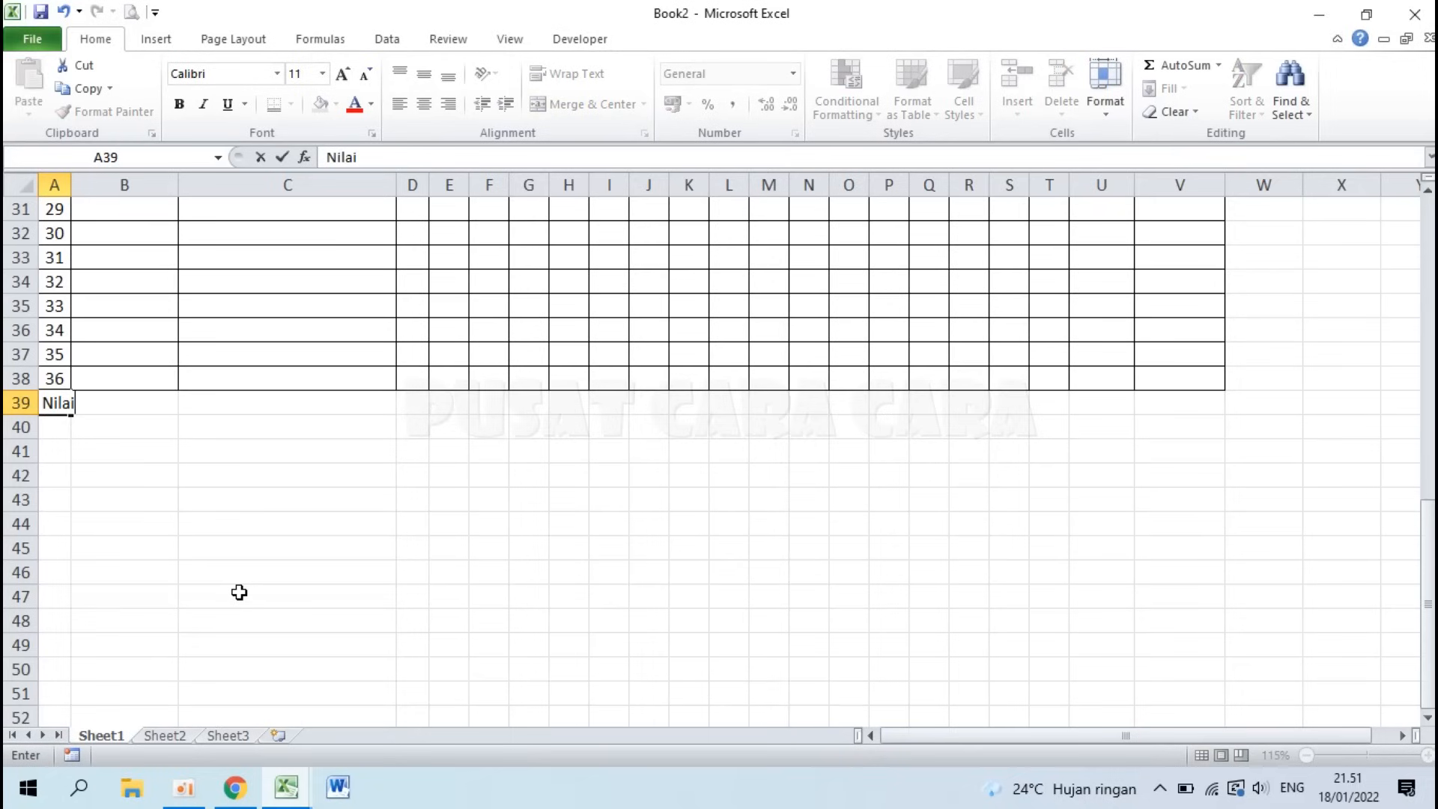
text( Rata-Rata Kelas)
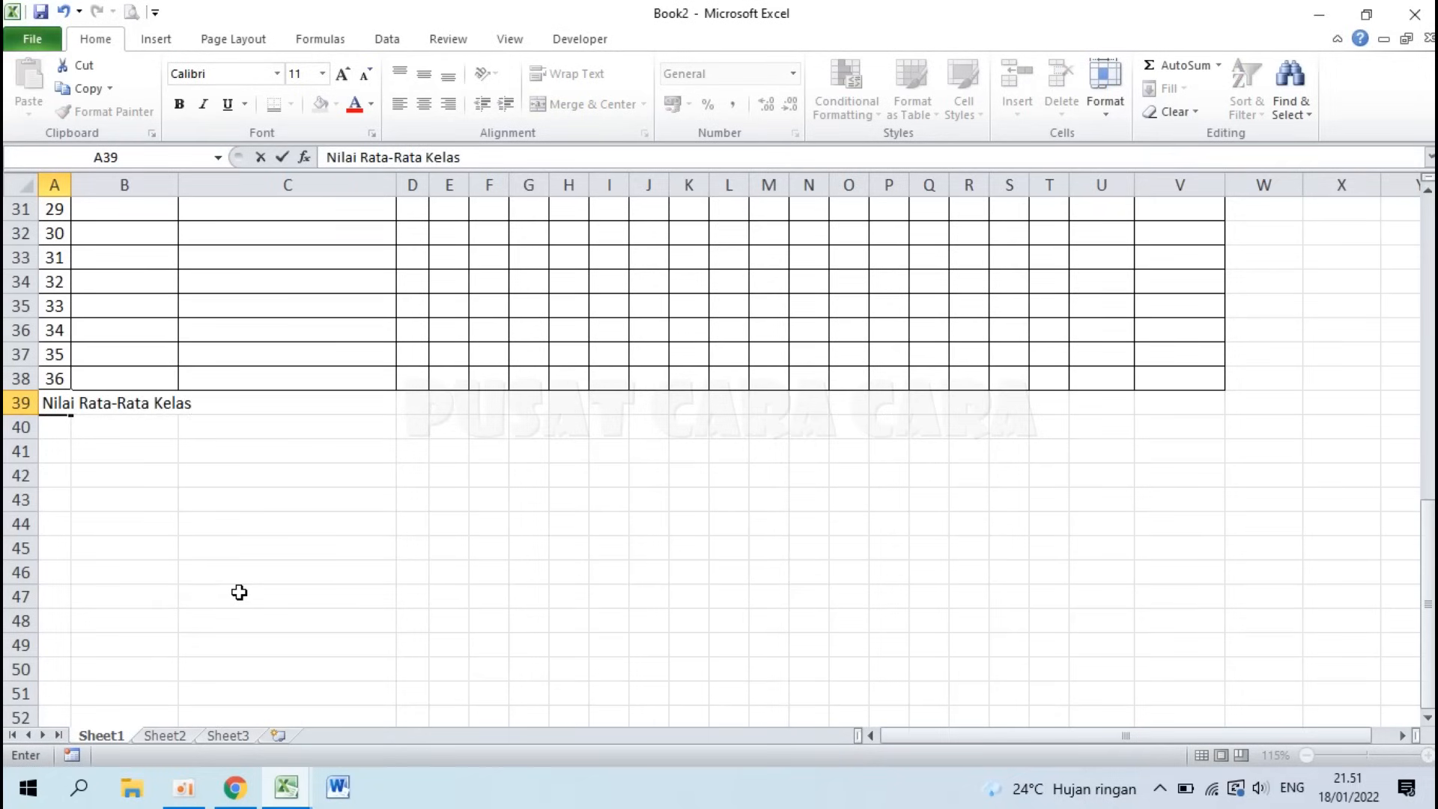
key(Return)
text(Nilai )
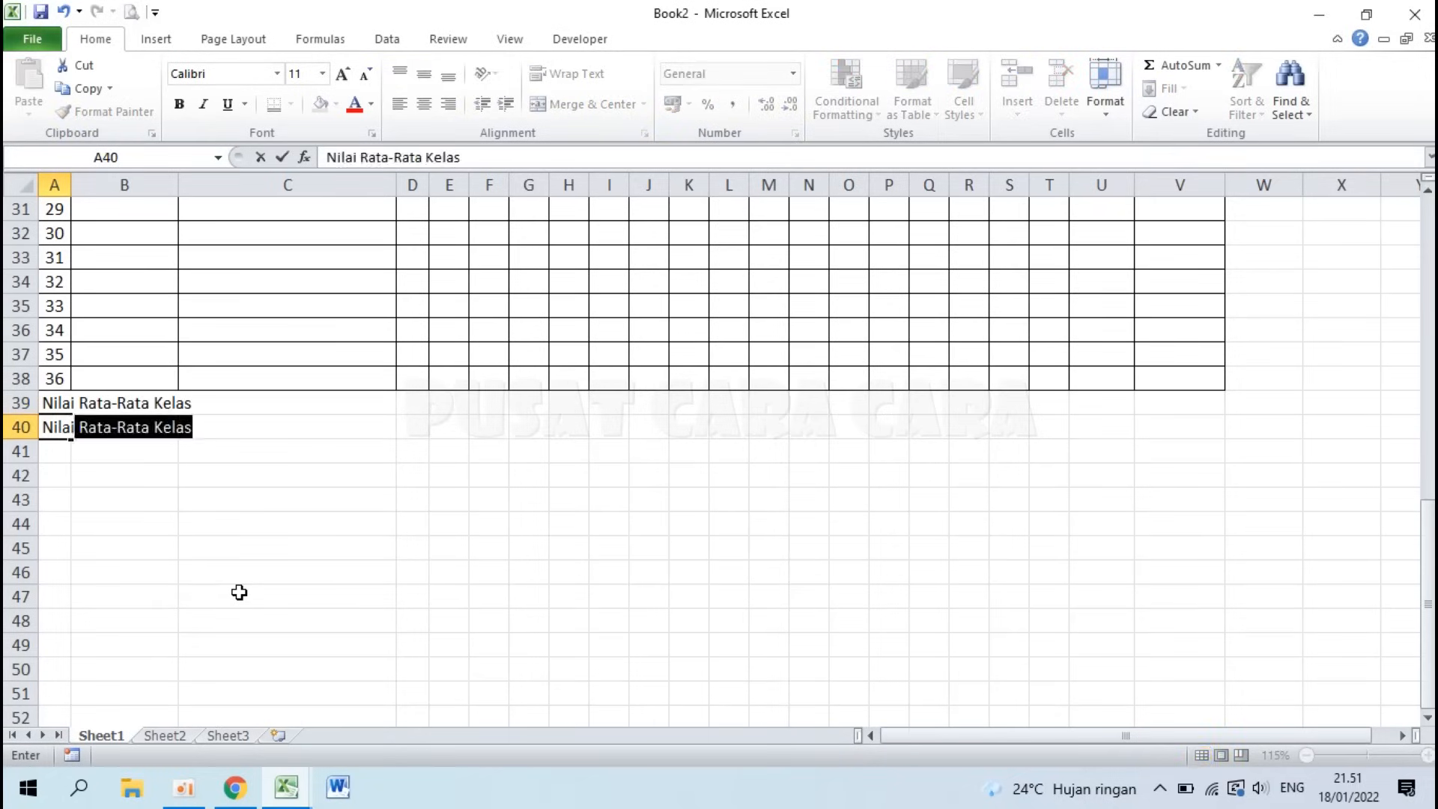
text(Tertinggi)
key(Return)
text(Nilai Terendah)
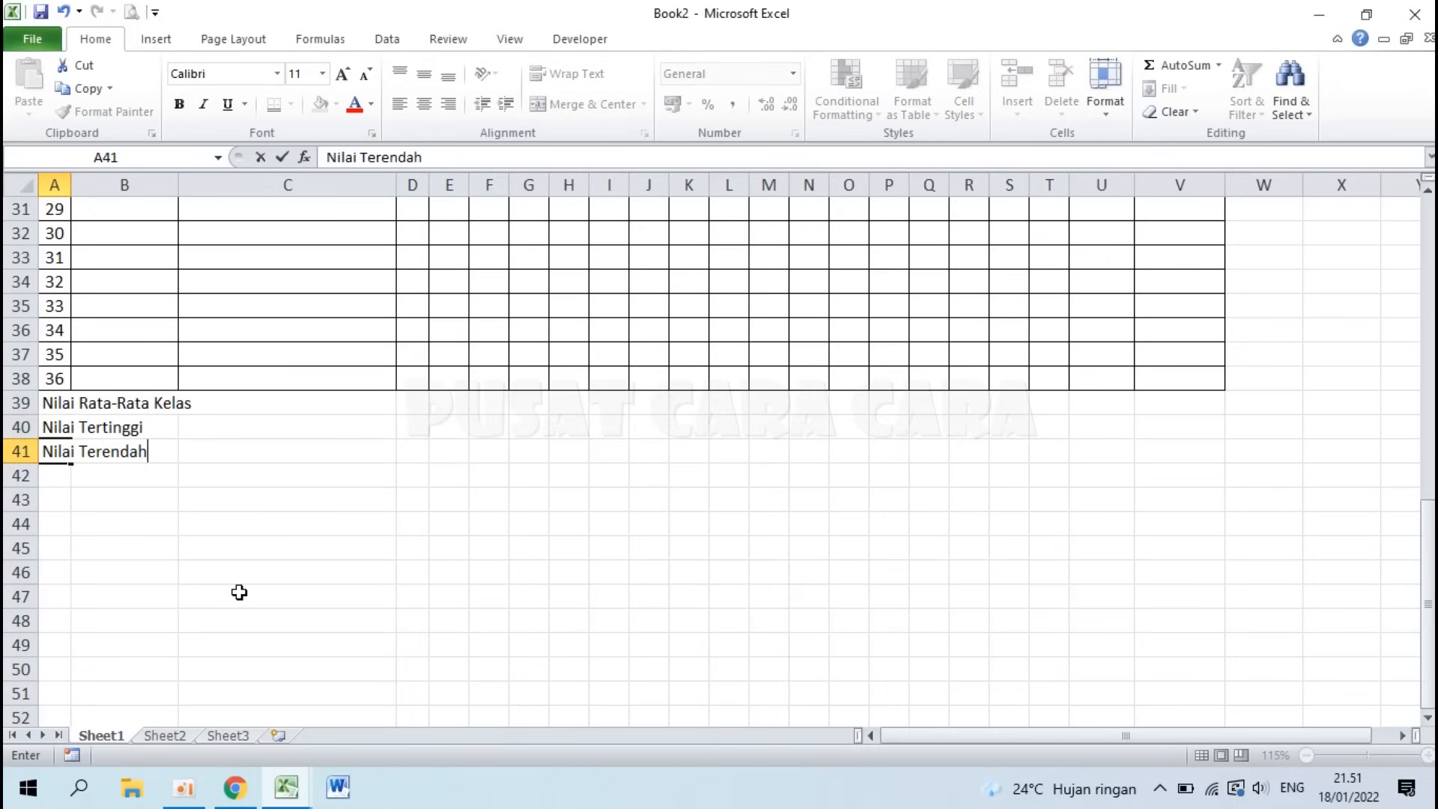
key(Return)
text(Ju)
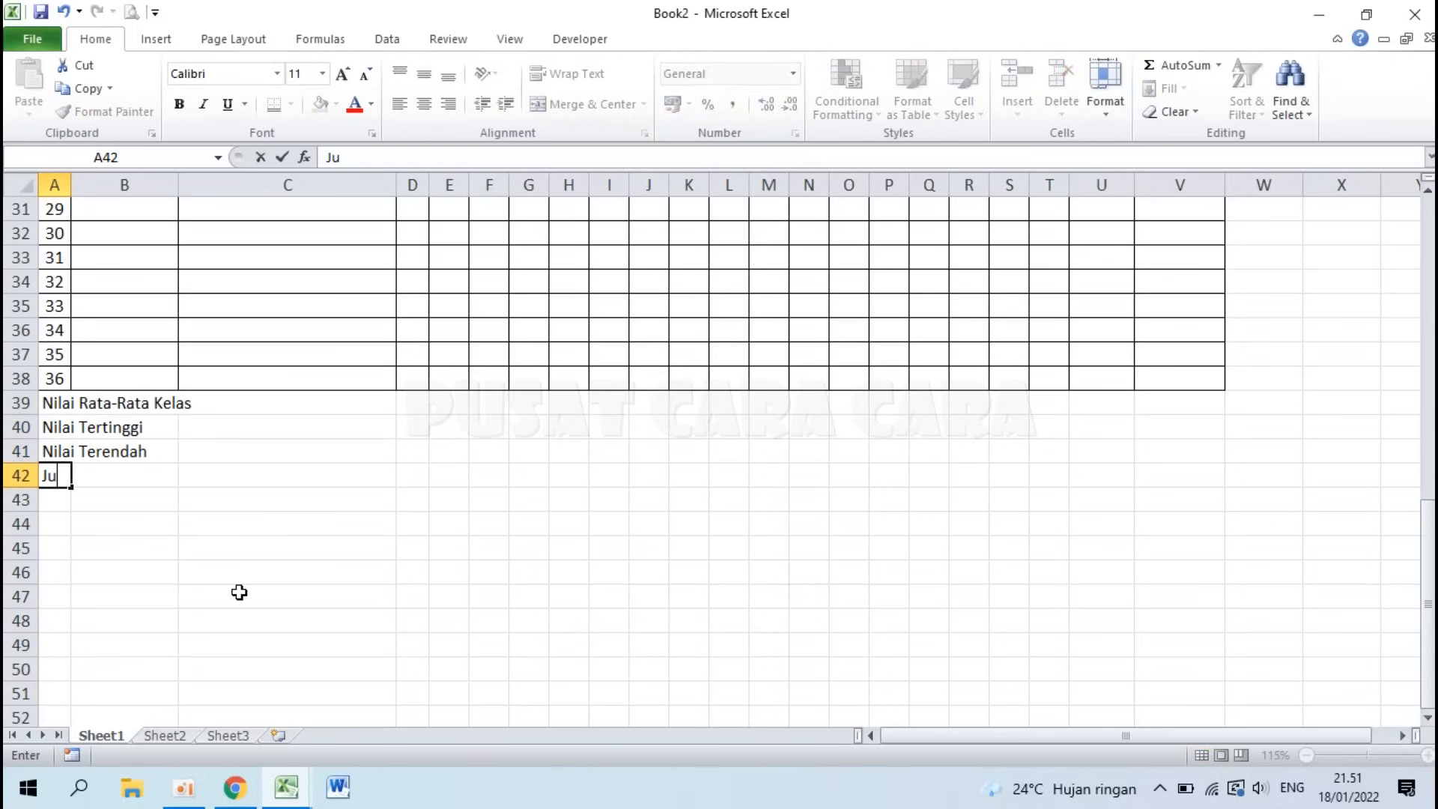
text(mlah siswa yang tuntas)
key(Return)
text(Jumlah siswa yang belum )
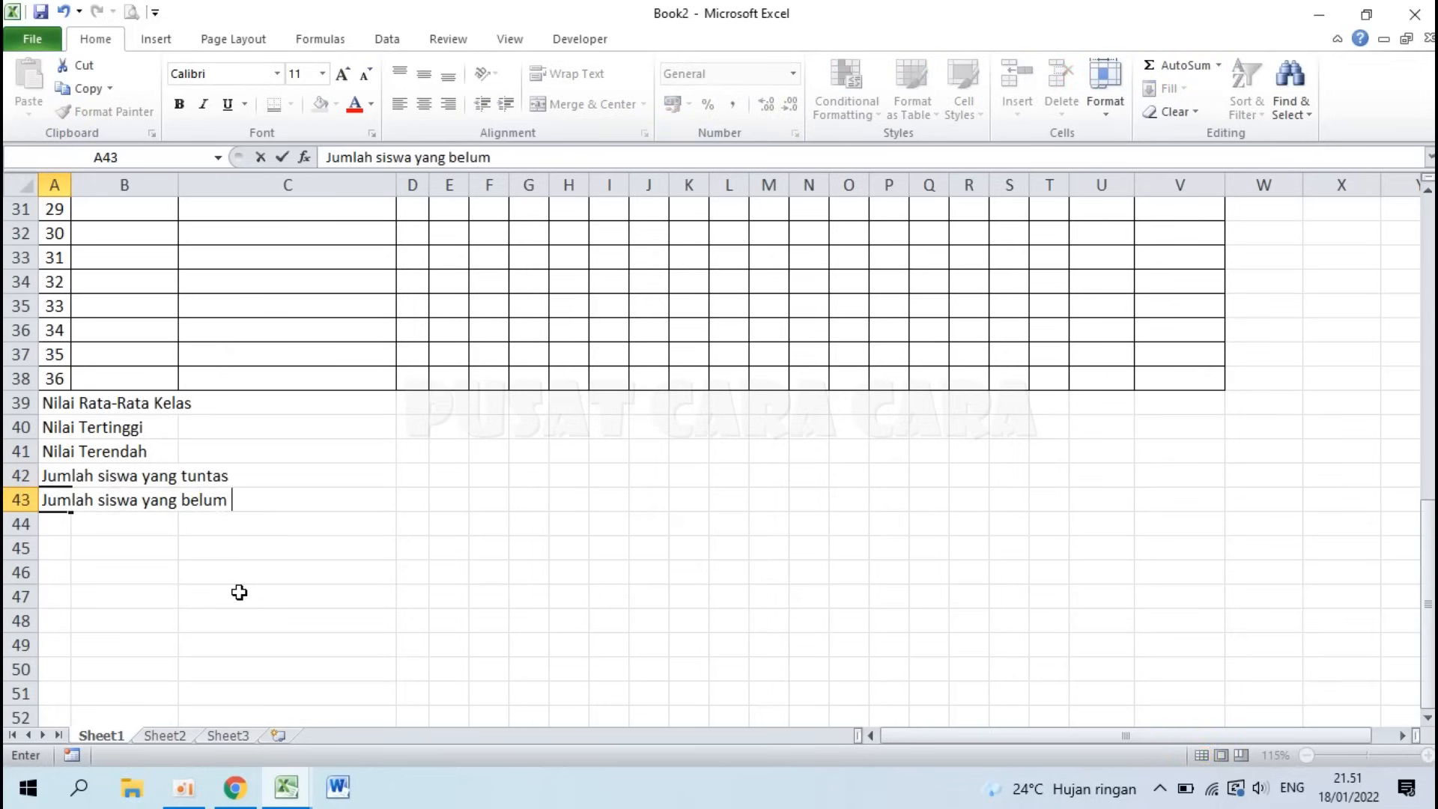
text(tuntas)
key(Return)
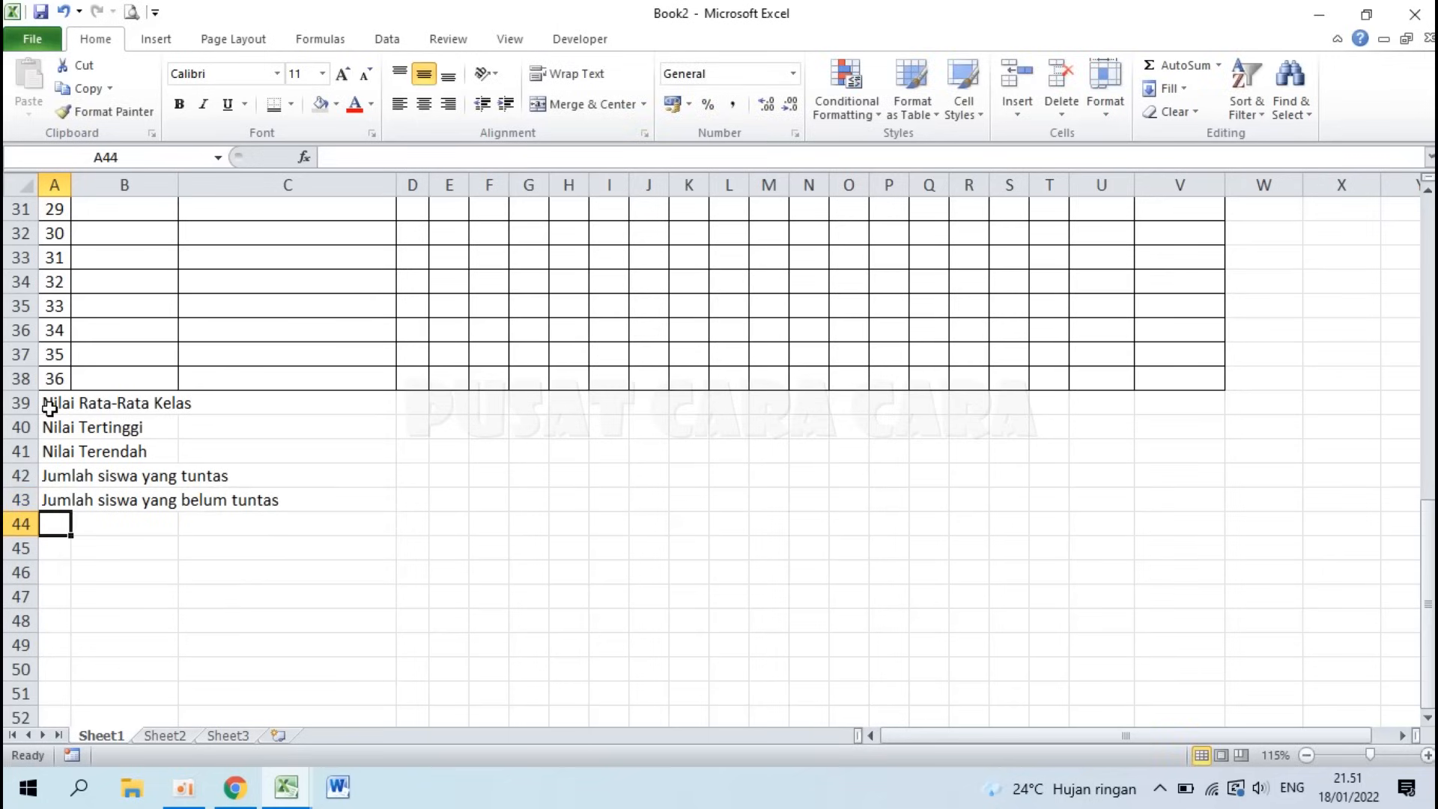
Step: Merge A39:C39 and copy that merge onto summary rows 40–43 with Format Painter
drag(49, 404, 369, 413)
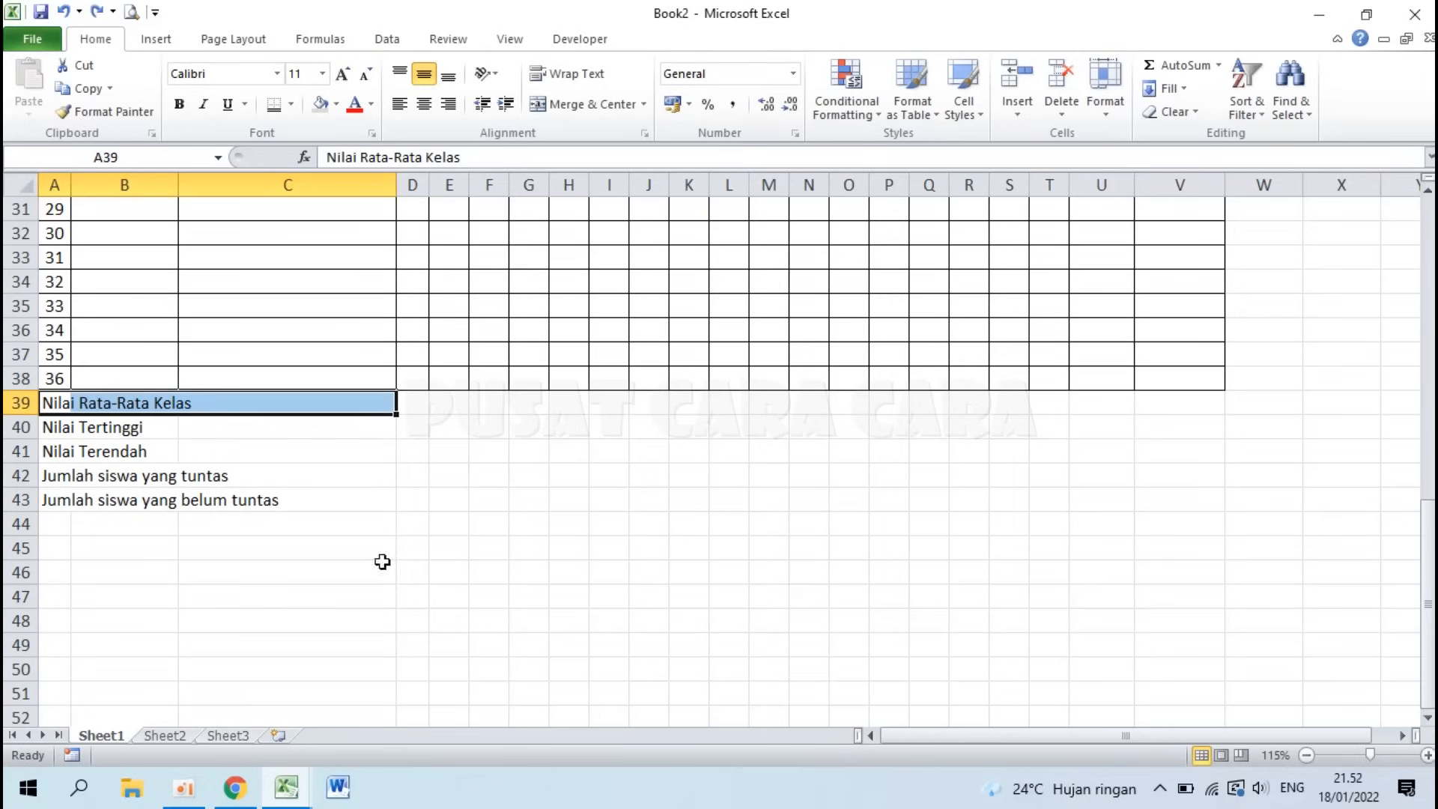
click(583, 105)
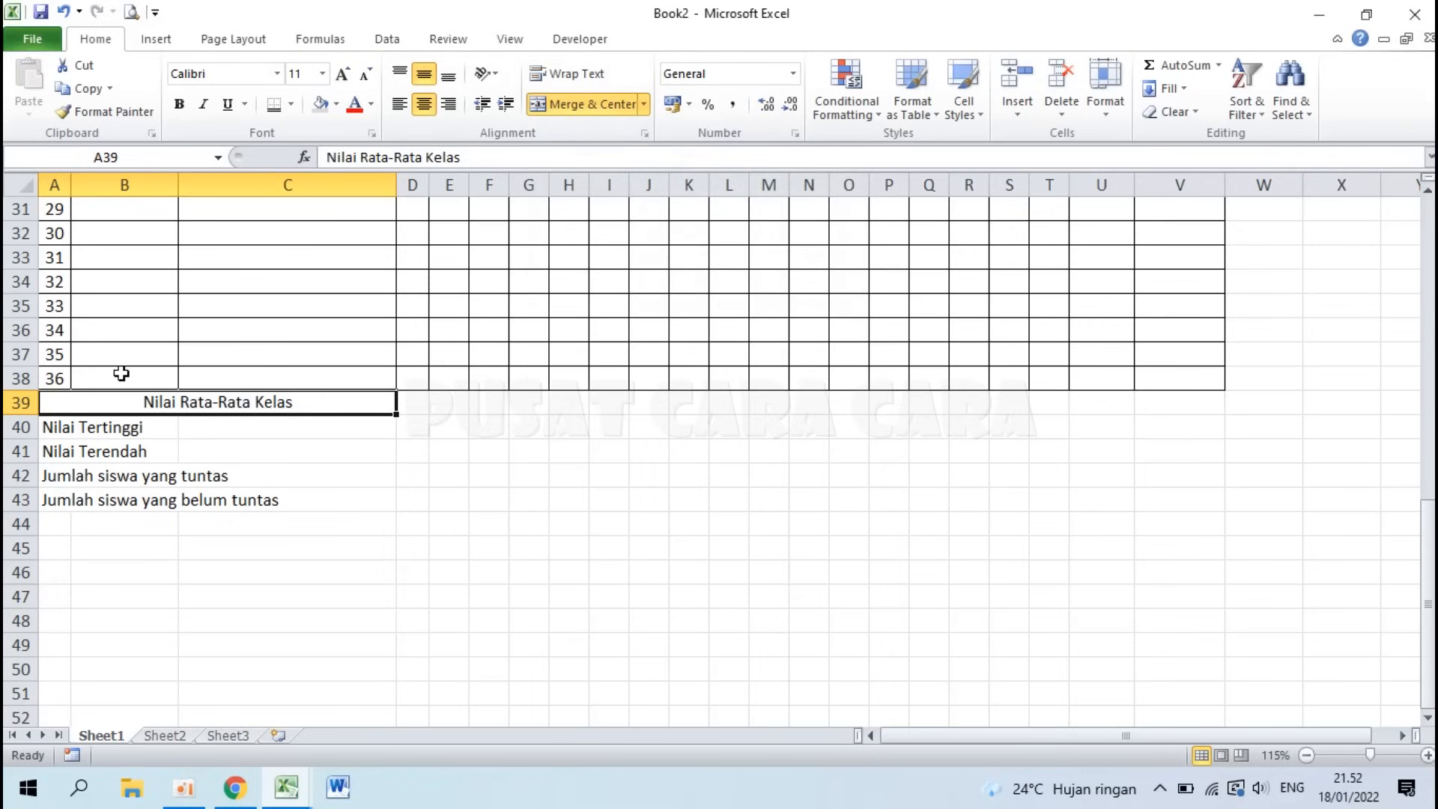
click(106, 114)
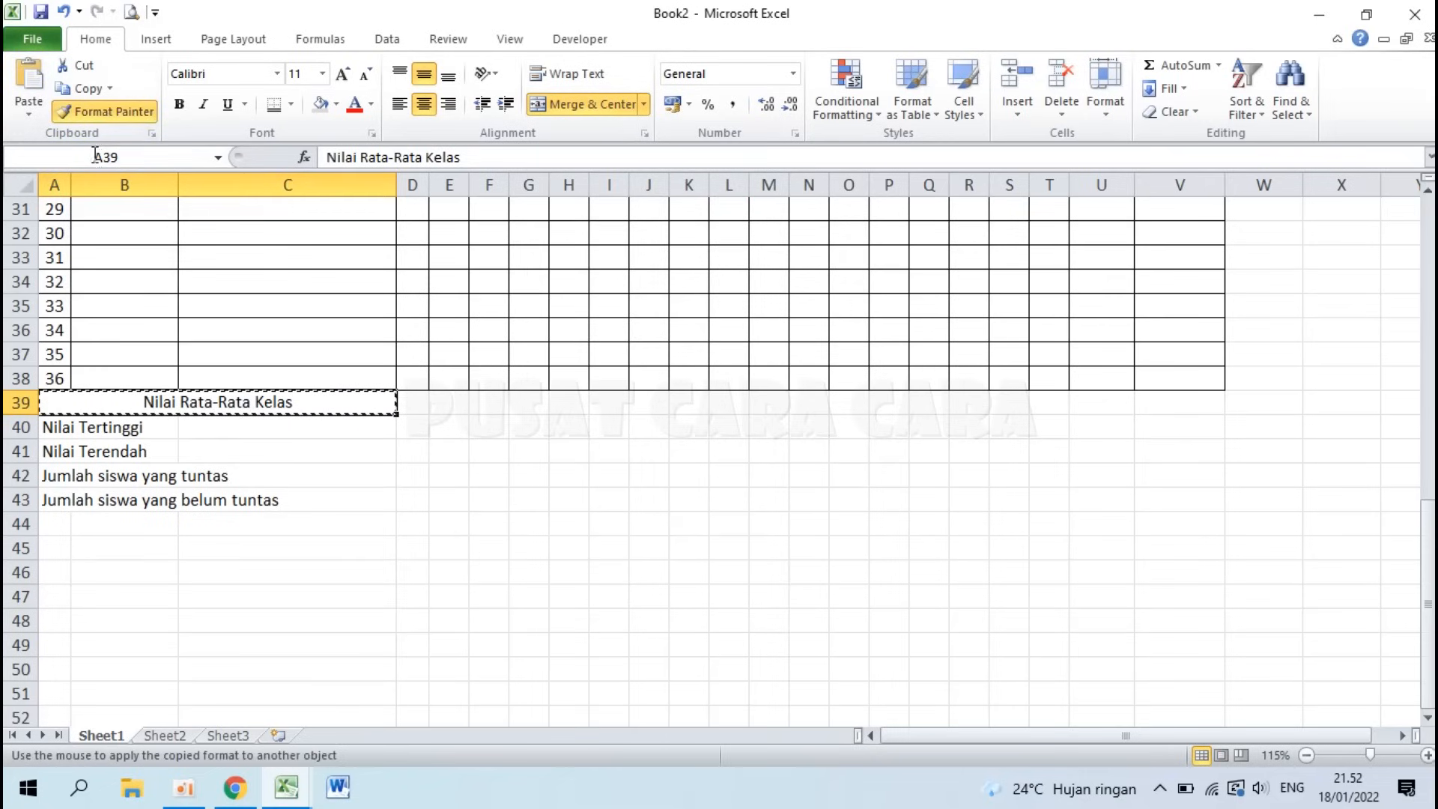
click(60, 431)
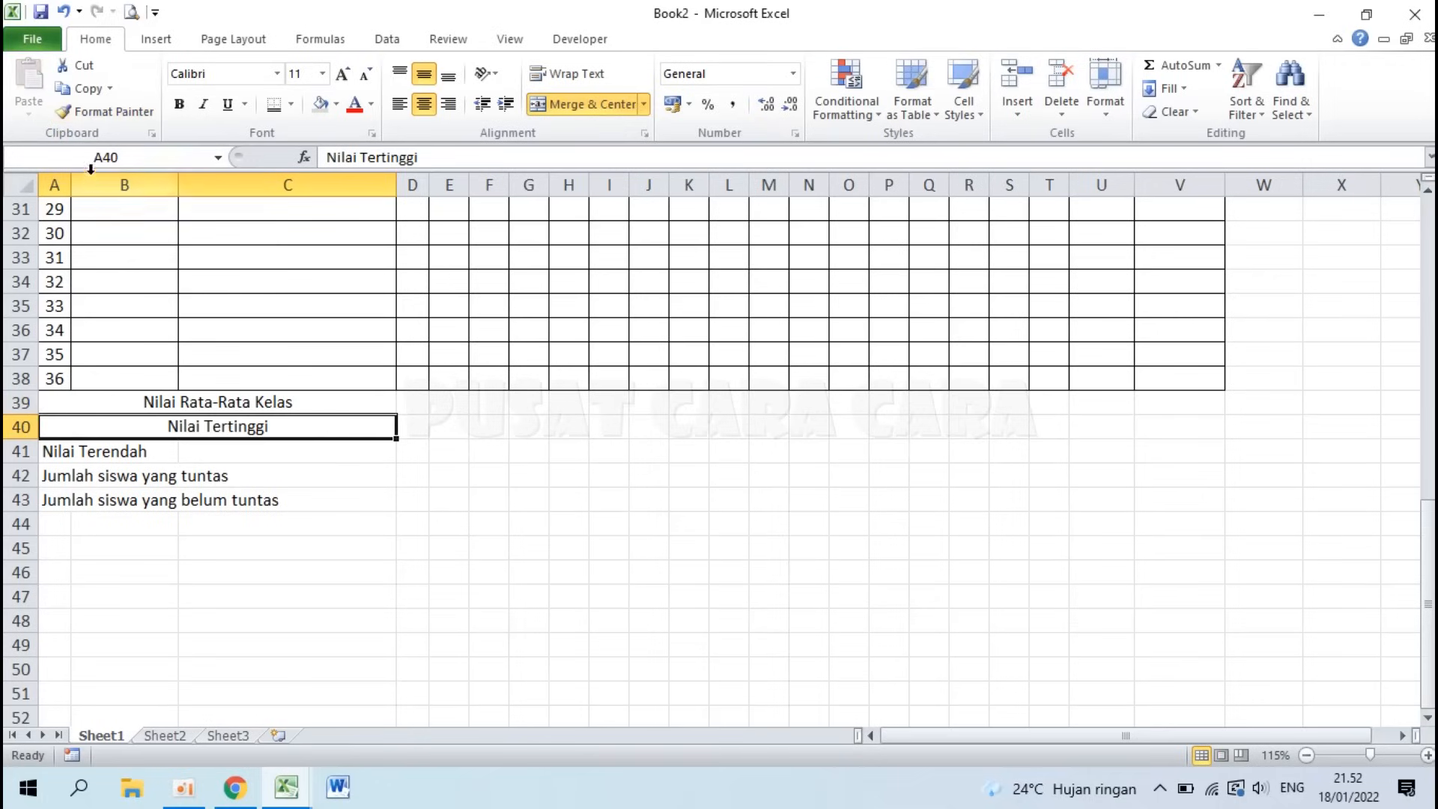
click(106, 113)
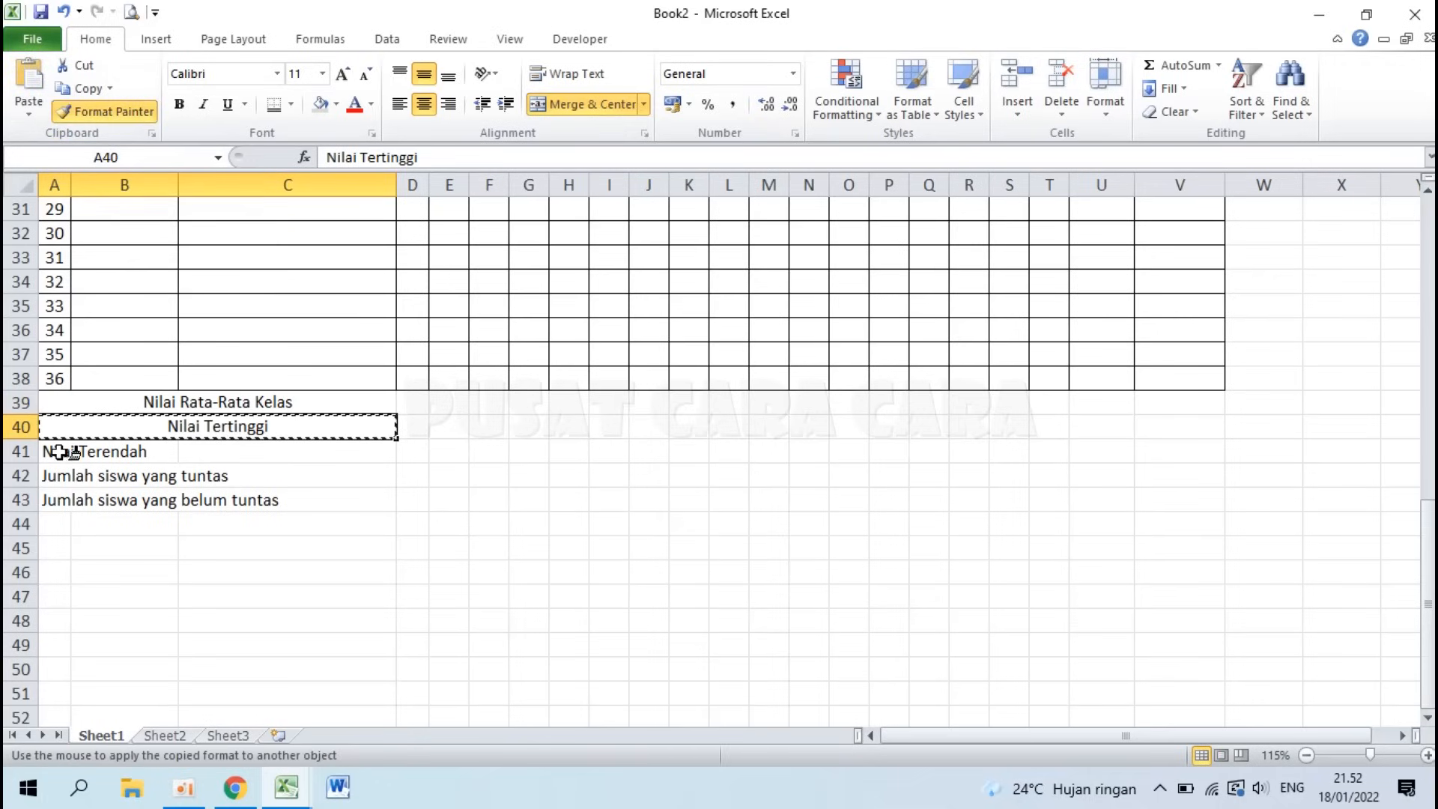
click(64, 452)
click(95, 109)
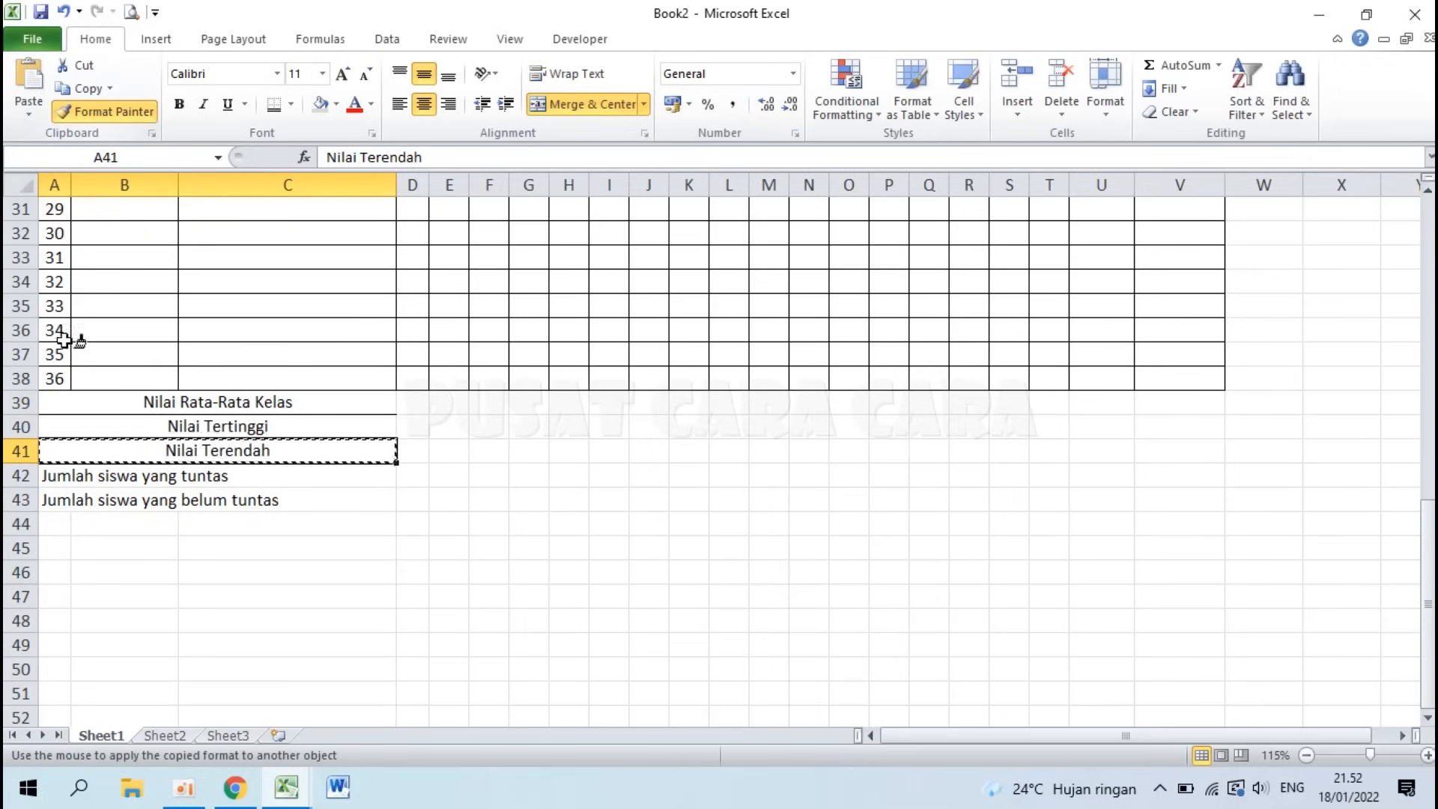
click(60, 479)
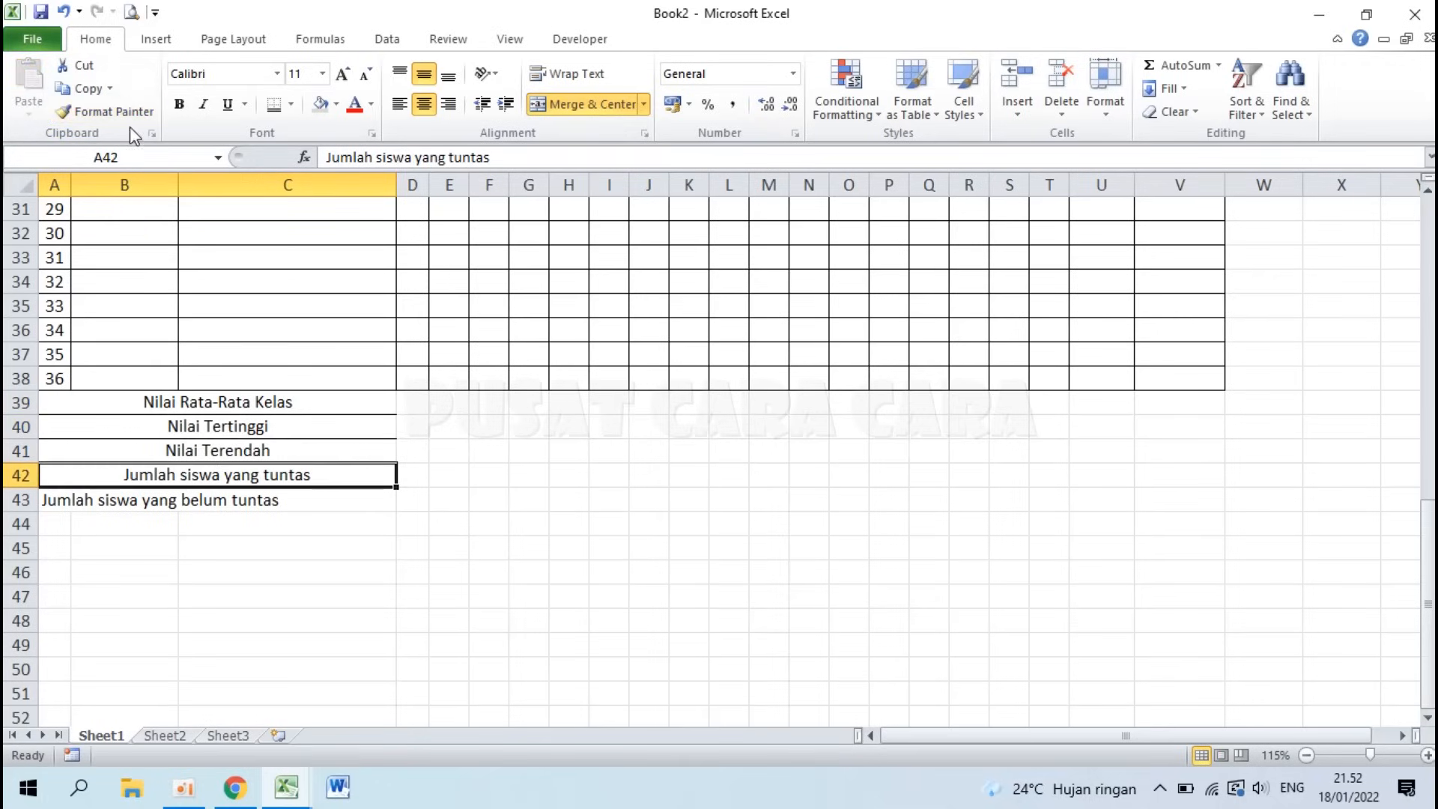
click(105, 110)
click(69, 500)
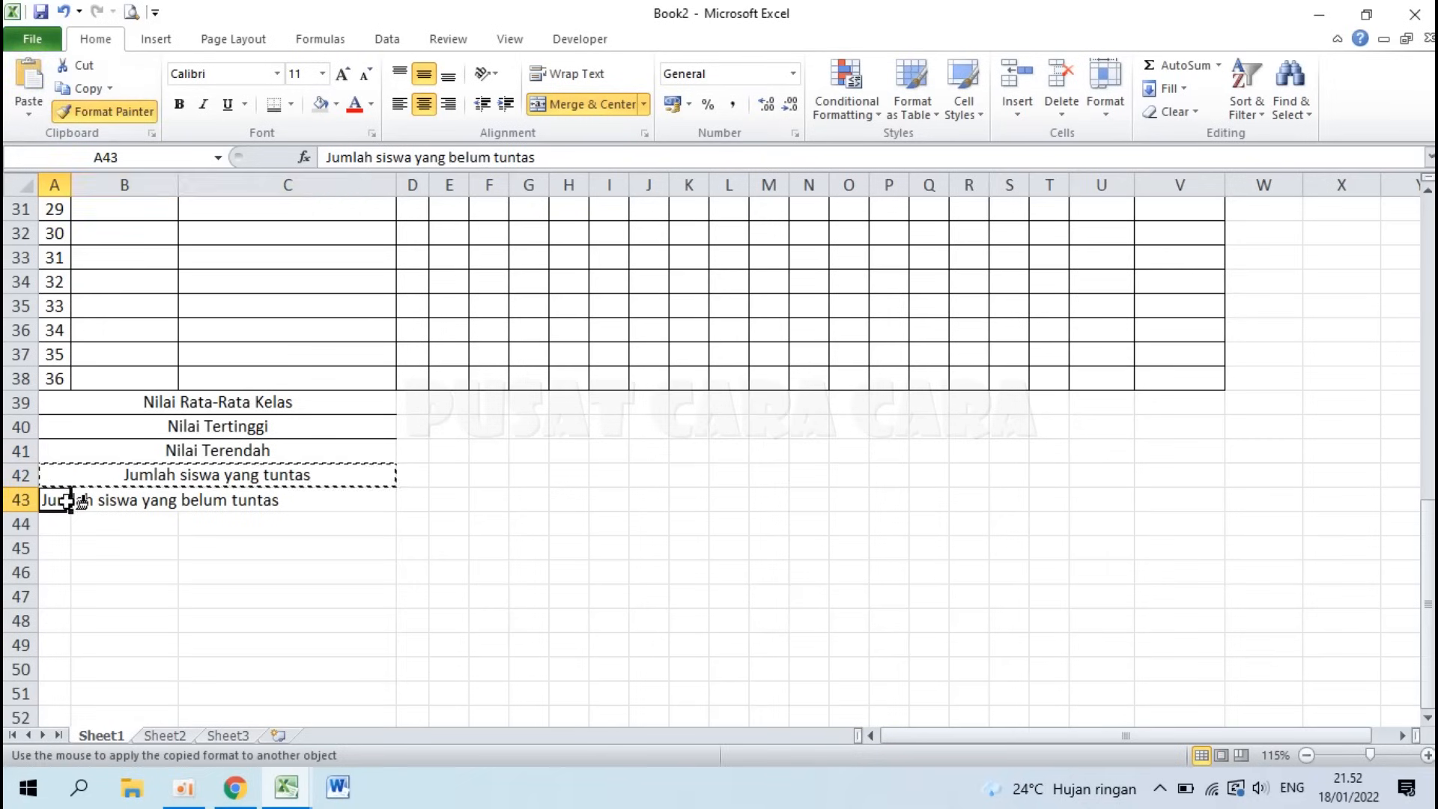
Step: Left-align the five merged summary labels in rows 39–43
click(259, 594)
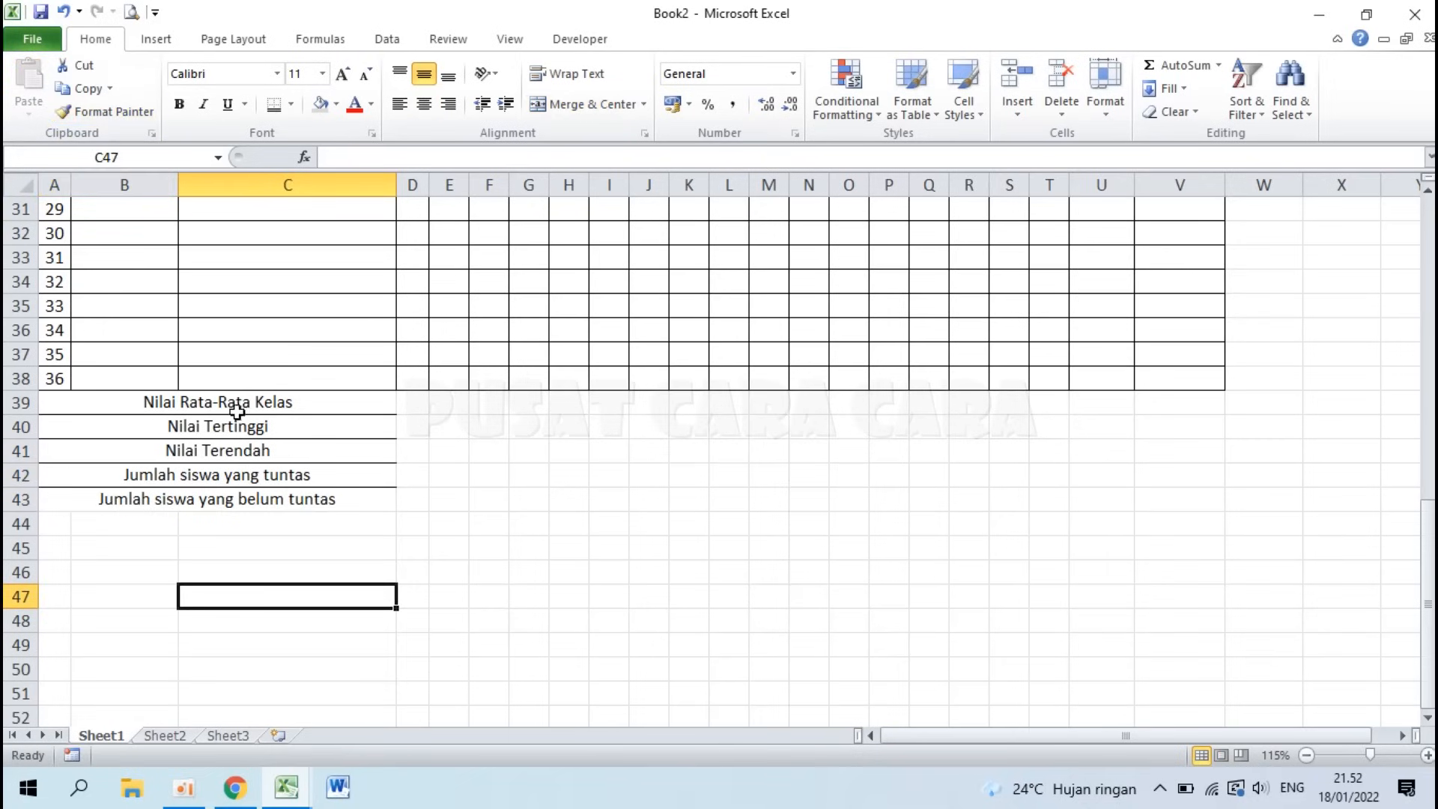
drag(229, 405, 232, 498)
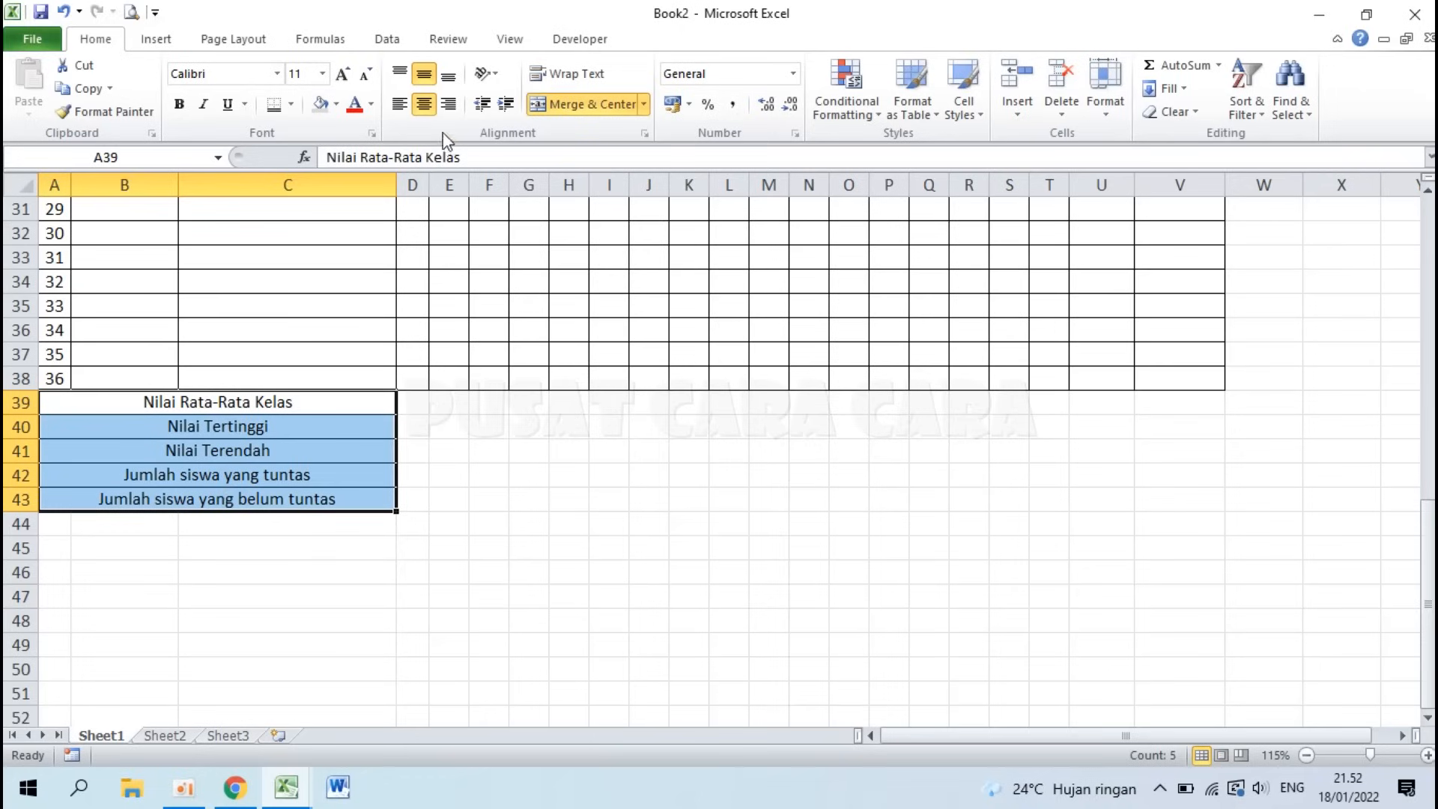
click(401, 109)
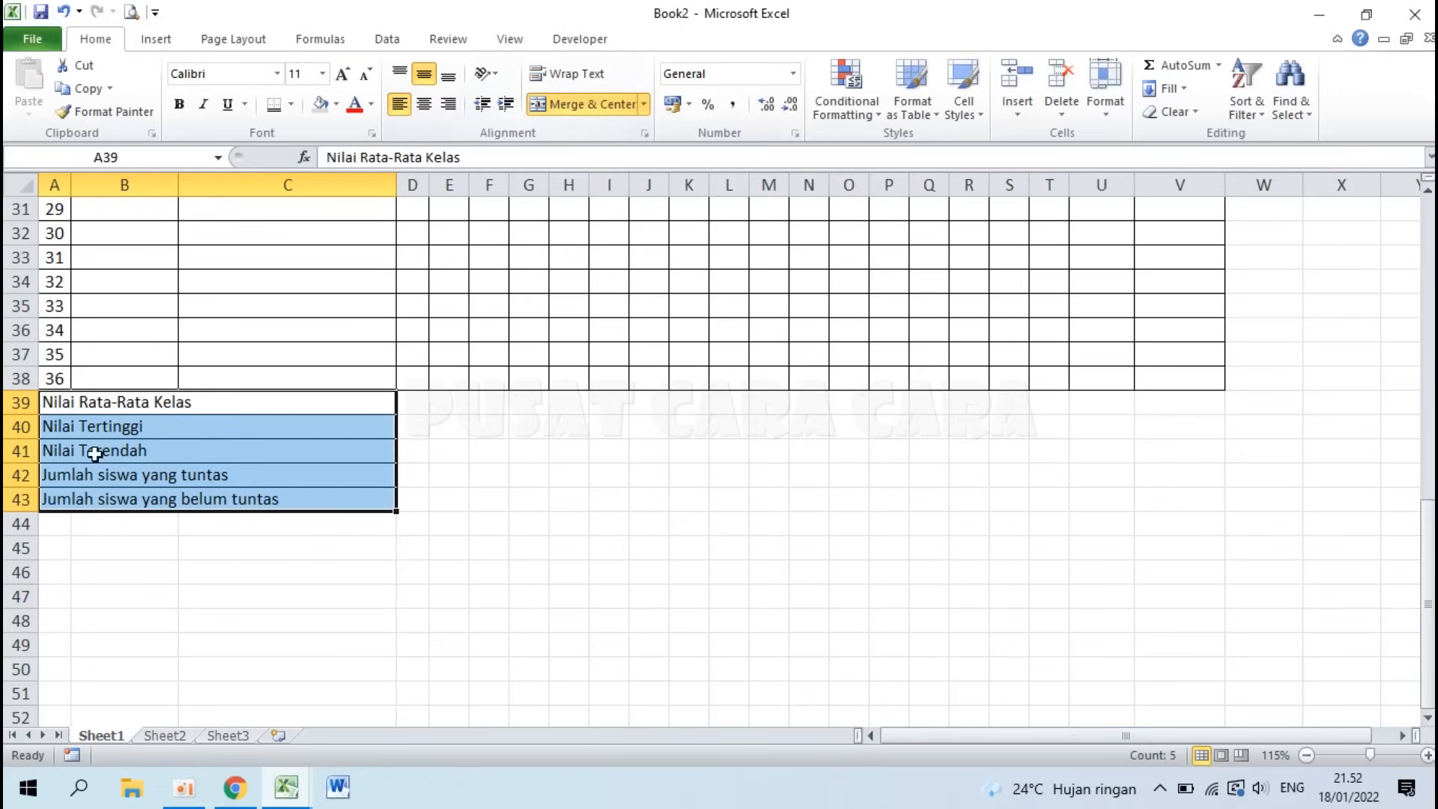
Step: Give the summary labels a left indent of 1 via Format Cells Alignment
right_click(256, 444)
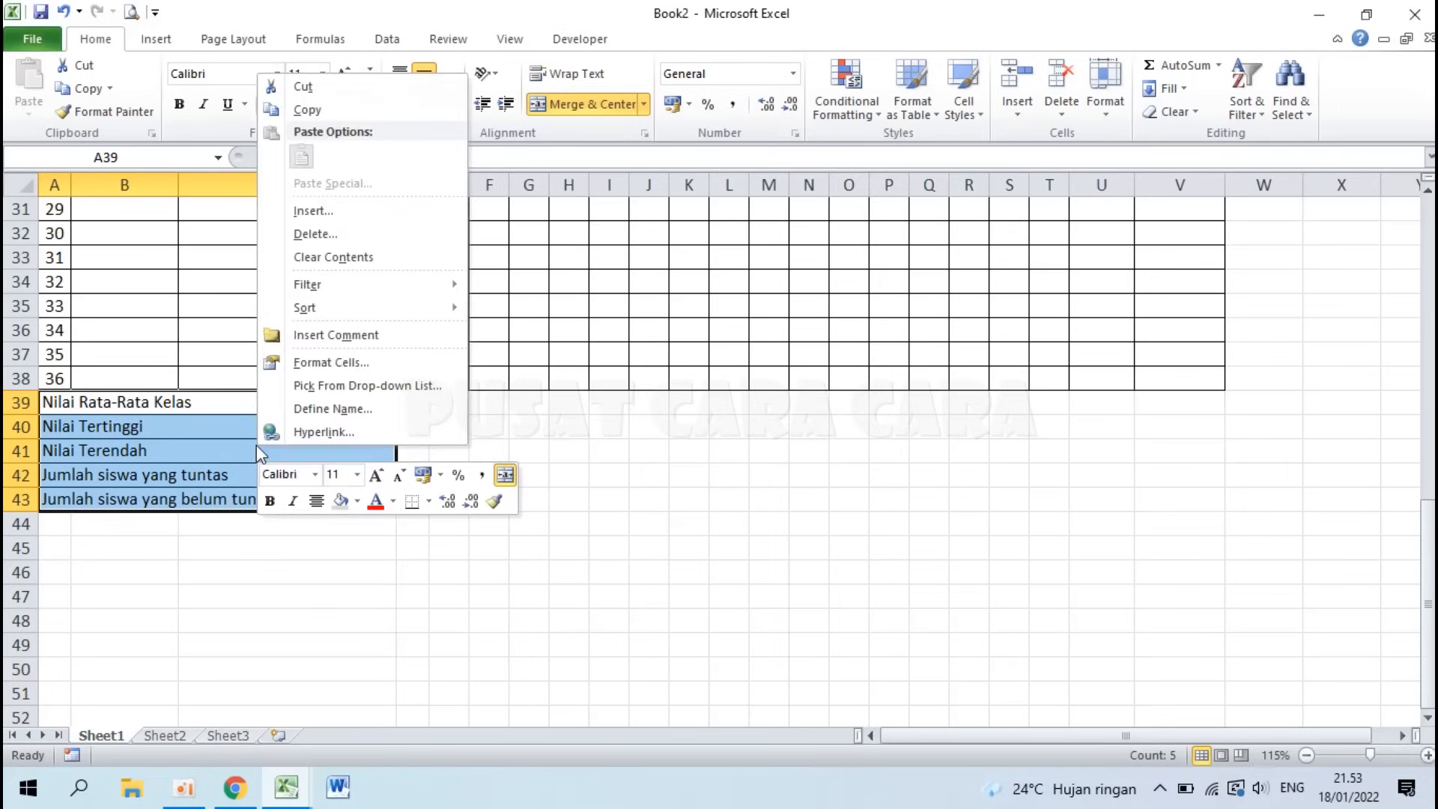
click(337, 362)
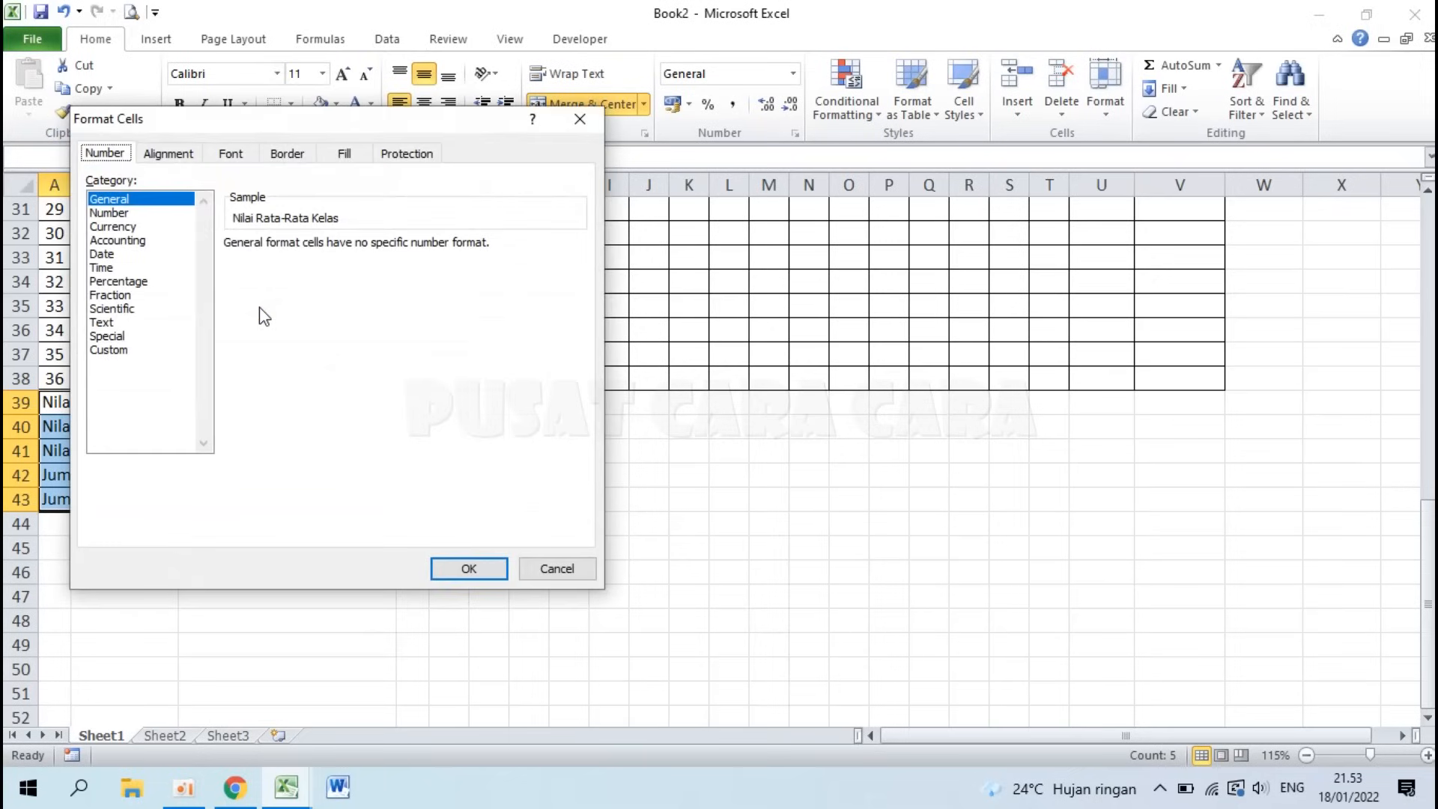
click(169, 155)
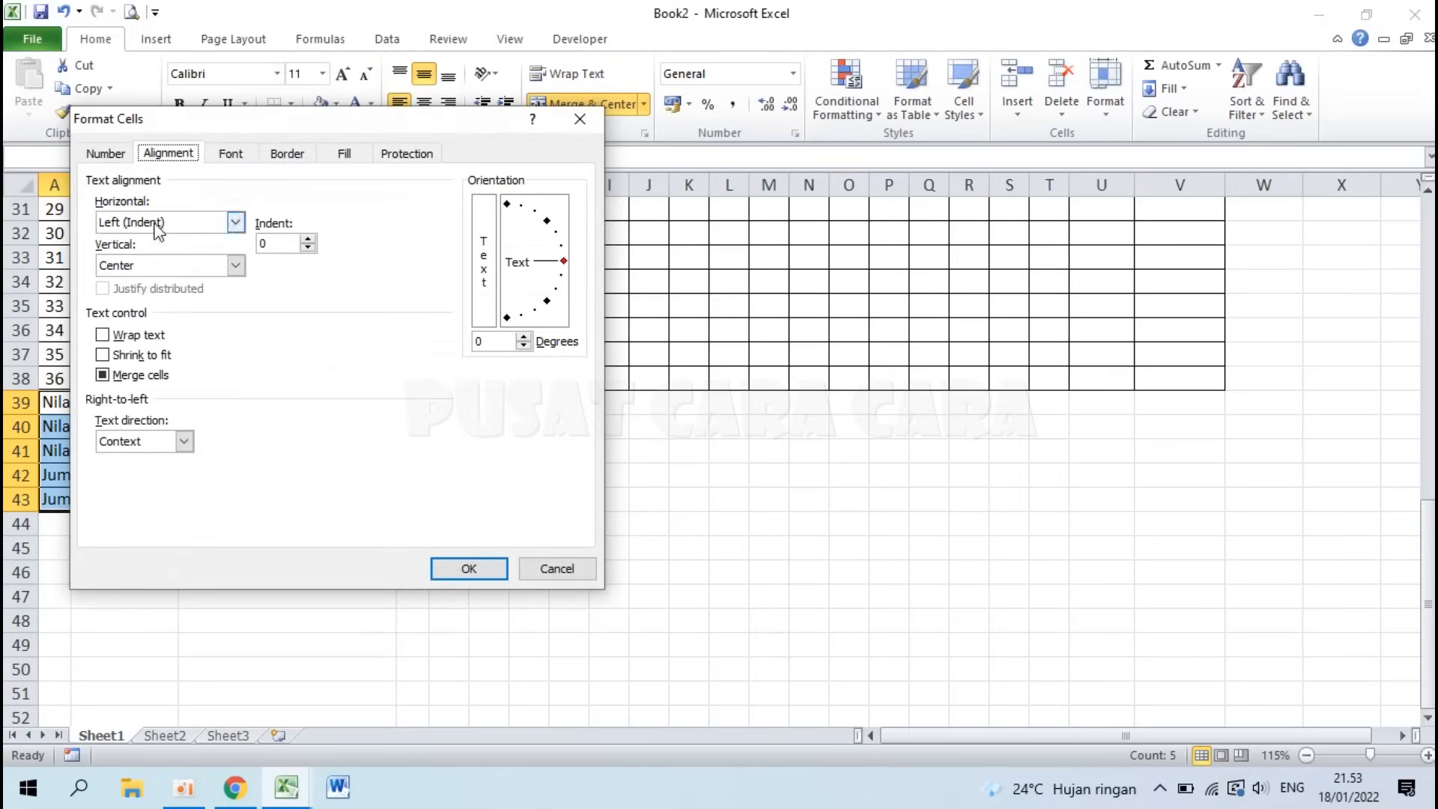
click(312, 241)
click(469, 569)
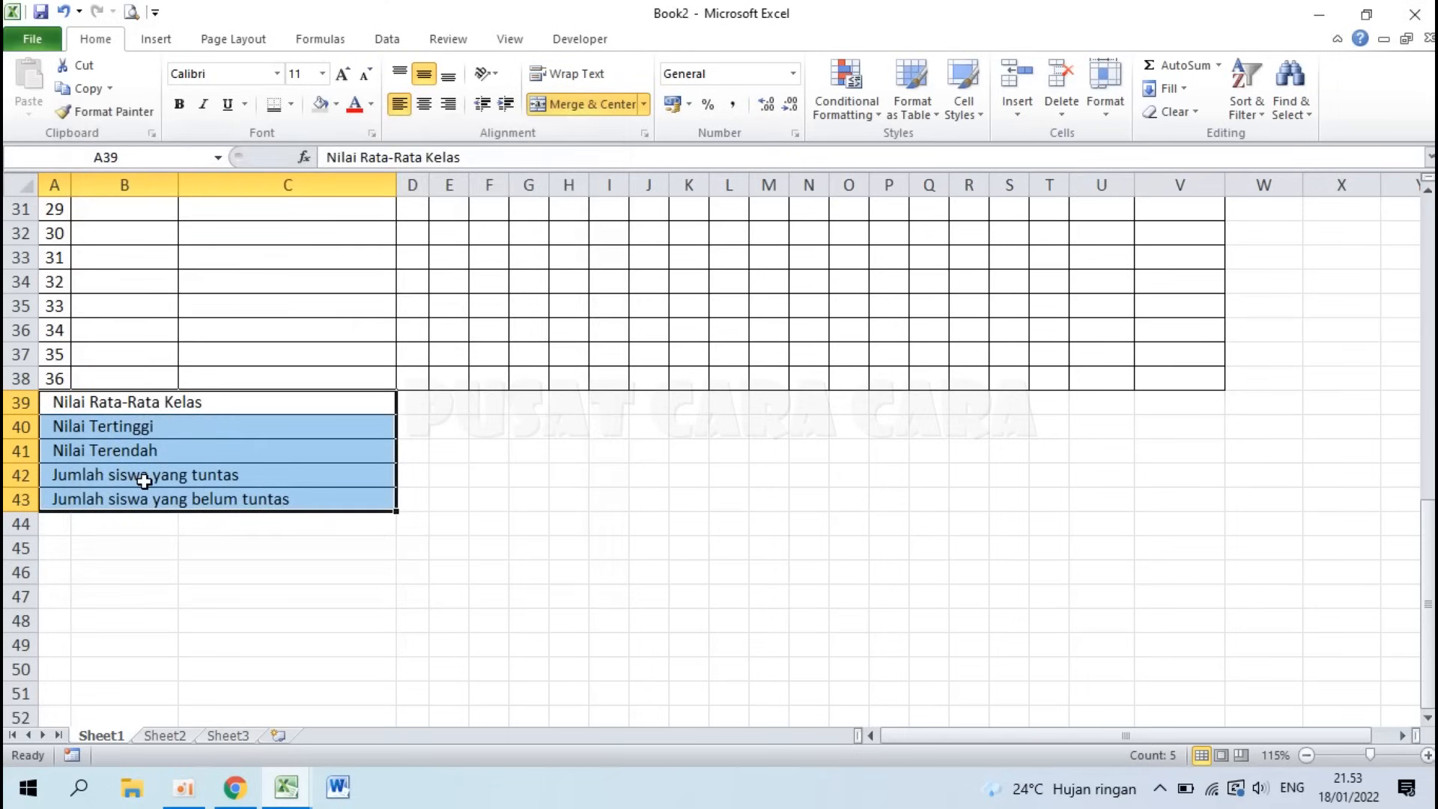
Step: Check the merged value cell D46 in Contoh Tabel Excel, then return to Book2
mouse_move(283, 782)
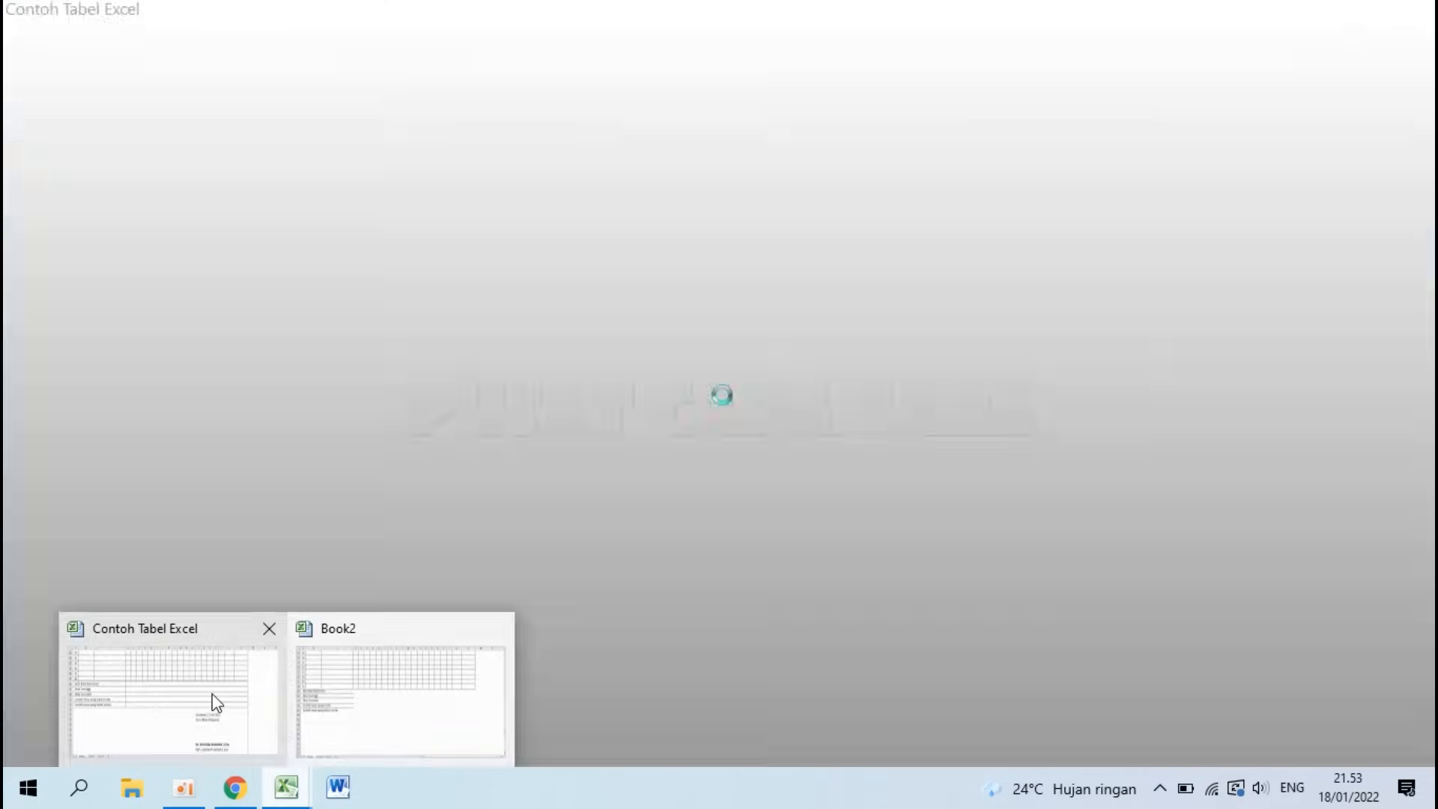
click(213, 694)
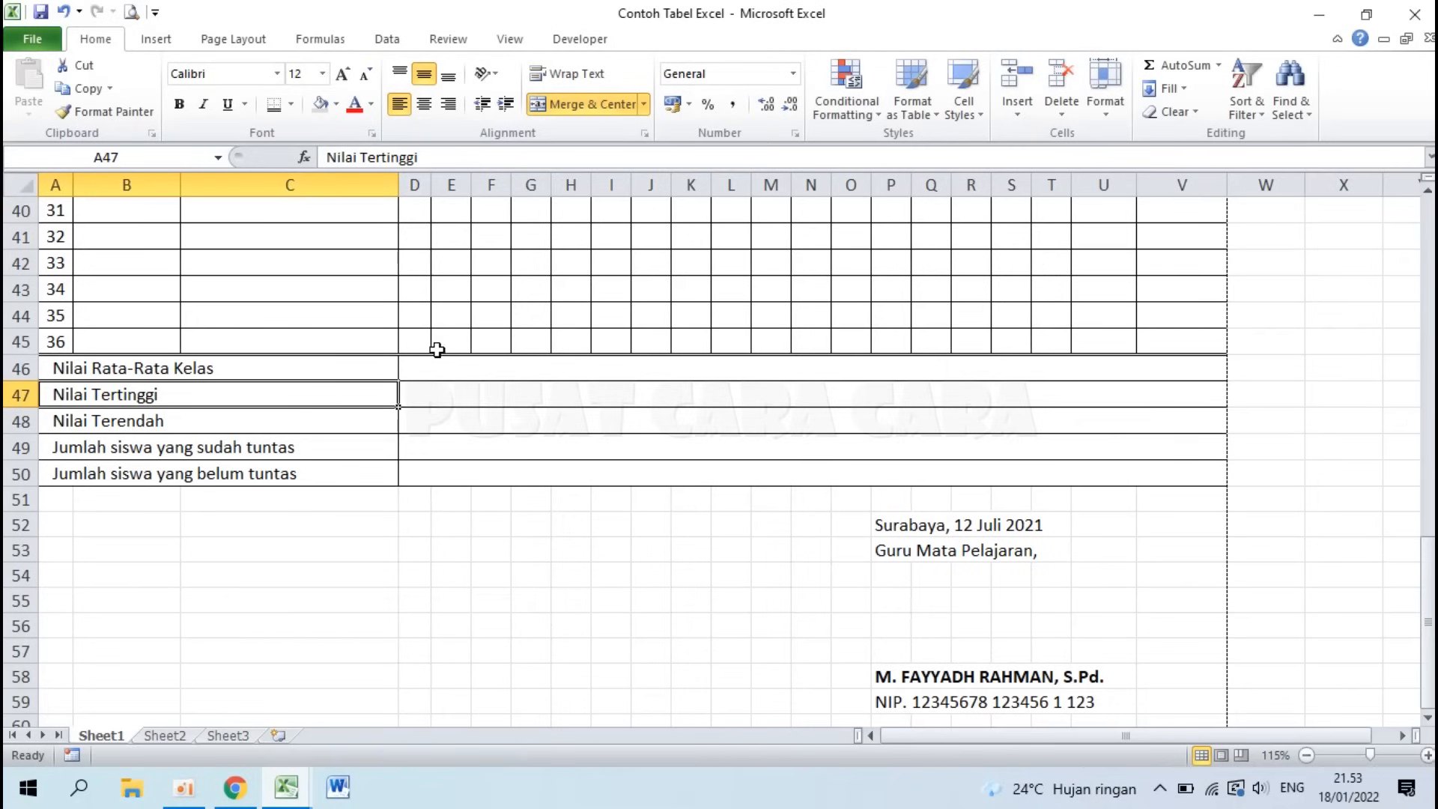
click(423, 371)
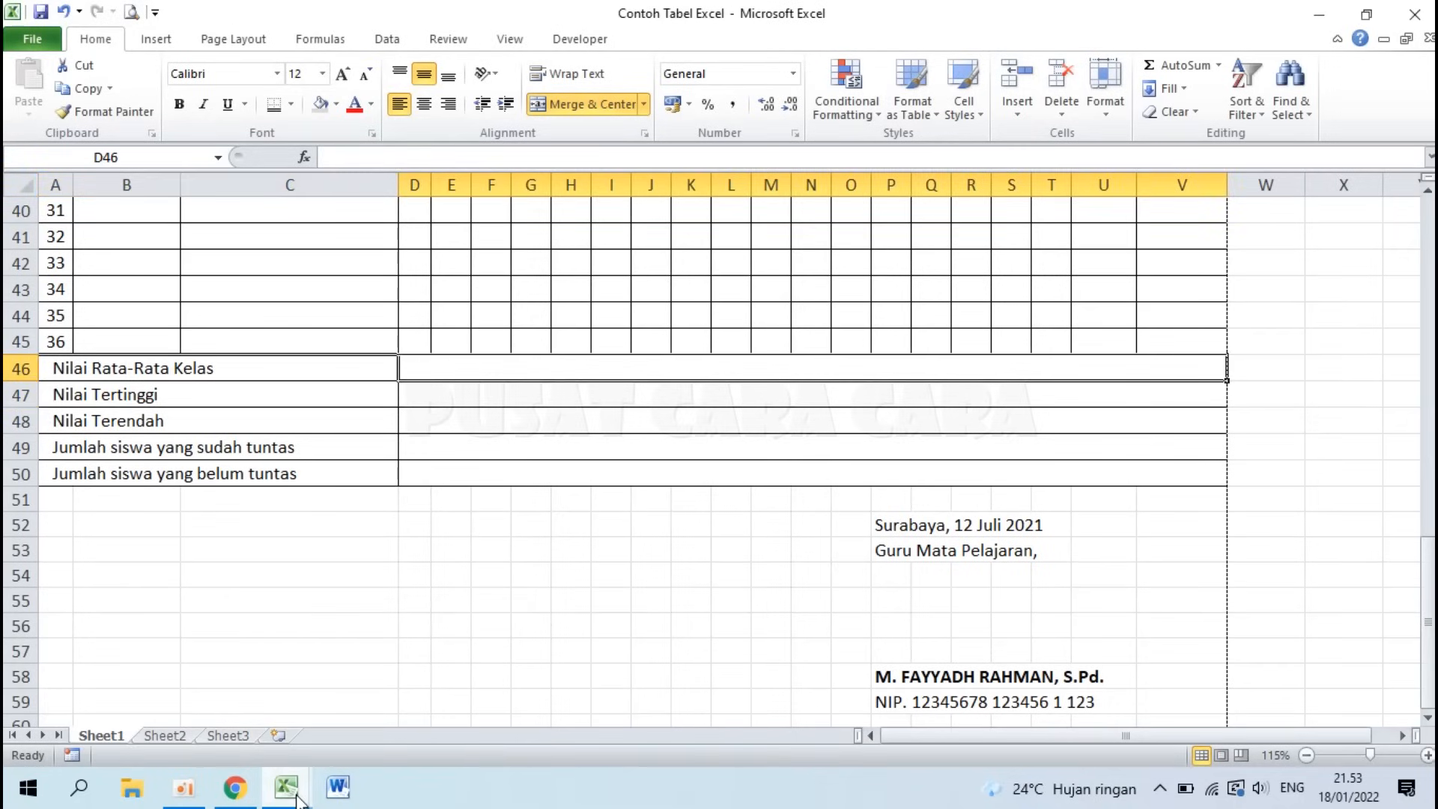
mouse_move(286, 786)
click(363, 705)
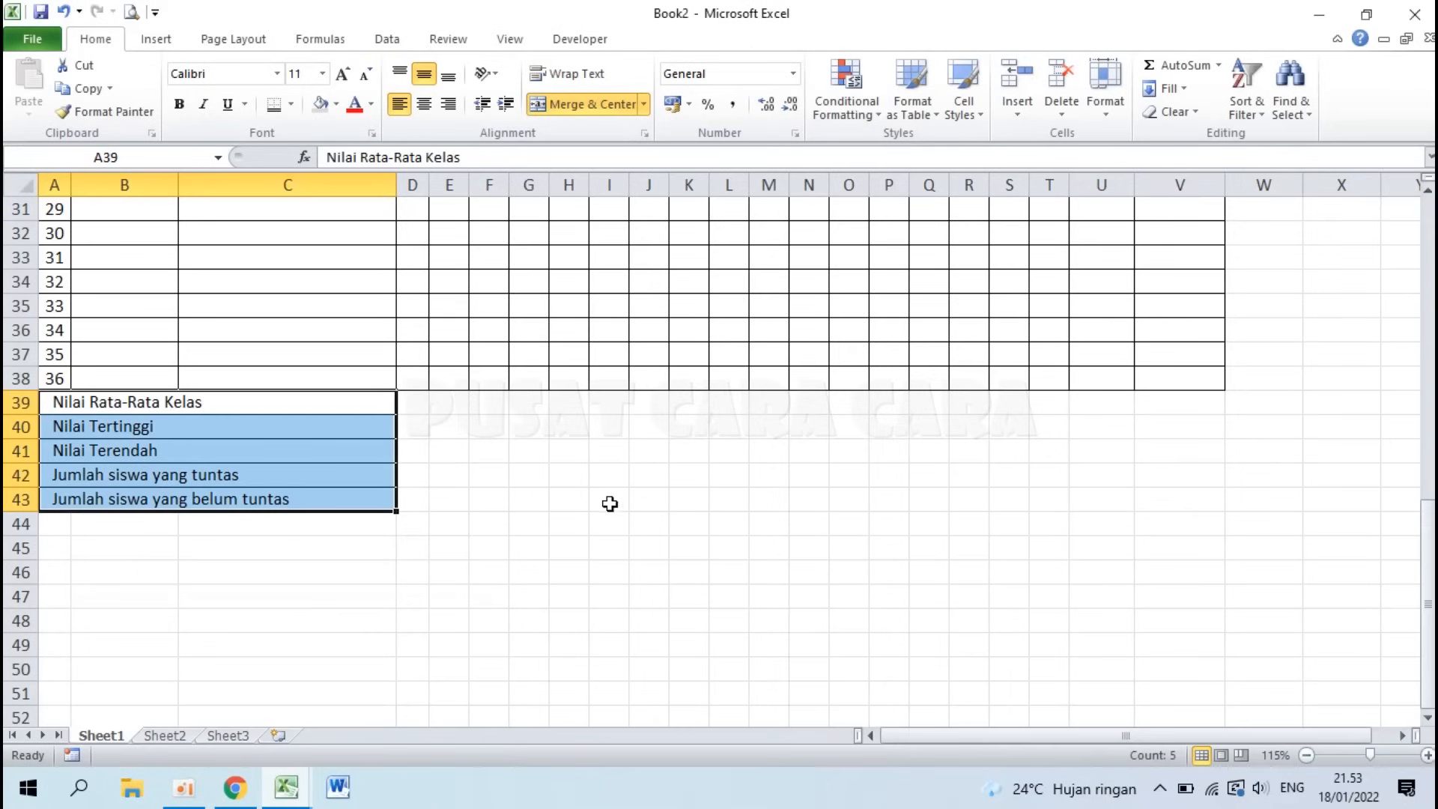
Step: Merge cells D39 through V39 into one value cell
click(488, 522)
click(417, 406)
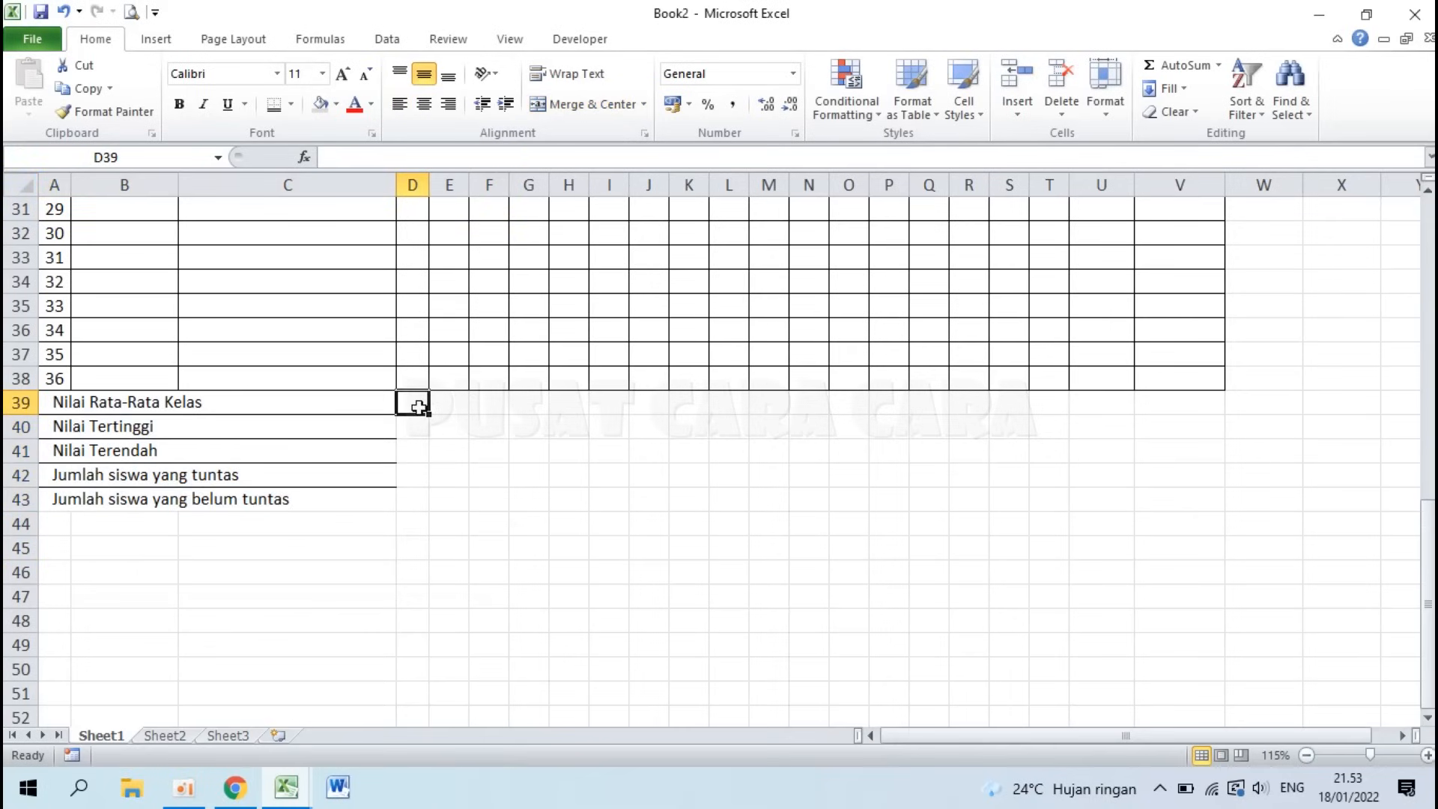
drag(421, 407, 1190, 407)
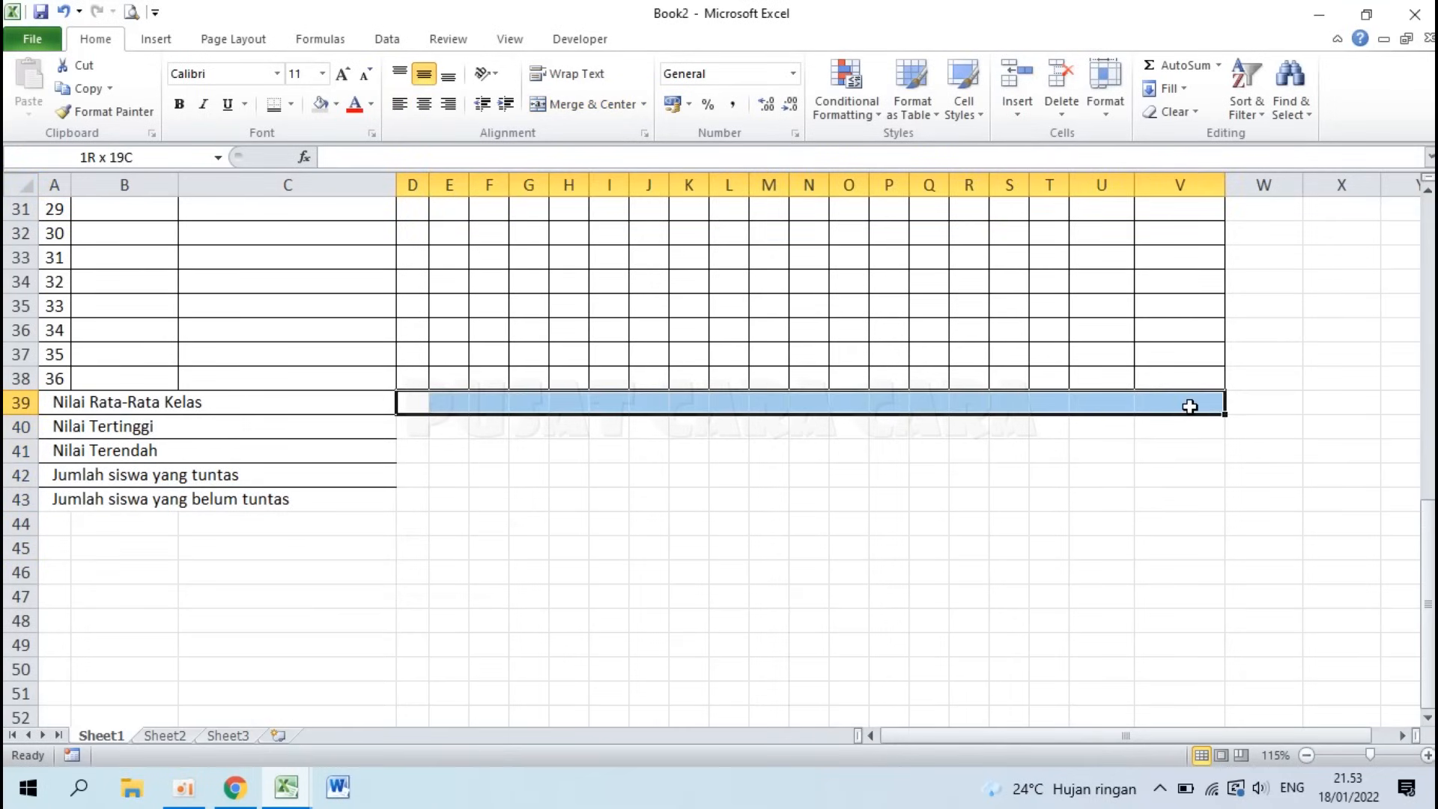
click(563, 109)
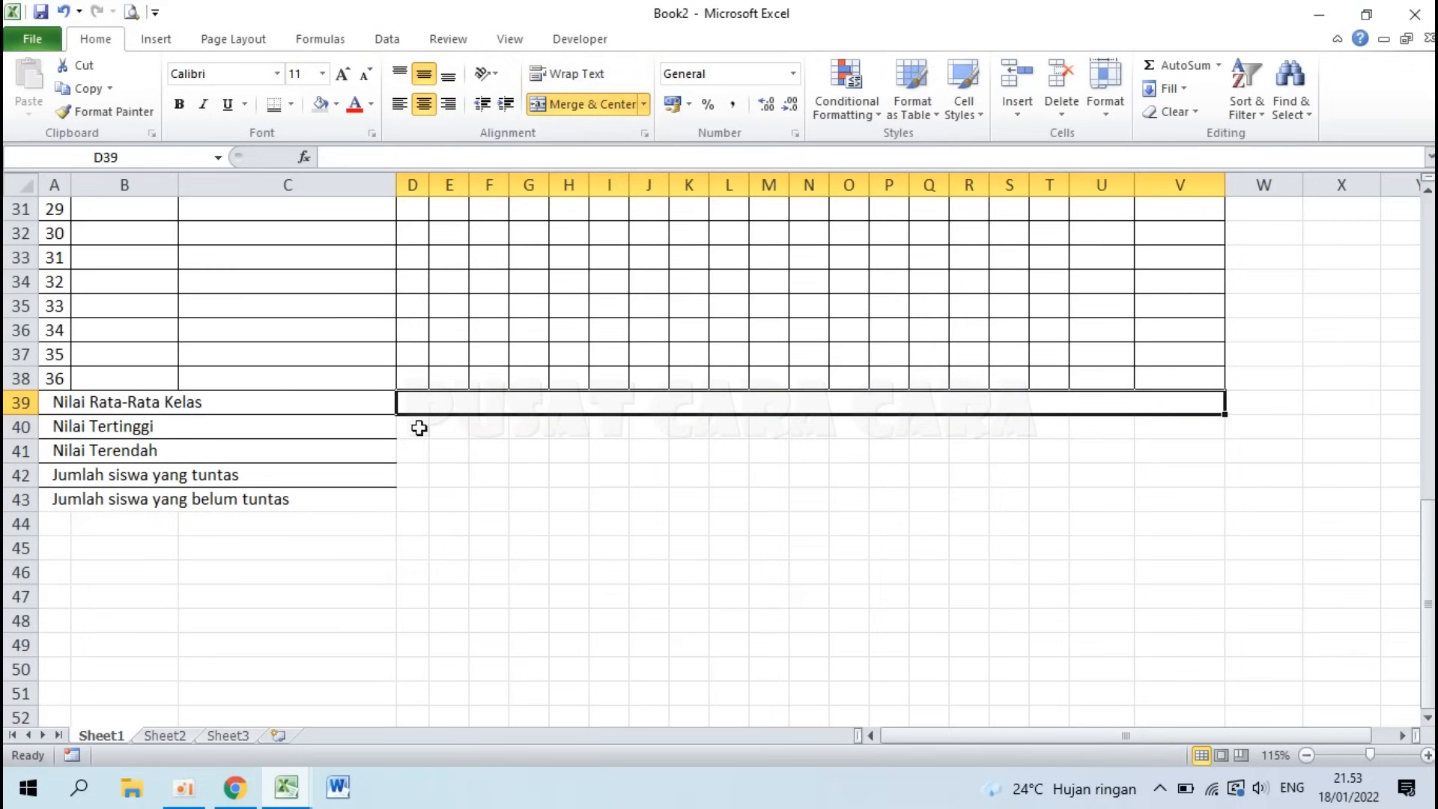
Step: Copy the D:V merge onto summary rows 40, 41, 42 and 43 with Format Painter
click(96, 112)
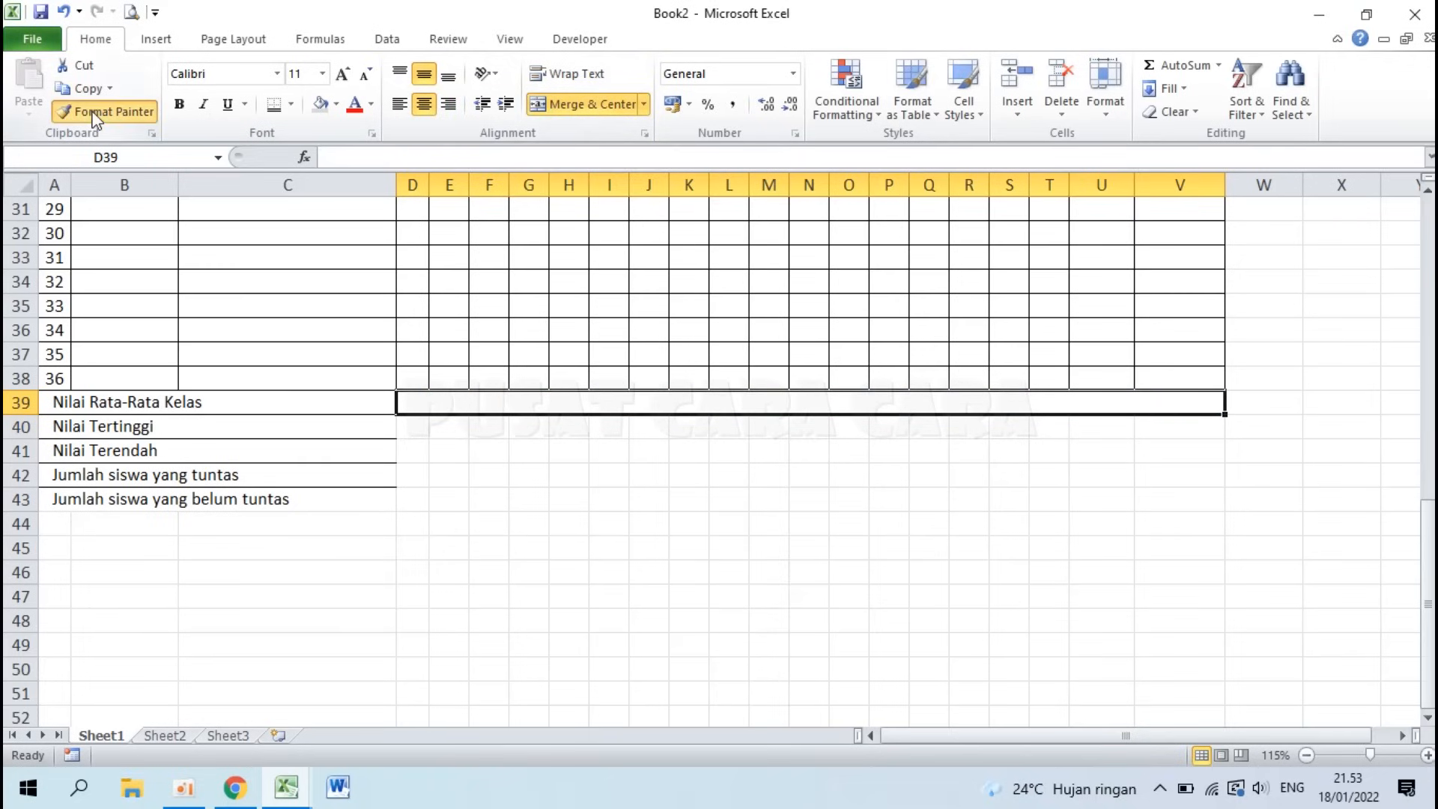
click(409, 425)
click(137, 110)
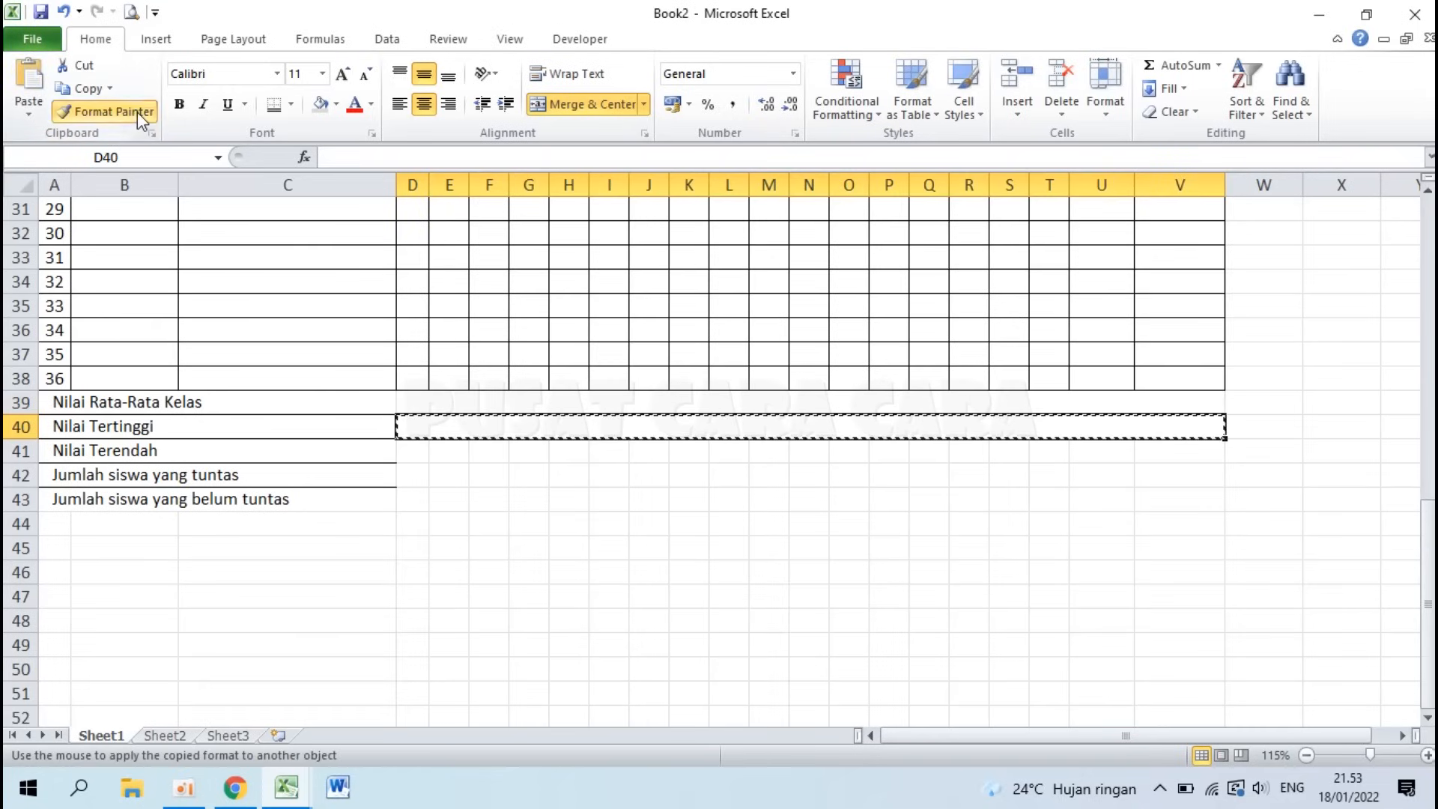
click(417, 452)
click(139, 114)
click(405, 472)
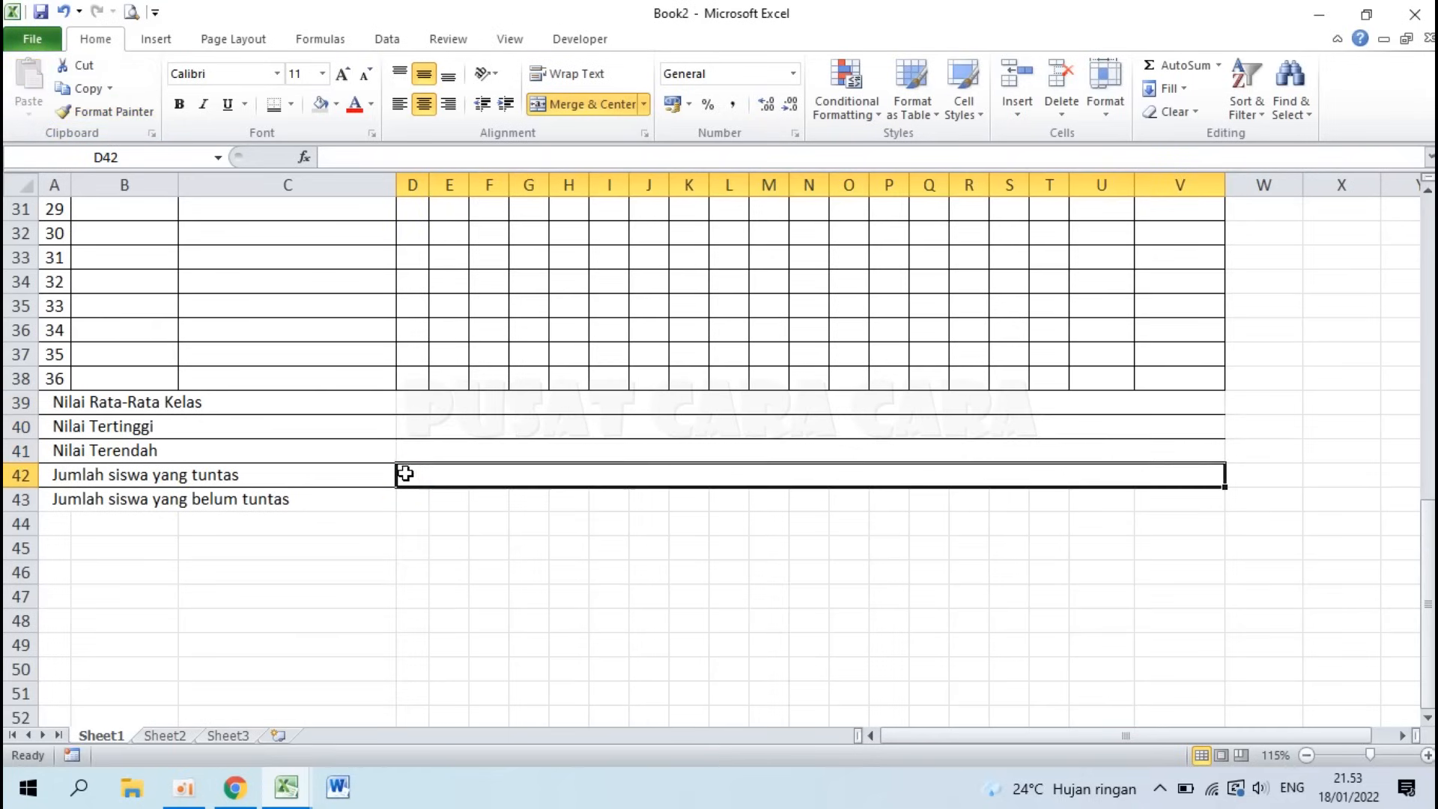
click(110, 117)
click(414, 504)
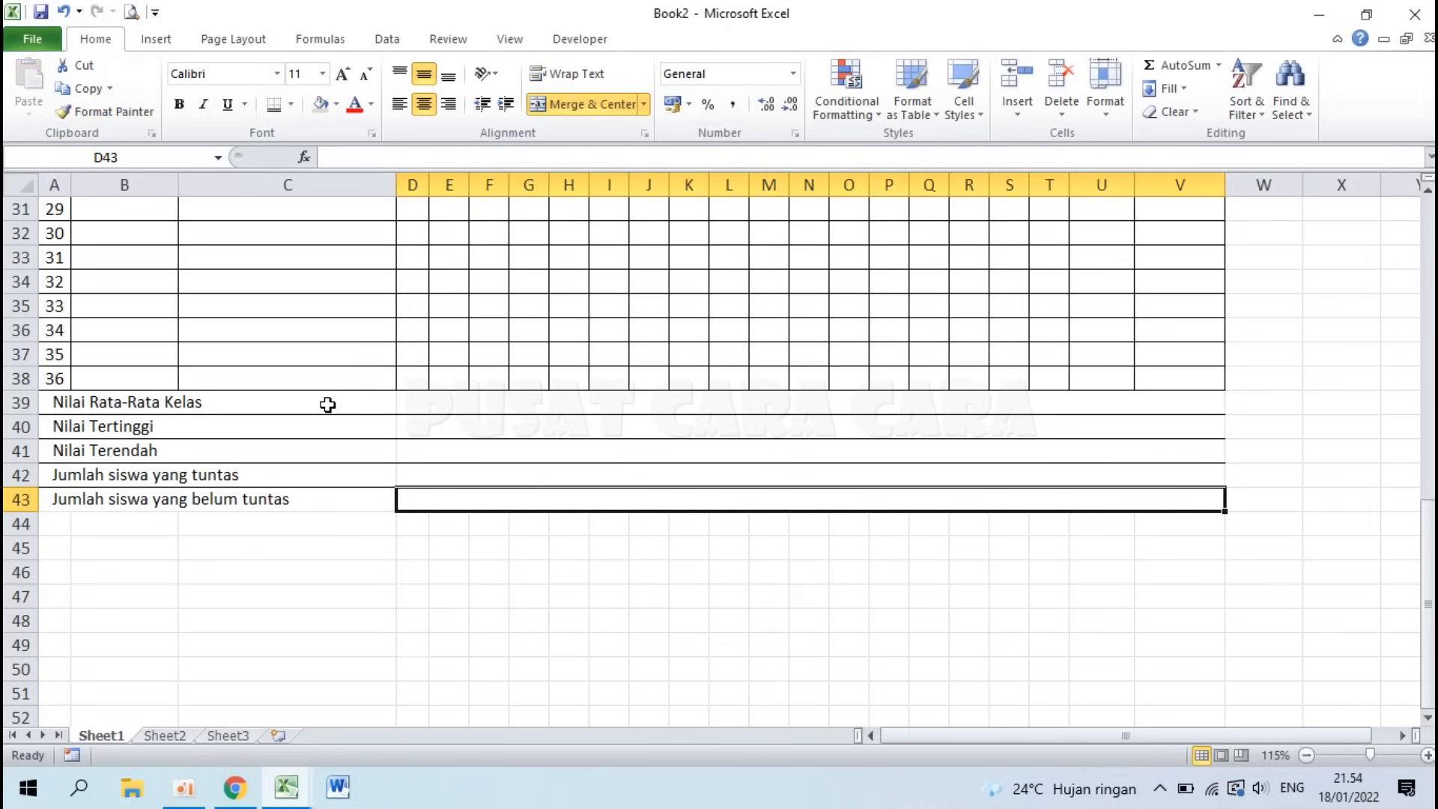
Step: Apply All Borders to the summary block A39:V43, then select student row 38
click(411, 593)
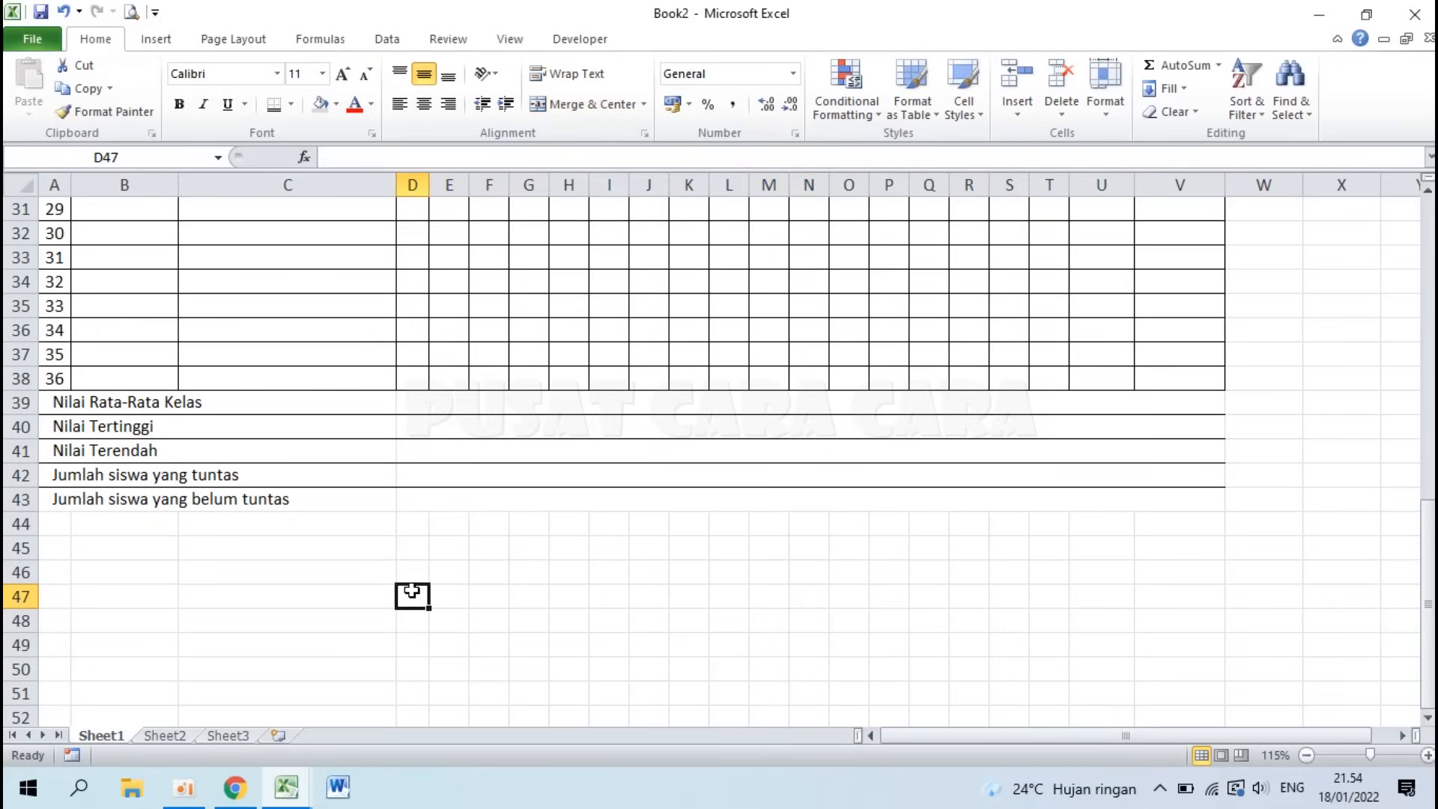
click(58, 403)
drag(59, 402, 930, 491)
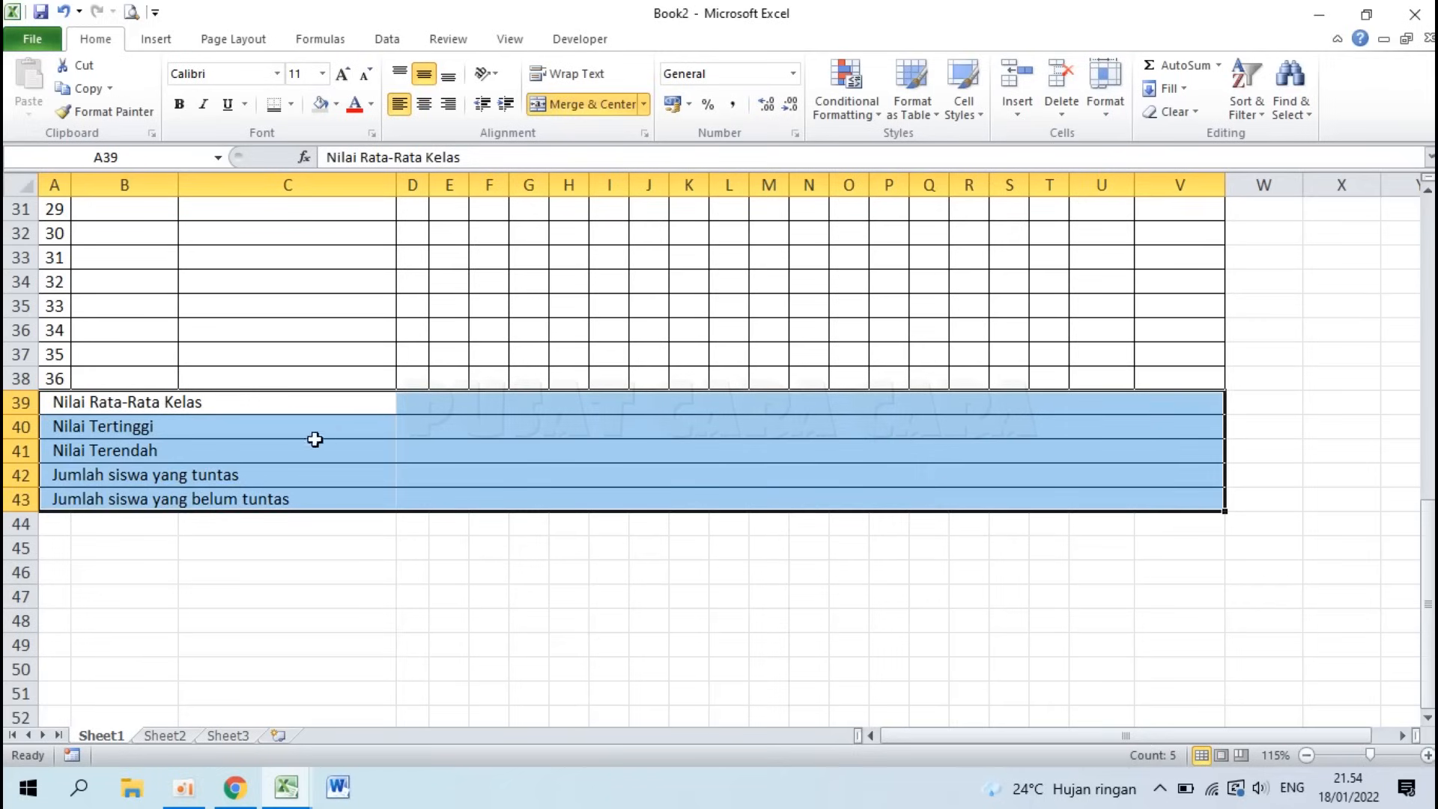
click(295, 106)
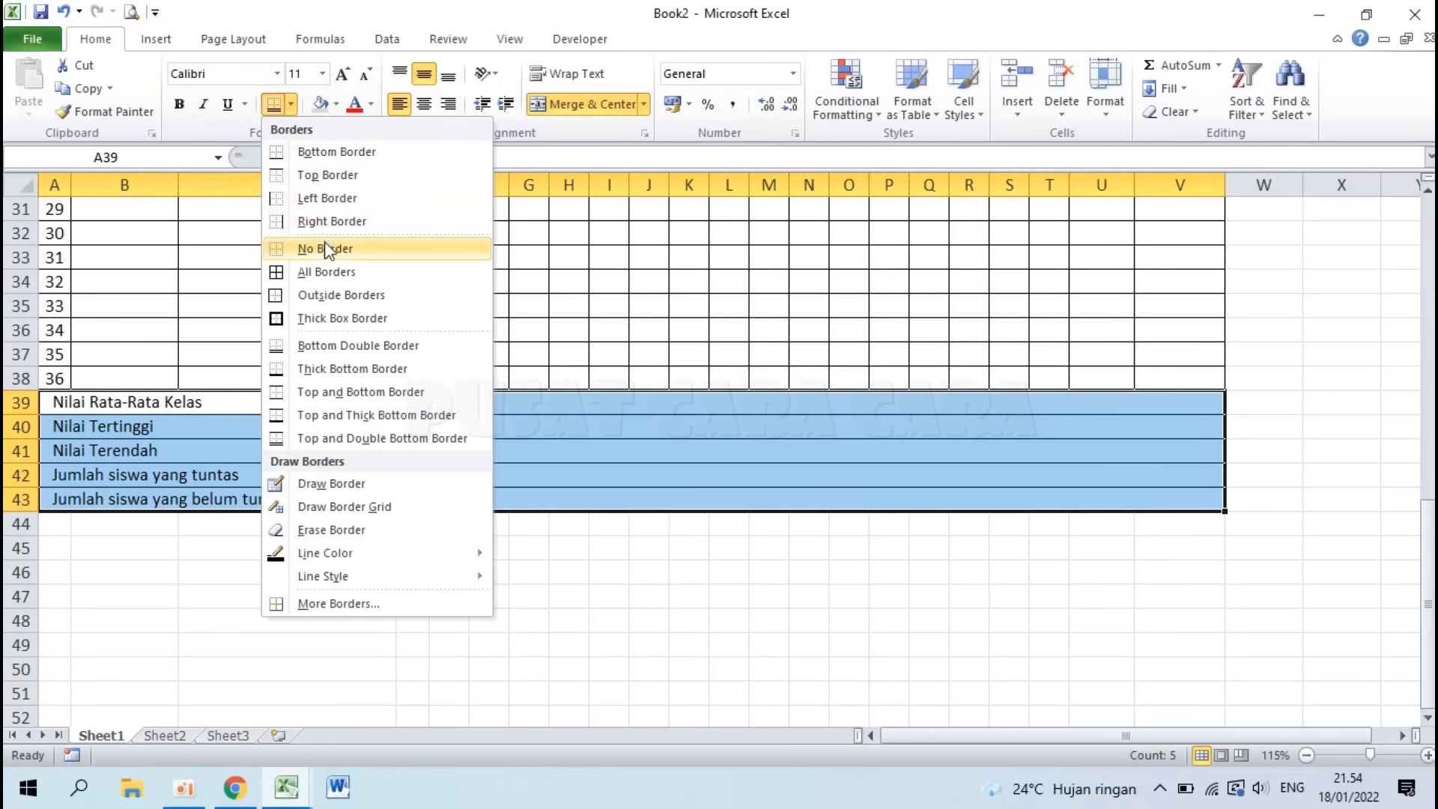
click(326, 271)
click(449, 548)
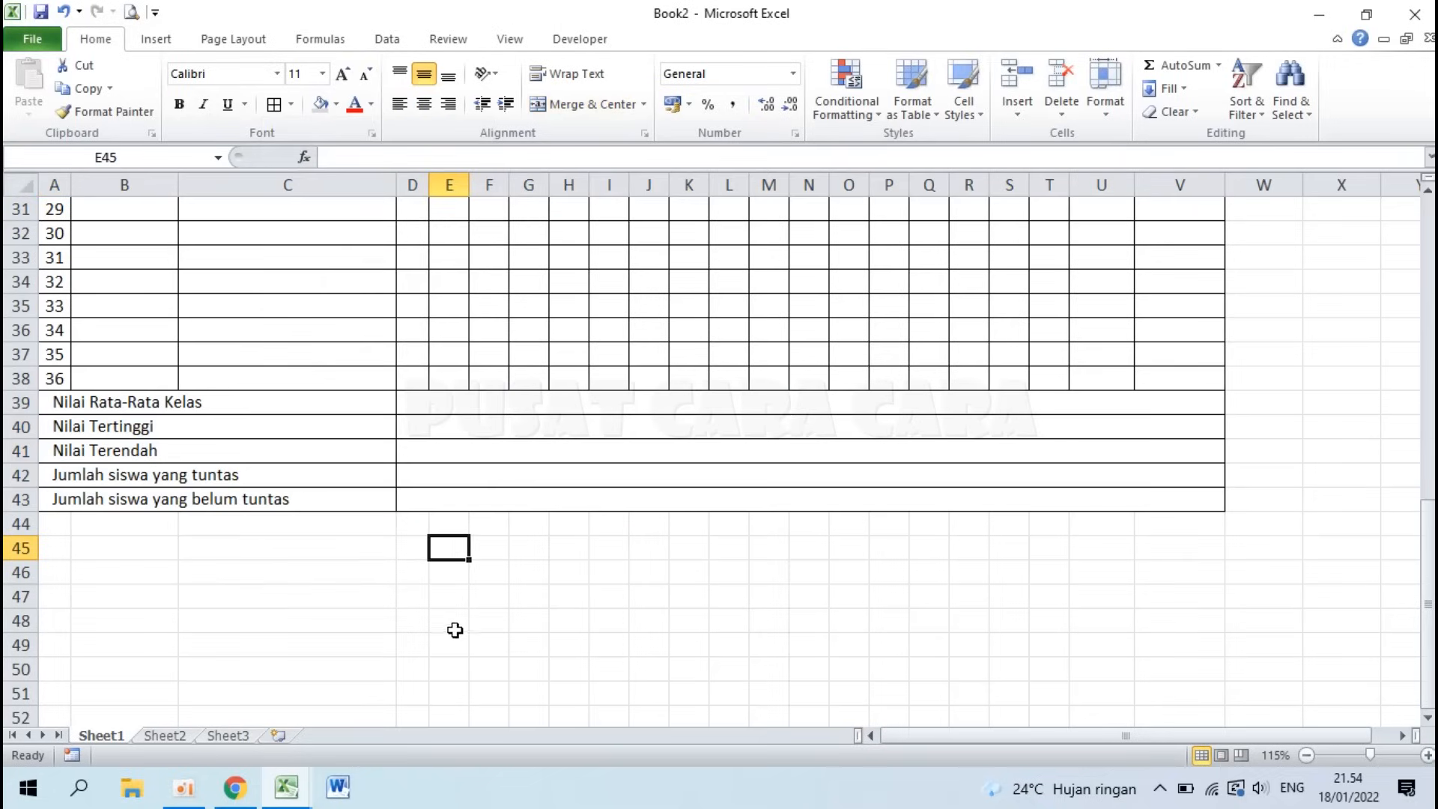
drag(58, 383, 678, 385)
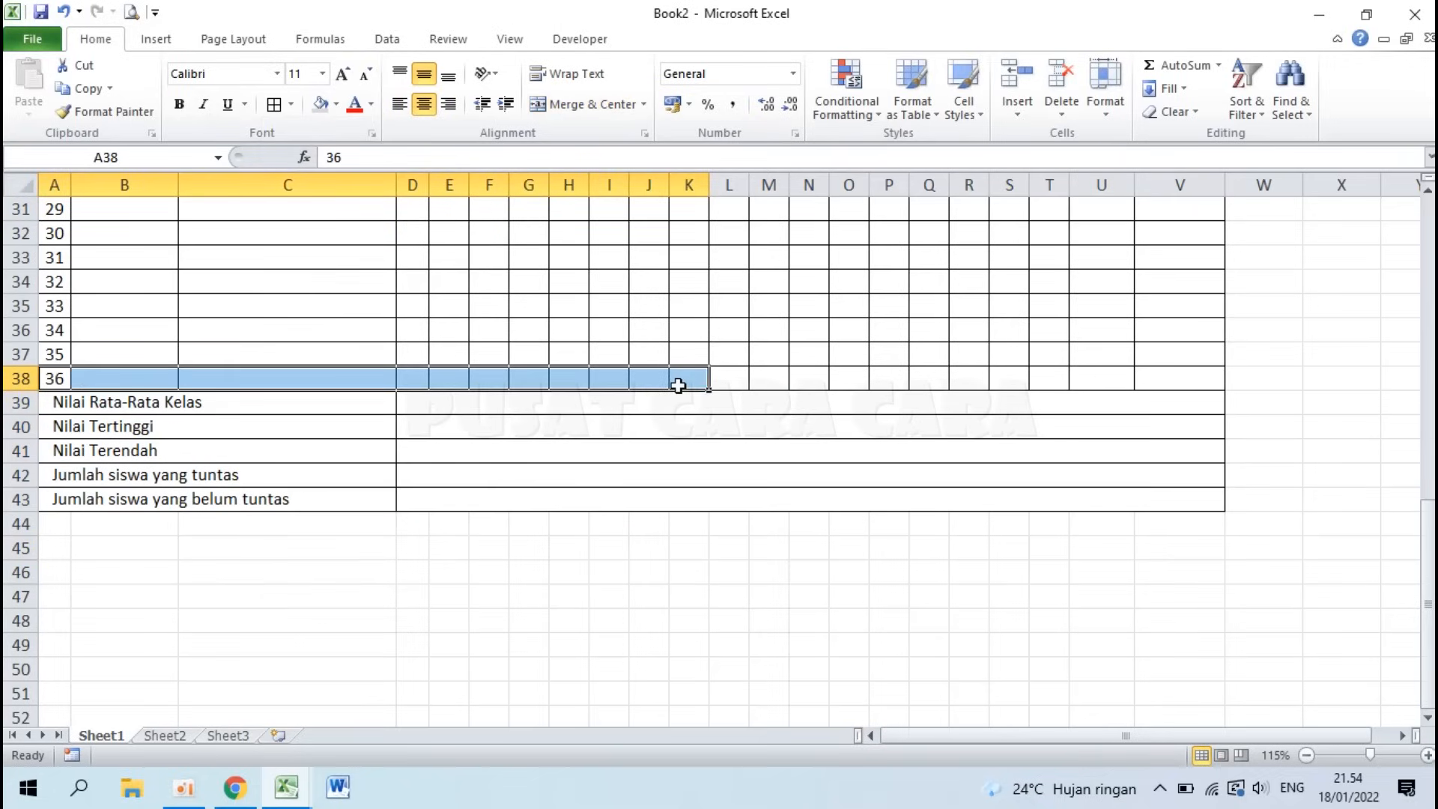
Step: After glancing at the sample, give row 38 a double bottom border across the table
click(303, 790)
click(232, 715)
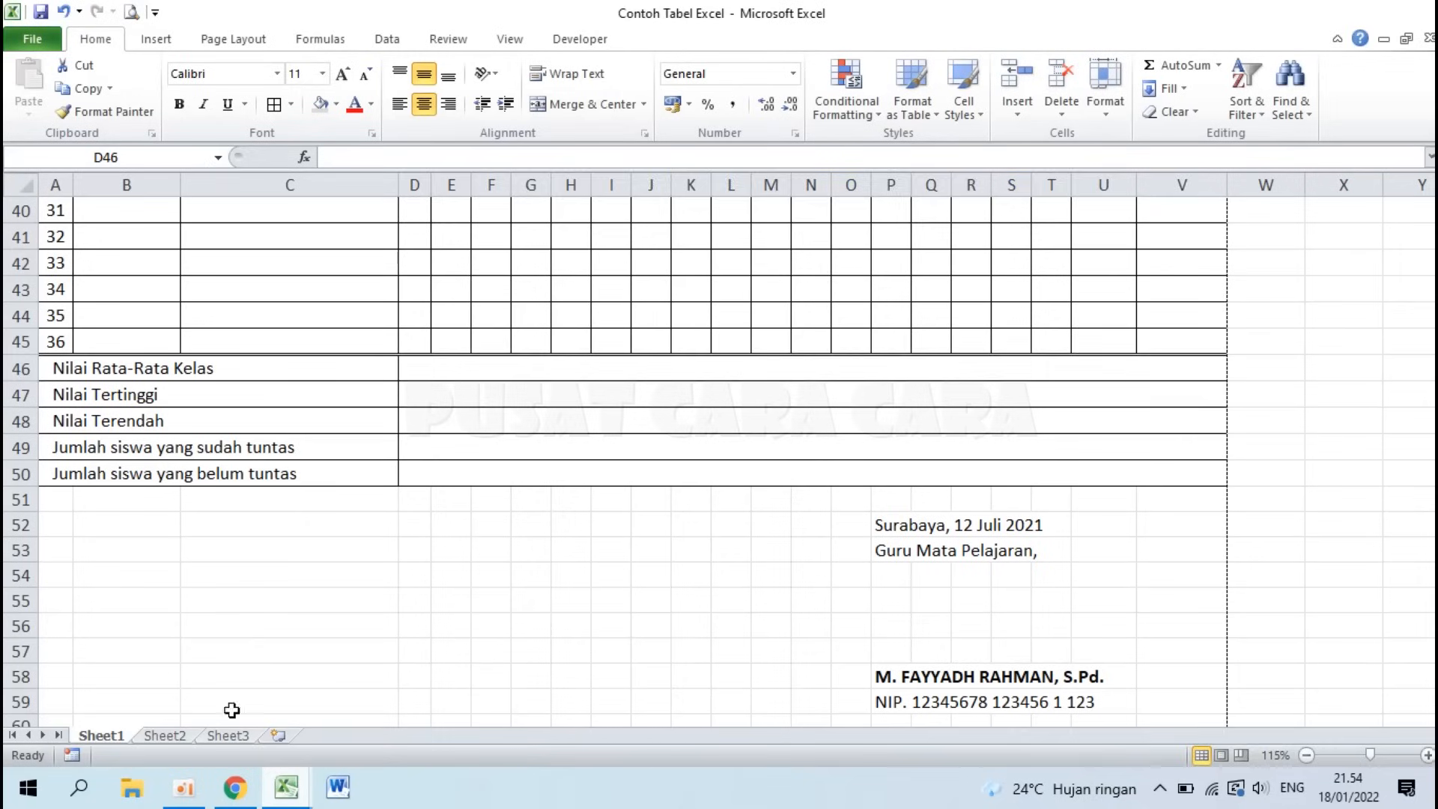
click(292, 794)
click(408, 687)
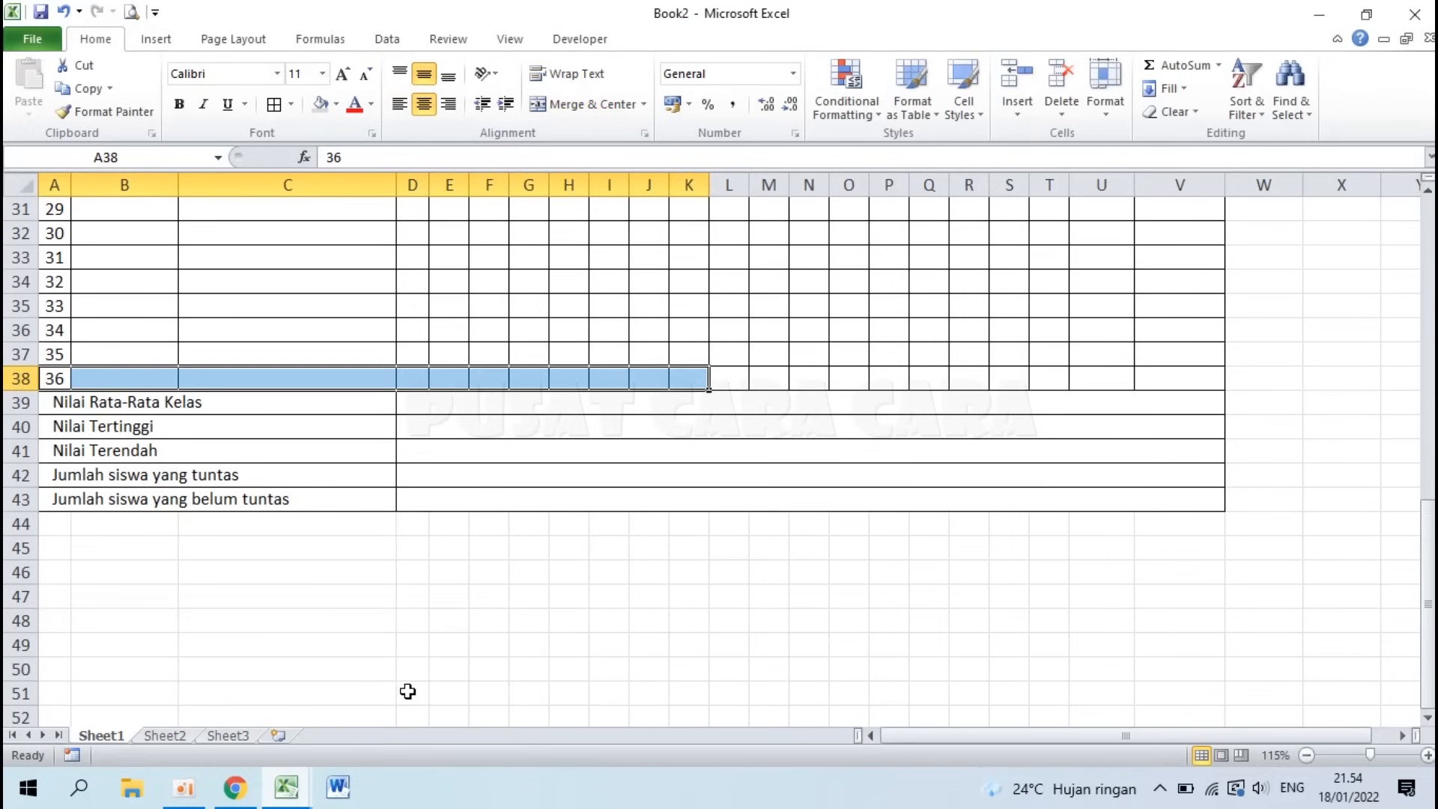
click(98, 402)
drag(54, 375, 1201, 367)
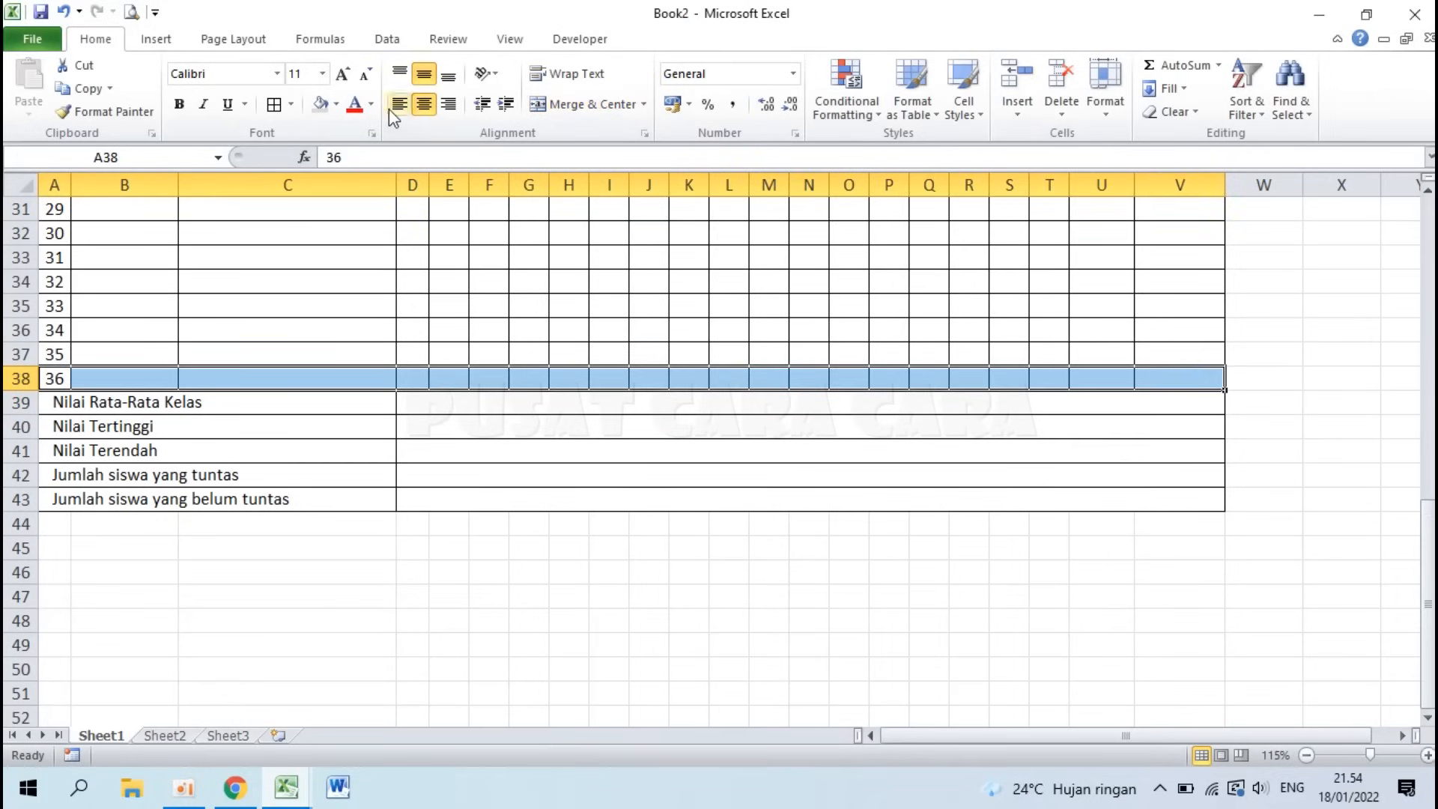
click(292, 106)
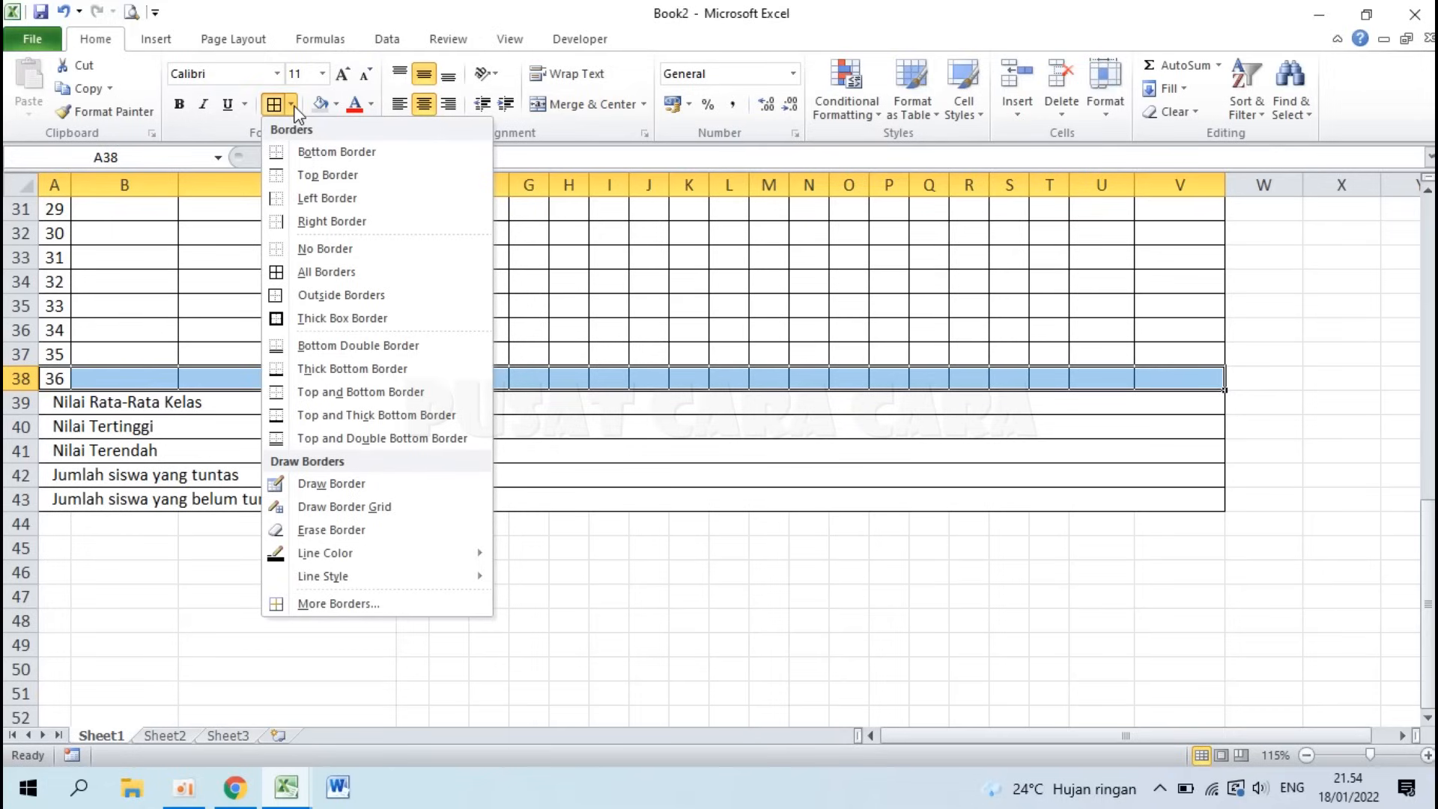
click(355, 347)
click(473, 548)
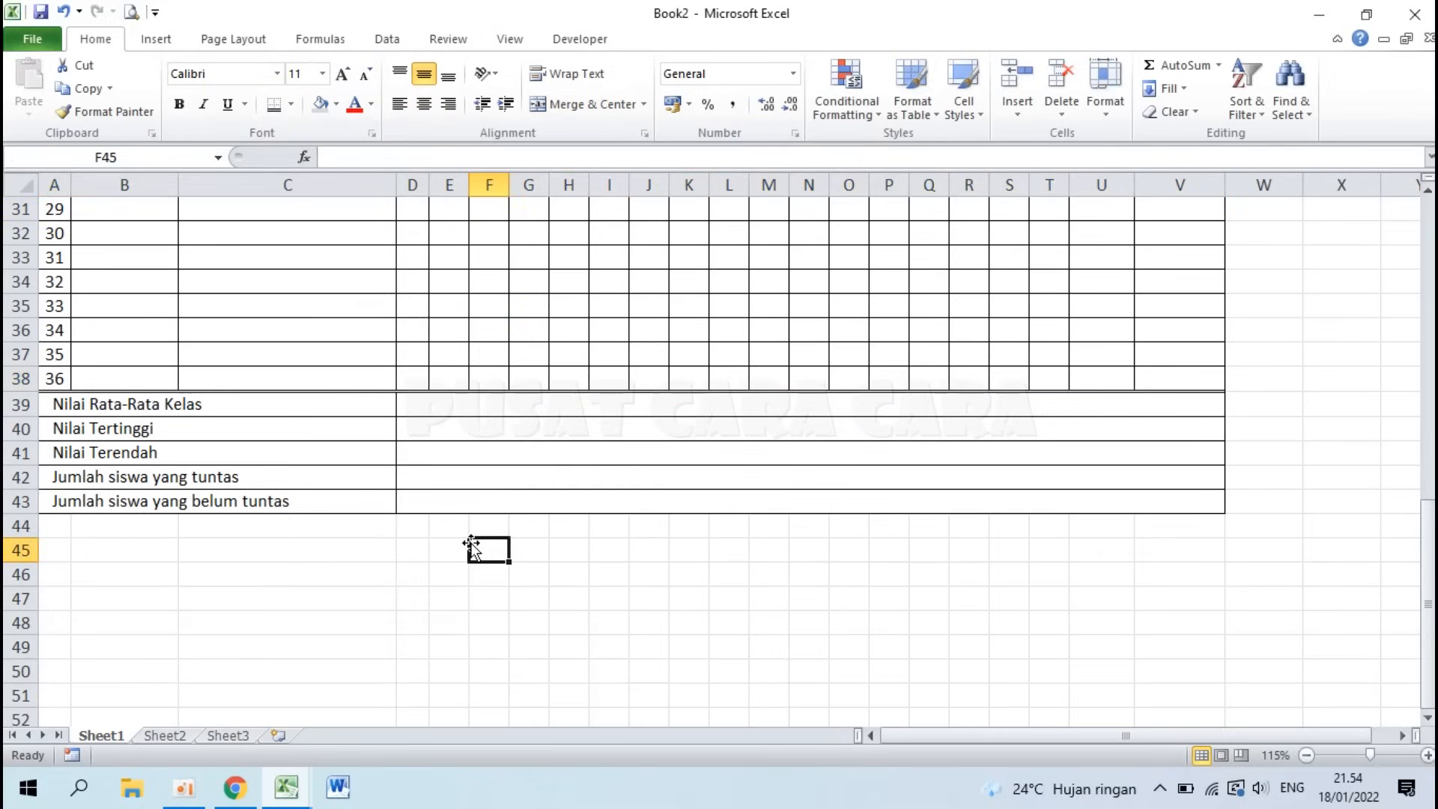
Step: Left-align the merged summary value cells D39:D43
click(419, 410)
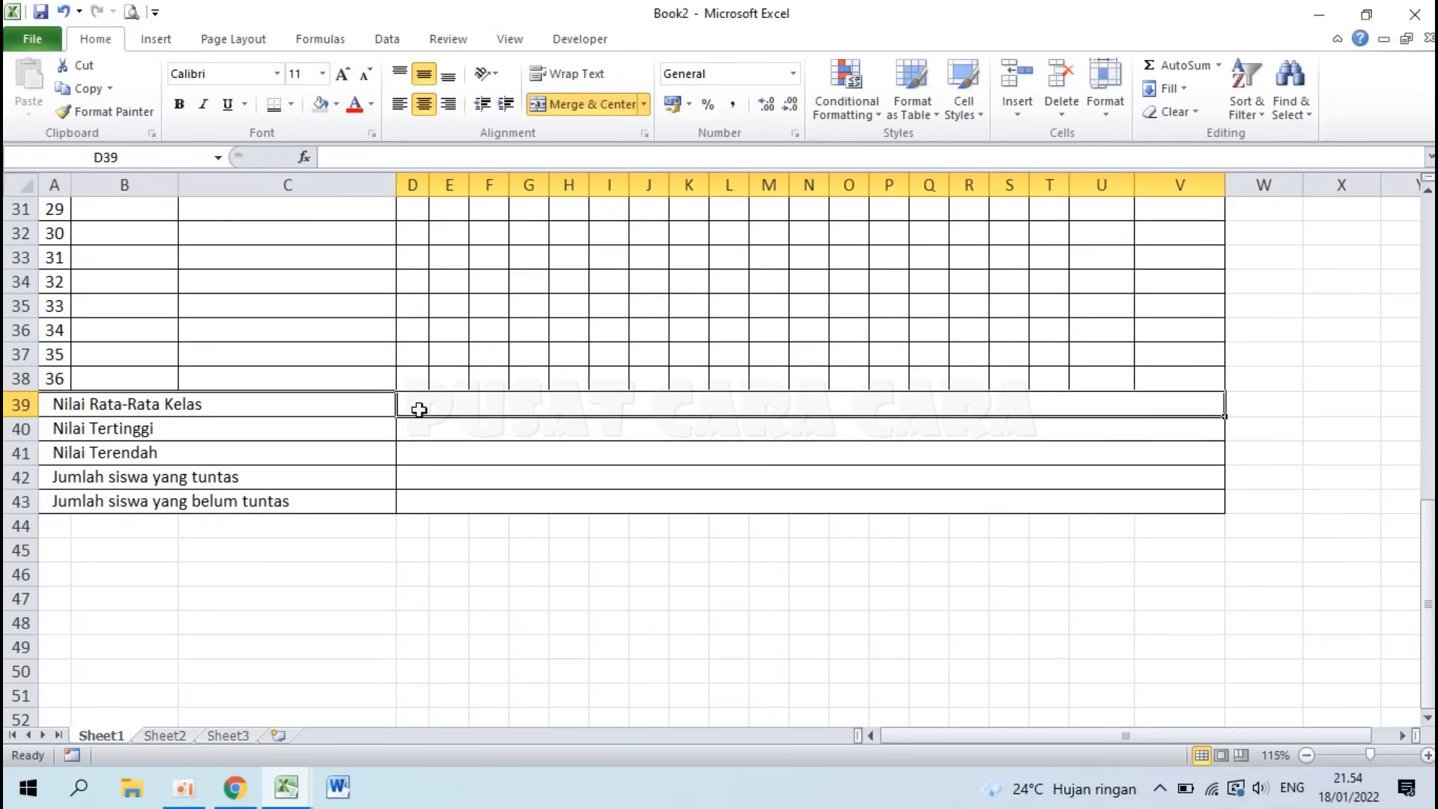
drag(422, 400, 427, 504)
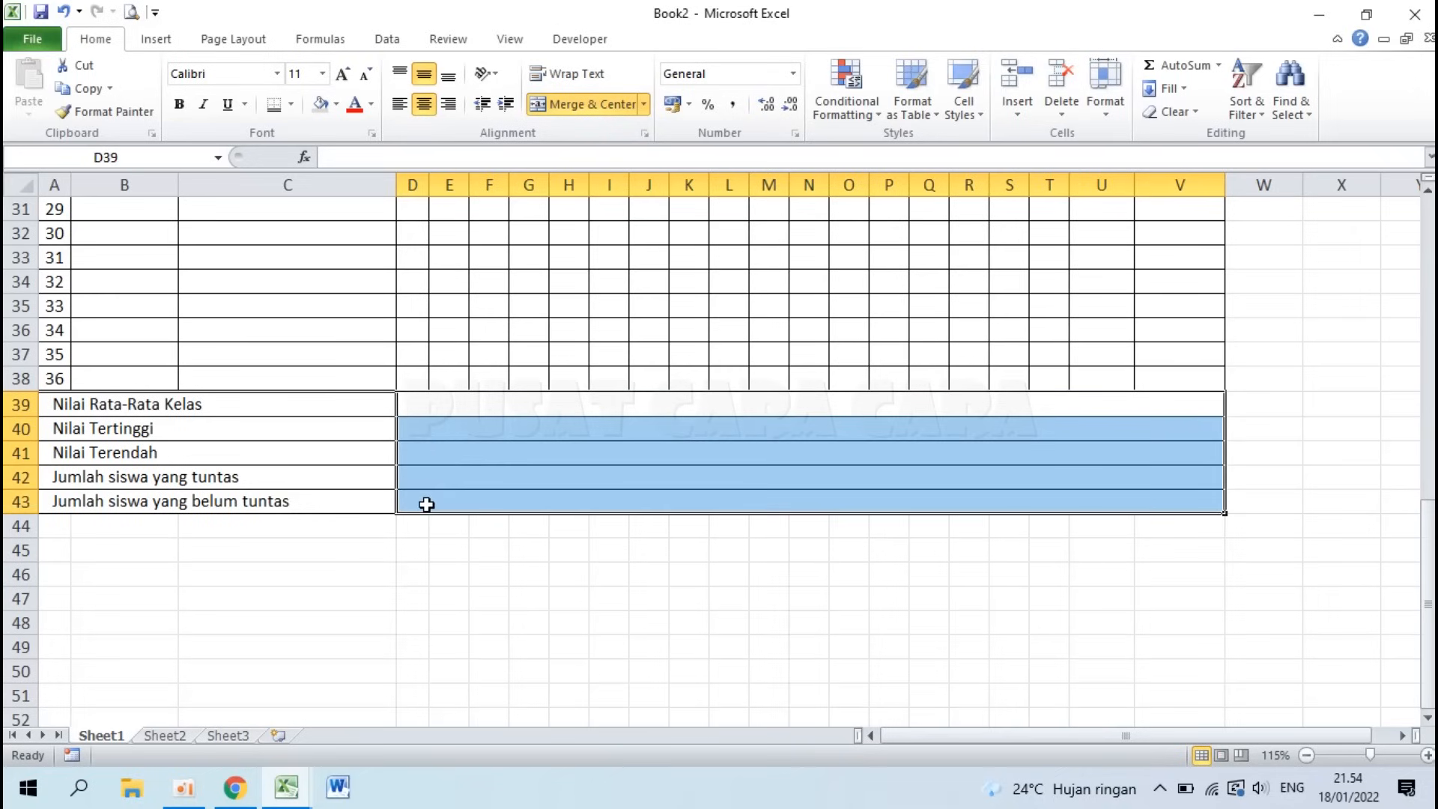
click(400, 103)
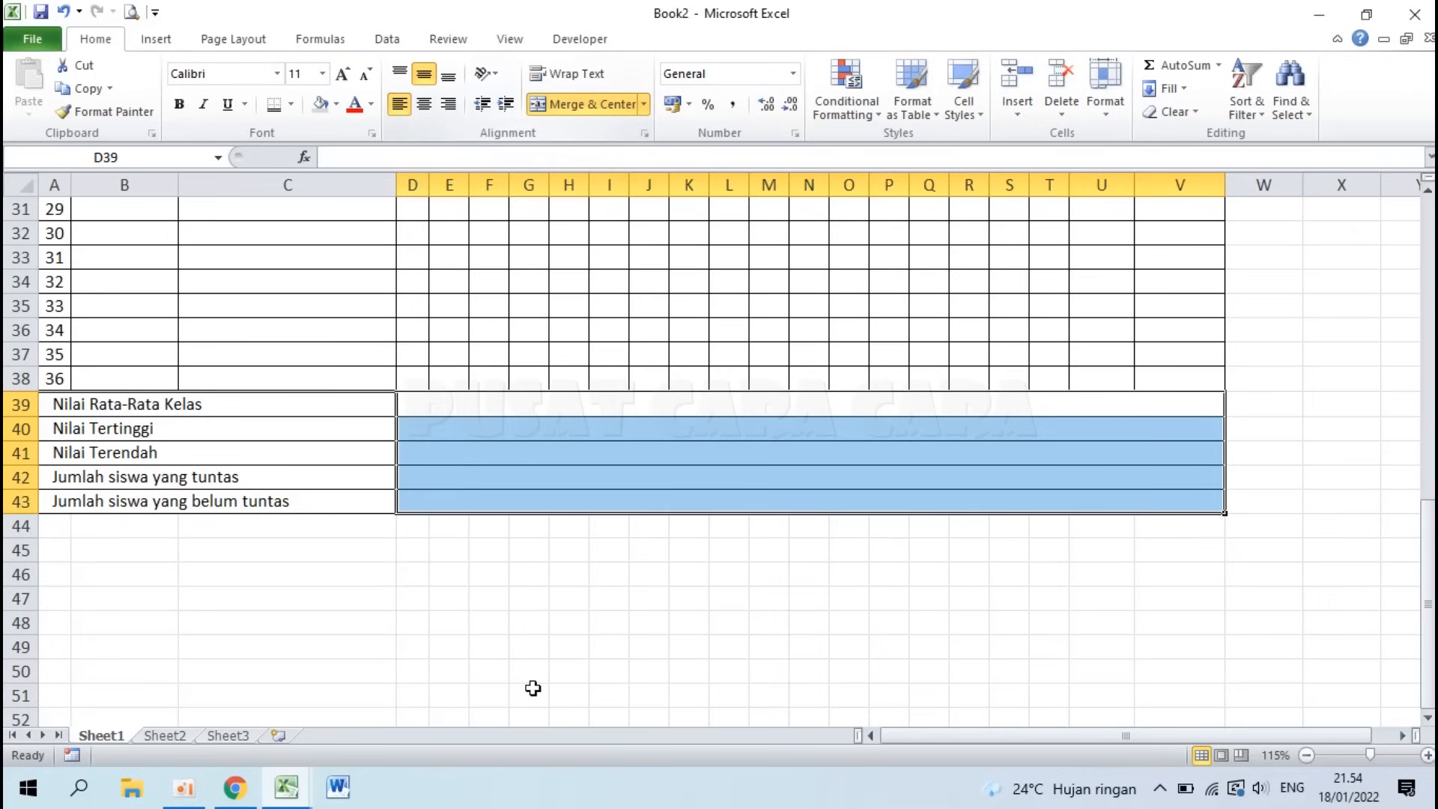
Step: Check the sample's place and date line in Contoh Tabel Excel, then return to Book2
click(655, 502)
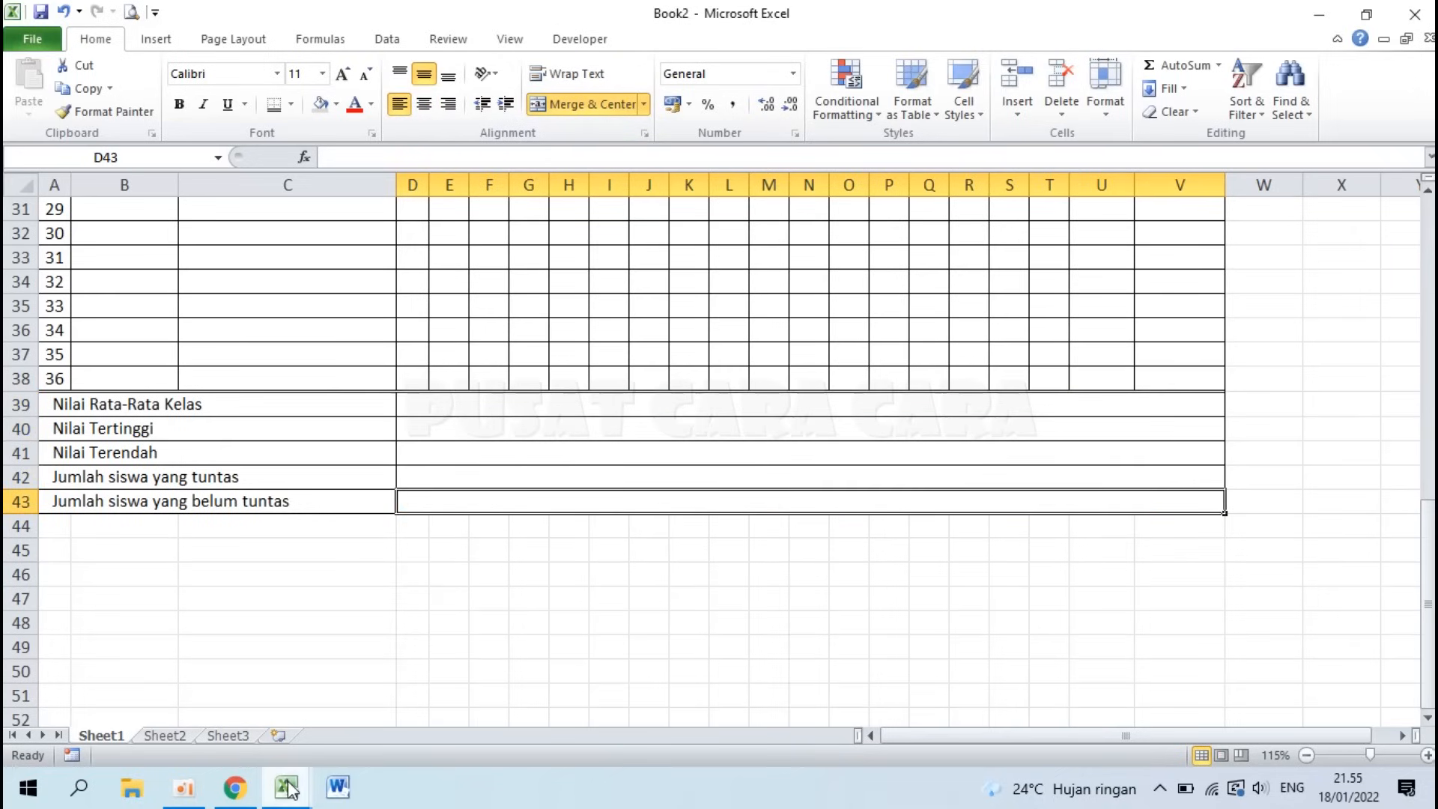
mouse_move(286, 786)
click(236, 684)
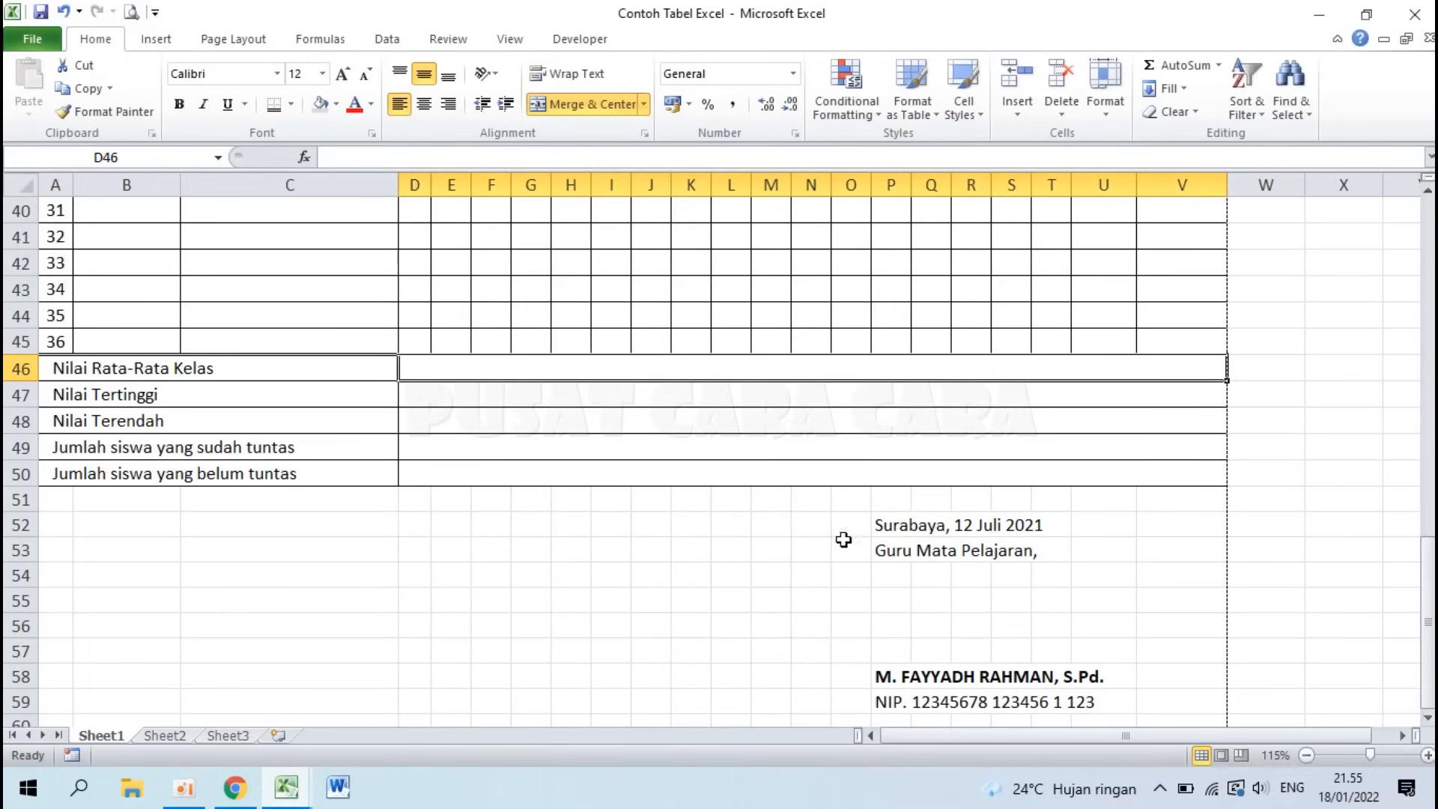
click(900, 529)
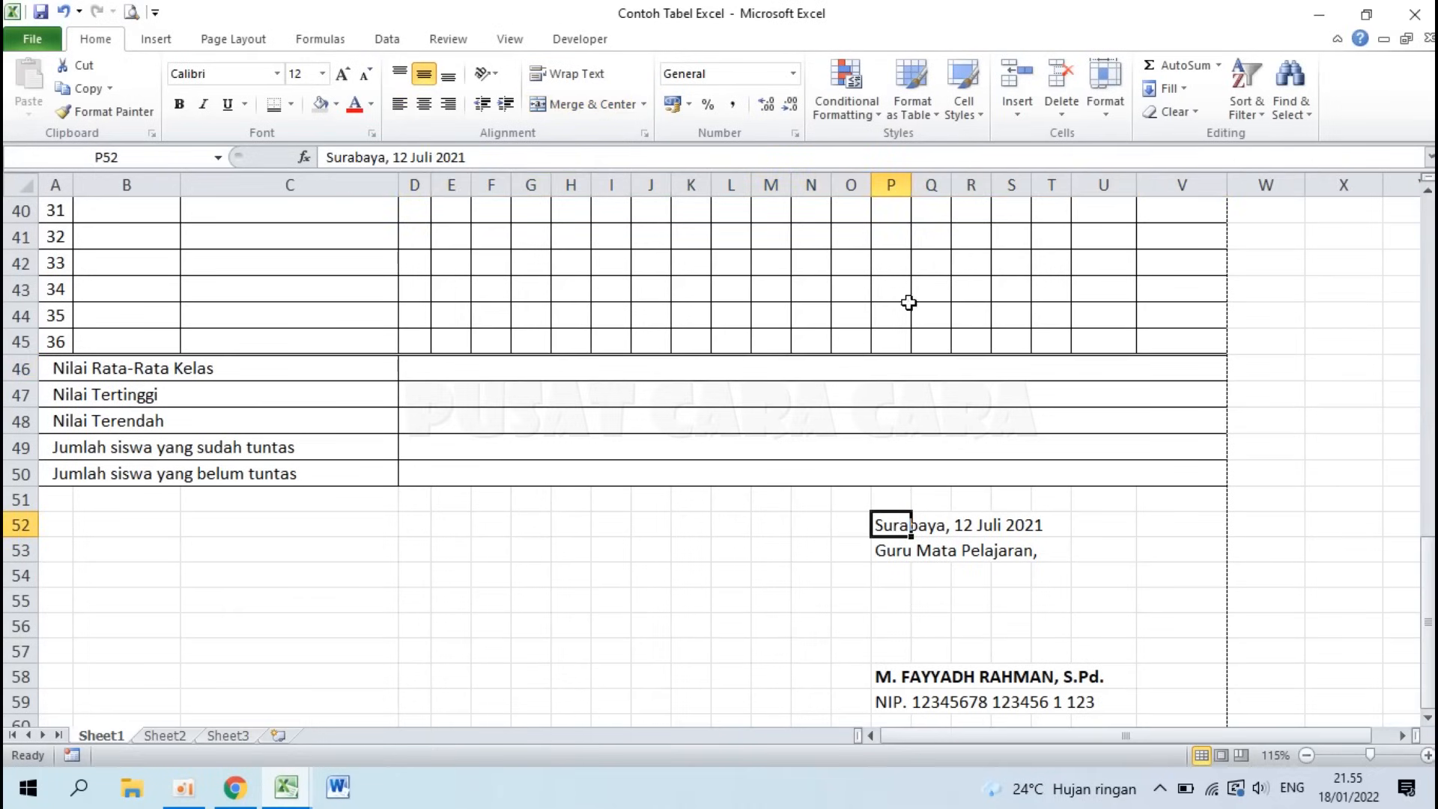
click(286, 785)
click(380, 695)
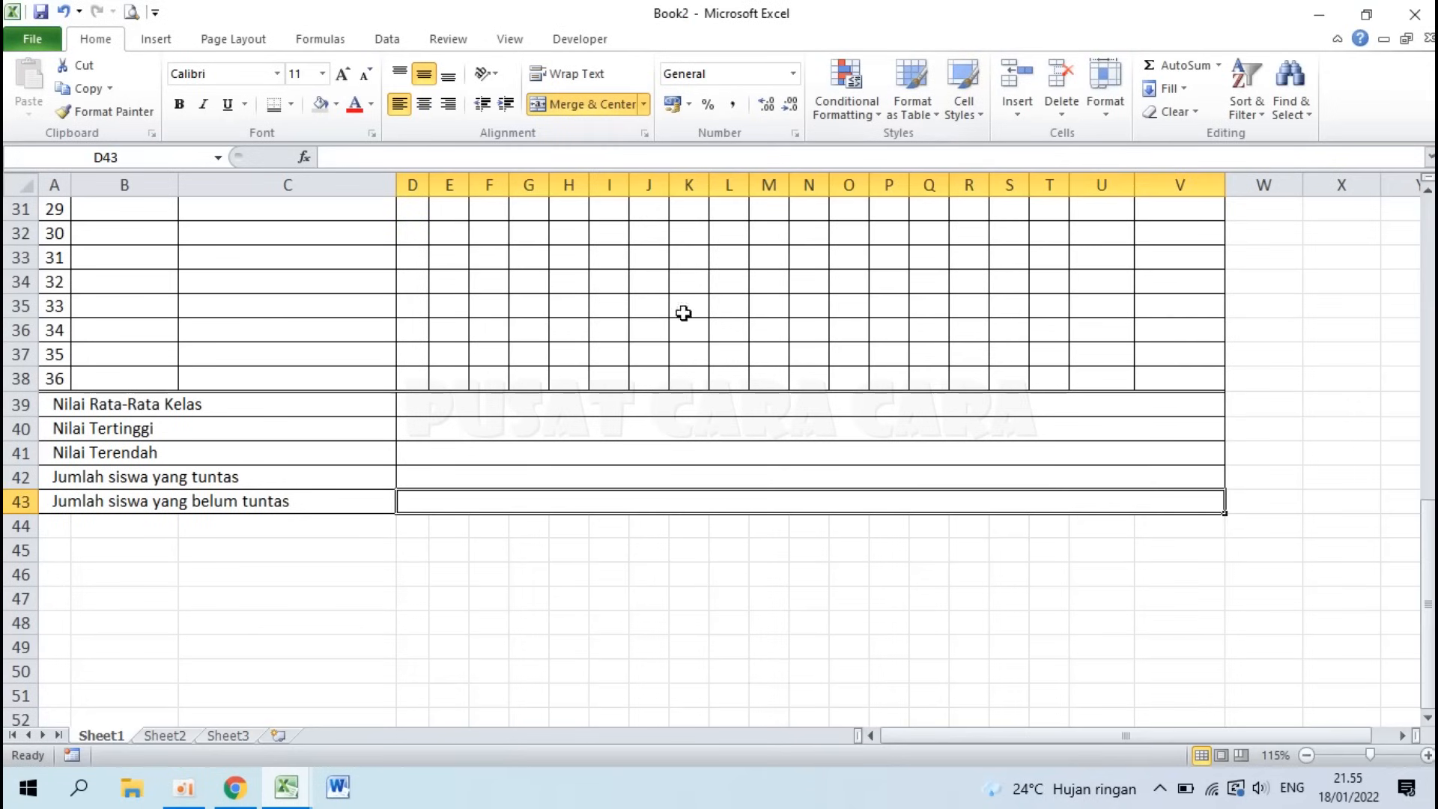
scroll(652, 321, up, 10)
scroll(651, 321, down, 10)
Step: Enter 'Surabaya, 12 Juli 2021' in P45 and 'Guru Mata Pelajaran,' in P46
click(889, 549)
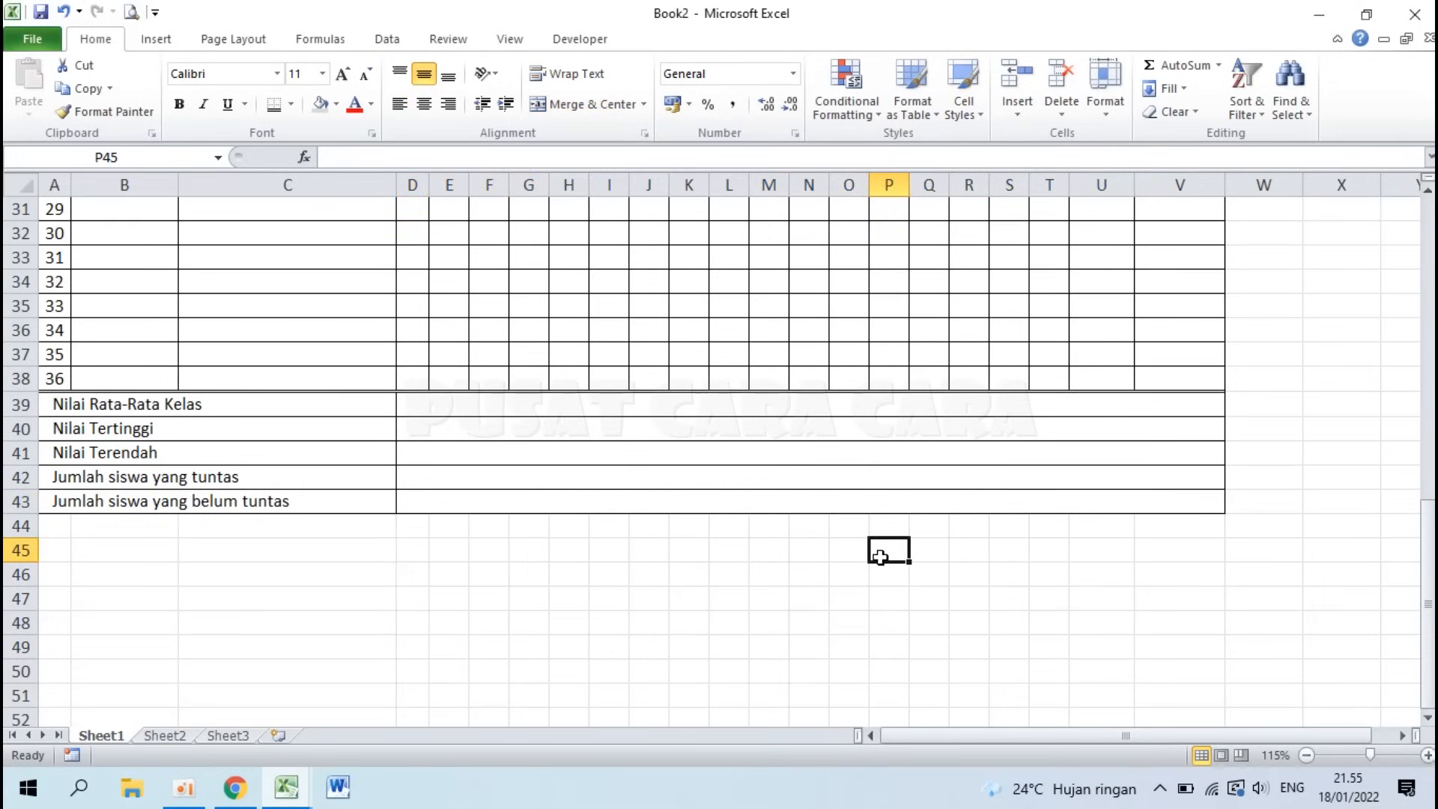
text(Surabaya, 12 Juli 2021)
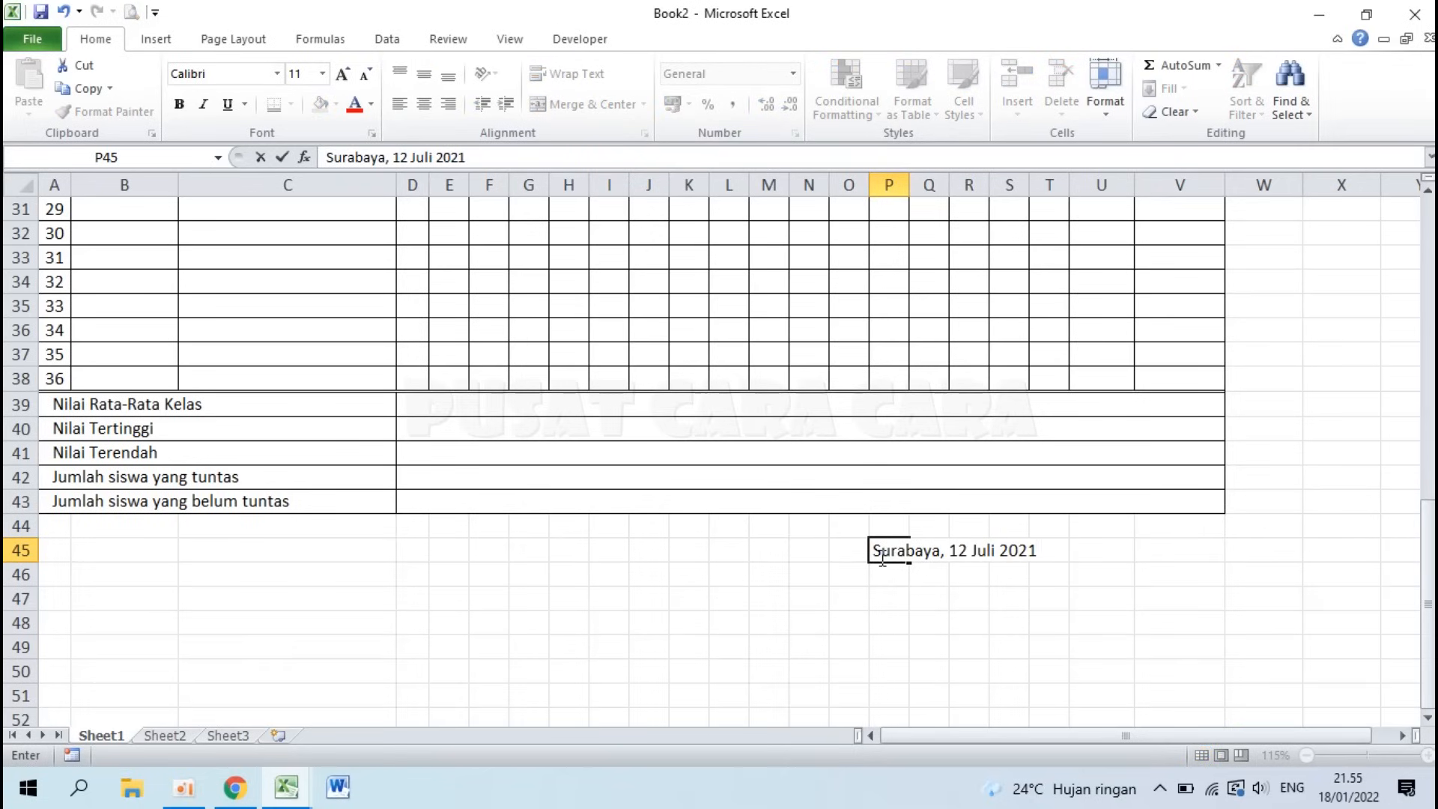
key(Return)
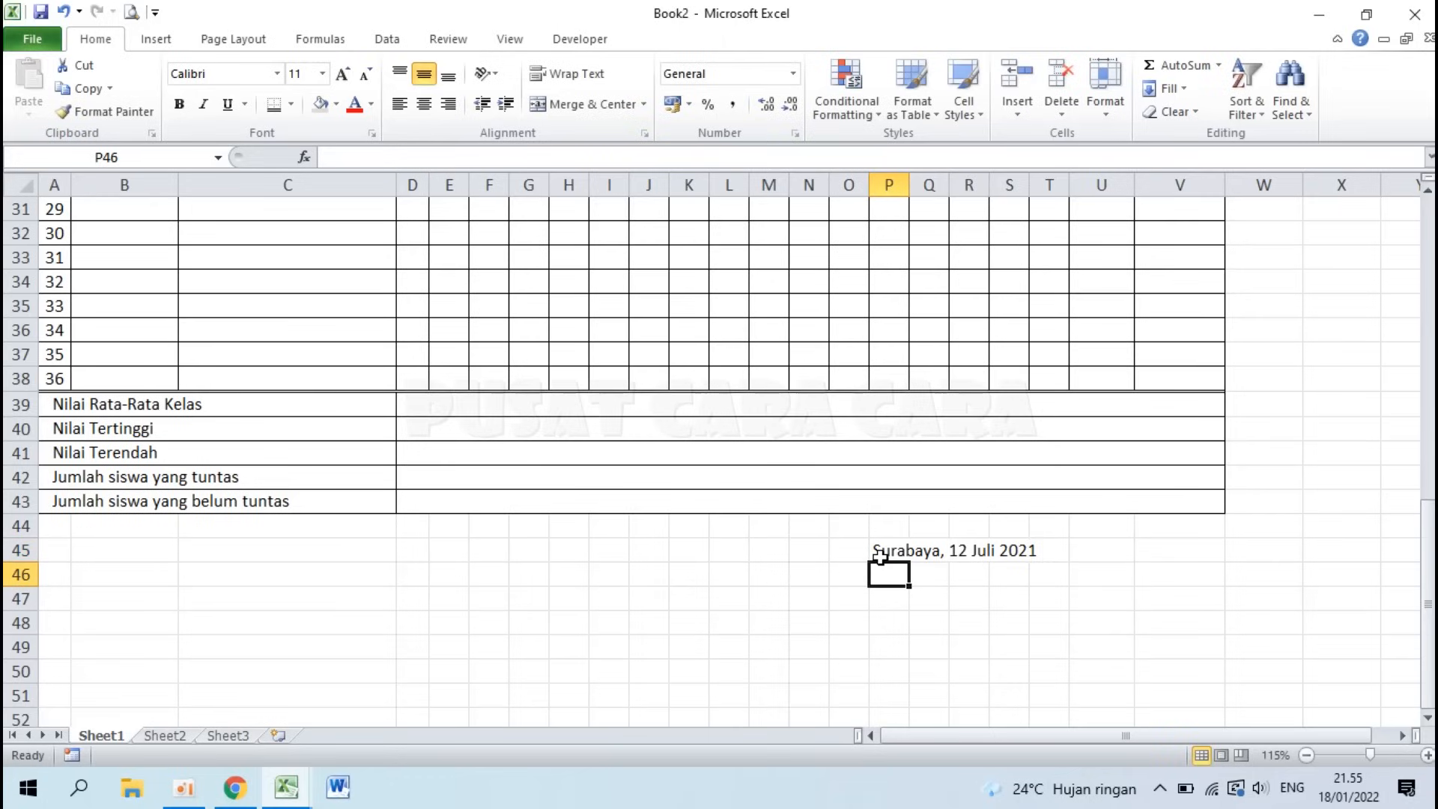
text(Guru Mata Pelajaran)
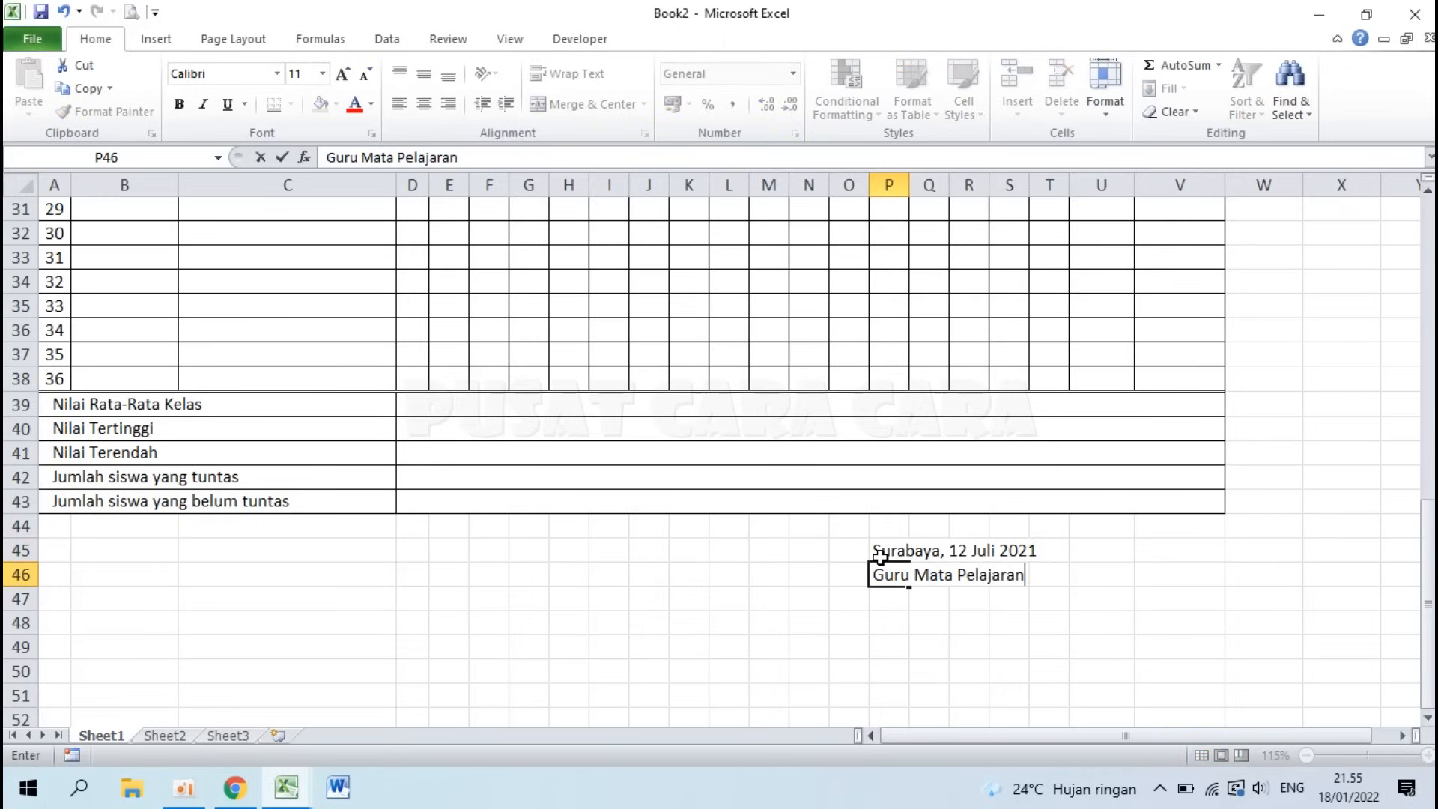
text(,)
key(Return)
key(Return)
key(Return)
key(Return)
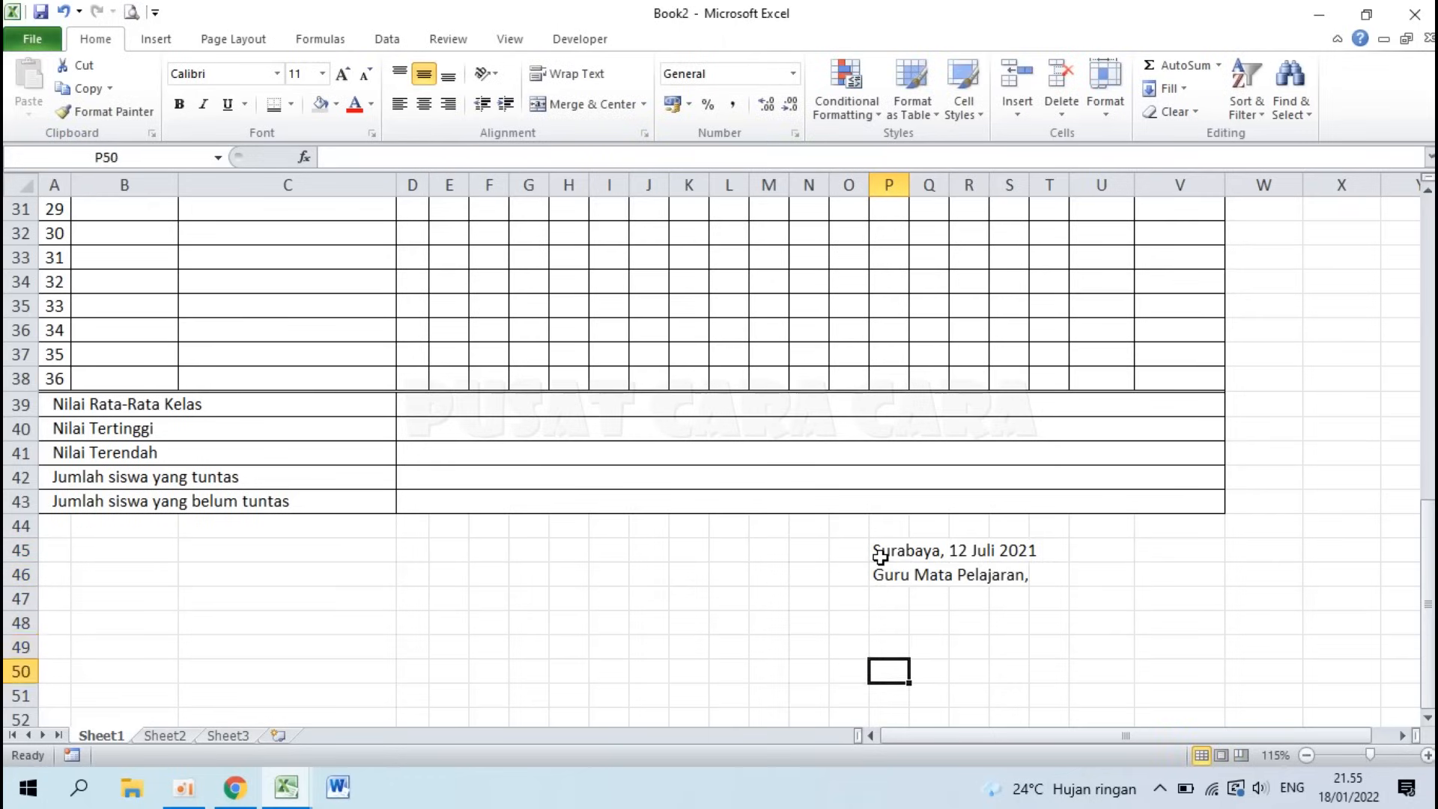
key(Return)
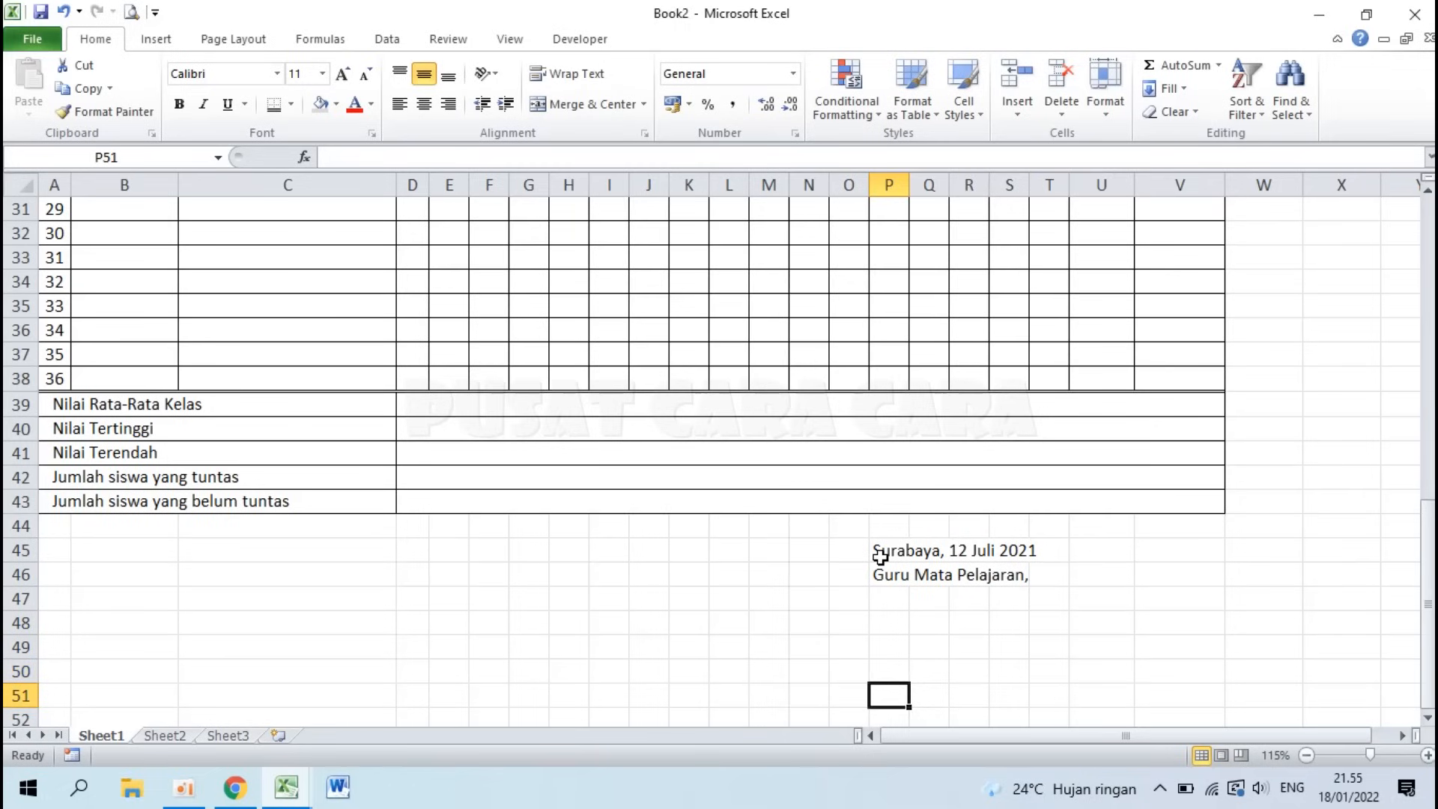
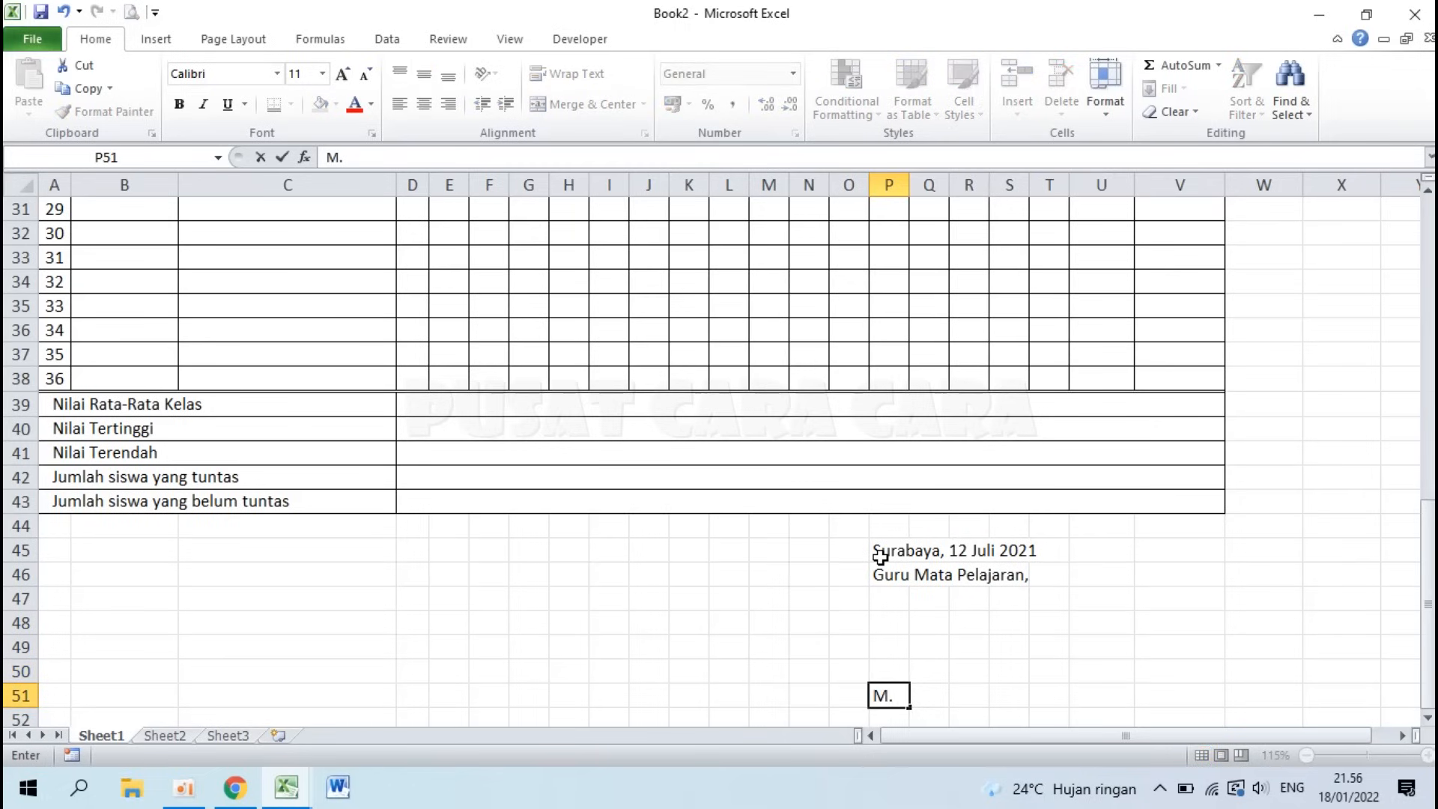
Step: Enter the teacher's name and NIP number in P51:P52, and bold the name
key(Return)
text(N)
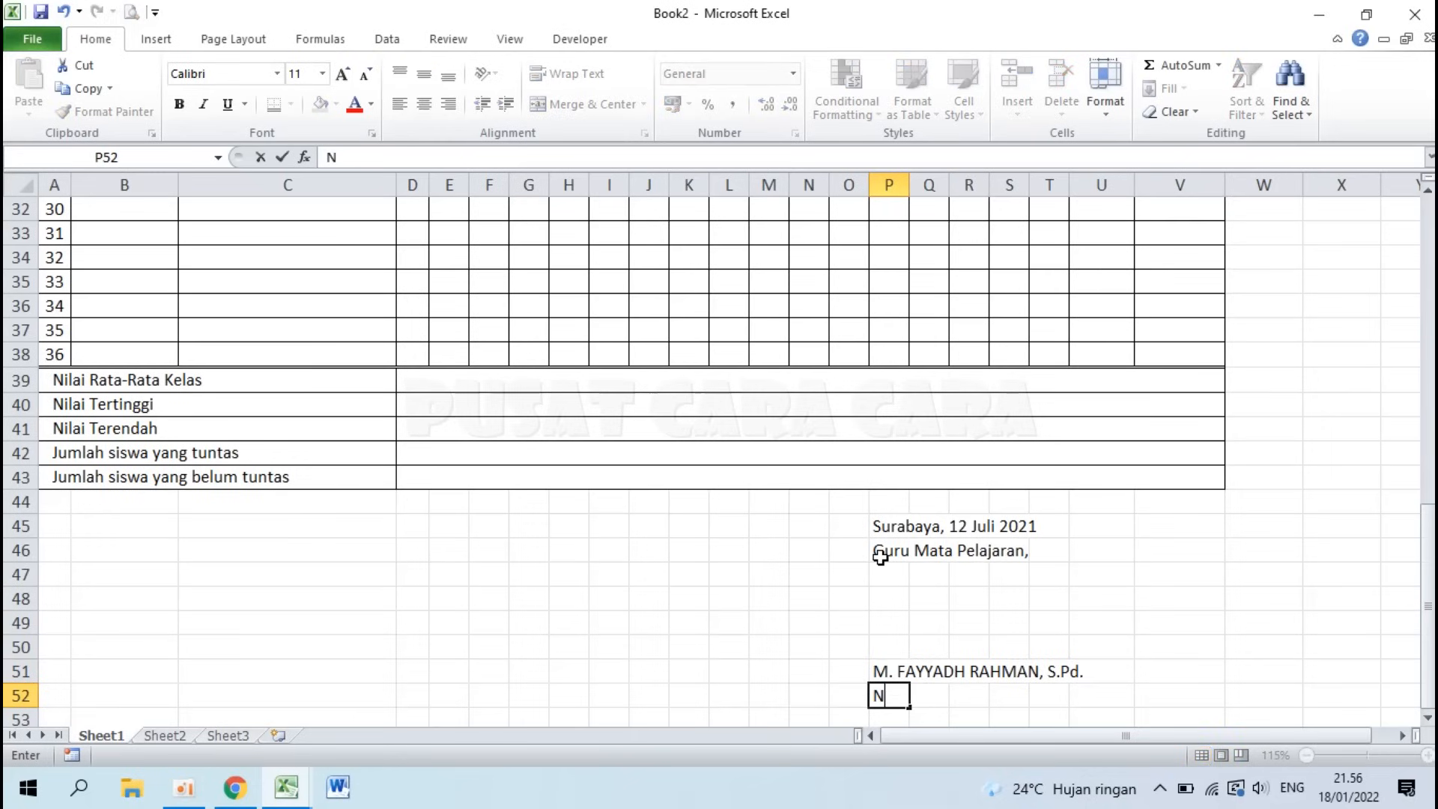
text(IP. 12345678 1)
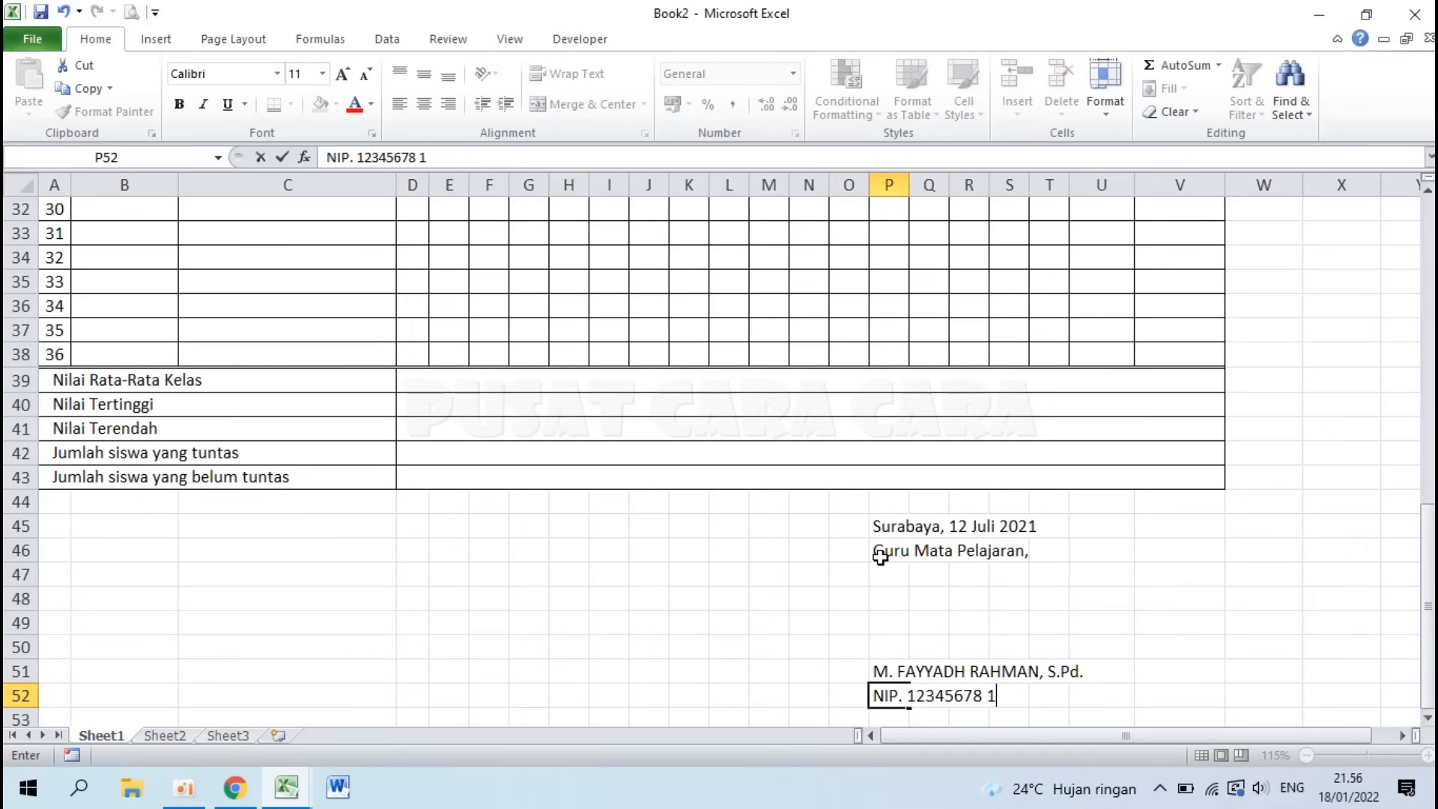
text(23456 1 123)
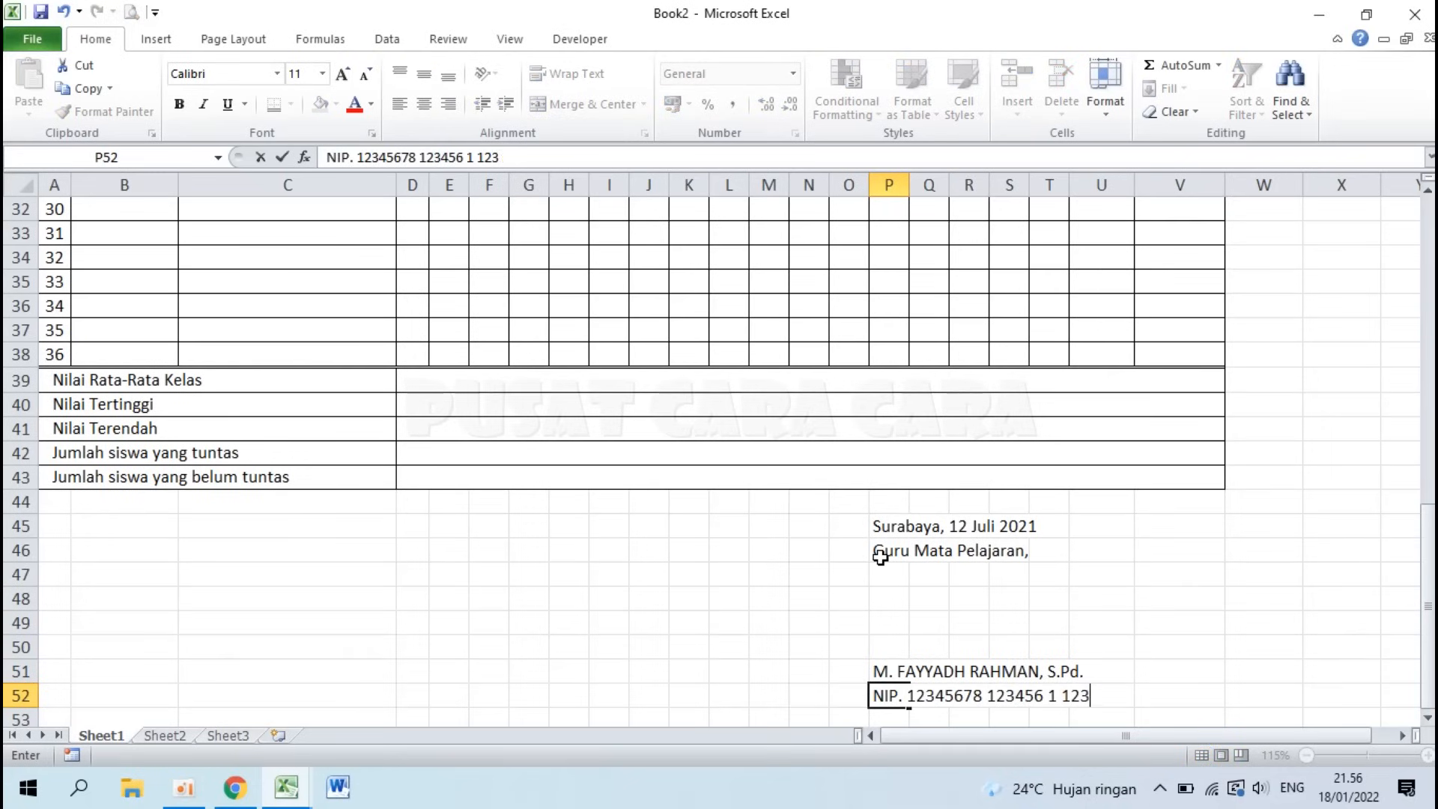
key(Return)
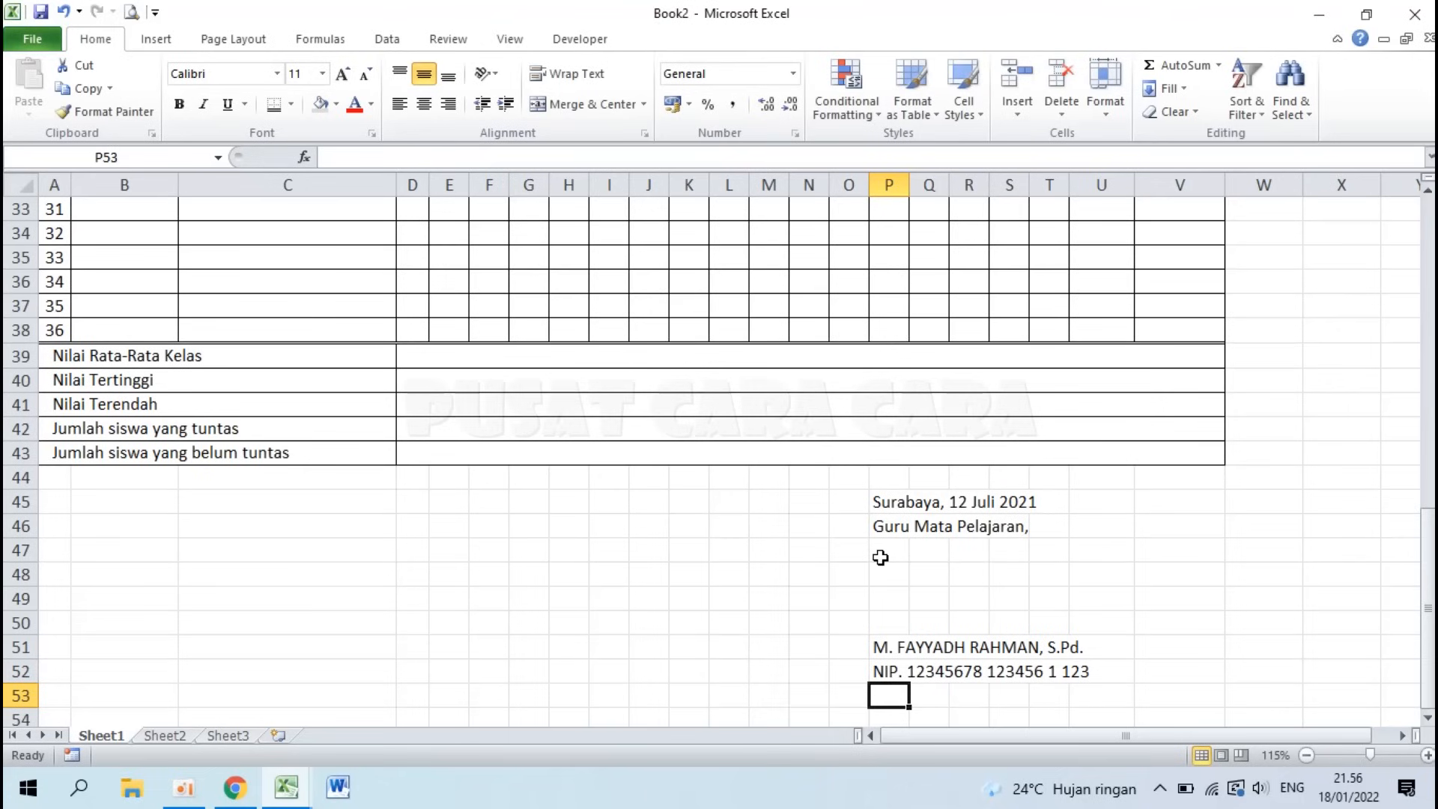
click(886, 645)
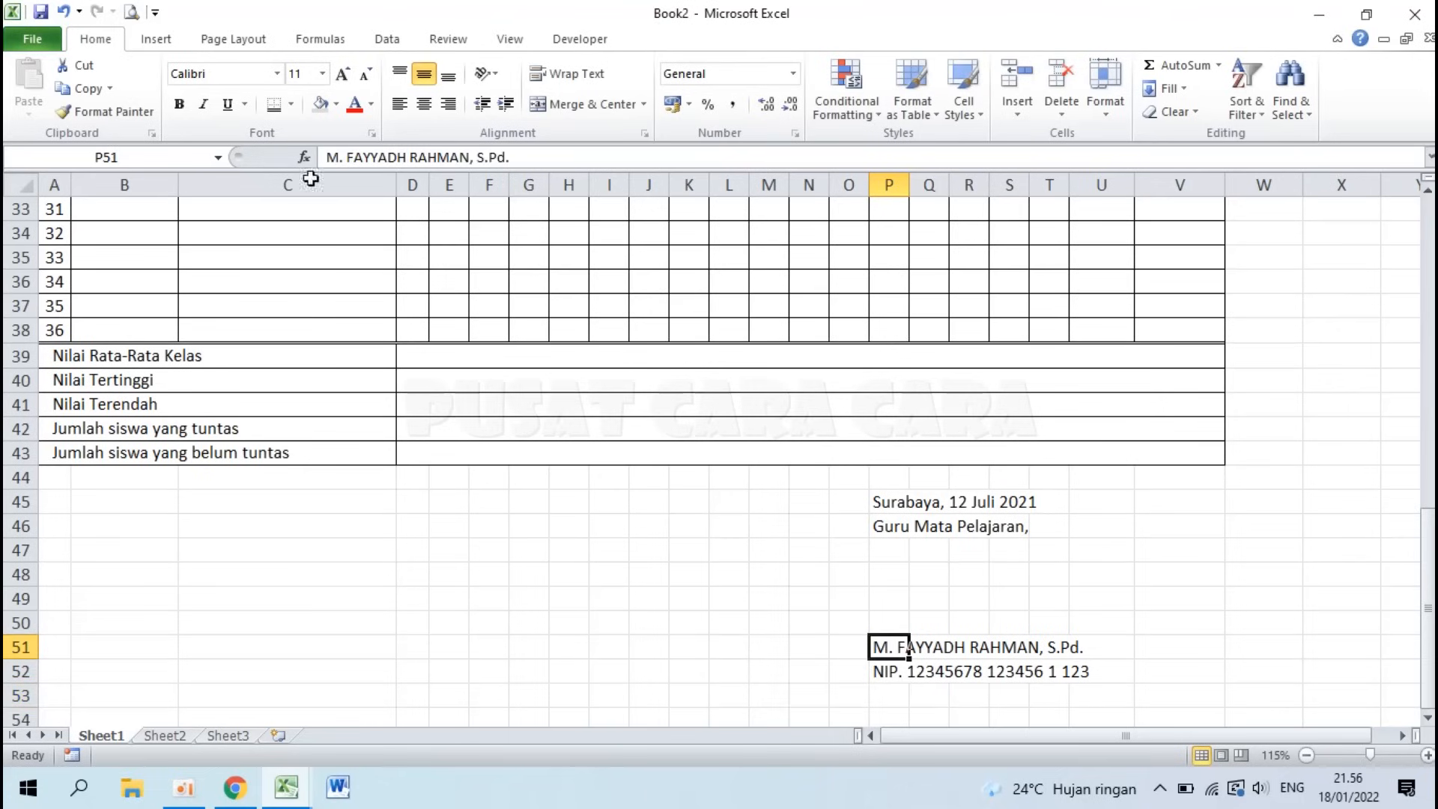
click(179, 105)
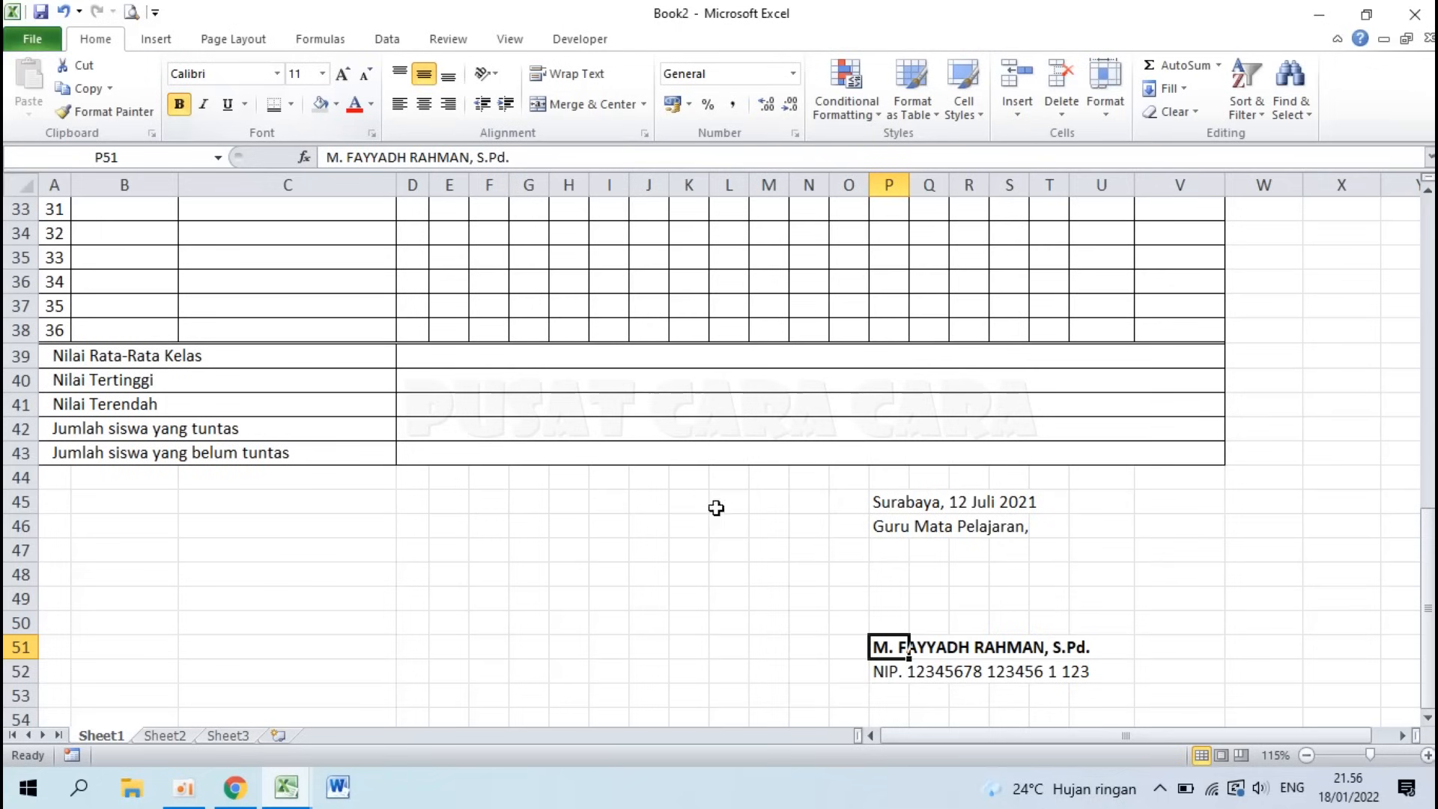
scroll(678, 632, up, 8)
scroll(678, 633, up, 3)
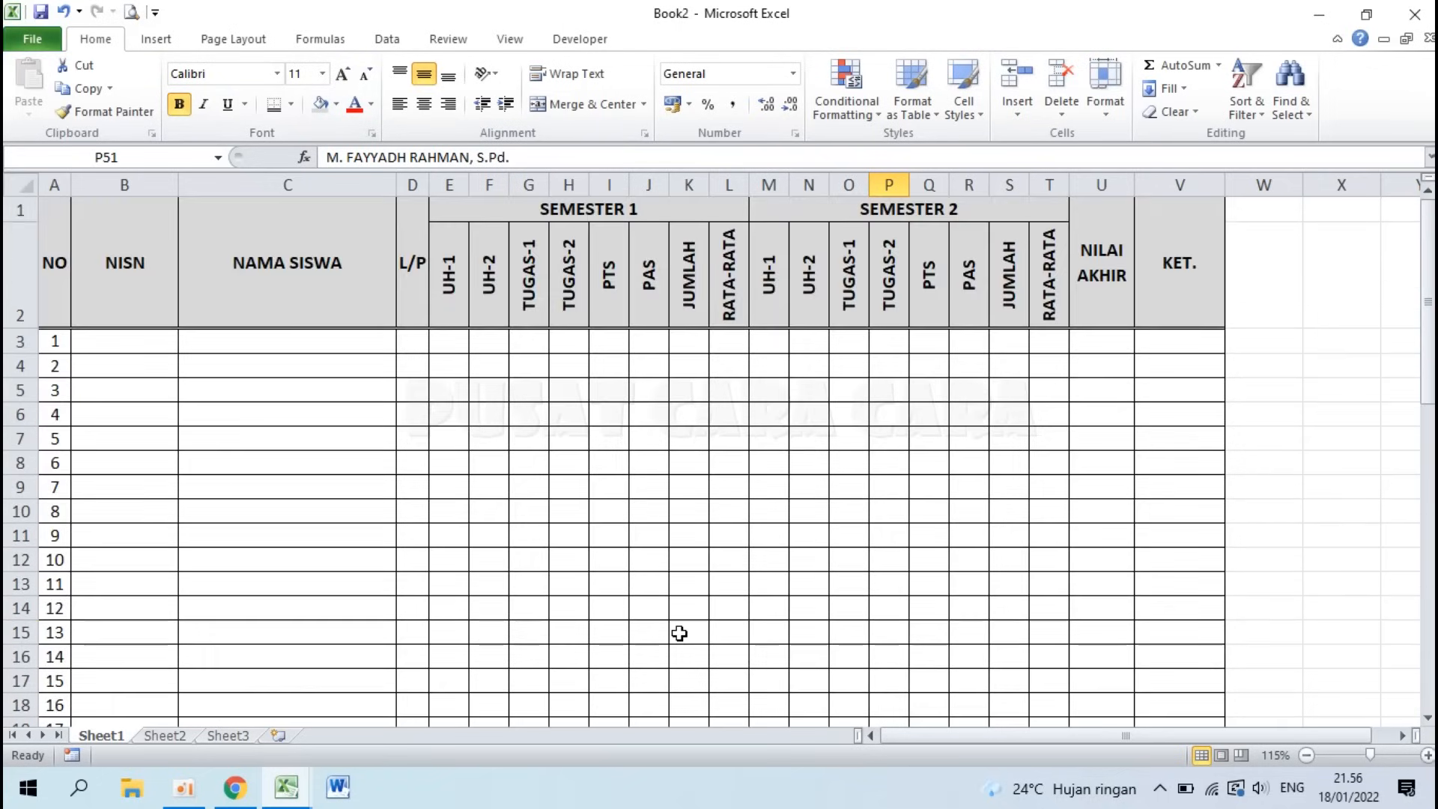
Step: Review the title and class-detail rows of Contoh Tabel Excel, then return to Book2
mouse_move(286, 794)
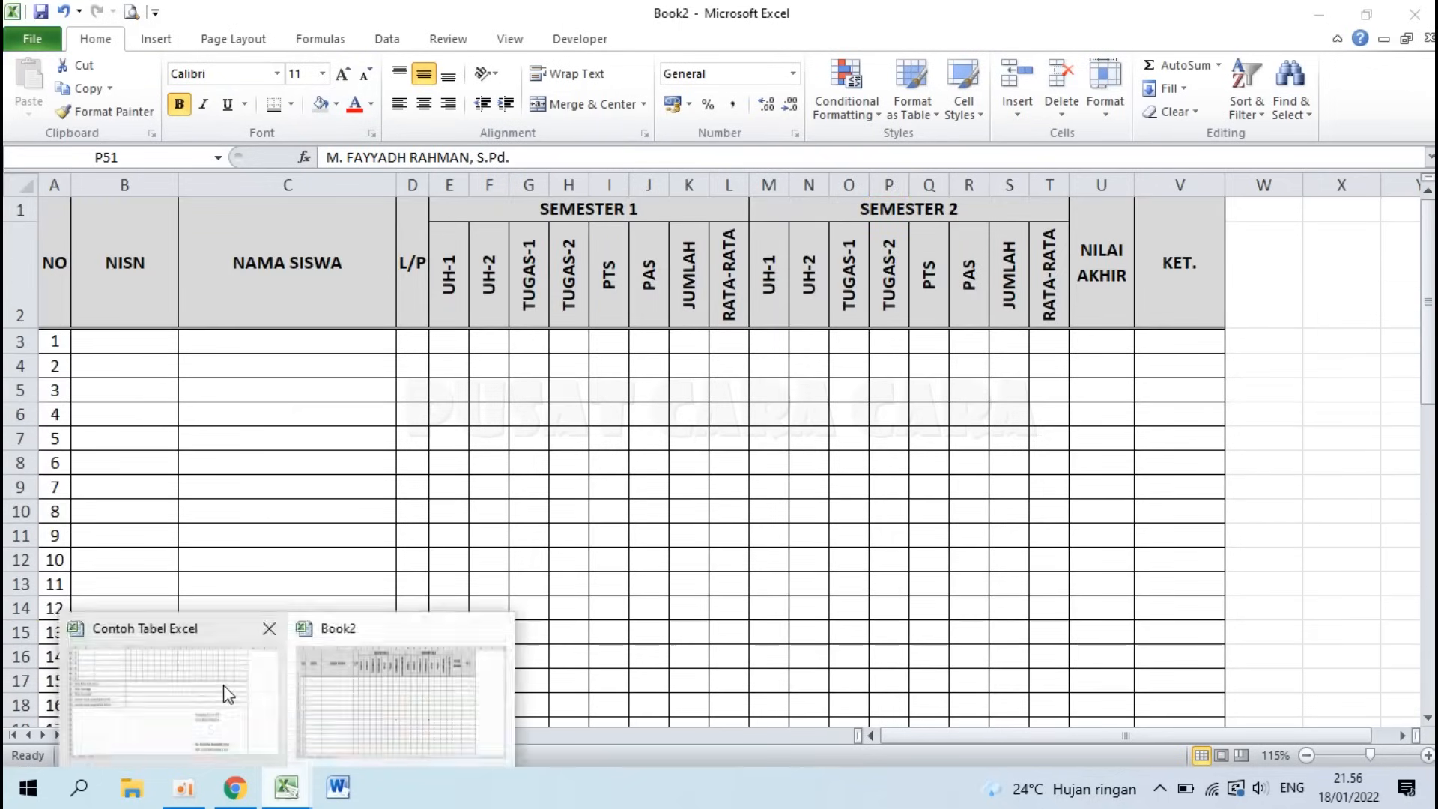
click(224, 690)
scroll(327, 524, up, 13)
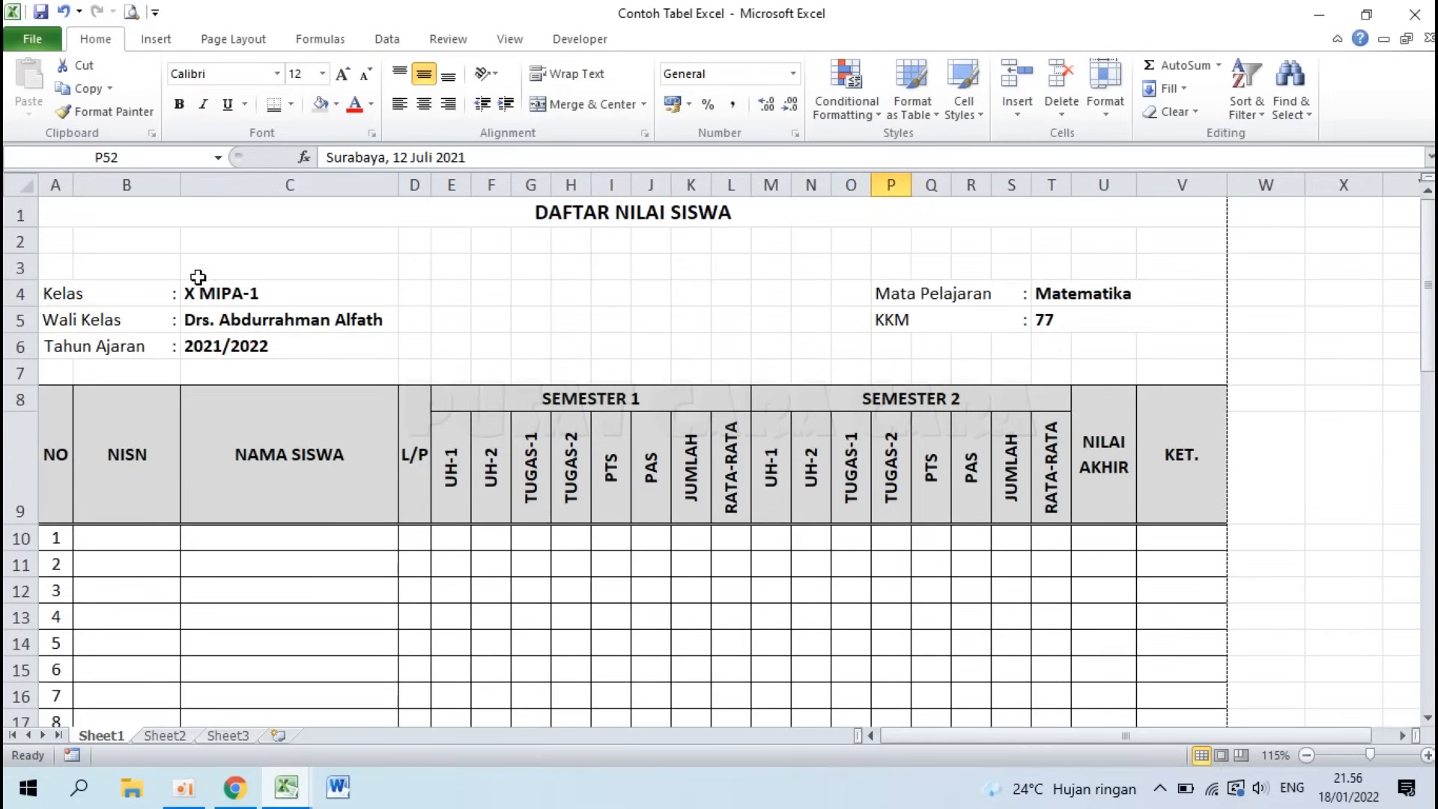
drag(199, 239, 202, 345)
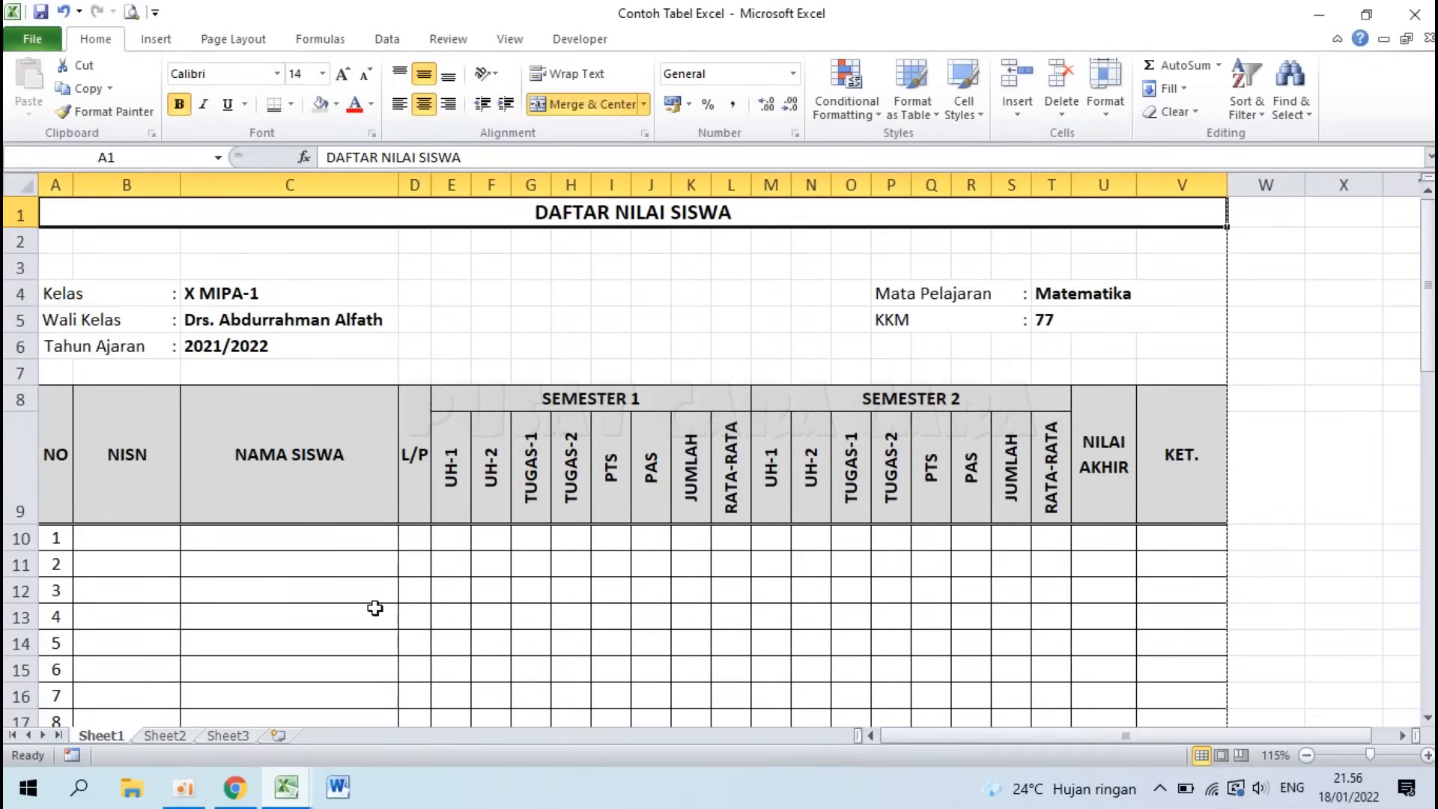
click(308, 599)
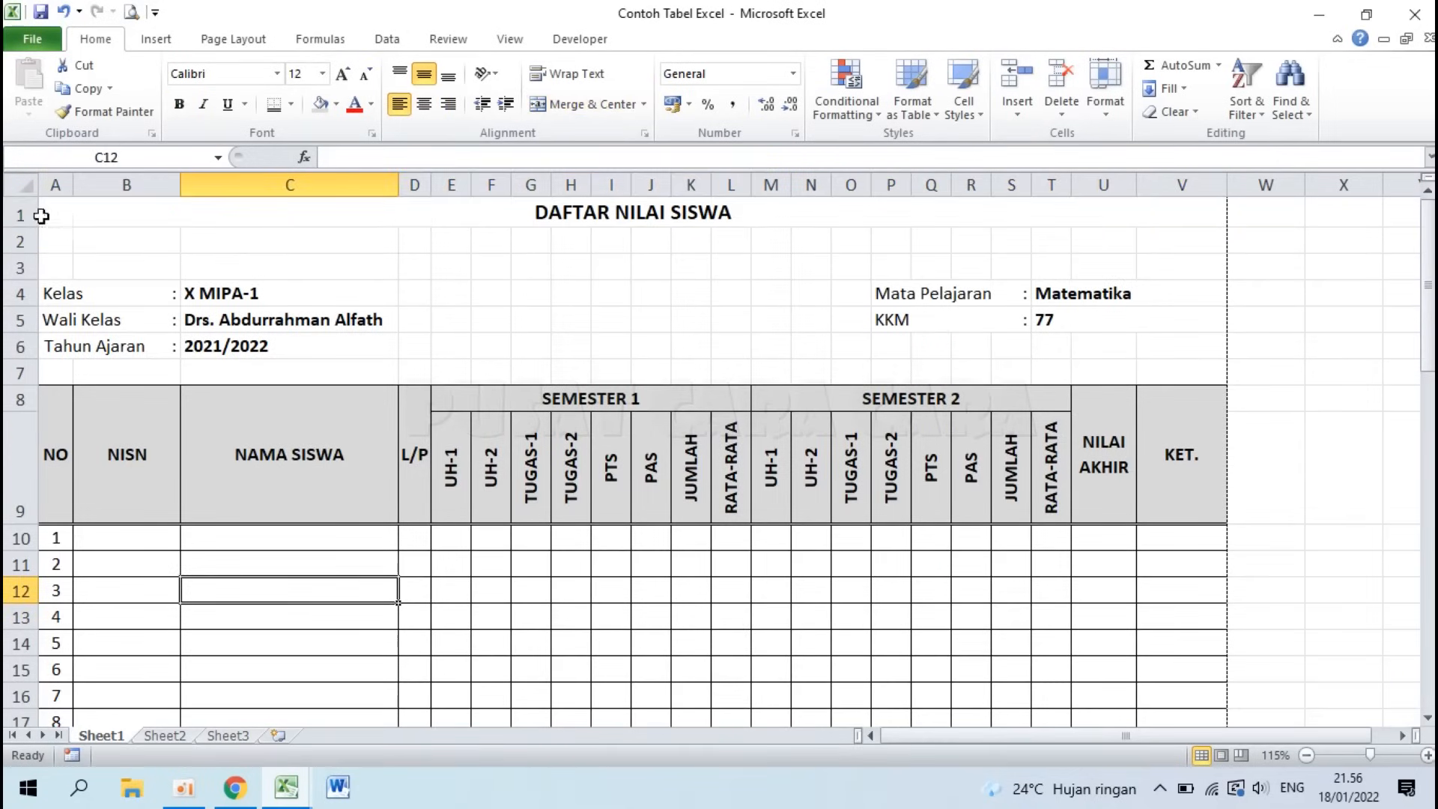
drag(17, 215, 6, 365)
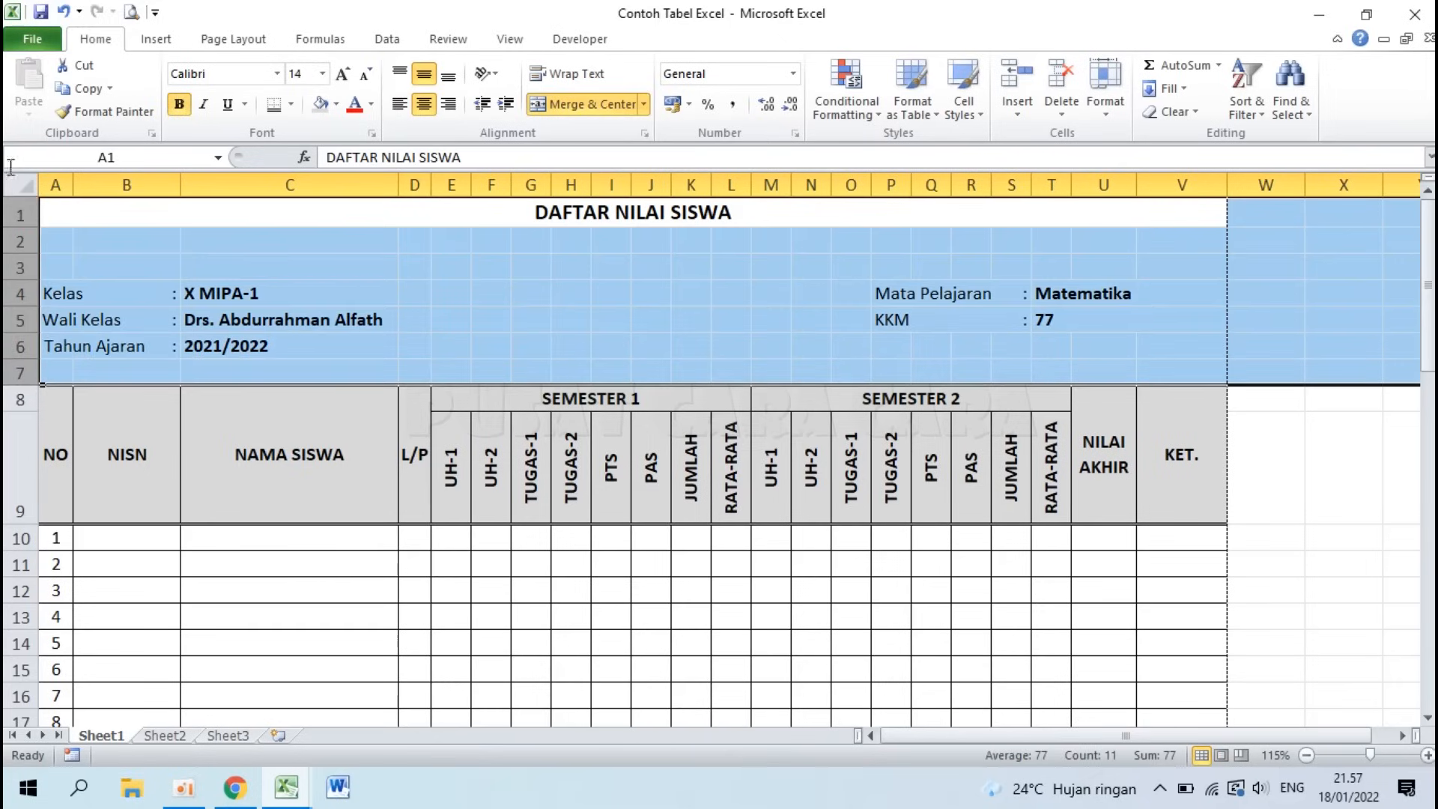
click(290, 796)
click(379, 723)
Step: Insert four blank rows above the grade table at row 1
click(185, 320)
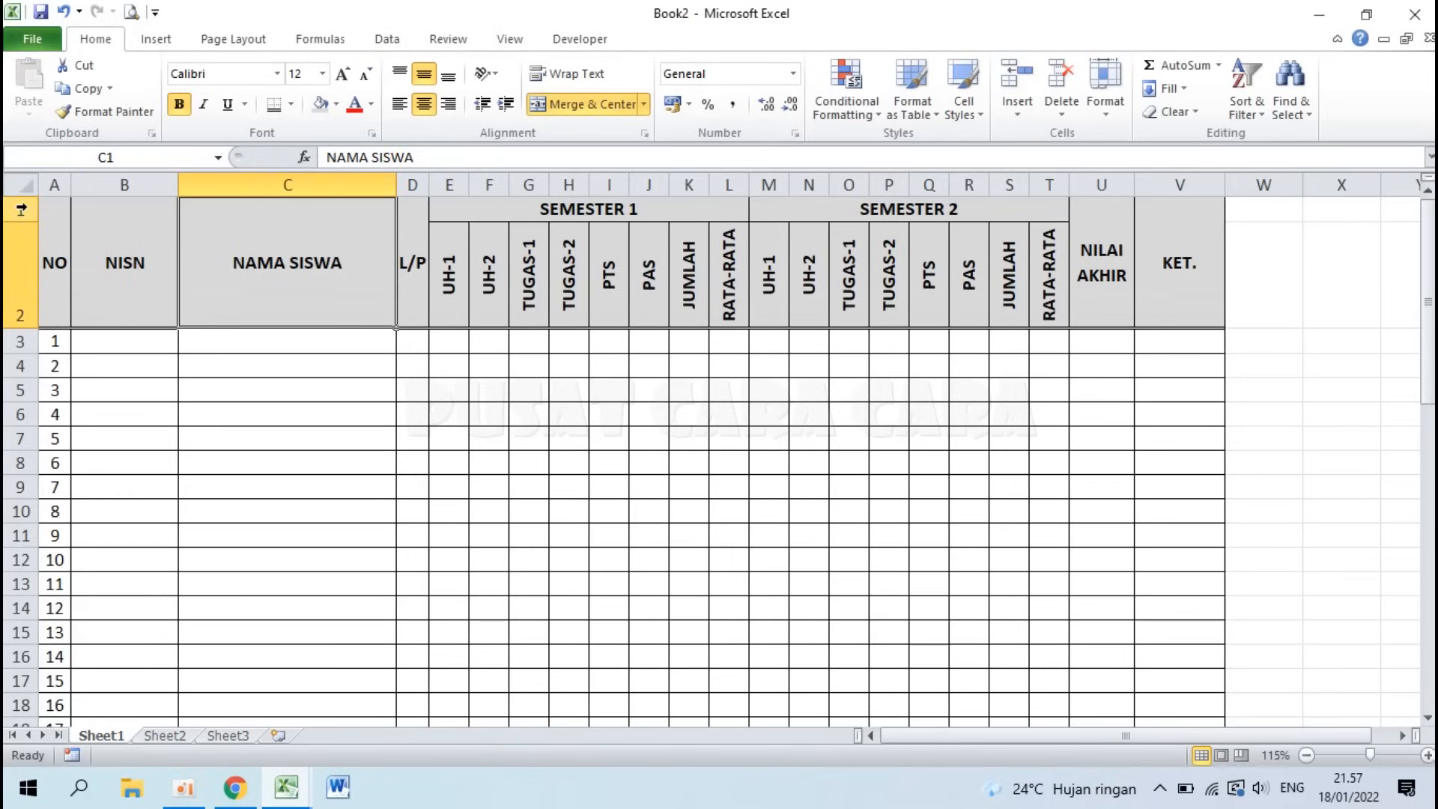
right_click(21, 209)
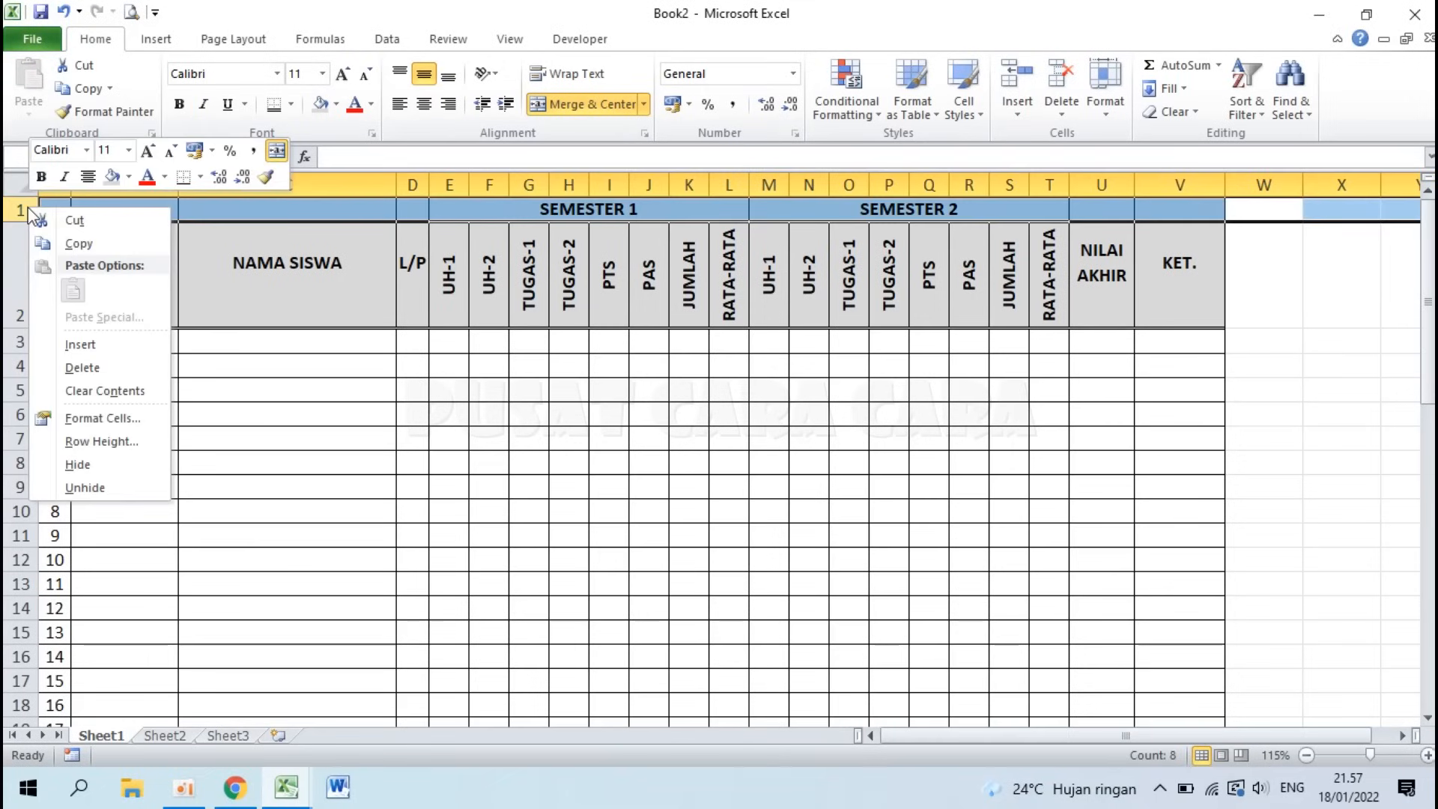
click(90, 346)
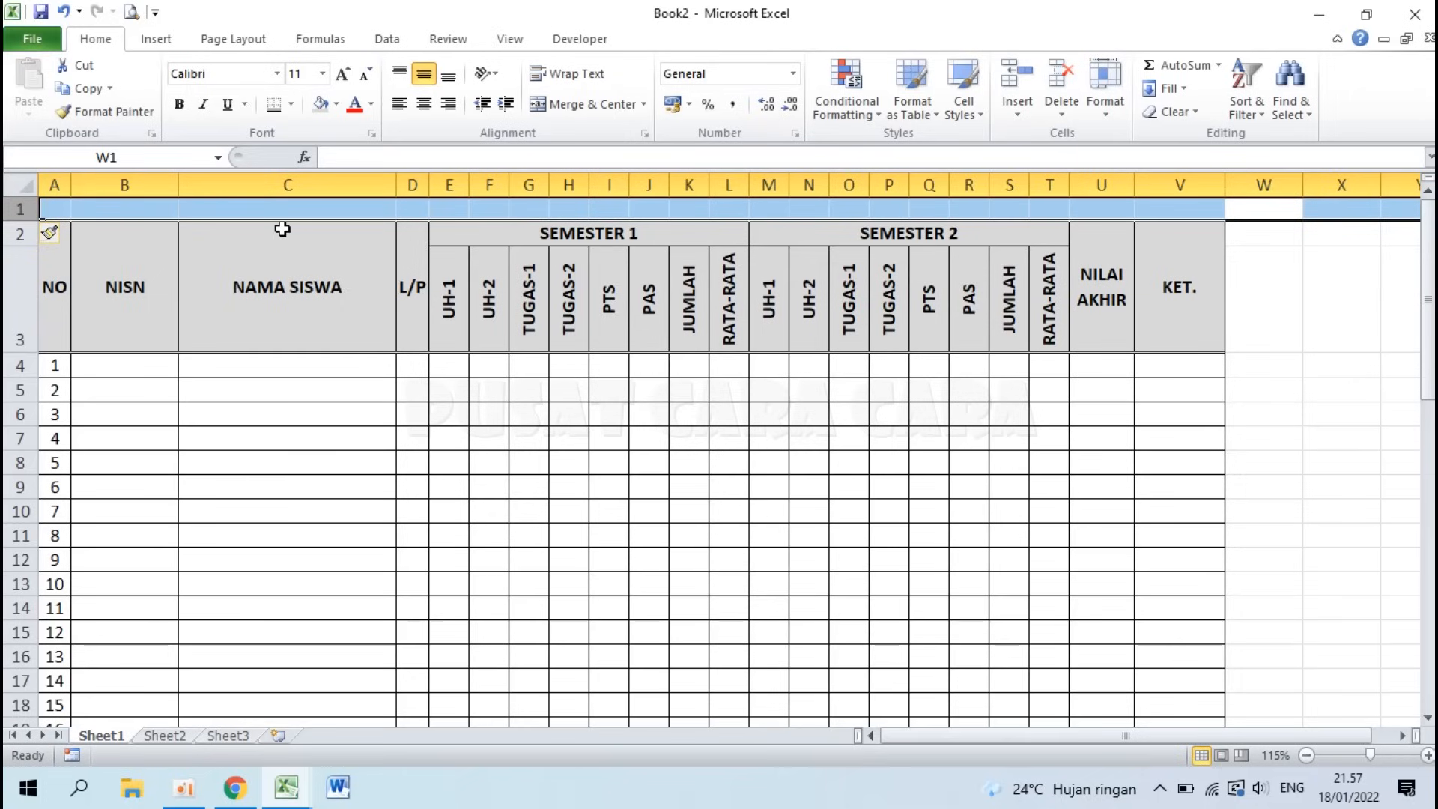
key(ctrl+plus)
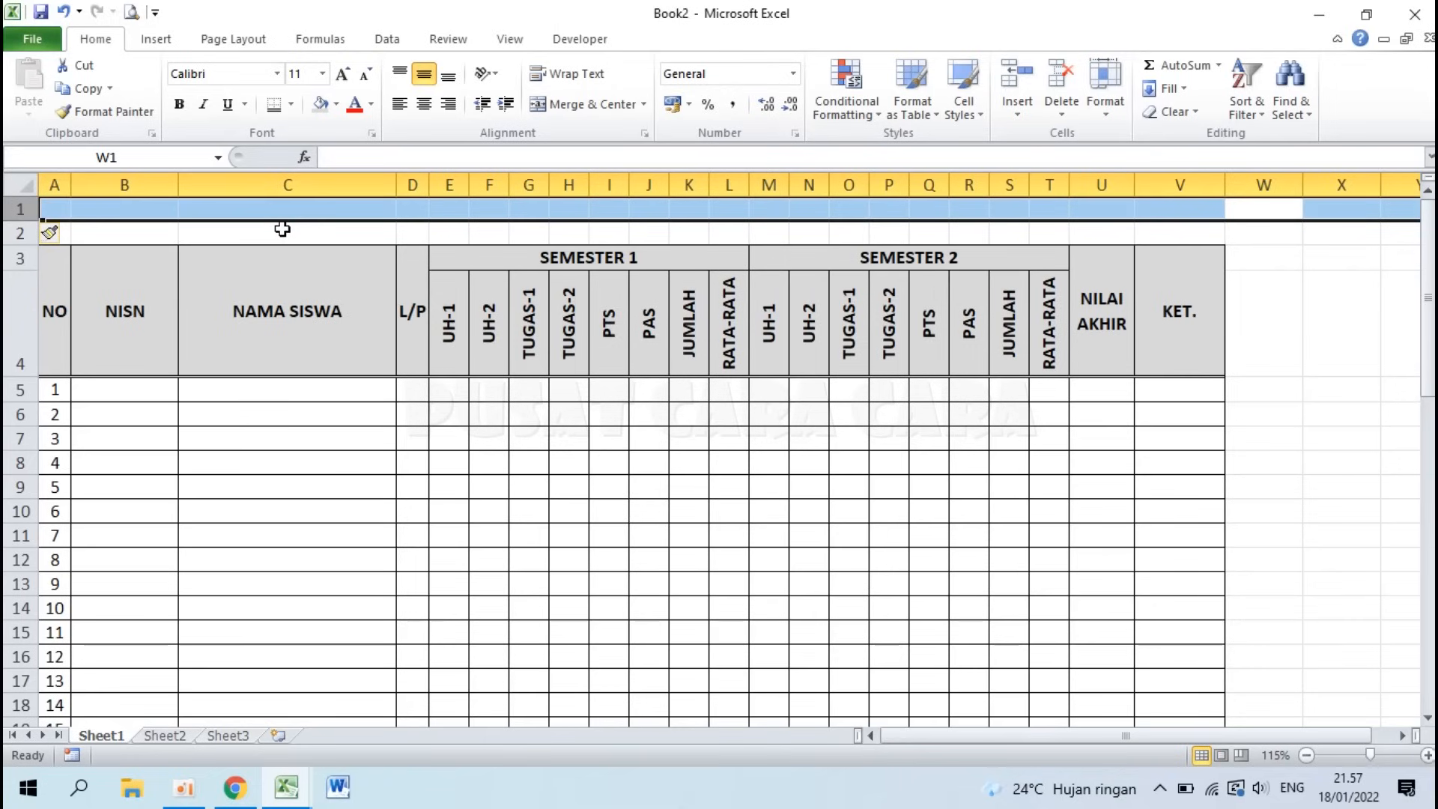
key(ctrl+plus)
key(ctrl+plus)
key(ctrl+plus)
key(ctrl+plus)
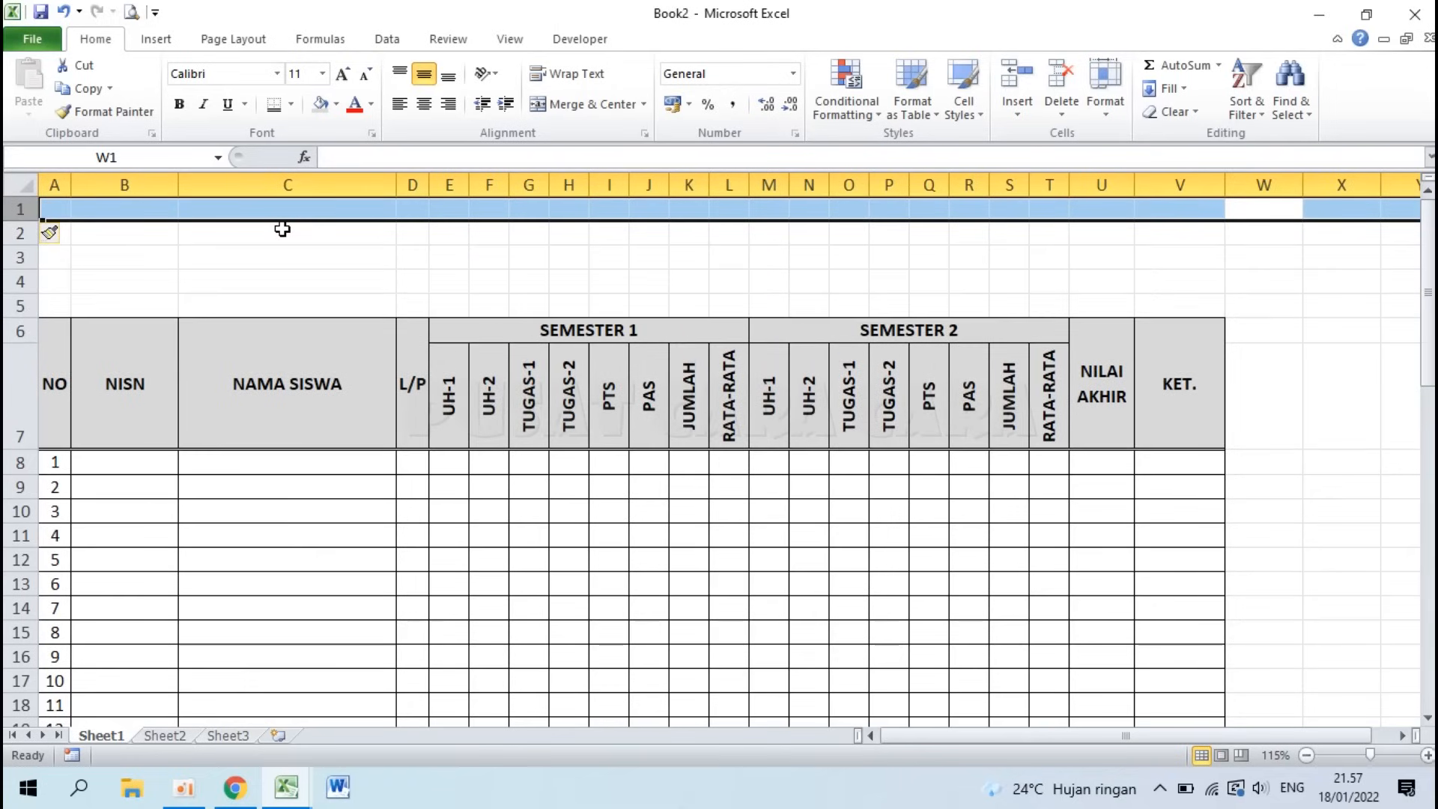
key(ctrl+plus)
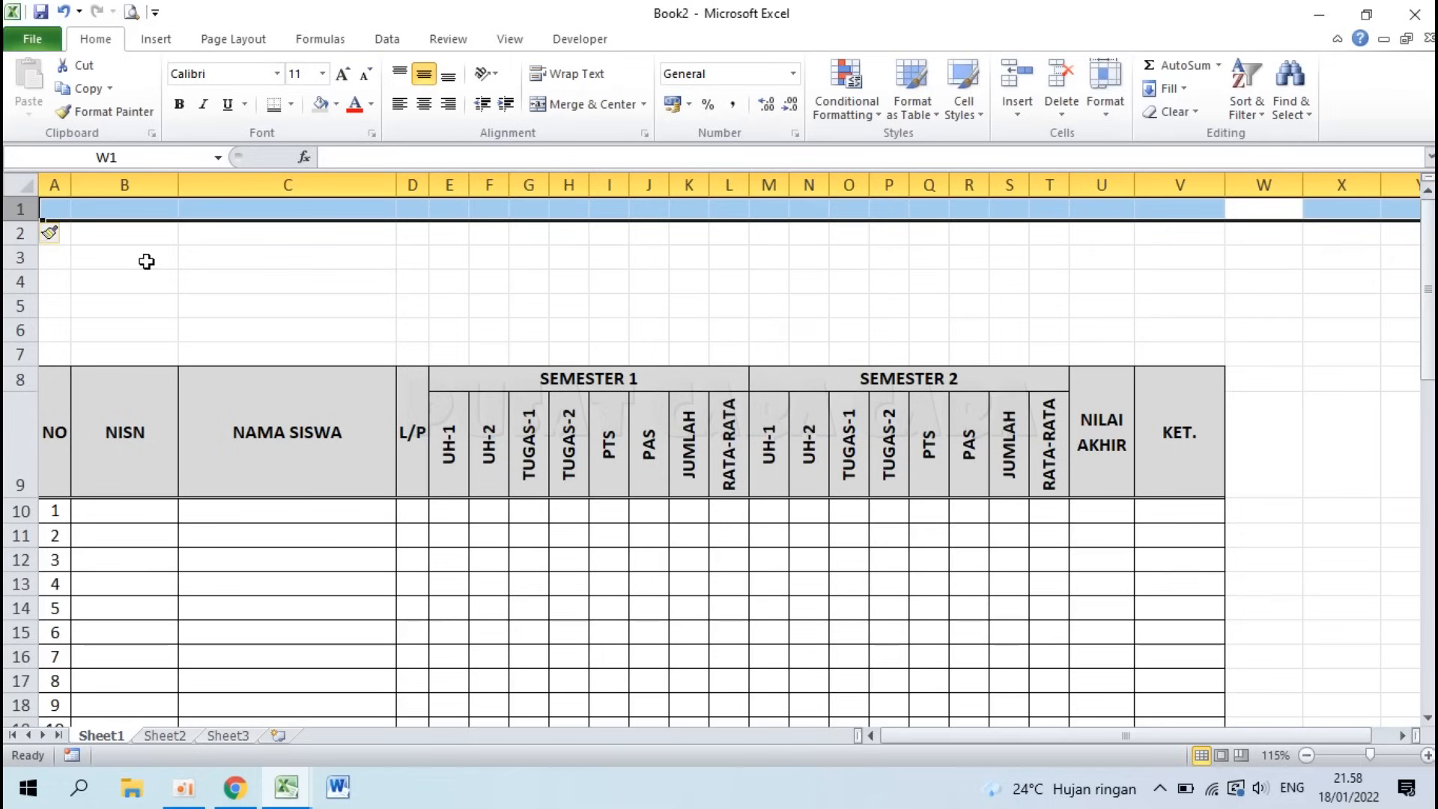
Step: Type the sheet title DAFTAR NILAI SISWA into cell A1
click(312, 379)
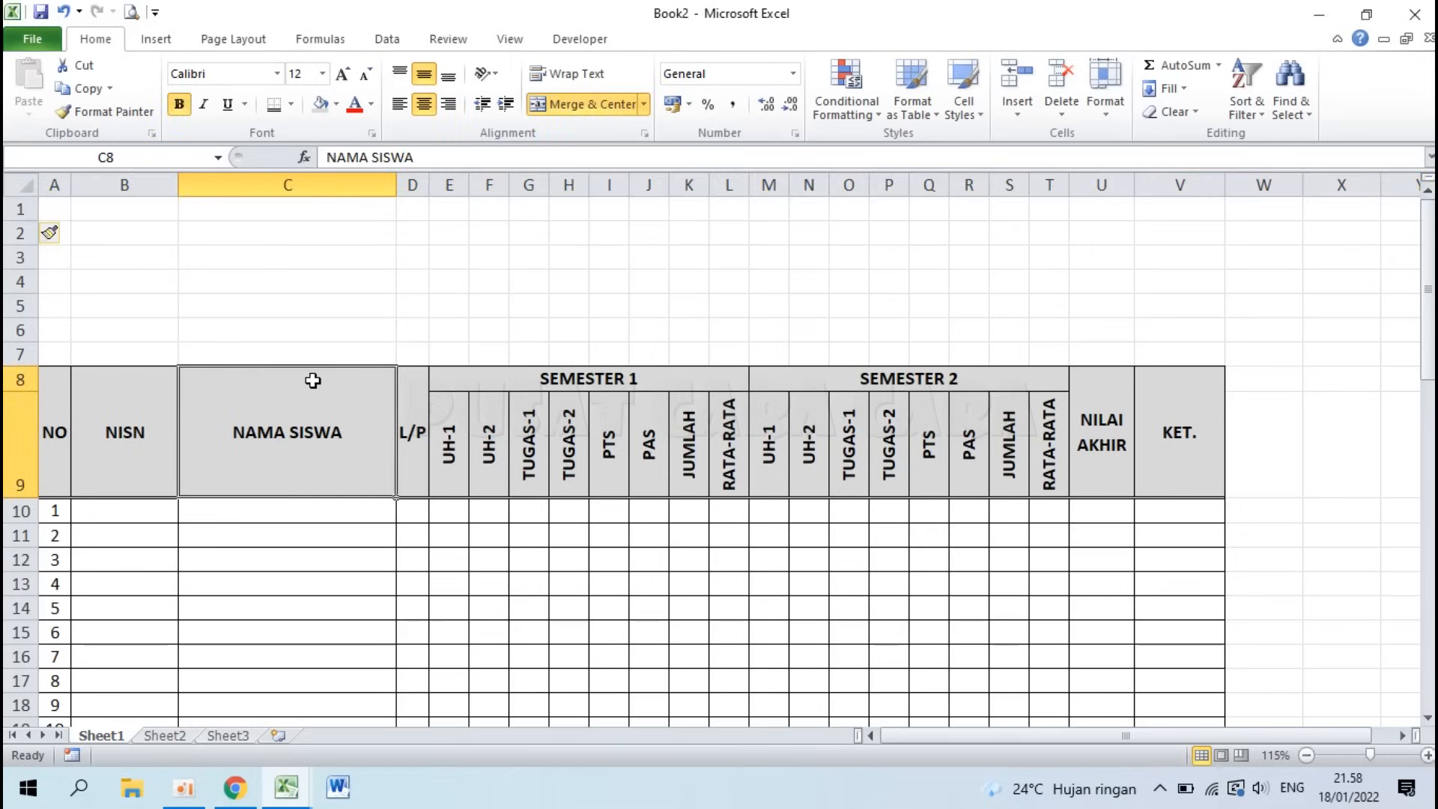
click(57, 207)
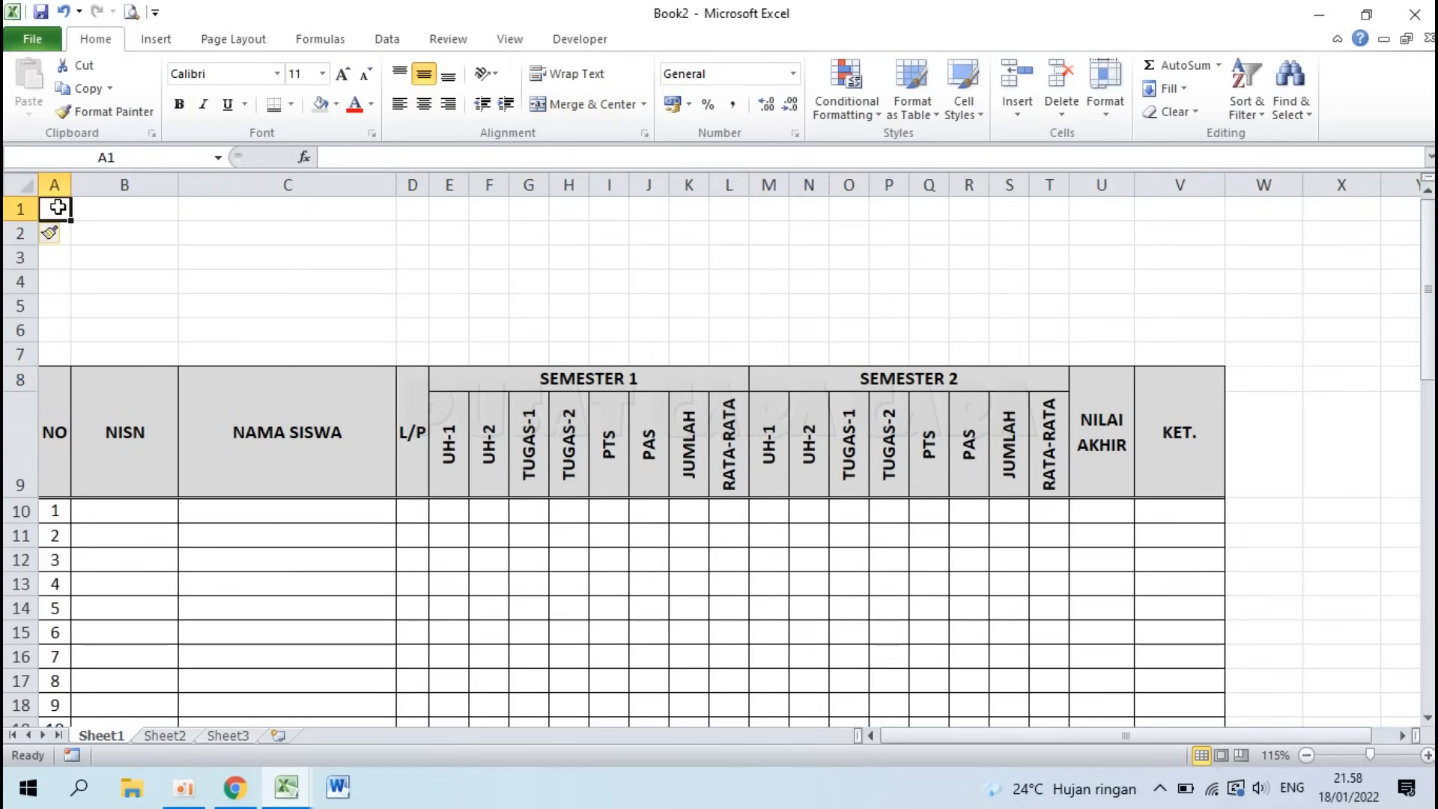
text(DAFTAR NI)
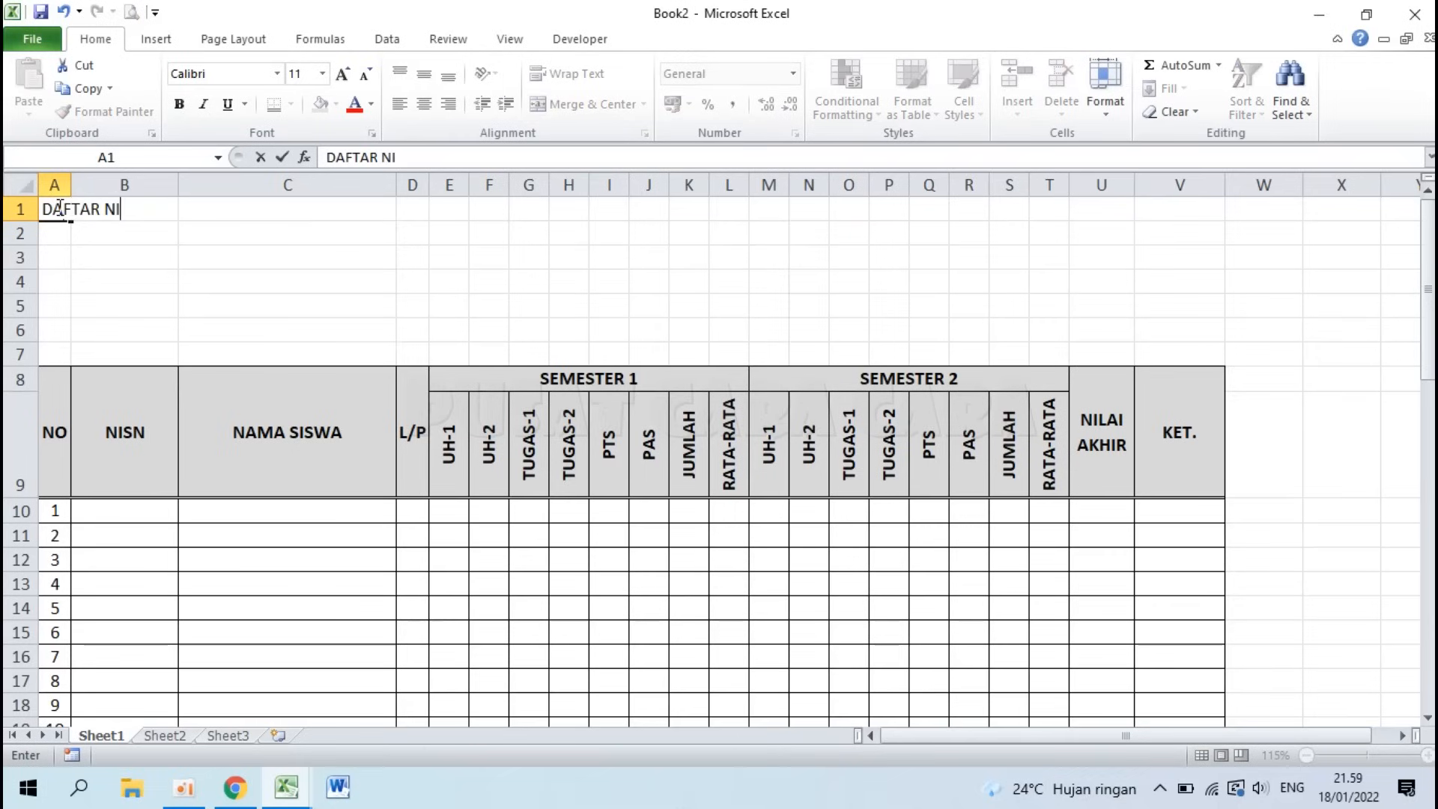
text(LAI SISWA)
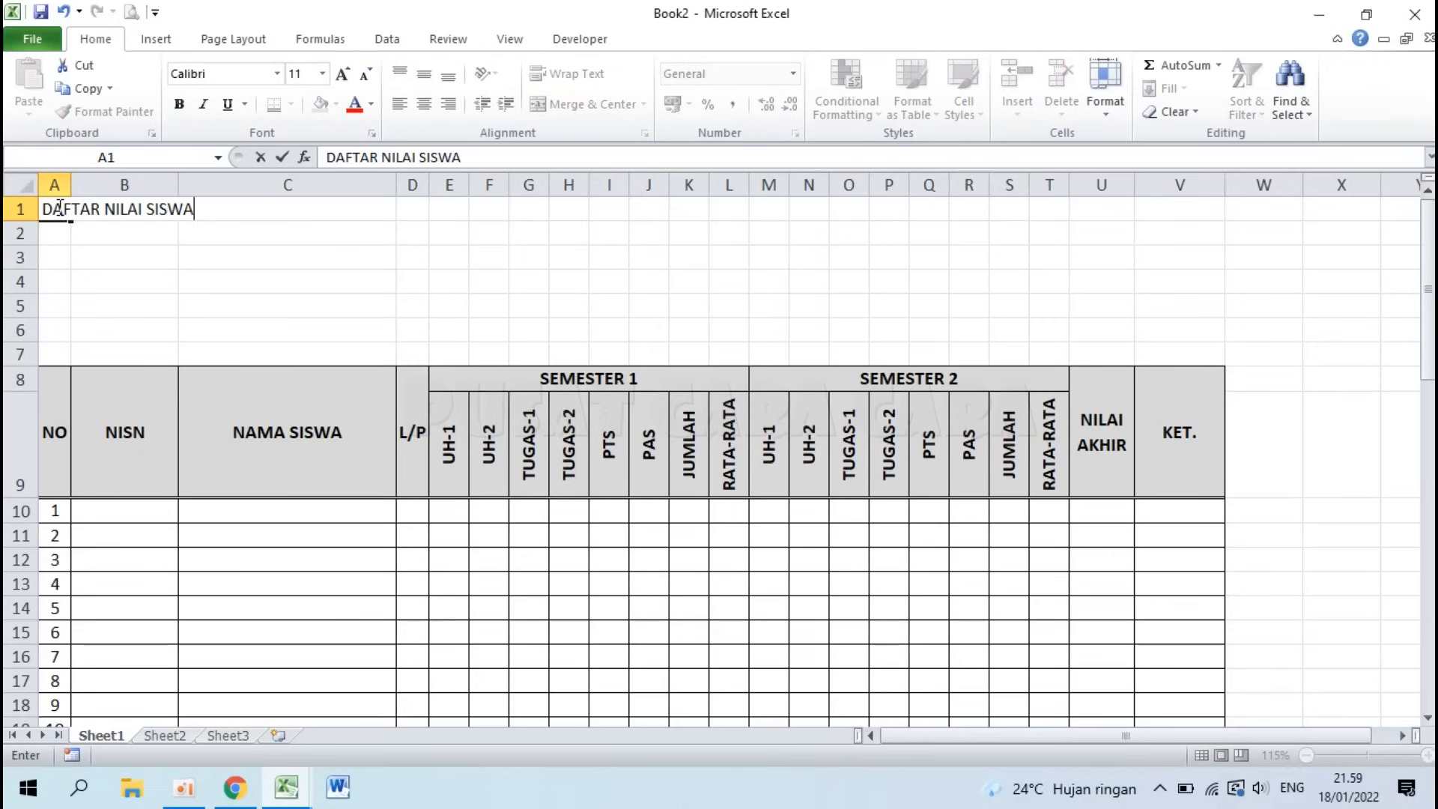
Step: Commit the title, move down to A4, and check the Contoh Tabel Excel sample before returning to Book2
key(Return)
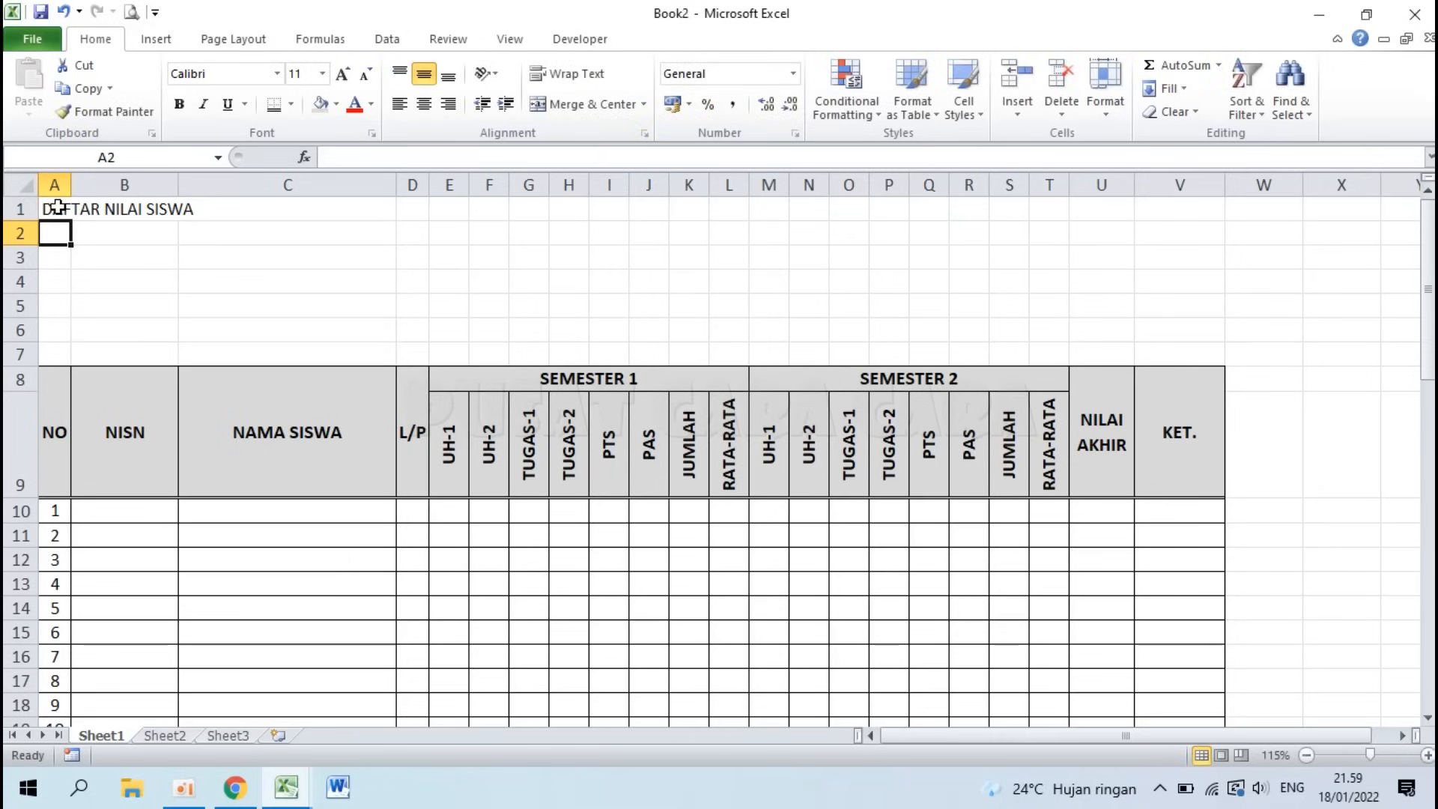
key(Return)
key(Return)
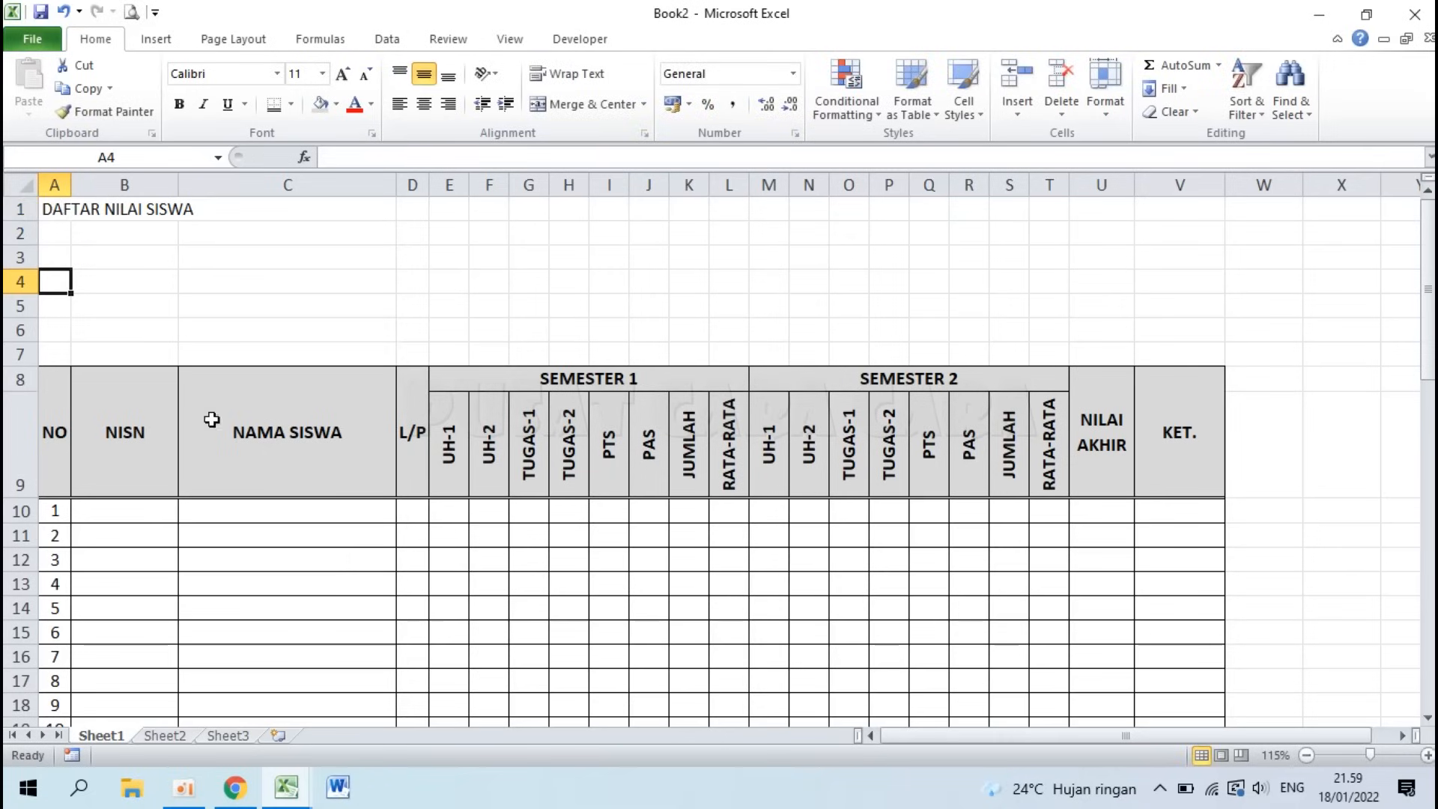
mouse_move(286, 786)
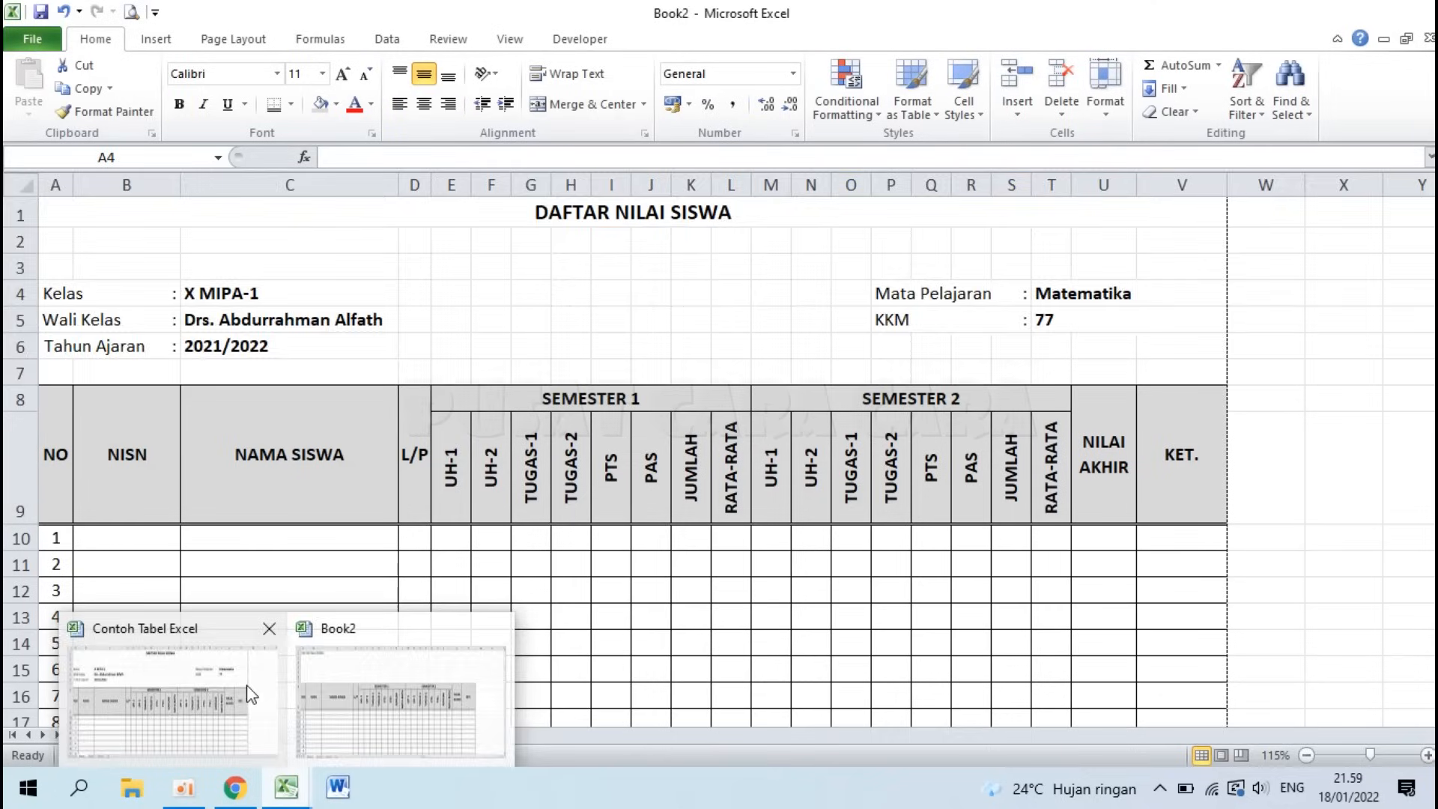
click(254, 693)
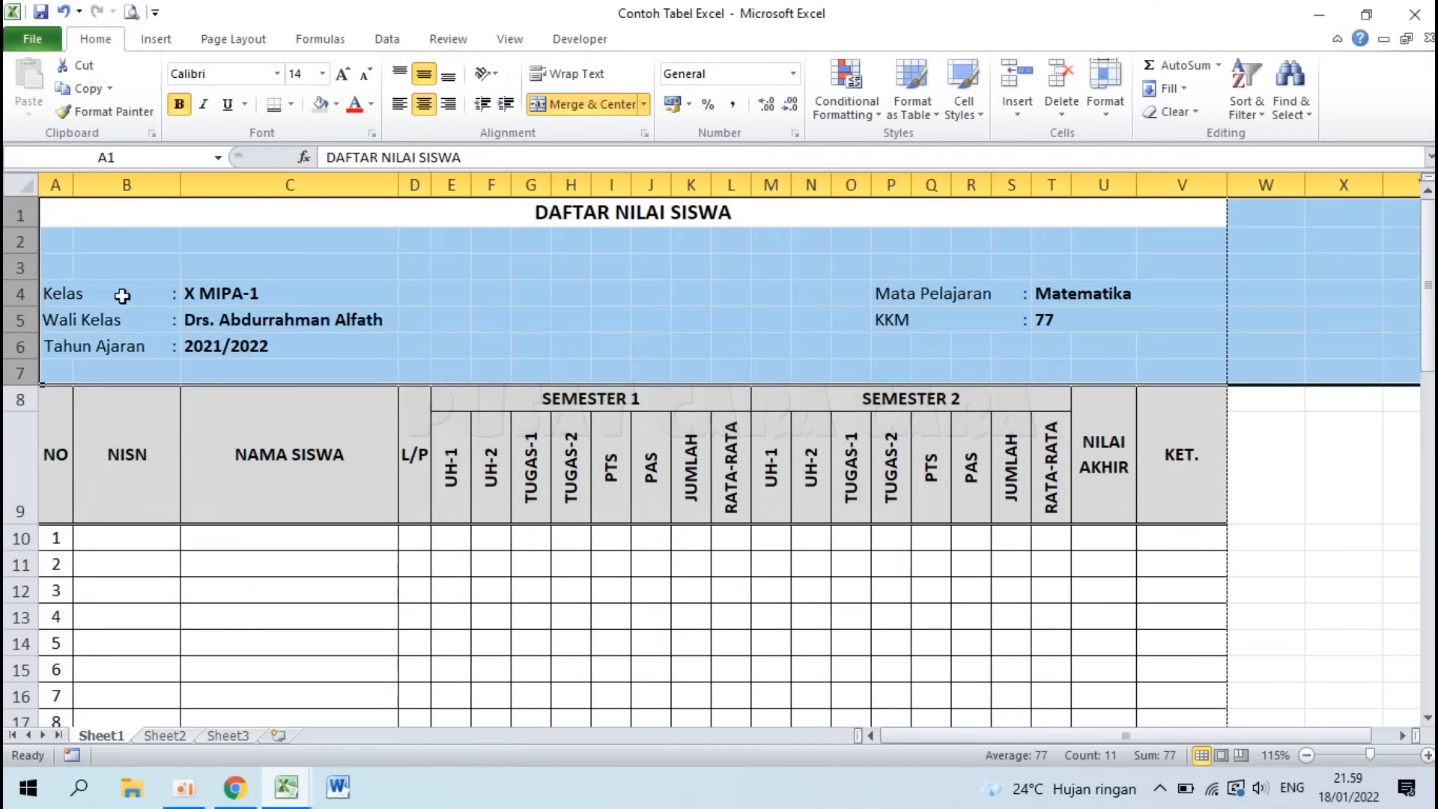
click(287, 805)
click(386, 696)
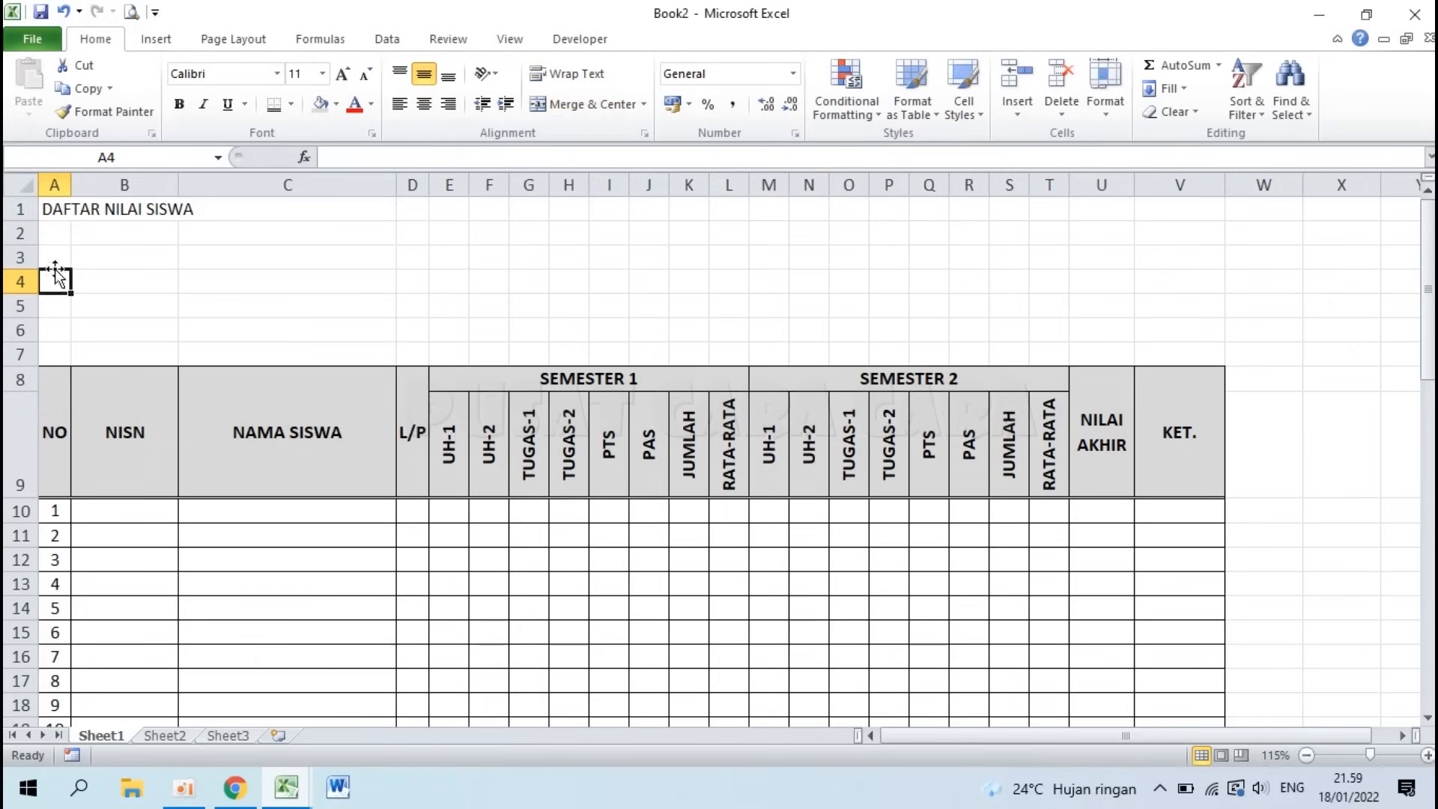
Step: Enter the labels Kelas, Wali Kelas and Tahun Ajaran in A4, A5 and A6
text(Kelas)
key(Return)
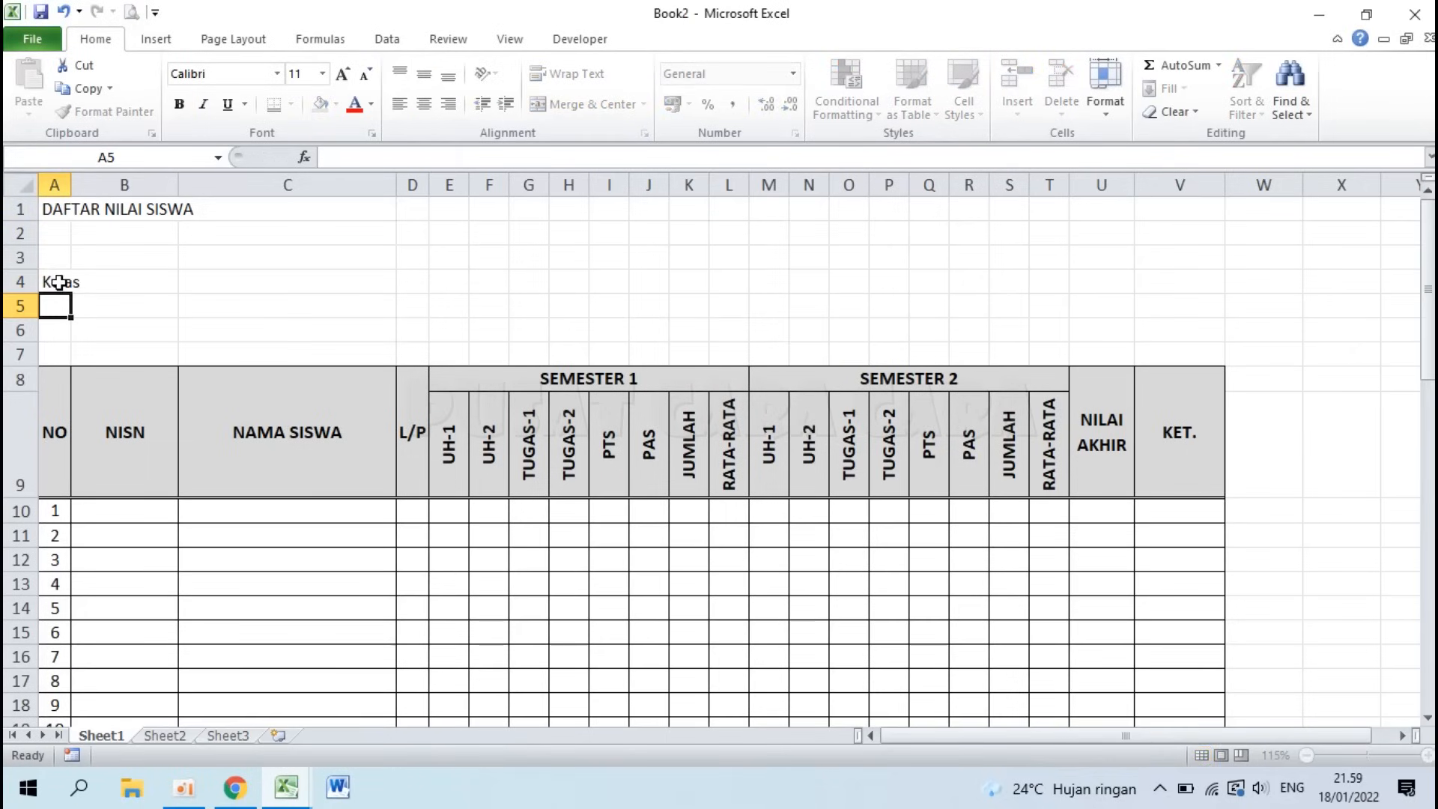
text(Wali Kelas)
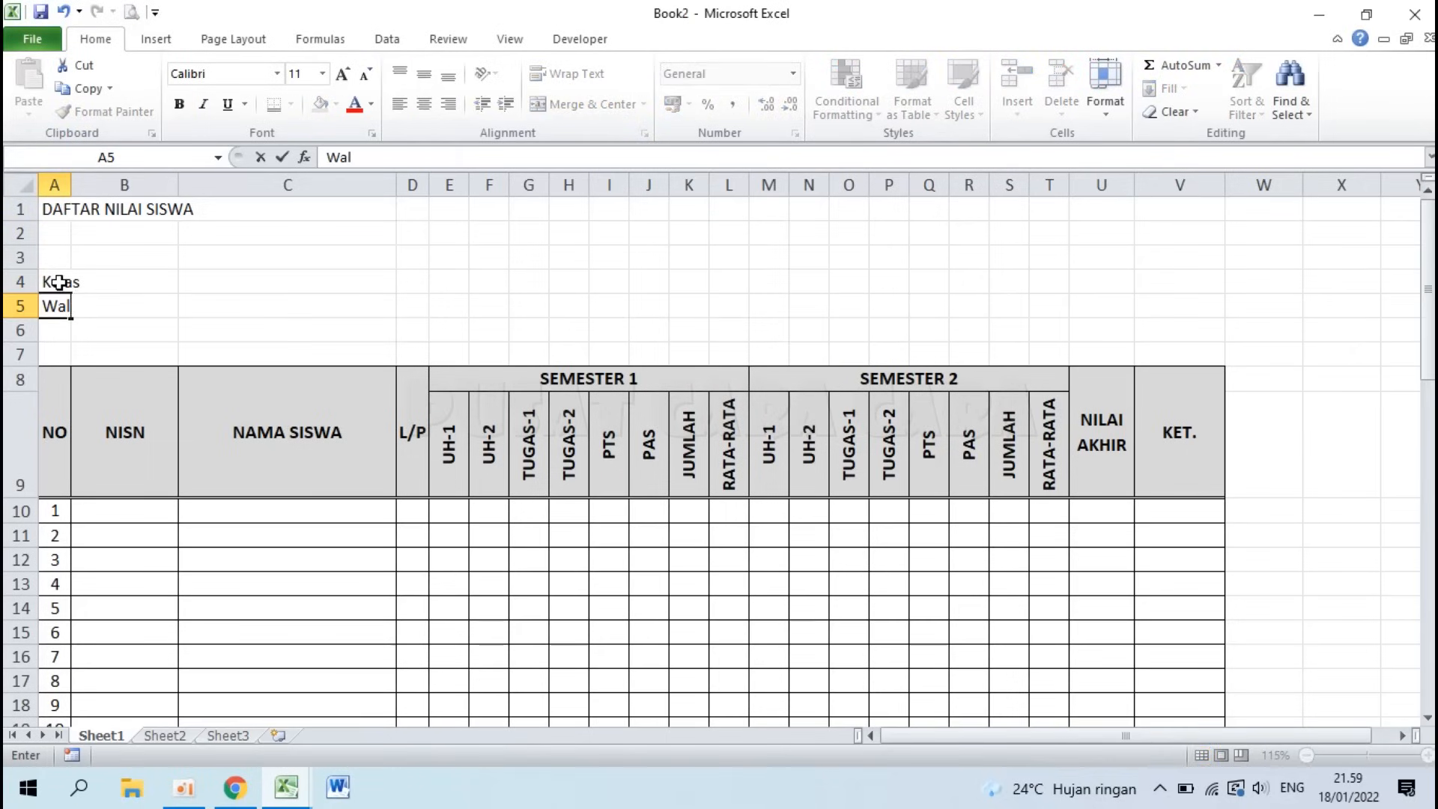
key(Return)
text(Tahun Ajaran)
key(Return)
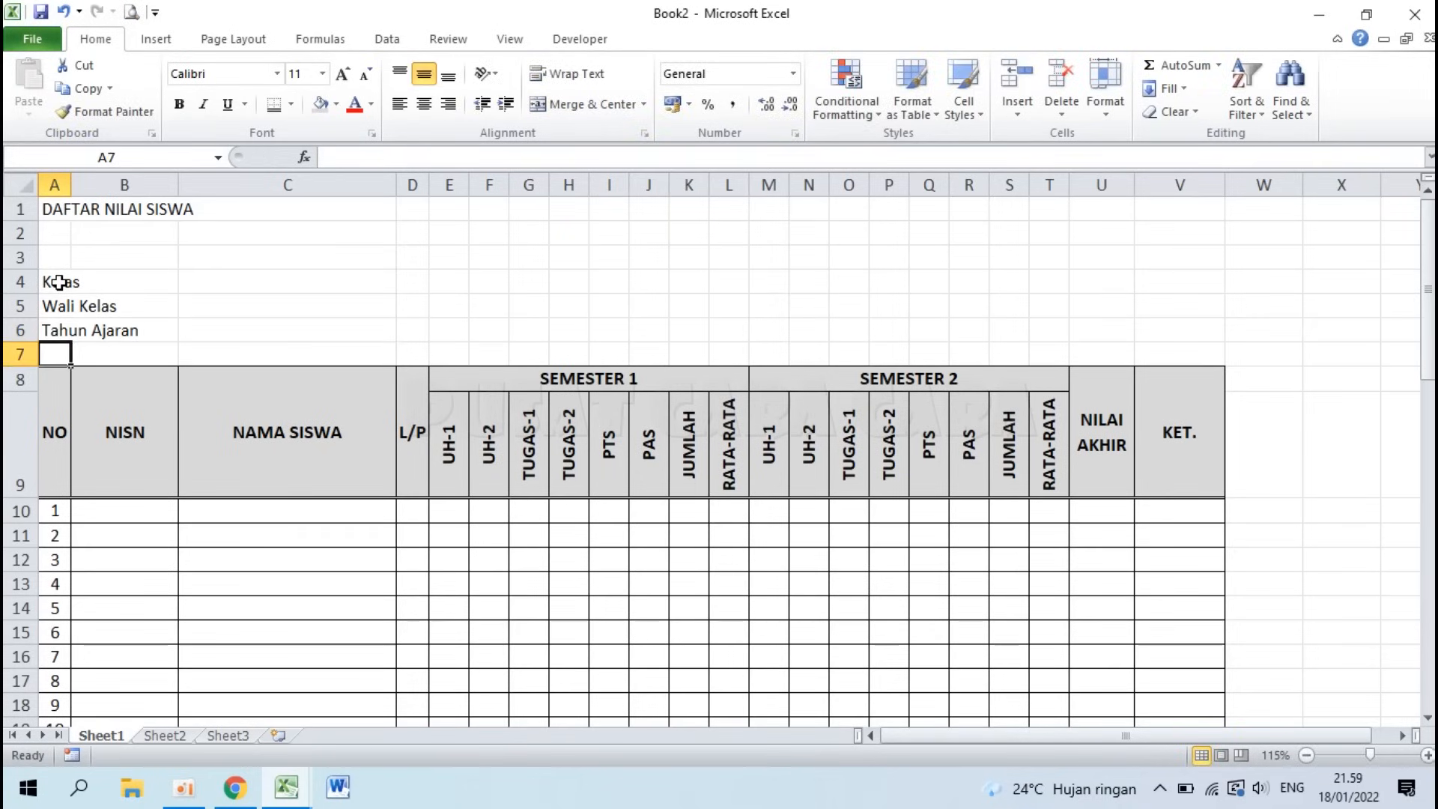
Step: Check the Mata Pelajaran label in the sample workbook, then return to Book2
click(287, 786)
click(227, 702)
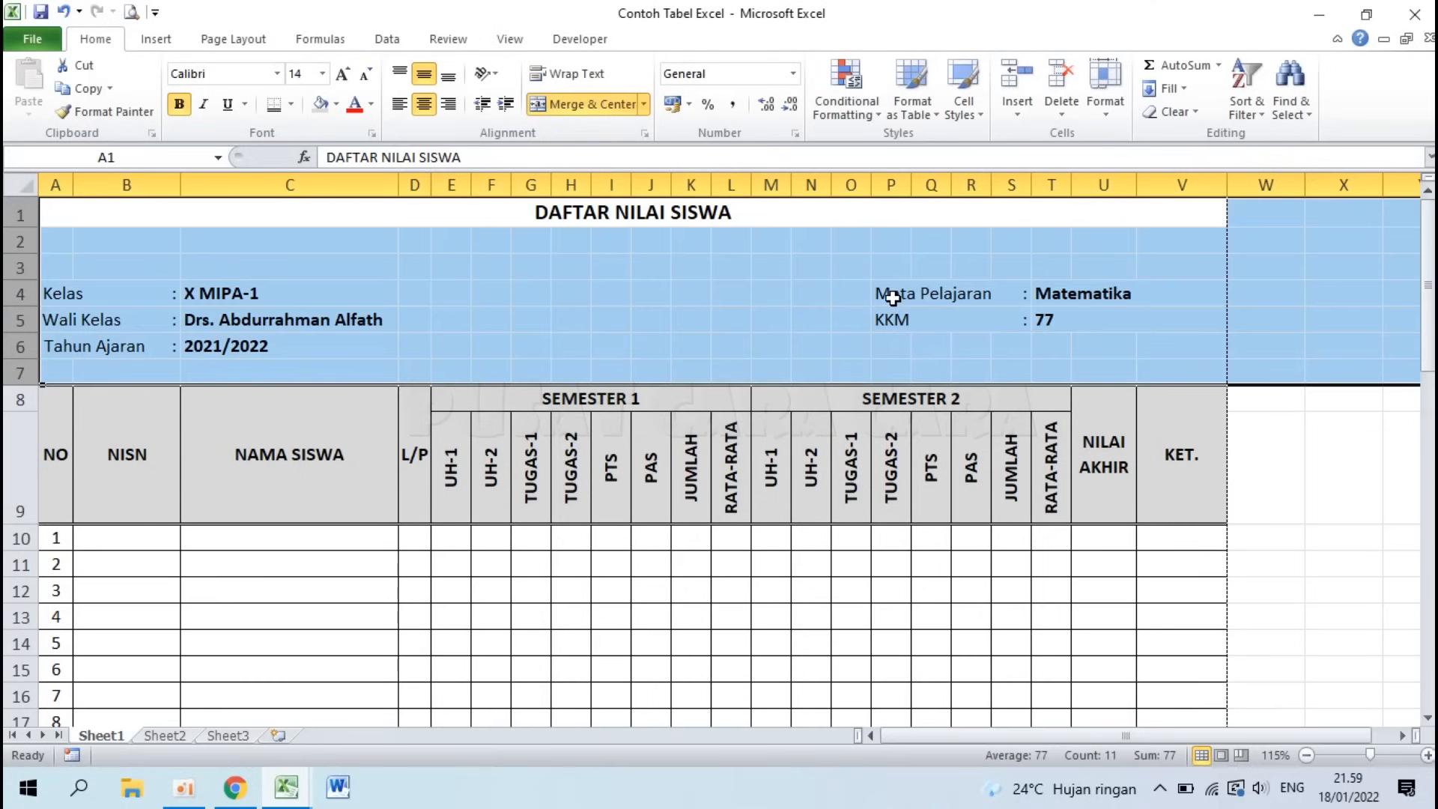
click(892, 297)
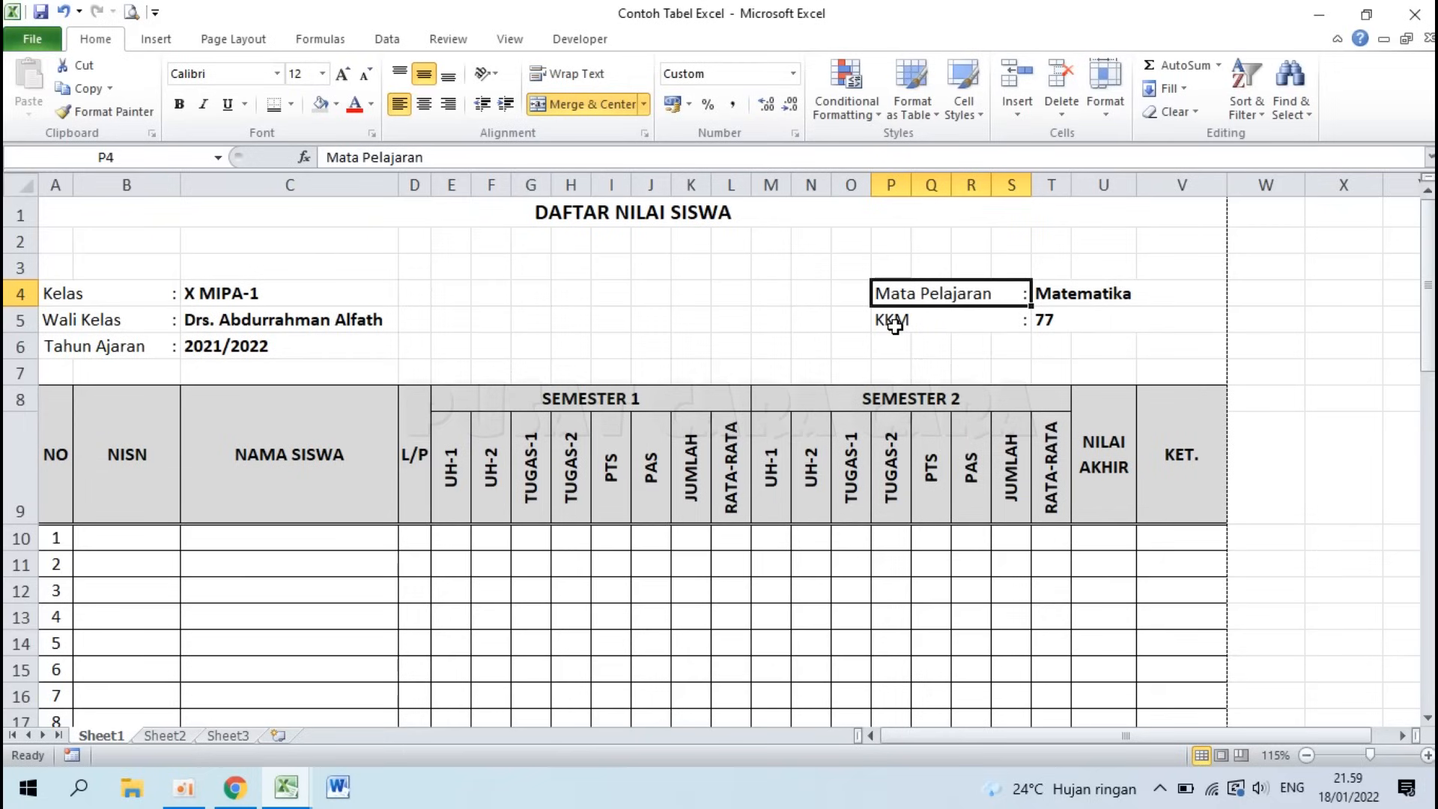
click(287, 786)
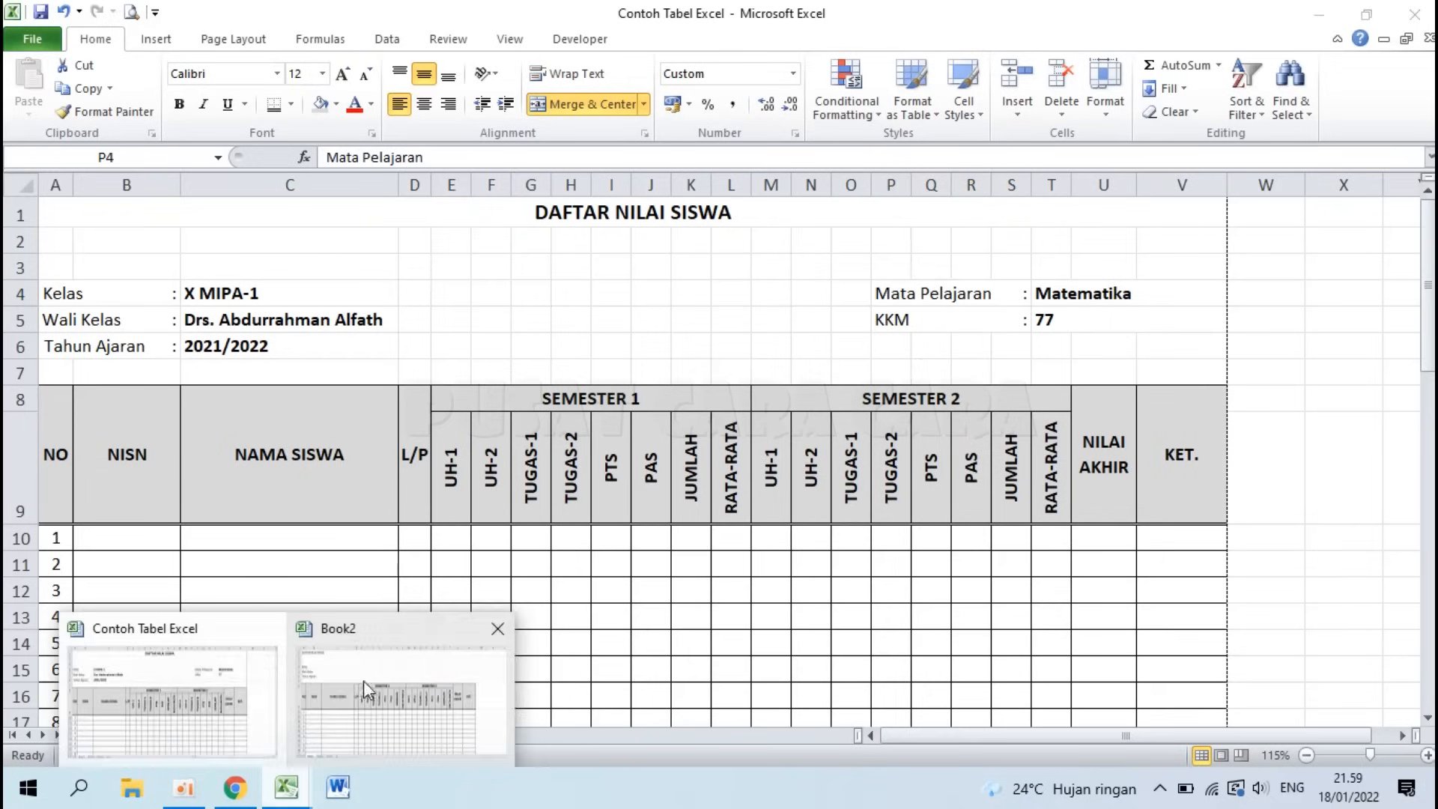
click(364, 681)
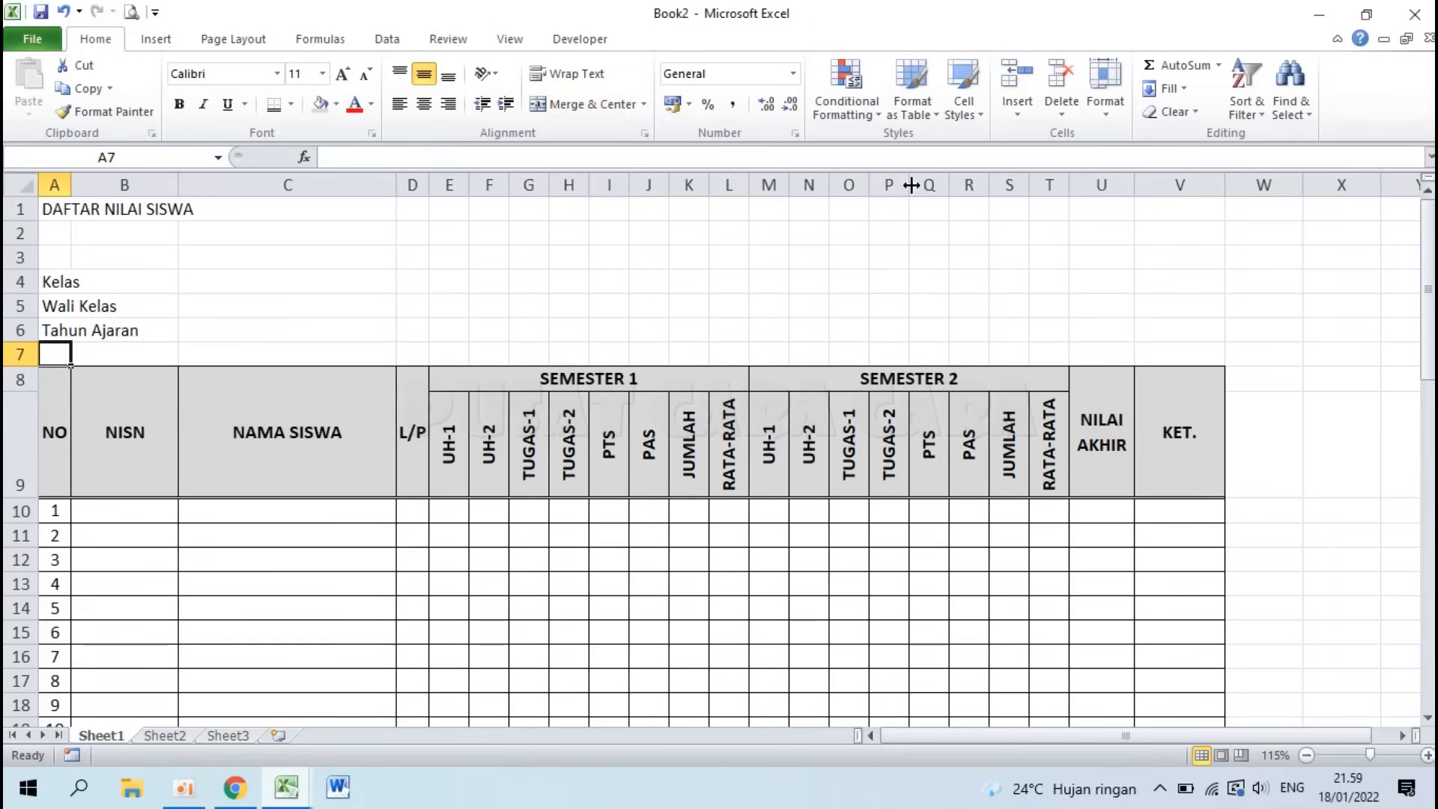
Step: Enter Mata Pelajaran in P4 and KKM in P5
click(887, 284)
text(Mata Pelajaran)
key(Return)
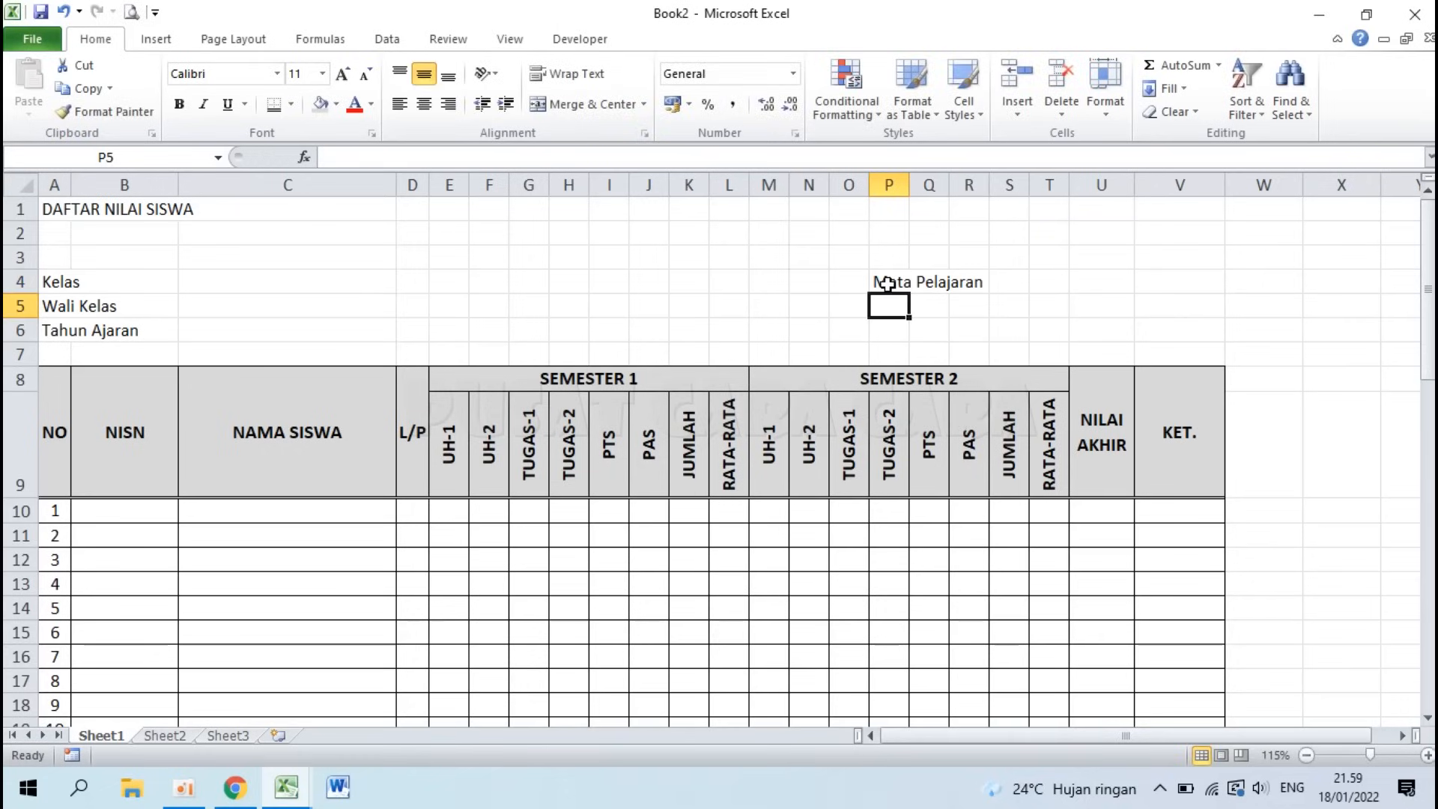
text(KKM)
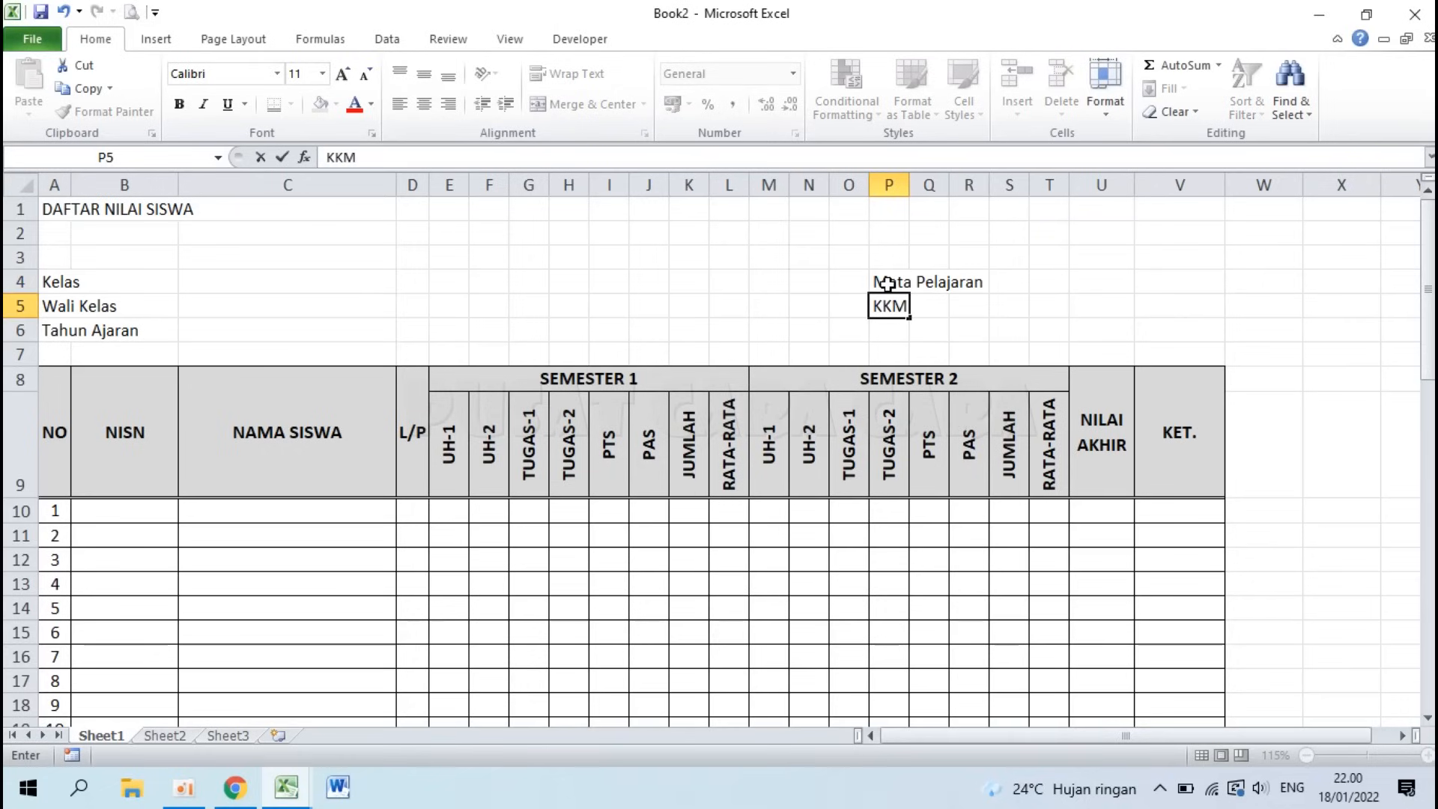
key(Return)
Step: Inspect the sample's merged Kelas, Wali Kelas, Tahun Ajaran and Mata Pelajaran label cells, then return to Book2
click(287, 790)
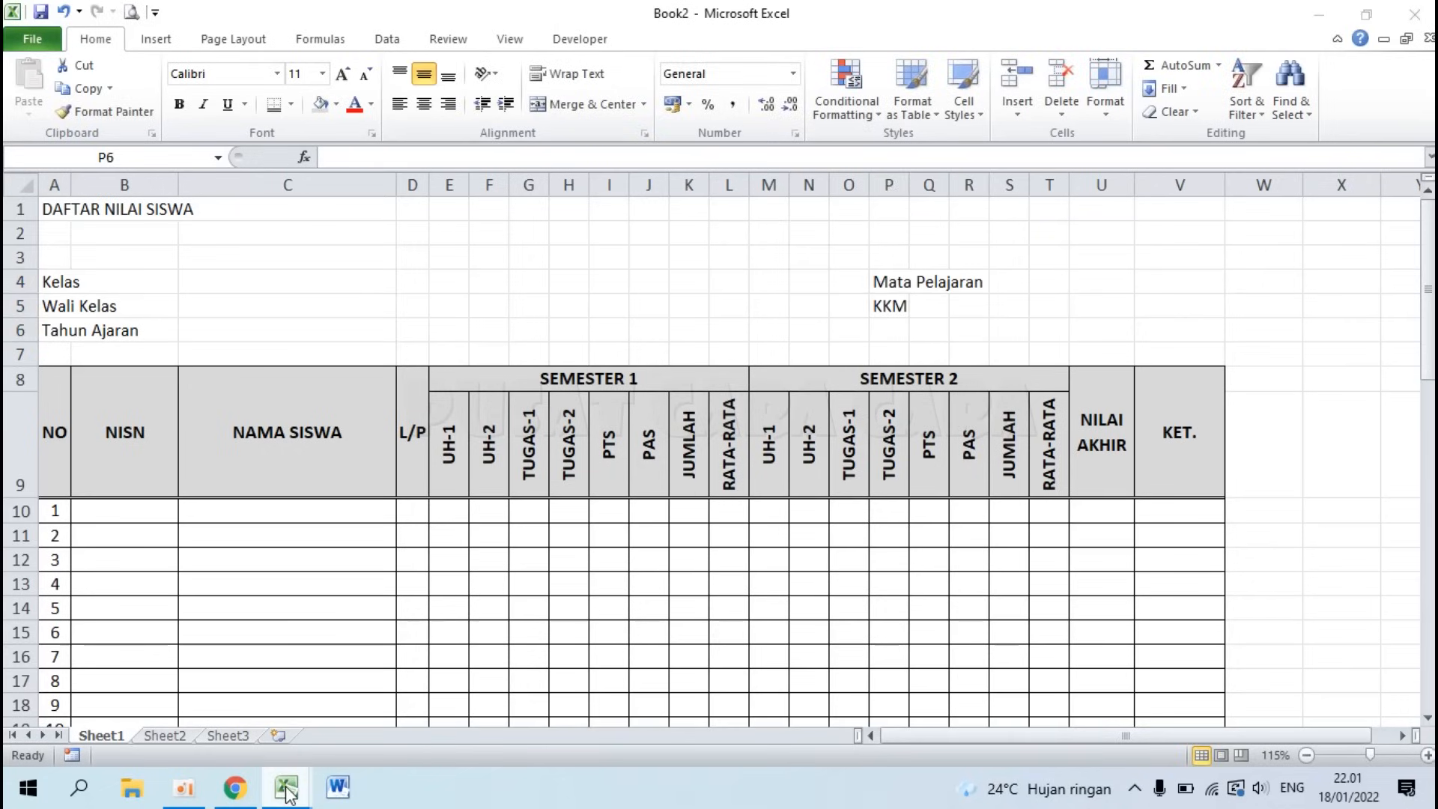
click(178, 695)
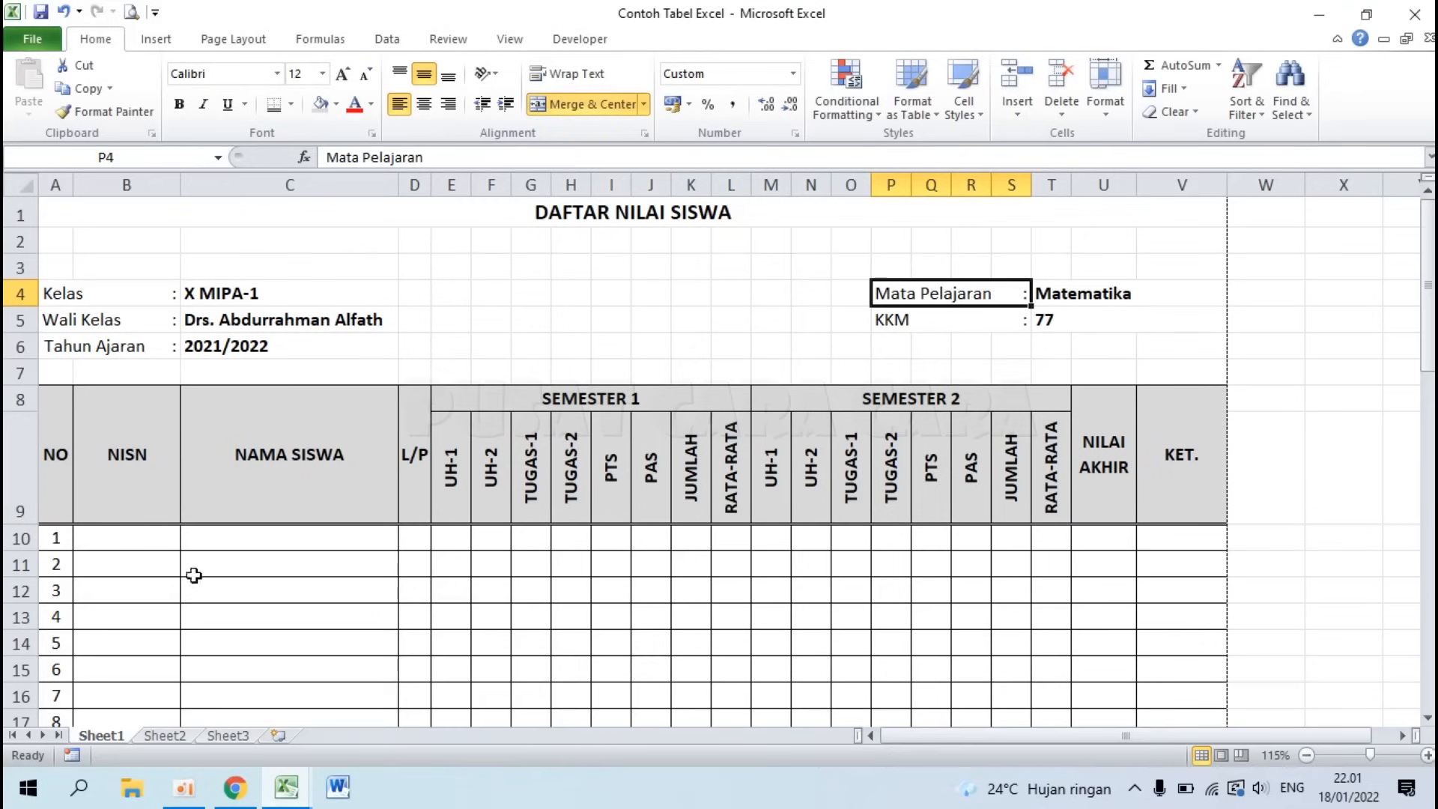
click(159, 291)
click(163, 316)
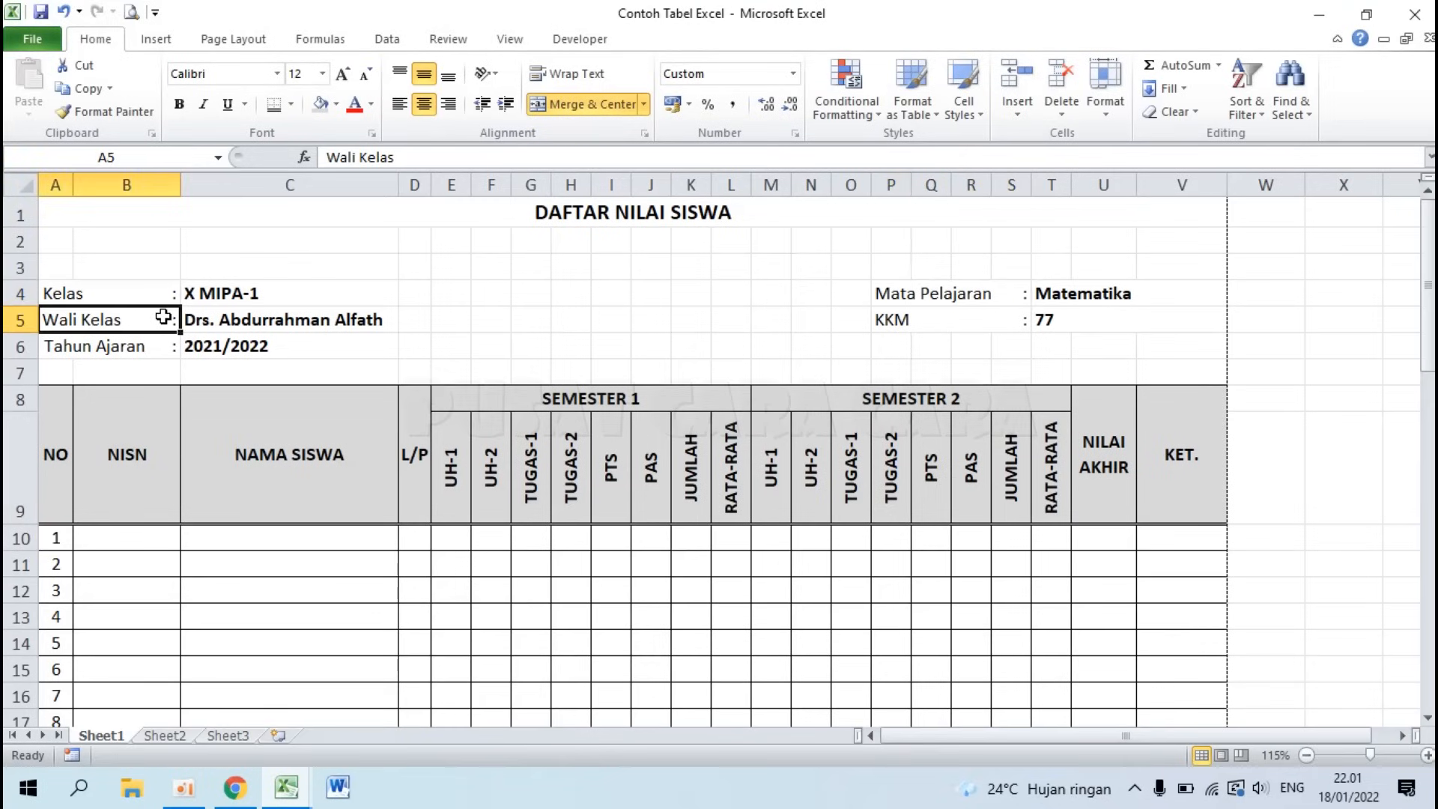
click(164, 352)
click(959, 291)
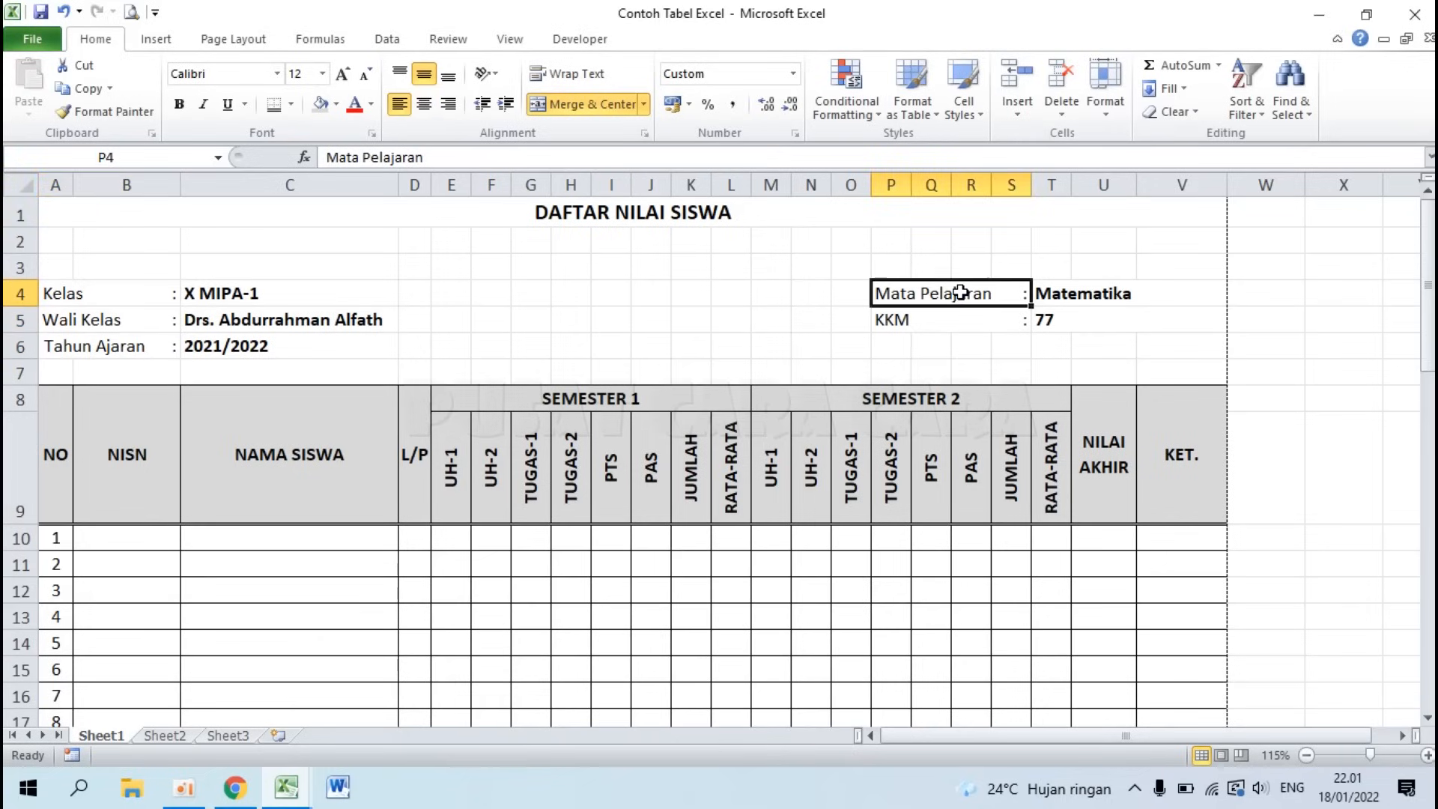
mouse_move(296, 779)
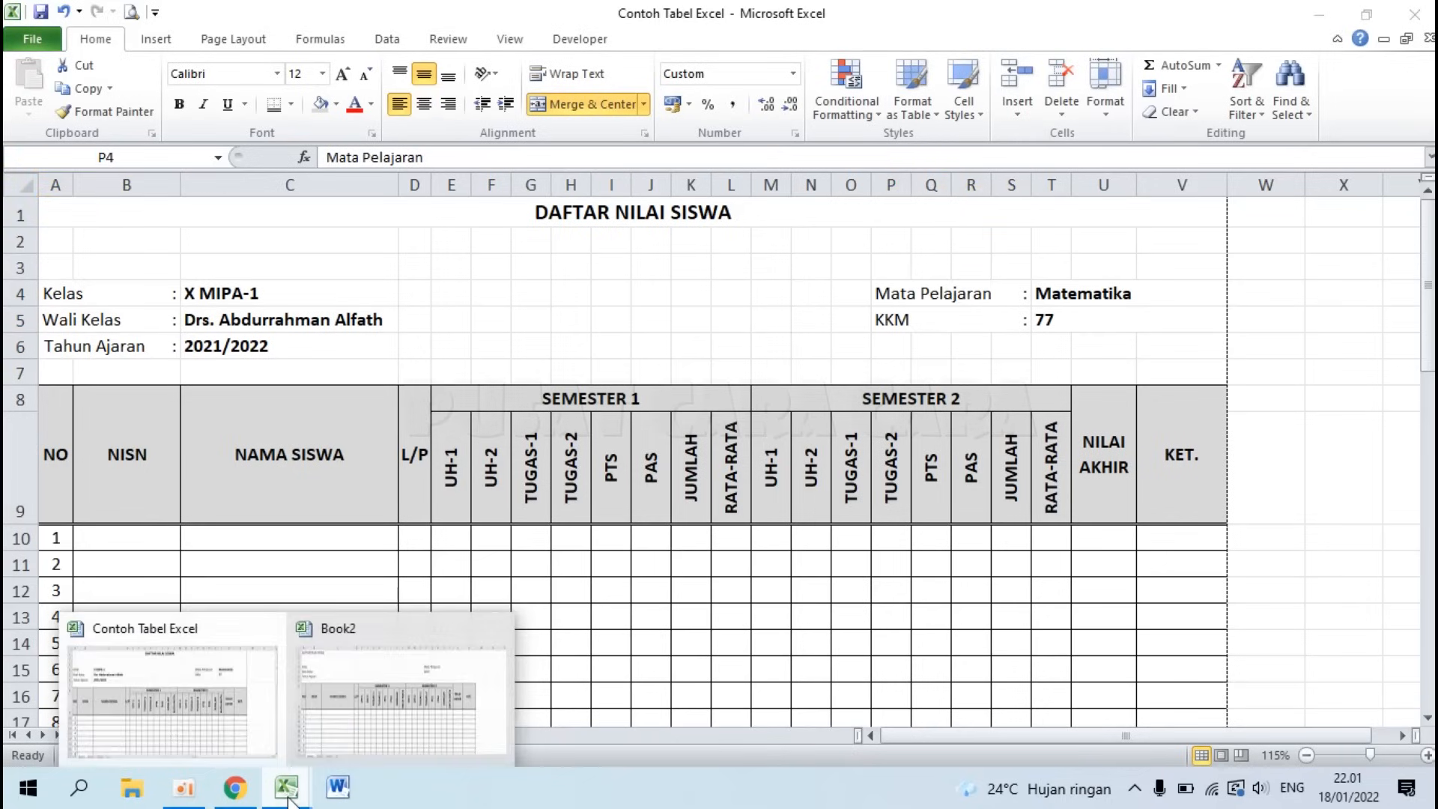
click(402, 680)
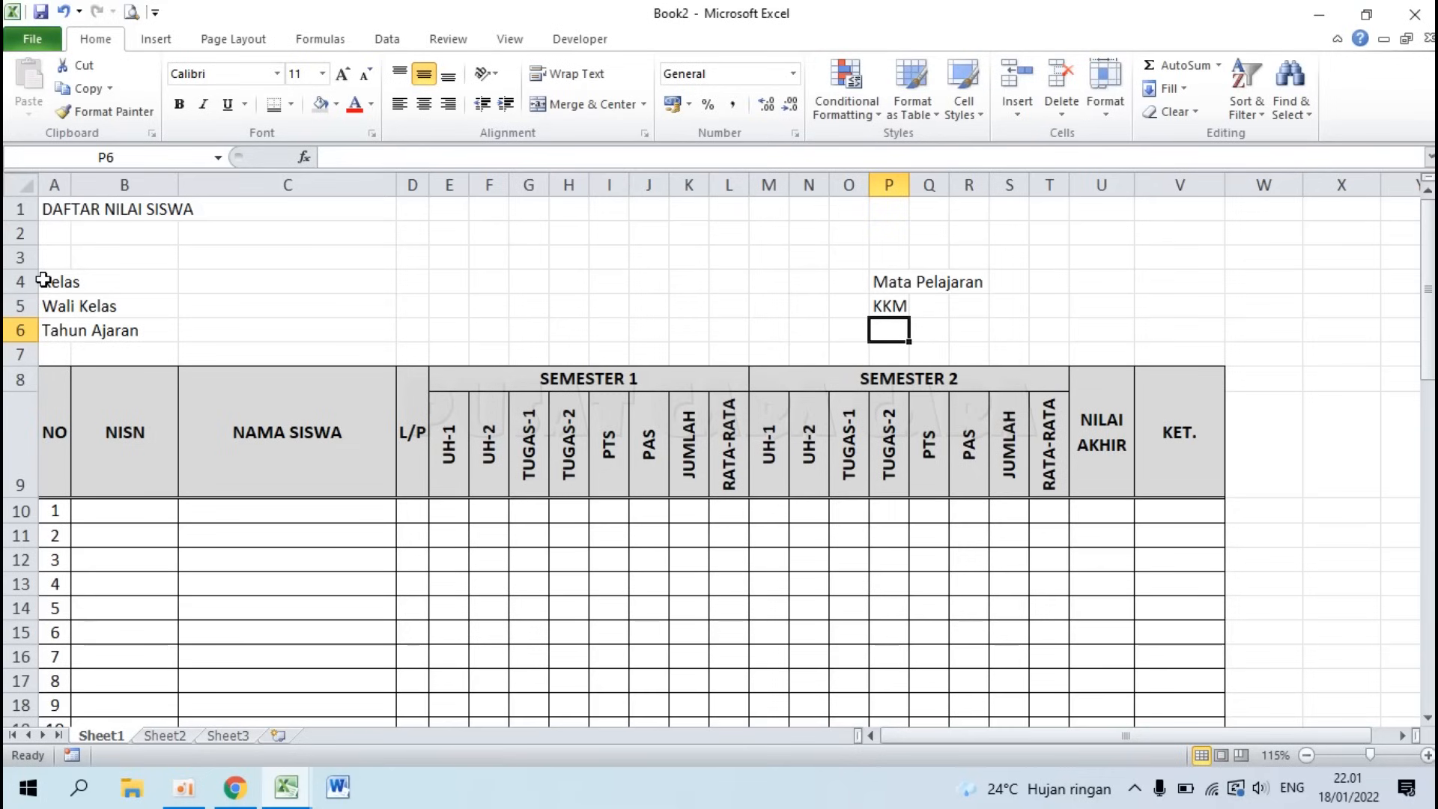
Step: Merge A4:B4 without centering and copy that merge to A5:B5 and A6:B6 with Format Painter
drag(42, 279, 99, 283)
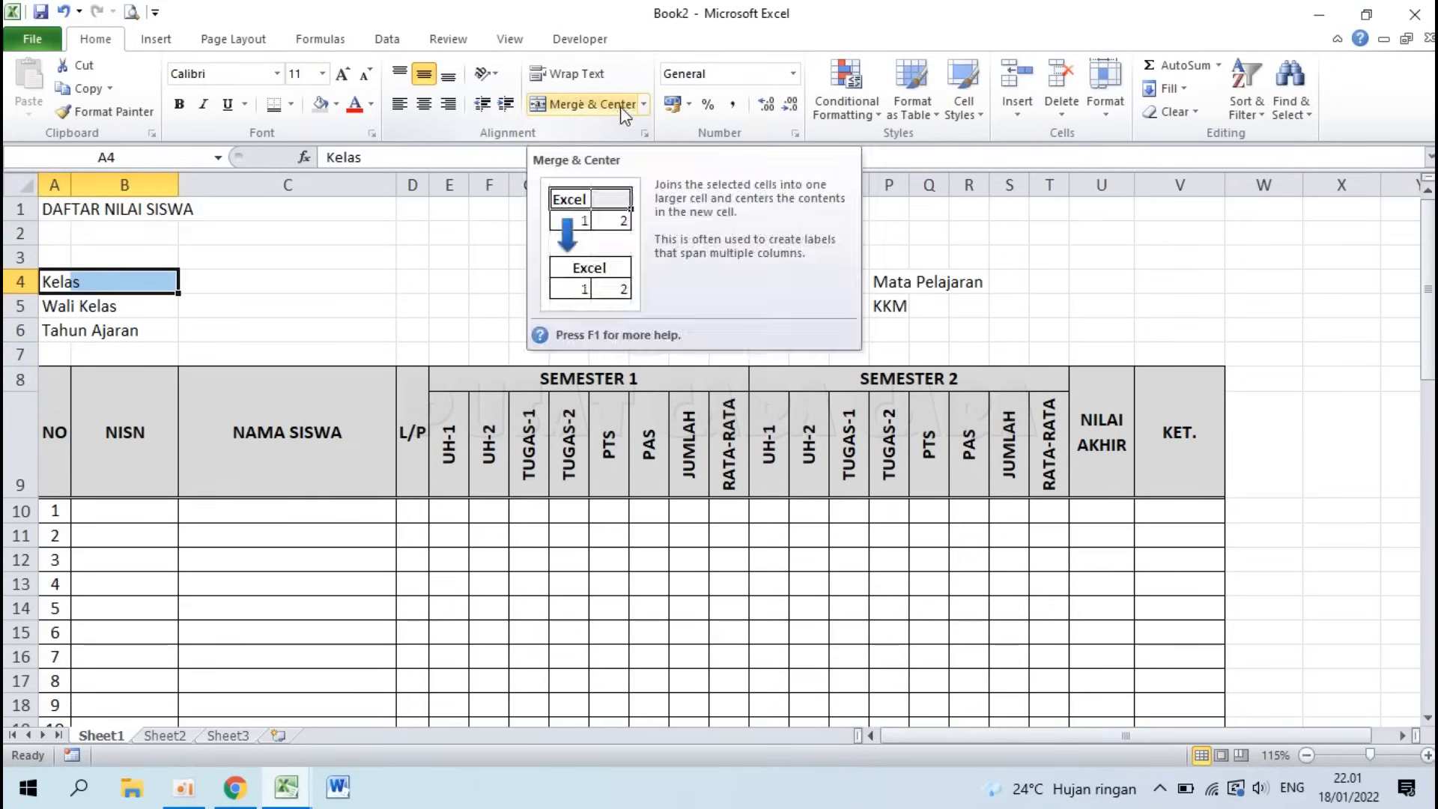
click(644, 105)
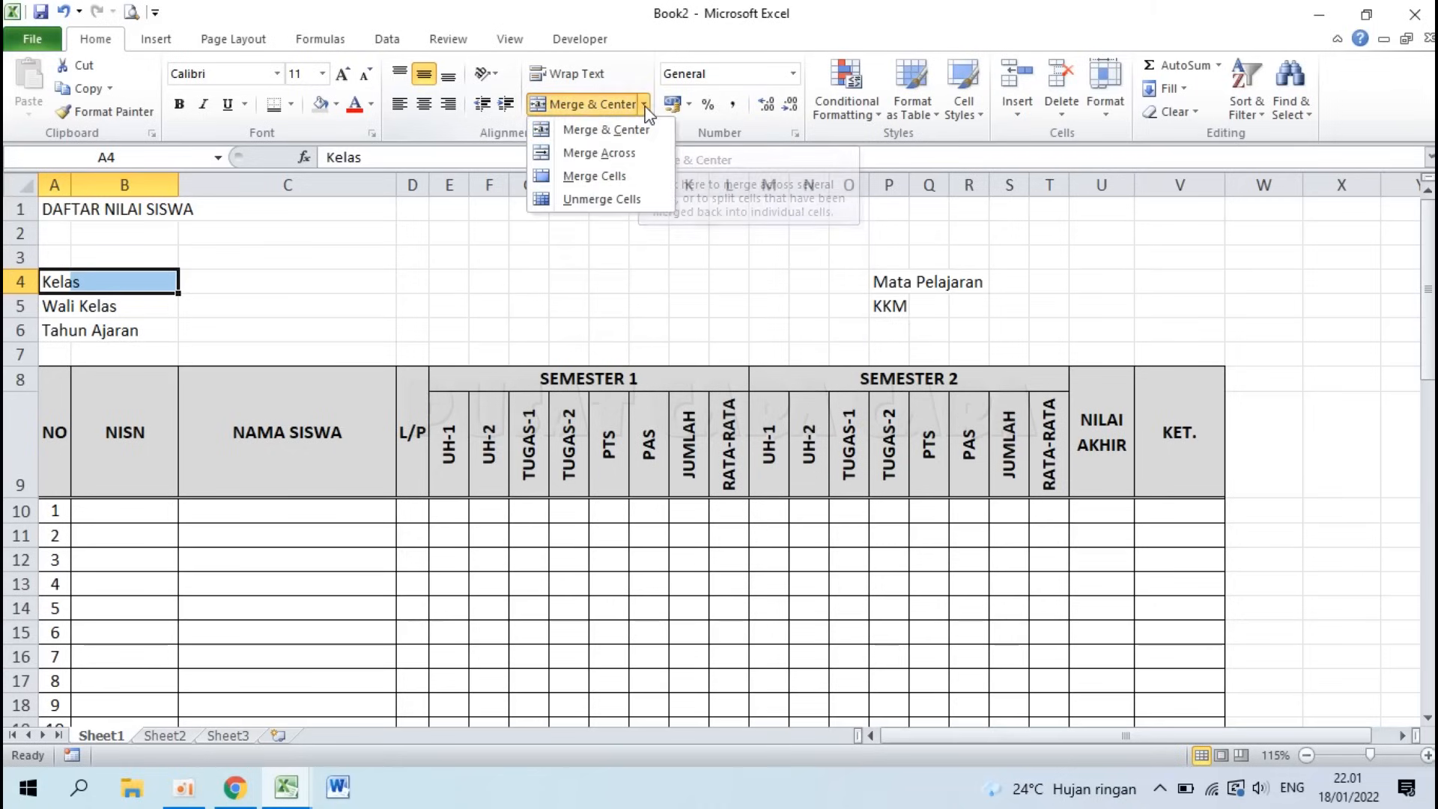
click(631, 178)
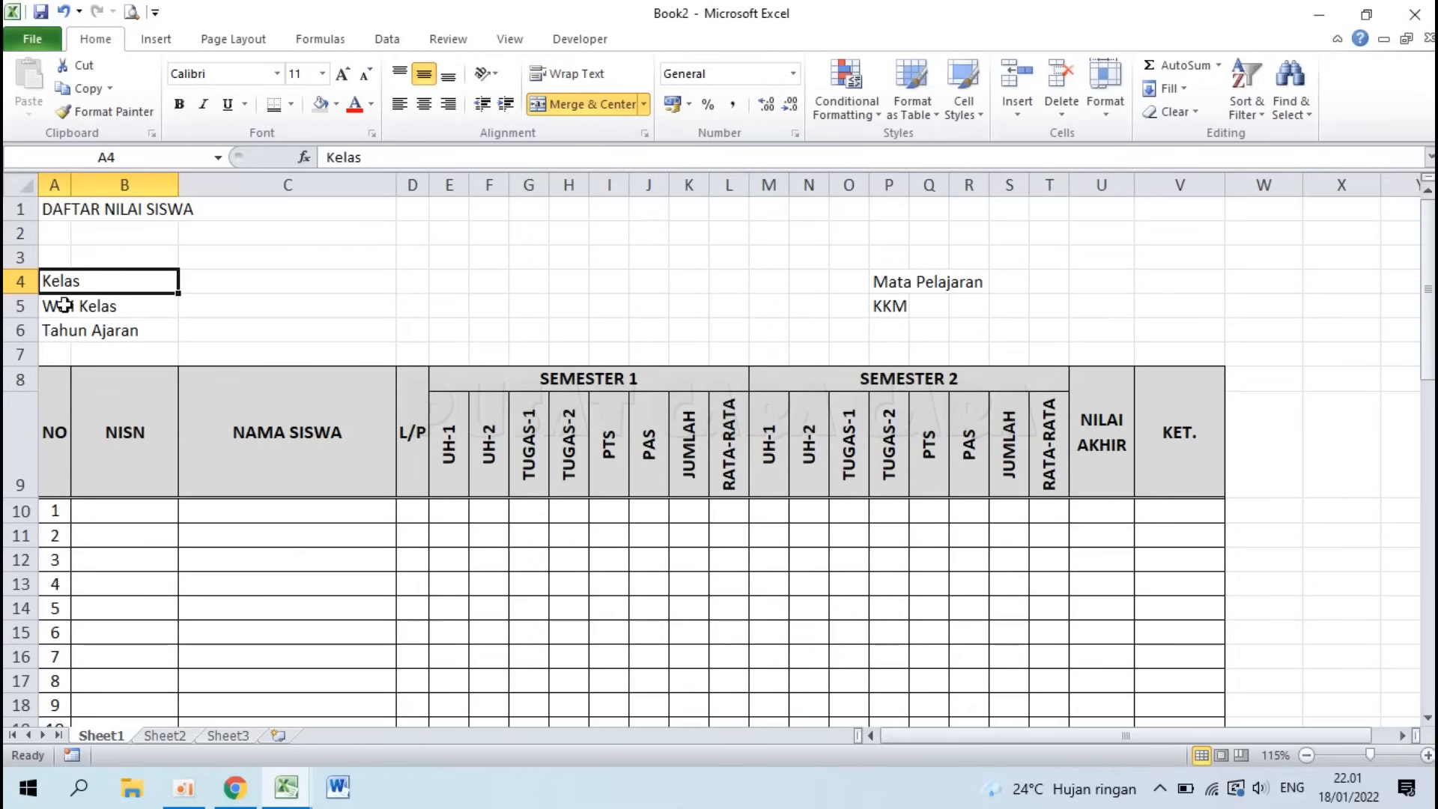
click(112, 112)
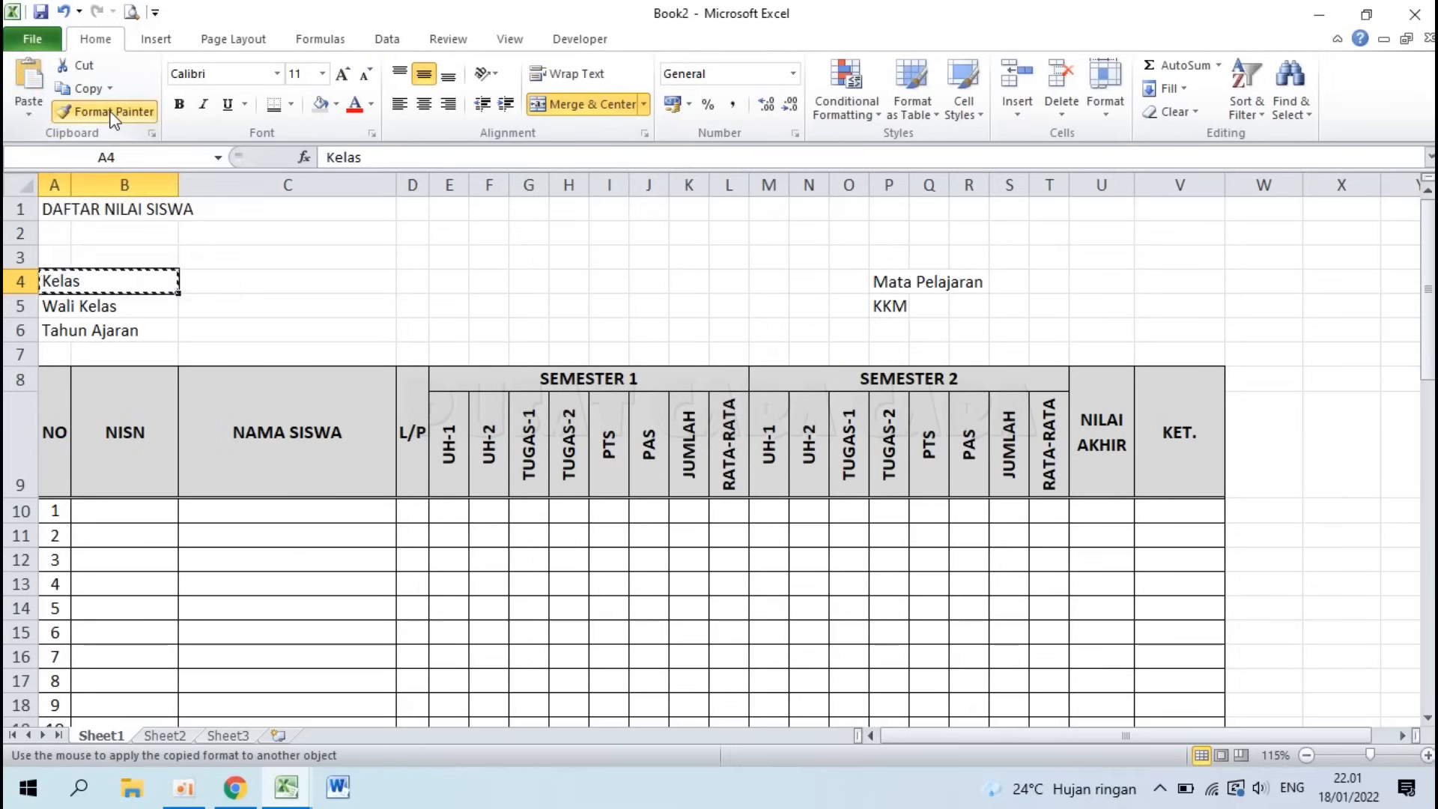
click(54, 305)
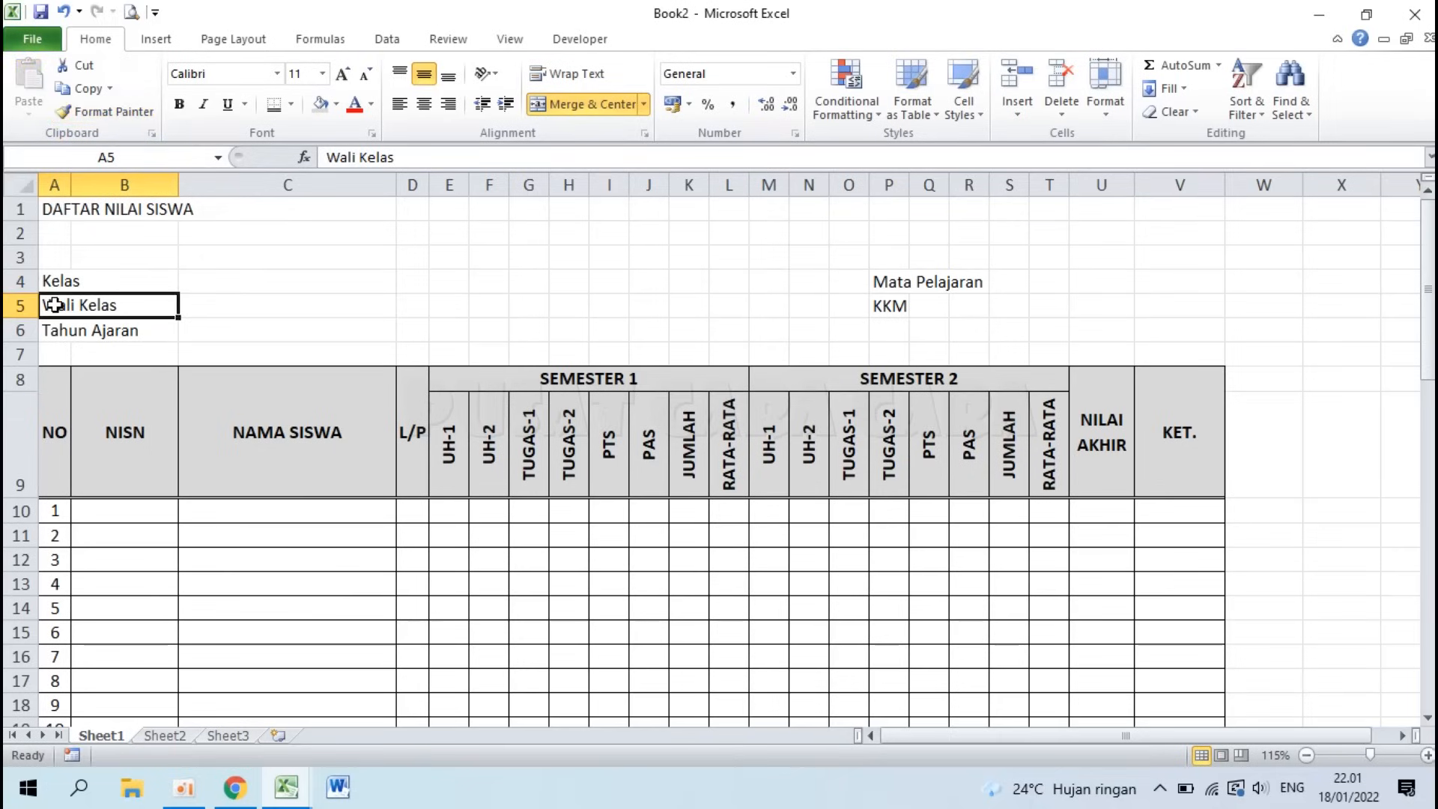
click(112, 111)
click(56, 329)
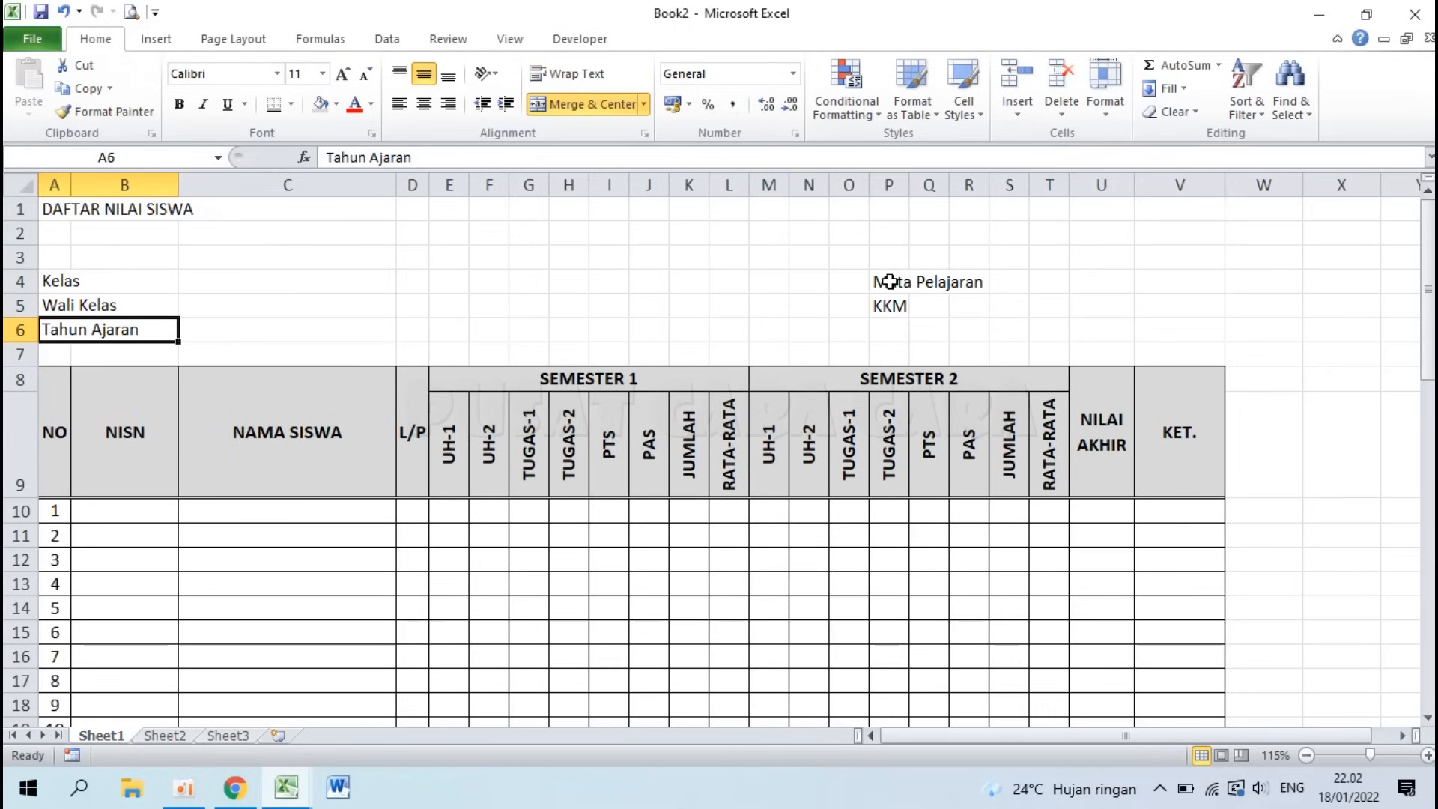
Step: Merge P4:S4 without centering and copy that merge to the KKM row P5:S5
drag(889, 282, 1011, 282)
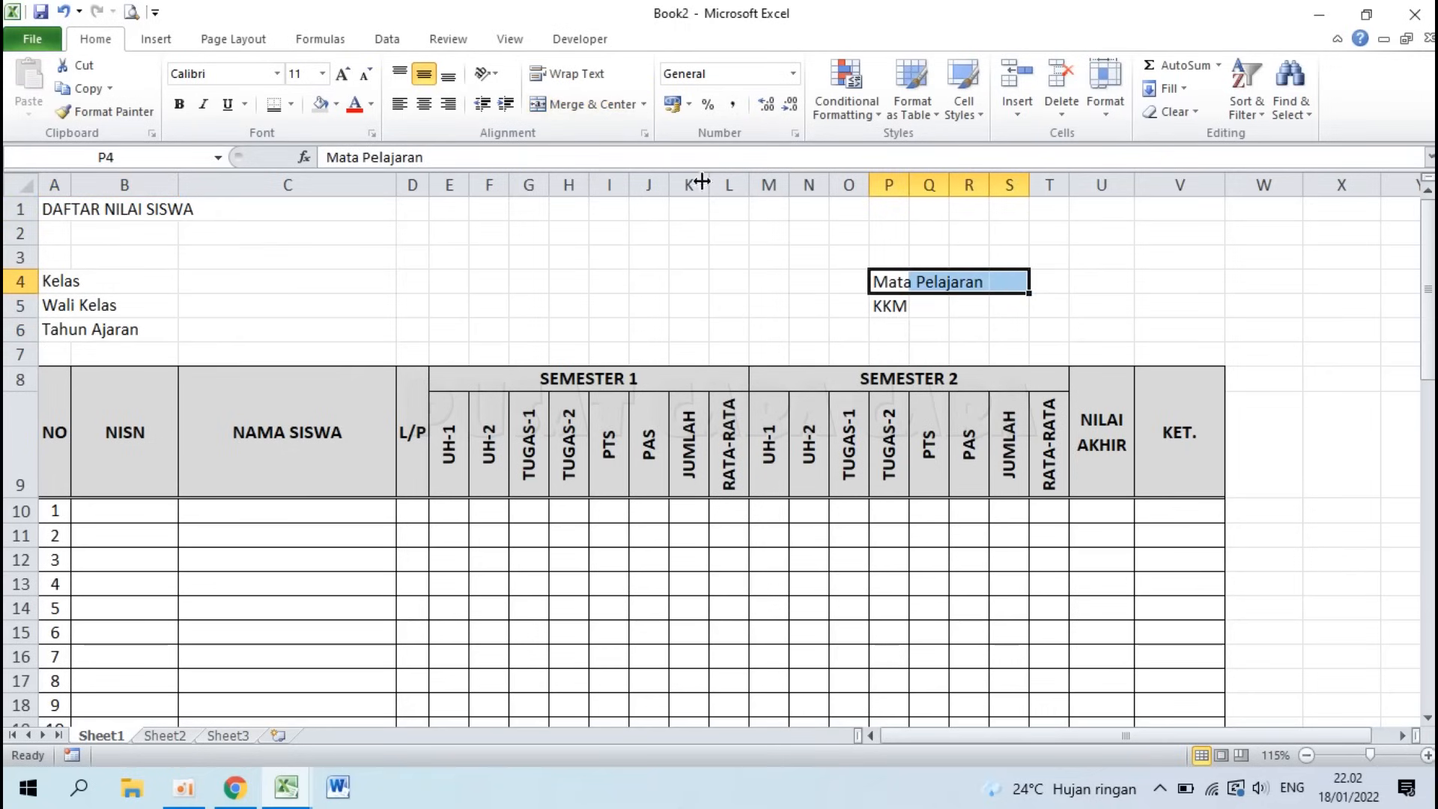
click(645, 107)
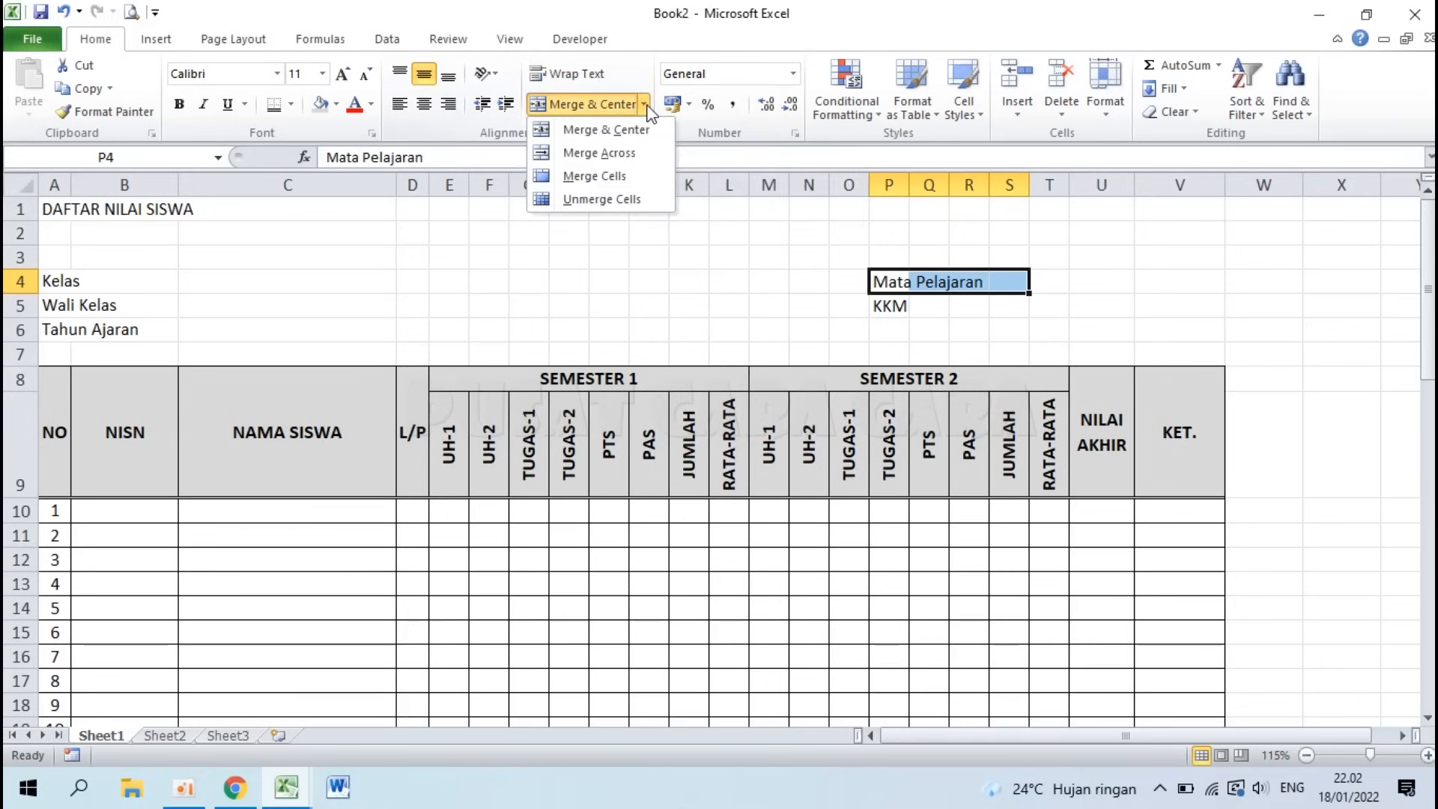
click(599, 177)
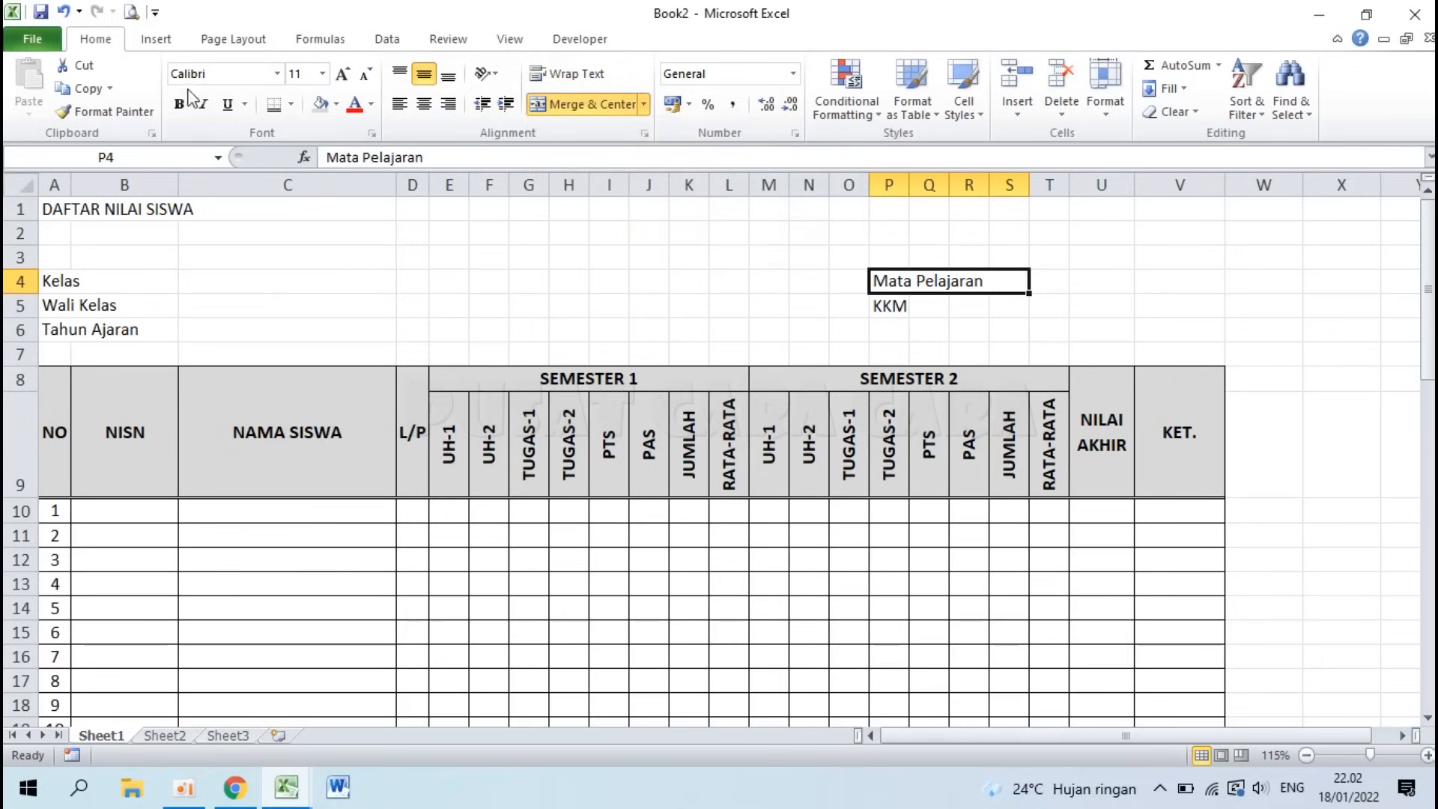
click(119, 115)
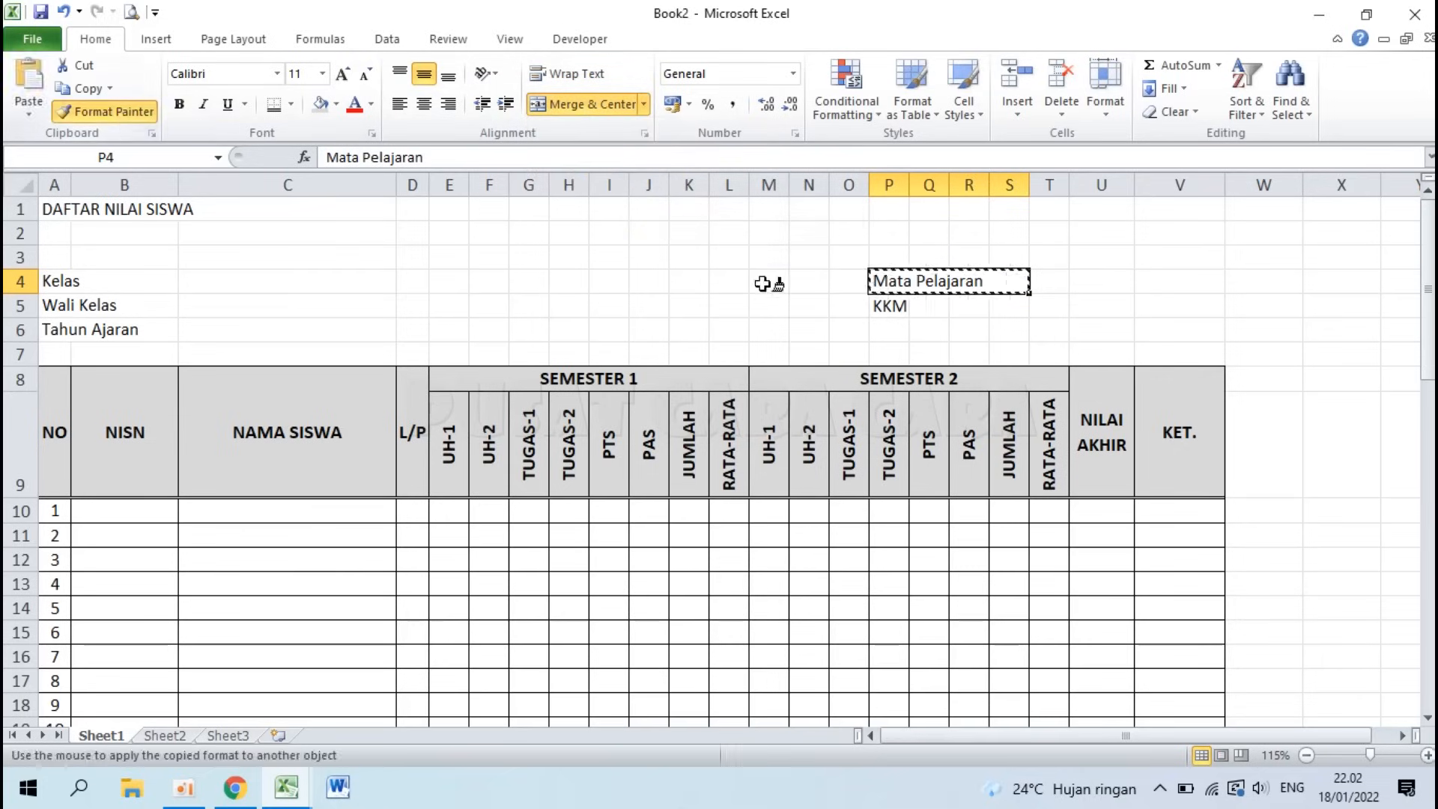
click(891, 306)
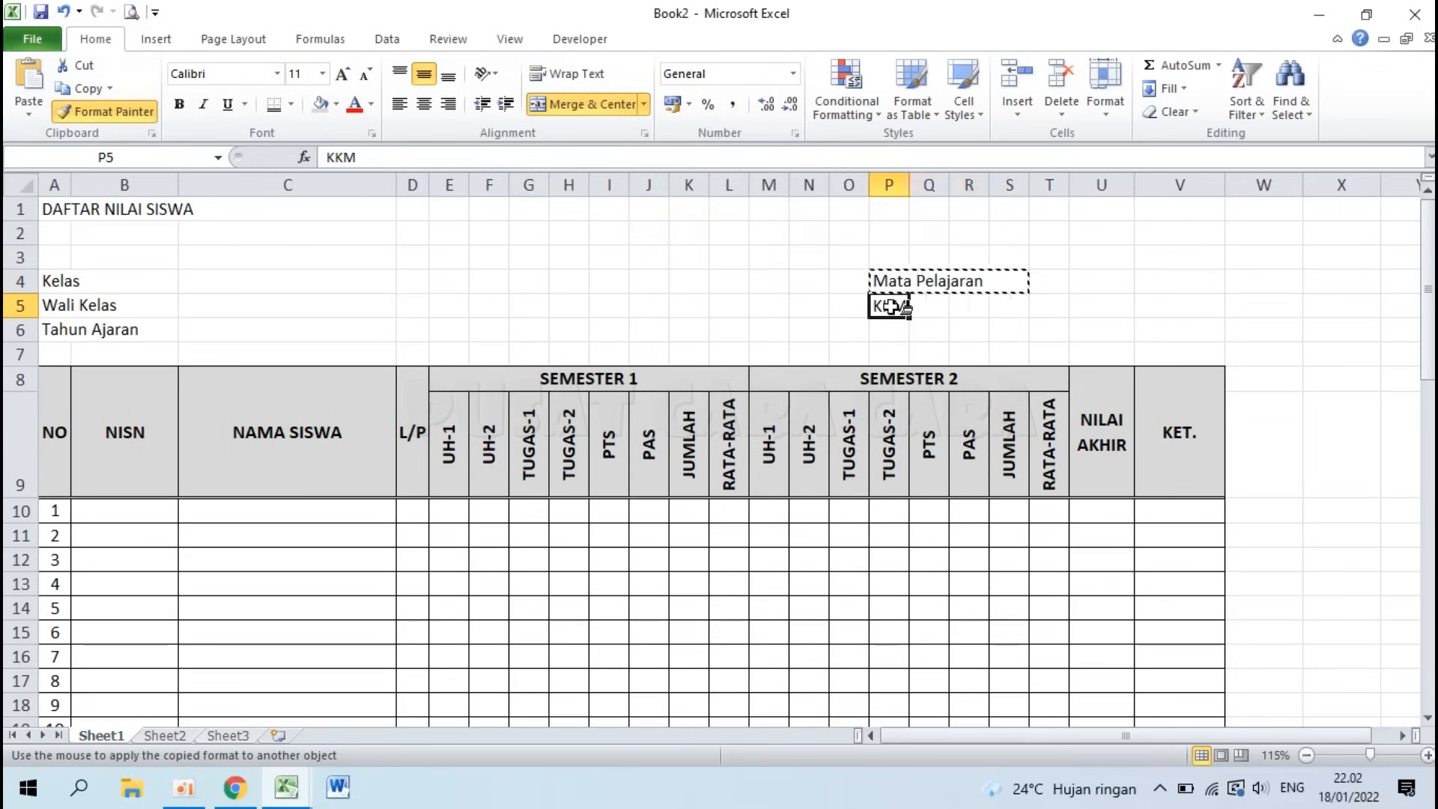
click(485, 288)
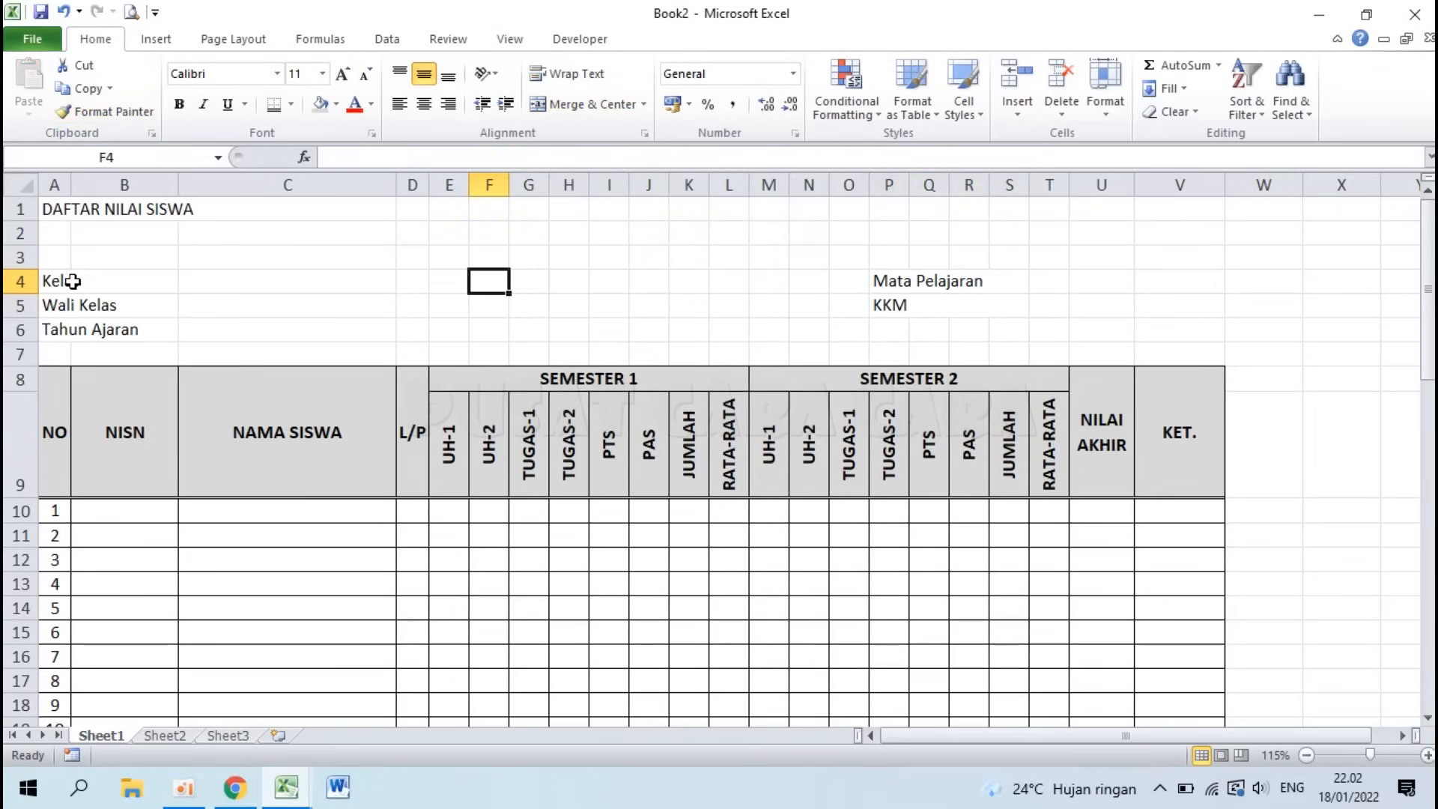
Step: Give A4:B6 the custom number format @* ":" so each label ends with a right-aligned colon
click(253, 386)
drag(60, 281, 73, 324)
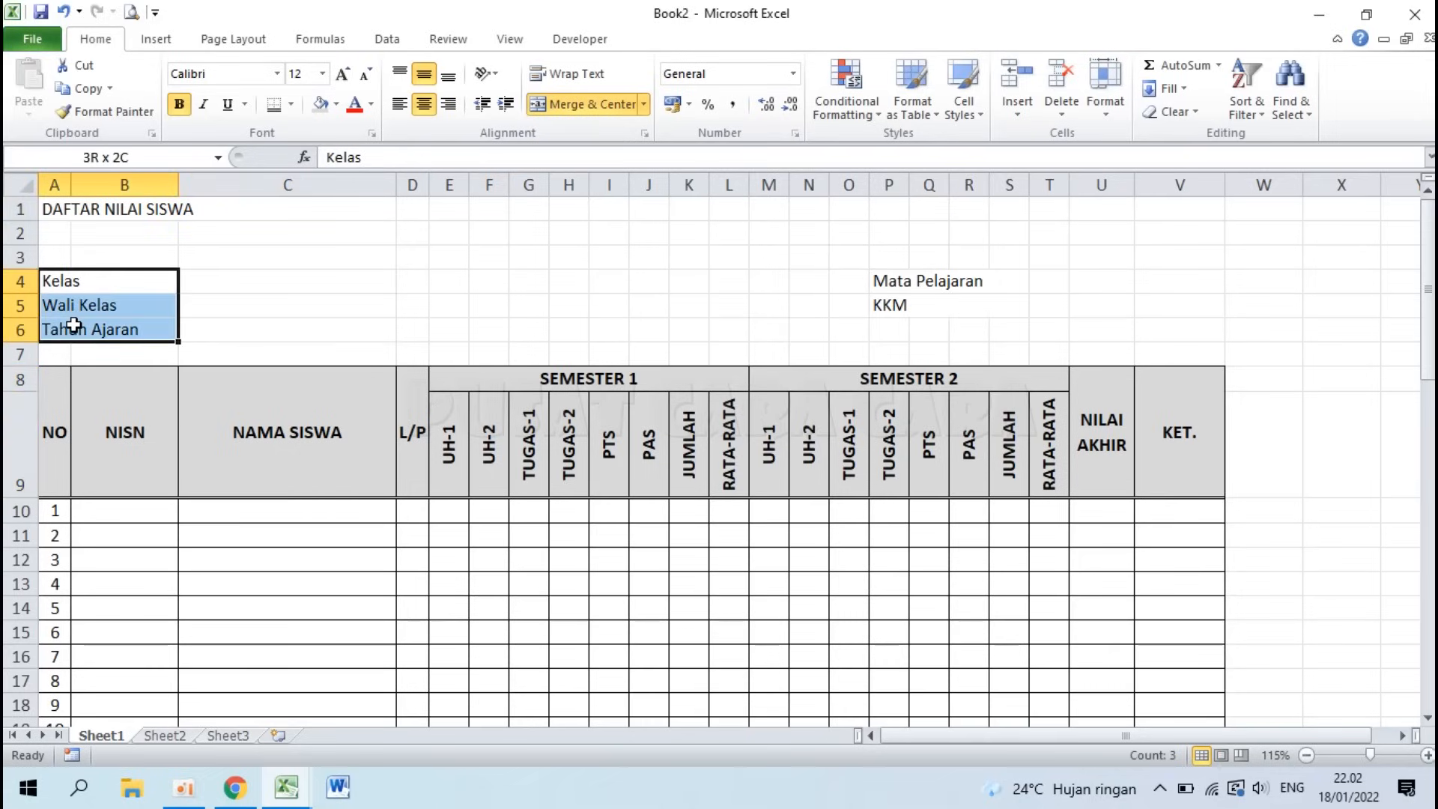
drag(73, 324, 74, 326)
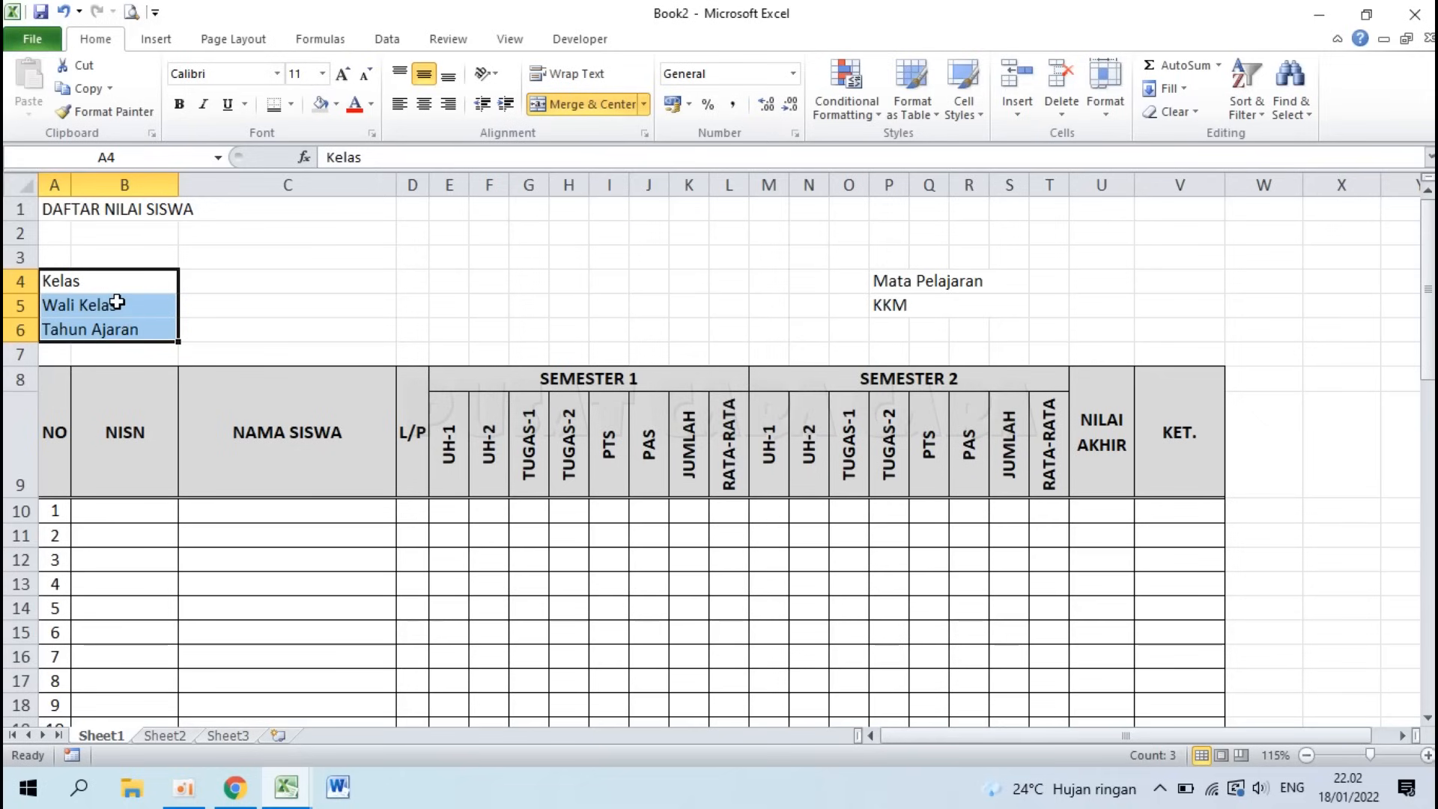
right_click(118, 303)
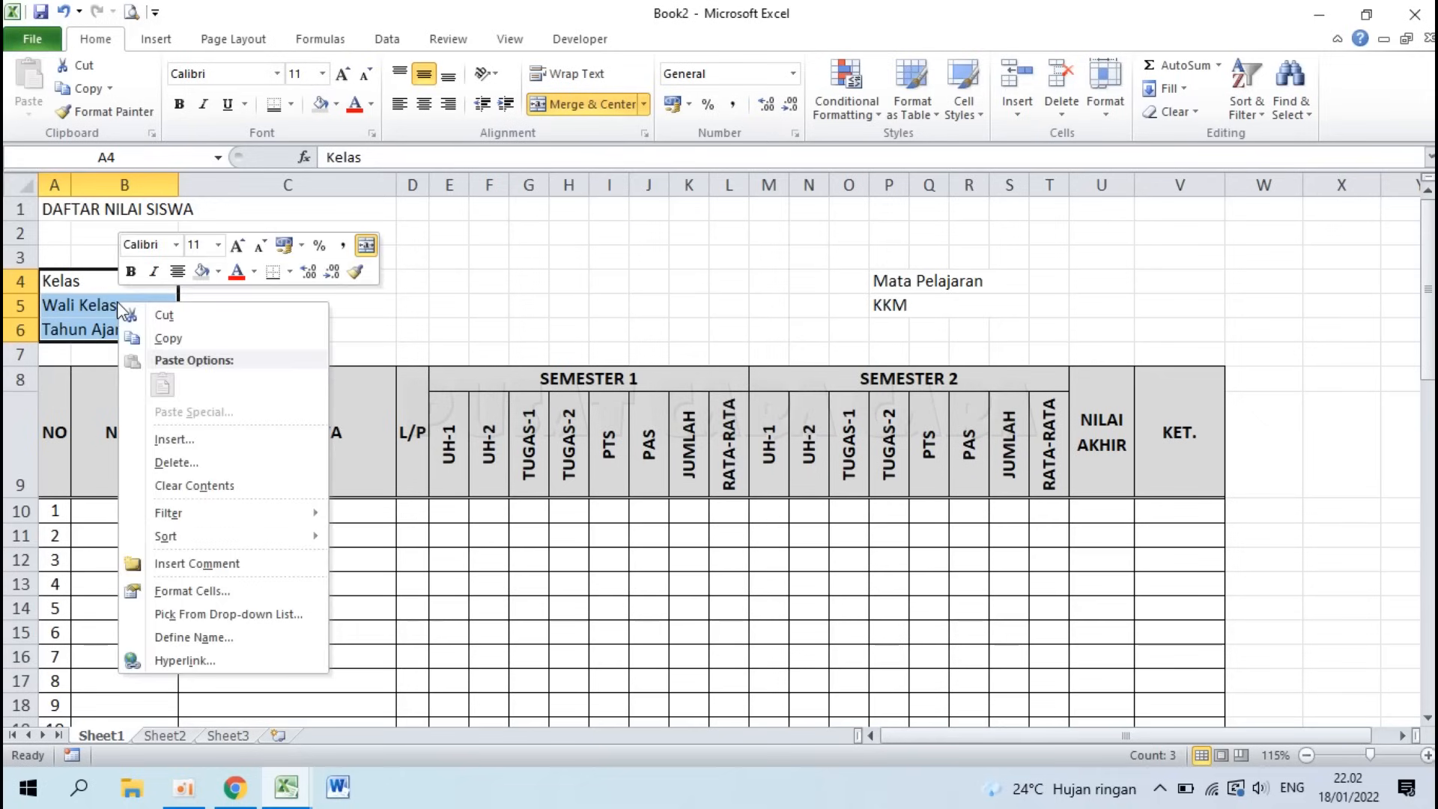
click(250, 596)
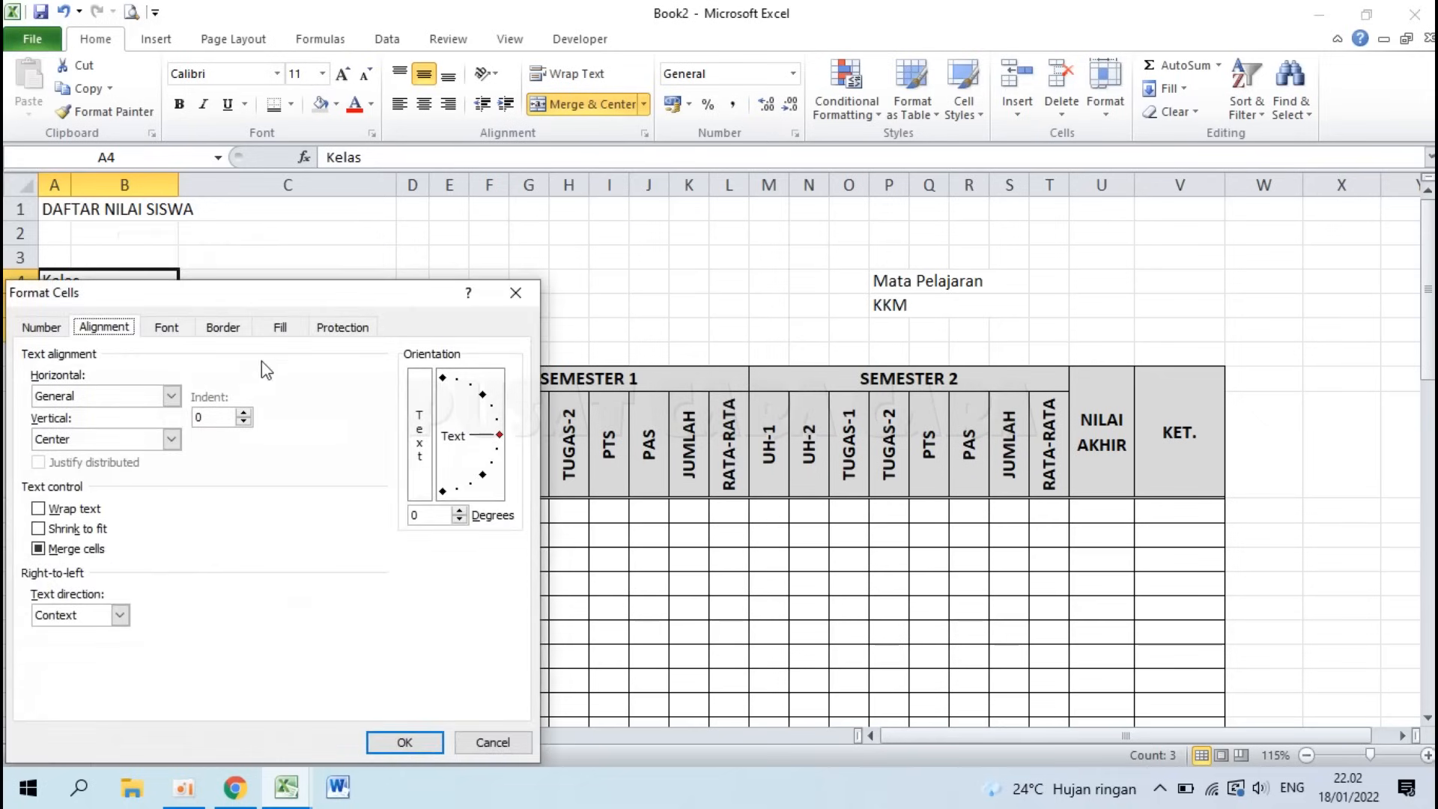
drag(321, 292, 607, 132)
click(324, 164)
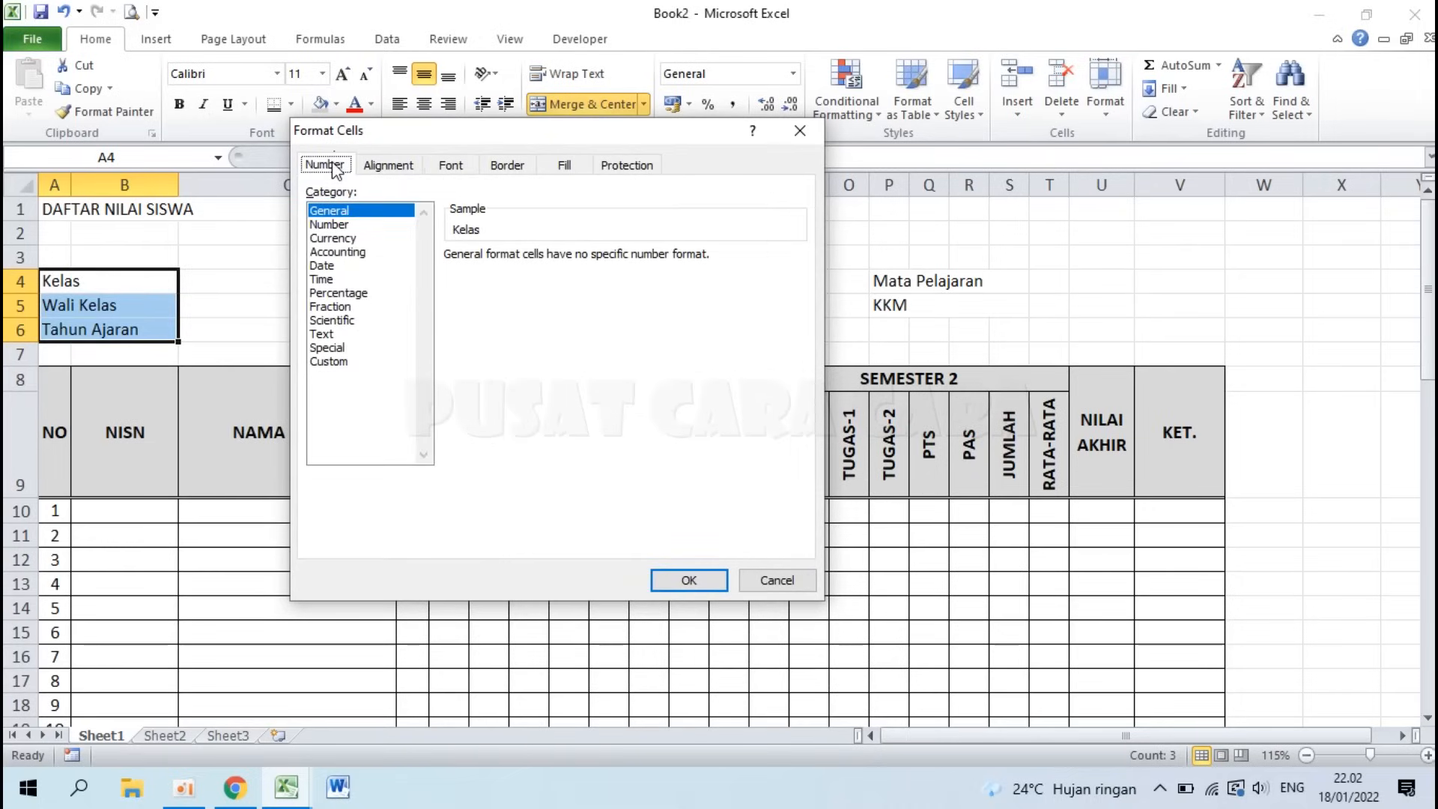
click(355, 364)
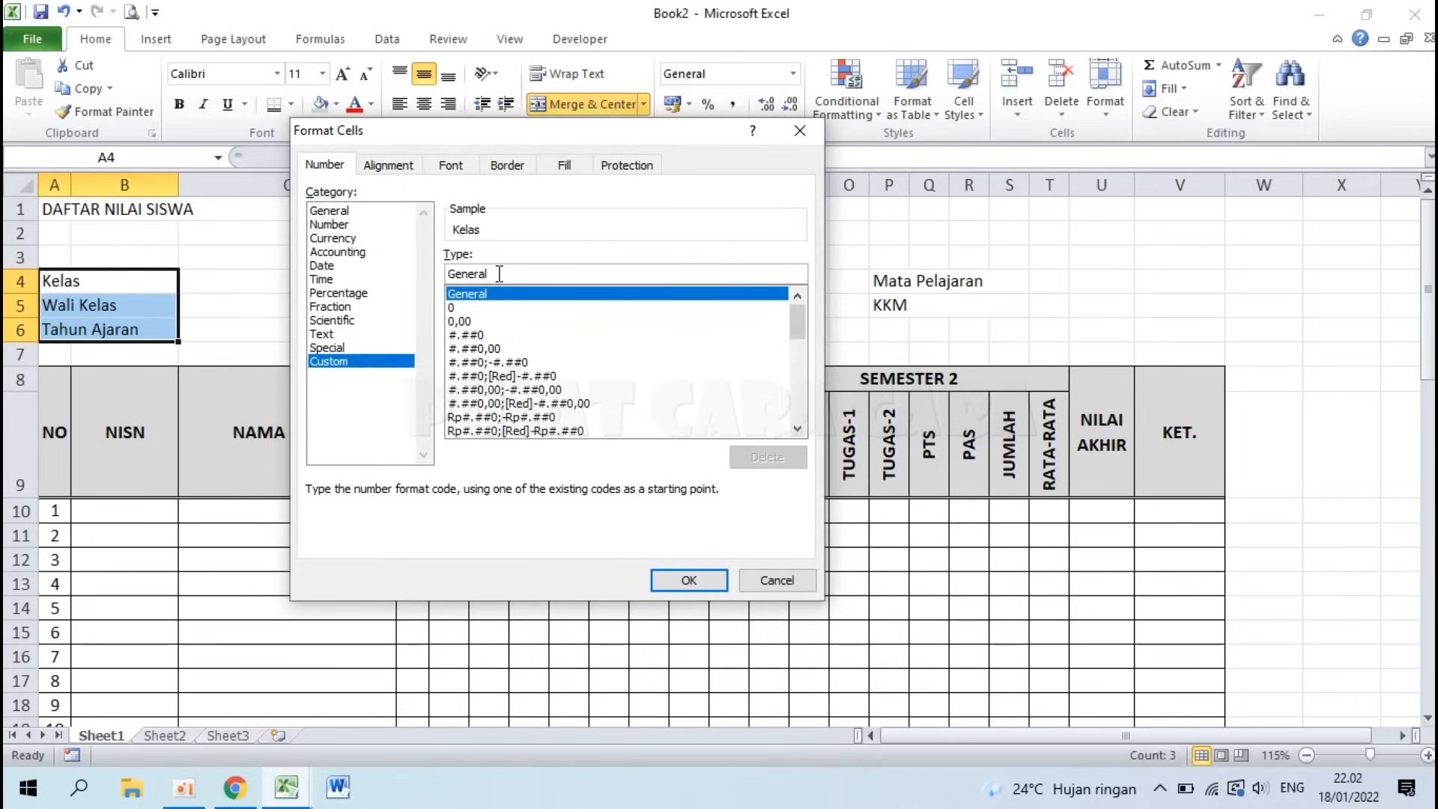
drag(499, 273, 410, 262)
key(BackSpace)
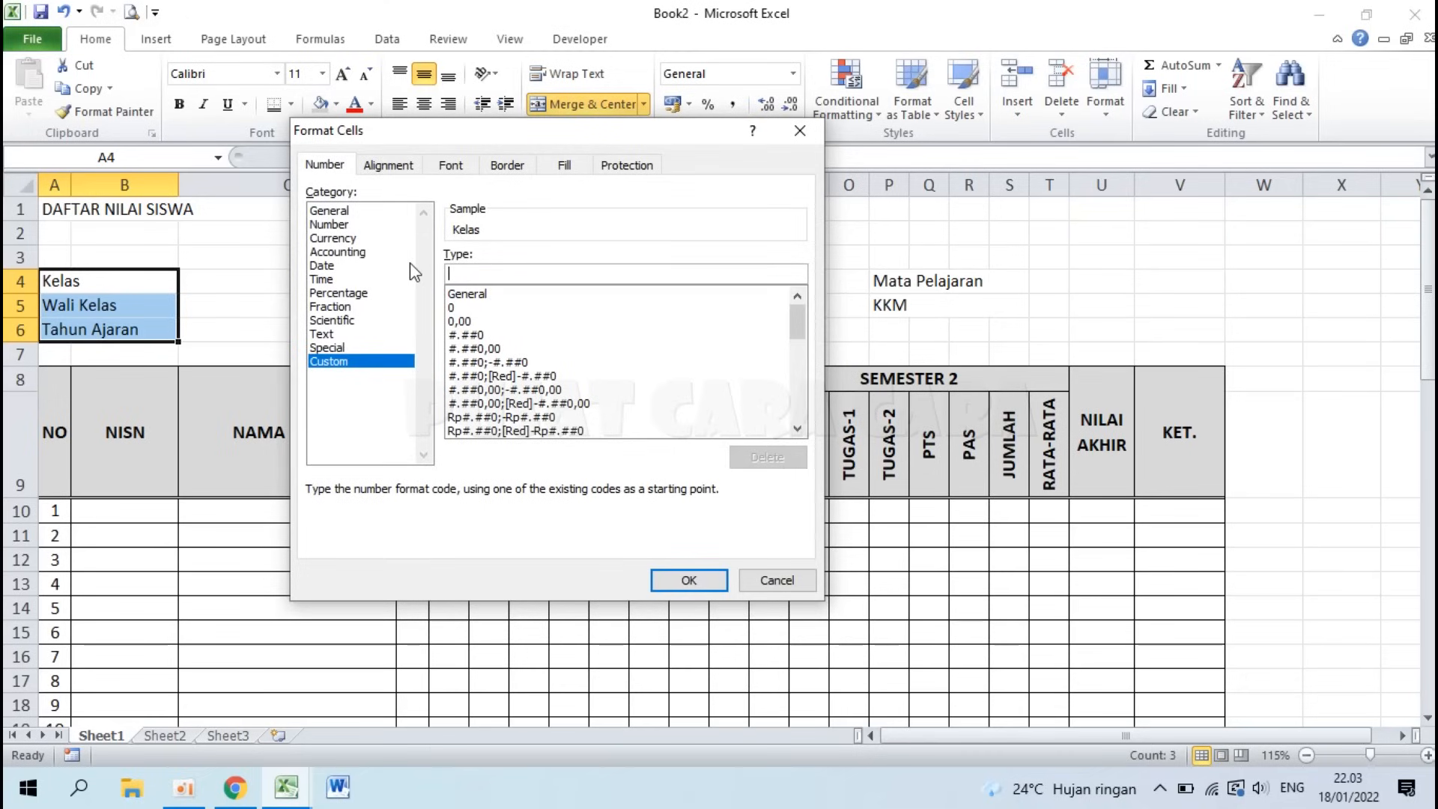
text(@)
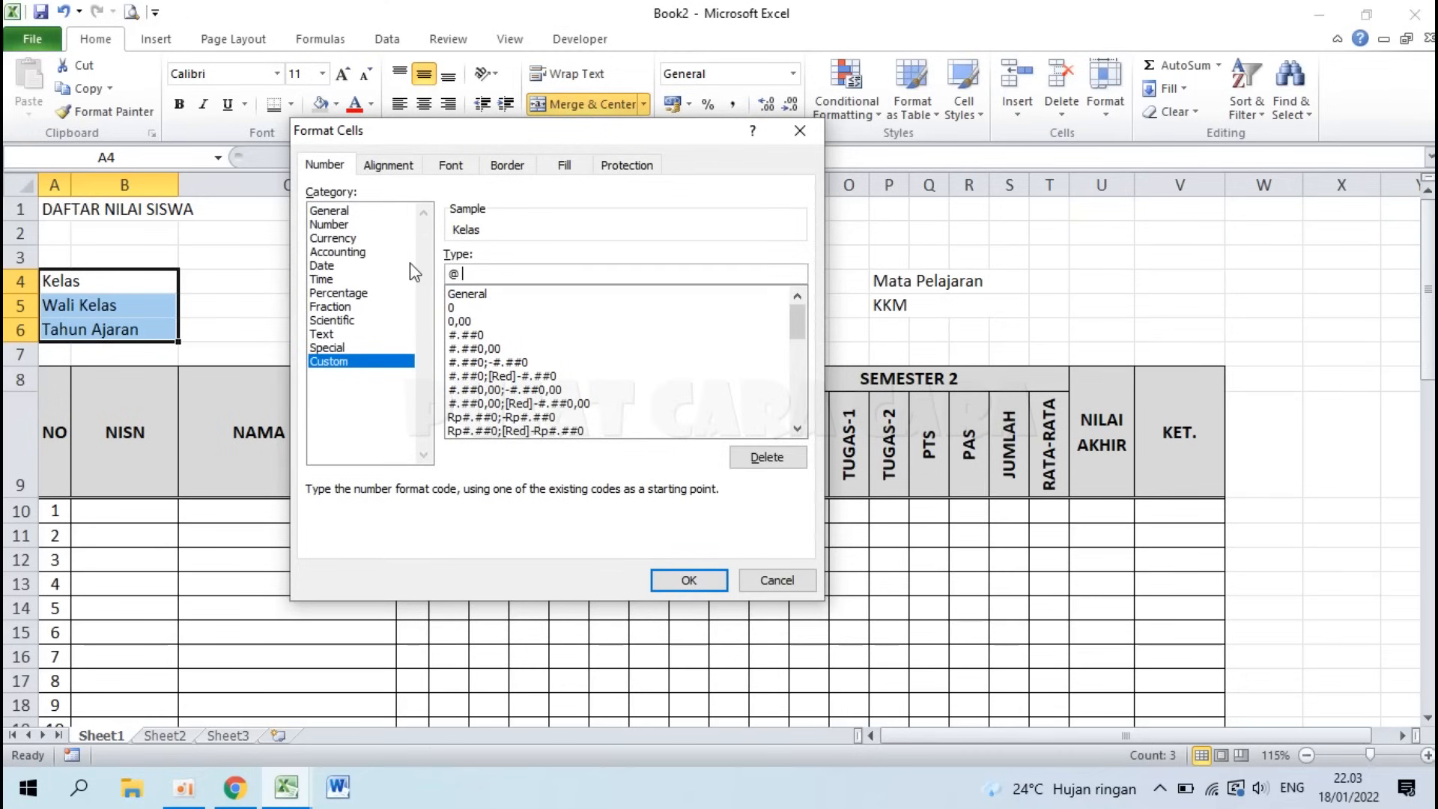
text( * ":)
click(687, 576)
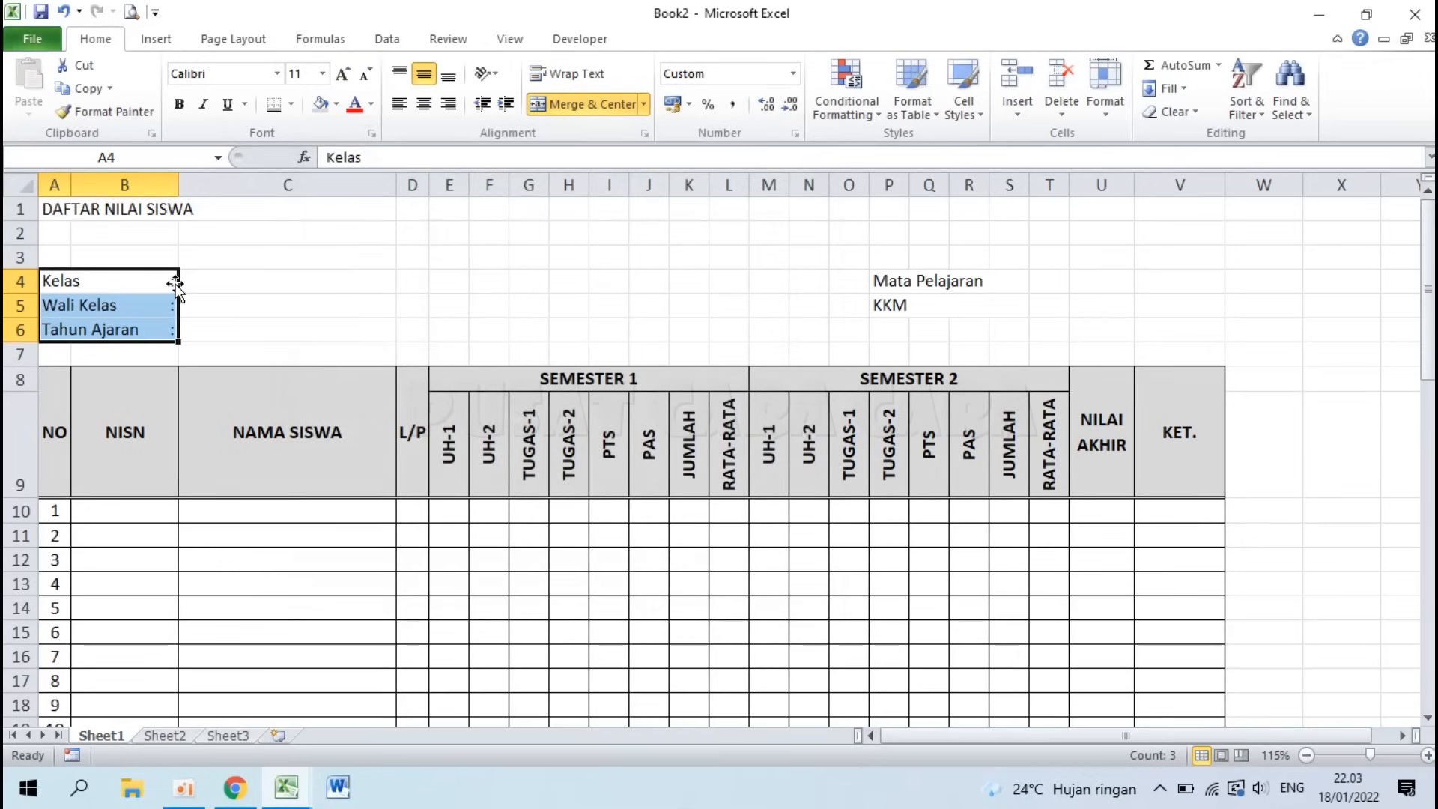
click(198, 284)
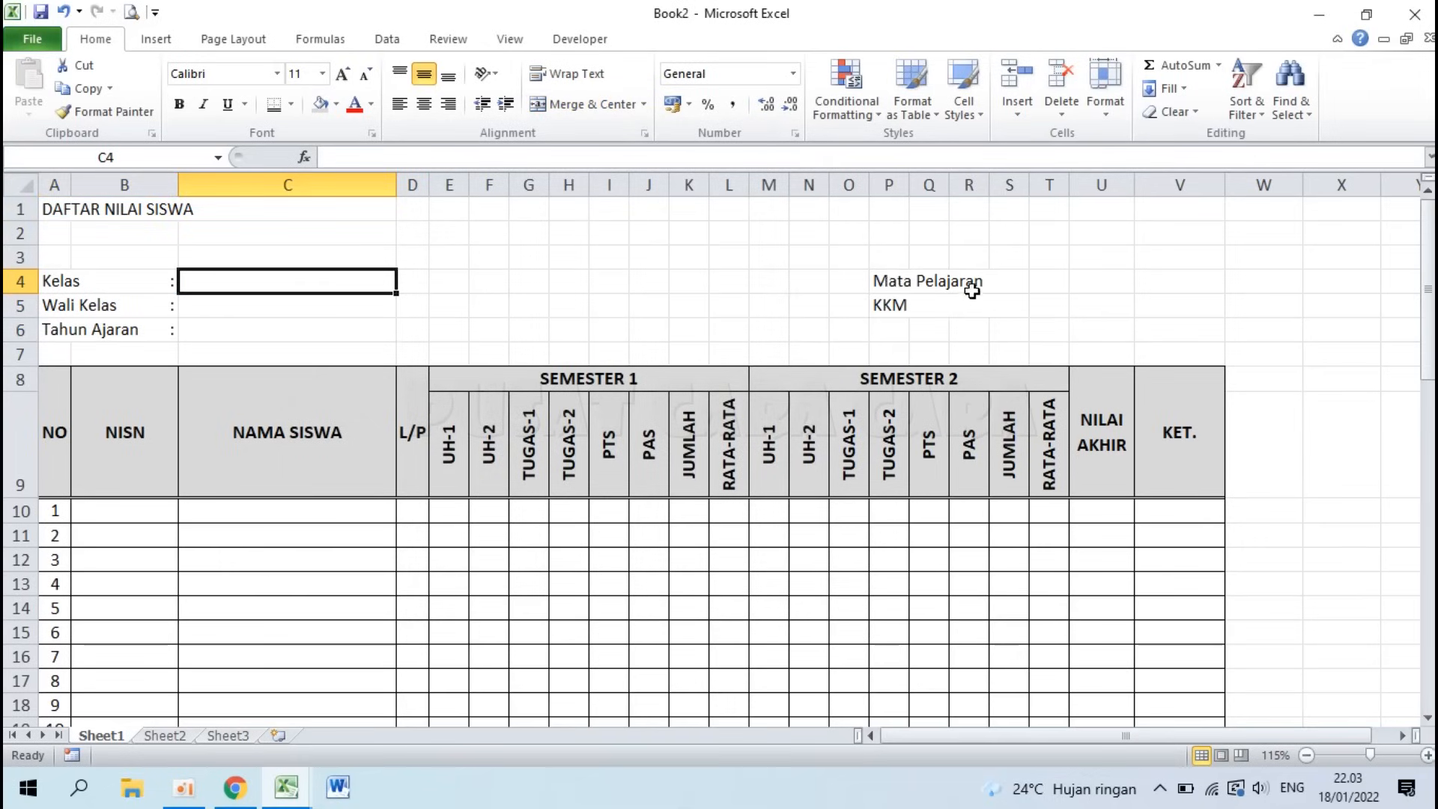
Step: Give the Mata Pelajaran and KKM labels in P4:S5 the same trailing-colon format as the left labels
mouse_move(889, 282)
mouse_down()
mouse_move(885, 305)
mouse_move(898, 305)
mouse_up()
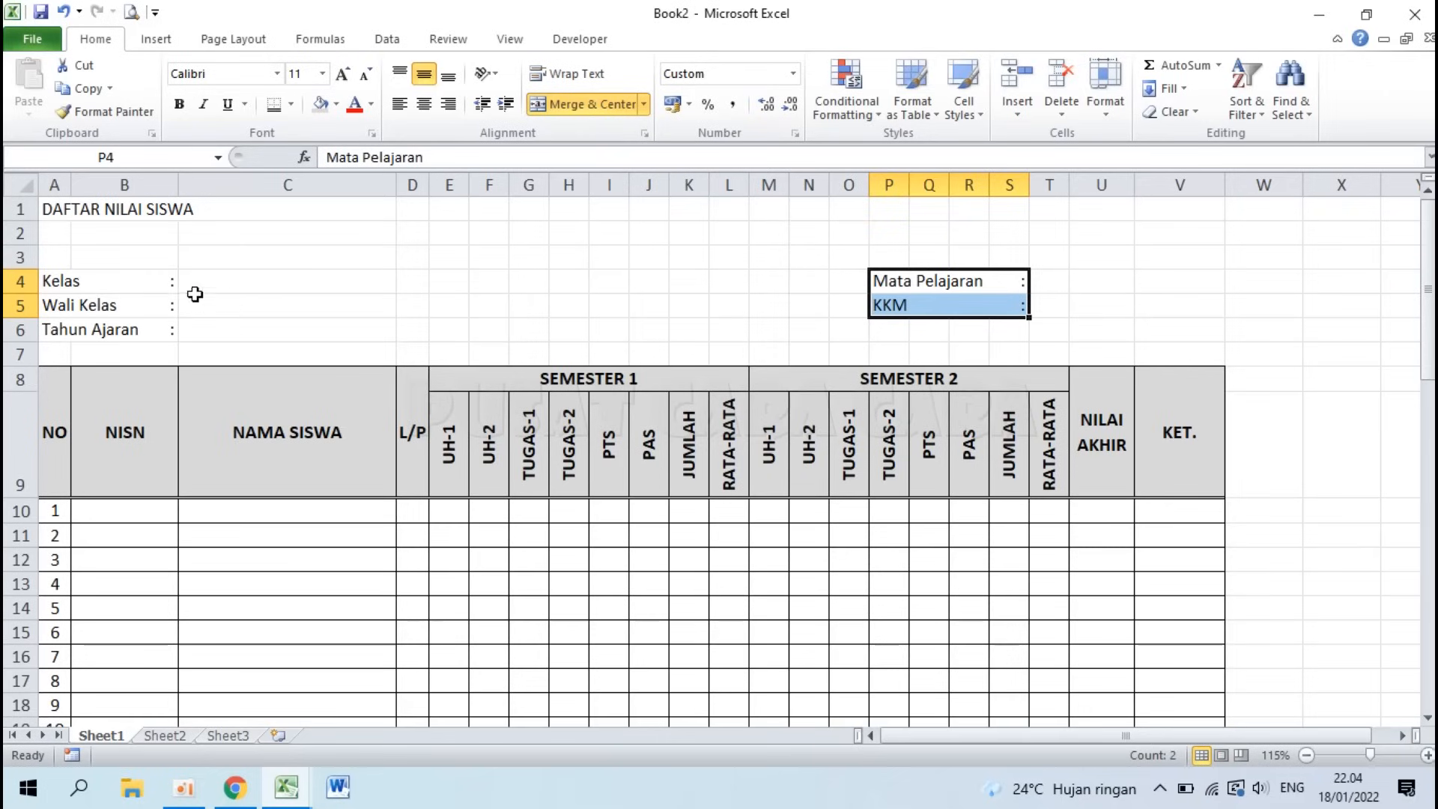
click(156, 281)
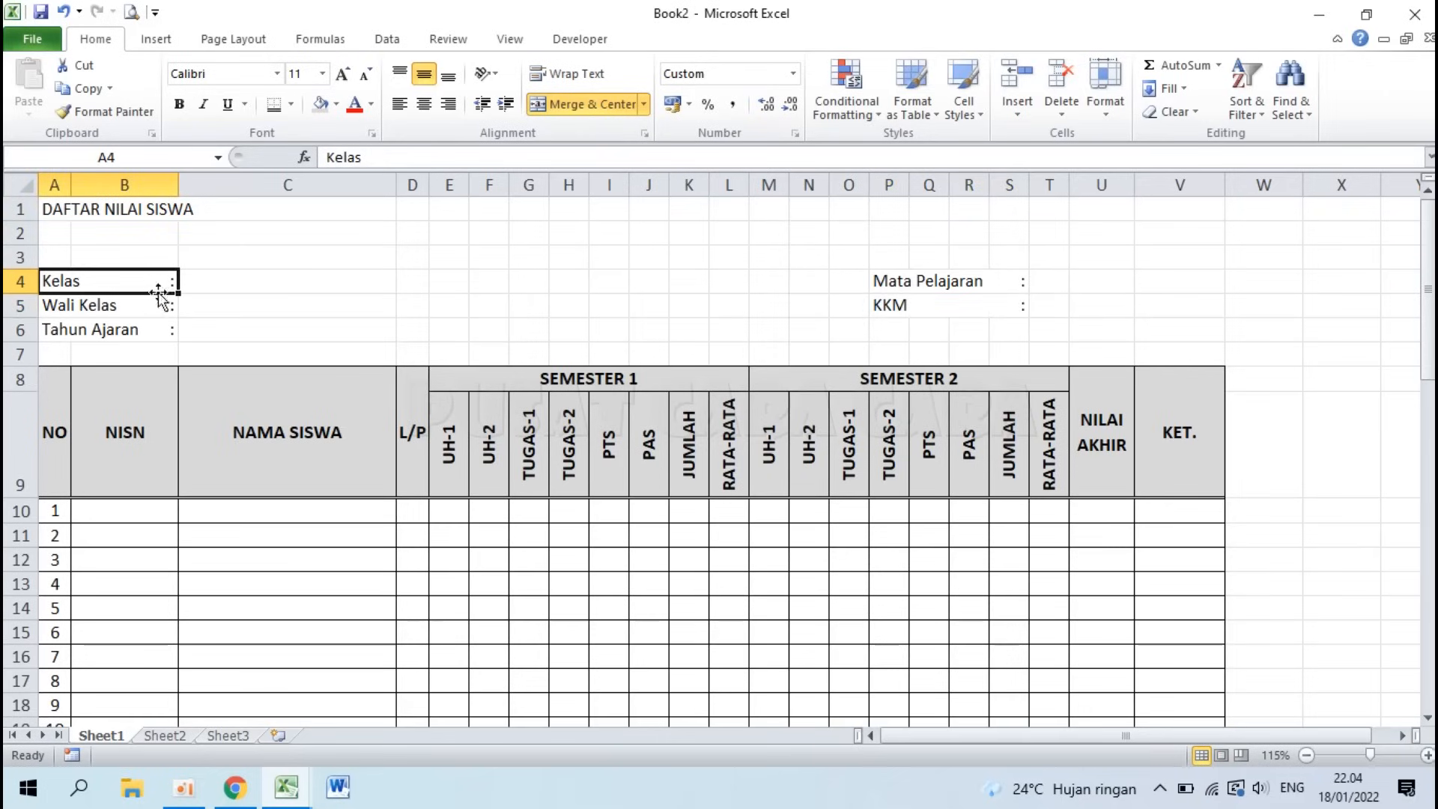
drag(155, 282, 158, 349)
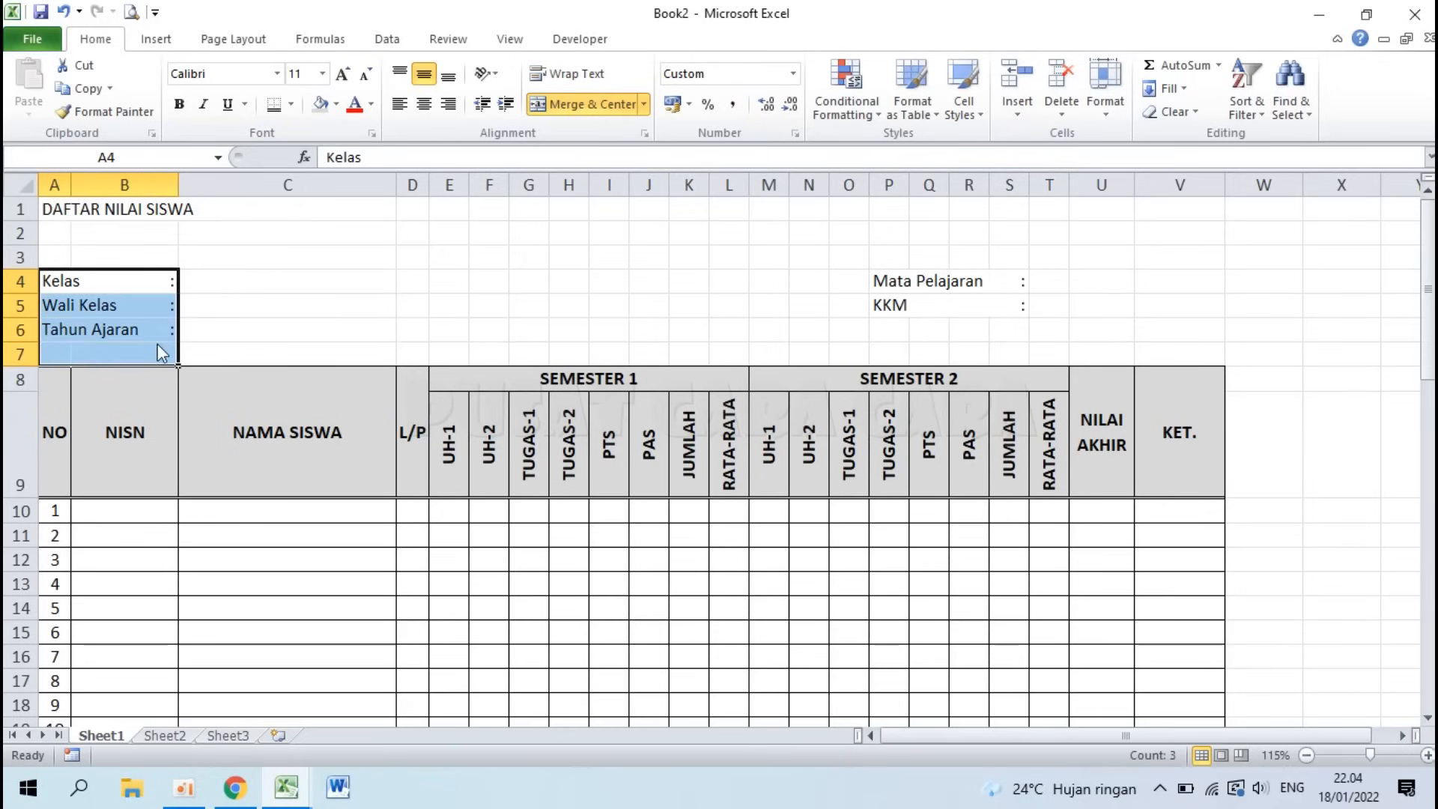
click(967, 279)
drag(967, 279, 969, 302)
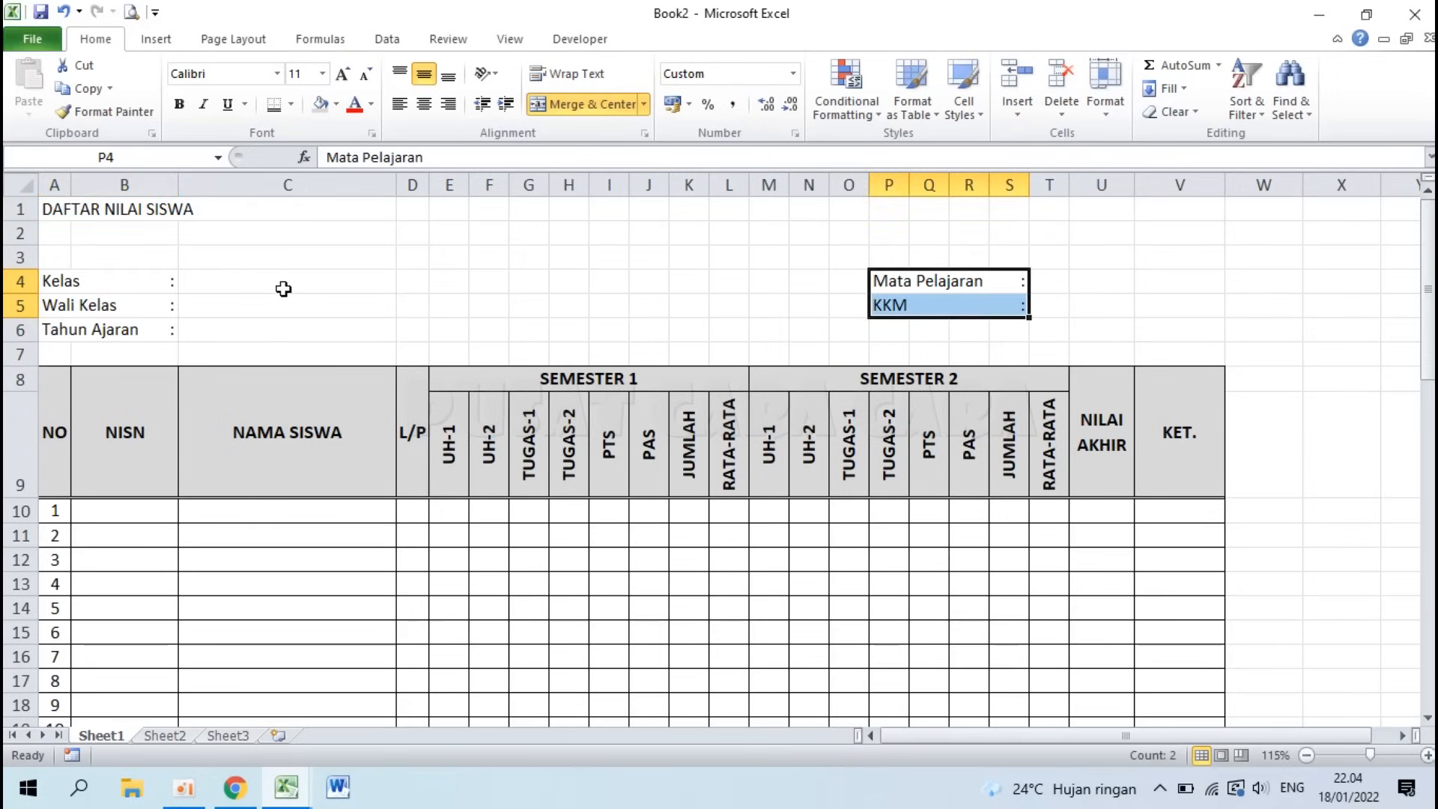
click(259, 284)
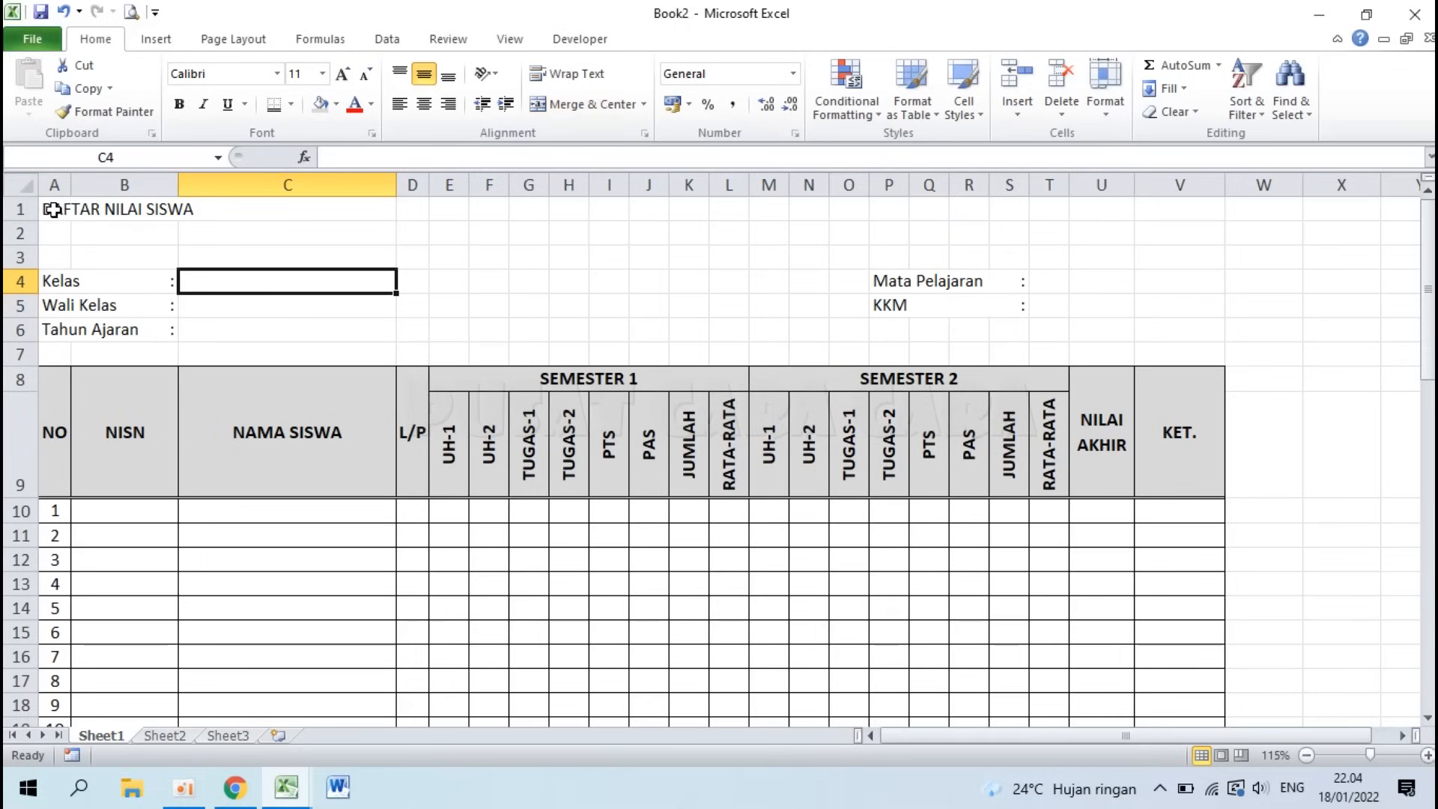
drag(52, 210, 1187, 208)
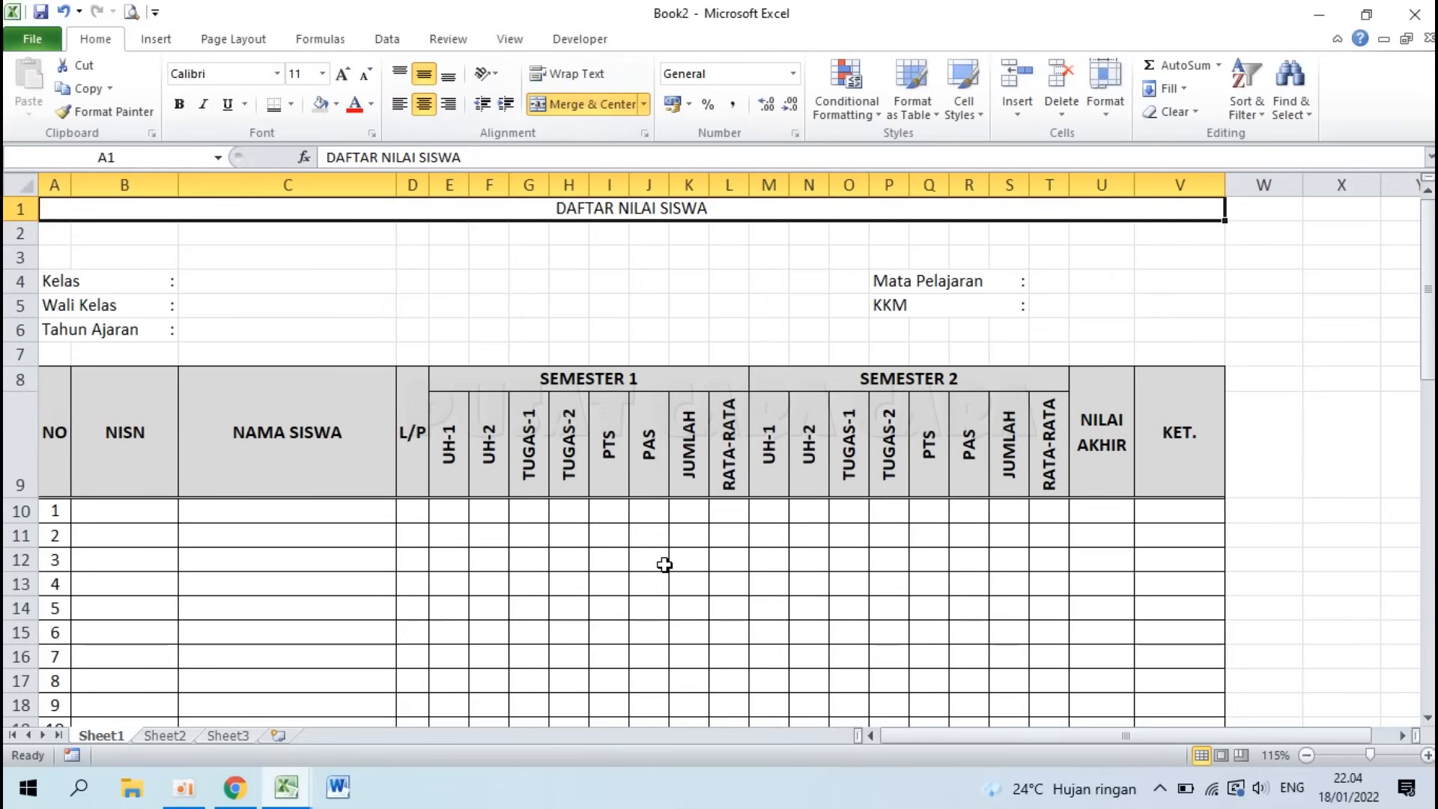
Step: Make the DAFTAR NILAI SISWA title 14-point bold
click(323, 74)
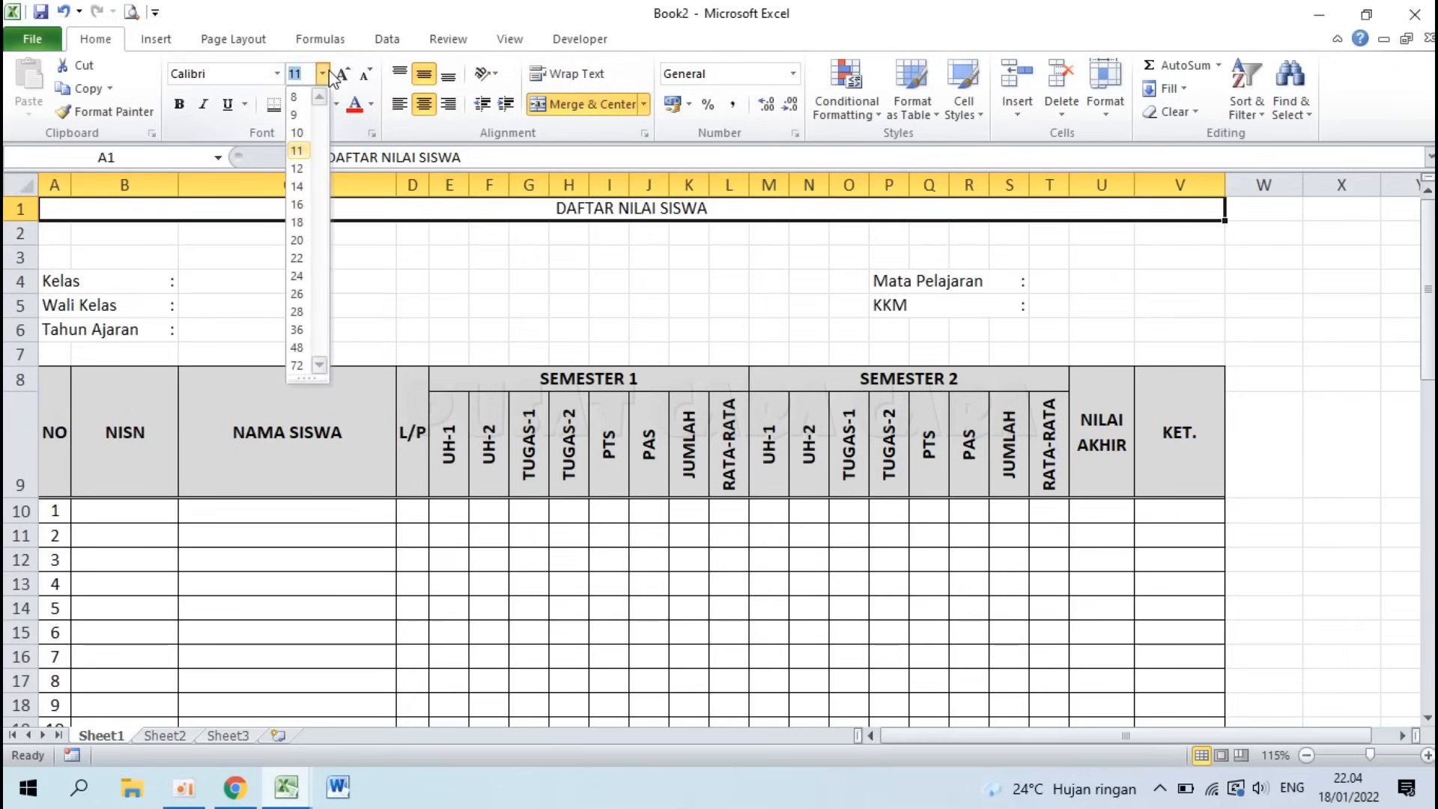
click(302, 187)
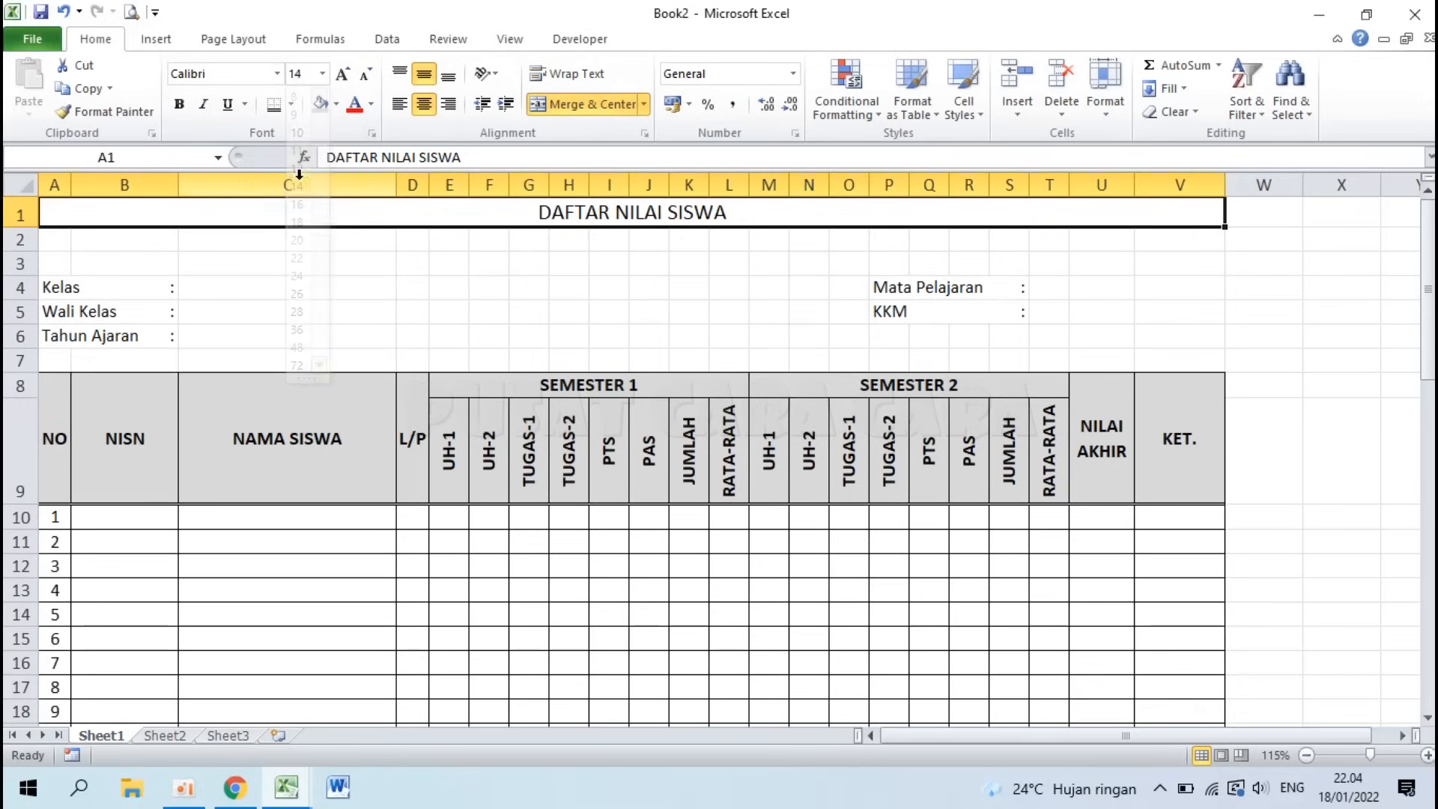
click(179, 104)
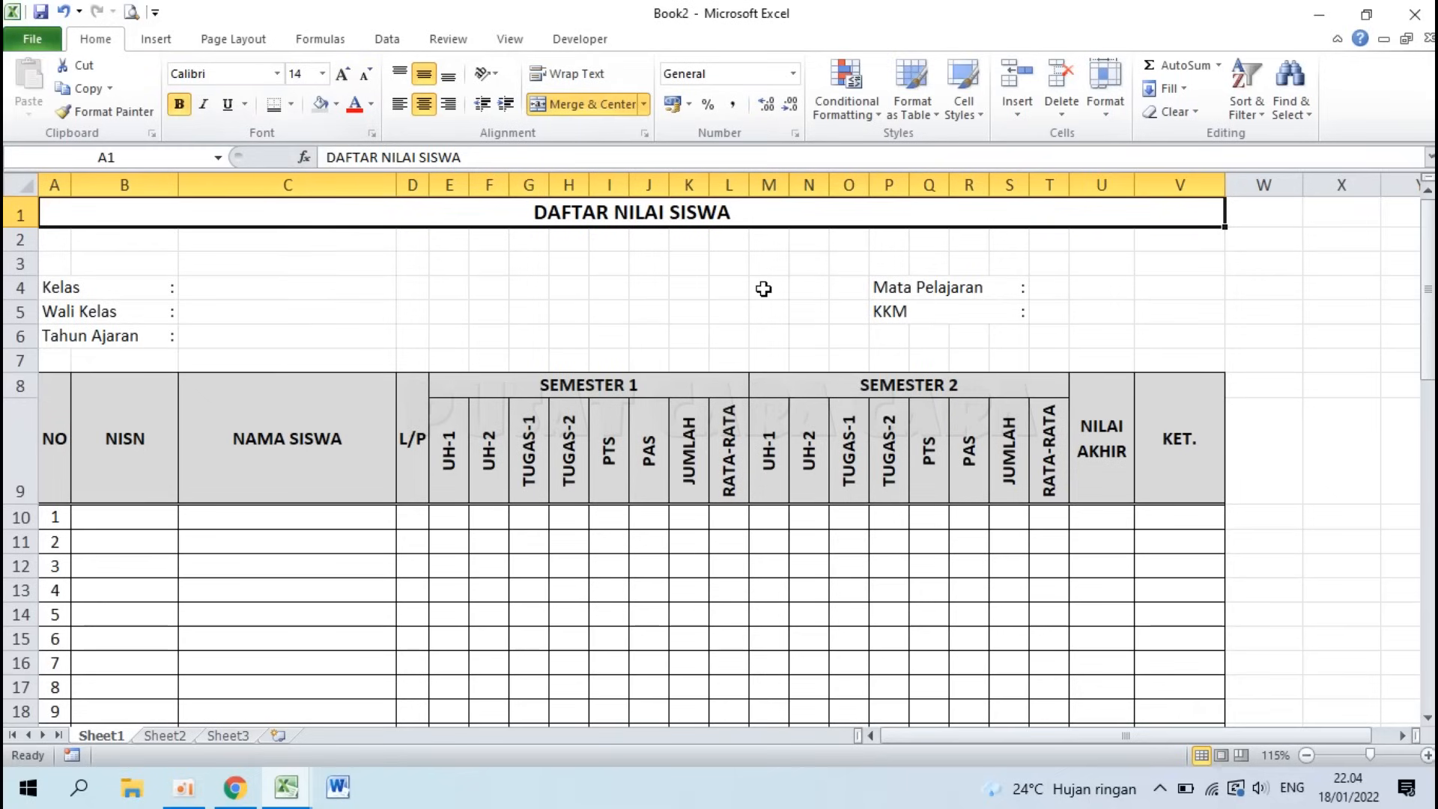
Step: Fill in class X MIPA-1, the homeroom teacher's name and school year 2021/2022 beside the left labels
click(217, 286)
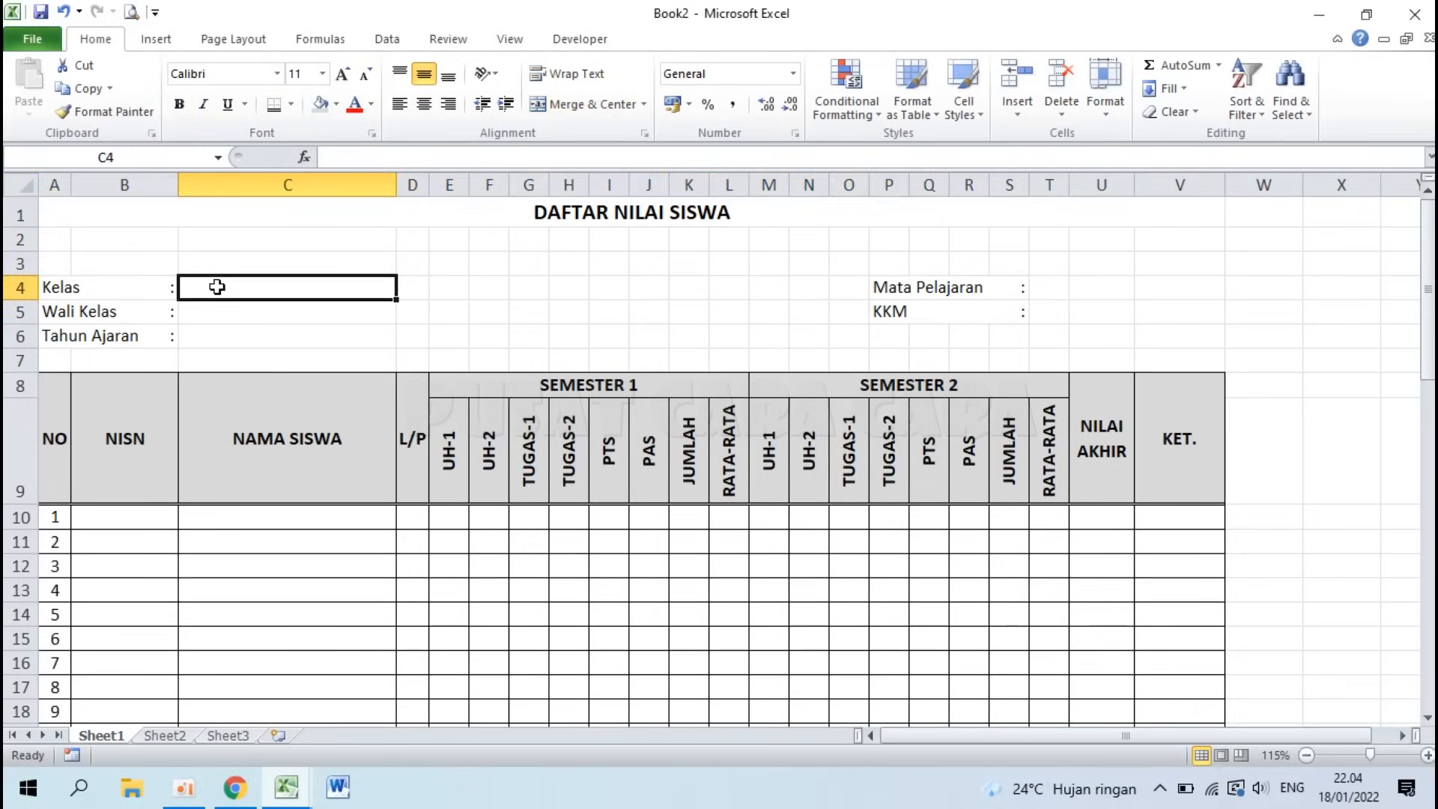
text(X MIPA-1)
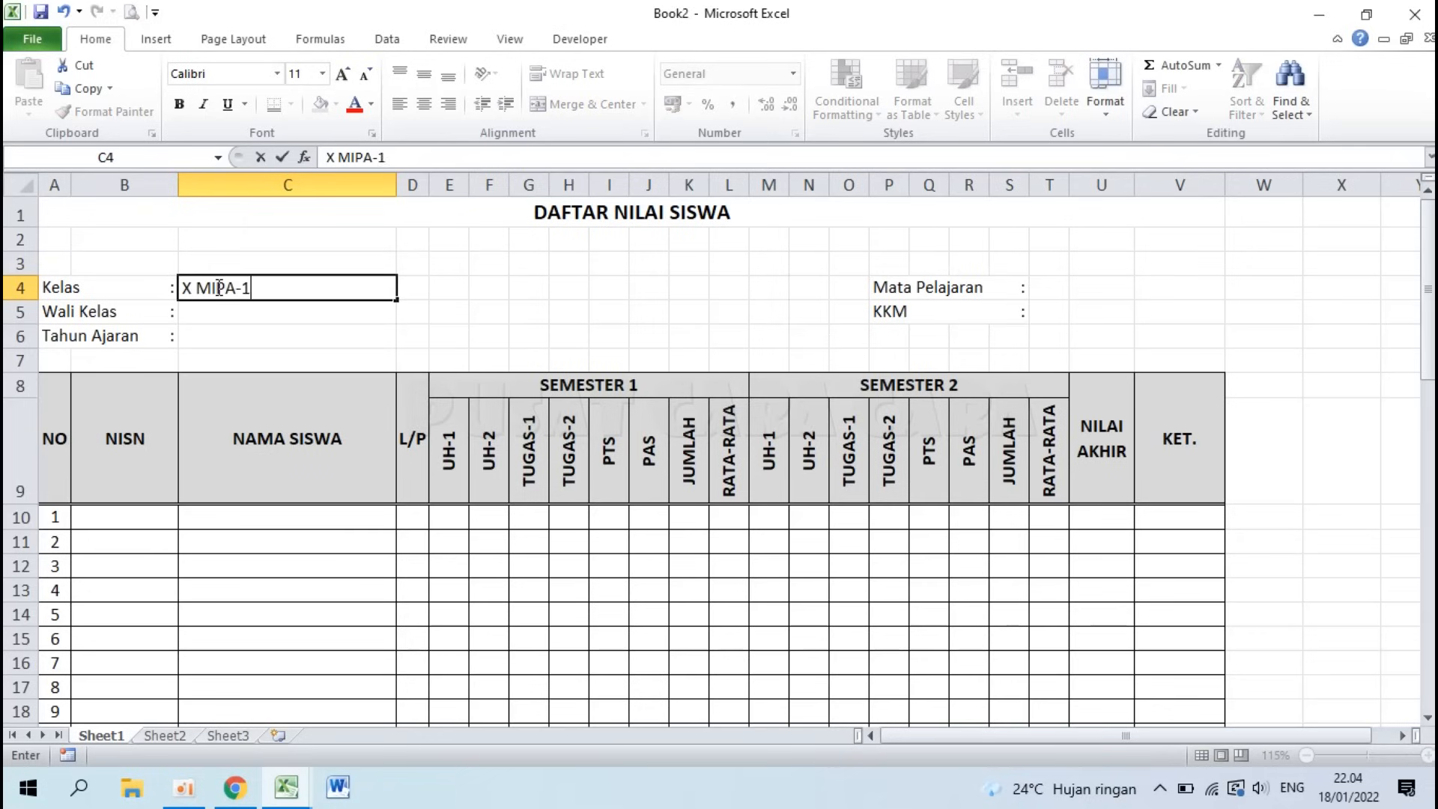
key(Return)
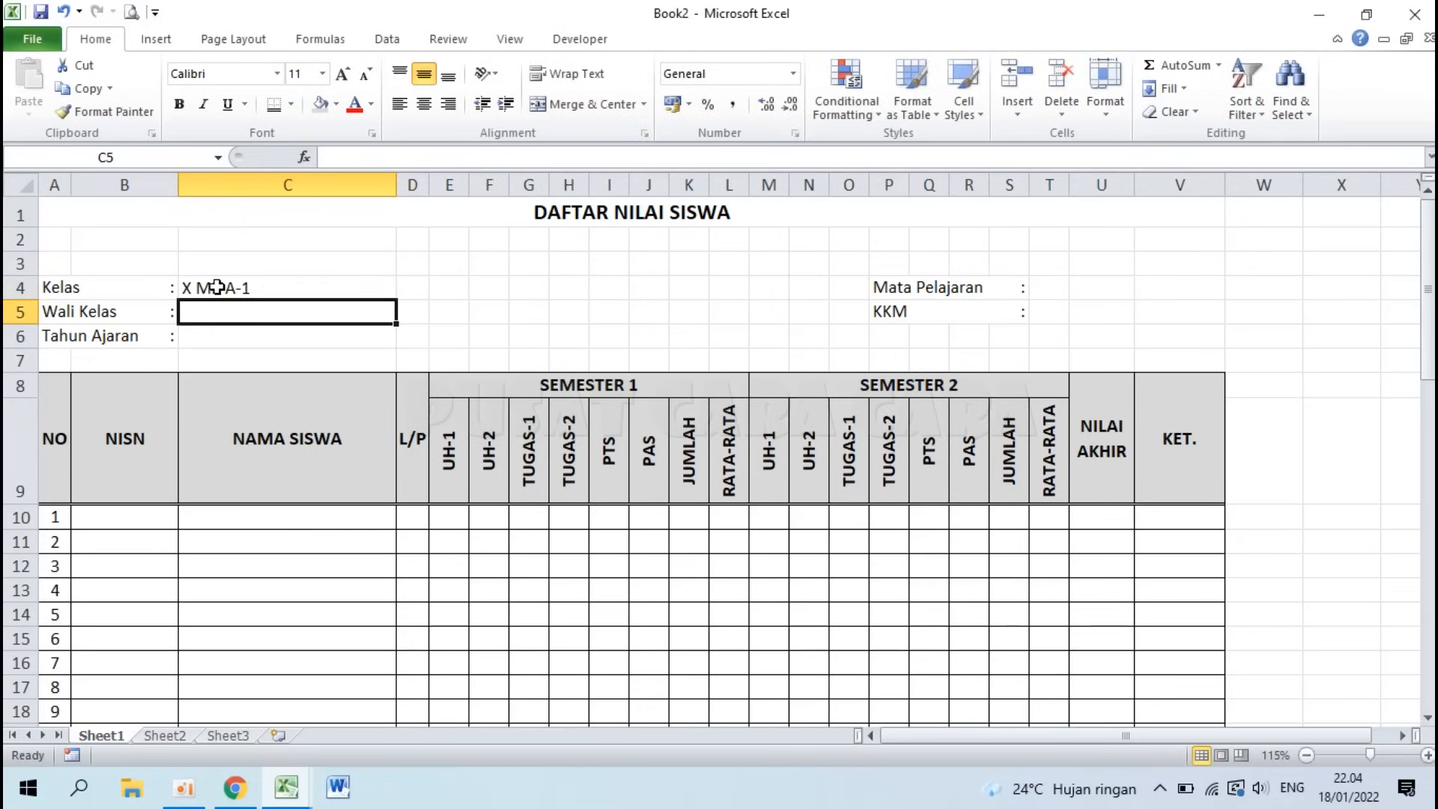
key(Return)
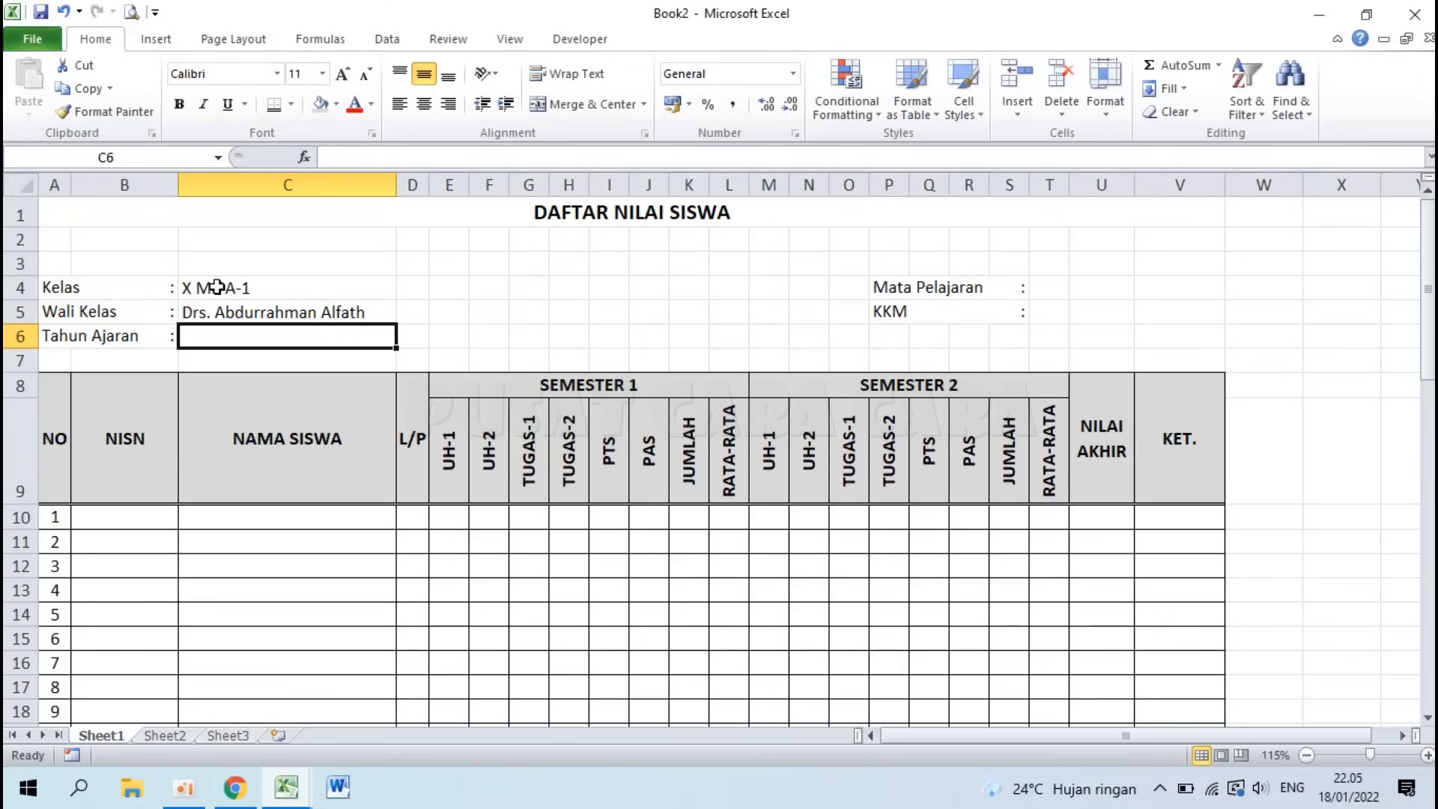
text(2021/2022)
key(Return)
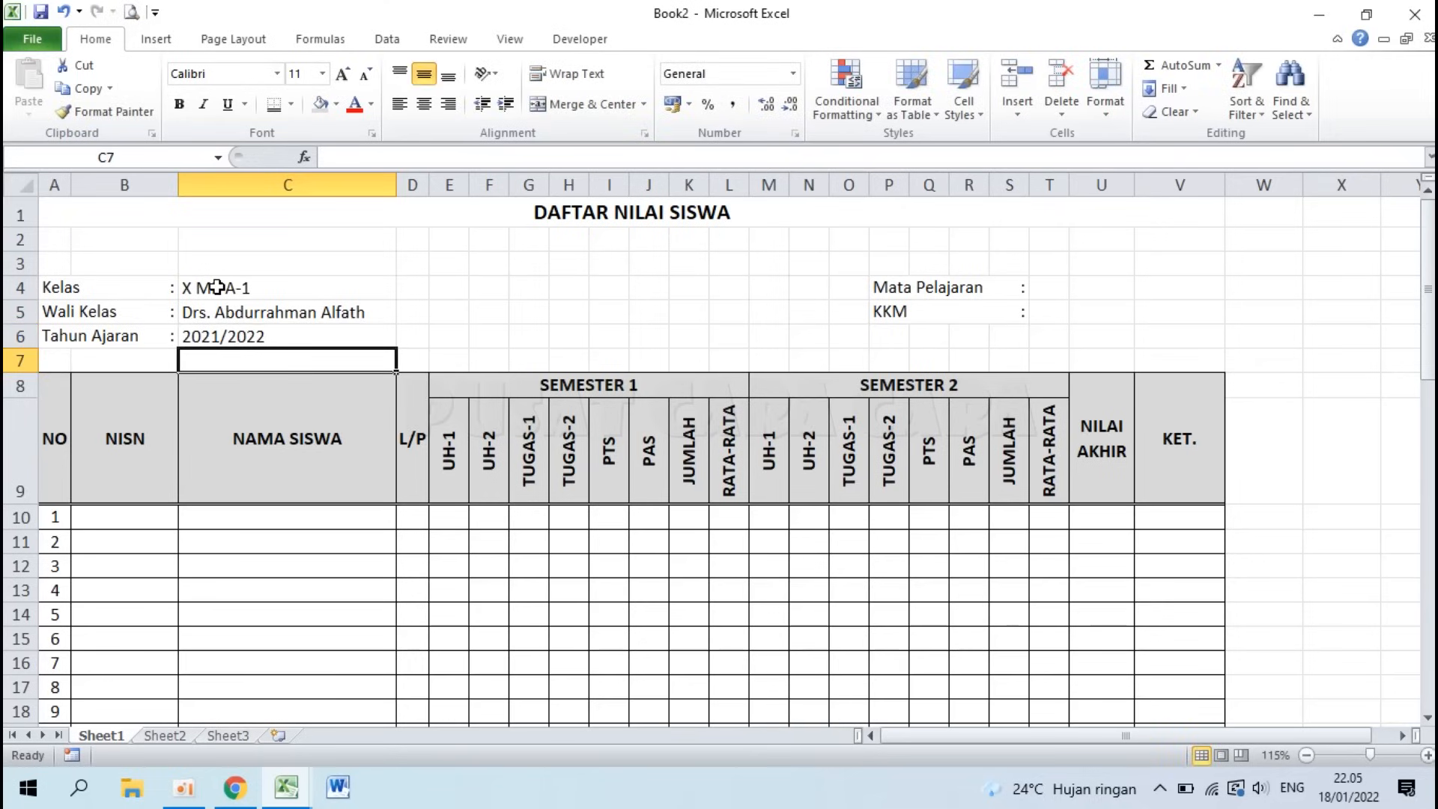
Step: Enter Matematika in T4 and KKM 77 in T5, aligning 77 to the left
click(1047, 285)
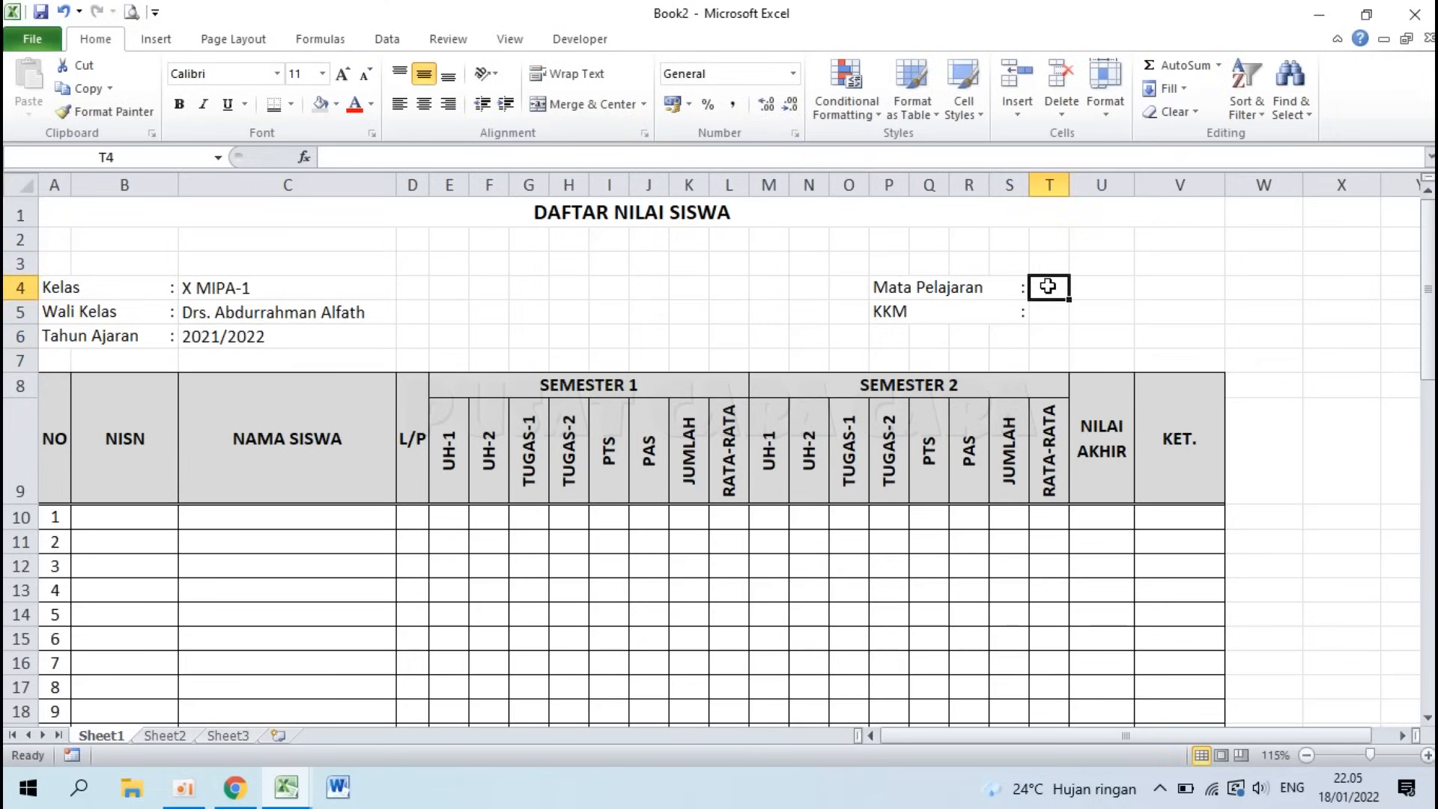
text(Matematika)
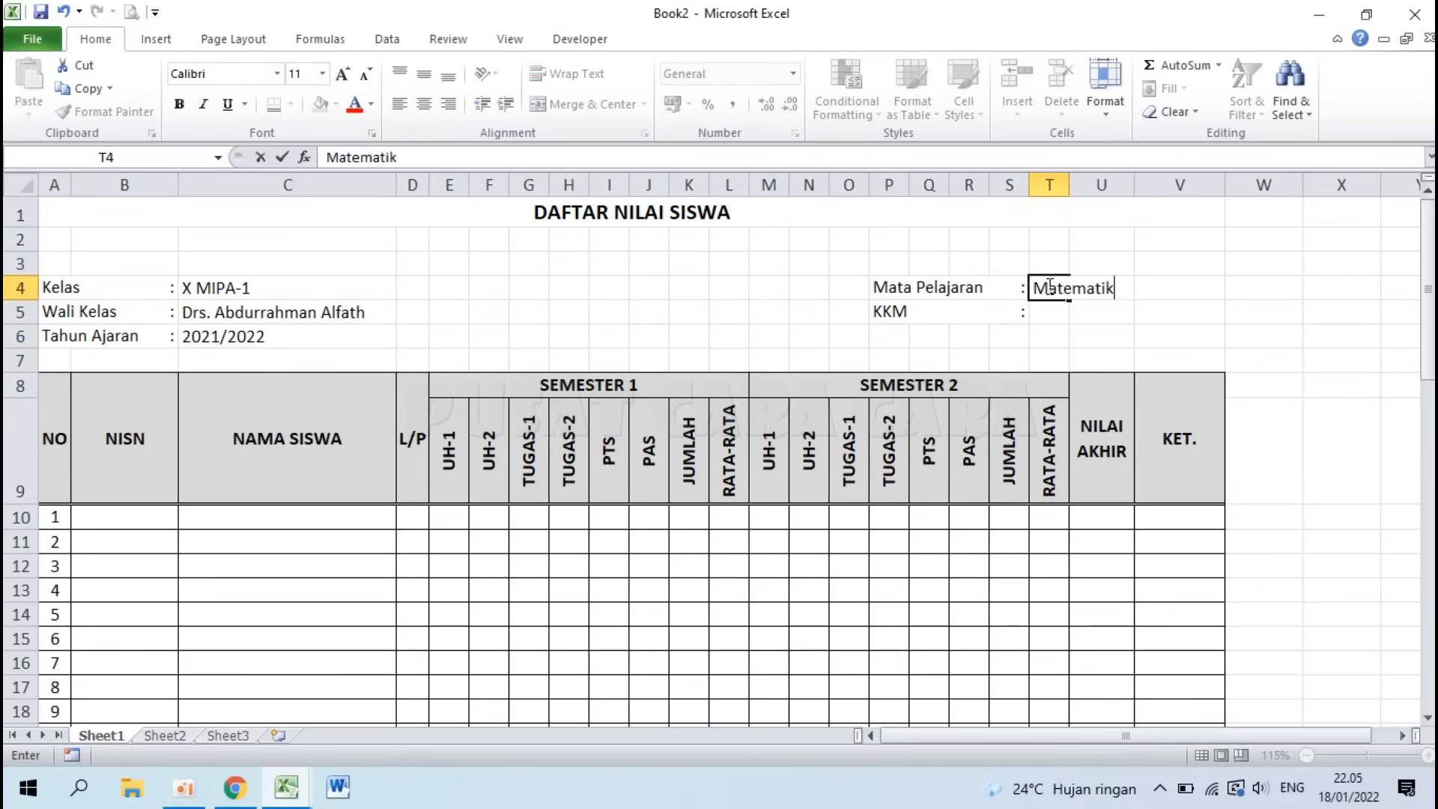
key(Return)
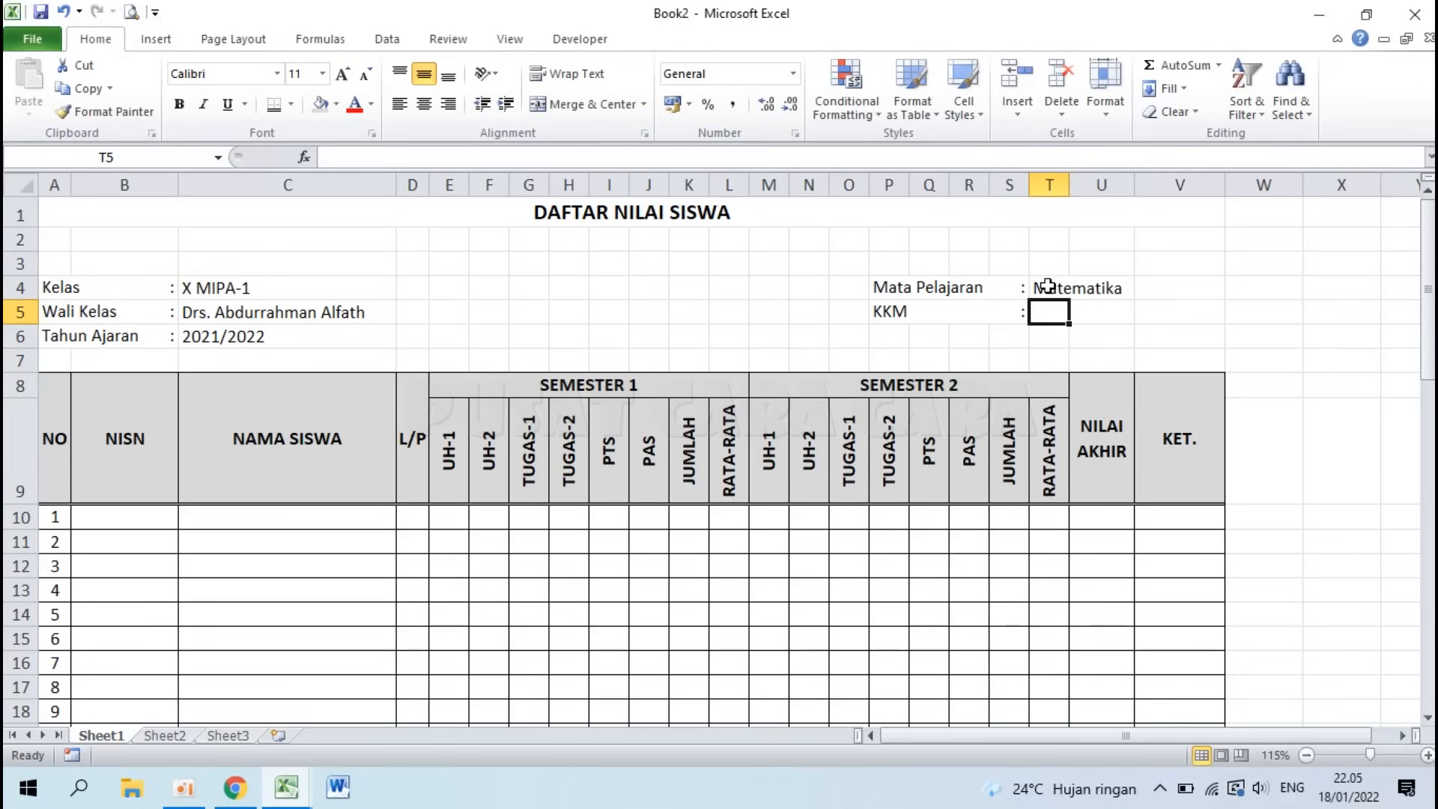
text(77)
key(Return)
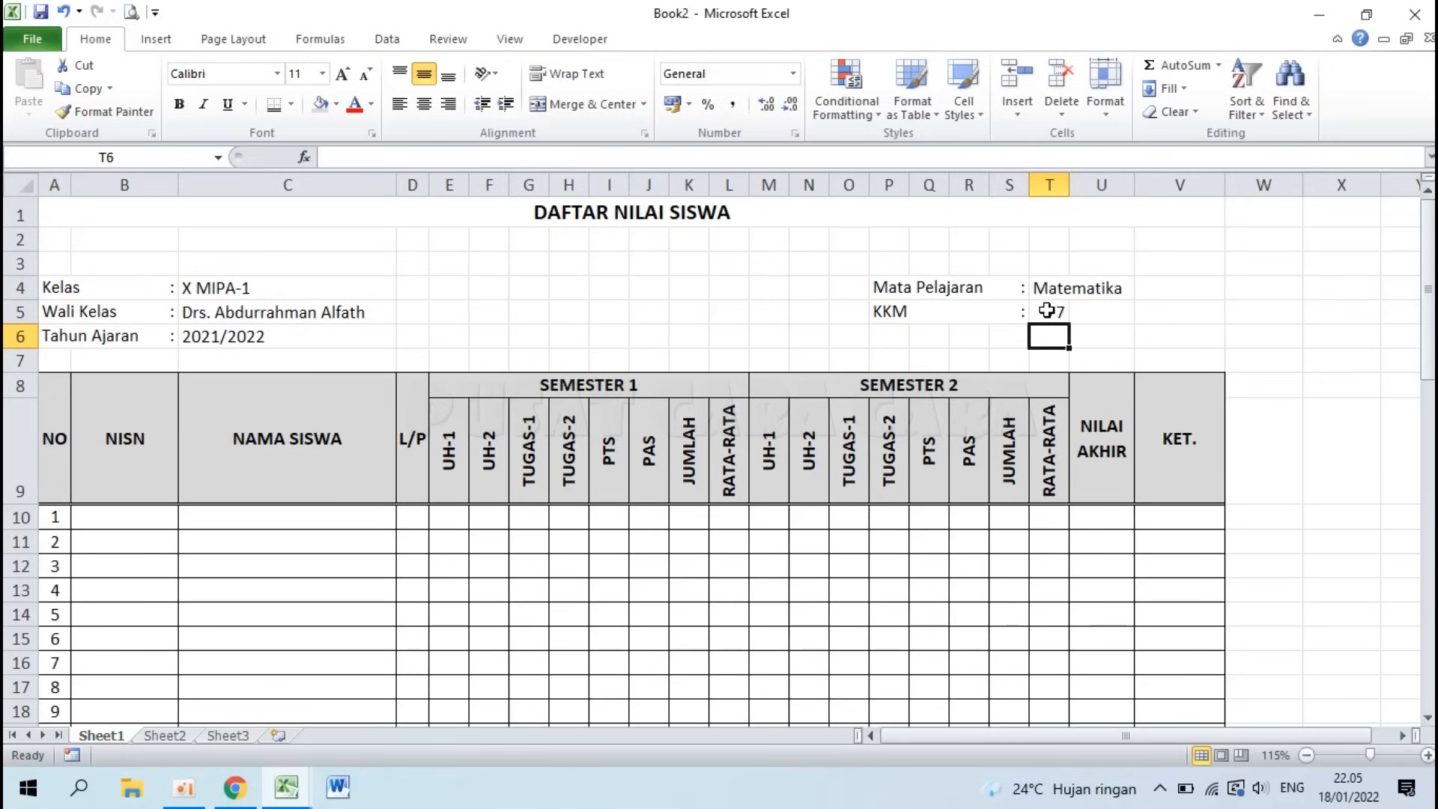
click(1046, 310)
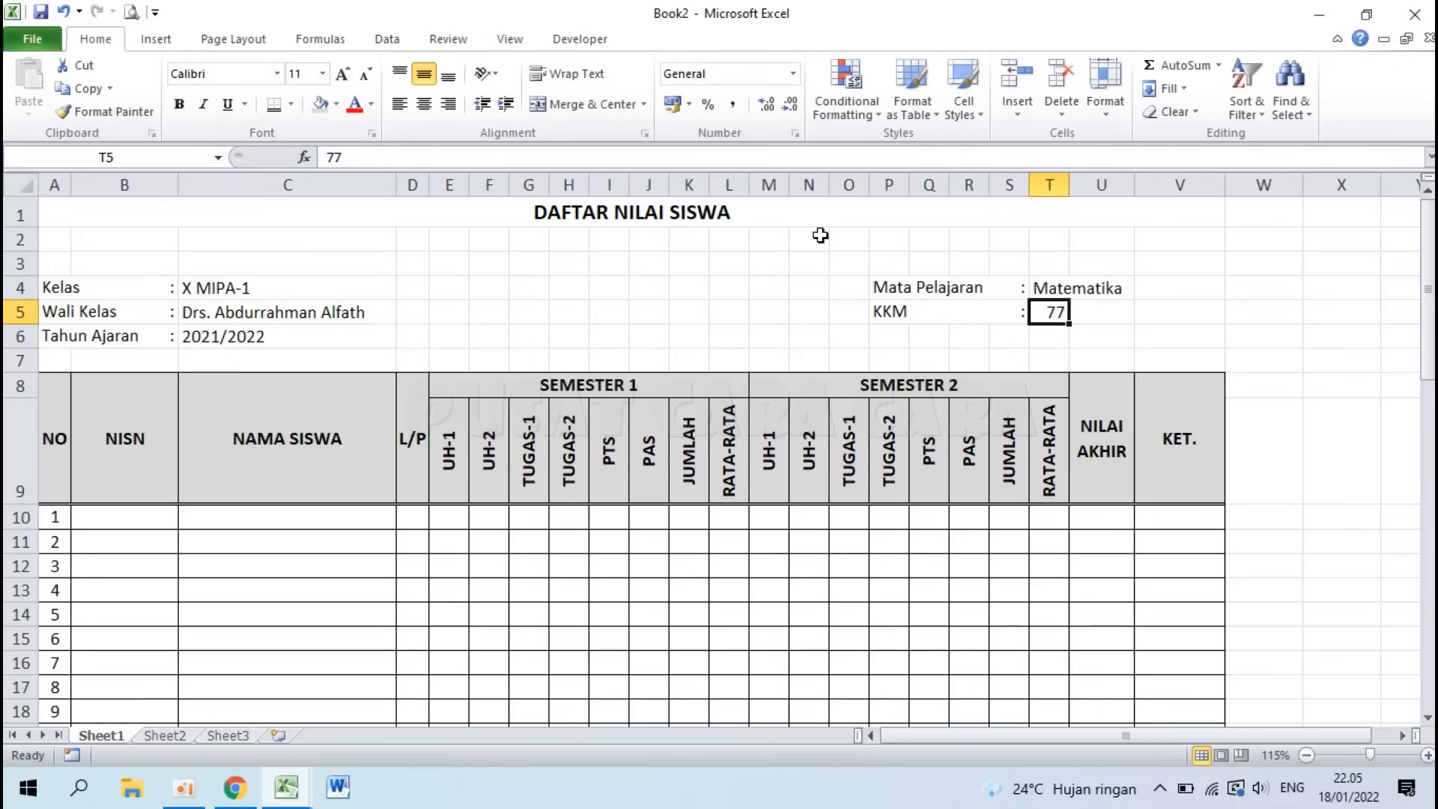
click(400, 105)
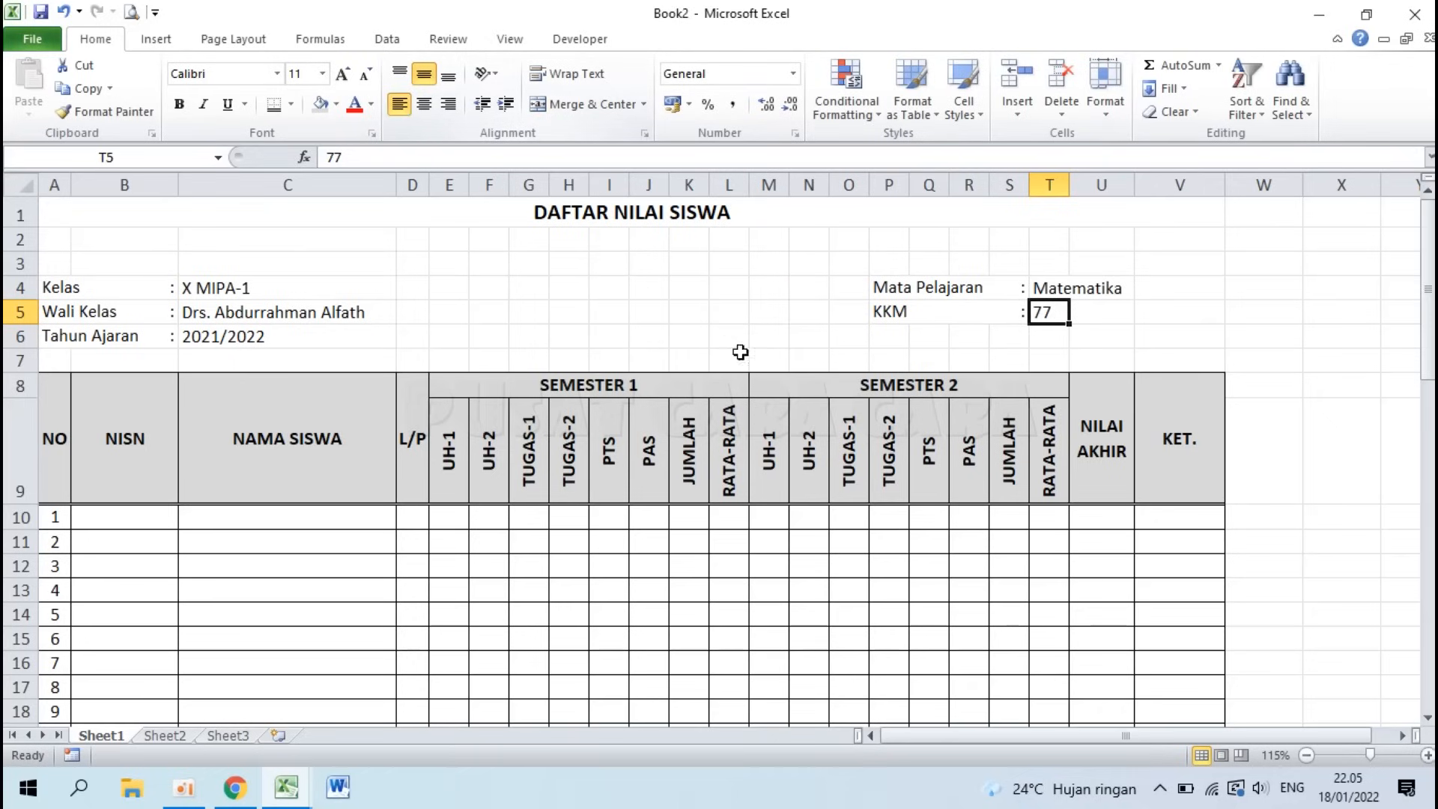
Step: Set the class information block in rows 4–6 to font size 12
drag(52, 282, 1034, 333)
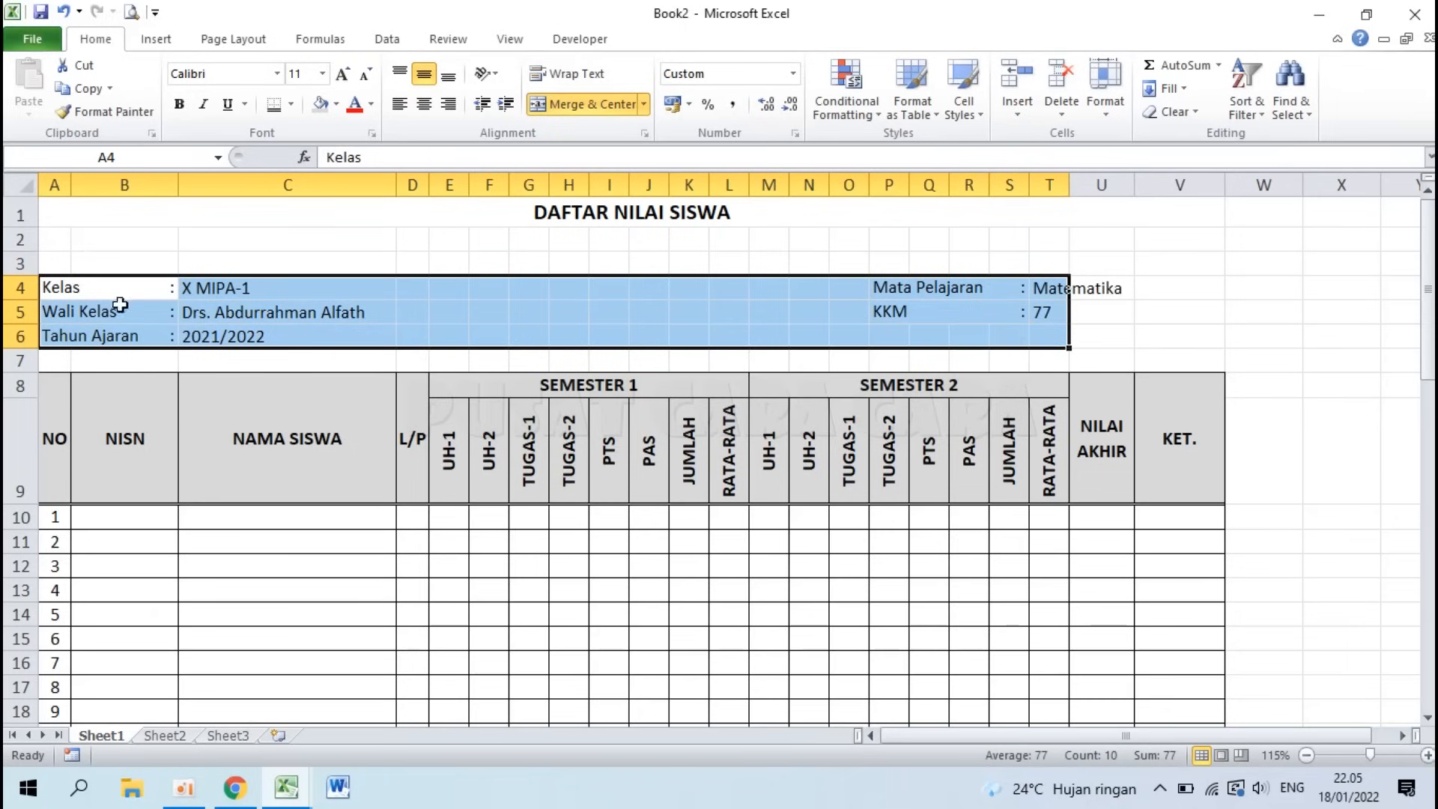
click(322, 73)
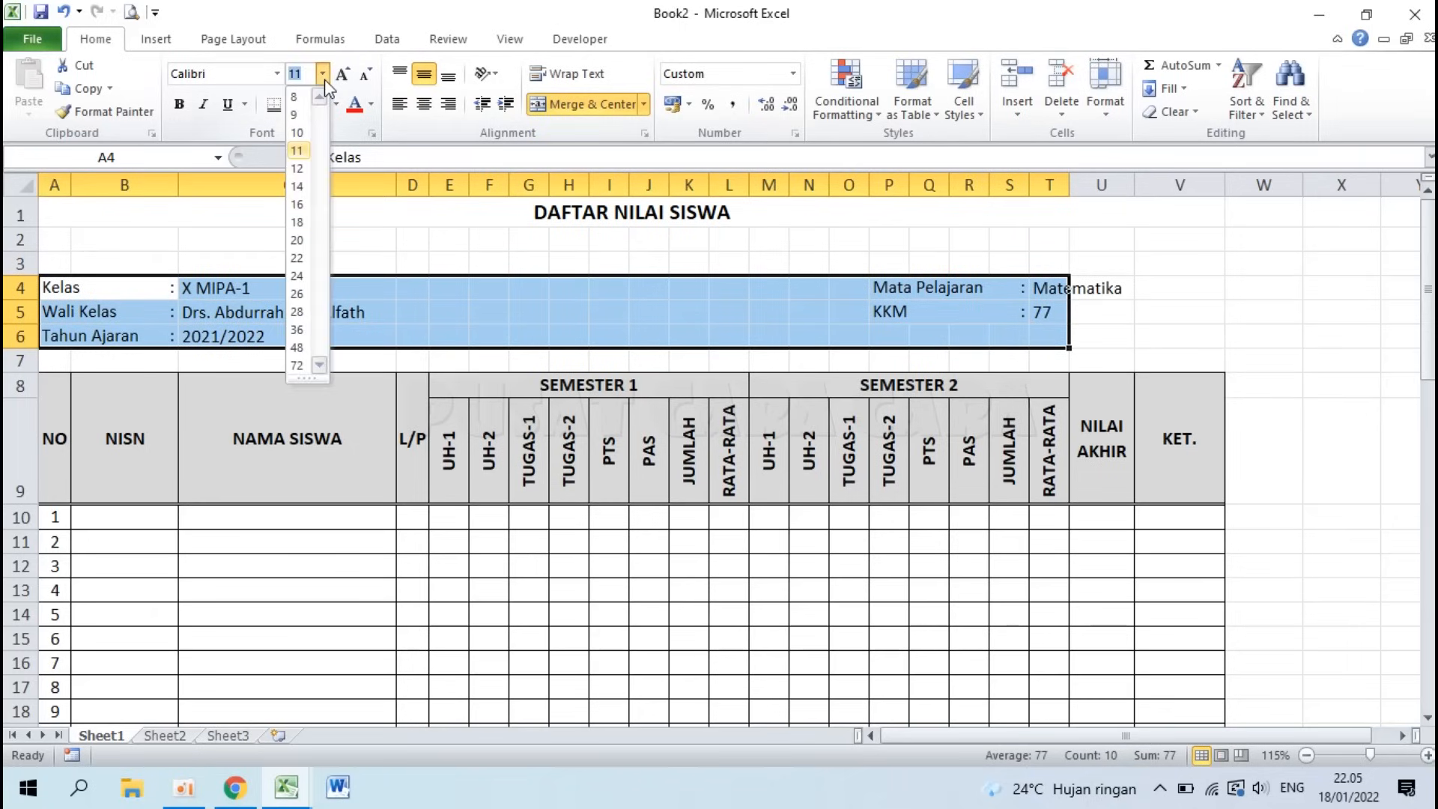
click(297, 170)
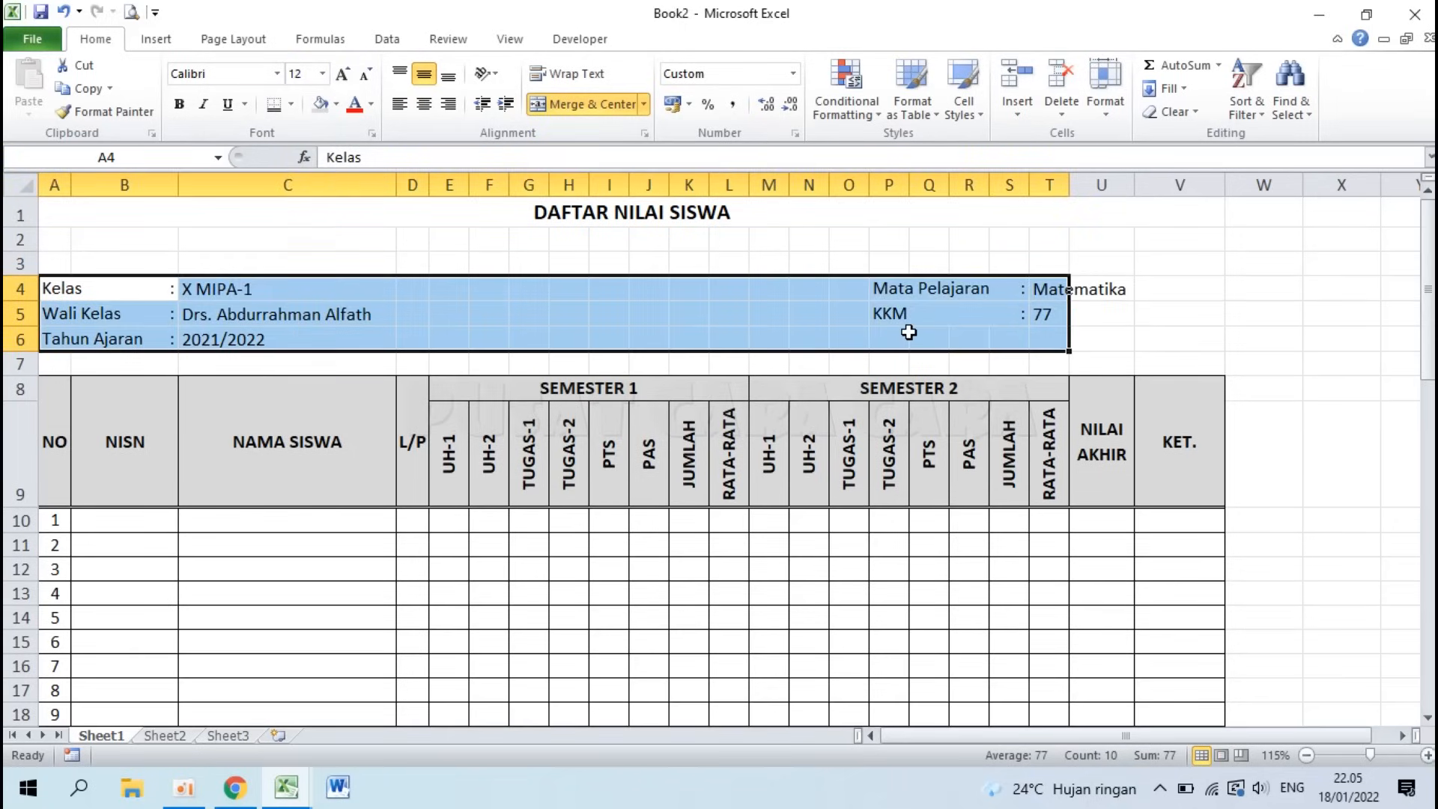
click(906, 332)
Step: Bold the class, teacher and year values in C4:C6 and Matematika and 77 in T4:T5
drag(244, 290, 248, 338)
click(179, 104)
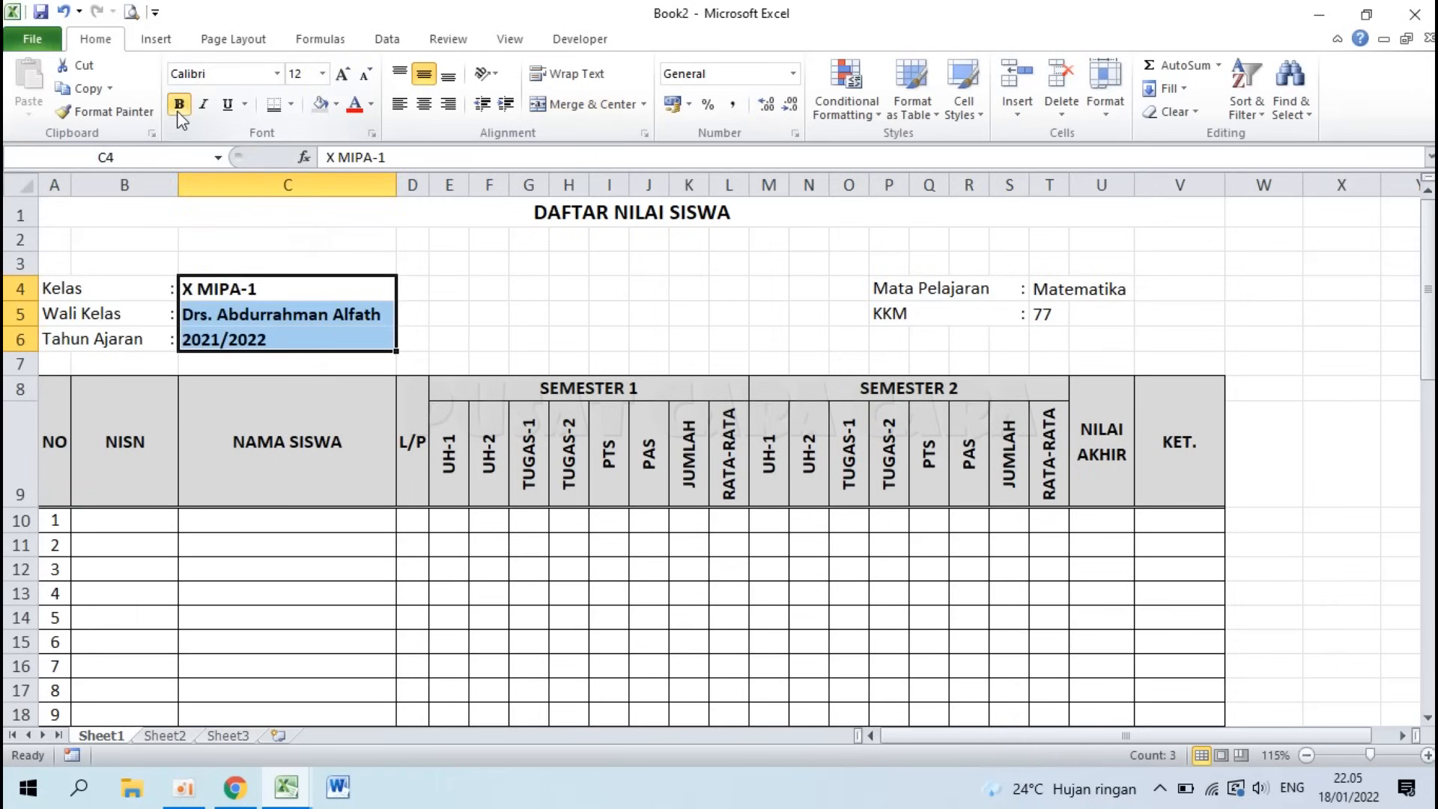
drag(1040, 289, 1043, 313)
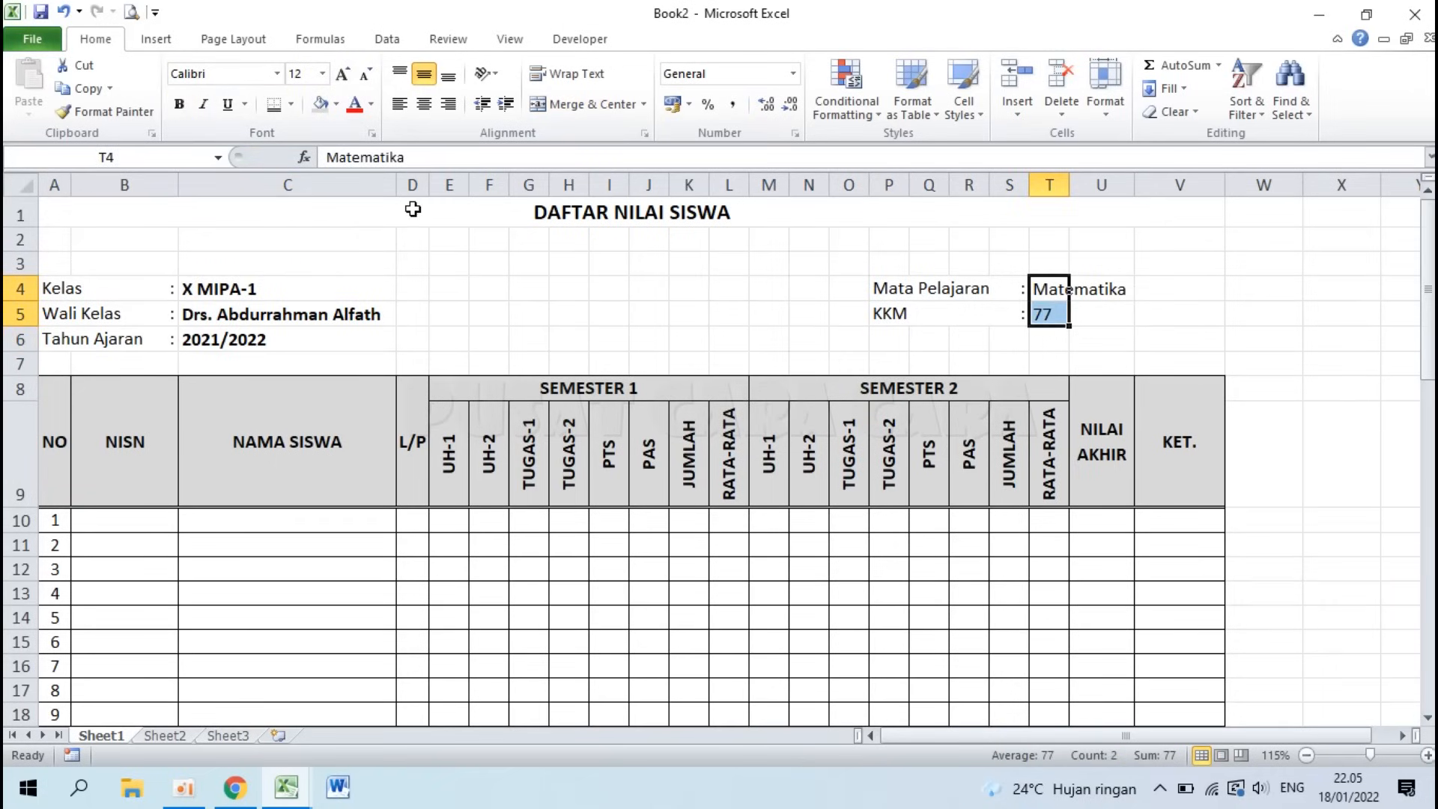
click(177, 104)
click(1031, 318)
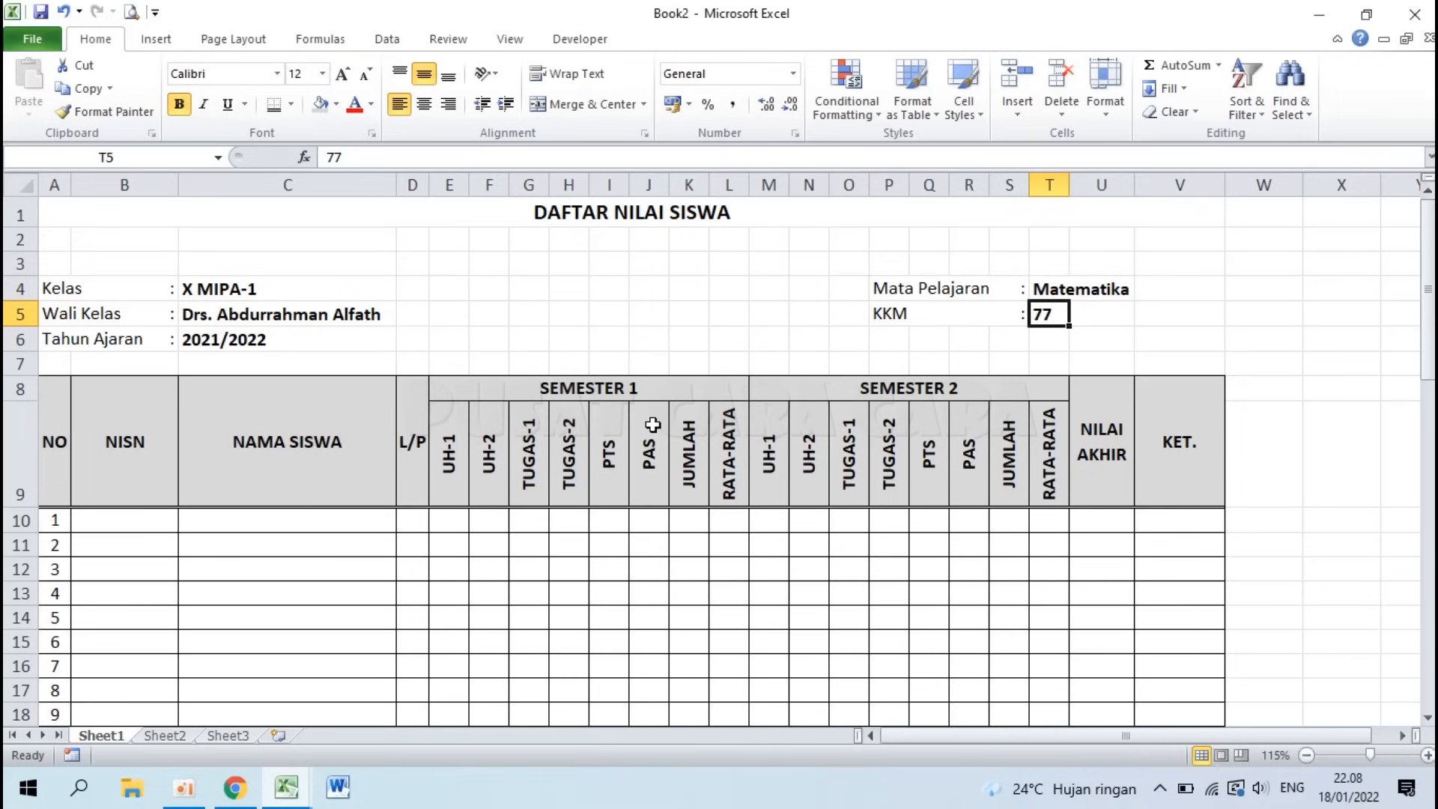
scroll(653, 425, down, 6)
scroll(651, 420, down, 8)
scroll(644, 404, up, 14)
click(581, 215)
click(294, 284)
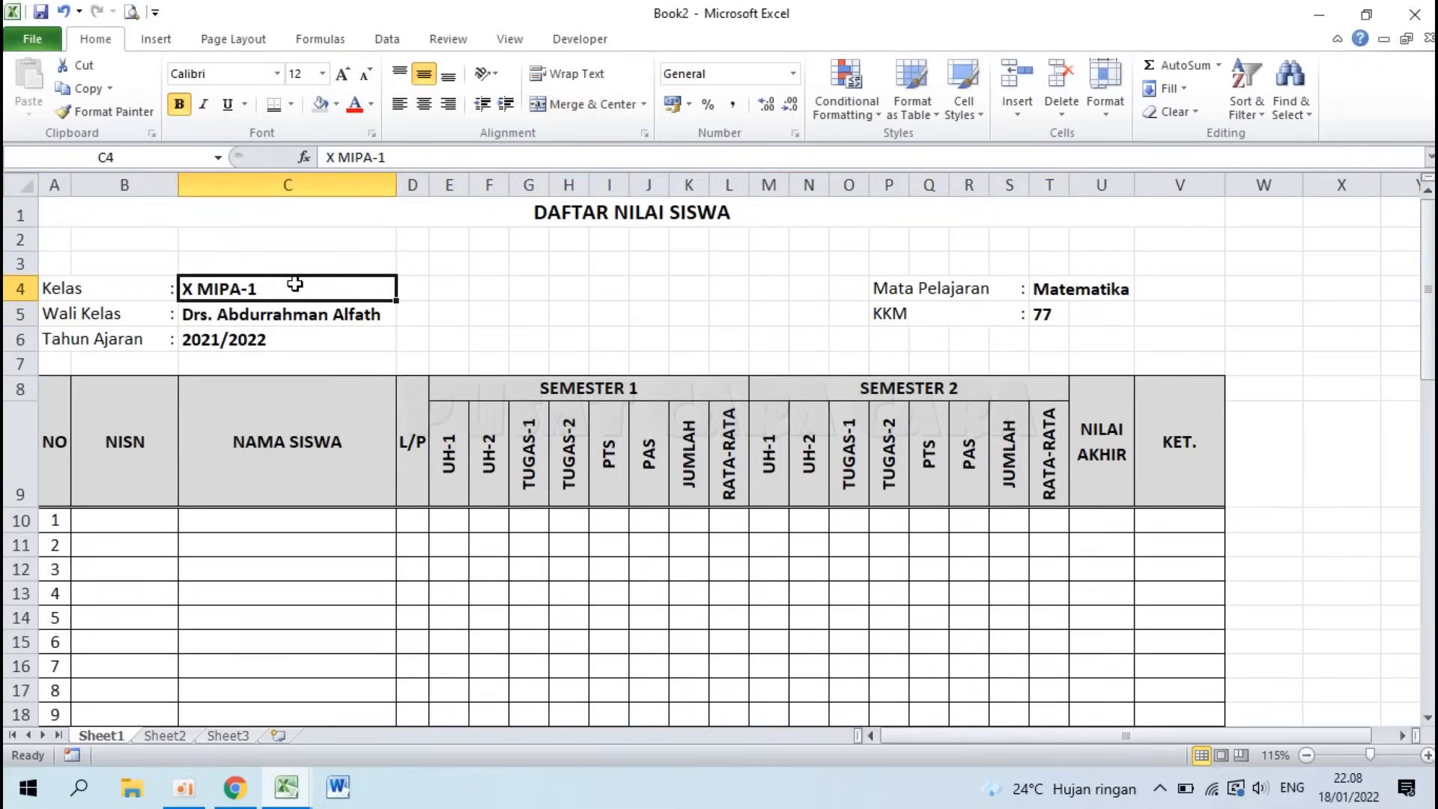
scroll(295, 284, down, 7)
scroll(295, 284, down, 6)
scroll(295, 283, up, 13)
Step: Set A1:V59, from the title down to the signature block, as the print area
click(483, 216)
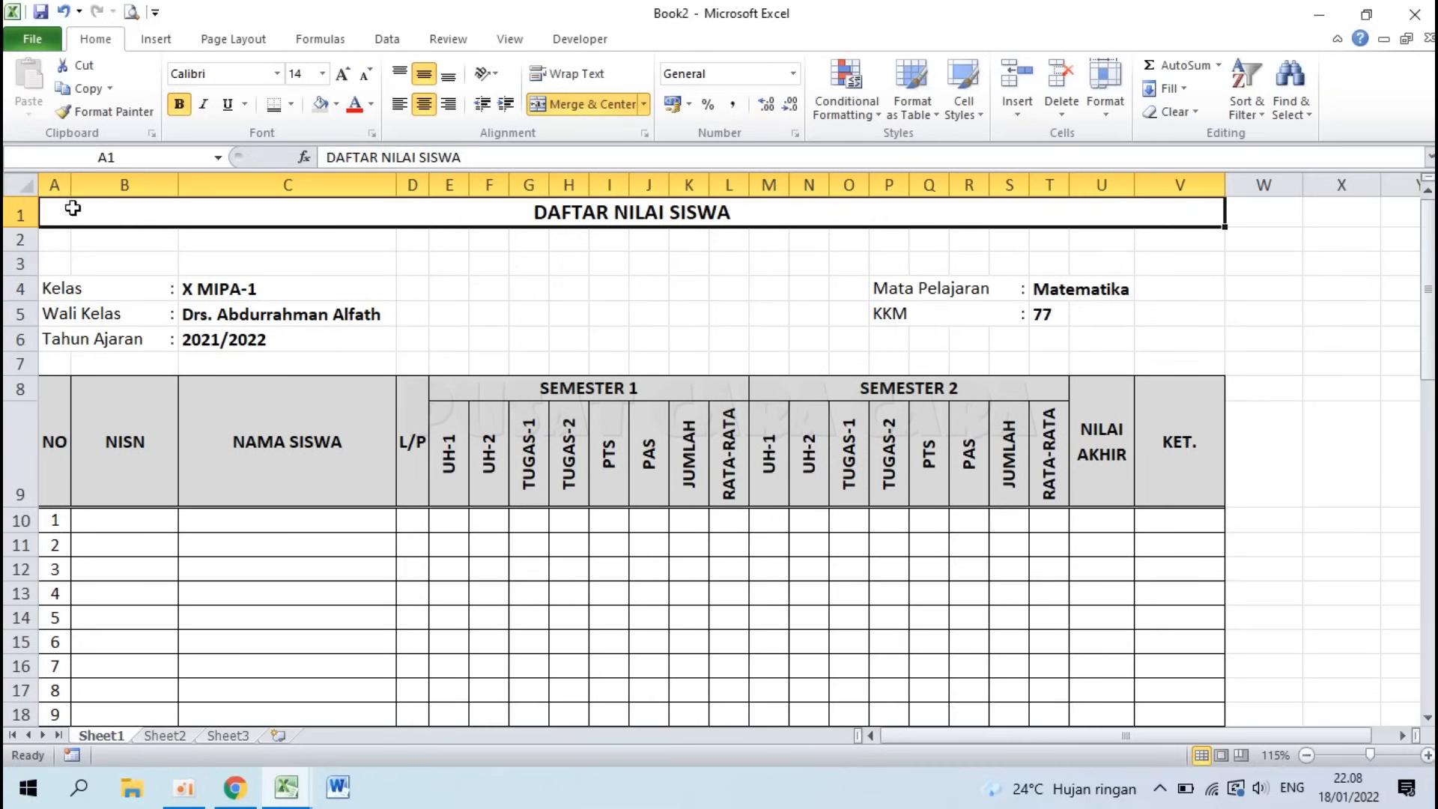
drag(60, 212, 1063, 622)
scroll(524, 472, up, 14)
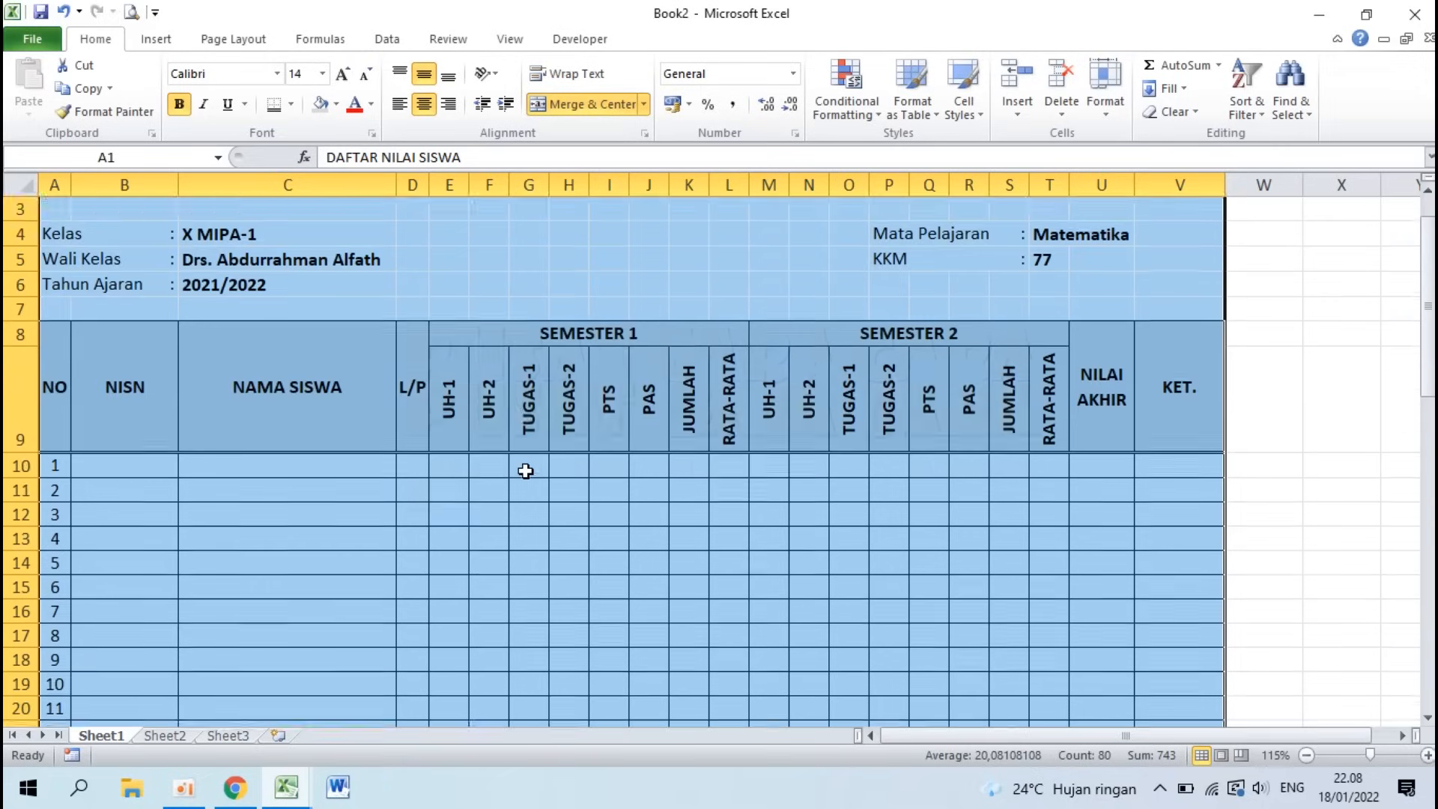
click(241, 45)
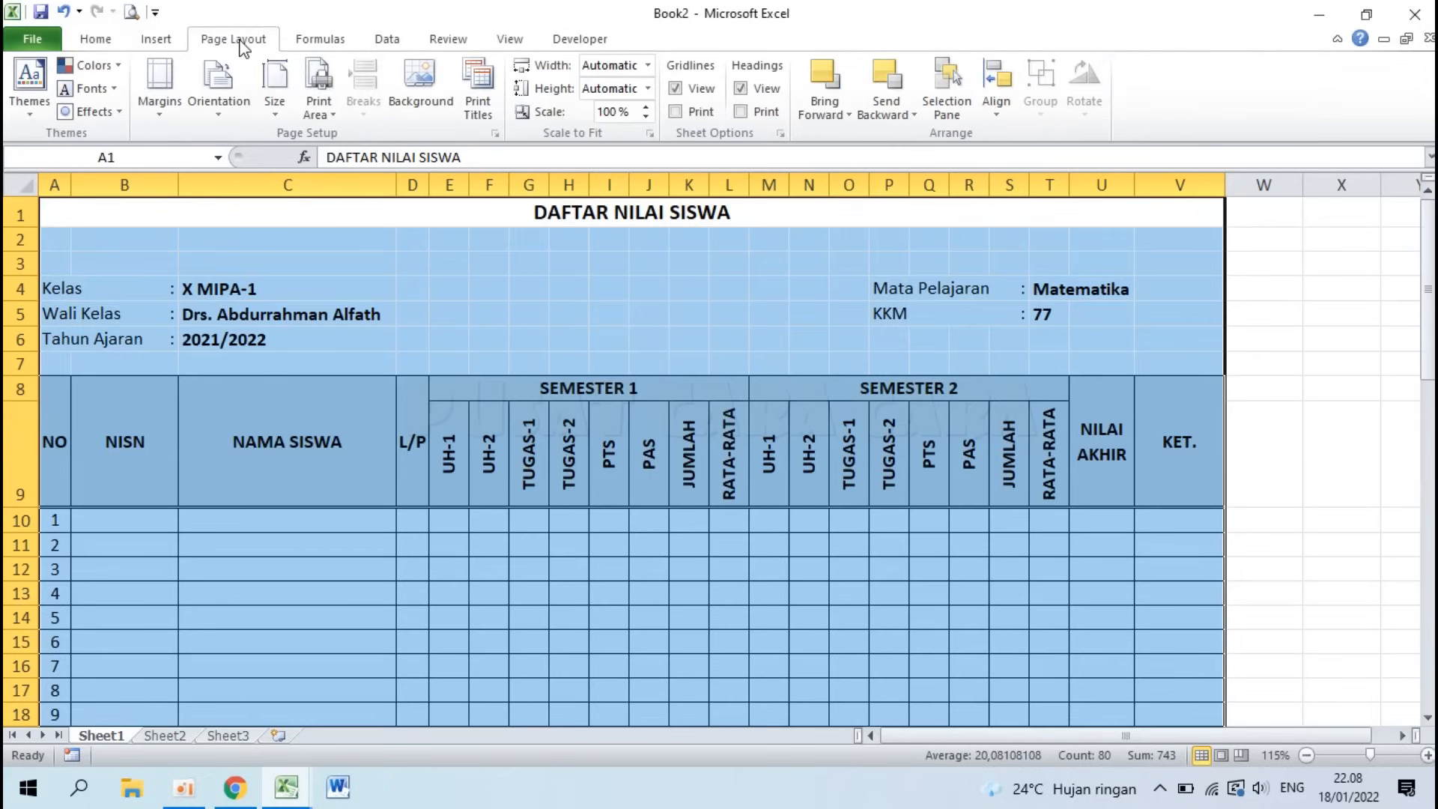
click(318, 102)
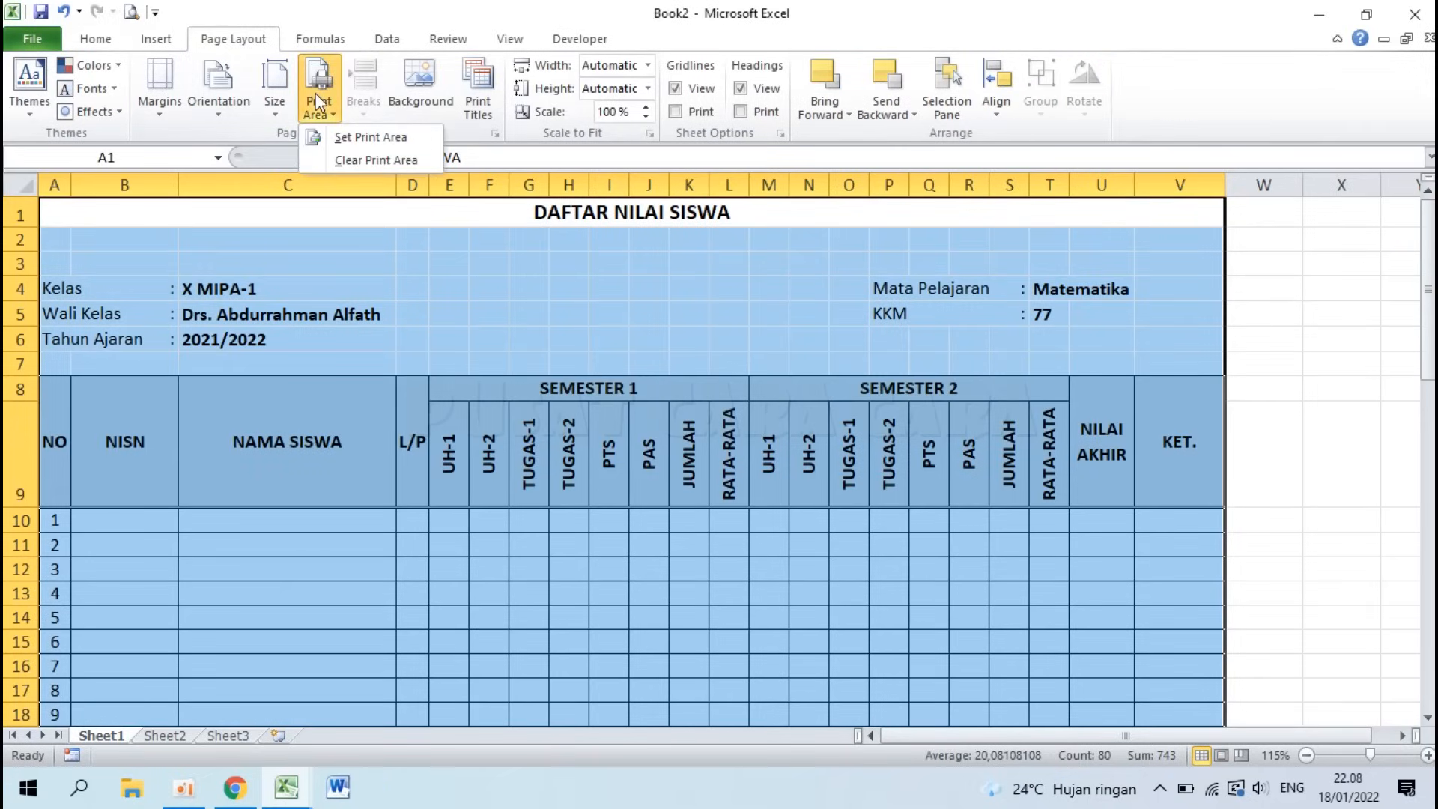
click(352, 137)
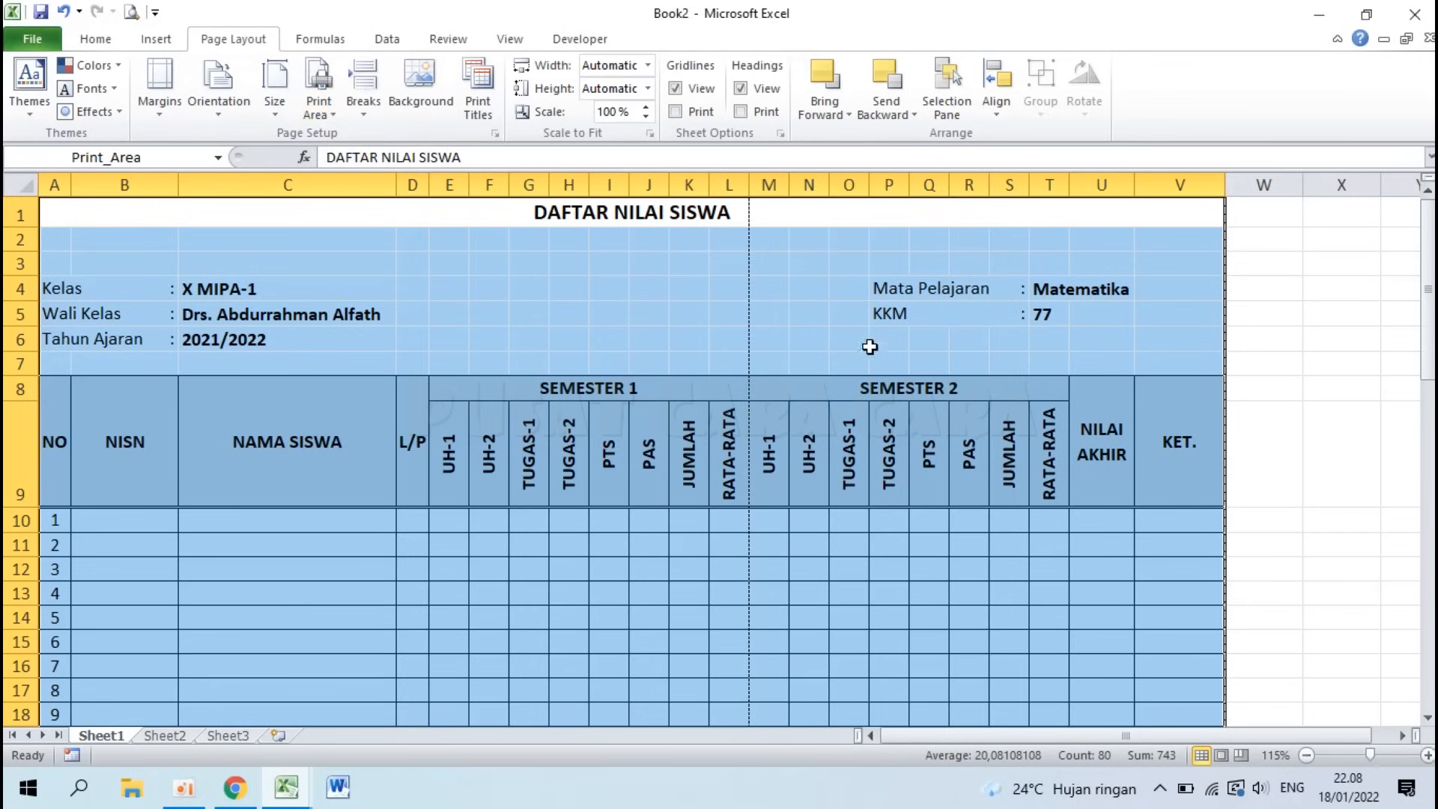
click(691, 287)
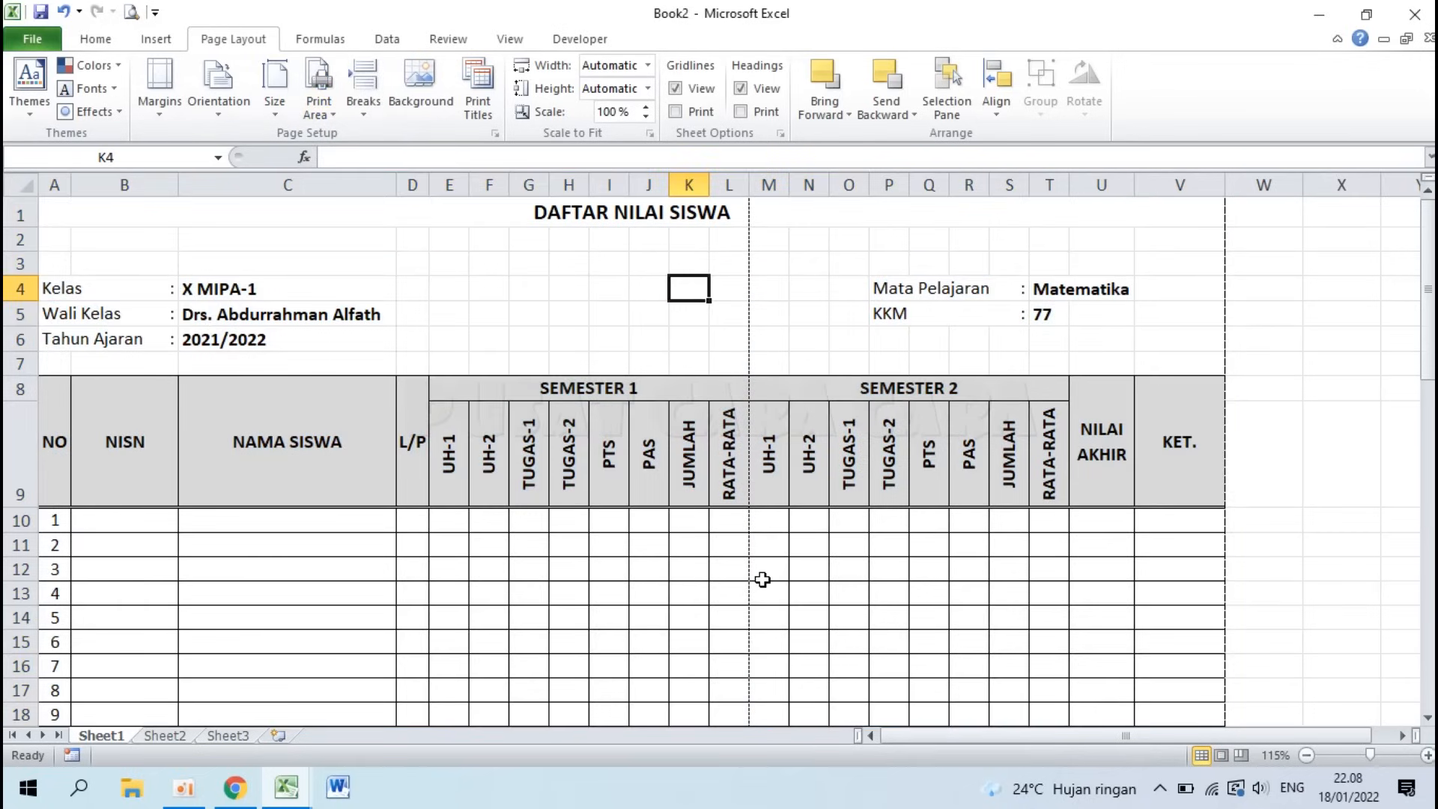
scroll(756, 291, down, 9)
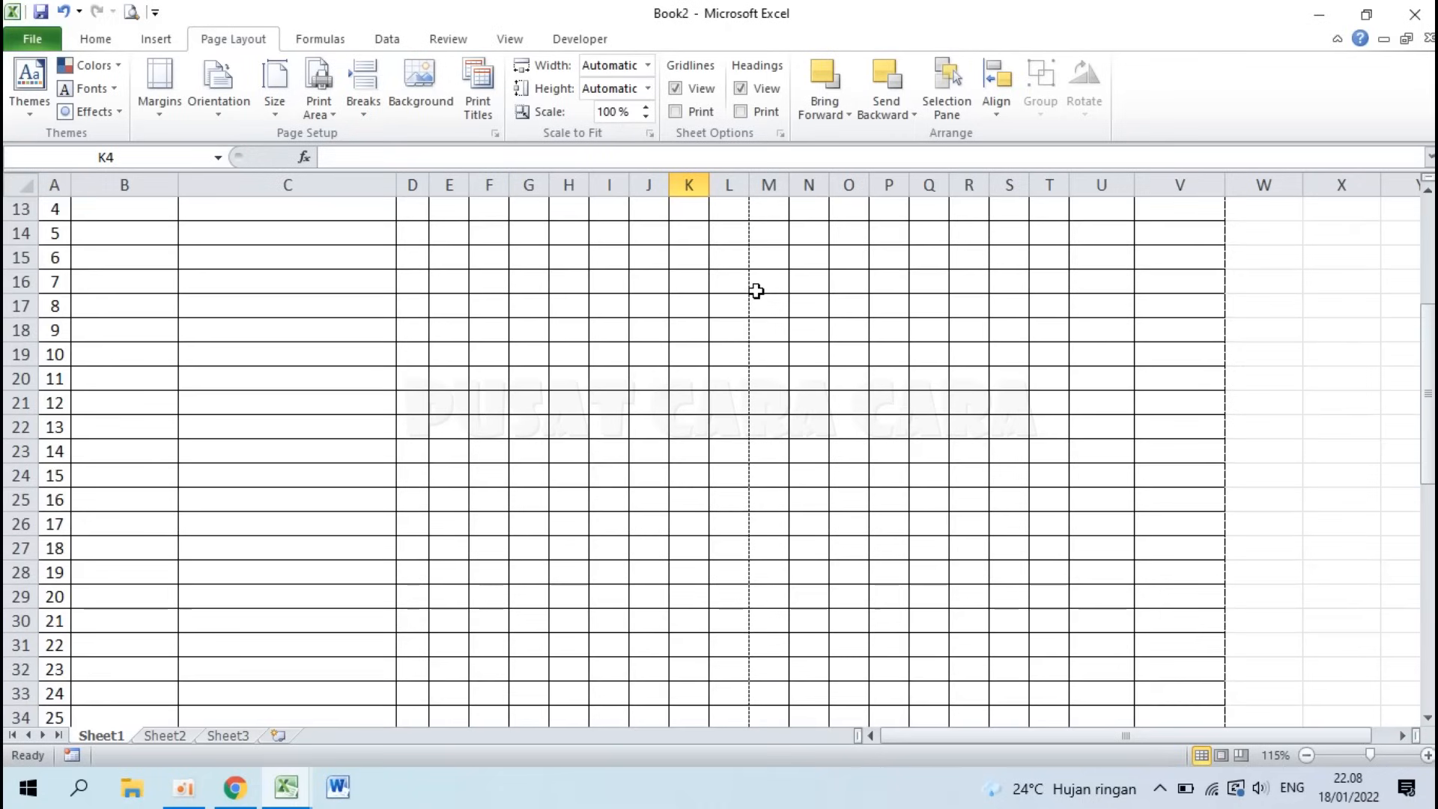
scroll(756, 291, up, 9)
scroll(756, 291, down, 4)
scroll(756, 290, up, 4)
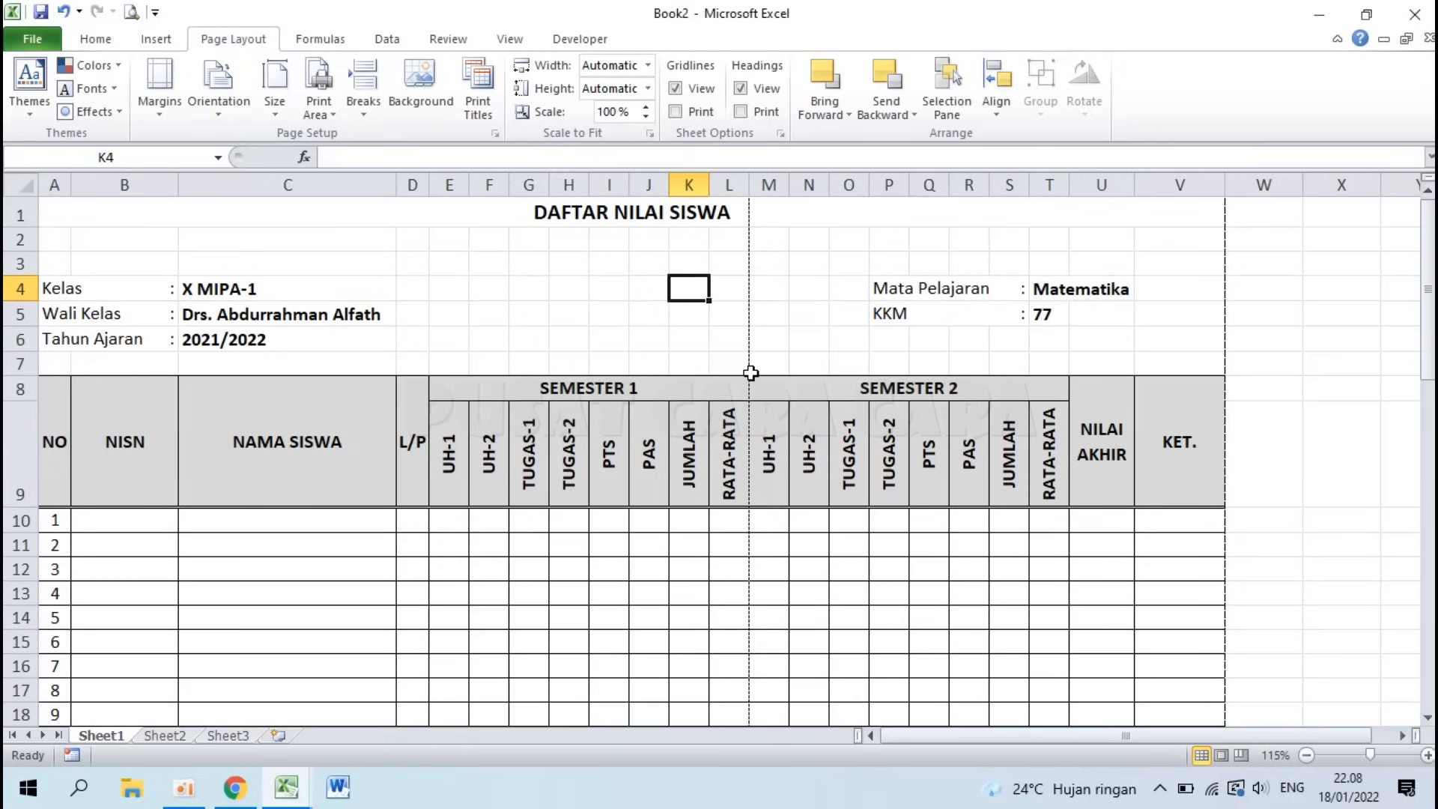
Step: In Page Break Preview, drag the L–M page break past column V to fit one page at 62%
click(1241, 755)
scroll(554, 439, up, 4)
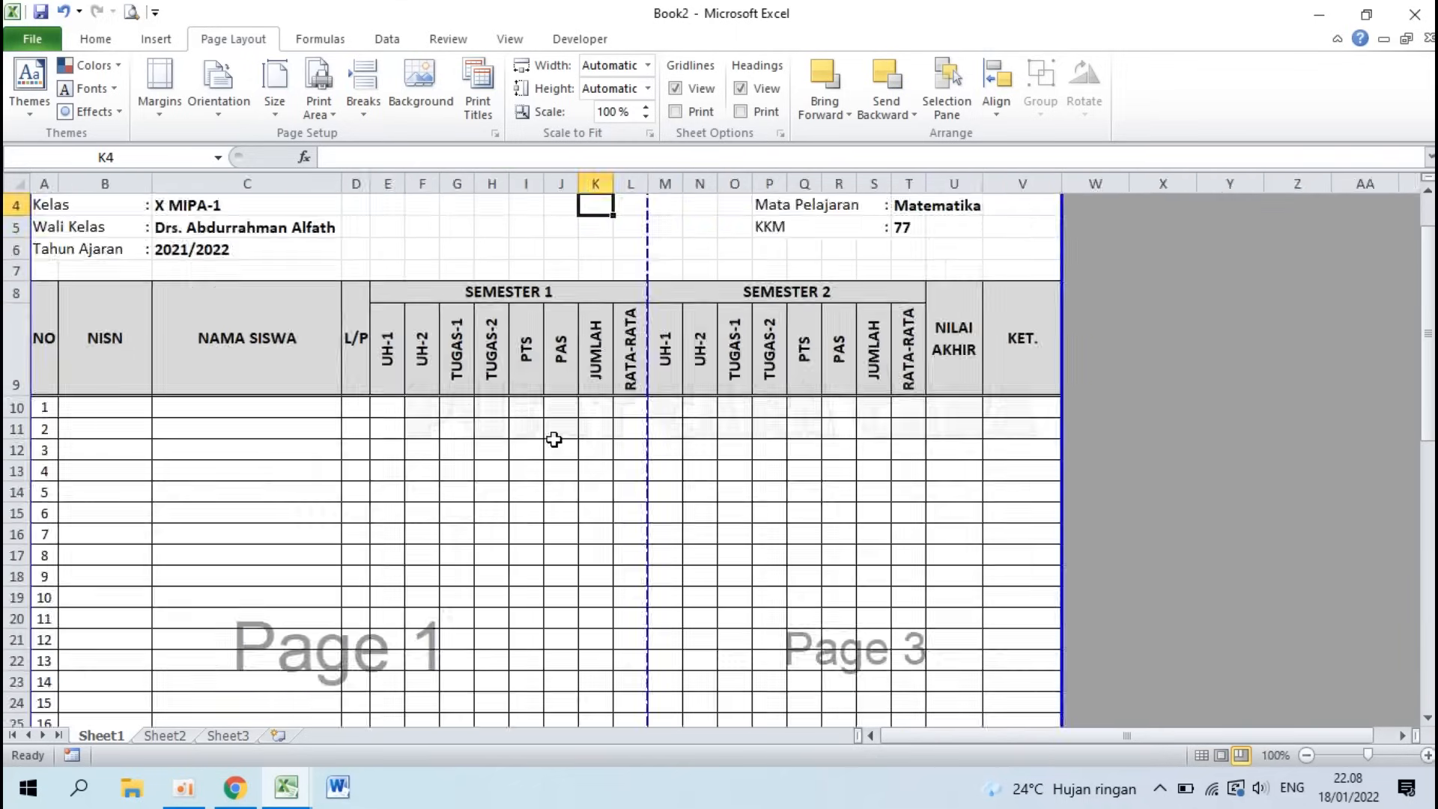
scroll(784, 295, up, 1)
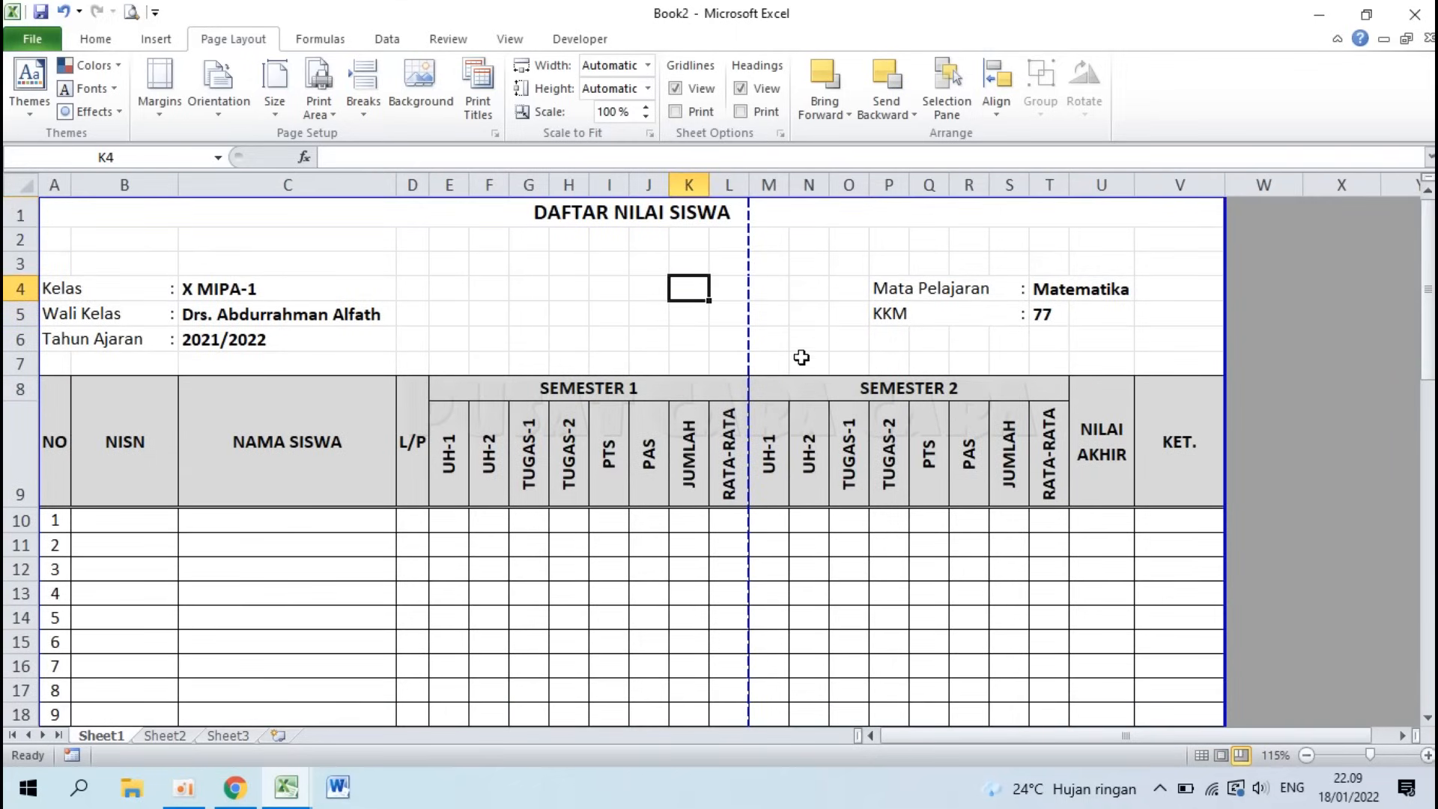
drag(749, 280, 1219, 268)
drag(1228, 266, 1226, 267)
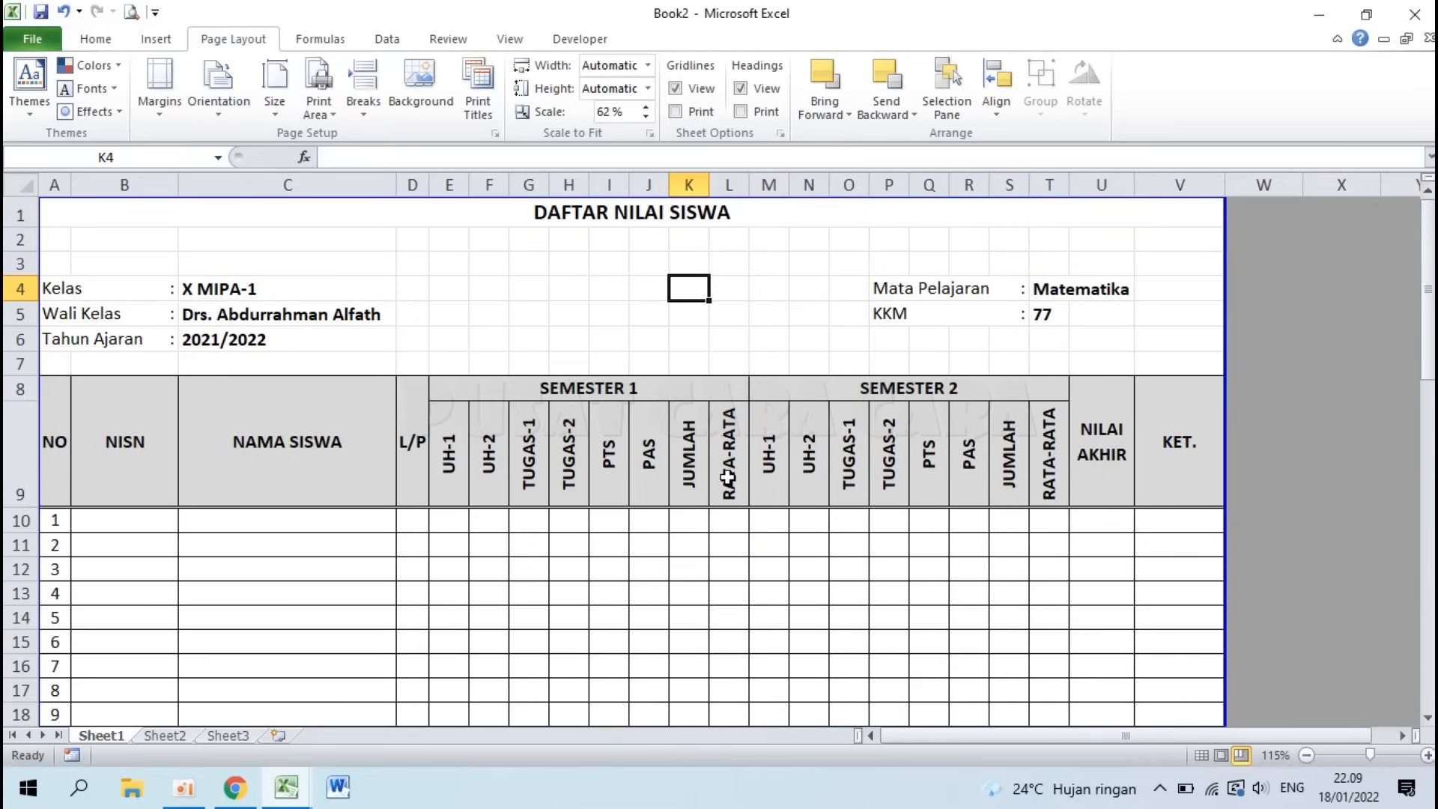
scroll(728, 477, down, 11)
scroll(728, 477, down, 4)
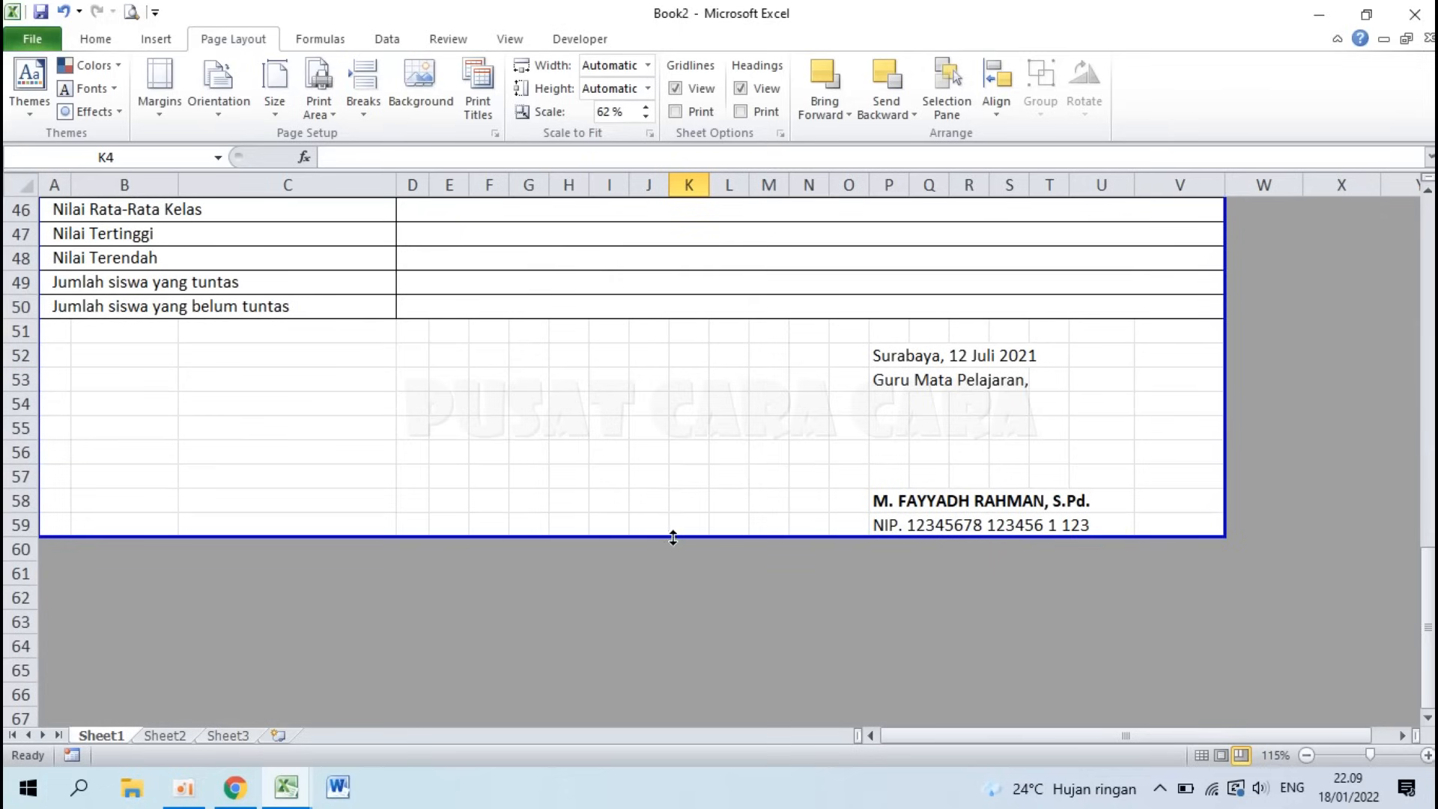
scroll(669, 537, up, 15)
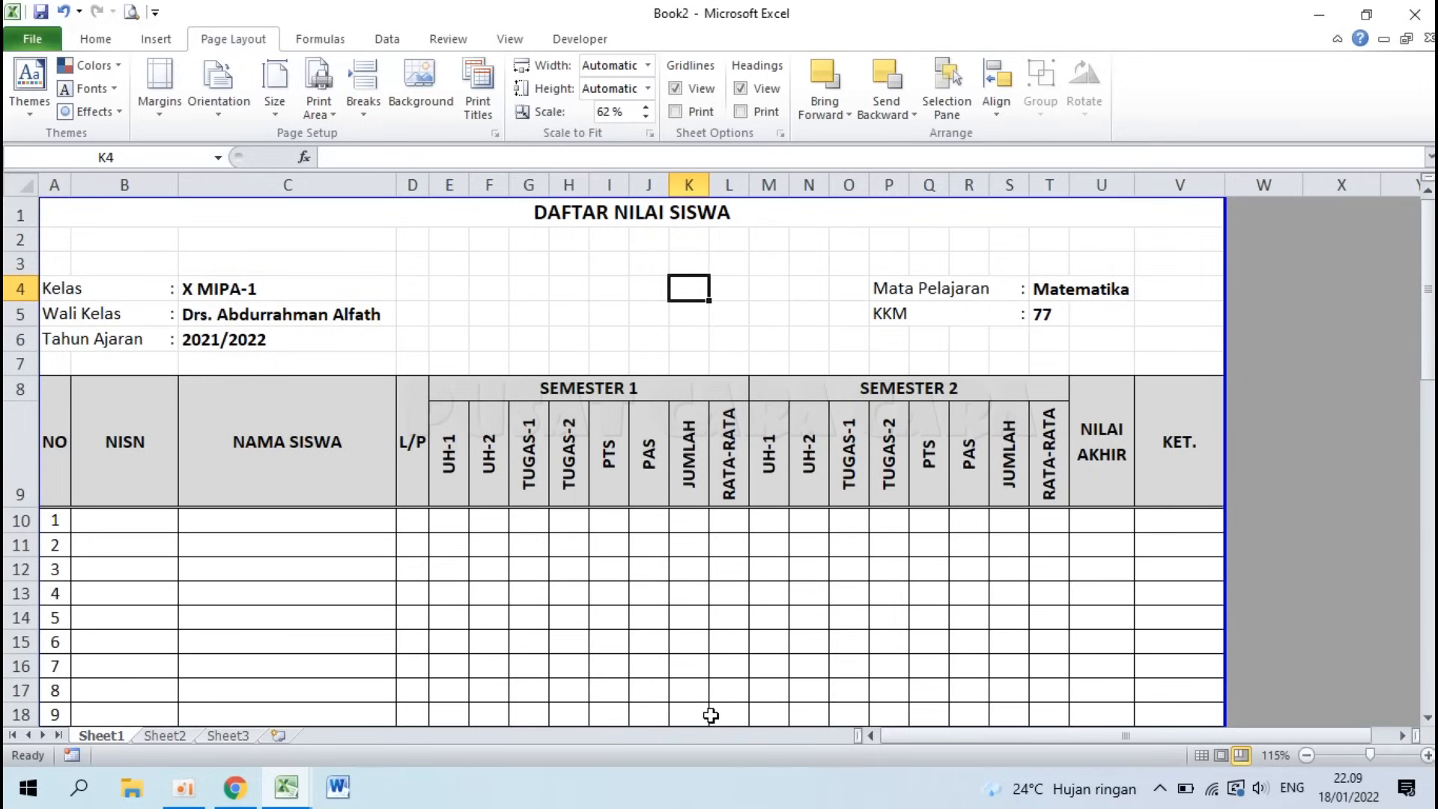
Step: Preview the one-page grade sheet and open Page Setup, which shows 62% scaling
click(155, 12)
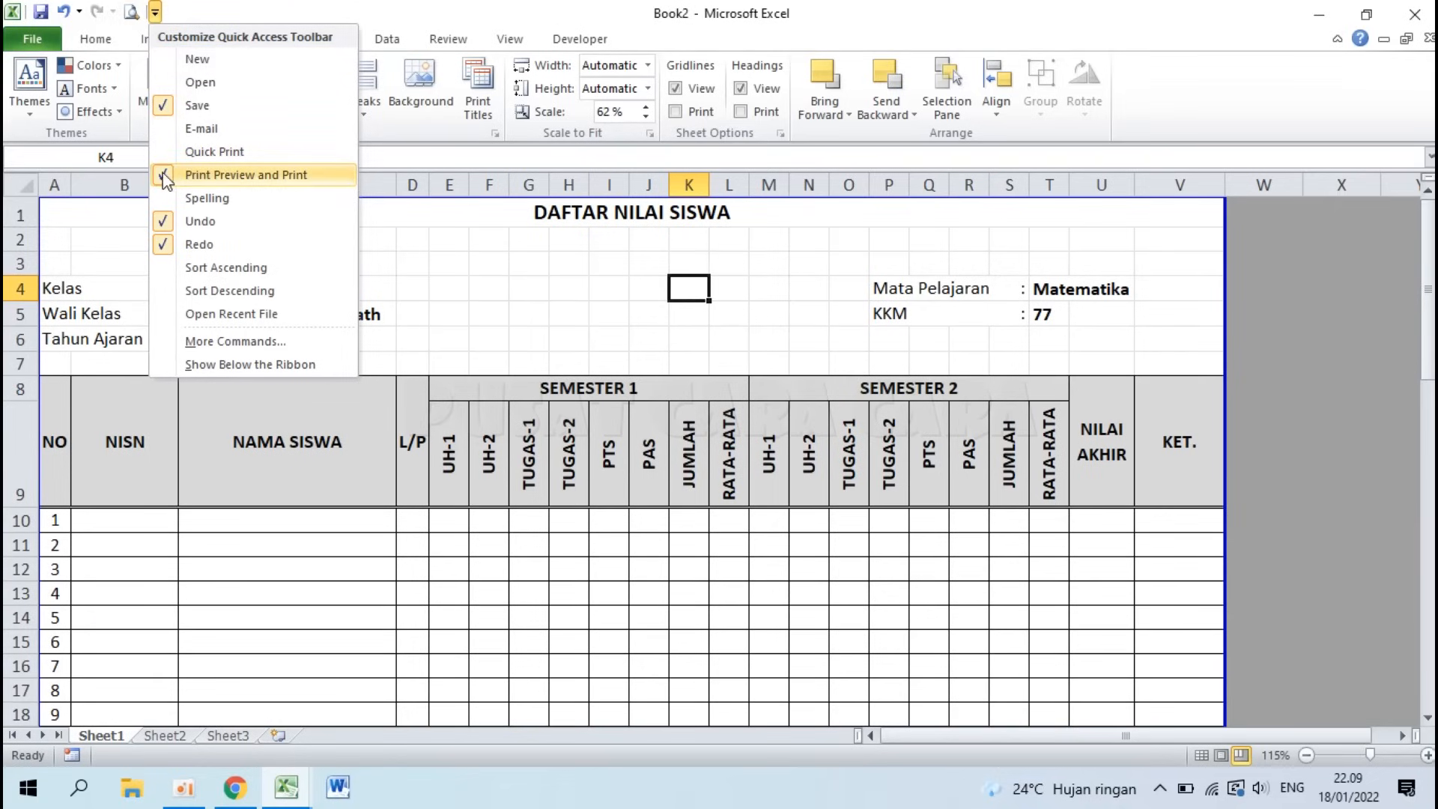
click(268, 6)
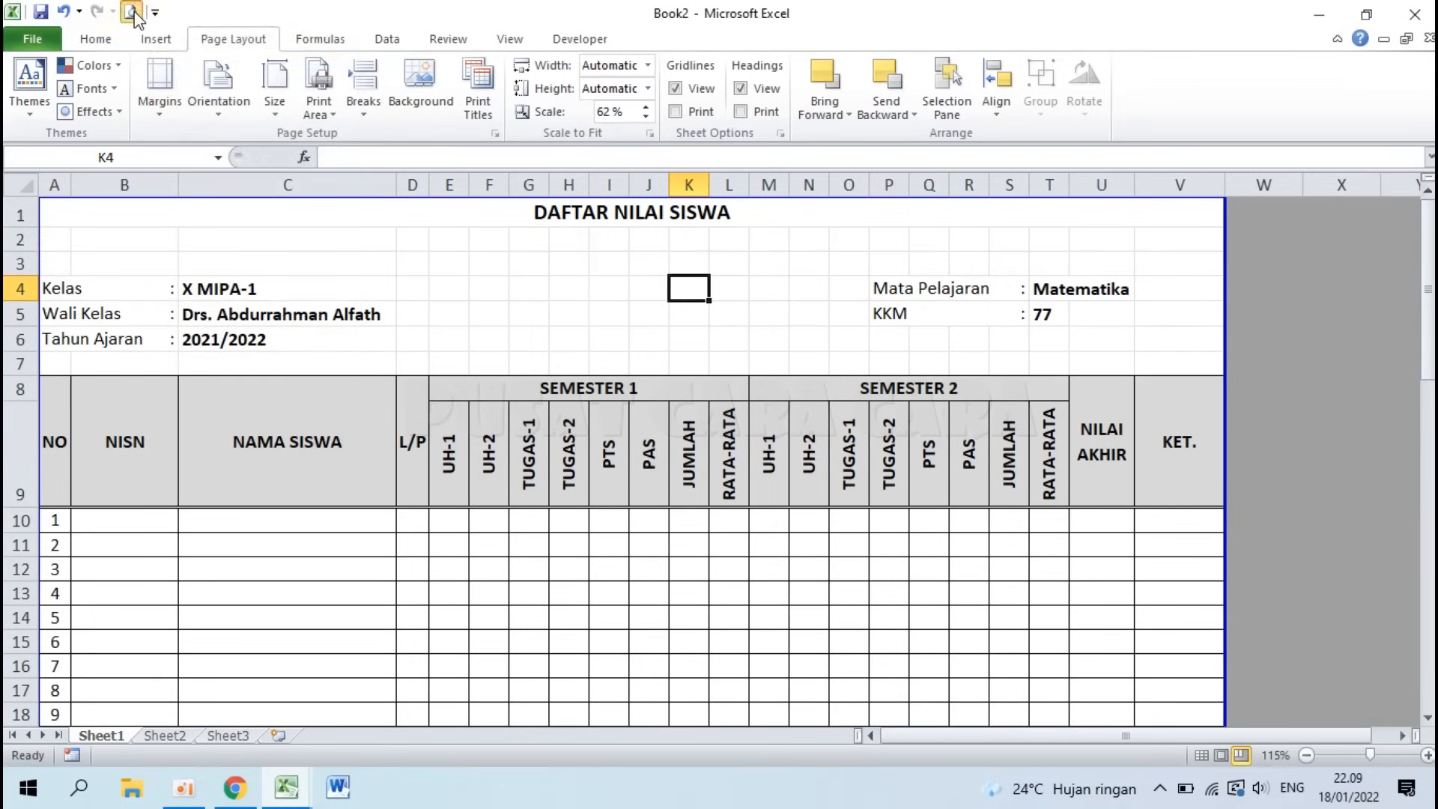
click(131, 13)
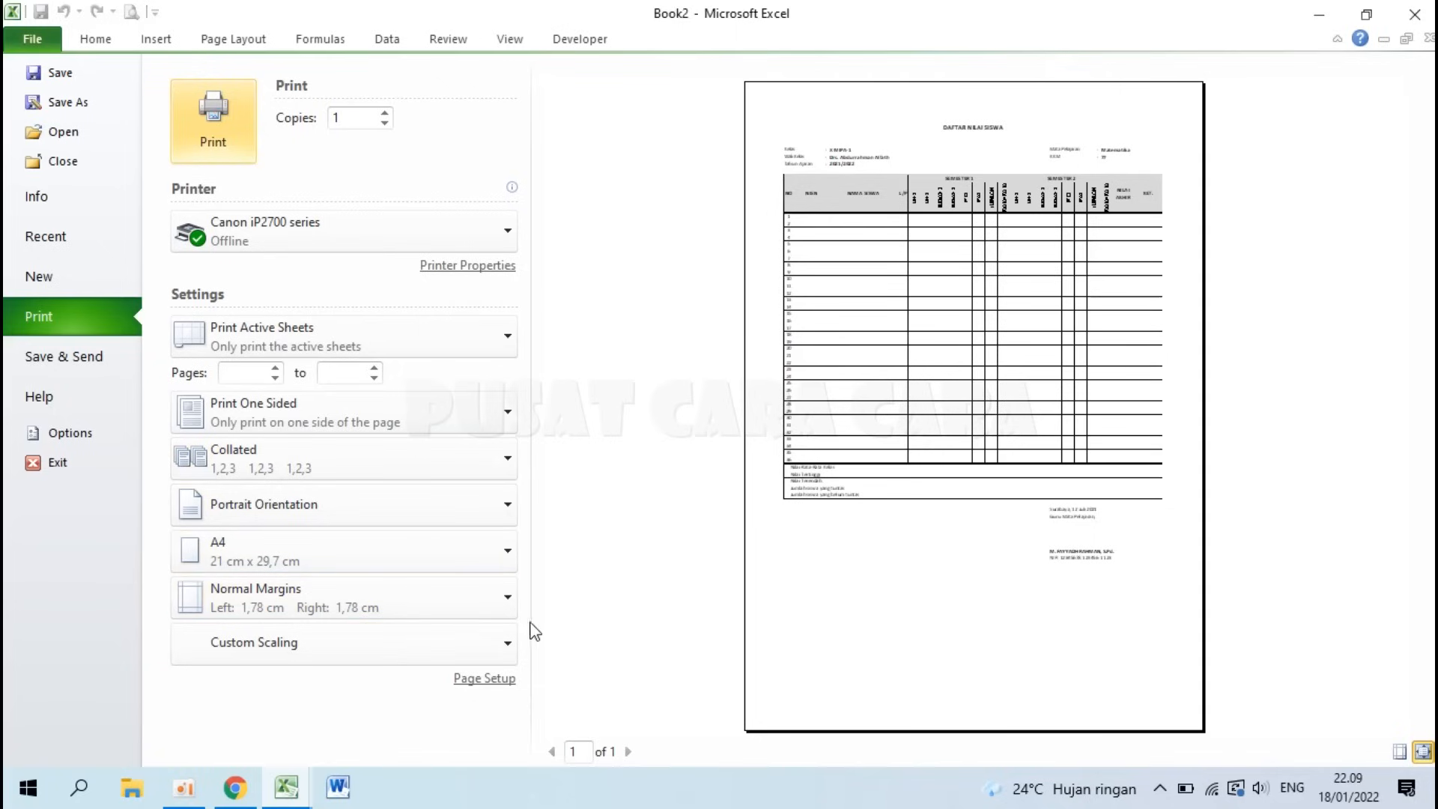
click(482, 682)
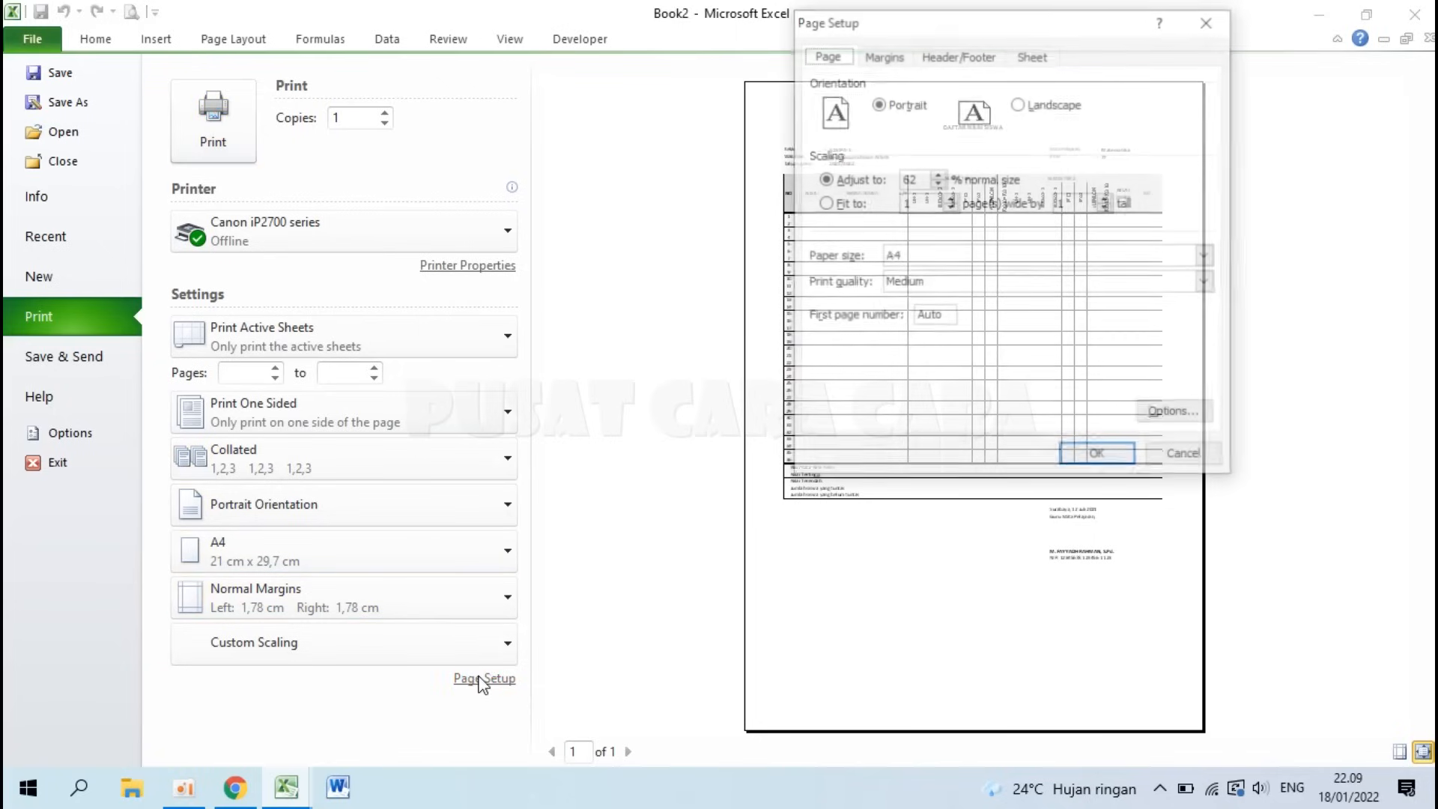
Step: In Page Setup's margin settings, set top 2,5, header 0 and left 1
double_click(922, 180)
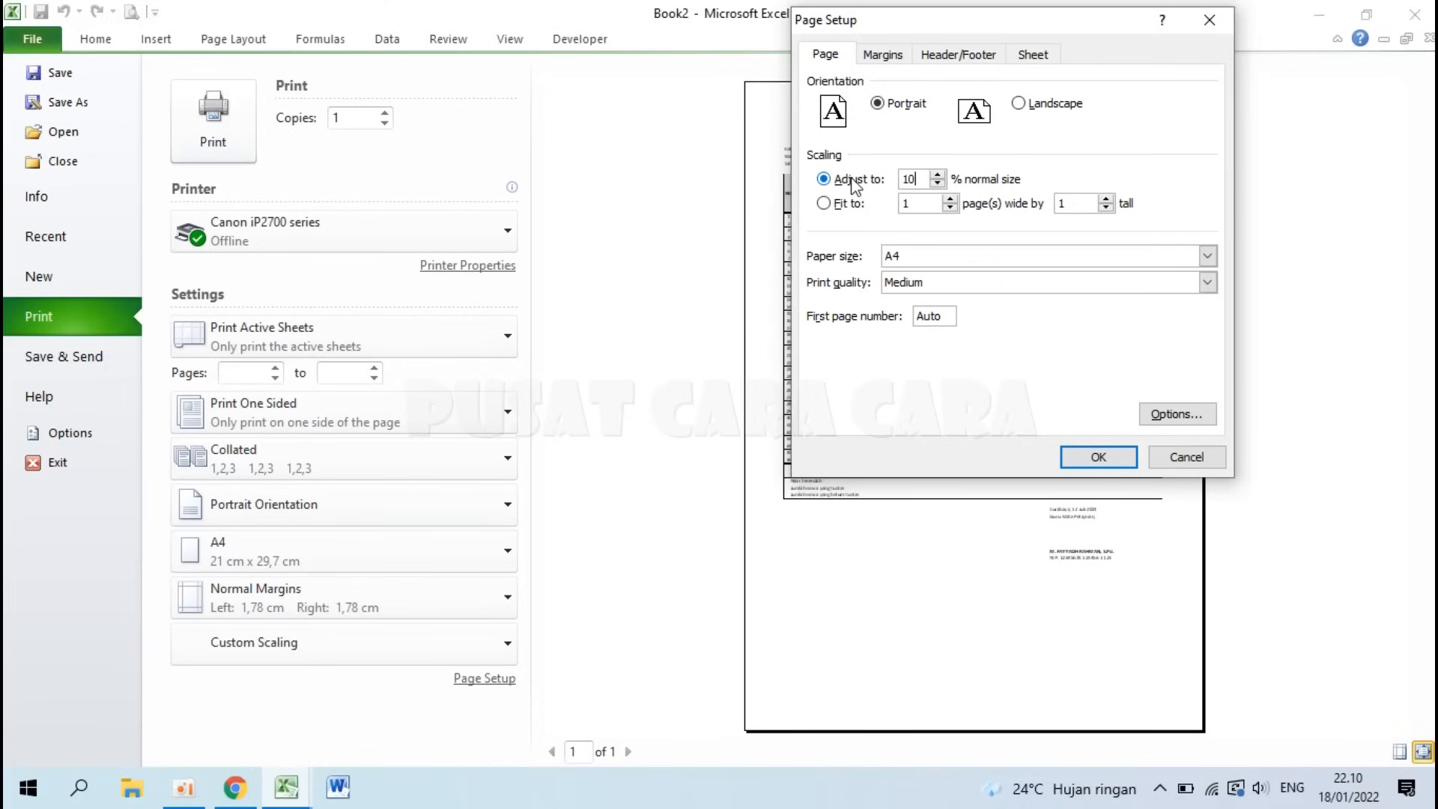
click(885, 56)
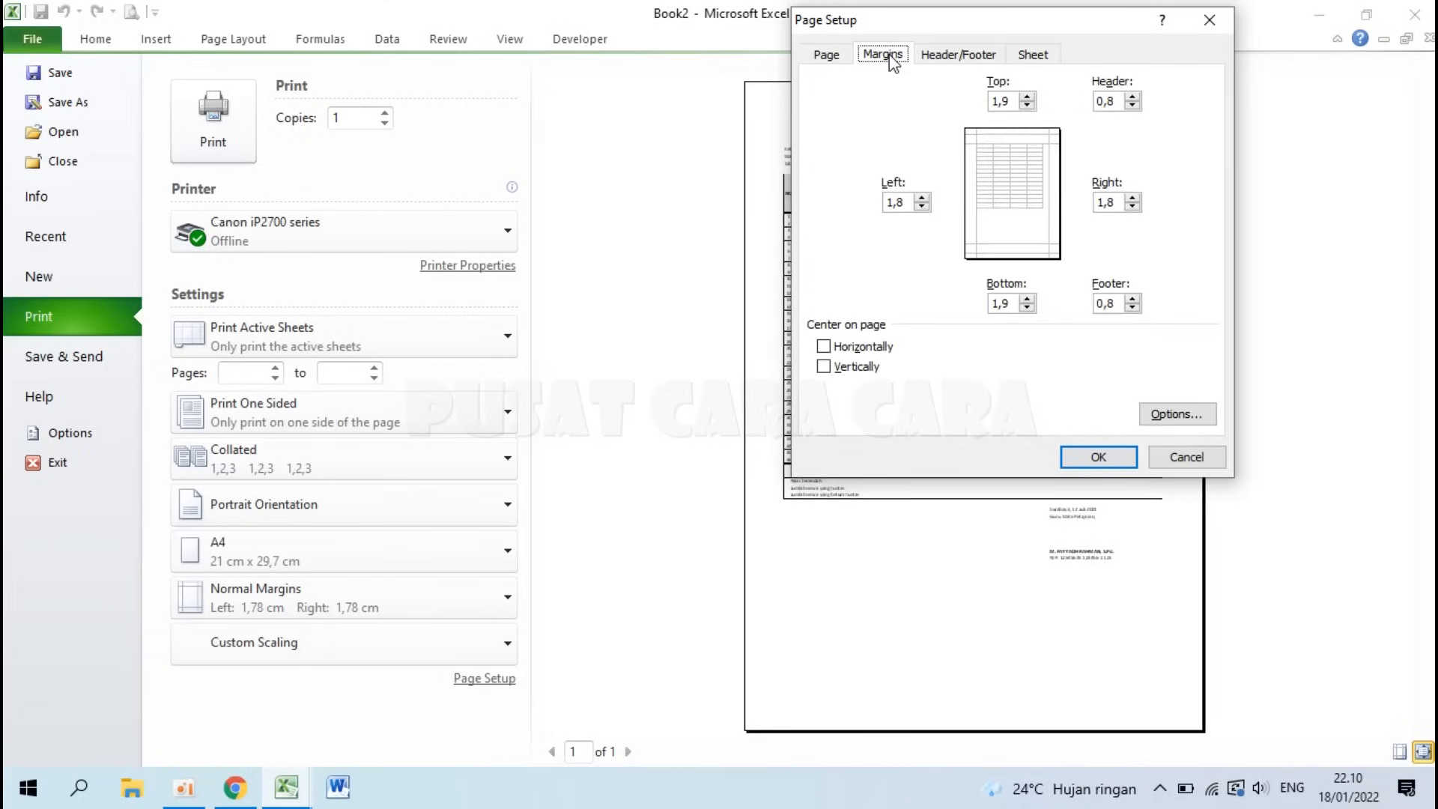
drag(913, 20, 680, 144)
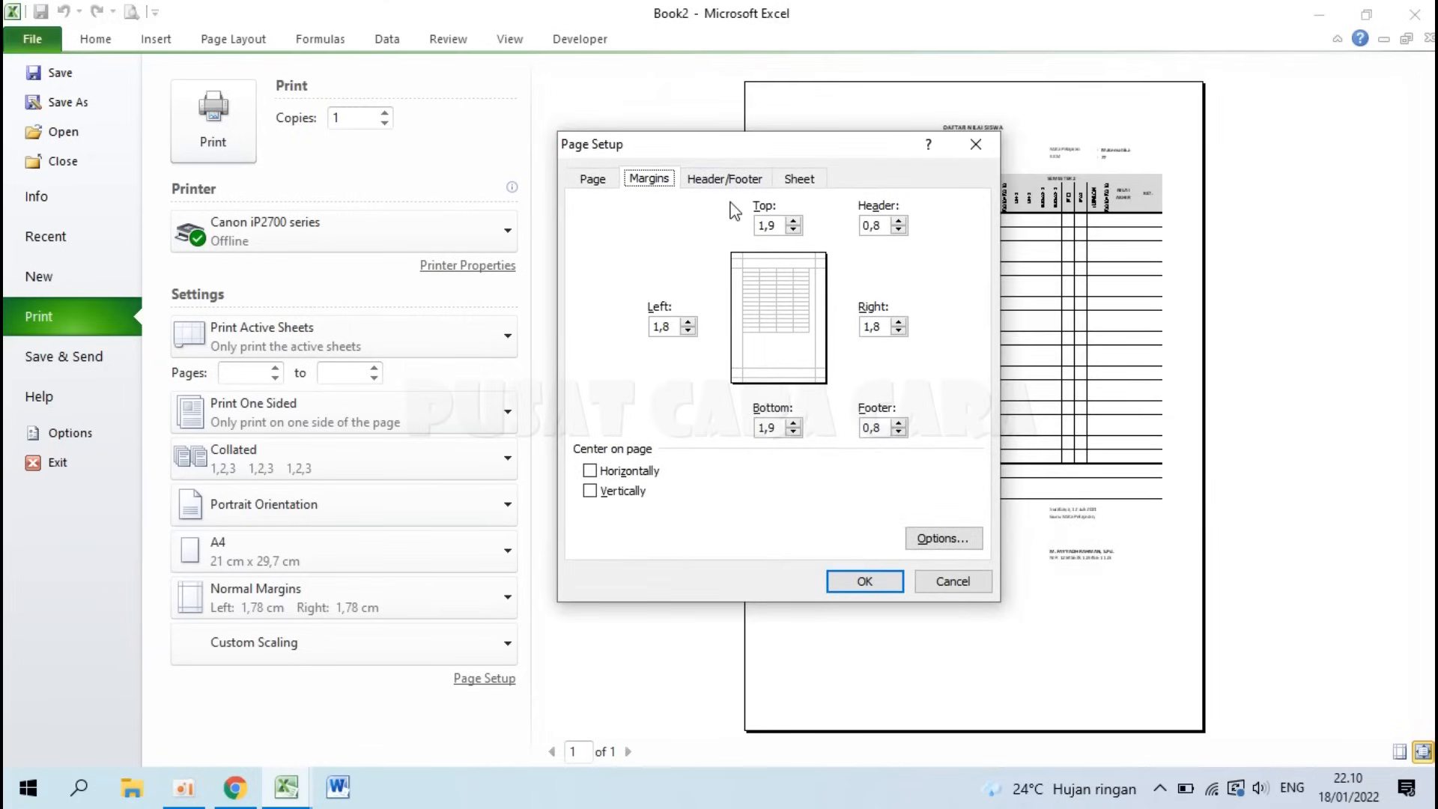
drag(778, 229, 747, 231)
drag(888, 225, 846, 233)
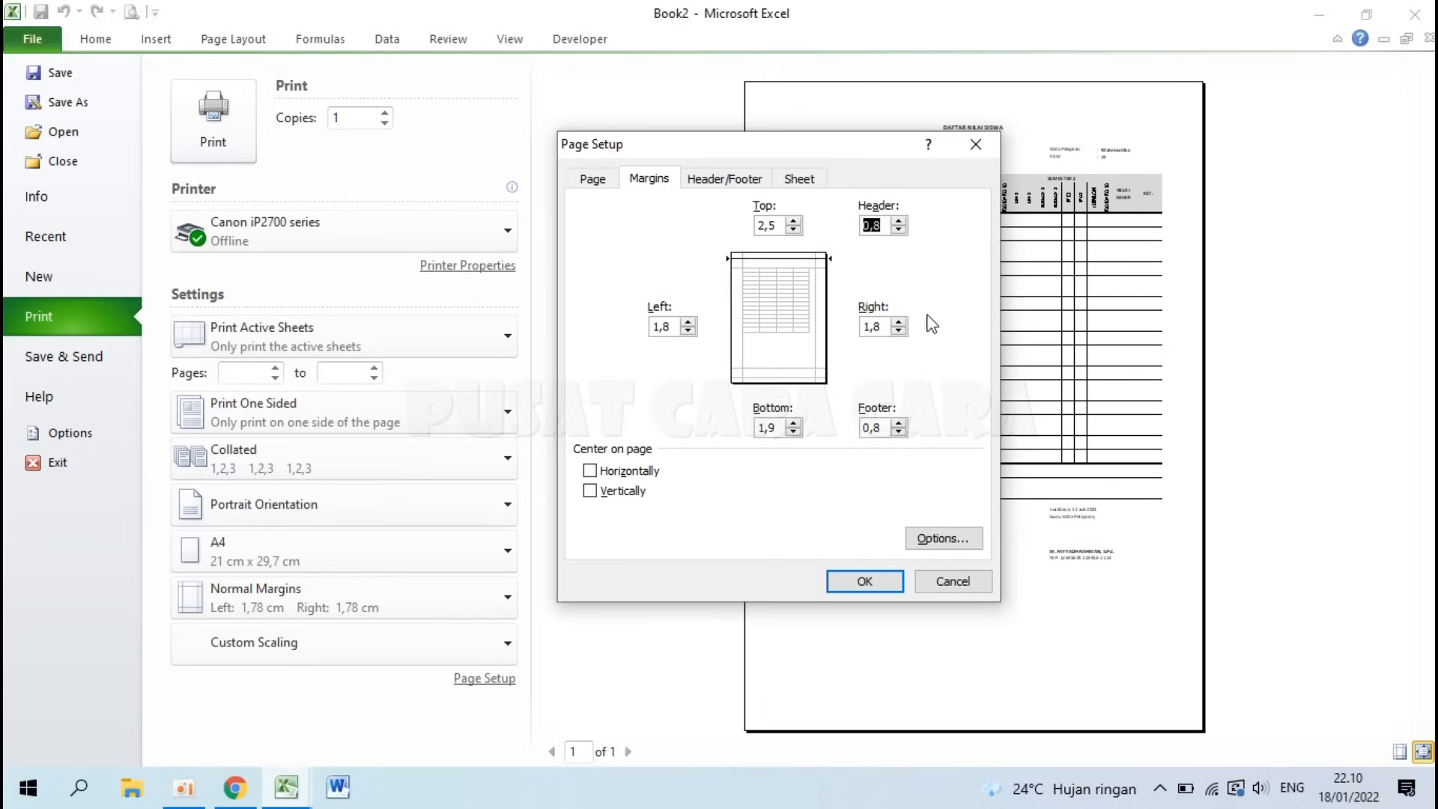
drag(676, 323, 609, 327)
text(1)
Step: Set right 1, bottom 2 and footer 0, centre horizontally, and apply the margins
drag(882, 327, 852, 327)
text(1)
drag(780, 424, 745, 432)
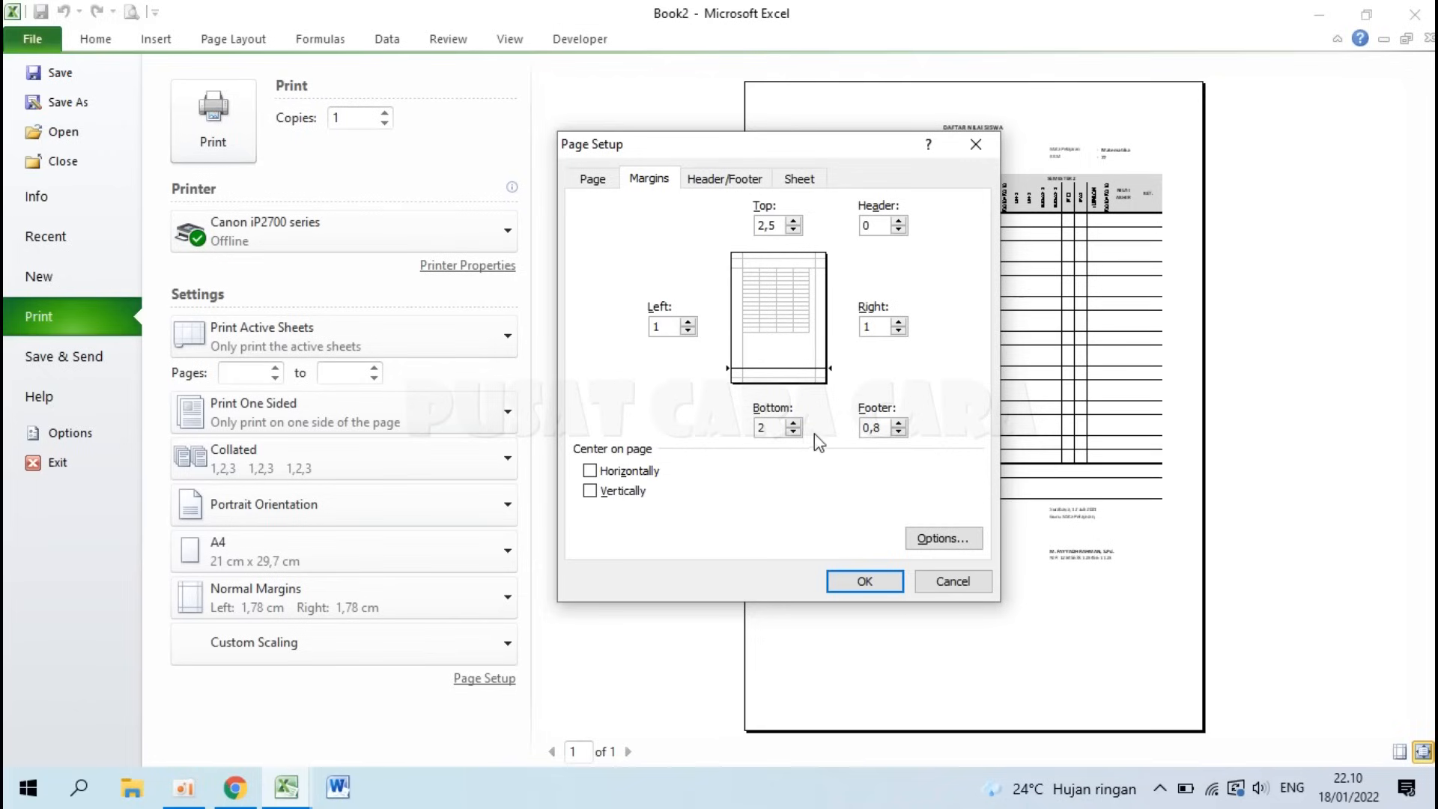
drag(882, 433, 853, 428)
text(0)
click(590, 473)
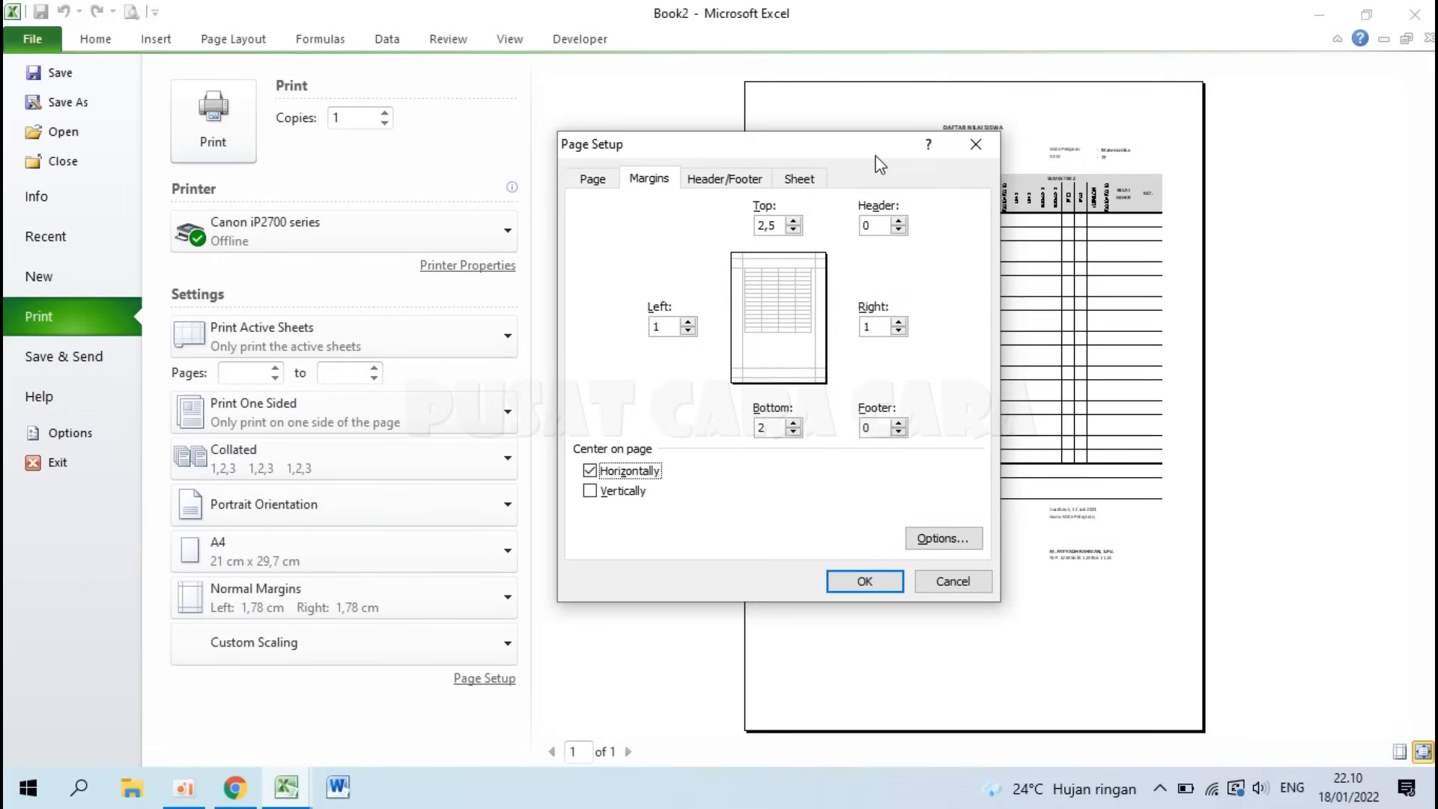
drag(877, 156, 686, 153)
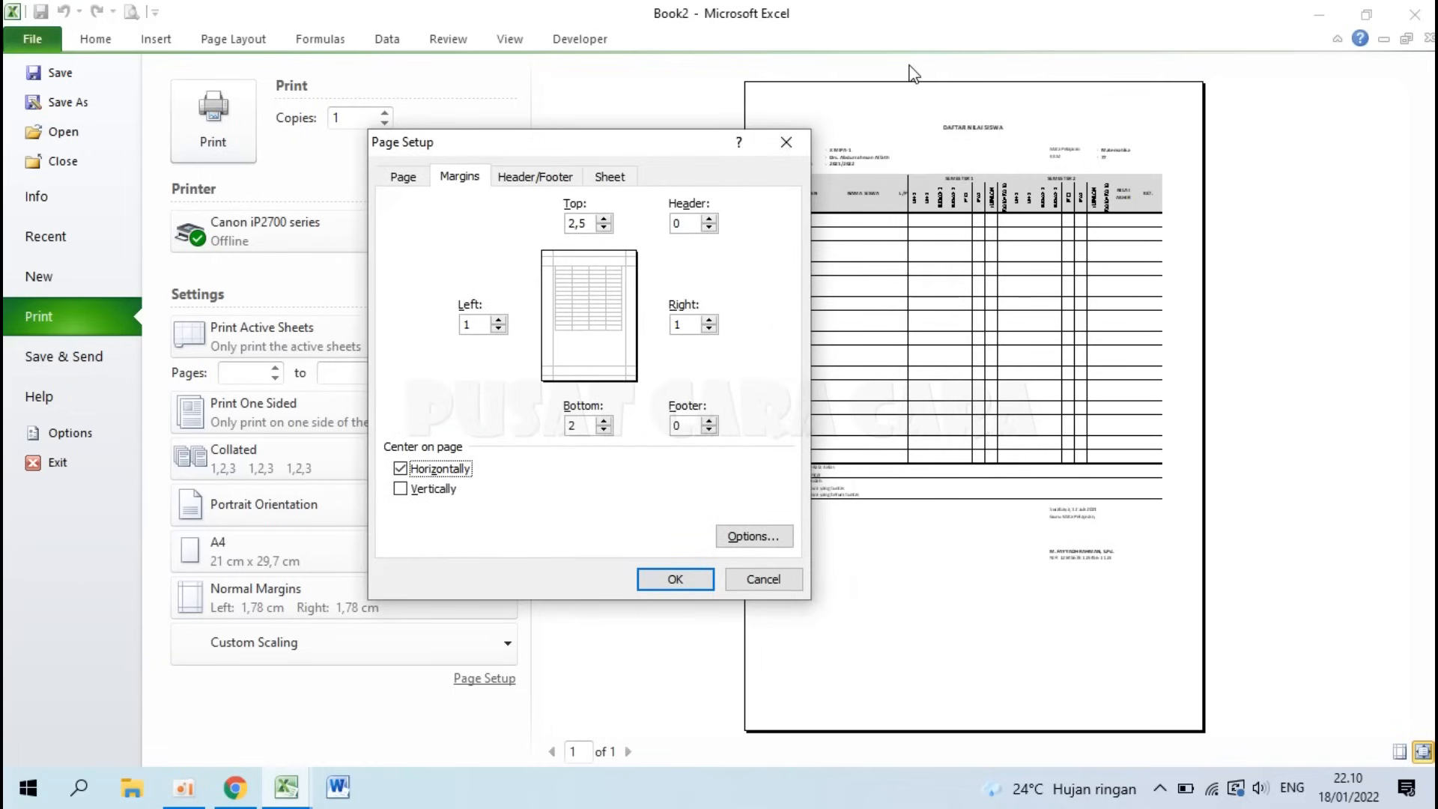
click(677, 579)
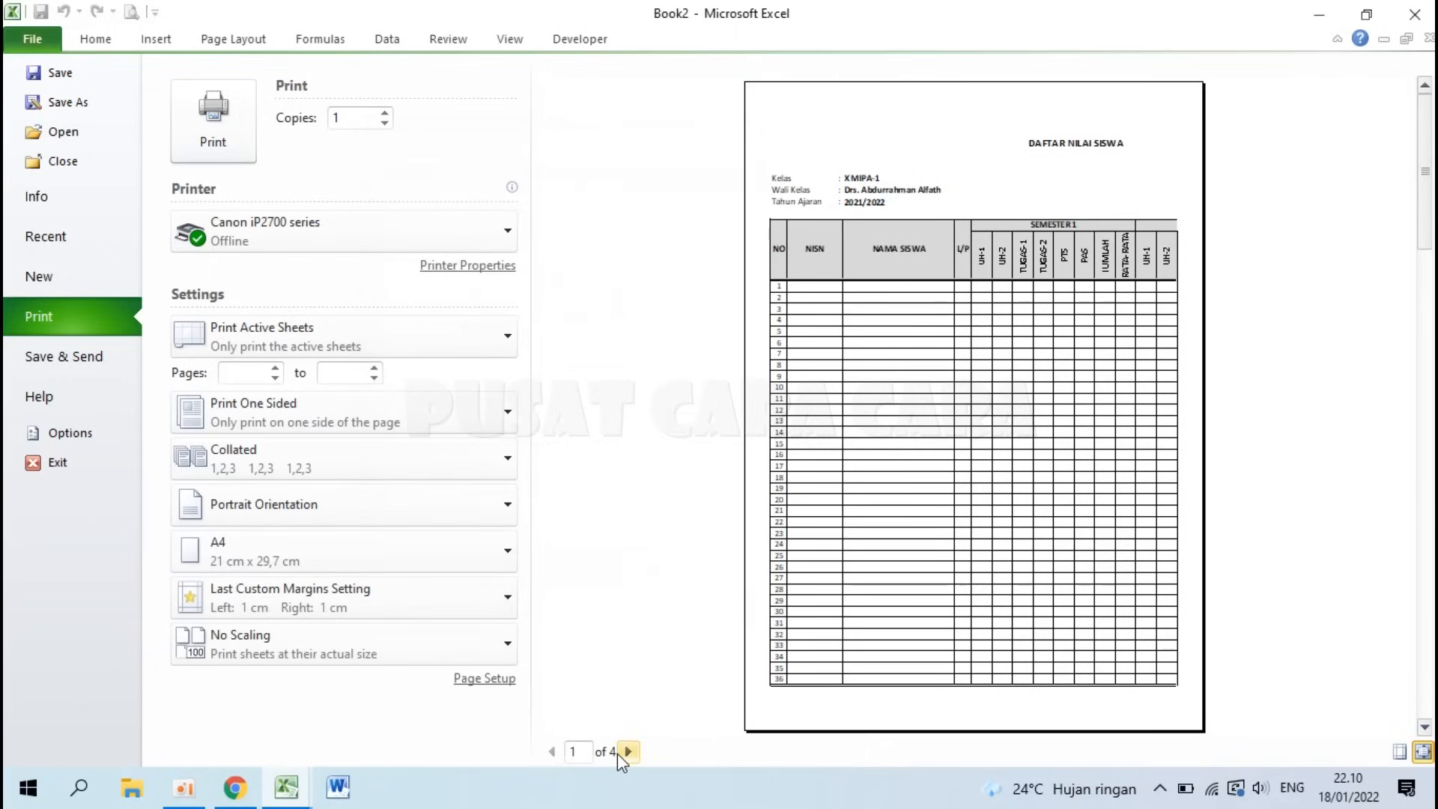
Step: Back on the sheet, drag the column Q page break to the print-area edge and preview at 67%
click(31, 45)
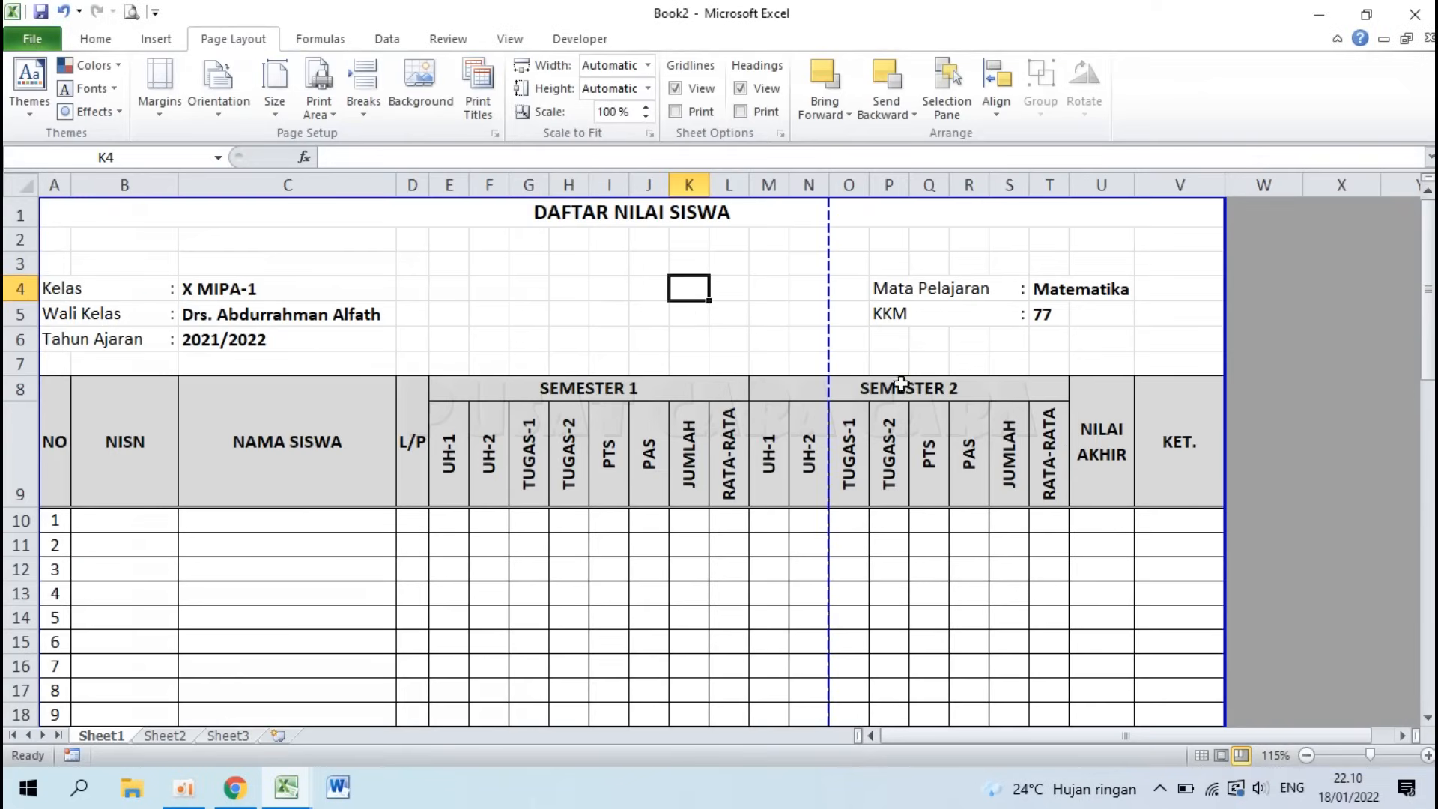
drag(922, 308, 1209, 313)
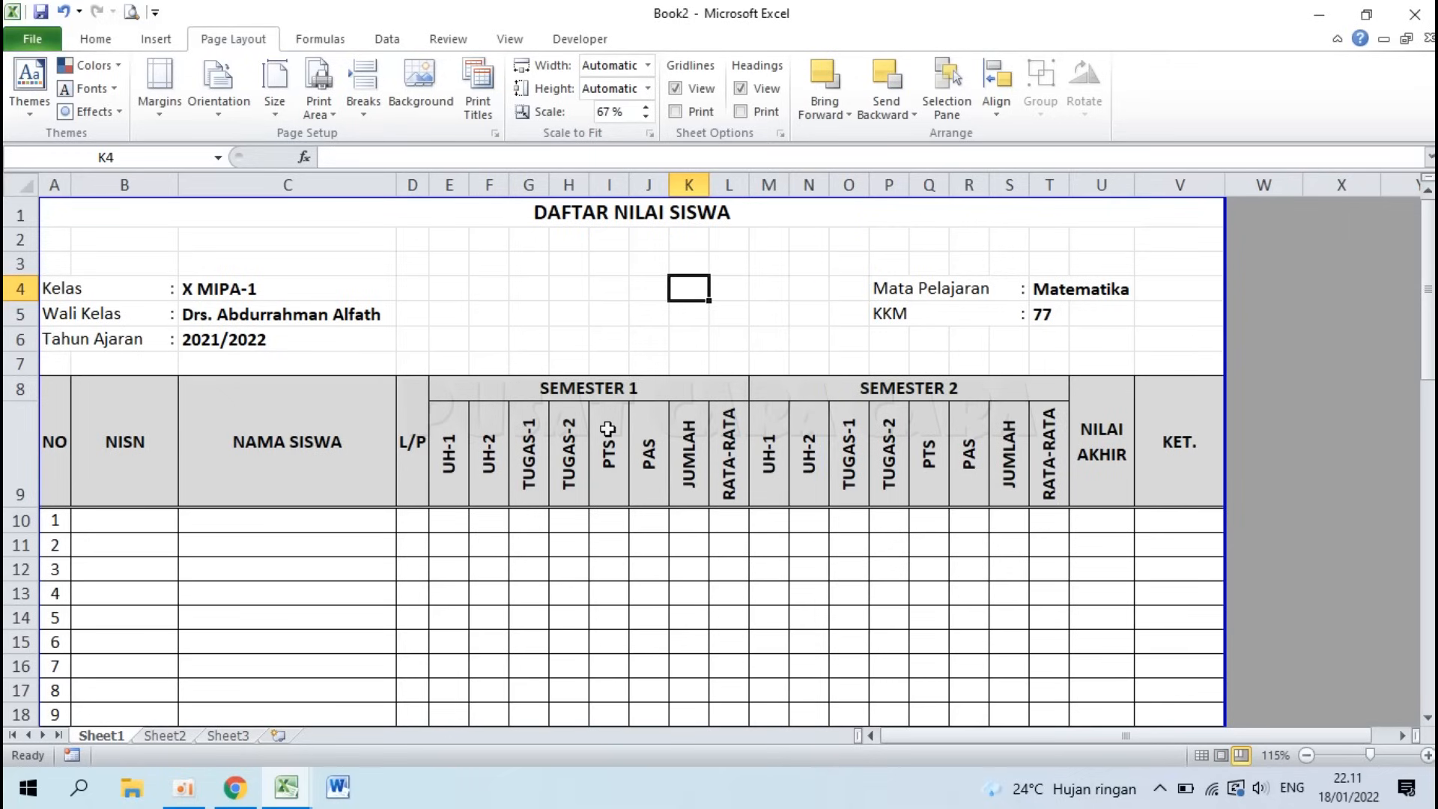
scroll(608, 429, down, 13)
scroll(607, 429, down, 1)
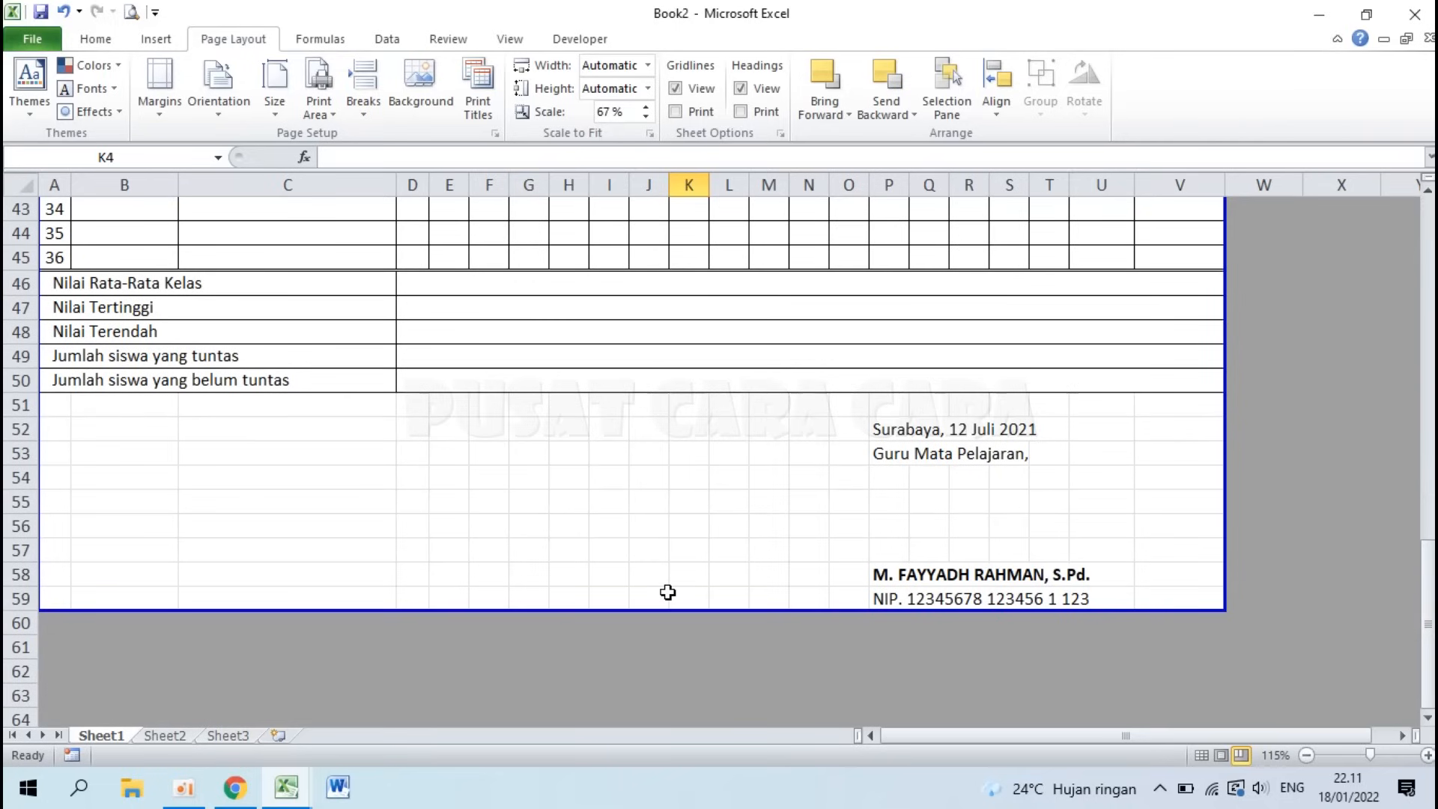
scroll(668, 593, up, 14)
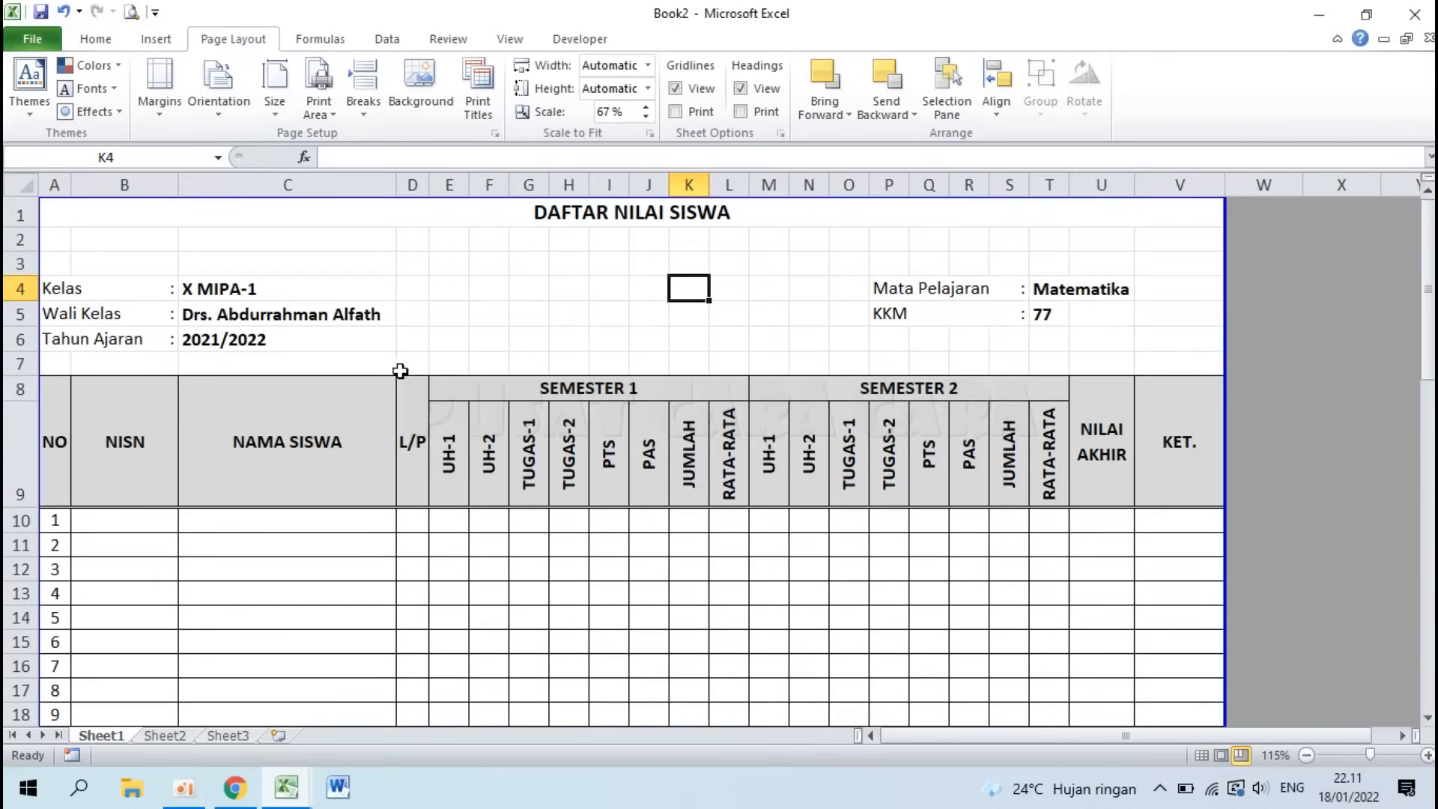
click(132, 13)
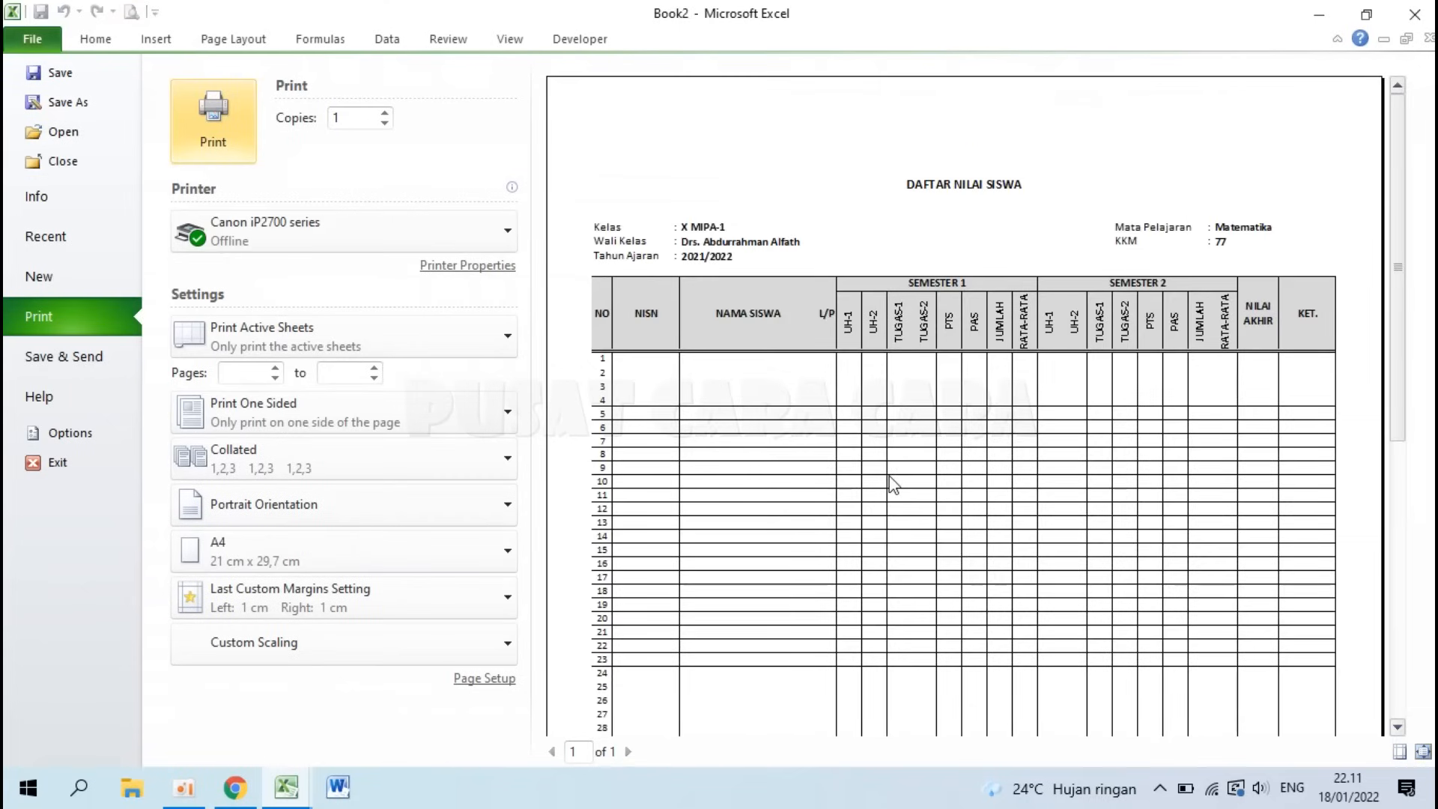
Step: Narrow the left and right margins to 0,5 in Page Setup
click(465, 678)
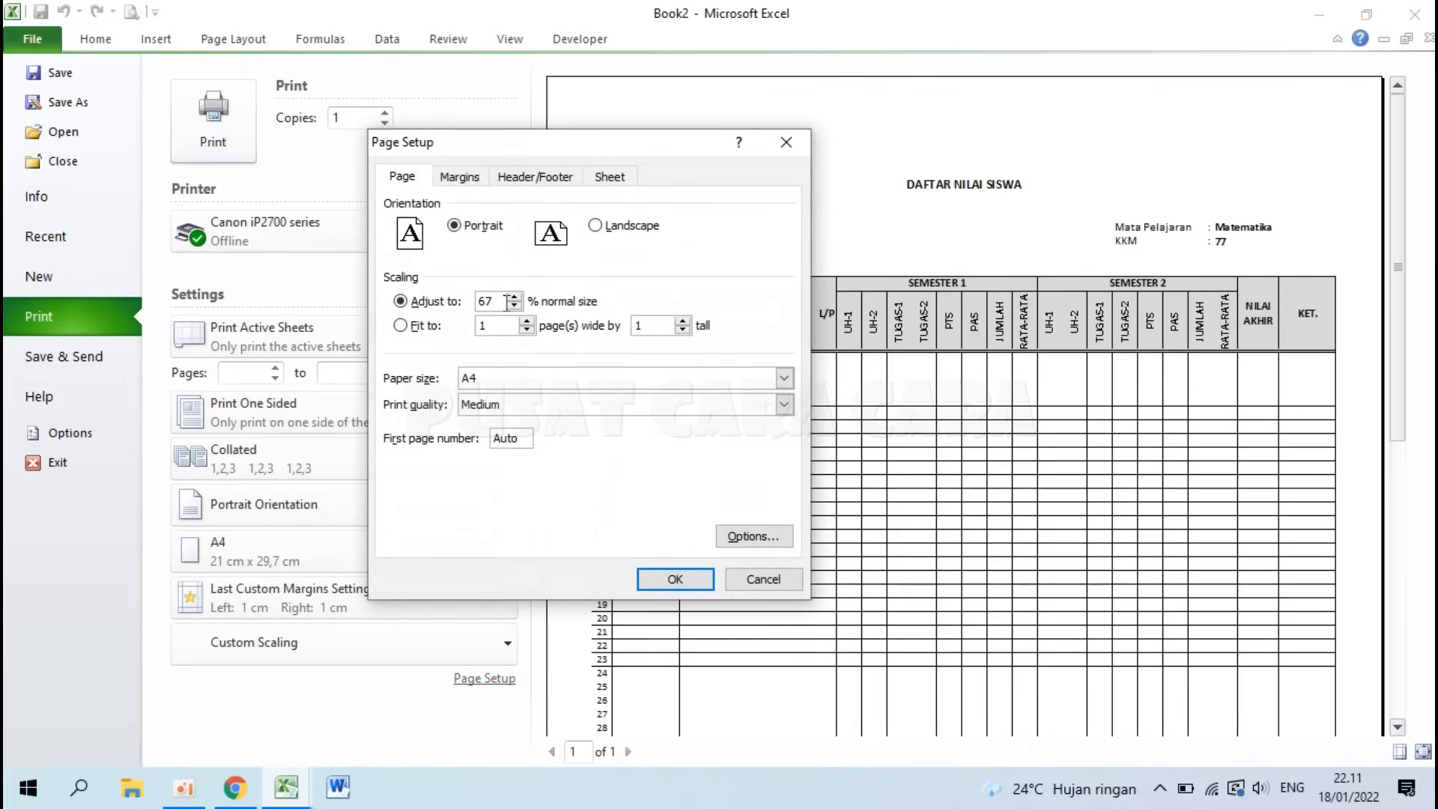
drag(503, 301, 447, 305)
click(459, 177)
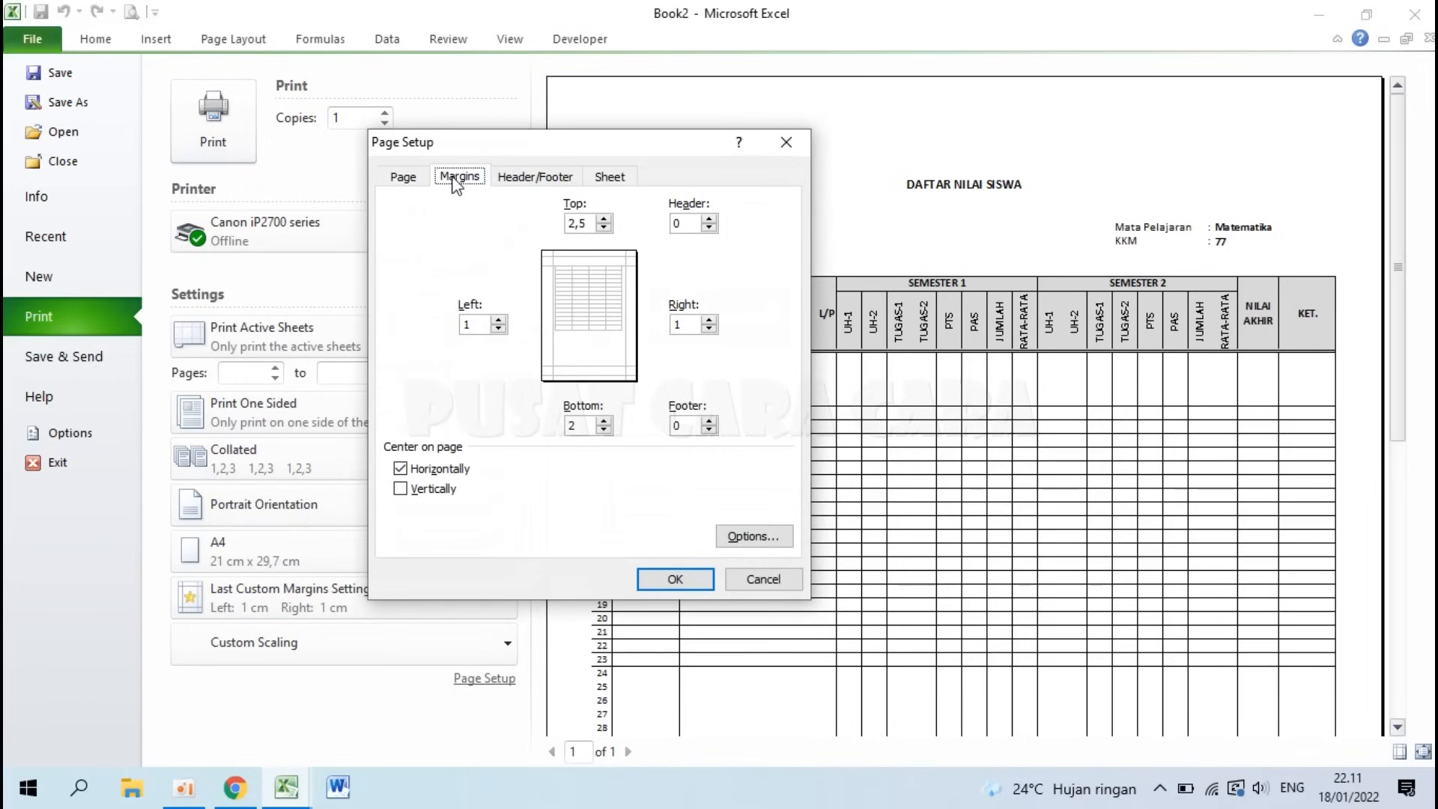
click(499, 328)
click(709, 330)
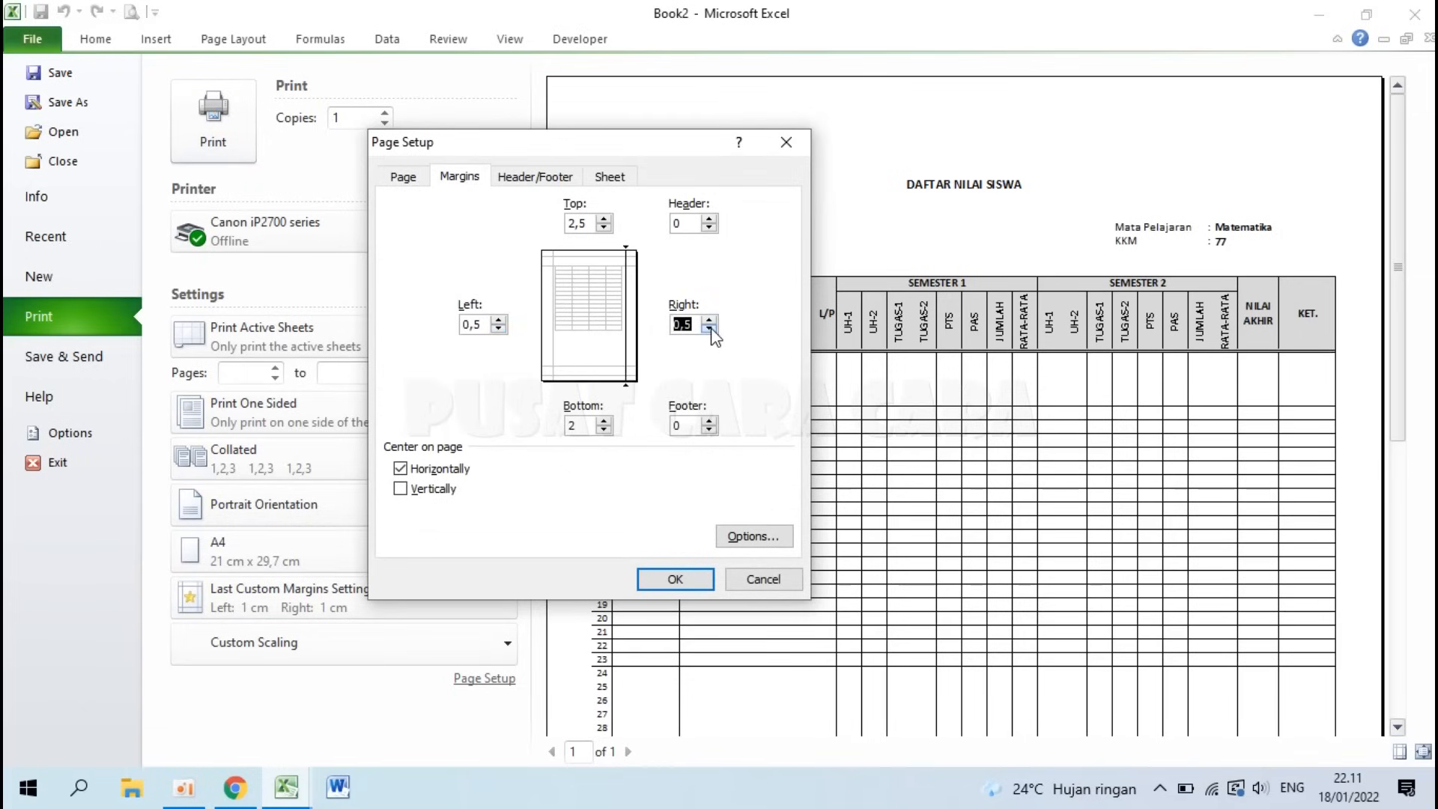
click(668, 578)
scroll(905, 561, down, 5)
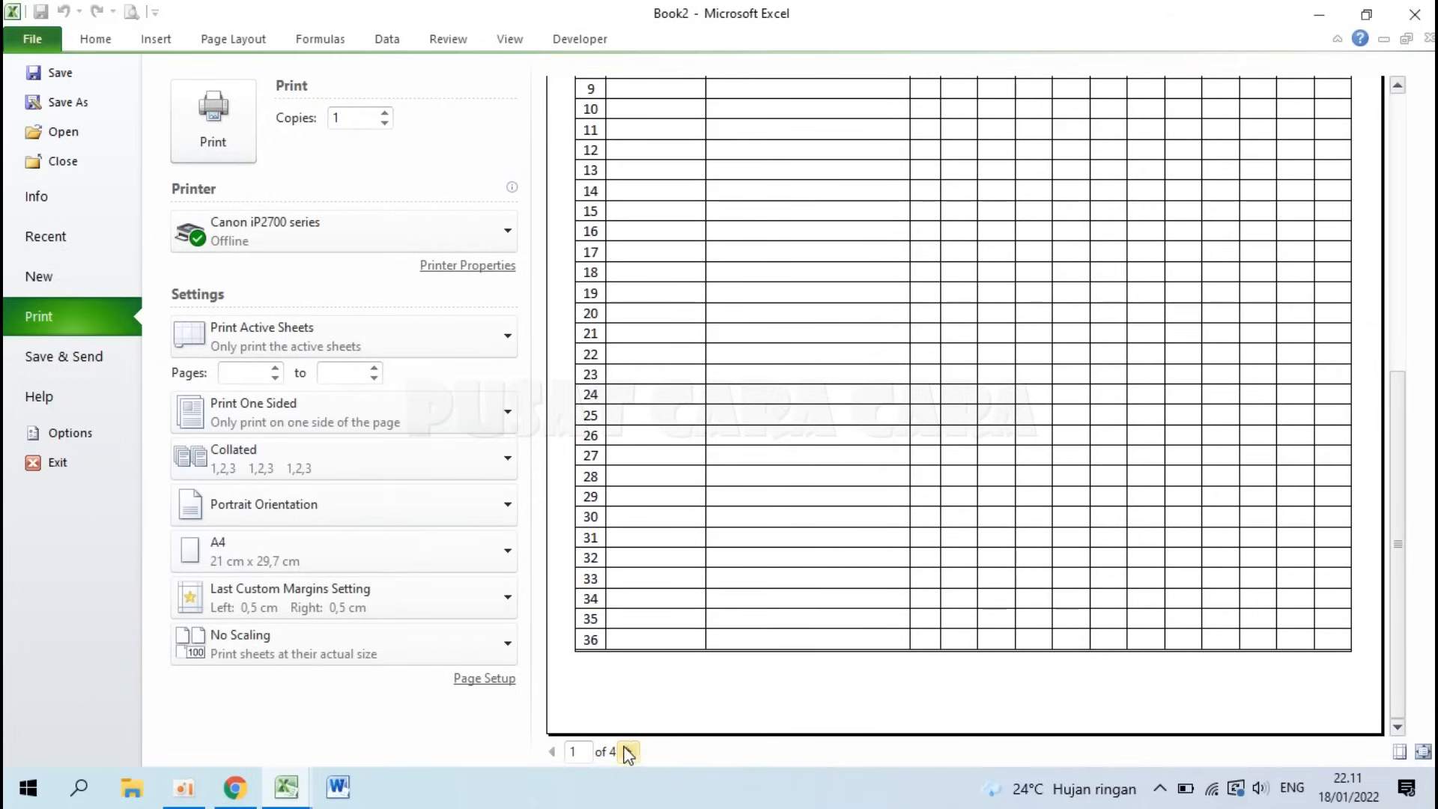
Step: Drag the page break out to column V and confirm the one-page preview at 71%
click(41, 36)
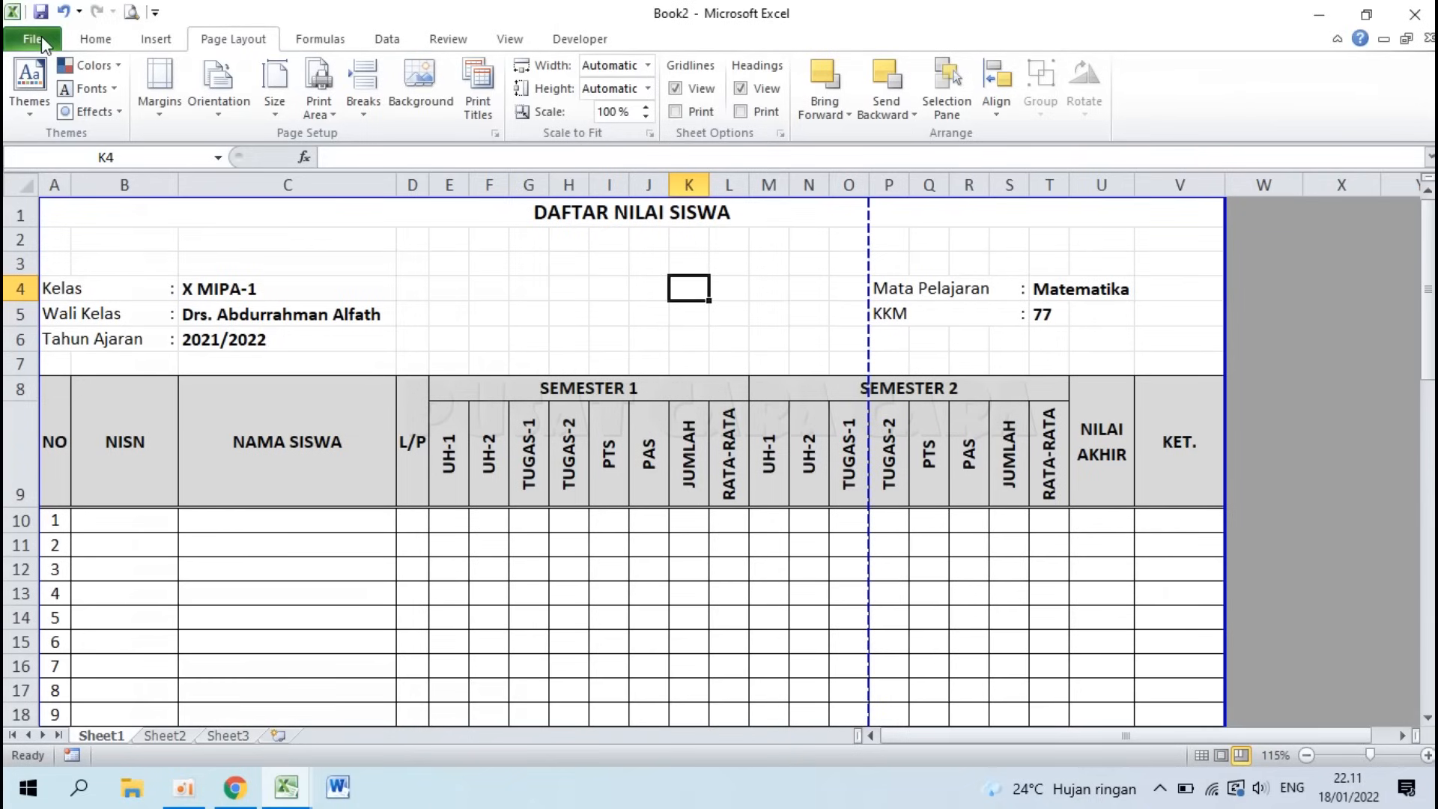
drag(869, 232, 1226, 241)
scroll(656, 474, down, 15)
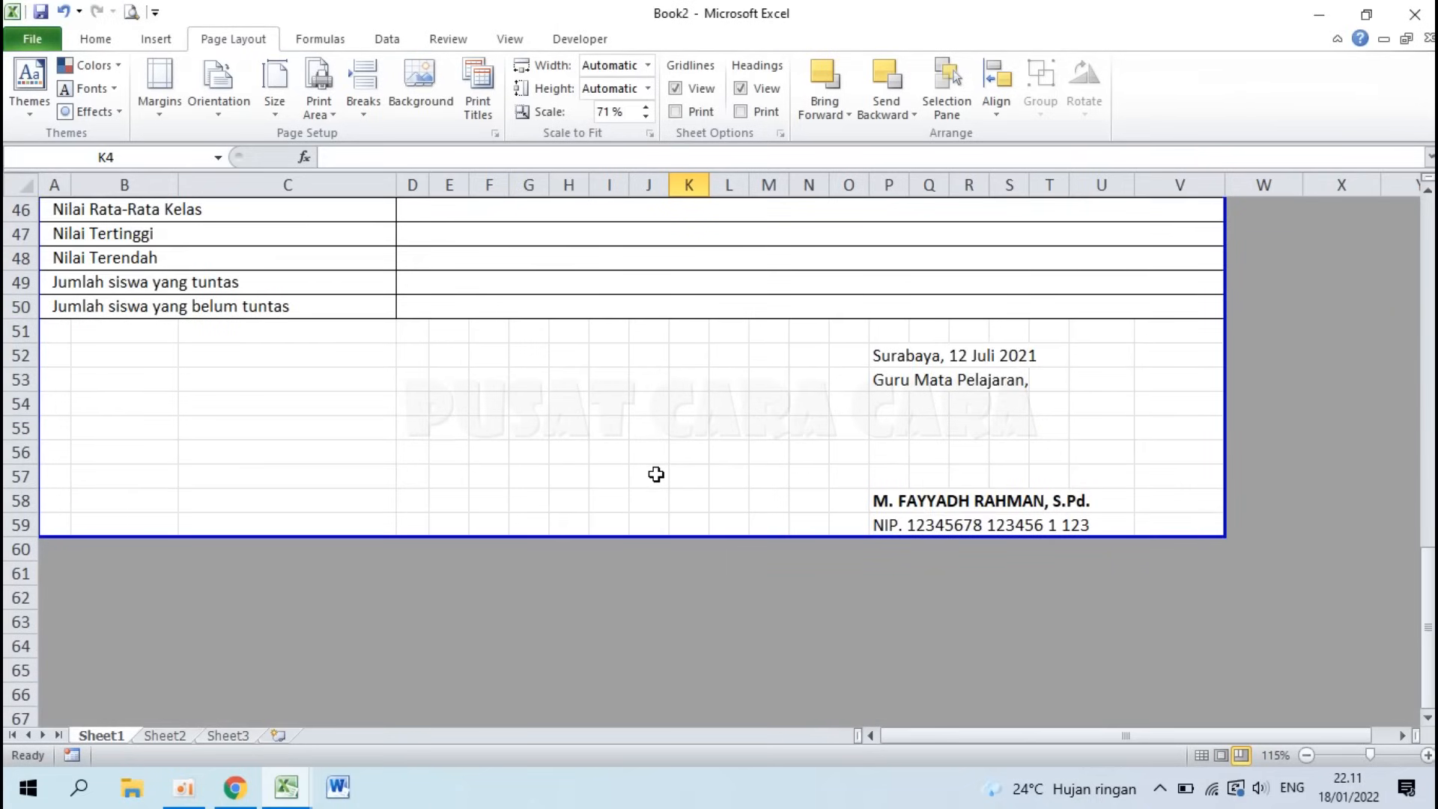
scroll(656, 474, up, 15)
click(133, 14)
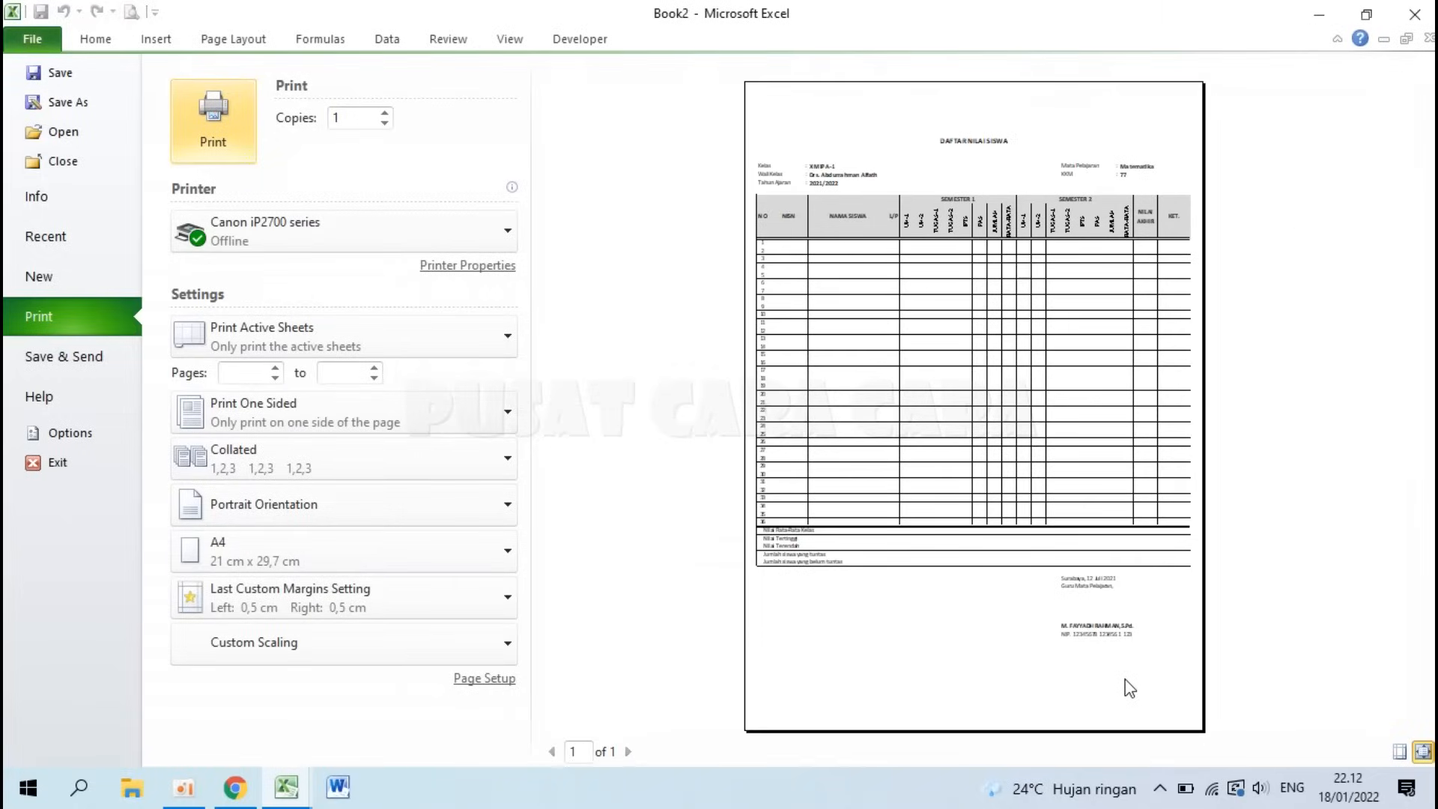
key(Escape)
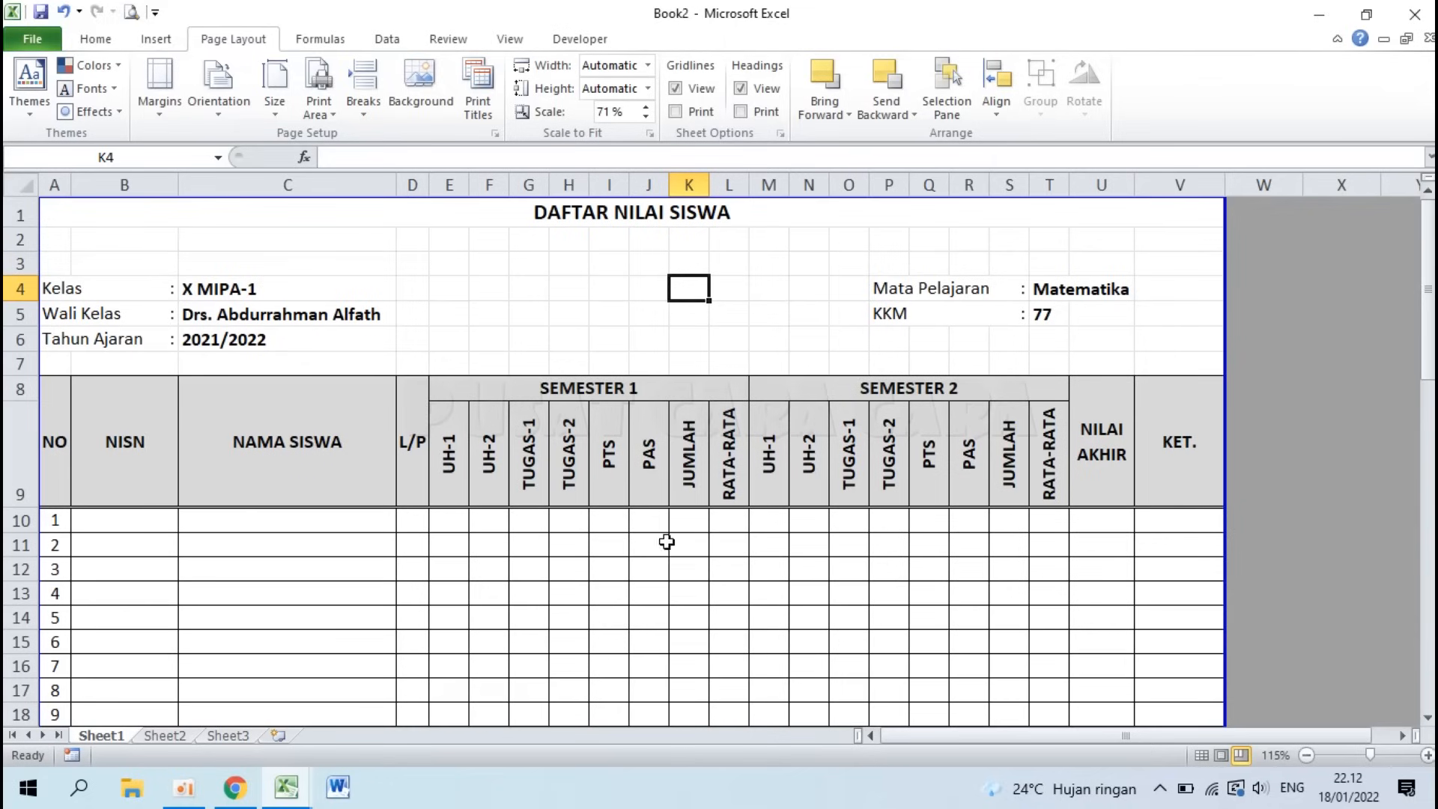
Step: Set the height of rows 2 through 58 to 17
click(17, 239)
drag(17, 239, 6, 662)
scroll(22, 479, up, 11)
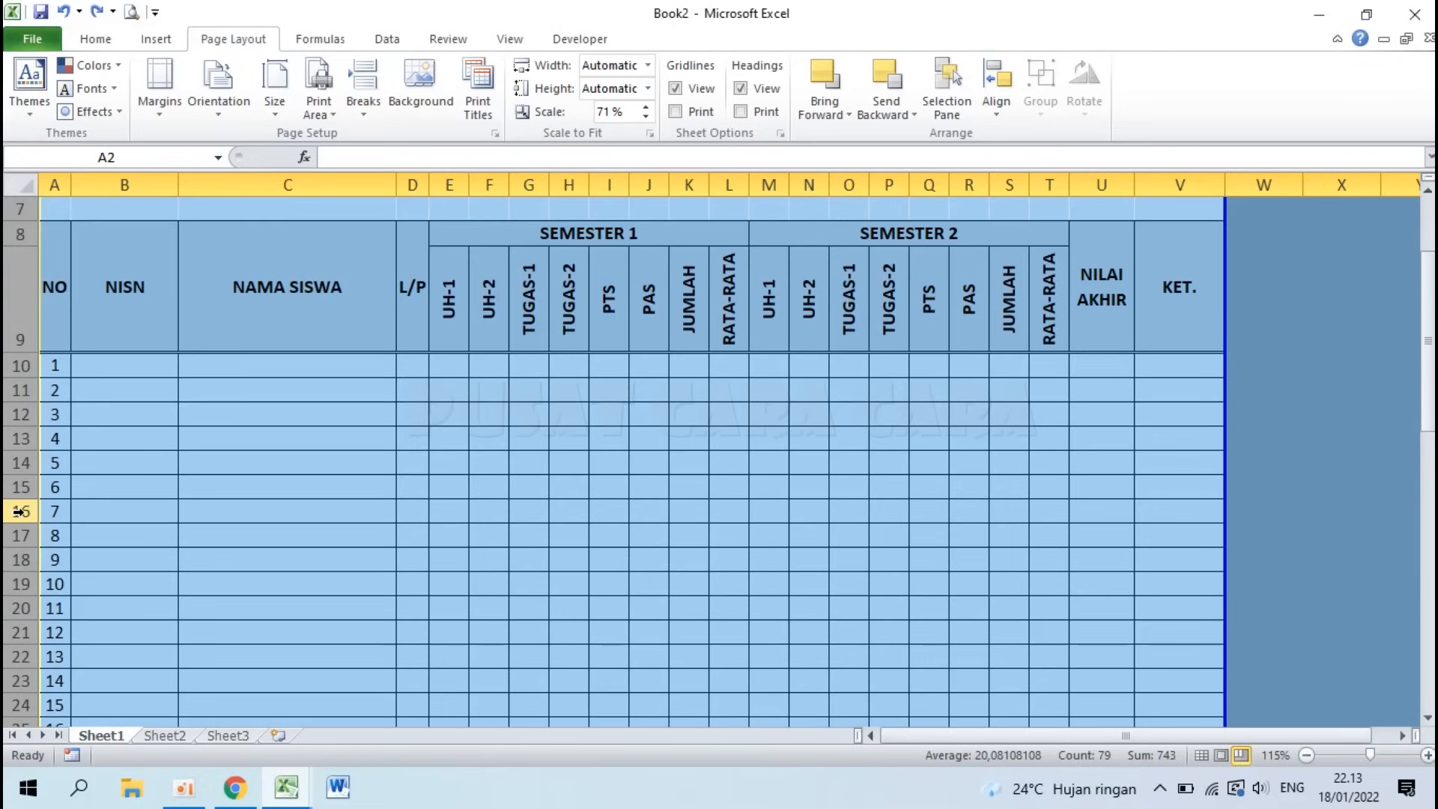
right_click(21, 512)
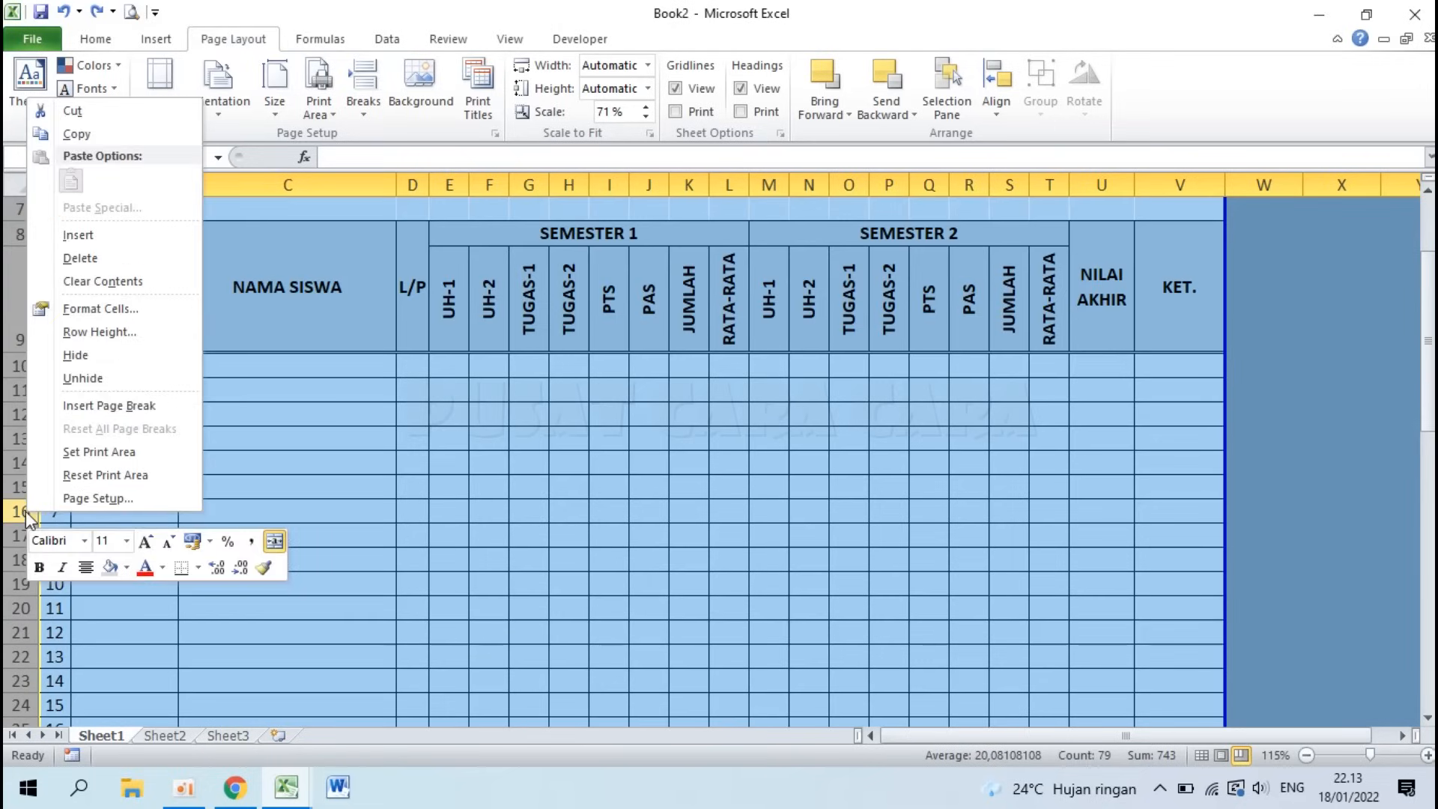
scroll(139, 343, up, 2)
click(139, 343)
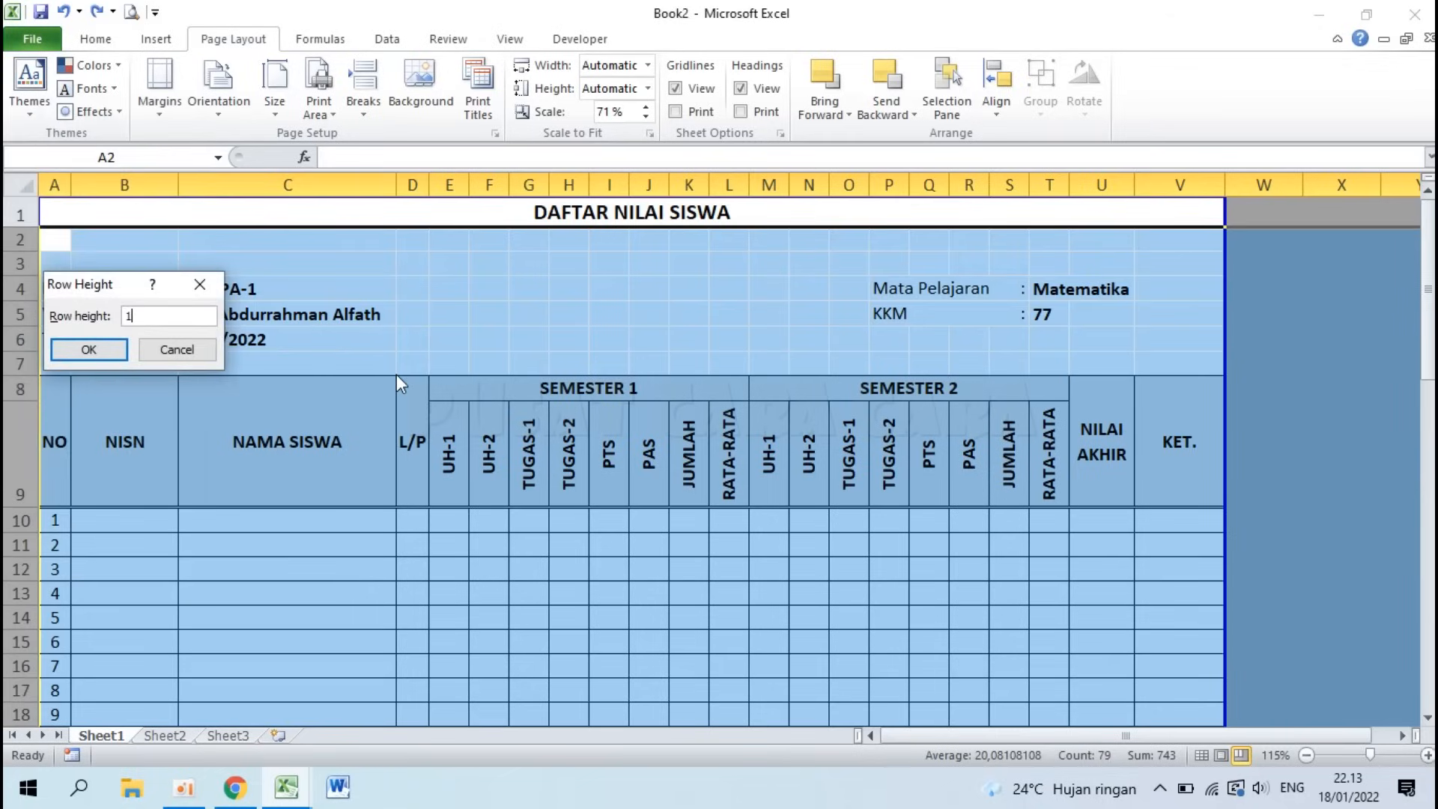
click(90, 350)
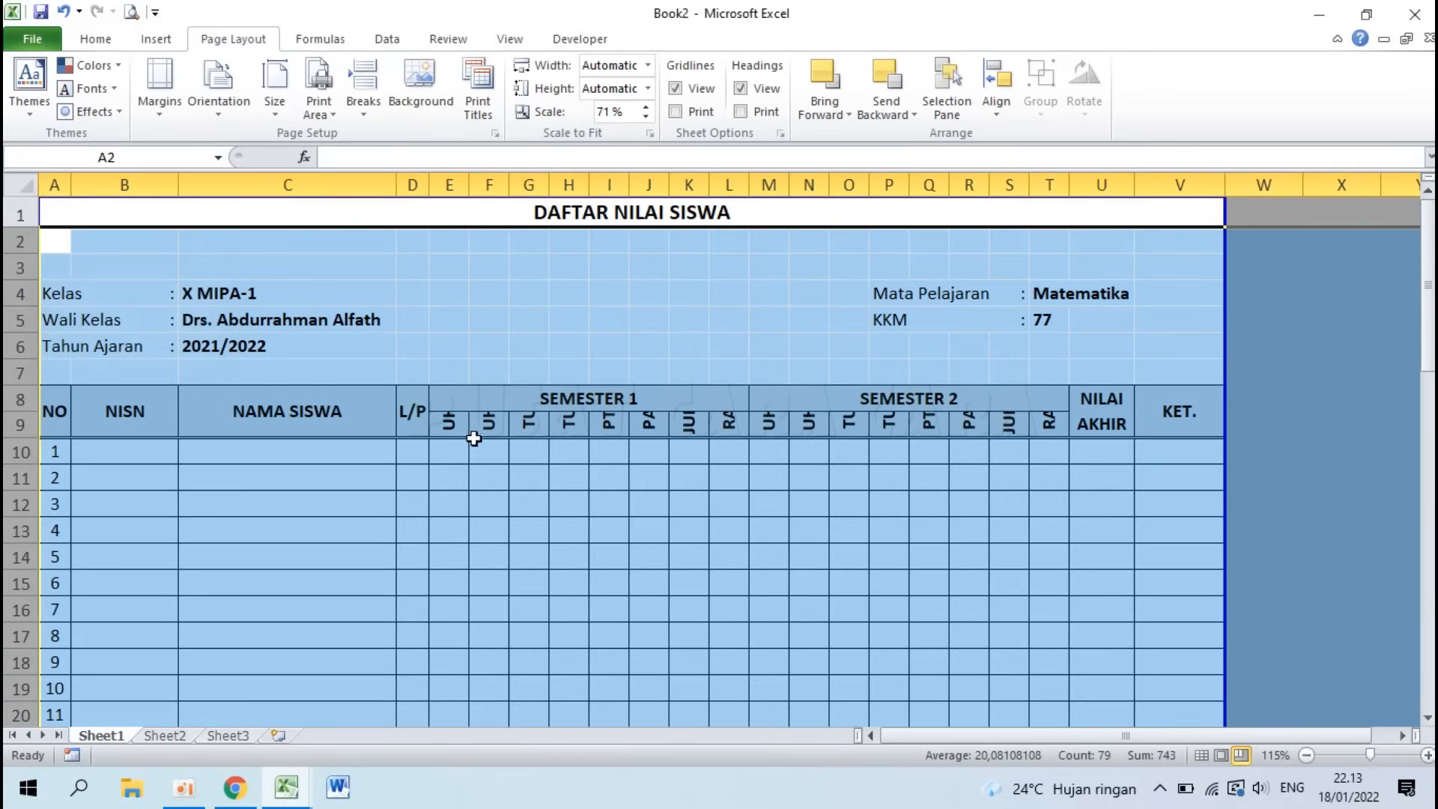
click(452, 428)
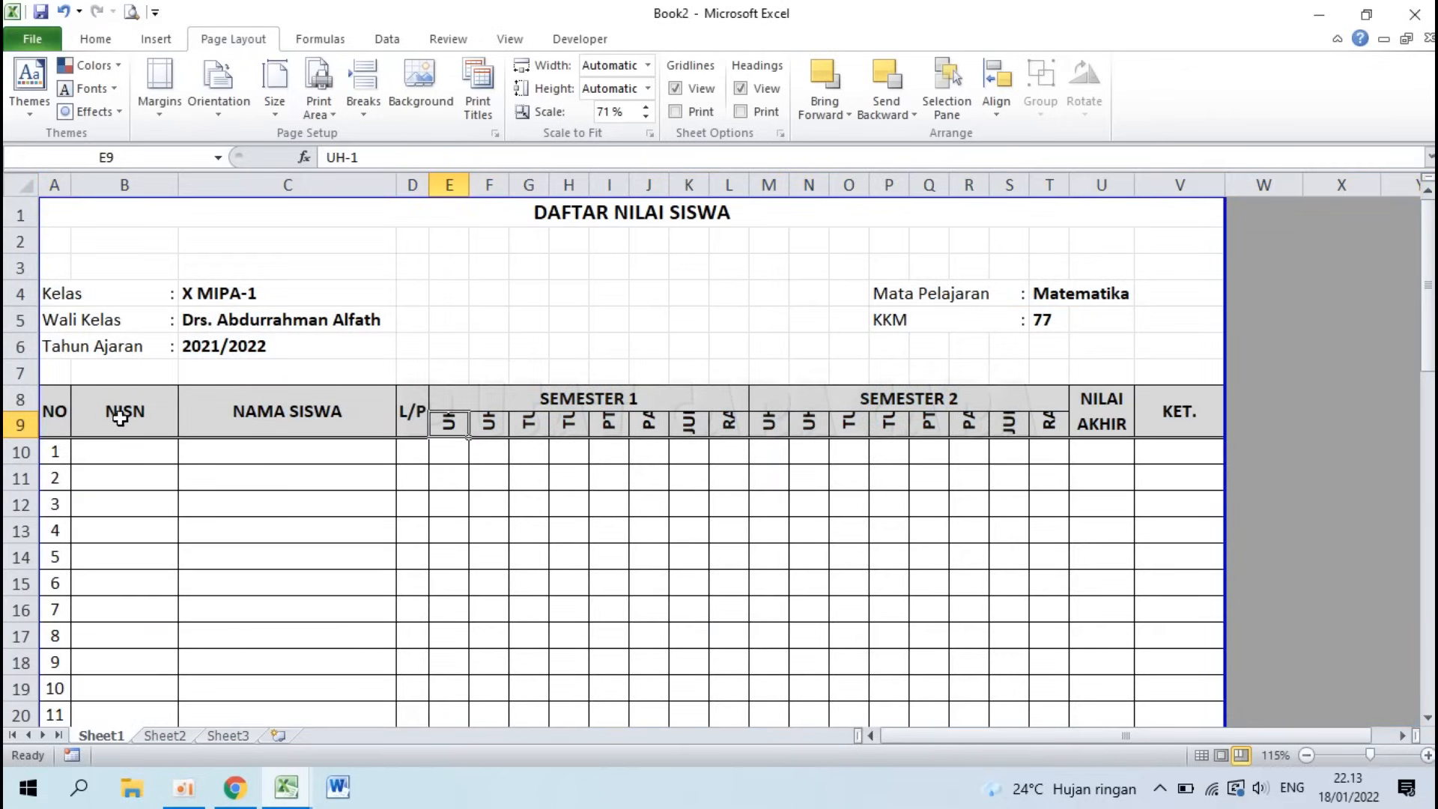
Step: Autofit header row 9 and move the page break below row 59
double_click(19, 436)
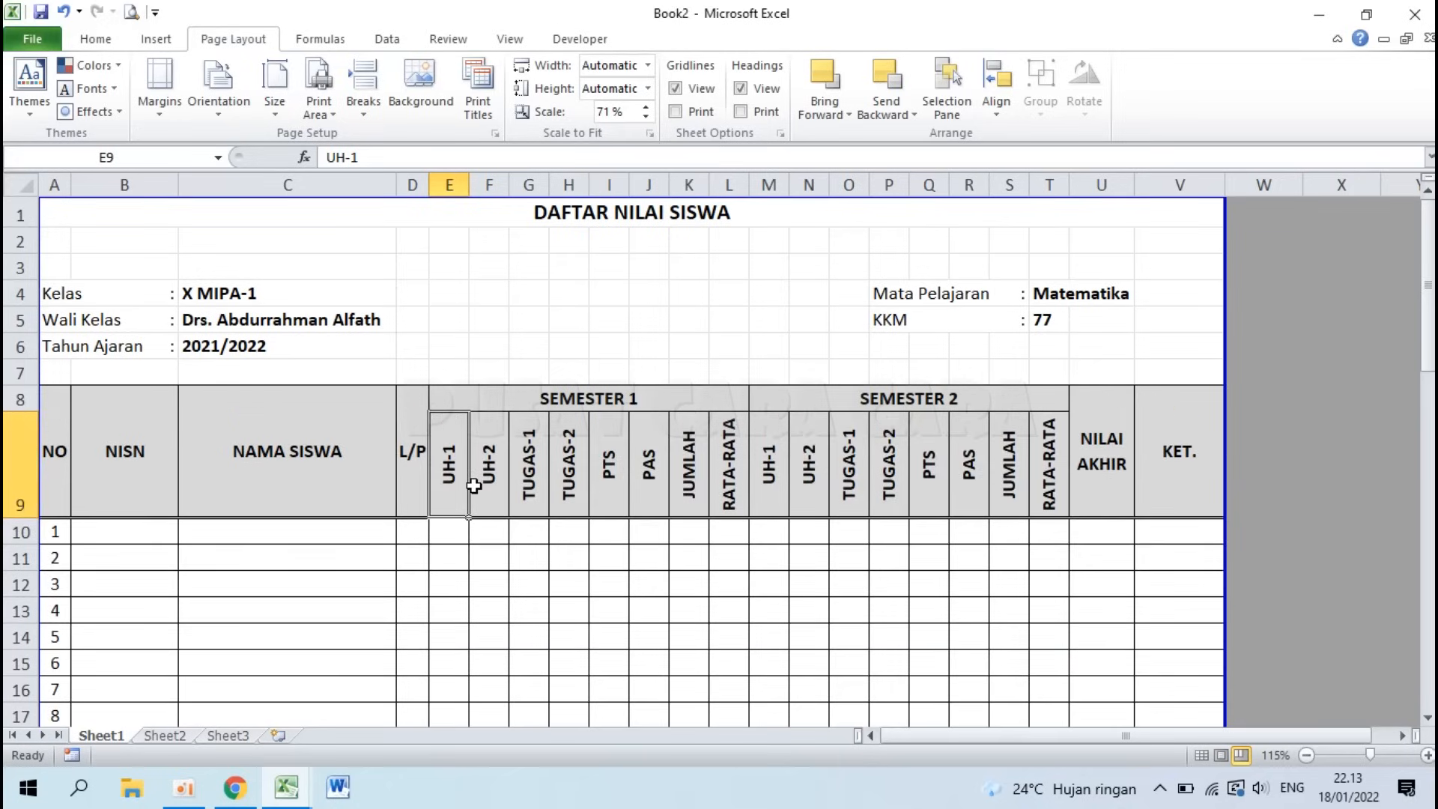
scroll(474, 485, down, 13)
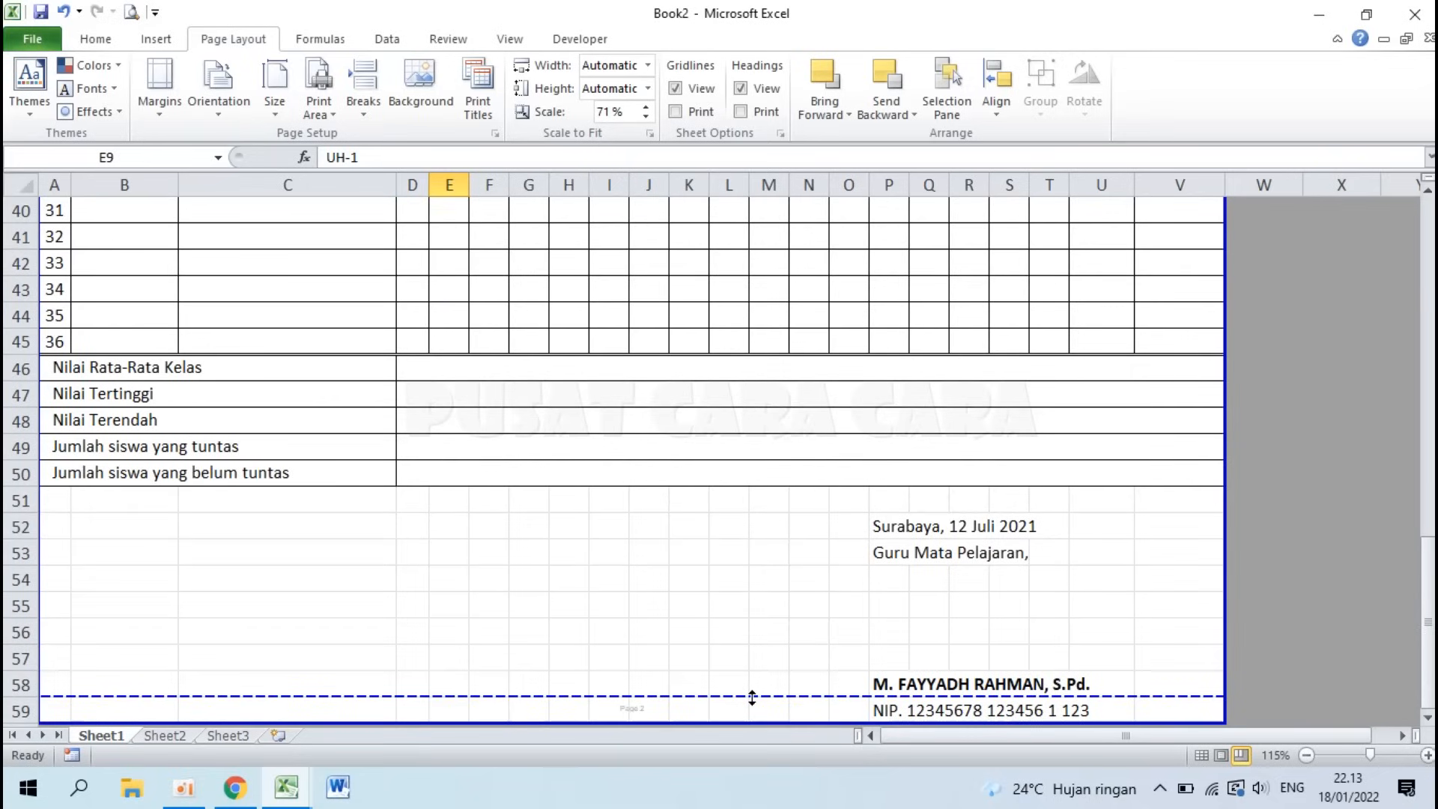
mouse_move(752, 697)
mouse_down()
mouse_move(752, 723)
mouse_move(747, 670)
mouse_up()
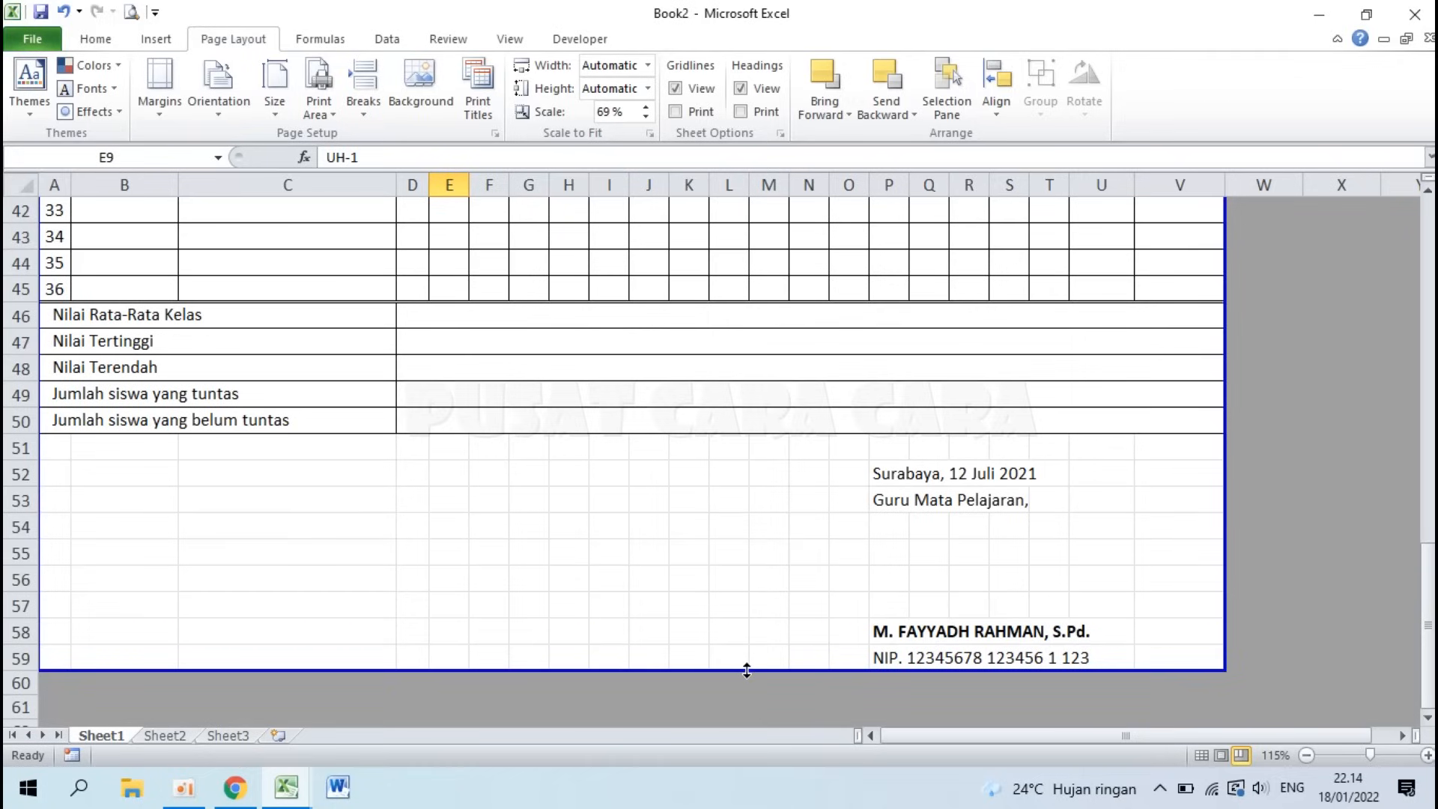
click(132, 13)
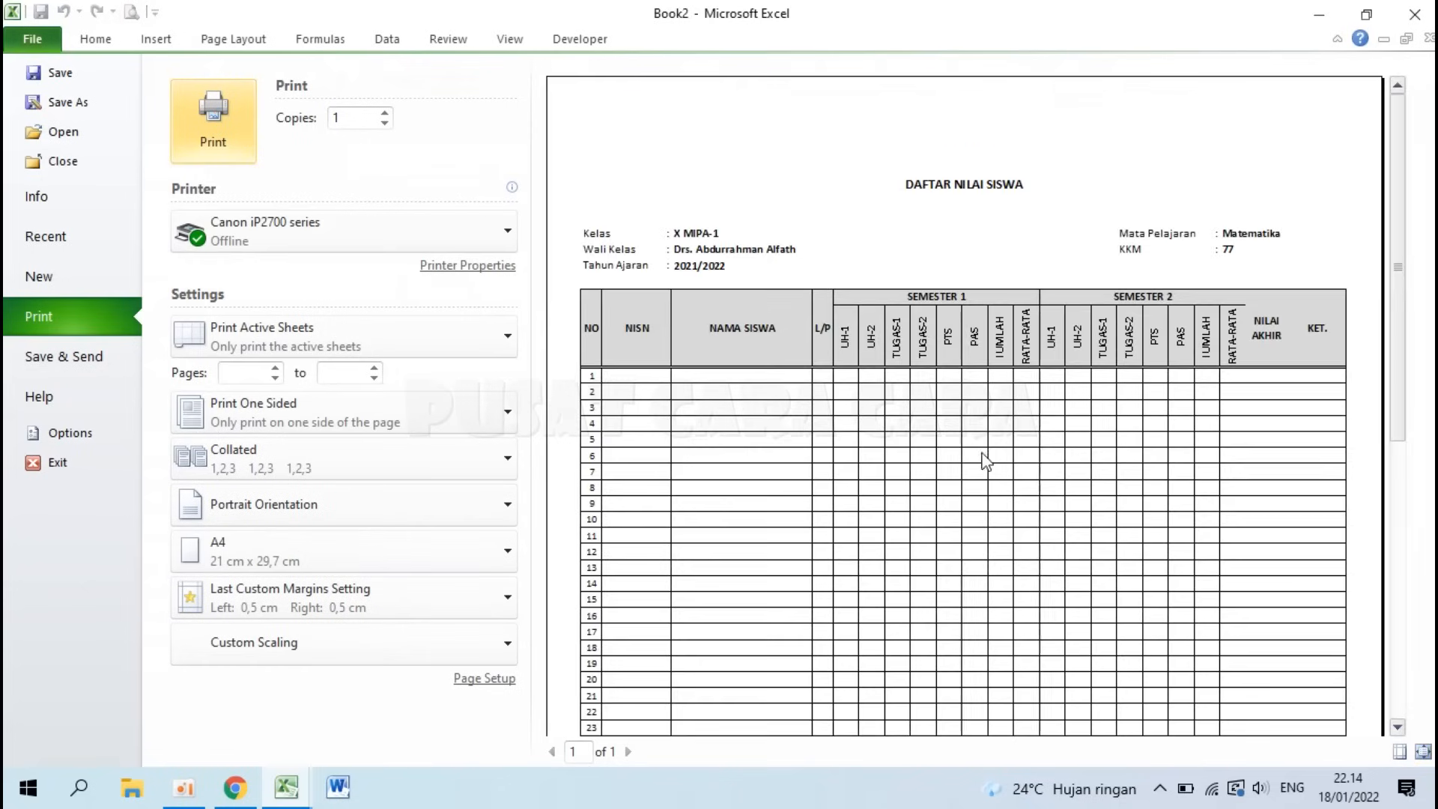
scroll(942, 453, down, 5)
scroll(939, 446, down, 3)
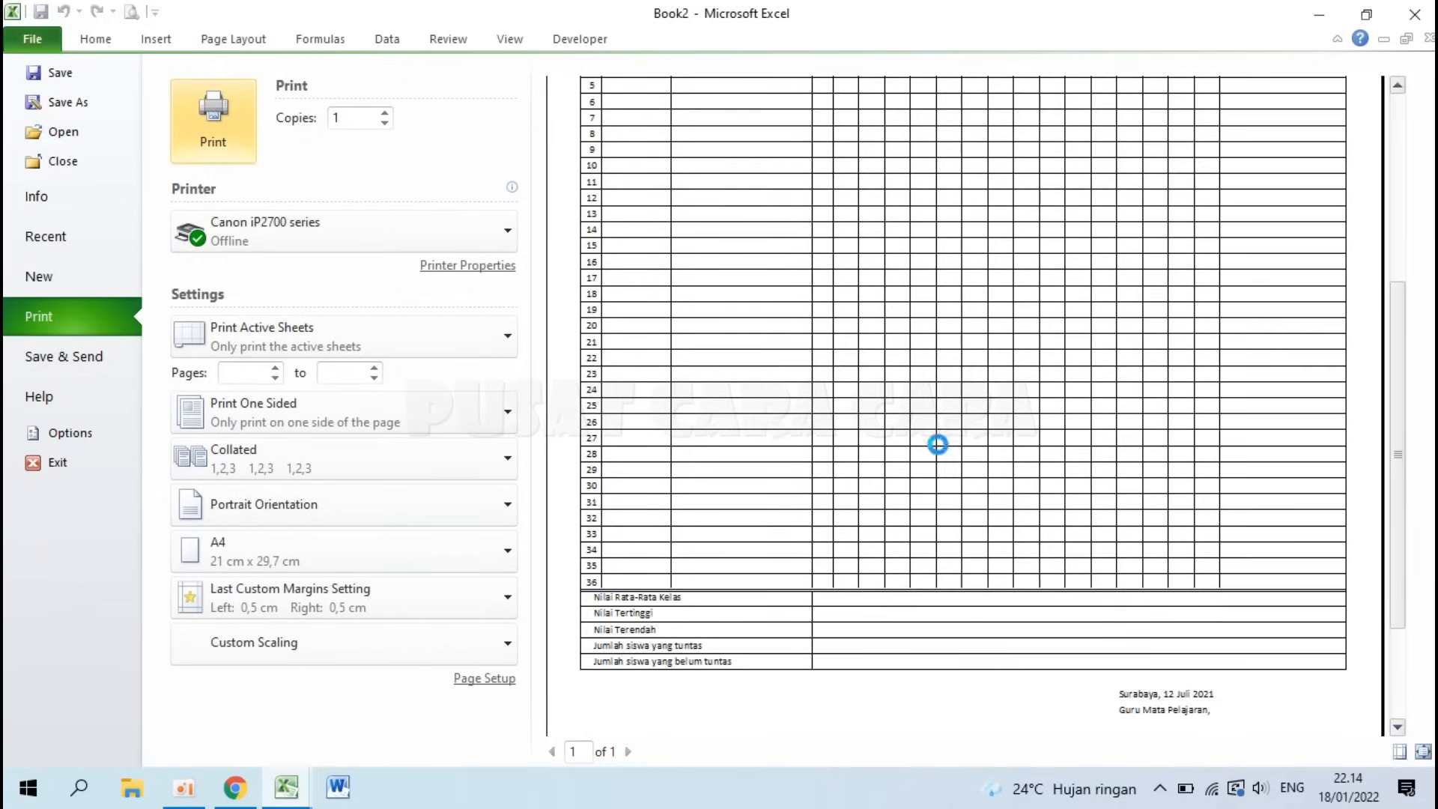
scroll(939, 446, up, 8)
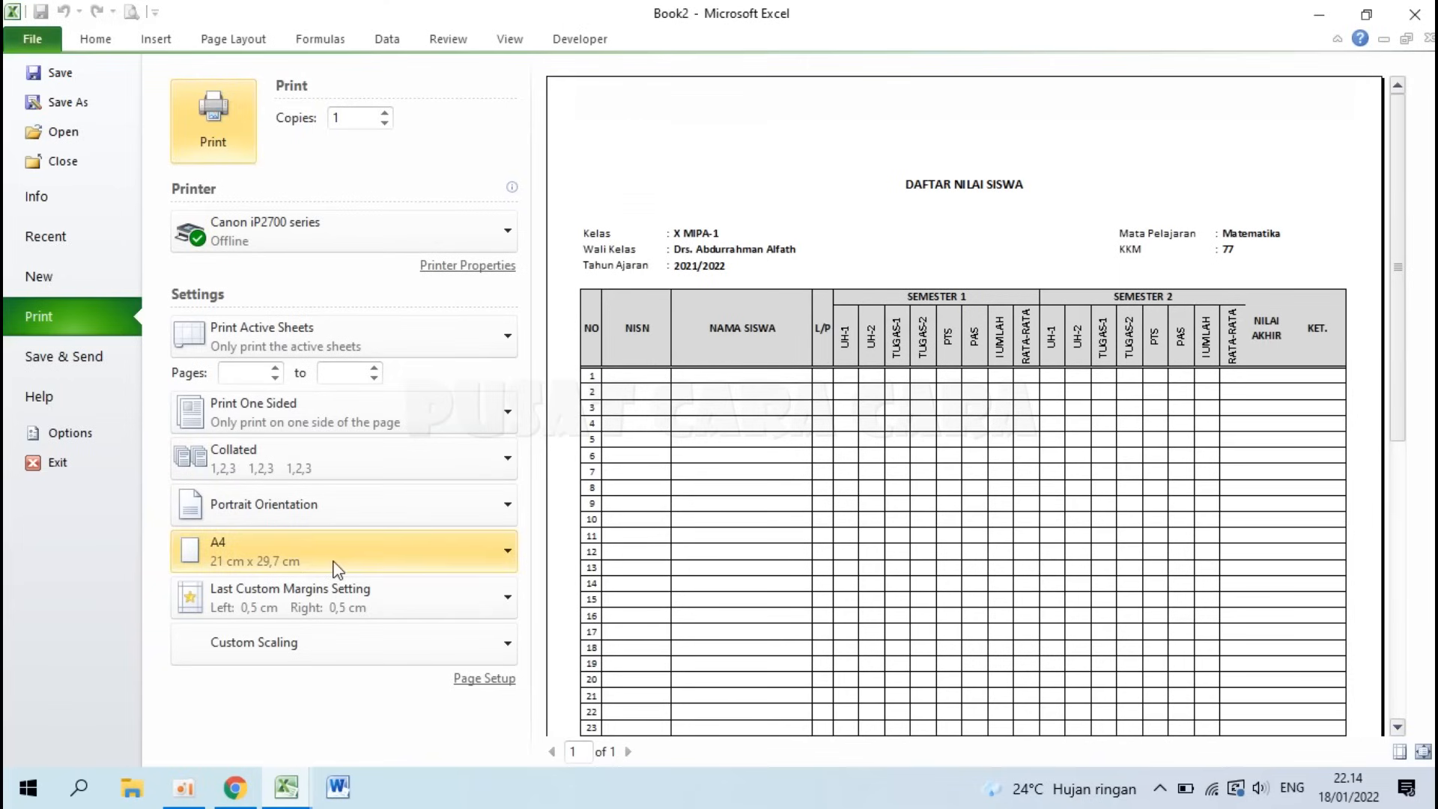
click(281, 548)
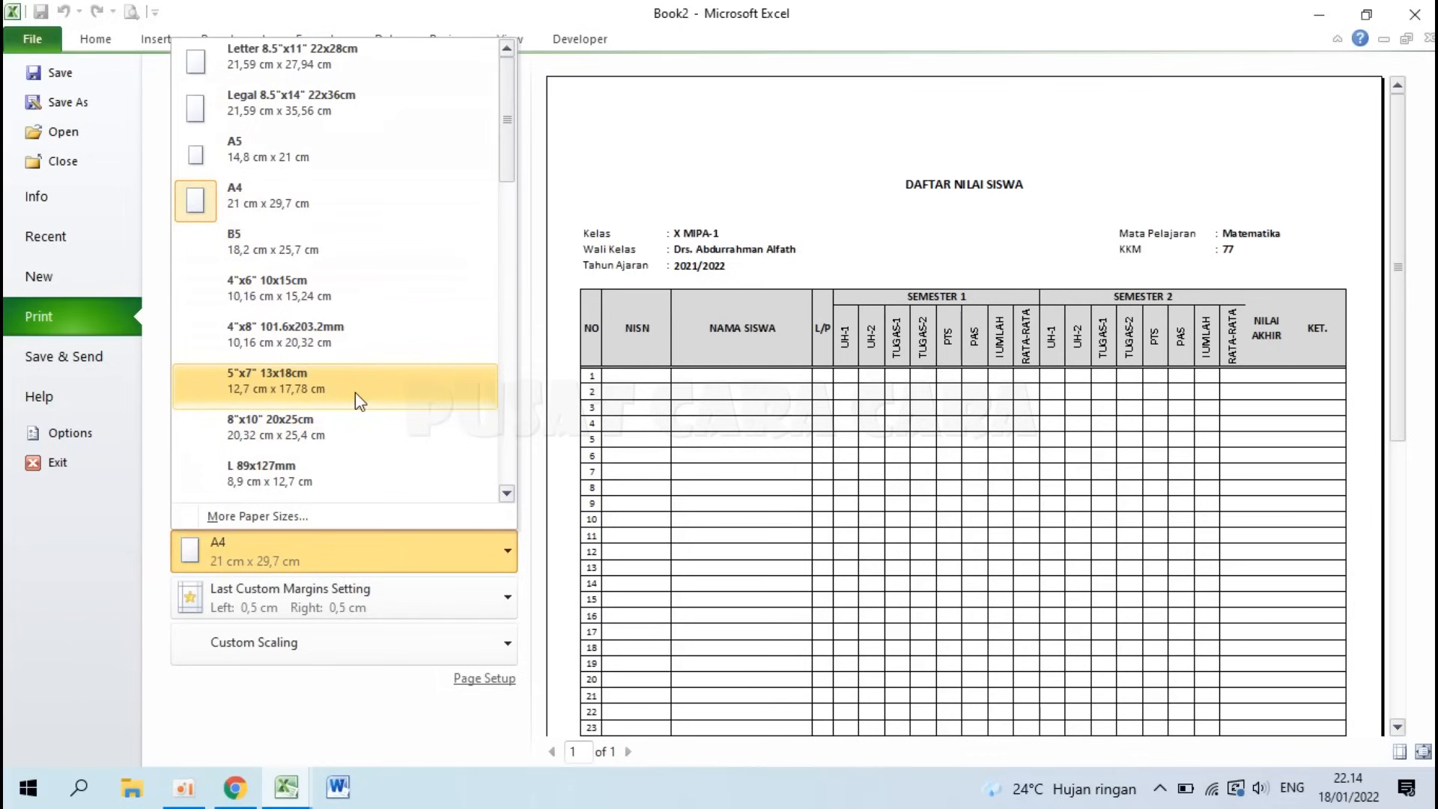
scroll(355, 393, down, 1)
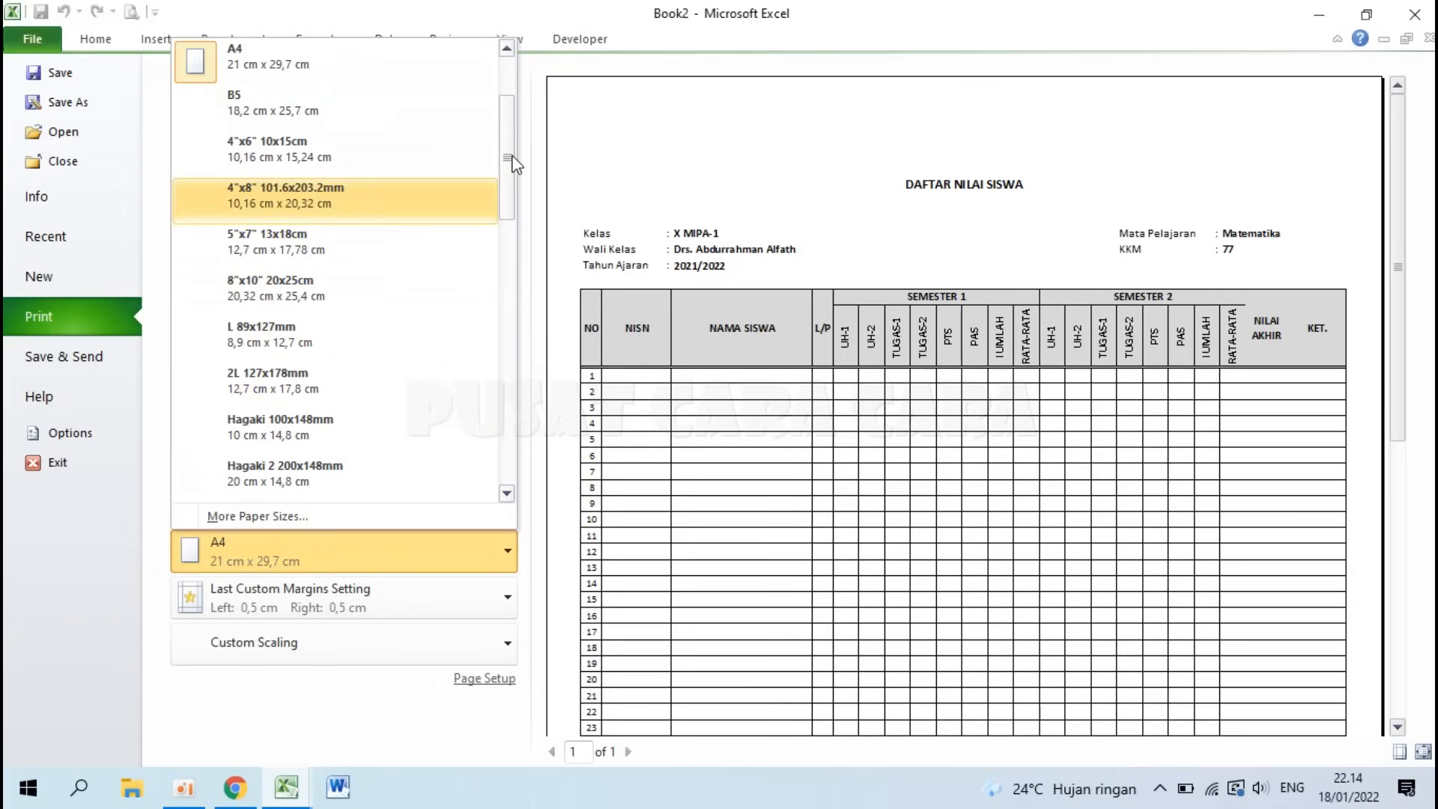
drag(512, 163, 506, 453)
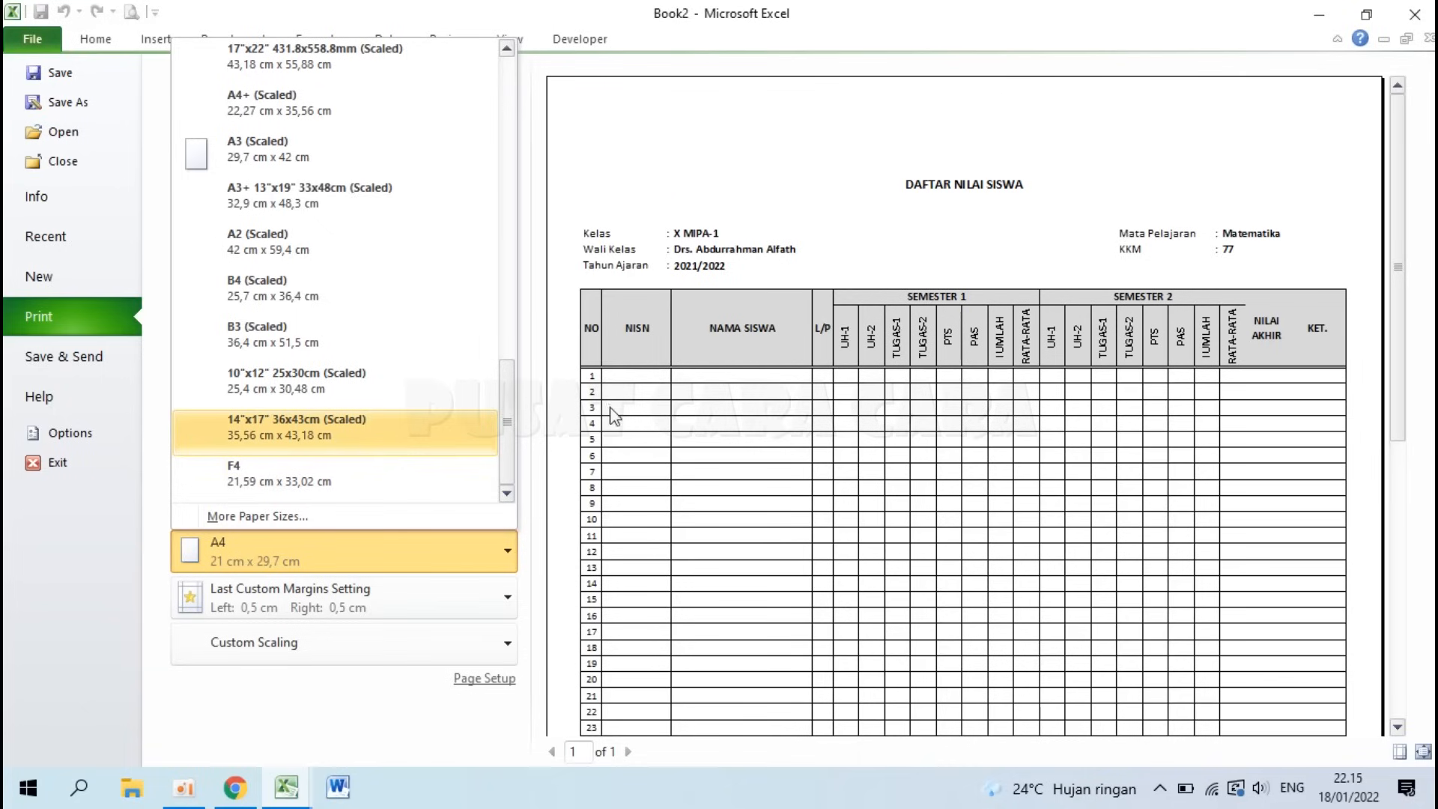
click(613, 434)
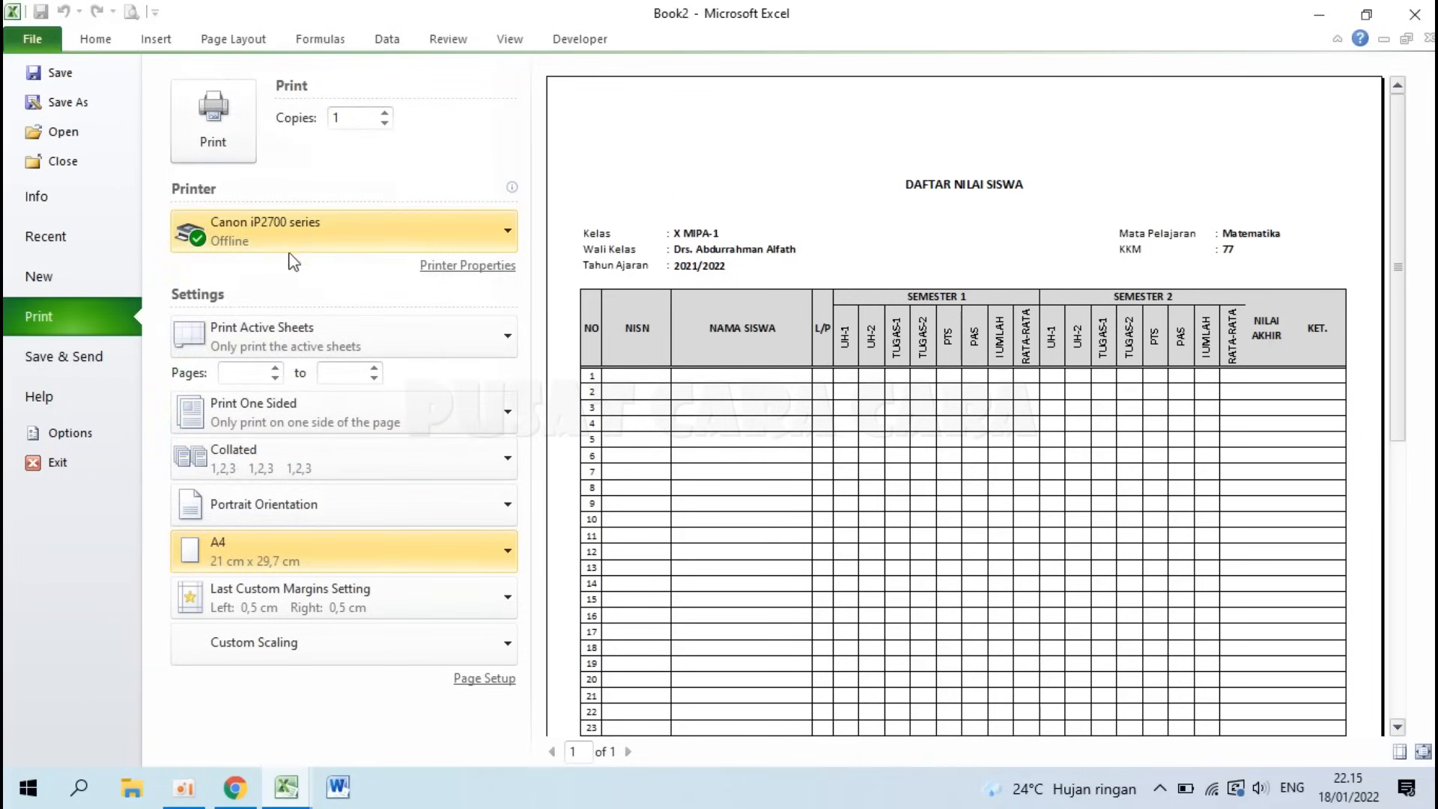
click(259, 239)
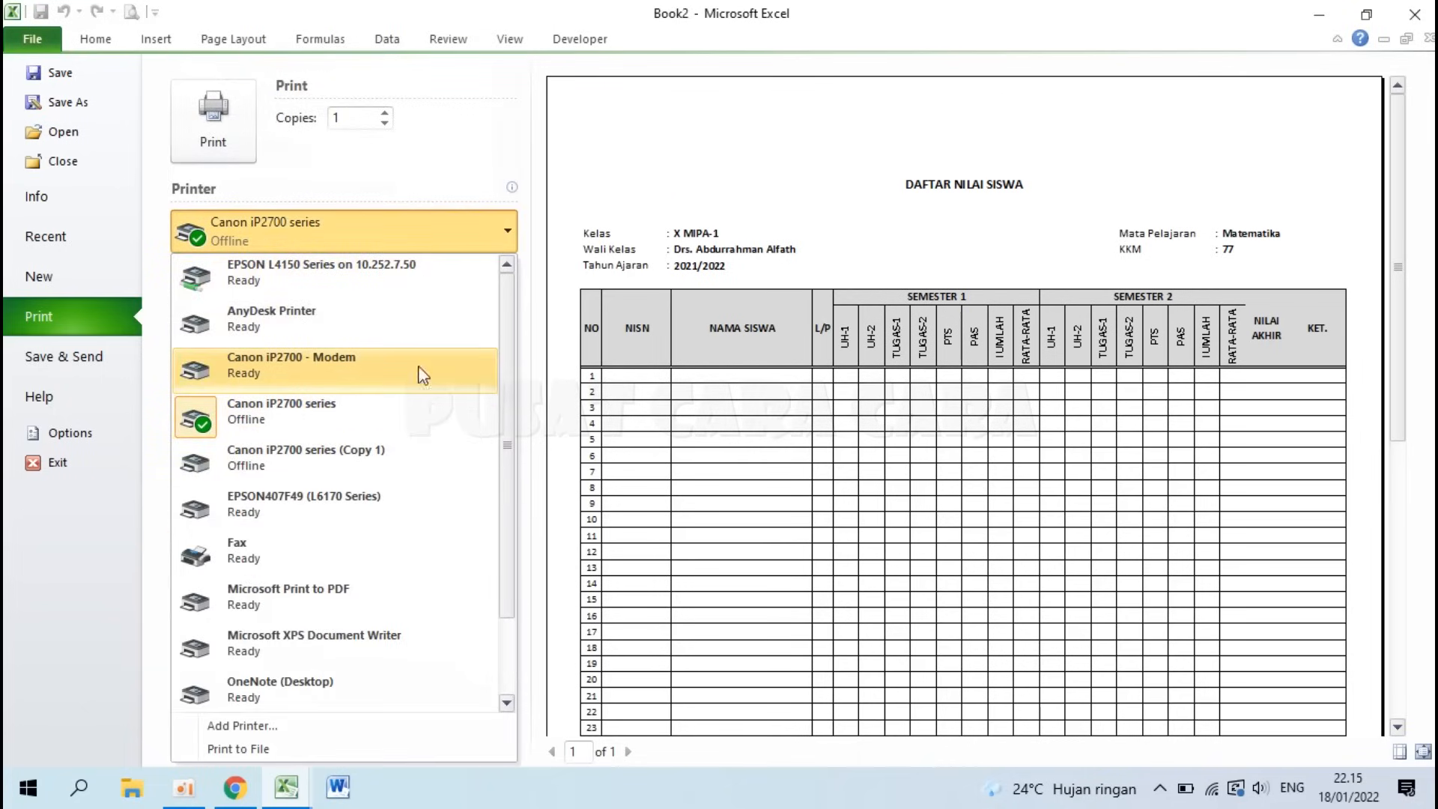
click(249, 411)
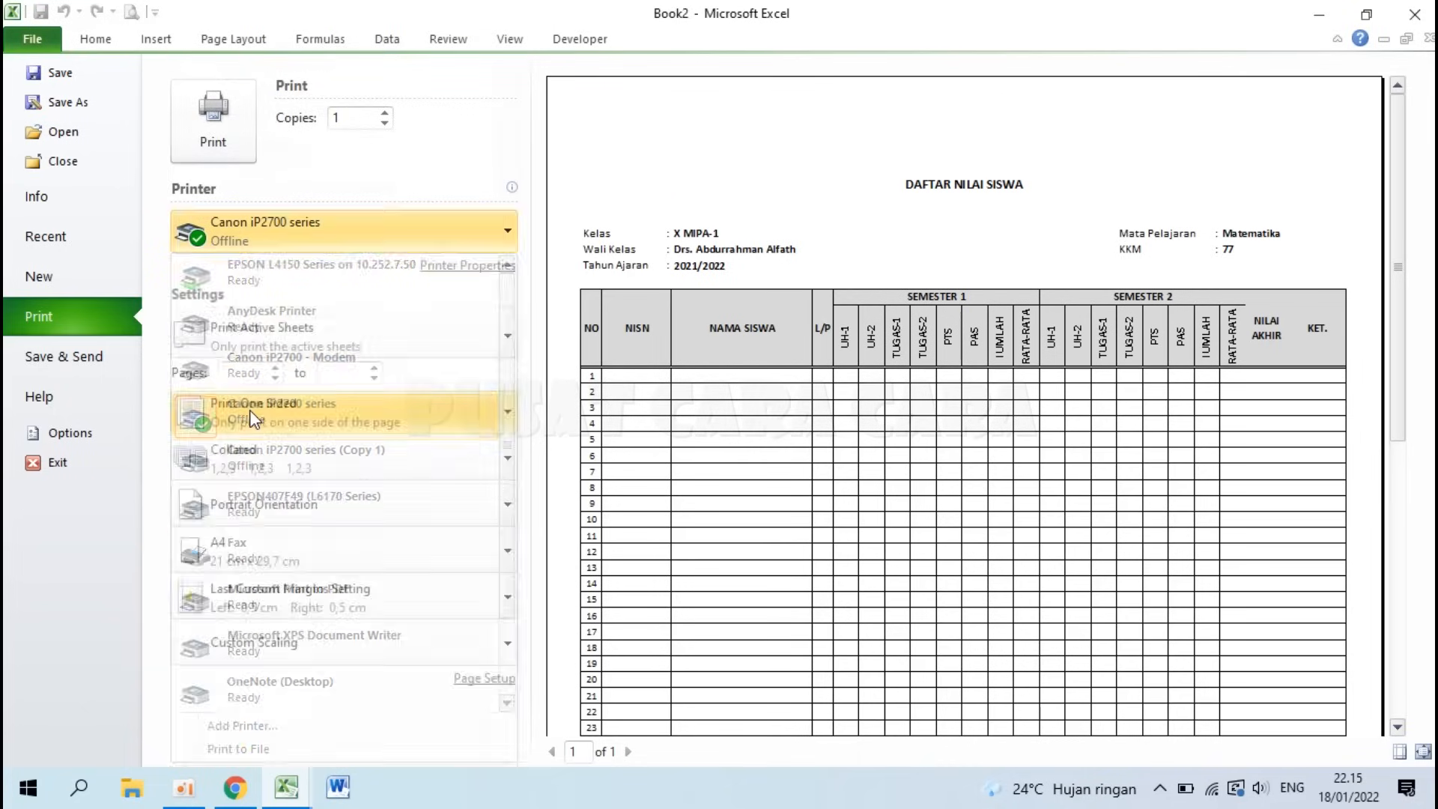
Step: In the Canon printer properties, choose a Custom page size
click(446, 276)
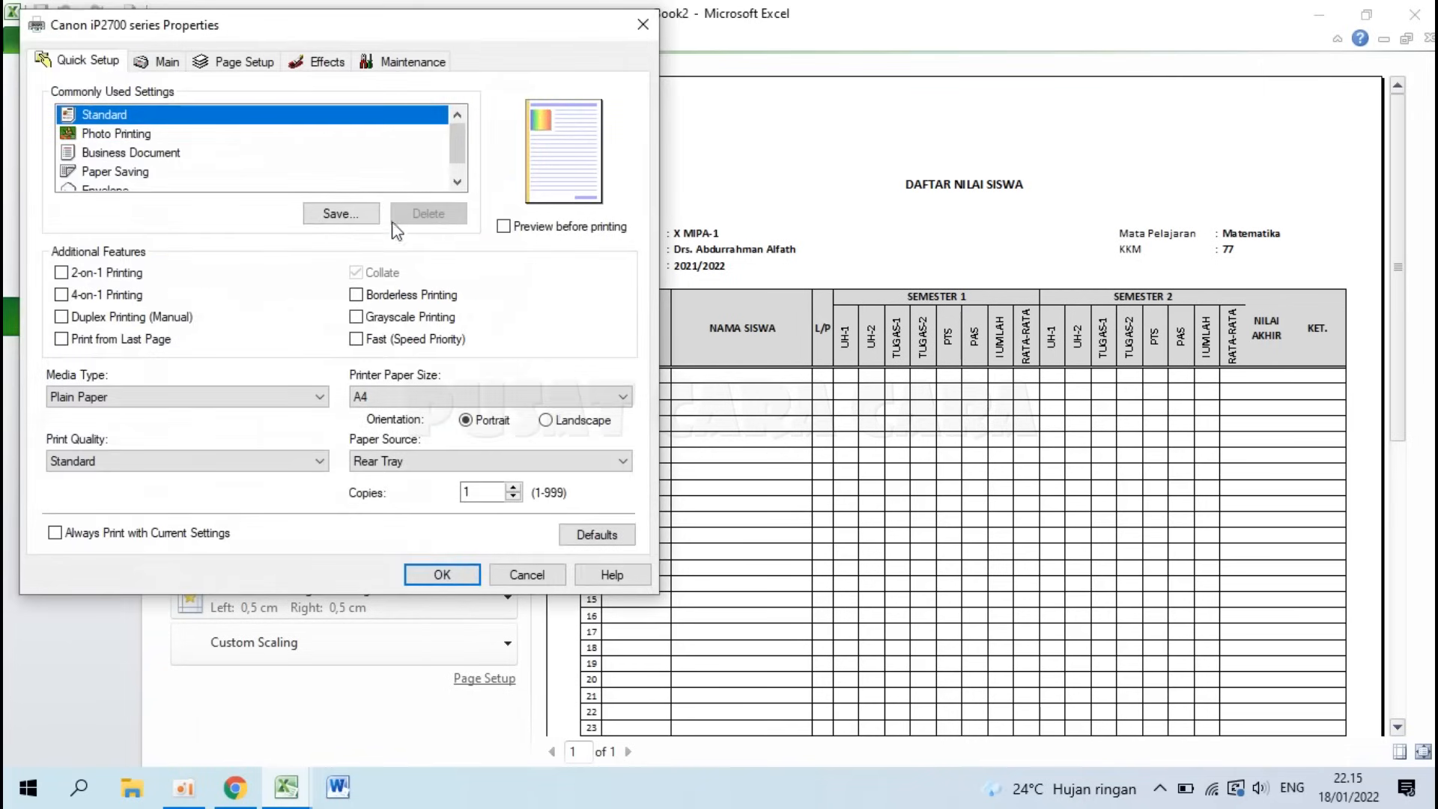
drag(343, 27, 687, 67)
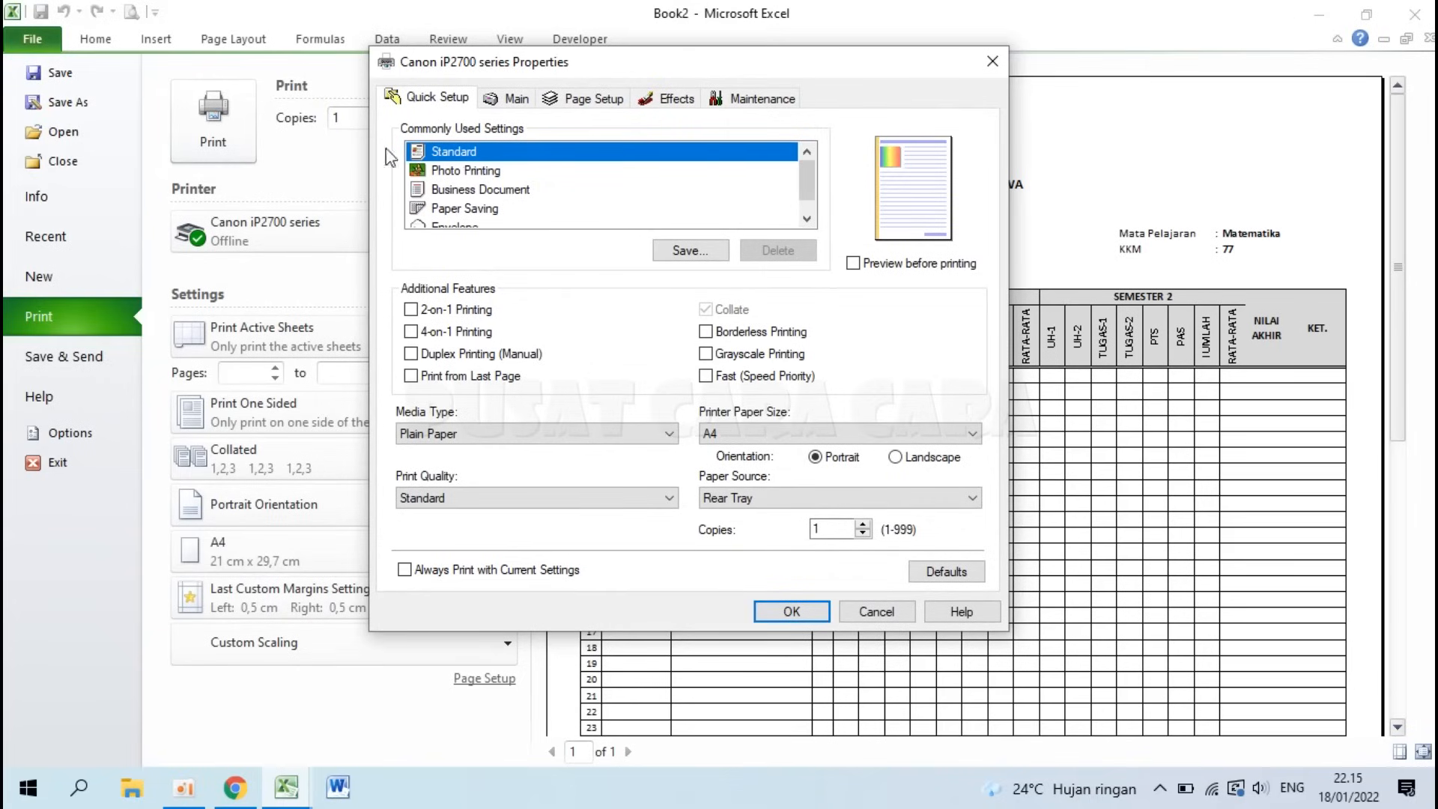
click(606, 105)
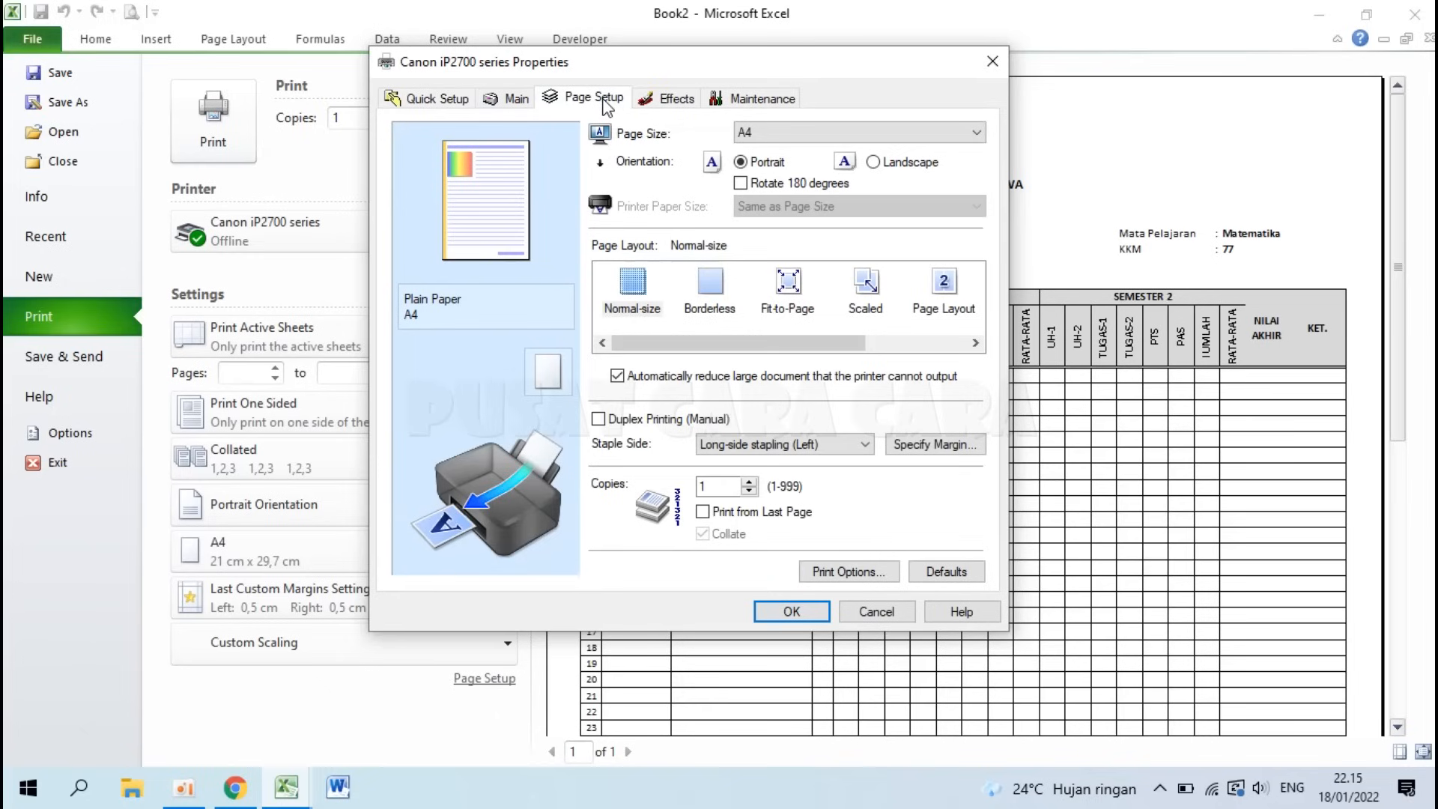
click(791, 135)
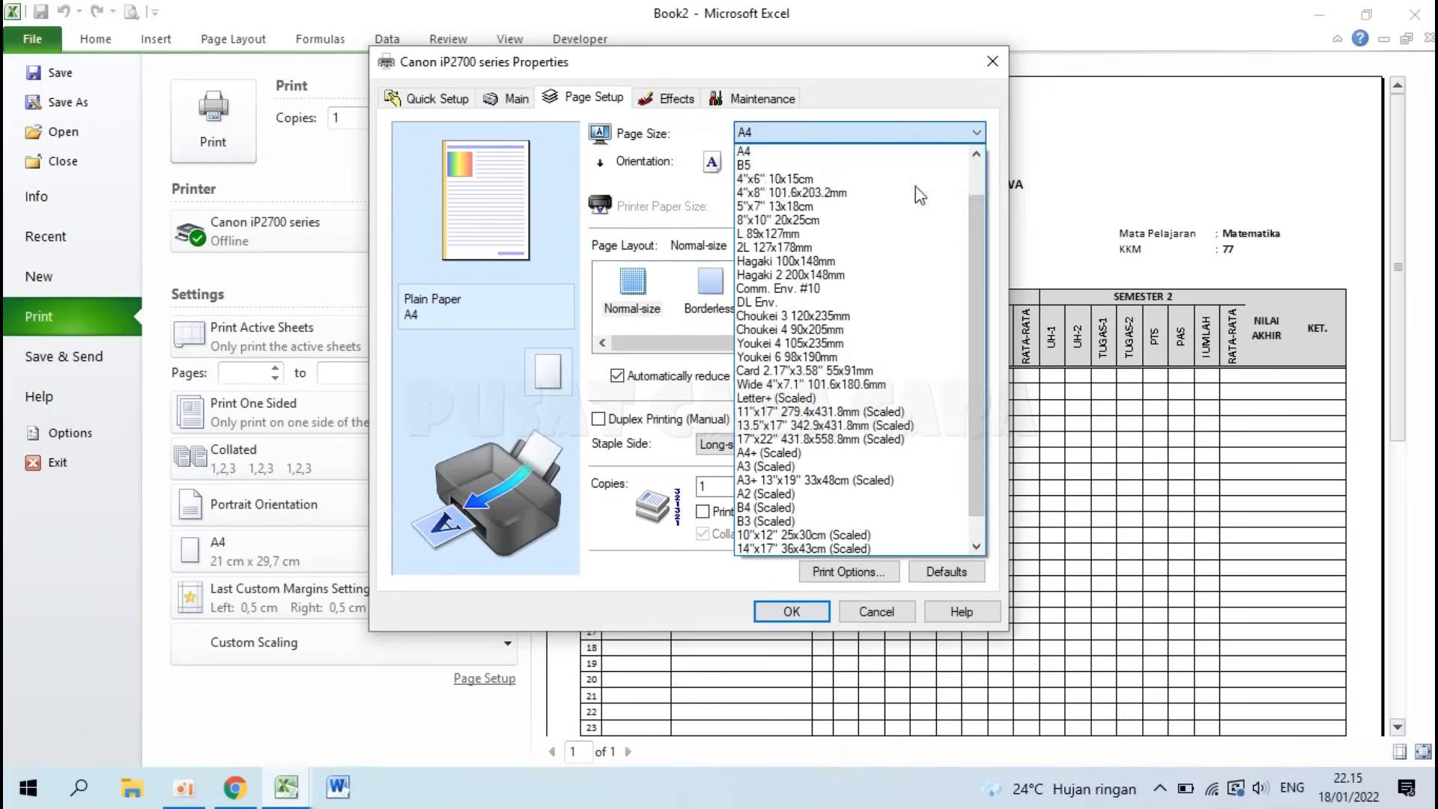
drag(973, 219, 975, 425)
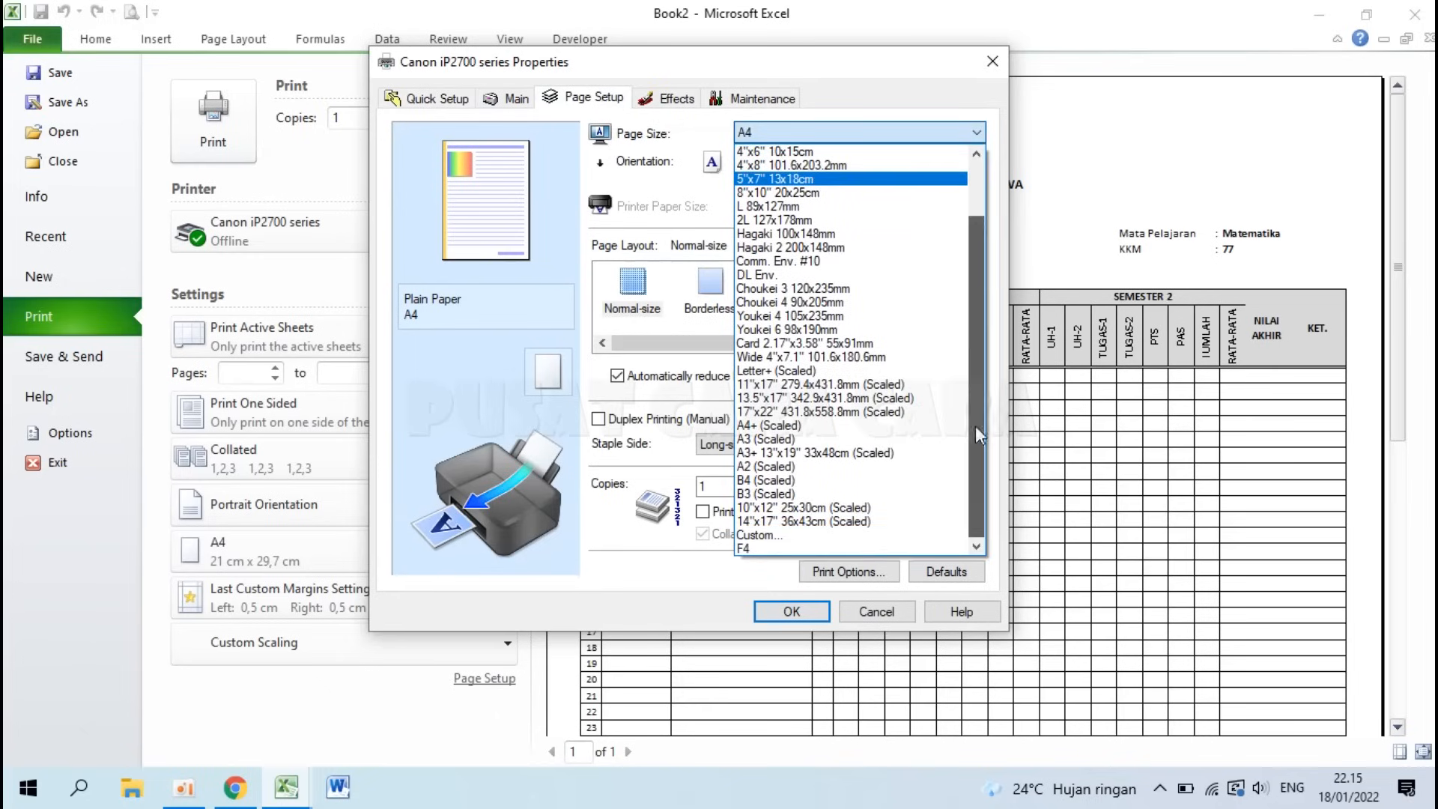
click(787, 536)
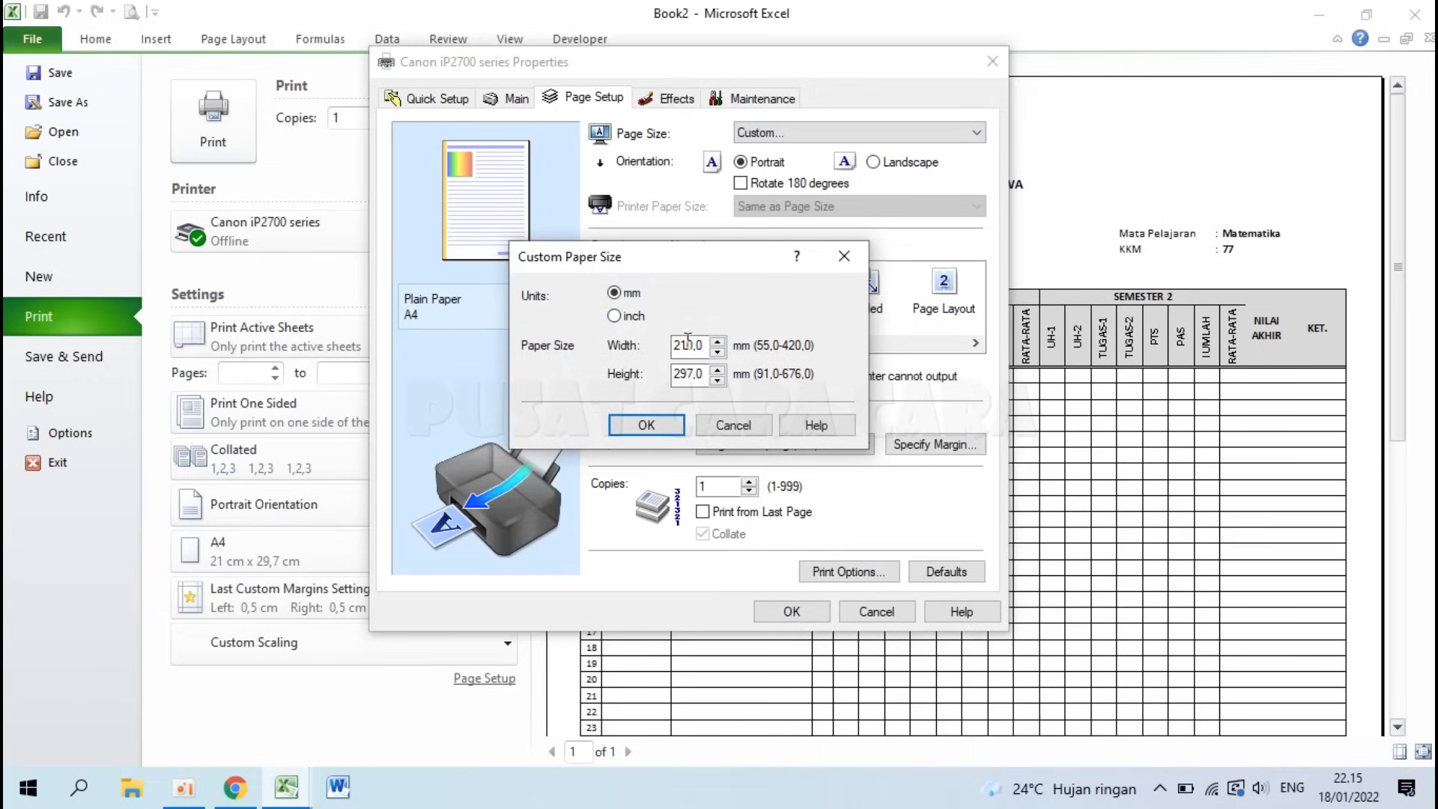
Step: Enter a 215 mm width and 330 mm height and confirm both dialogs
drag(706, 346, 669, 345)
text(215)
drag(704, 374, 662, 373)
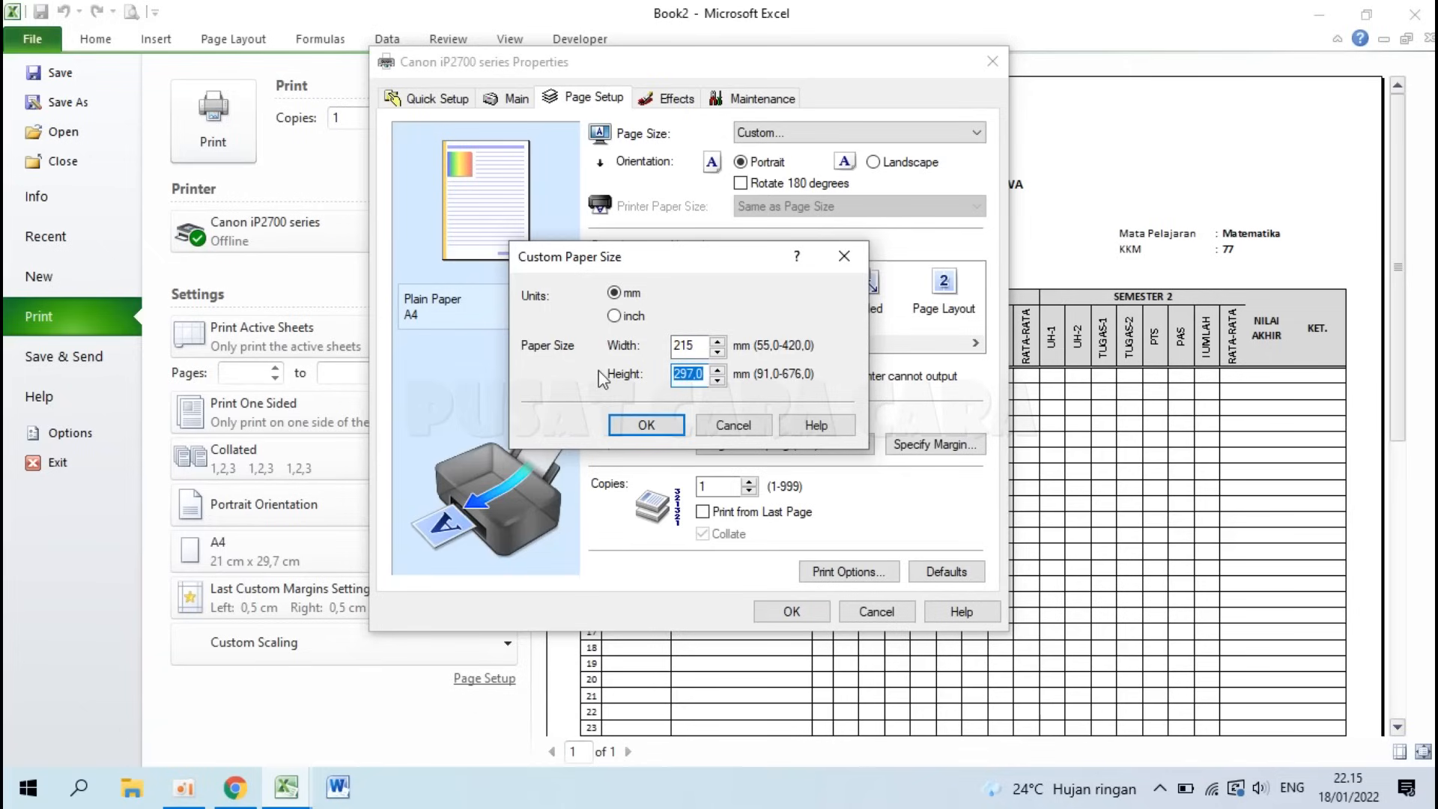
text(3)
click(644, 425)
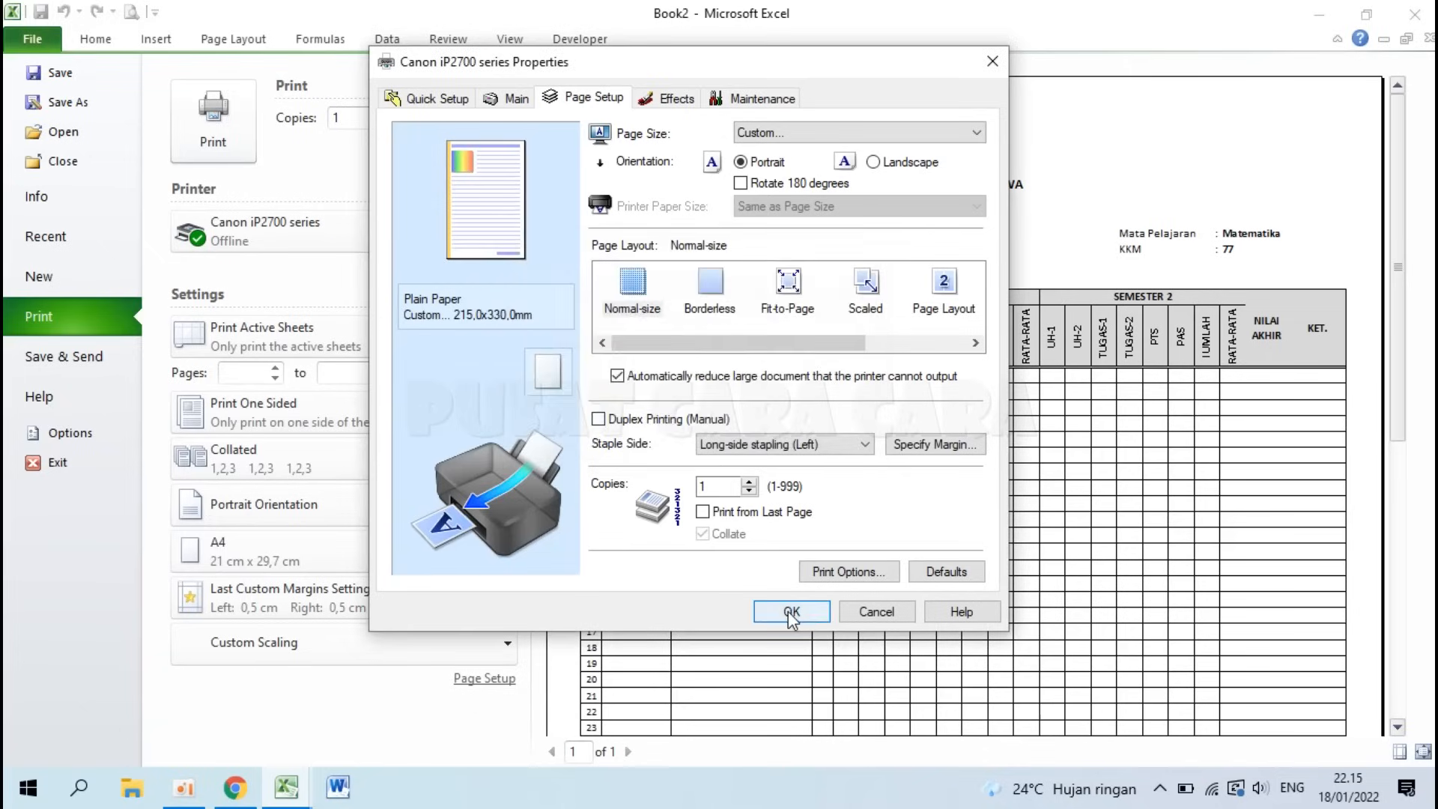
click(792, 611)
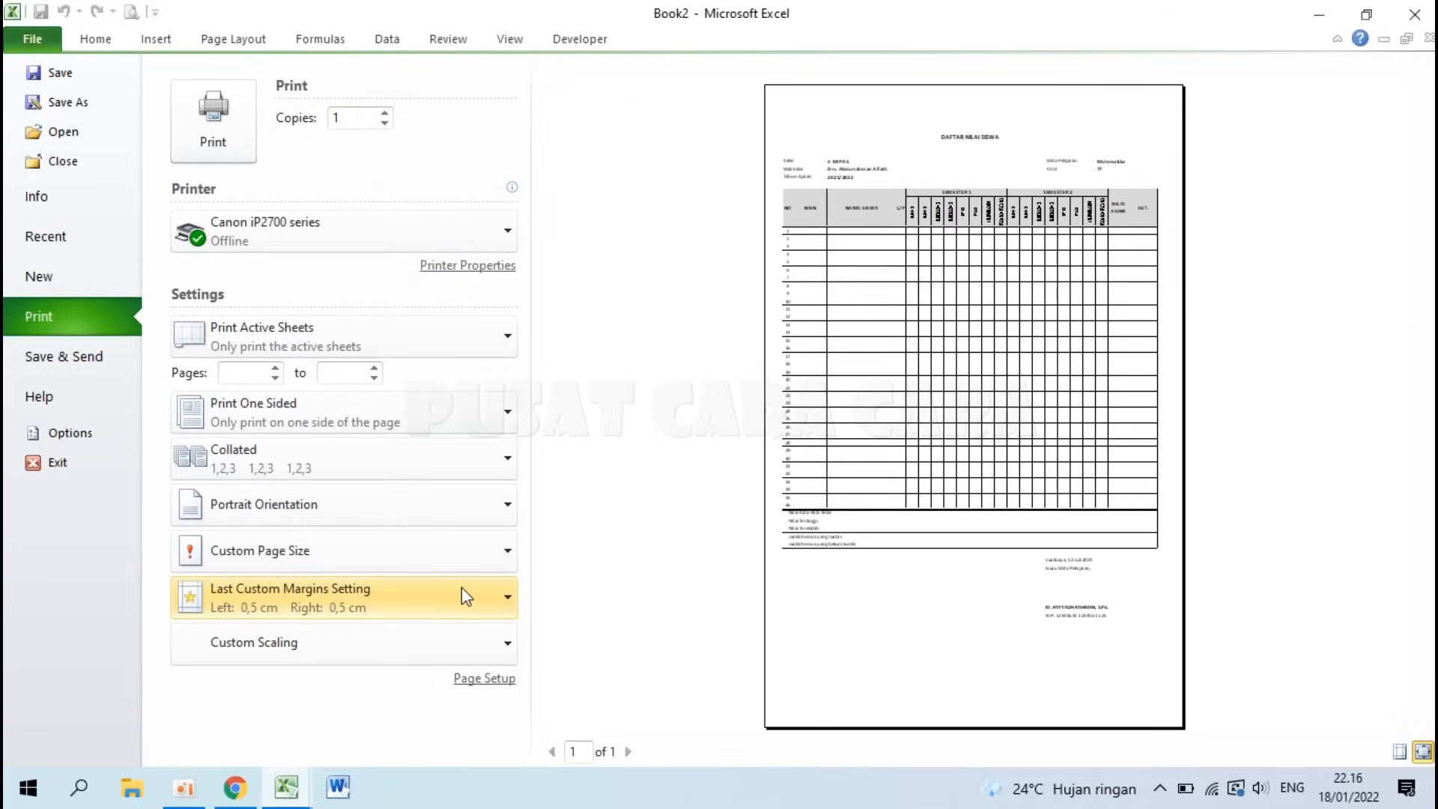
Step: Reset the Page Setup scaling to 100%
click(484, 680)
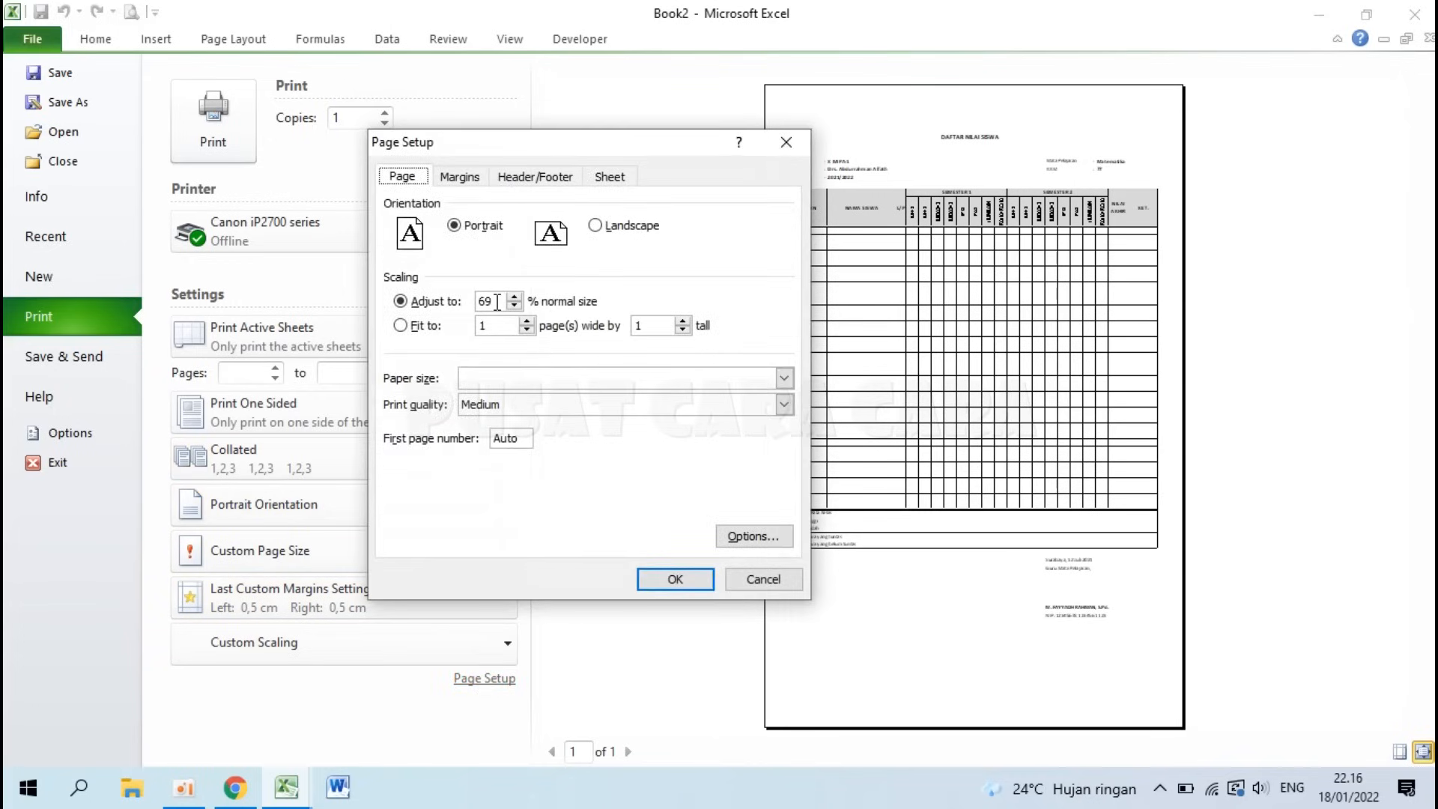
drag(497, 302, 468, 304)
text(10)
click(657, 578)
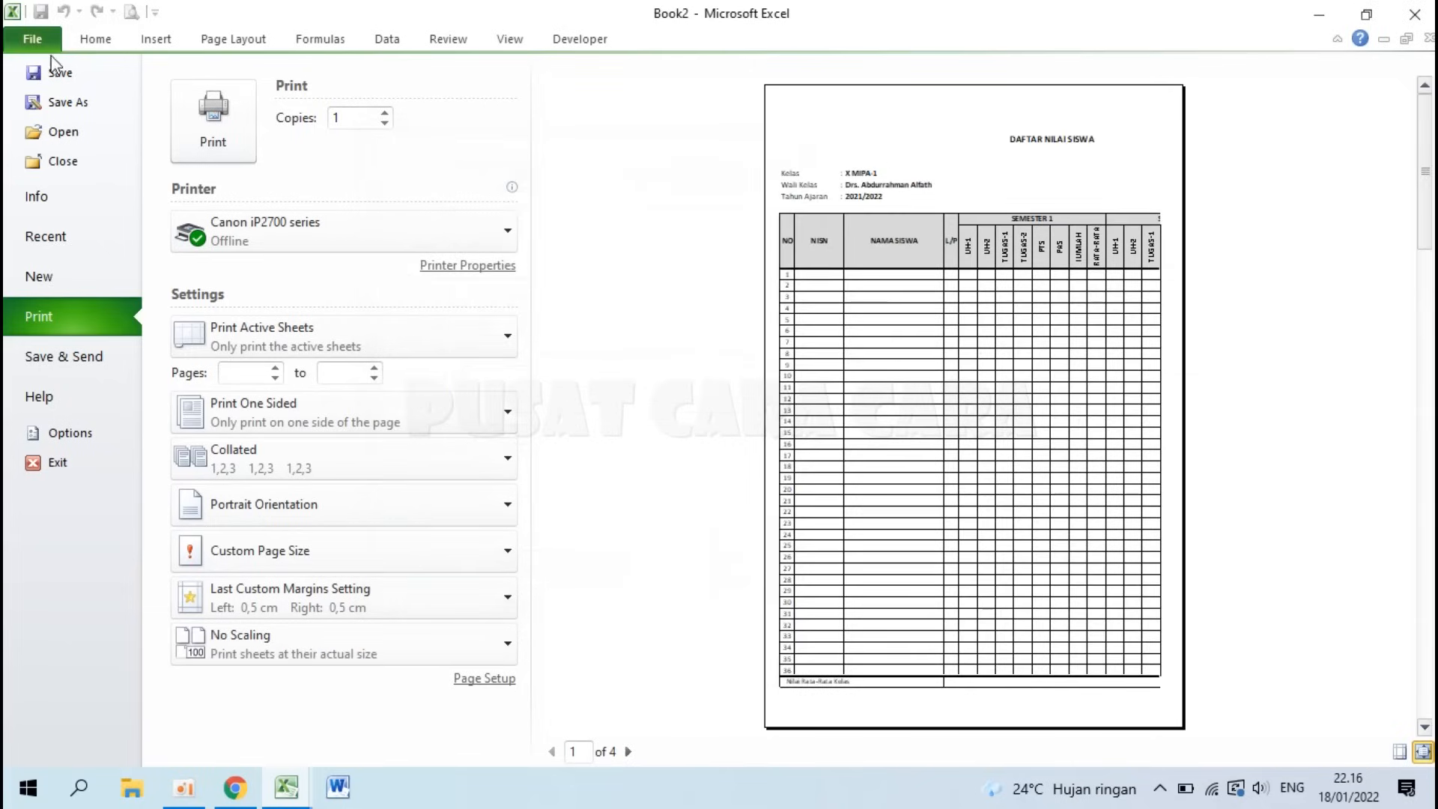
Step: In Page Break Preview, drag the first page's break out to column V
click(32, 39)
drag(872, 221, 1235, 241)
scroll(844, 364, down, 8)
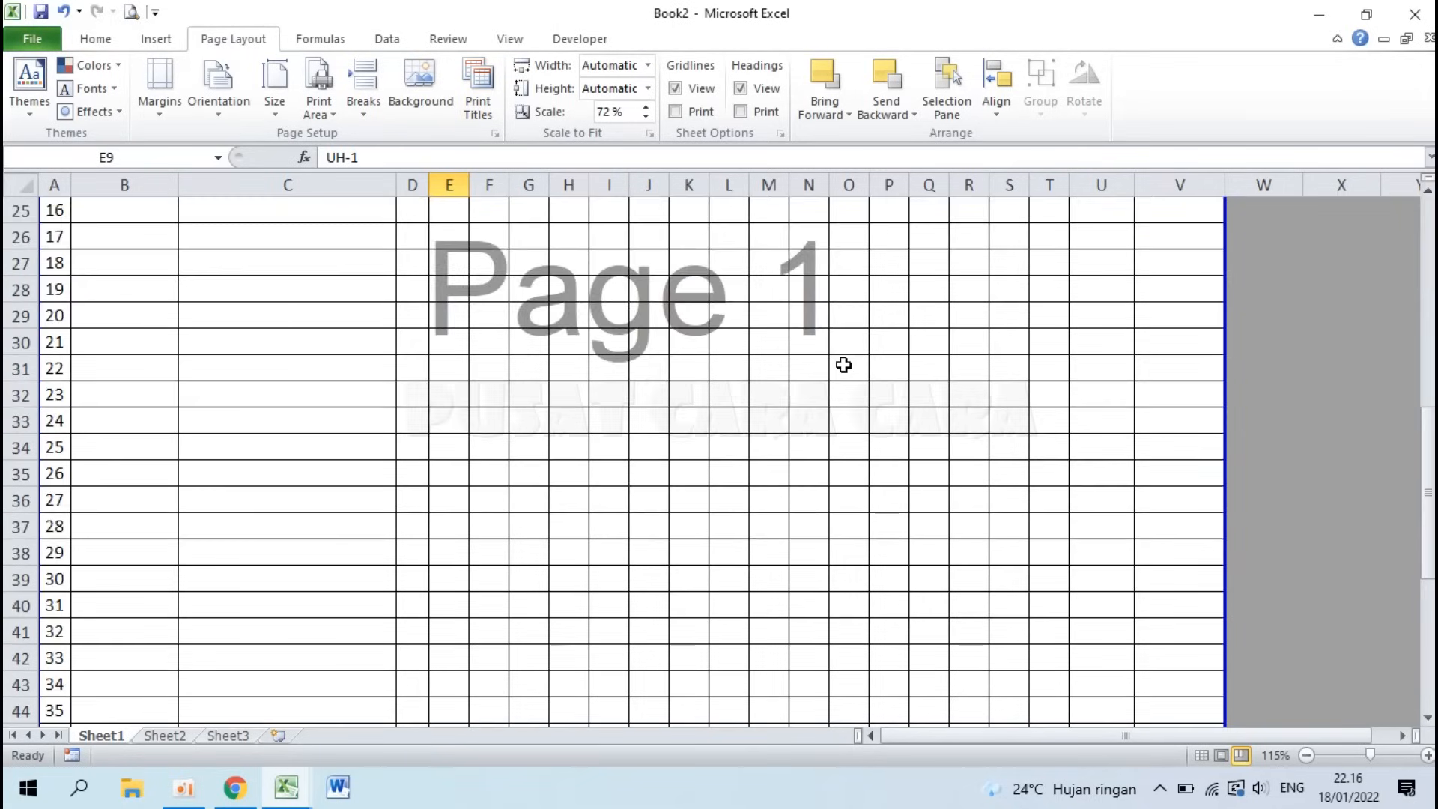
scroll(844, 365, down, 5)
scroll(841, 362, up, 13)
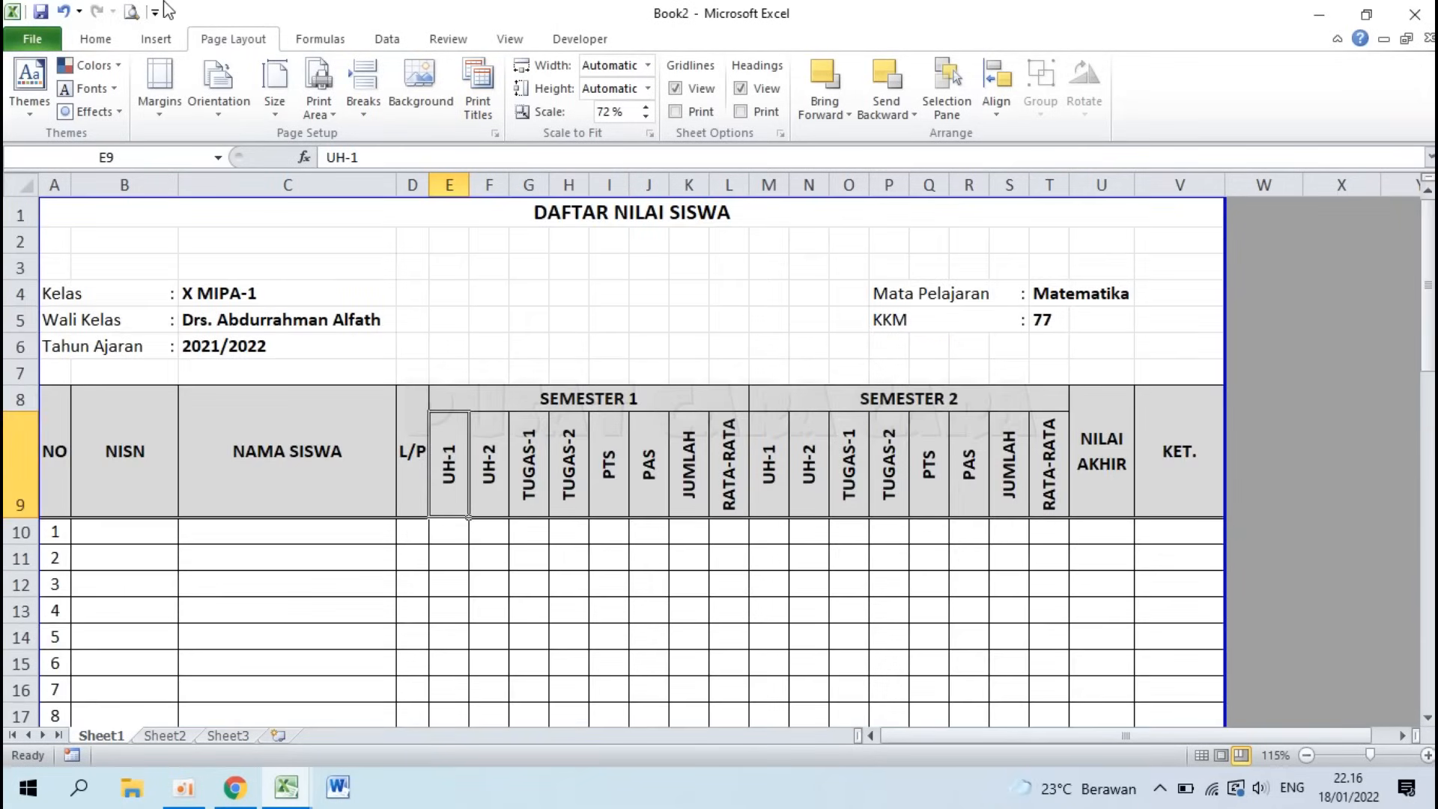
Step: Check the one-page preview at 72% by zooming in and out, then return to the sheet
click(131, 11)
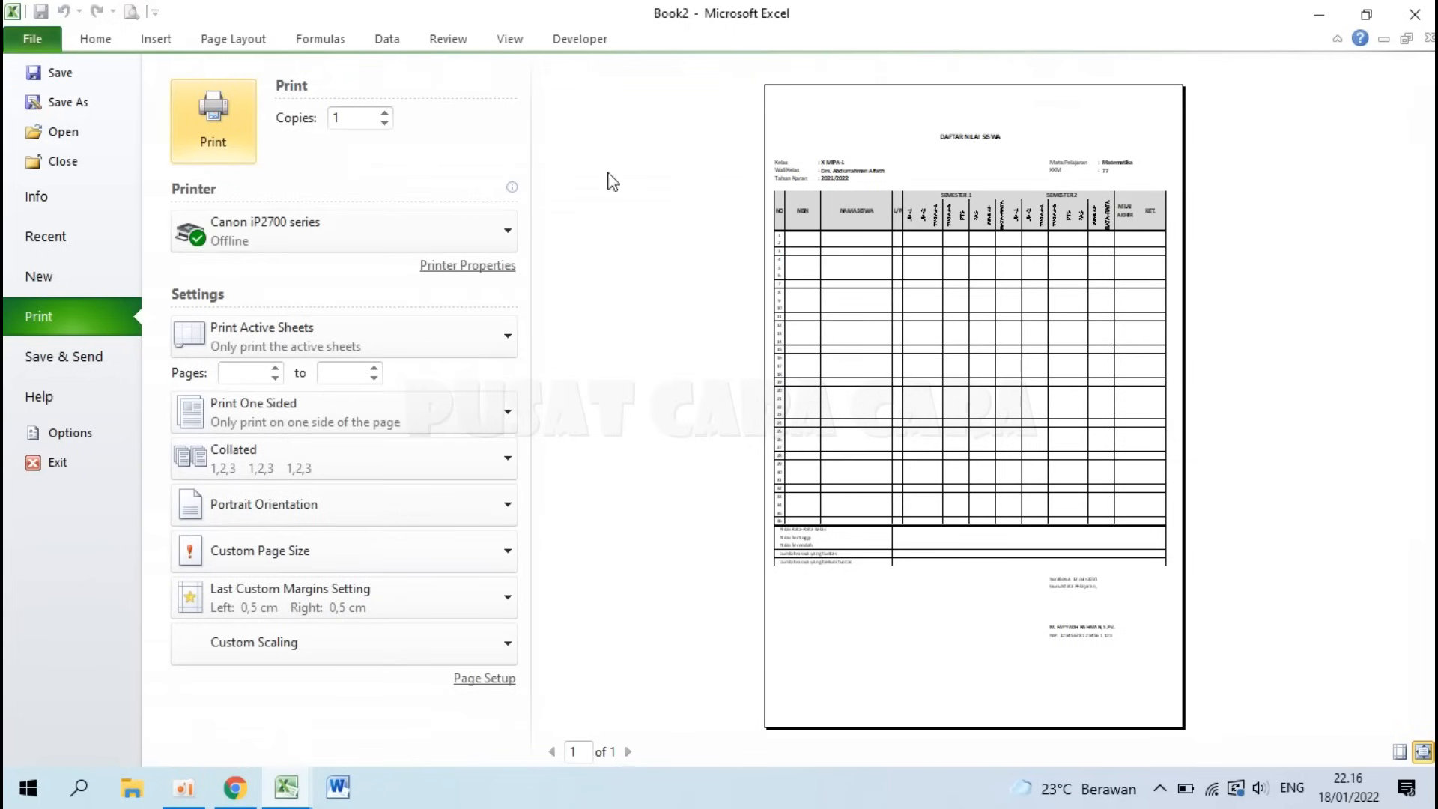
click(863, 330)
click(859, 324)
click(859, 323)
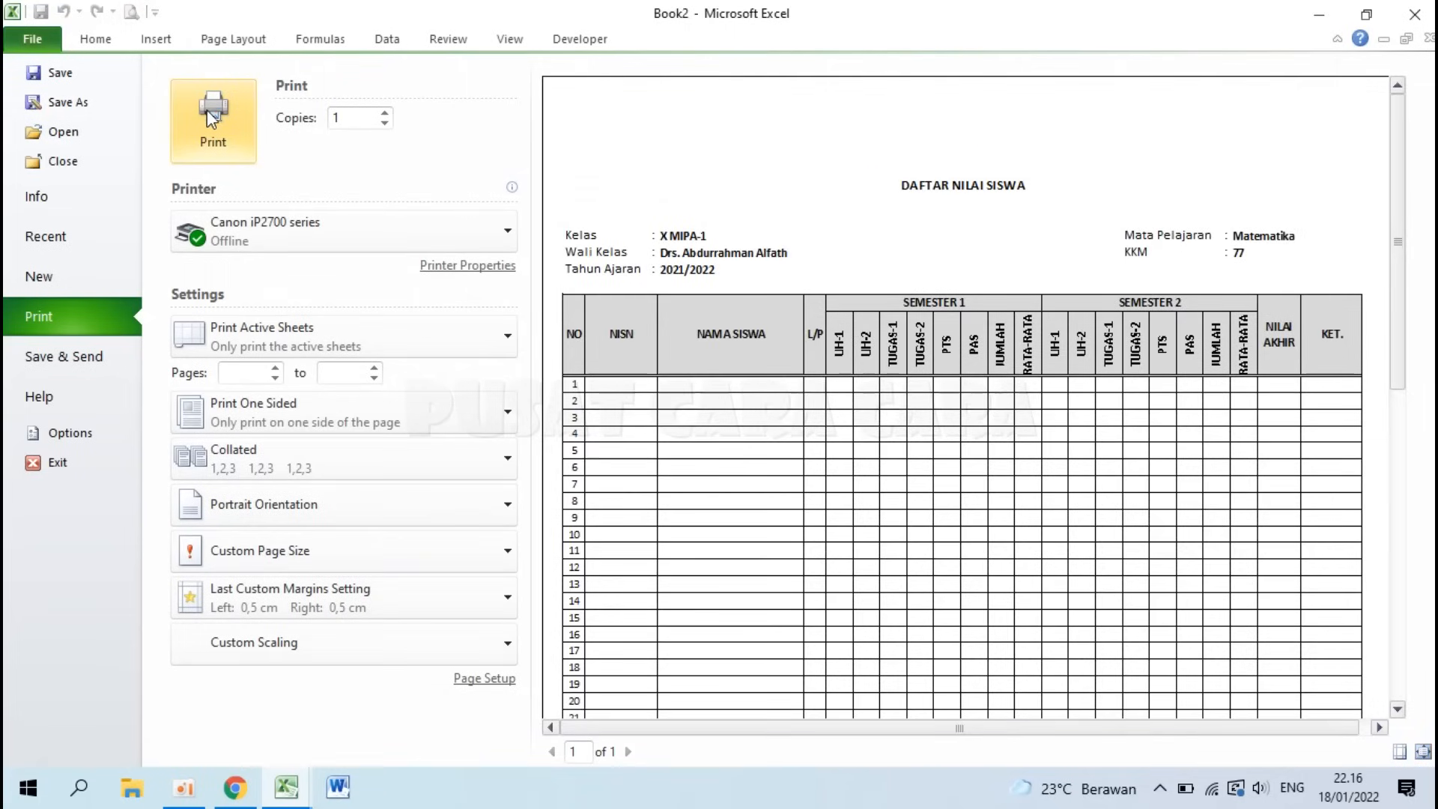
click(1037, 274)
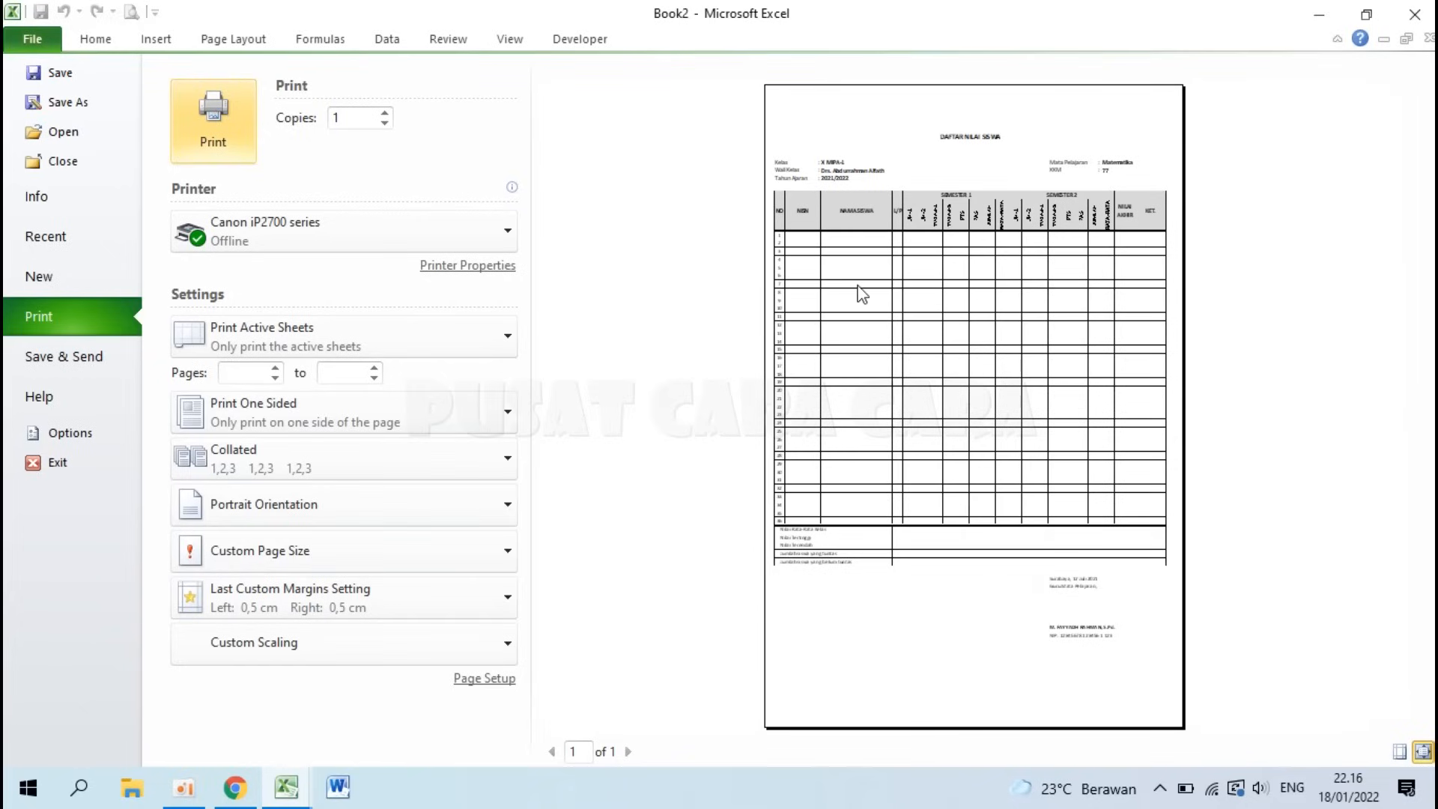
key(Escape)
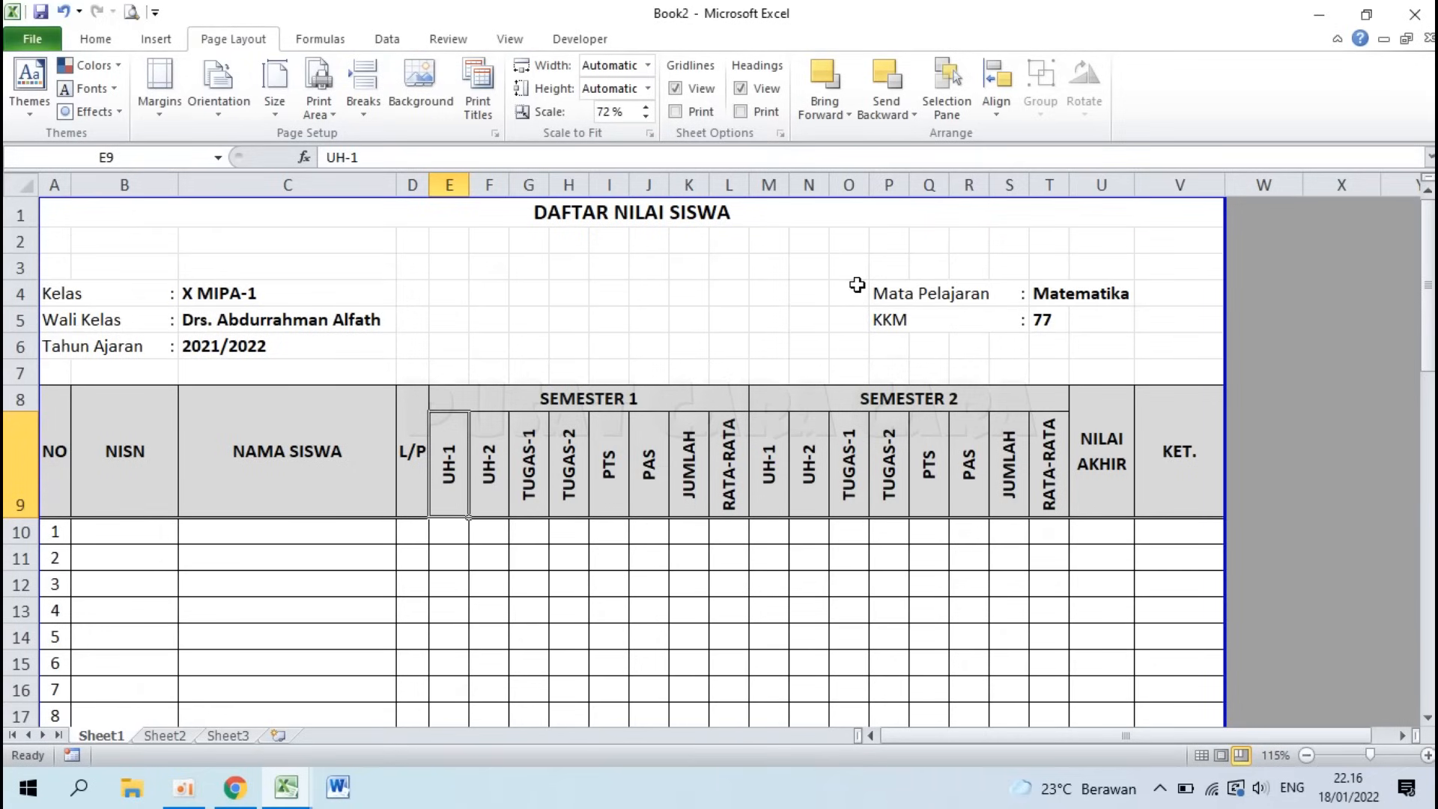